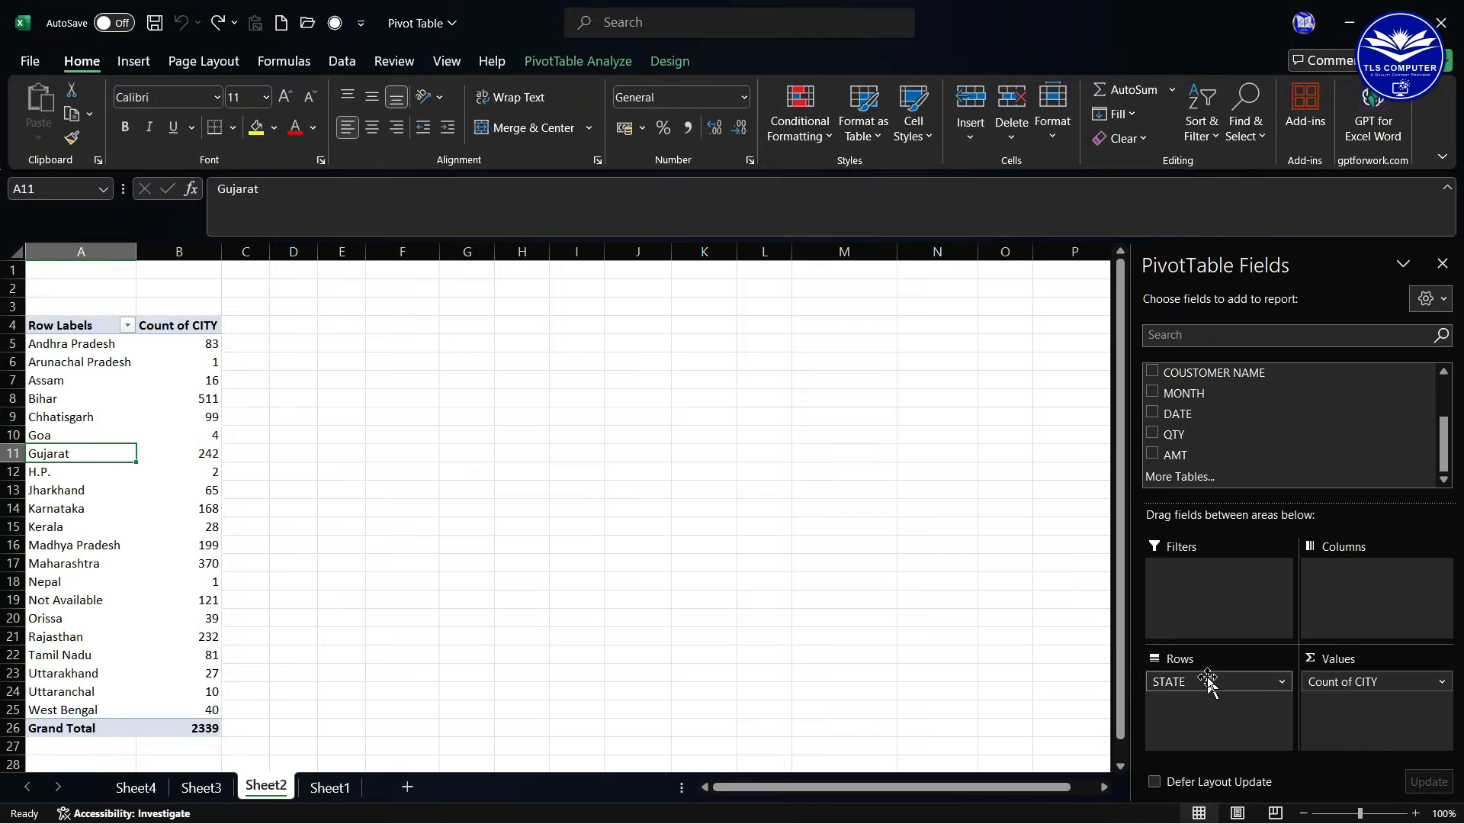
- Replace the PivotTable's STATE rows and Count of CITY values with REGION as rows and the sum of AMT as values
{"action": "left_click_drag", "start_coordinate": [1210, 681], "coordinate": [1203, 425]}
{"action": "left_click_drag", "start_coordinate": [1389, 679], "coordinate": [1285, 407]}
{"action": "scroll", "coordinate": [1285, 408], "scroll_direction": "up", "scroll_amount": 2}
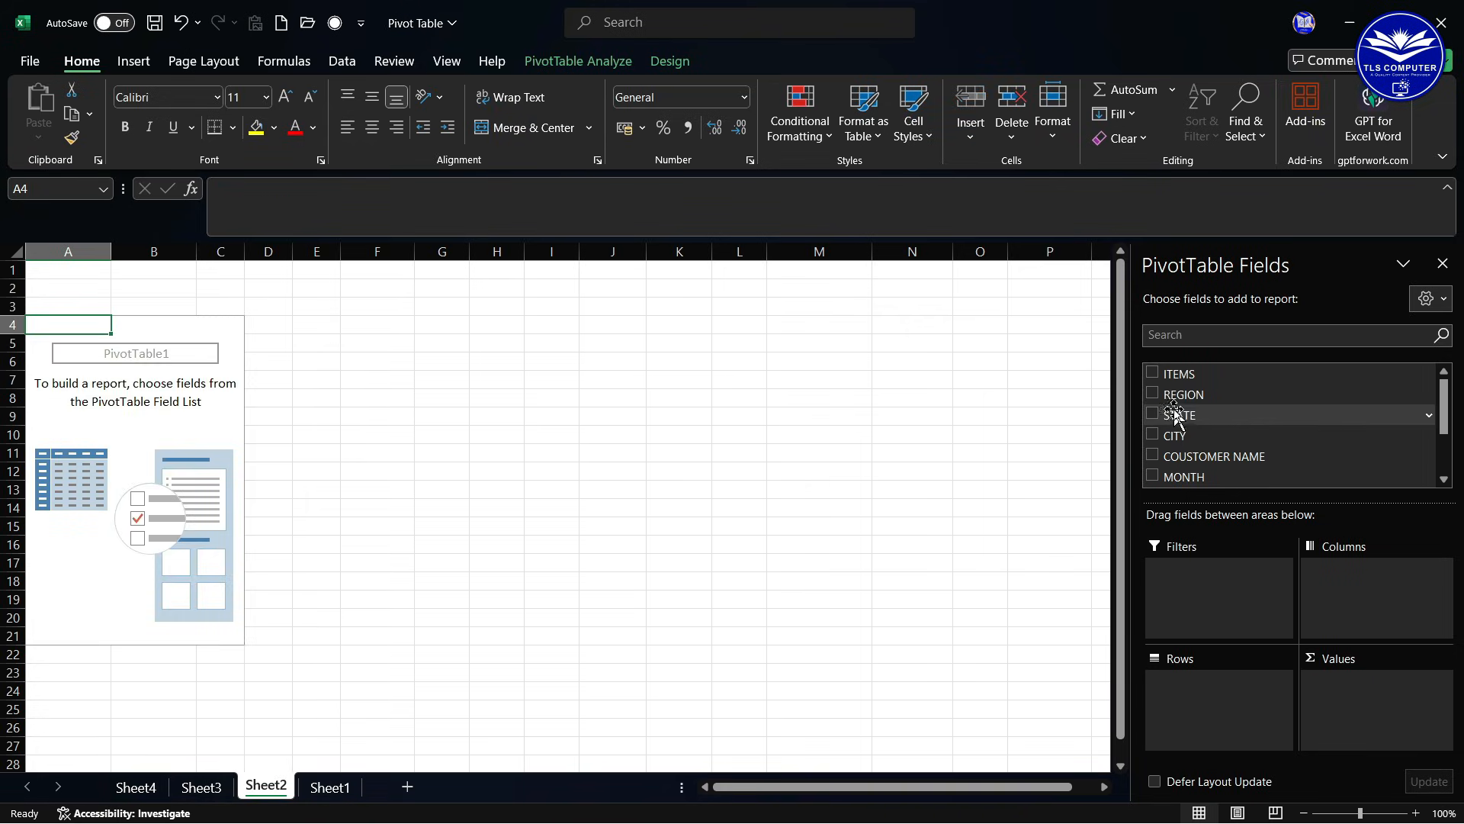
{"action": "left_click_drag", "start_coordinate": [1174, 394], "coordinate": [1192, 720]}
{"action": "scroll", "coordinate": [1187, 458], "scroll_direction": "down", "scroll_amount": 2}
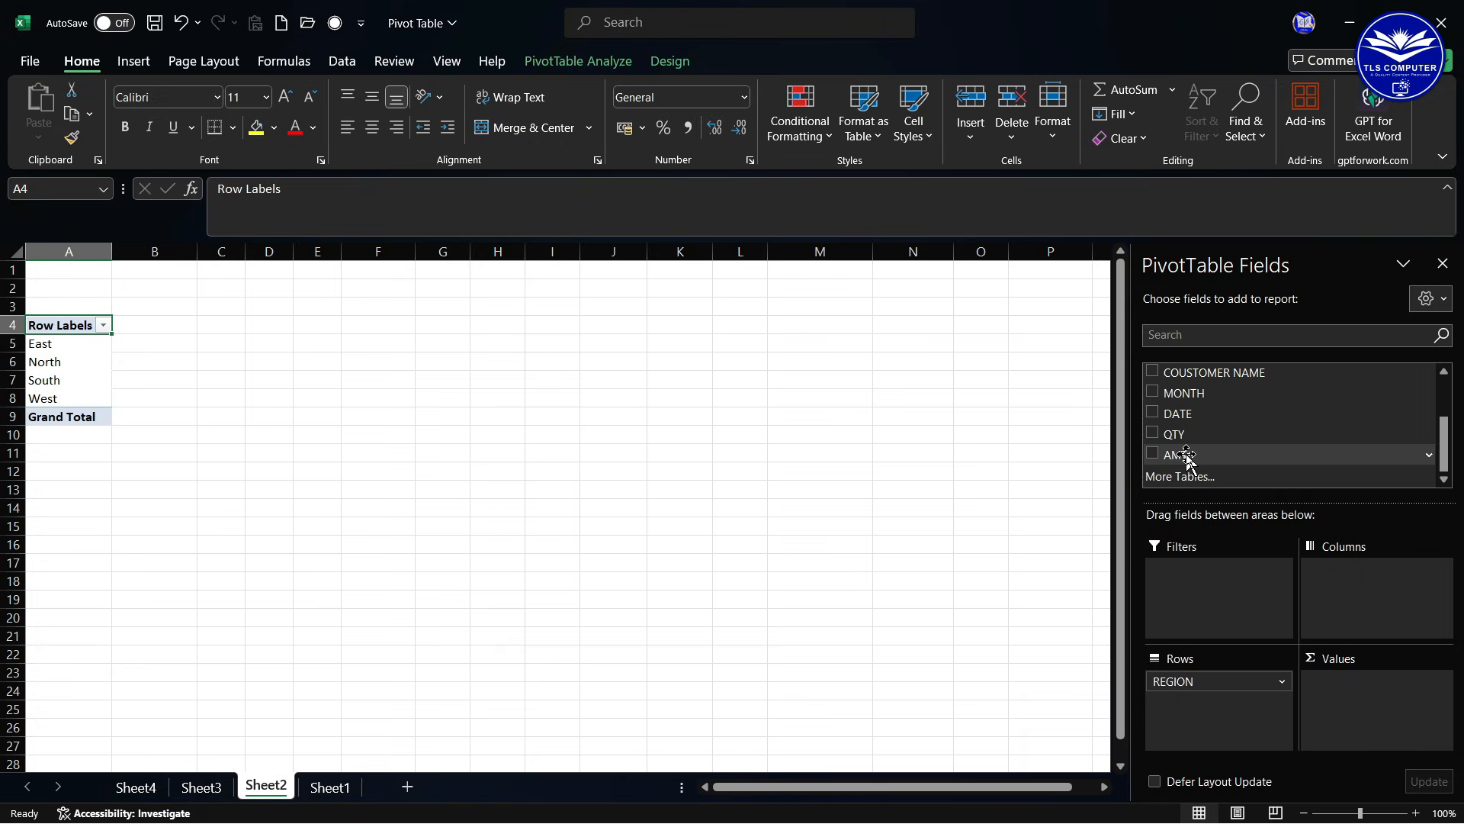
{"action": "left_click_drag", "start_coordinate": [1187, 456], "coordinate": [1368, 692]}
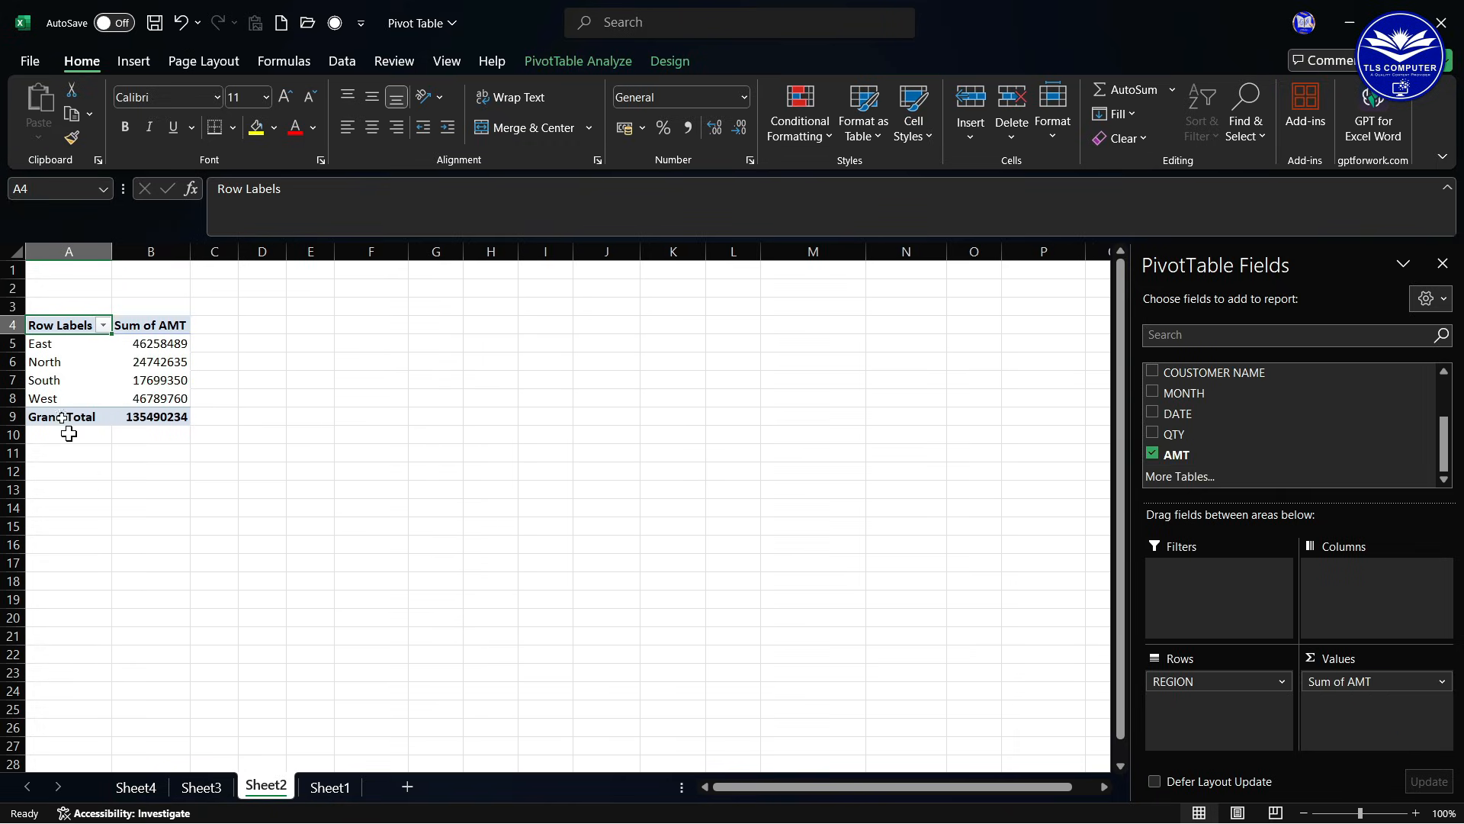
- Examine the Sum of AMT for the East, North, South and West regions and the grand total
{"action": "left_click_drag", "start_coordinate": [37, 297], "coordinate": [180, 412]}
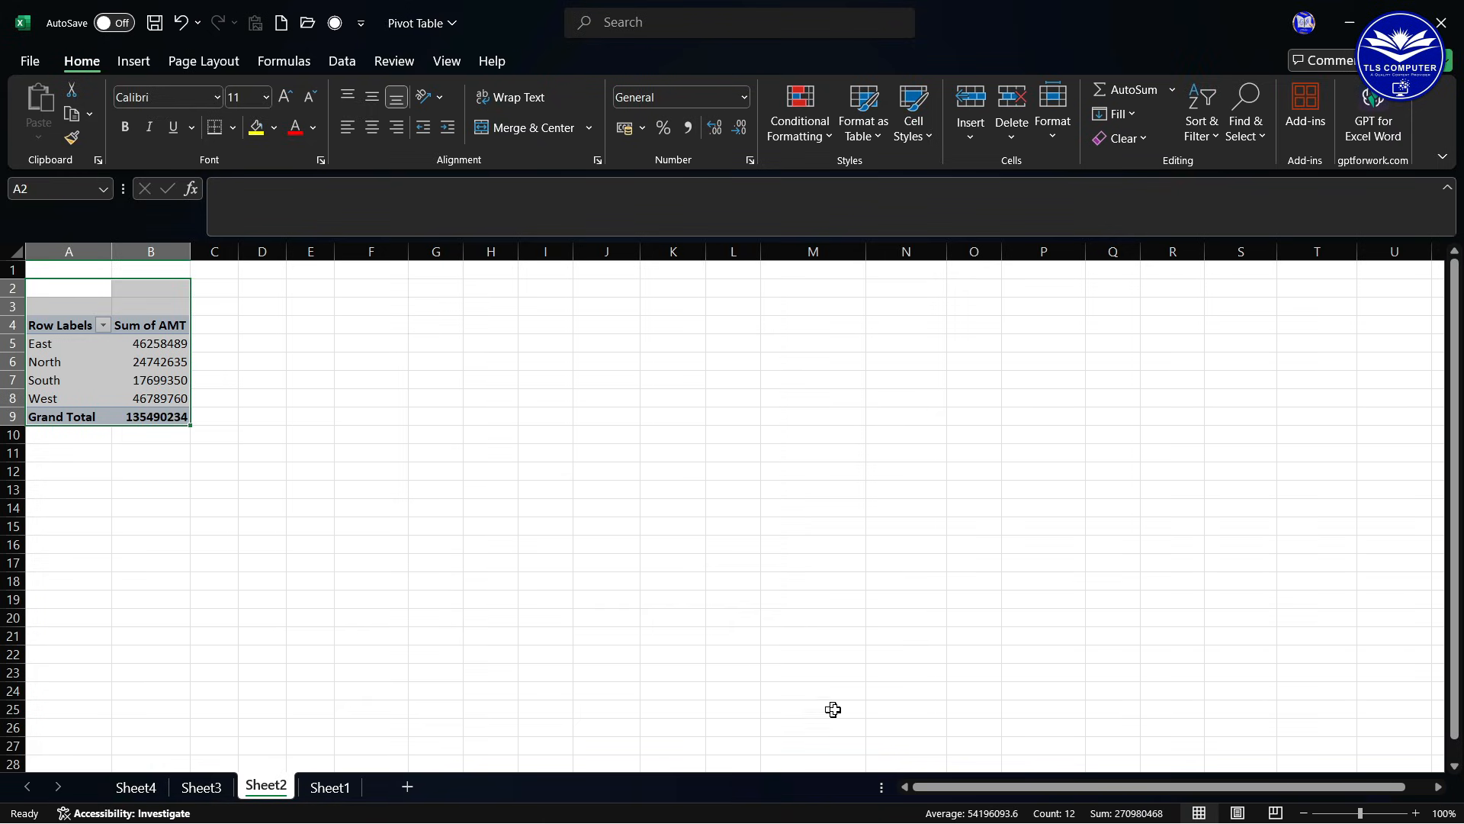
{"action": "left_click", "coordinate": [70, 362]}
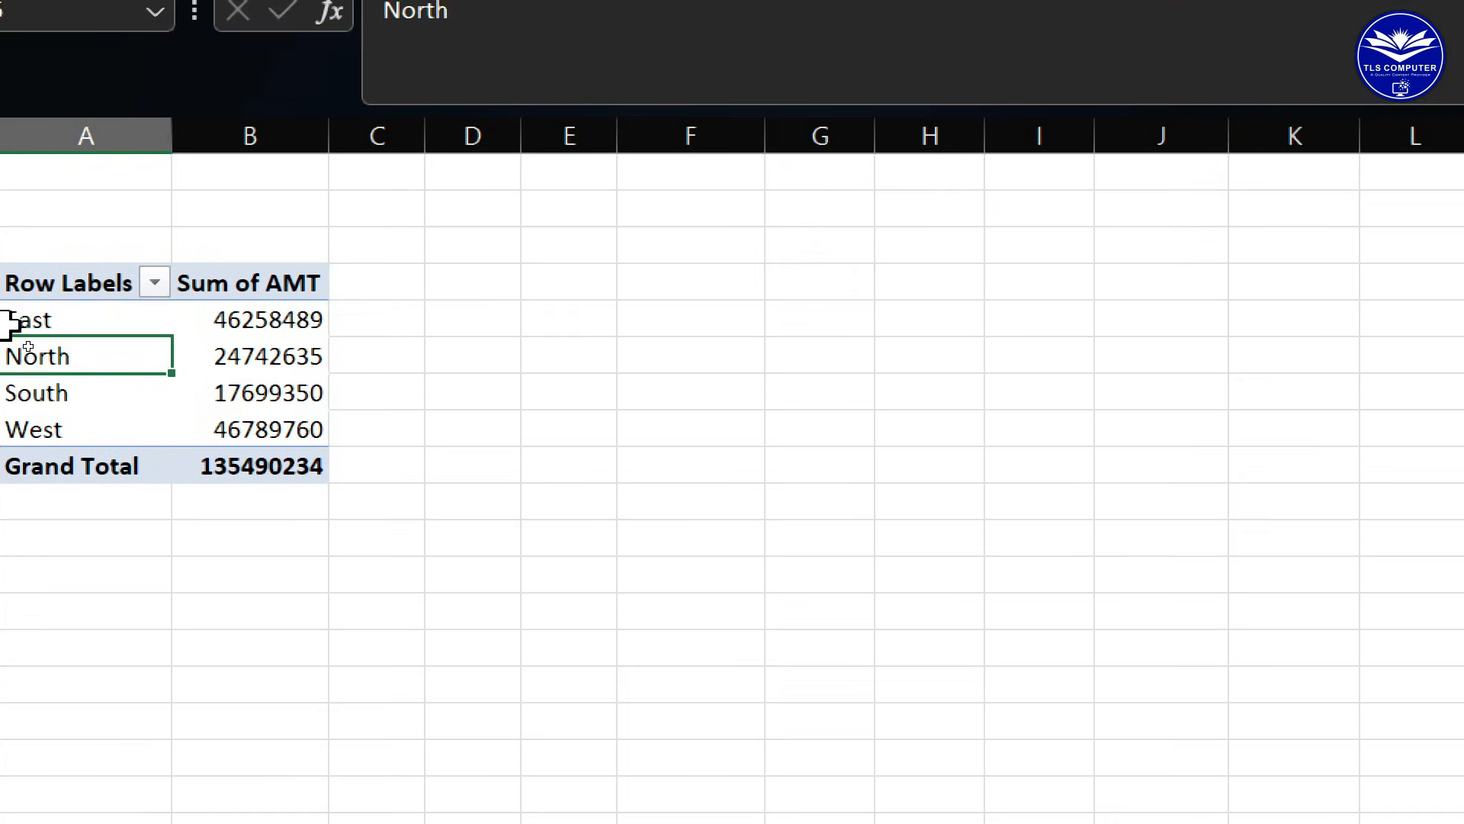
{"action": "left_click", "coordinate": [15, 322]}
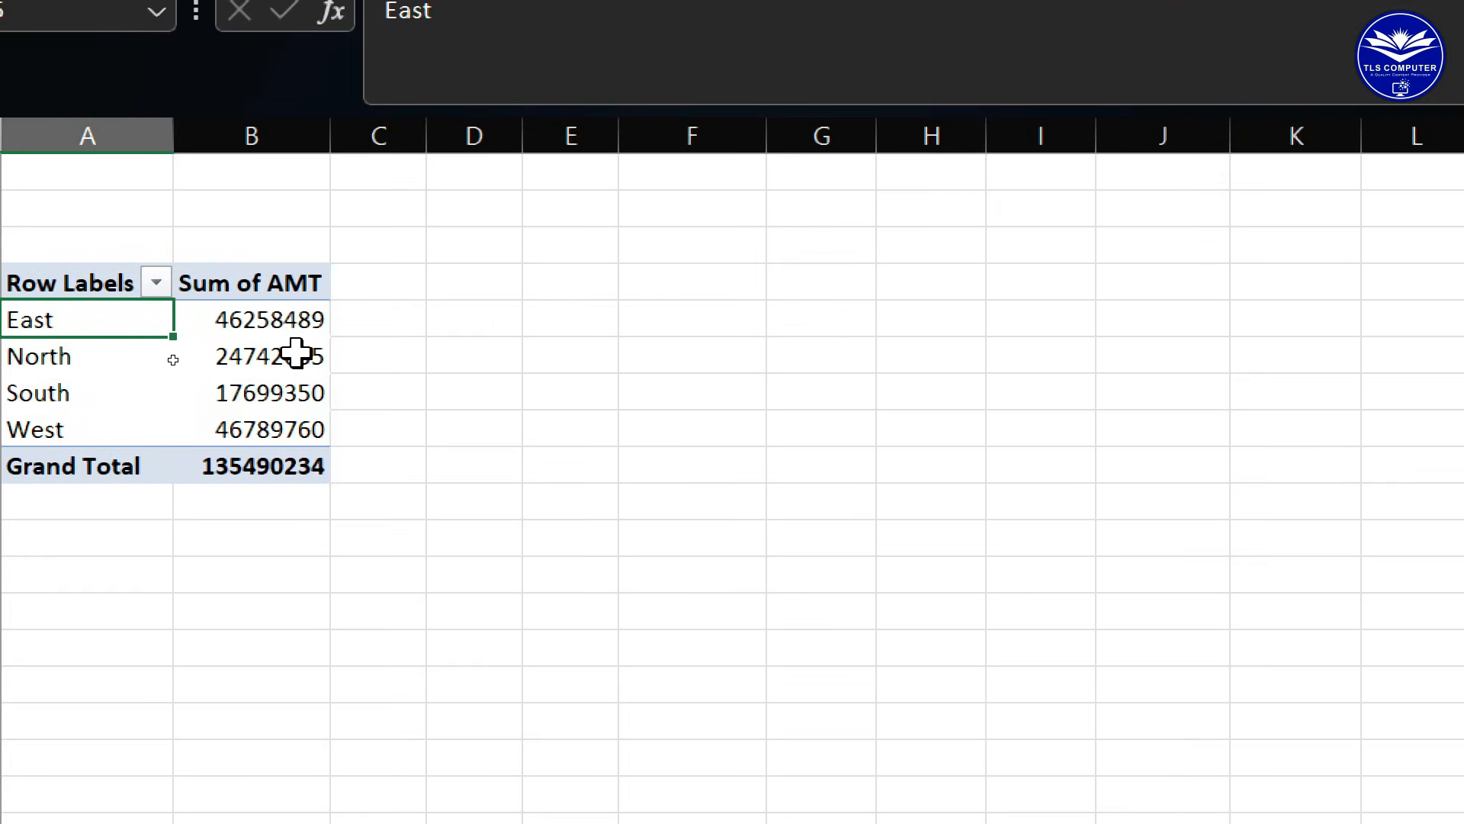
{"action": "left_click", "coordinate": [287, 321]}
{"action": "left_click", "coordinate": [57, 349]}
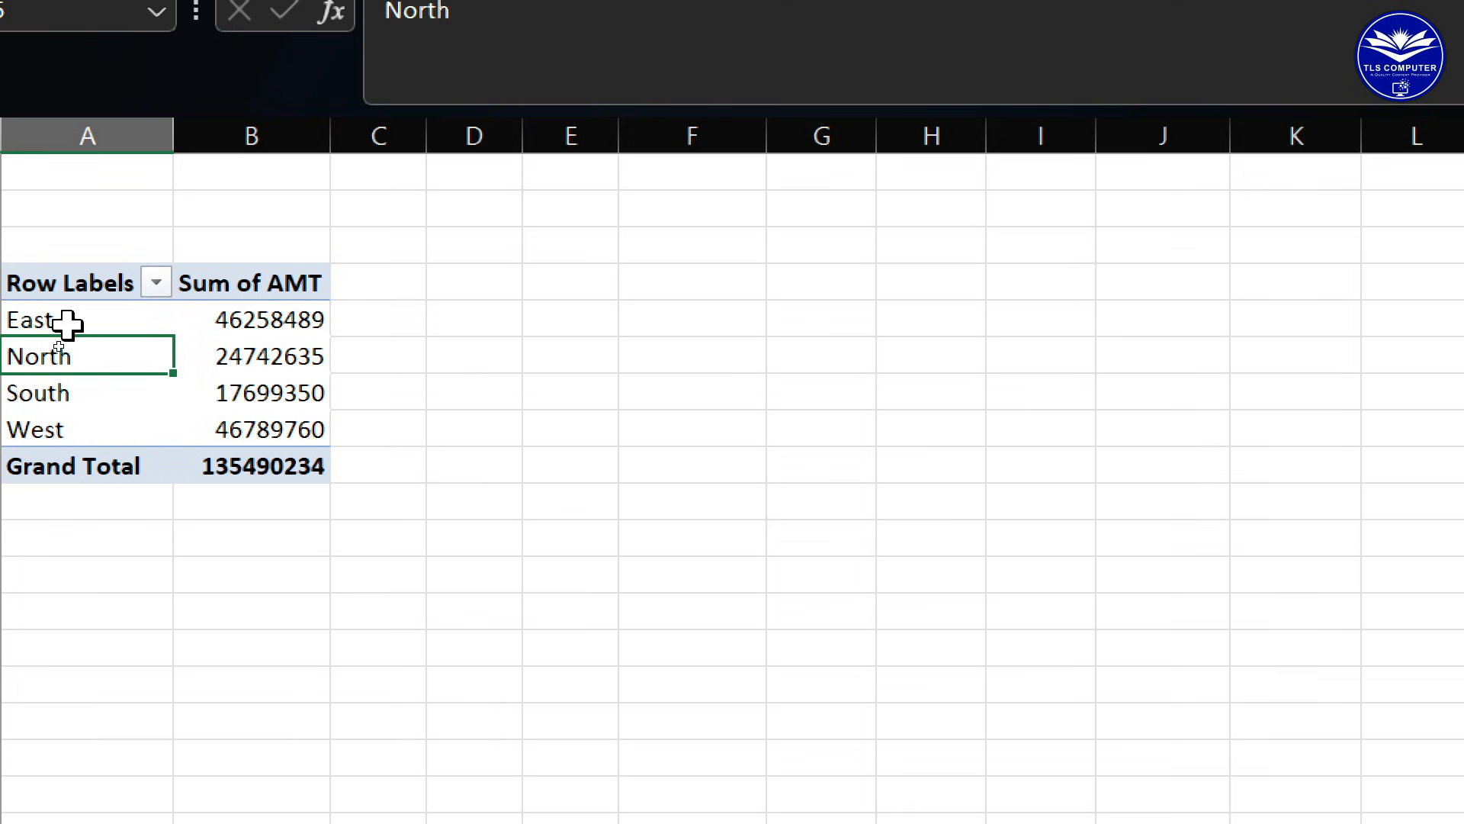
{"action": "left_click", "coordinate": [103, 320]}
{"action": "left_click", "coordinate": [267, 329]}
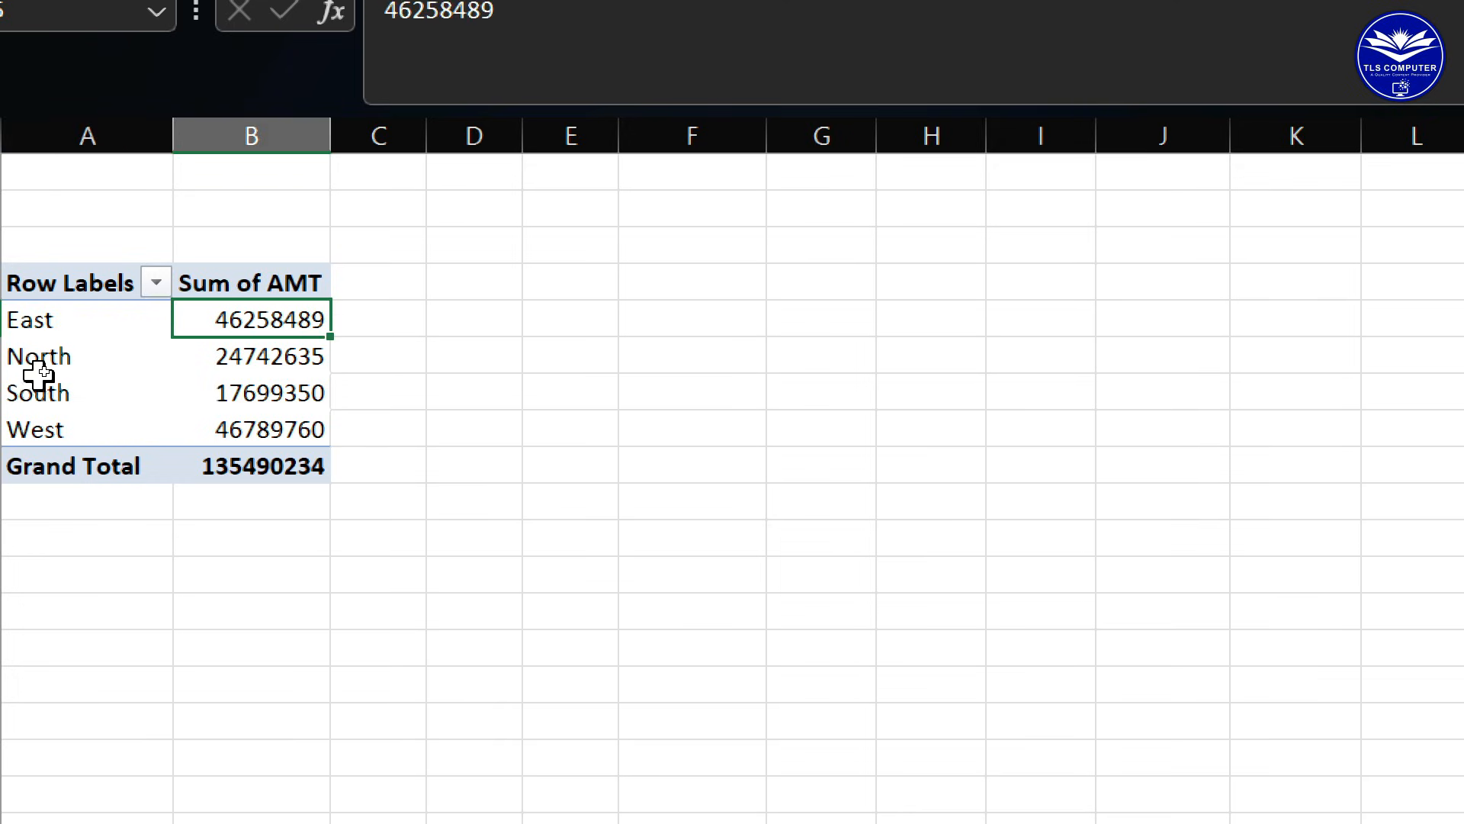
{"action": "left_click", "coordinate": [66, 352]}
{"action": "left_click", "coordinate": [237, 356]}
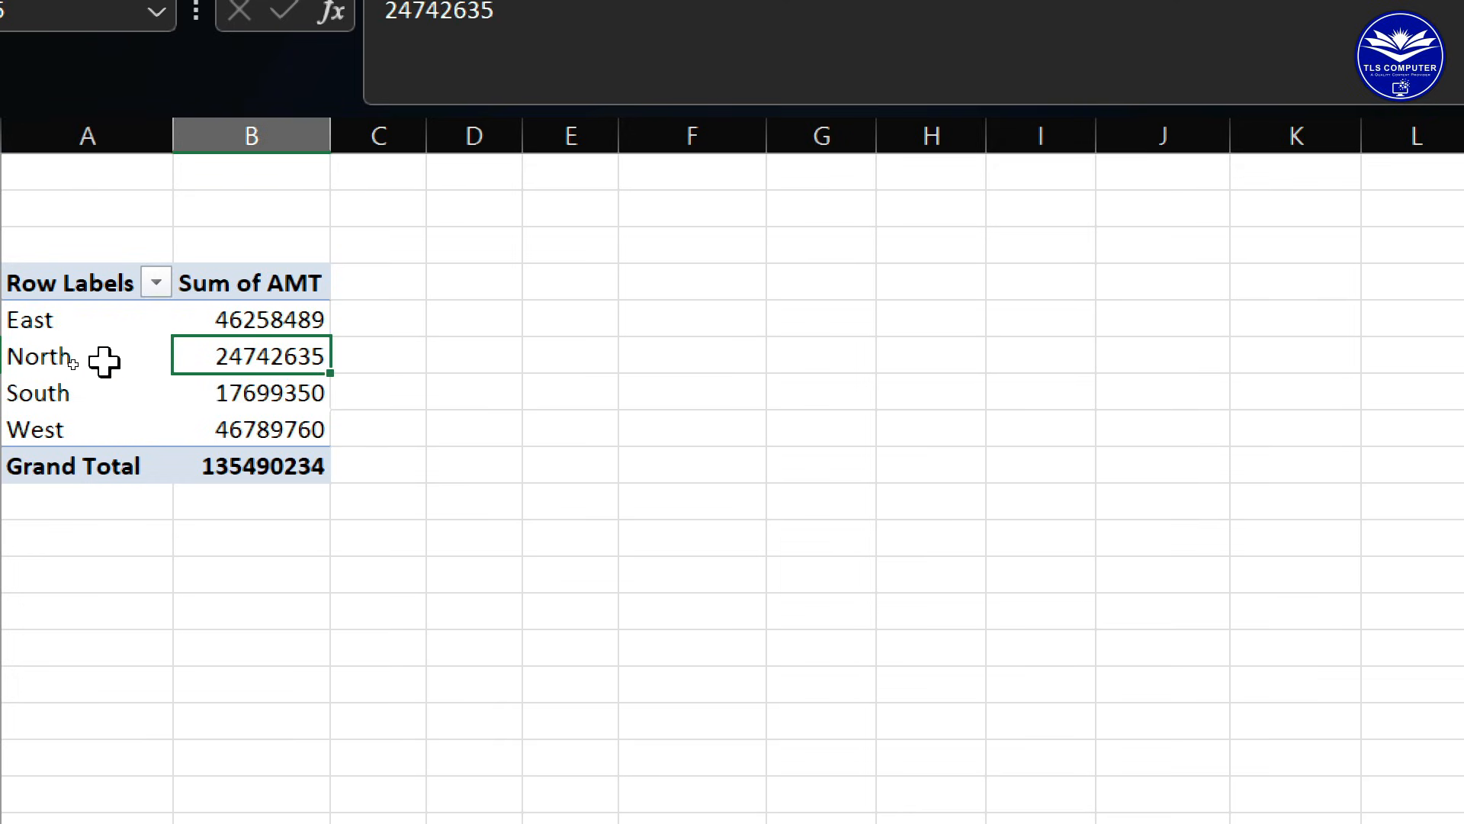
{"action": "left_click", "coordinate": [263, 401]}
{"action": "left_click", "coordinate": [283, 432]}
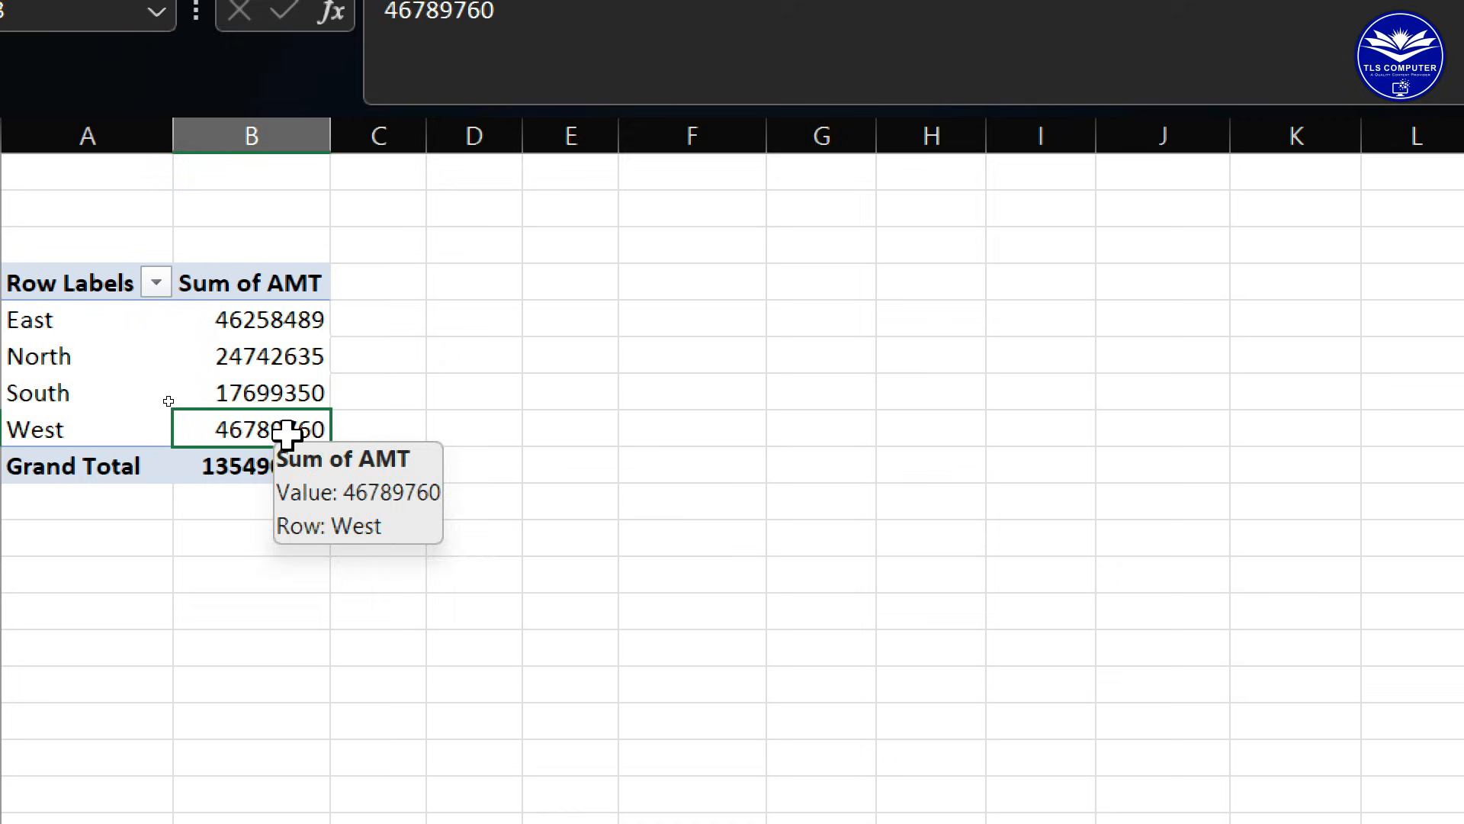
{"action": "left_click", "coordinate": [247, 466]}
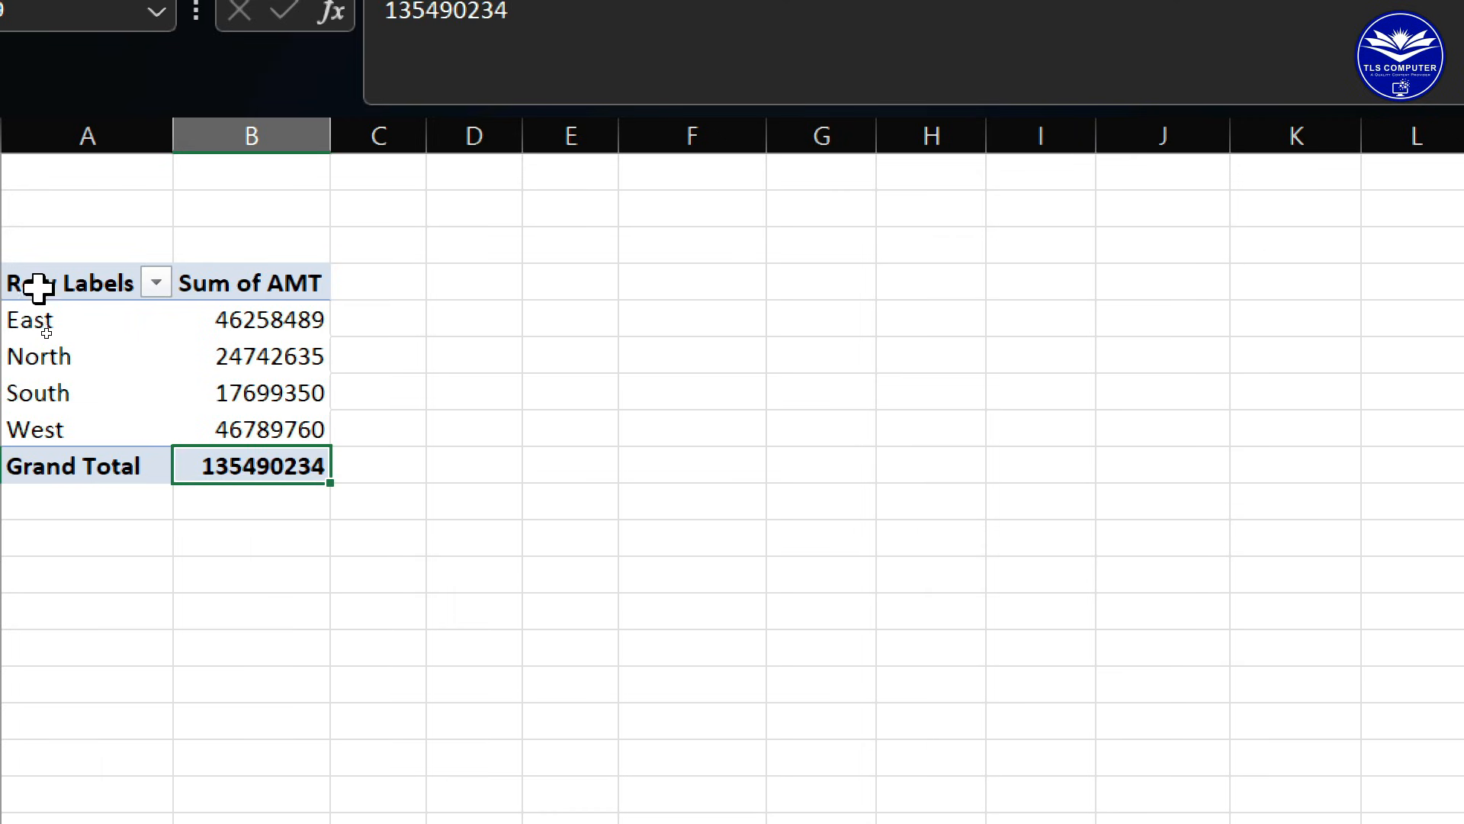
- Review the list of region labels together with their amounts against the Grand Total row
{"action": "left_click_drag", "start_coordinate": [56, 317], "coordinate": [52, 633]}
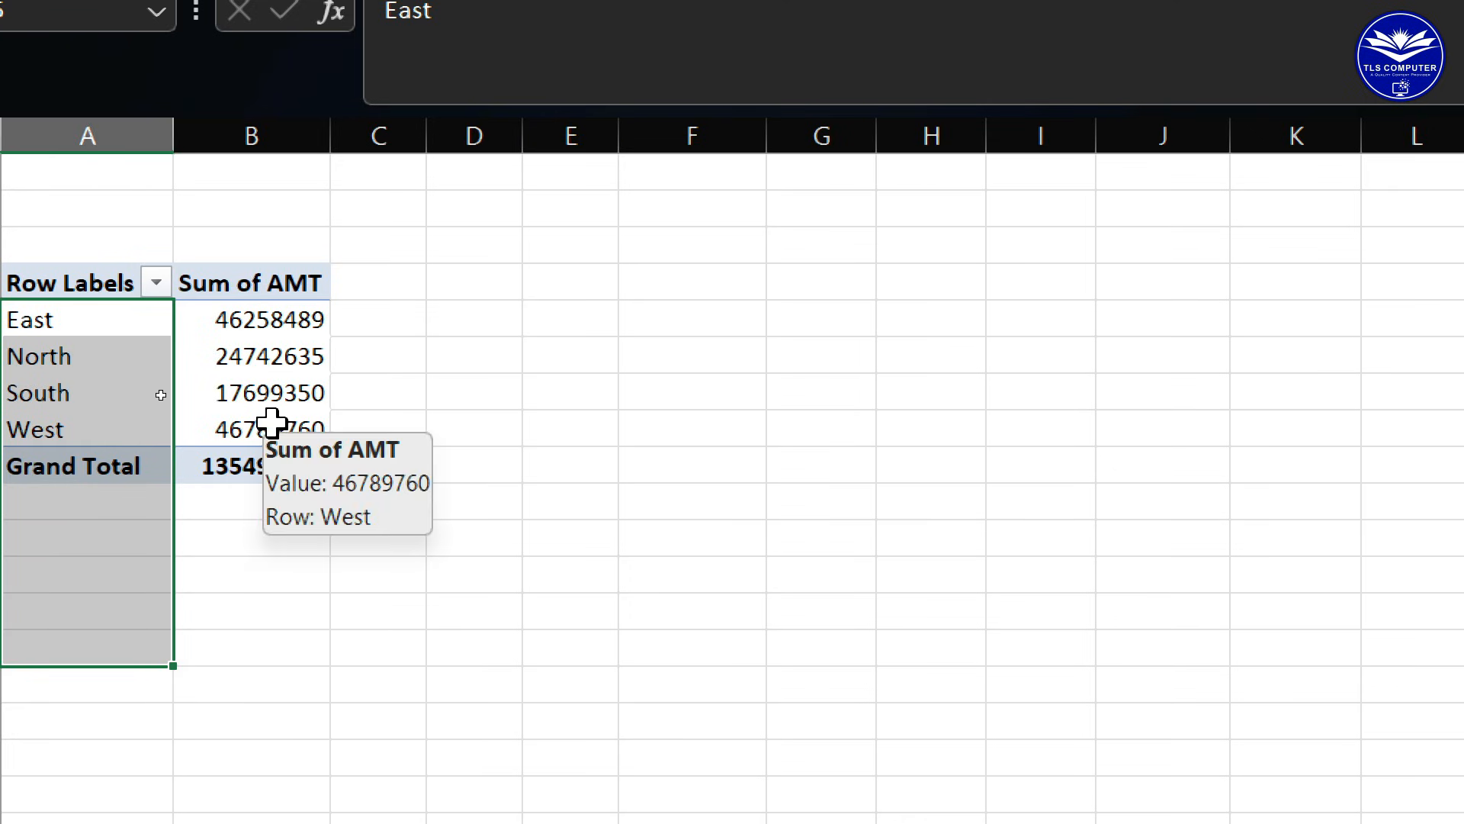
{"action": "left_click", "coordinate": [183, 363]}
{"action": "left_click_drag", "start_coordinate": [69, 326], "coordinate": [237, 394]}
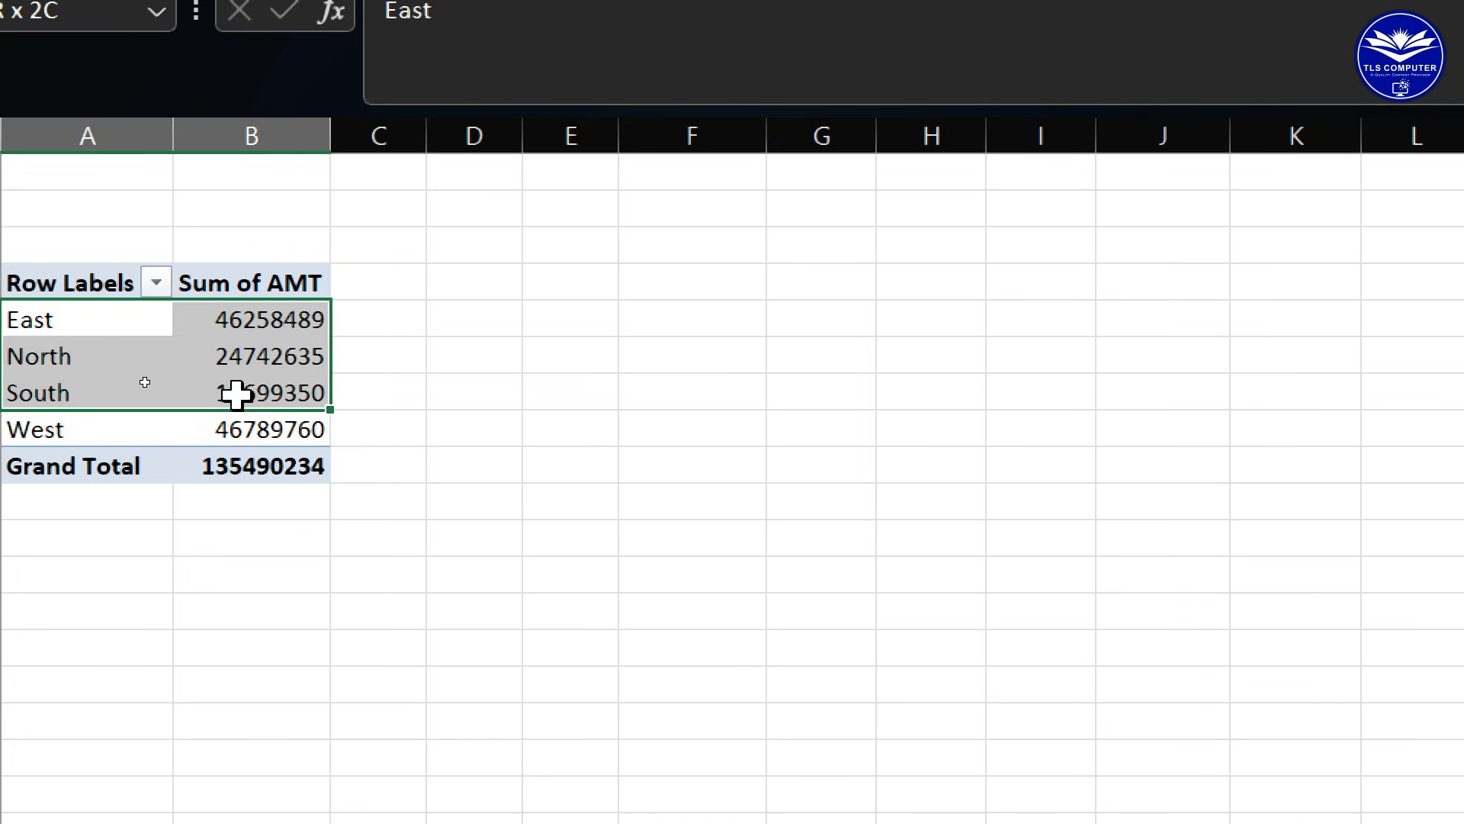
{"action": "left_click", "coordinate": [254, 469]}
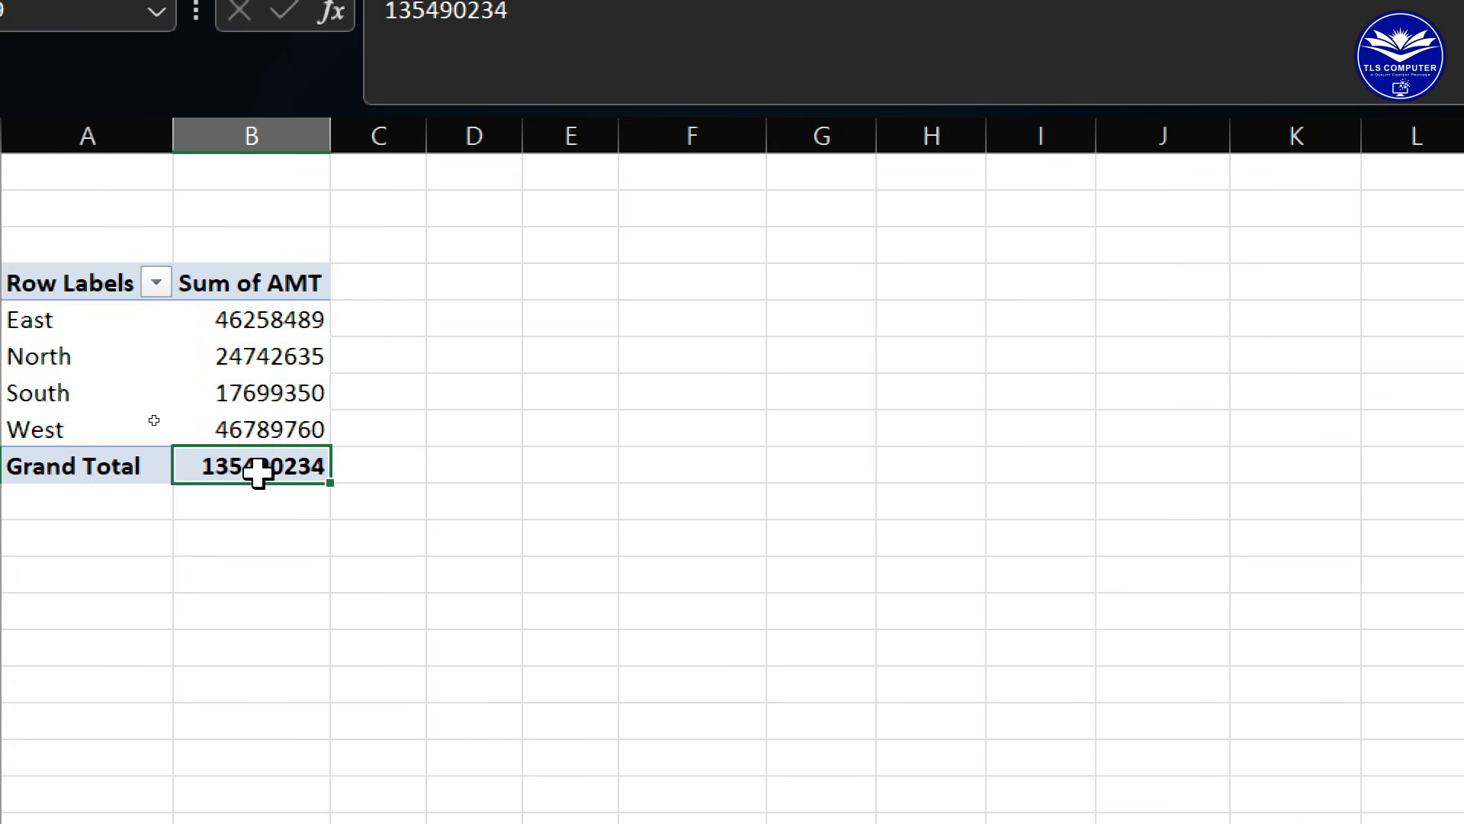
- Review the Show Values As calculation options for the North region's Sum of AMT, including Running Total In
{"action": "left_click", "coordinate": [264, 358]}
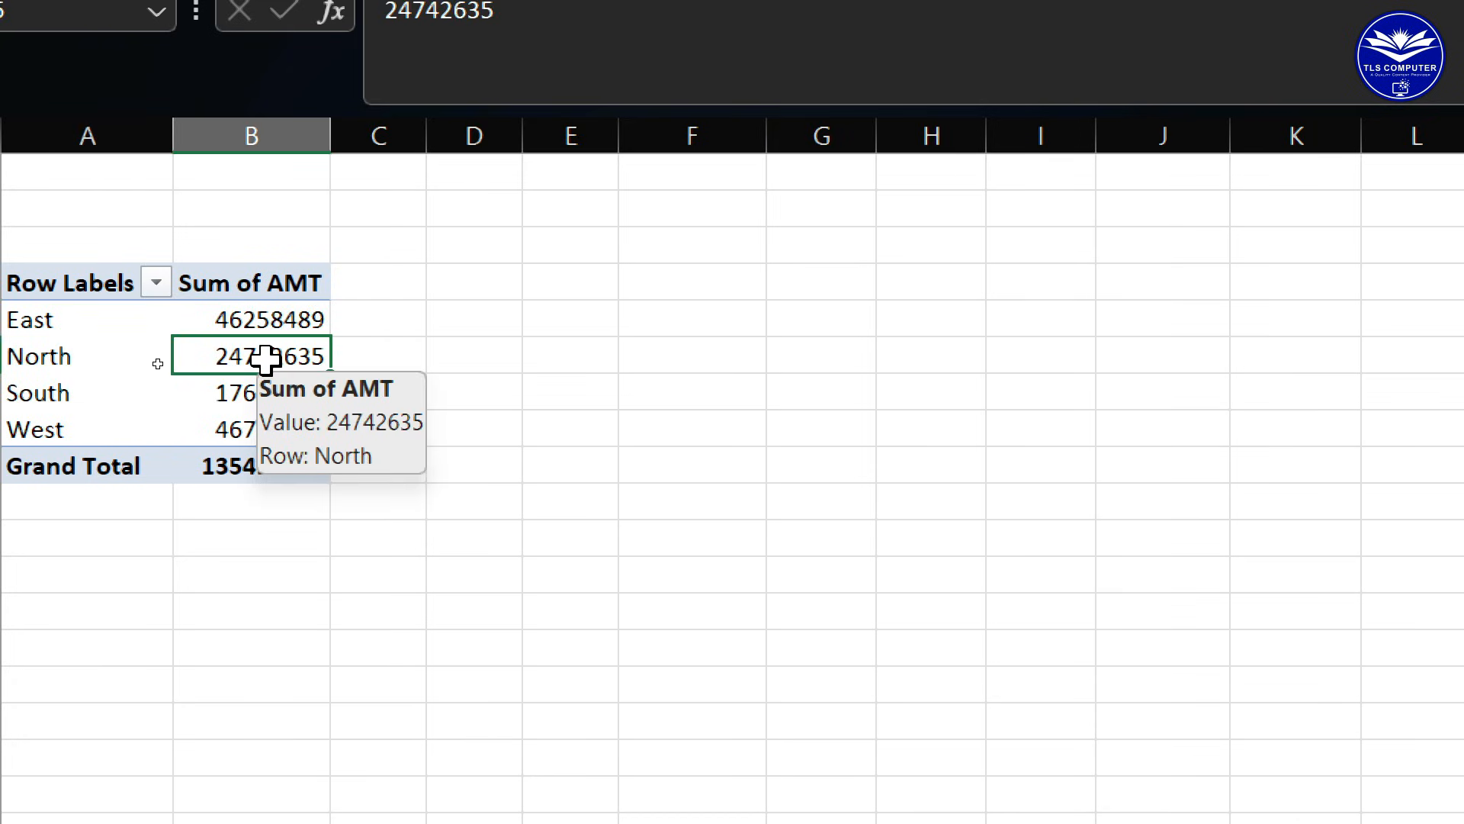
{"action": "left_click", "coordinate": [72, 359]}
{"action": "left_click", "coordinate": [255, 356]}
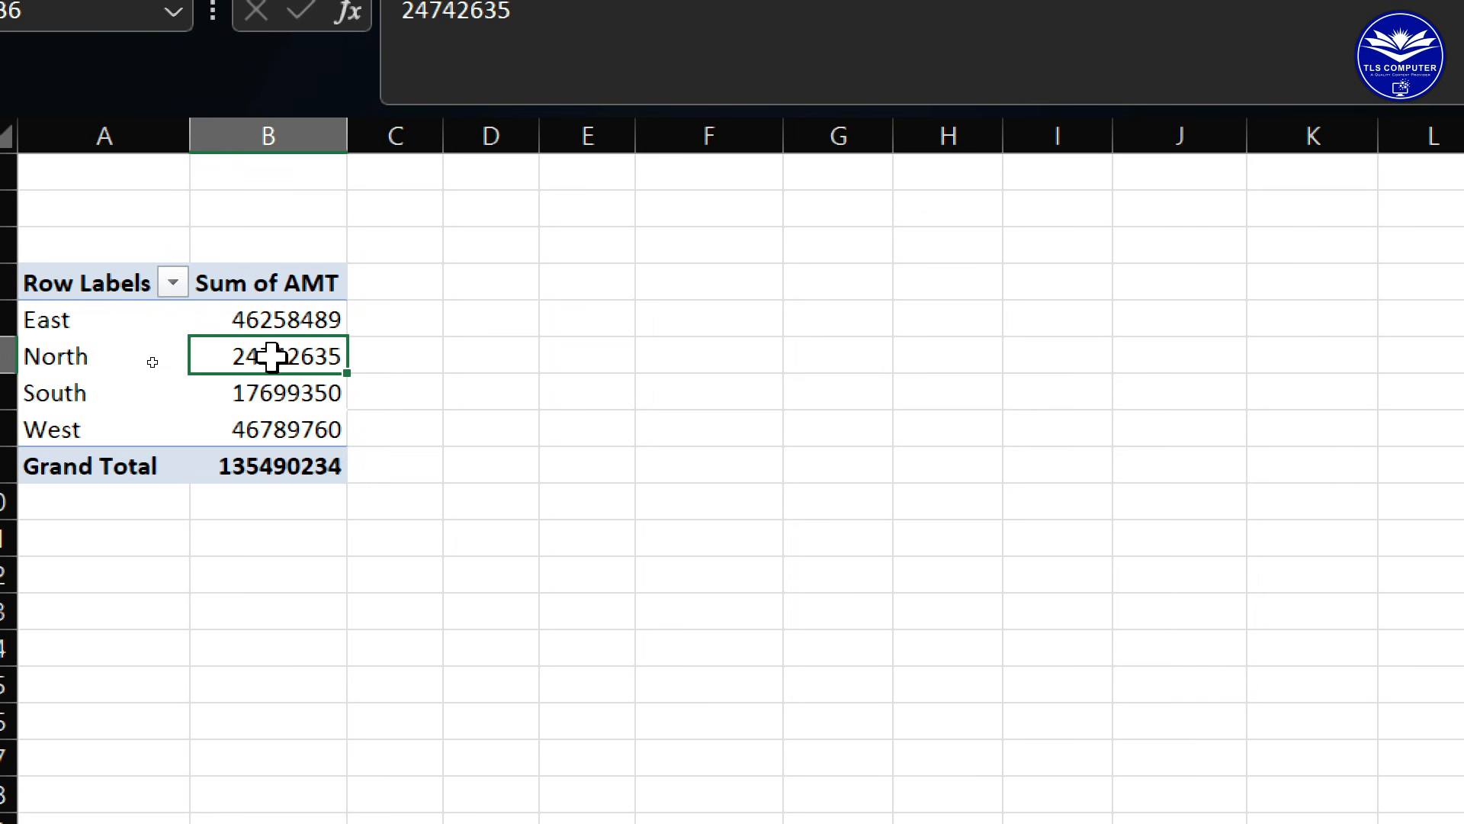
{"action": "right_click", "coordinate": [272, 356]}
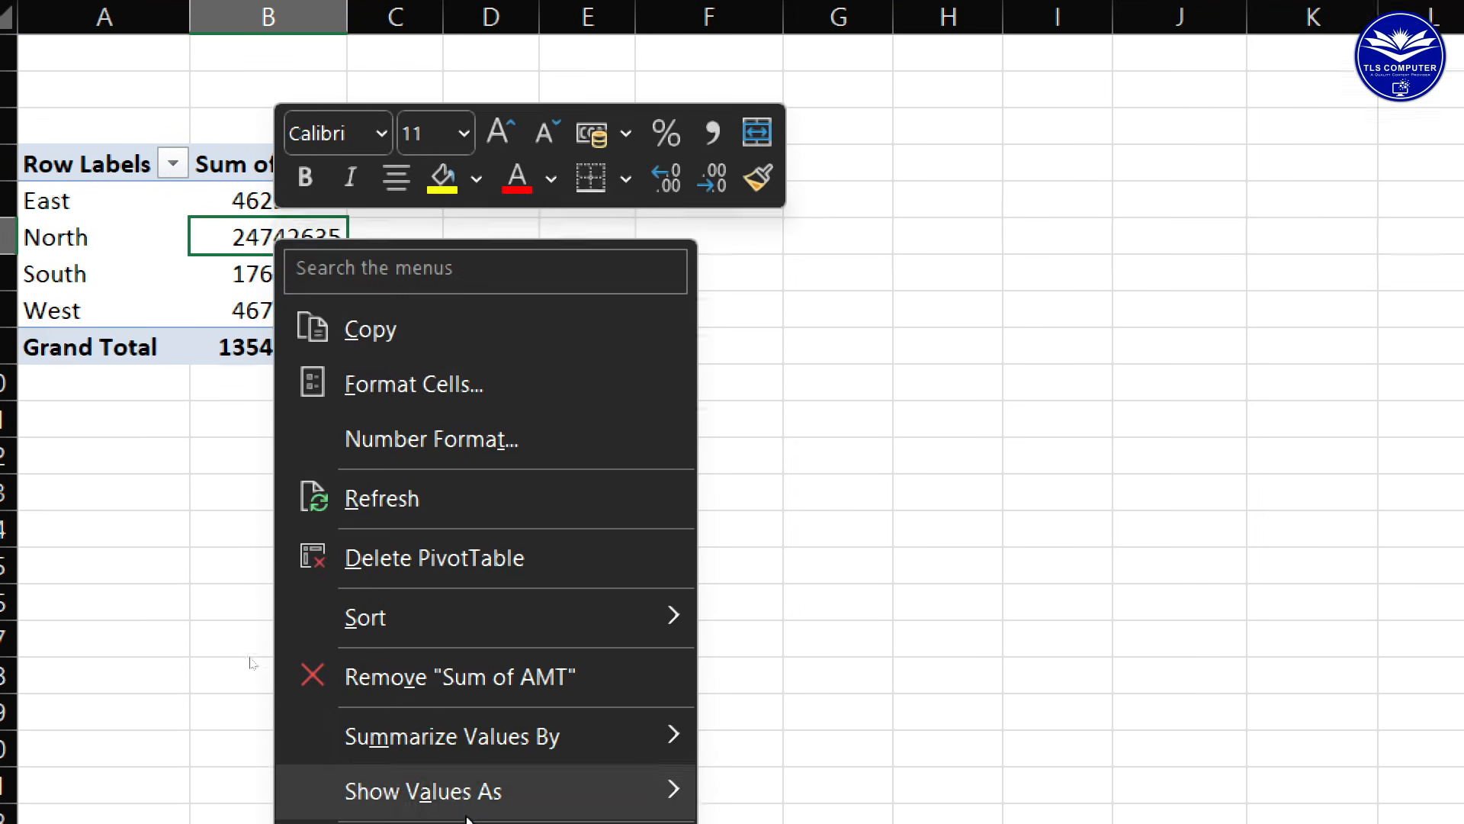
{"action": "mouse_move", "coordinate": [465, 801]}
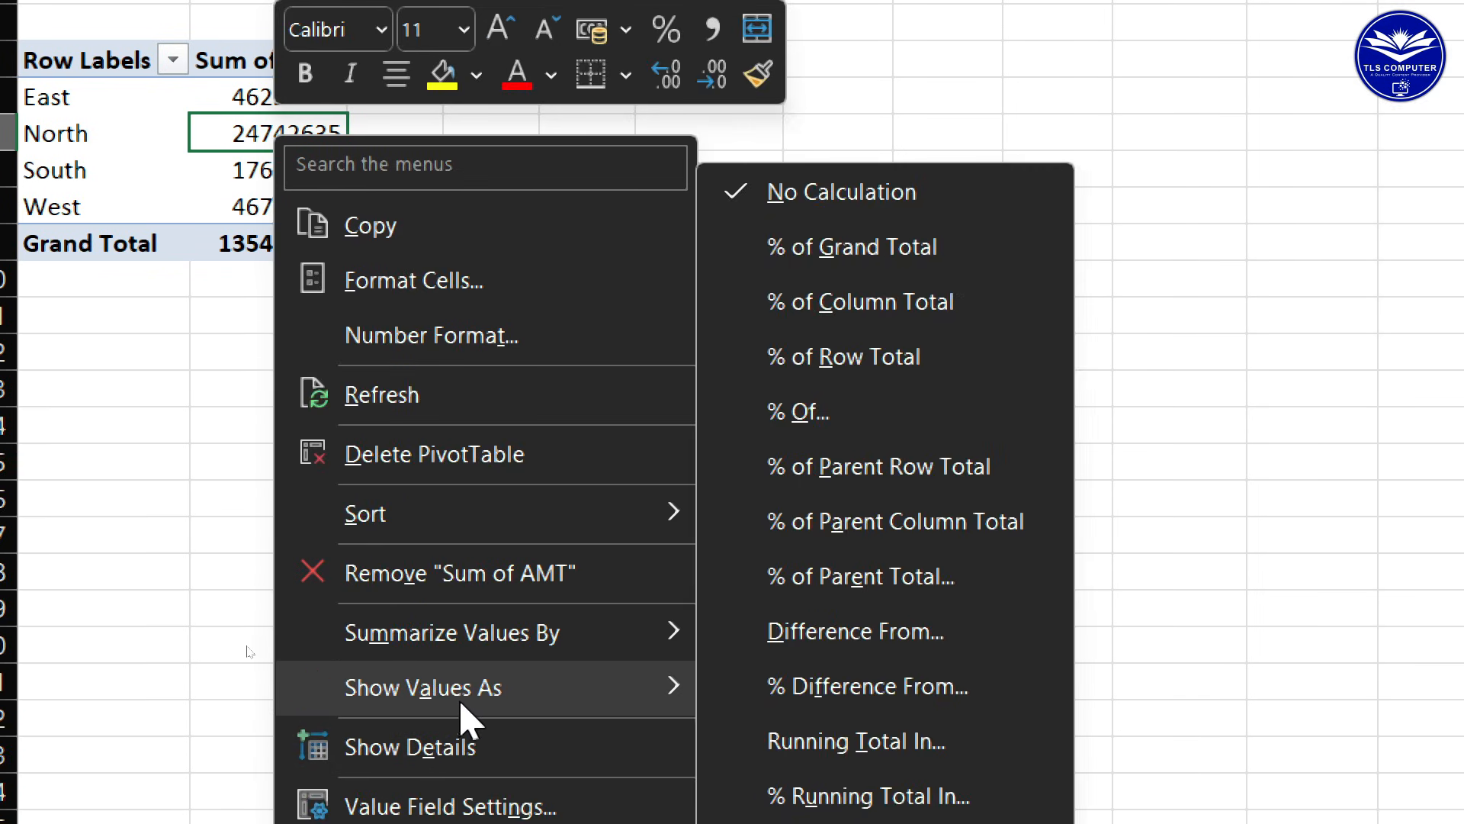
{"action": "left_click", "coordinate": [91, 404]}
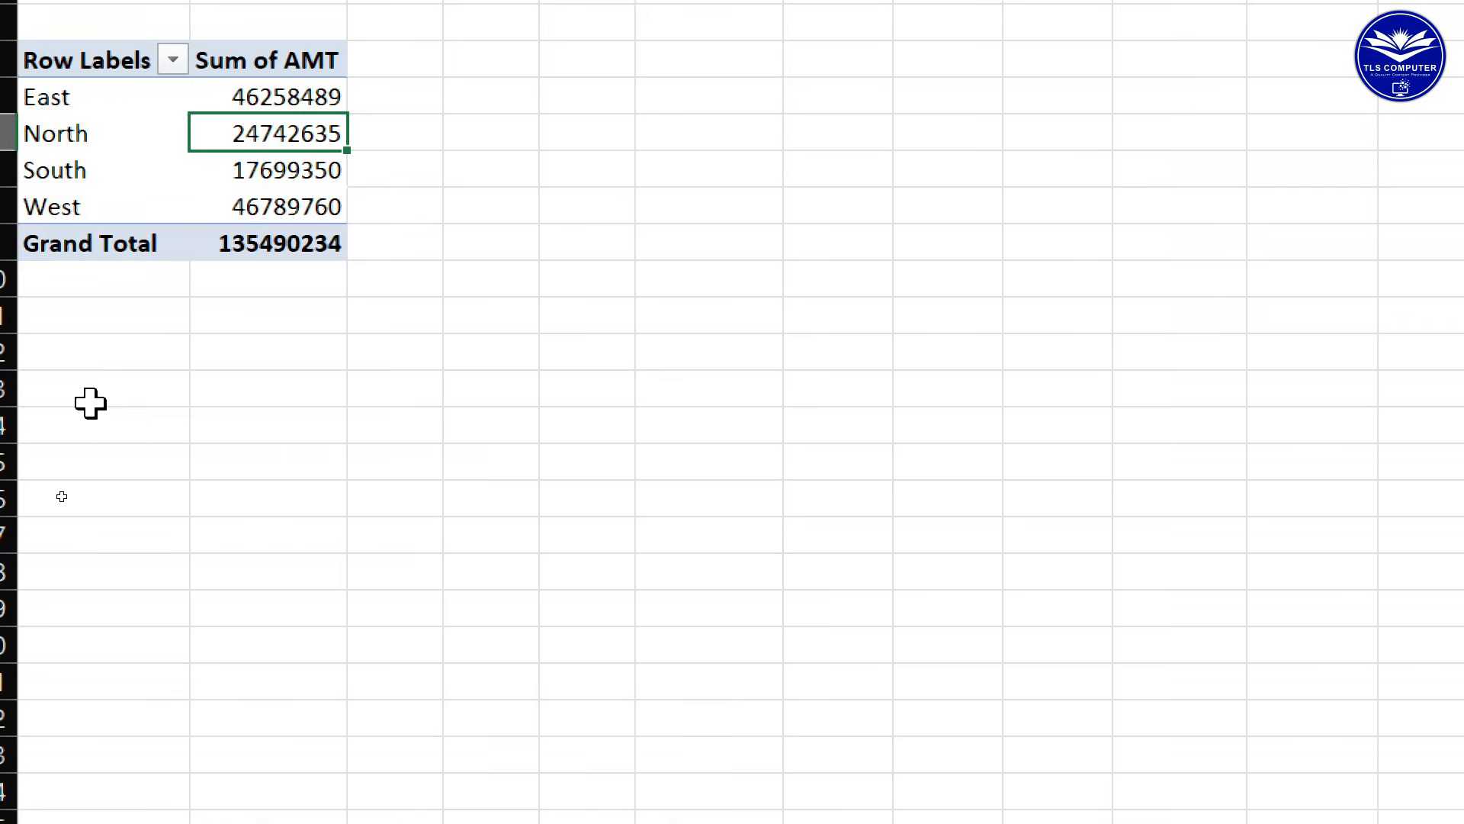
{"action": "left_click", "coordinate": [76, 166]}
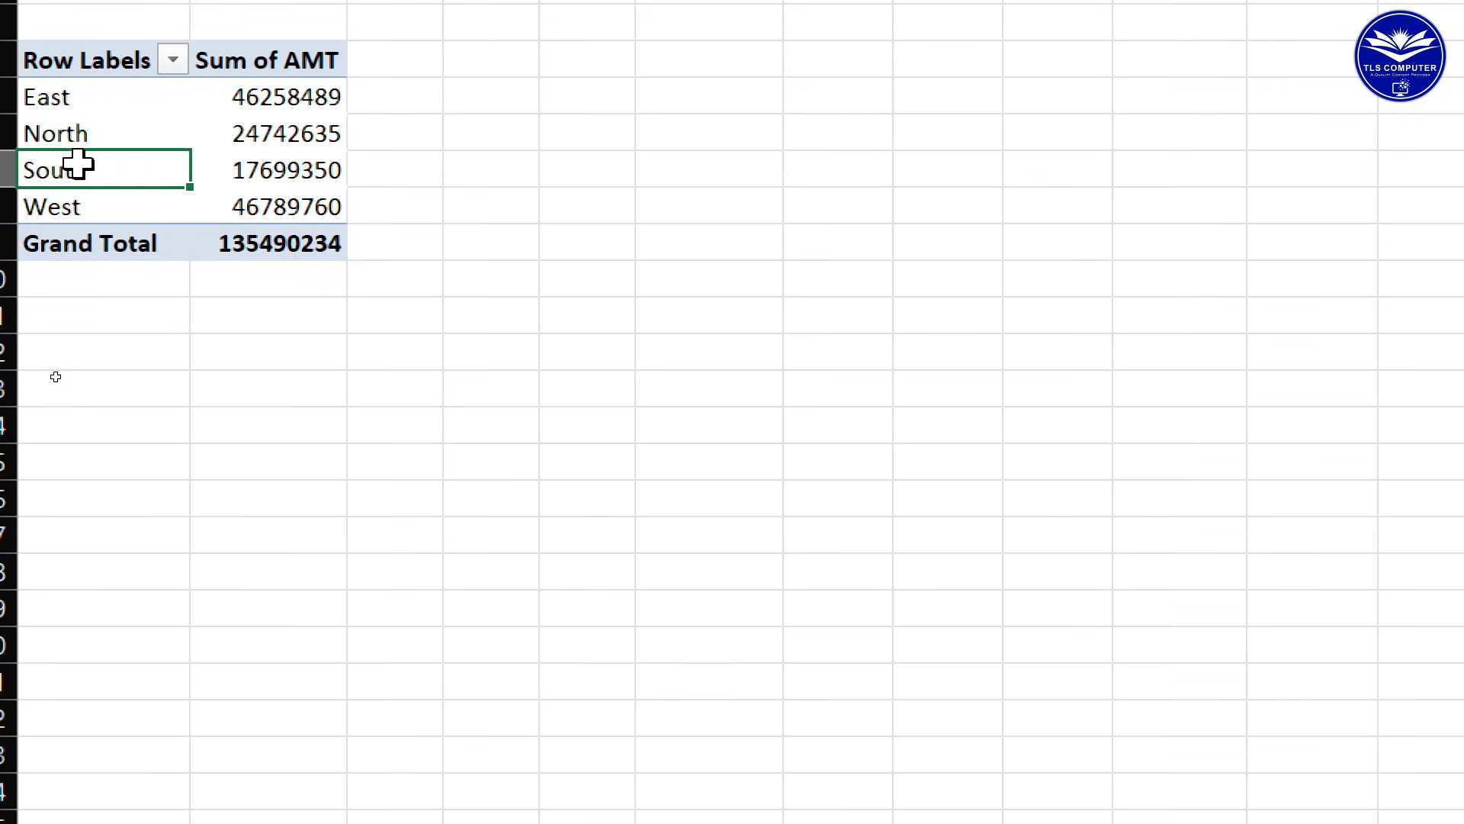
{"action": "right_click", "coordinate": [76, 166]}
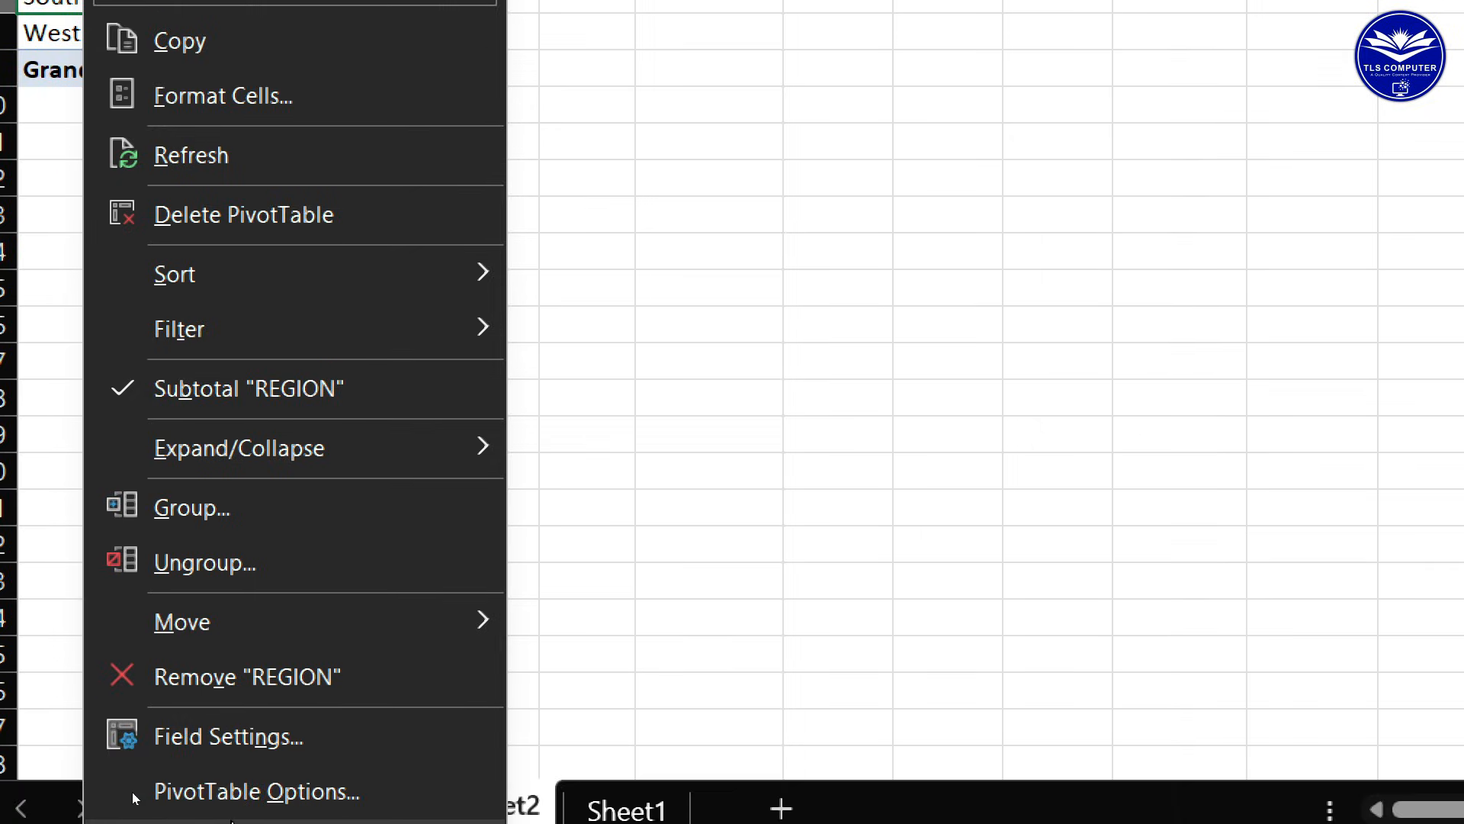
{"action": "left_click", "coordinate": [705, 264]}
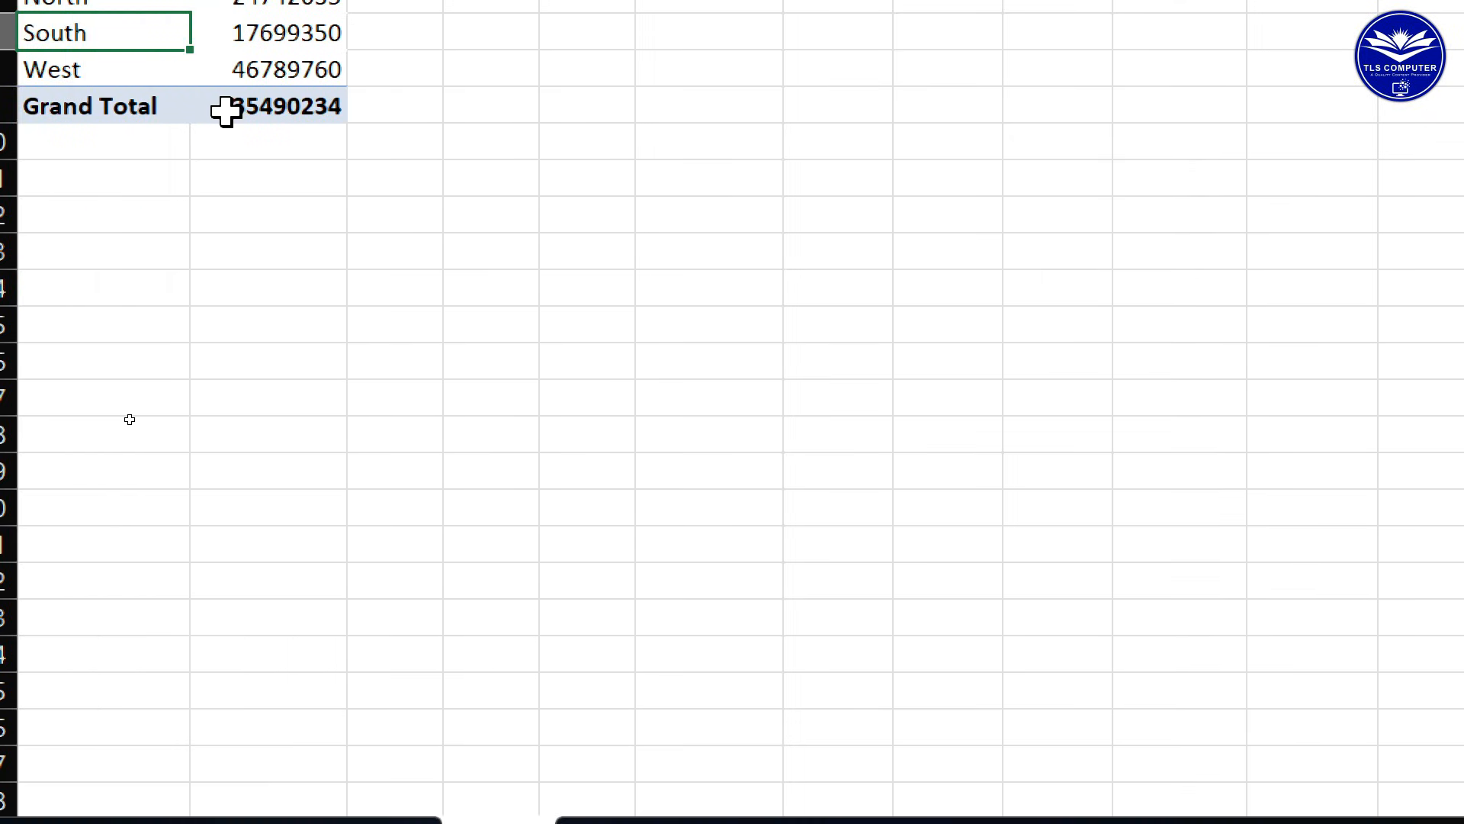
{"action": "left_click", "coordinate": [298, 122]}
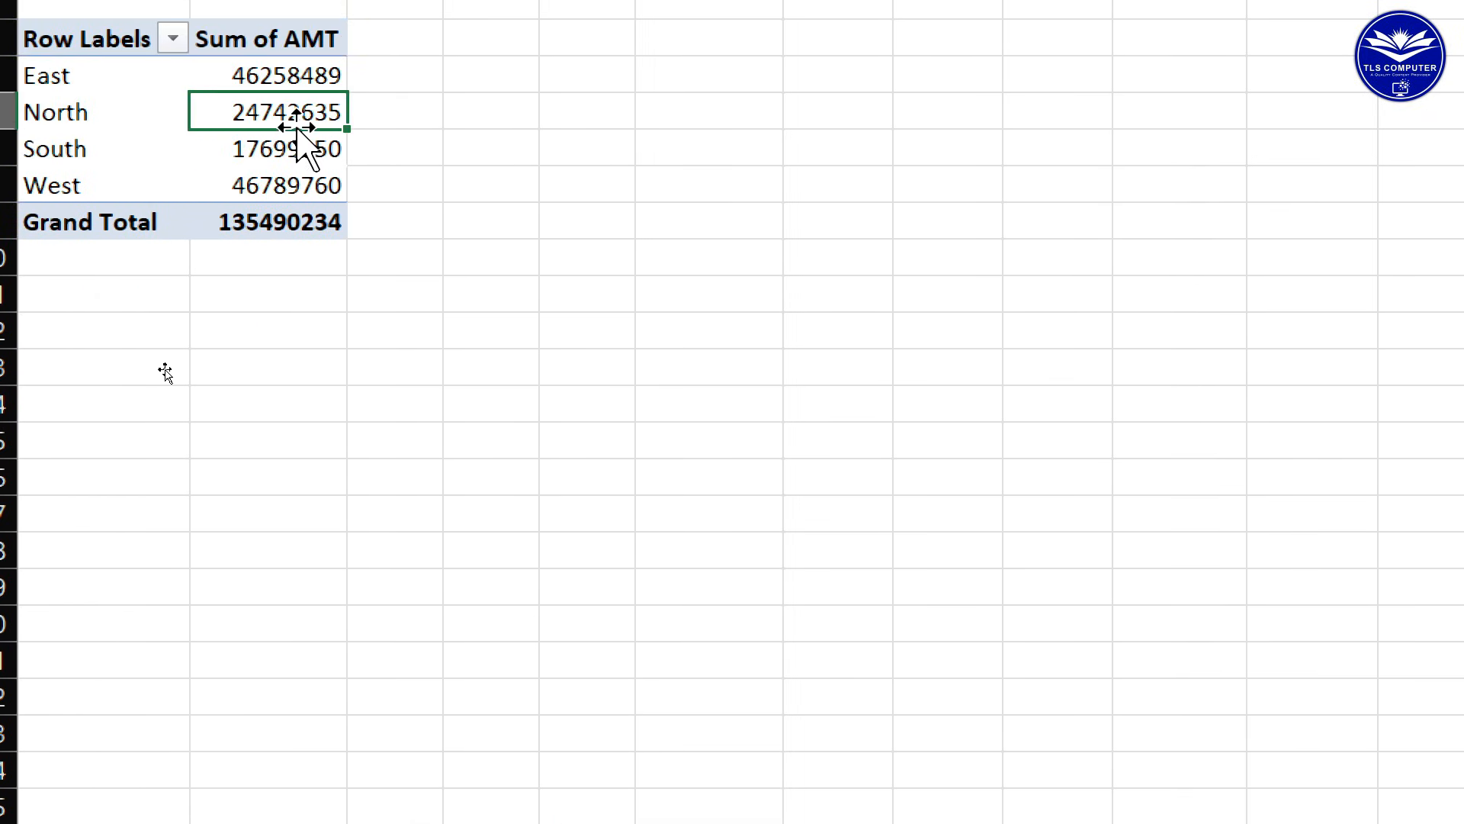
{"action": "right_click", "coordinate": [297, 115]}
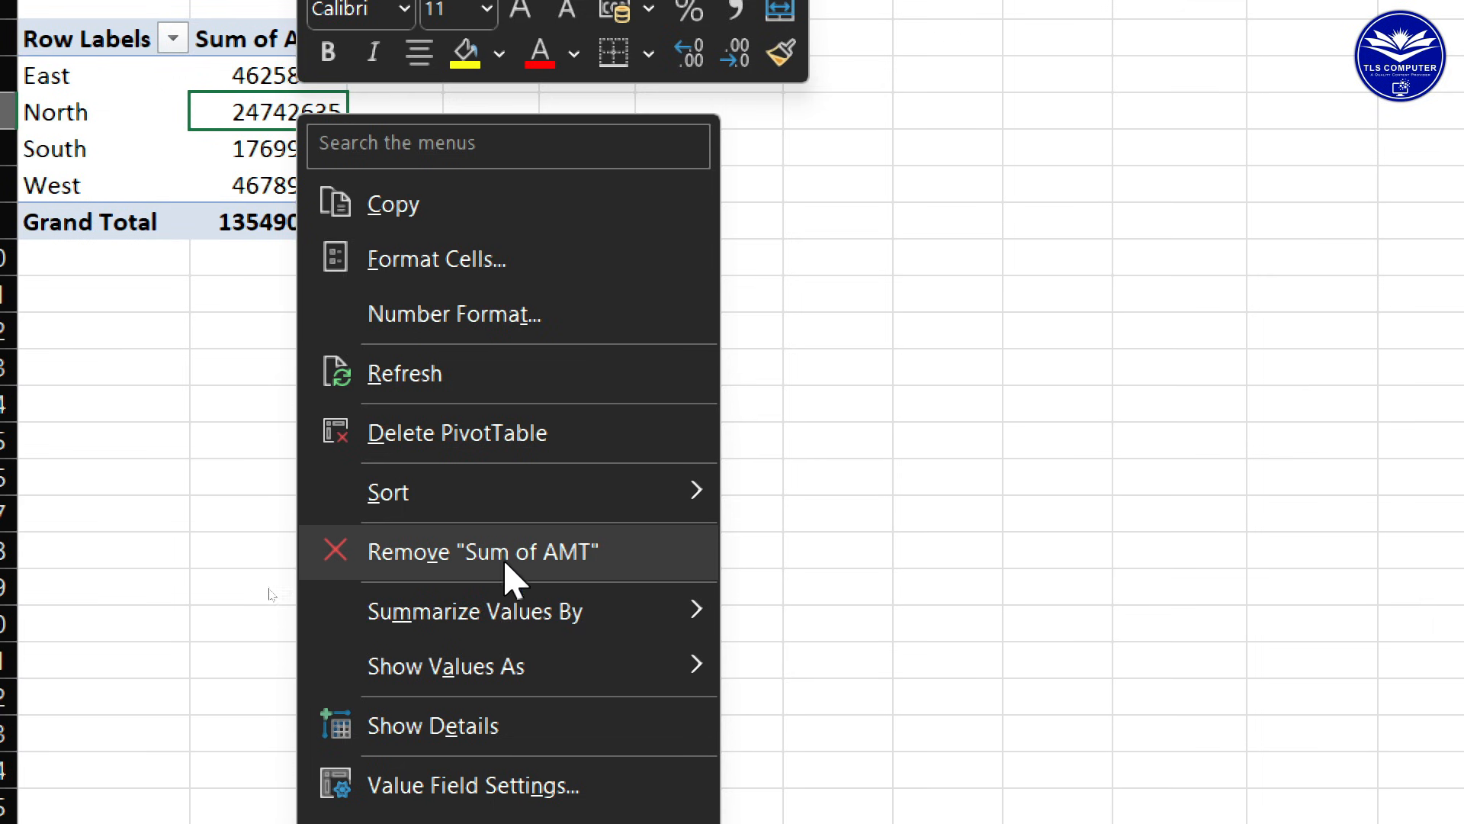
{"action": "mouse_move", "coordinate": [533, 677]}
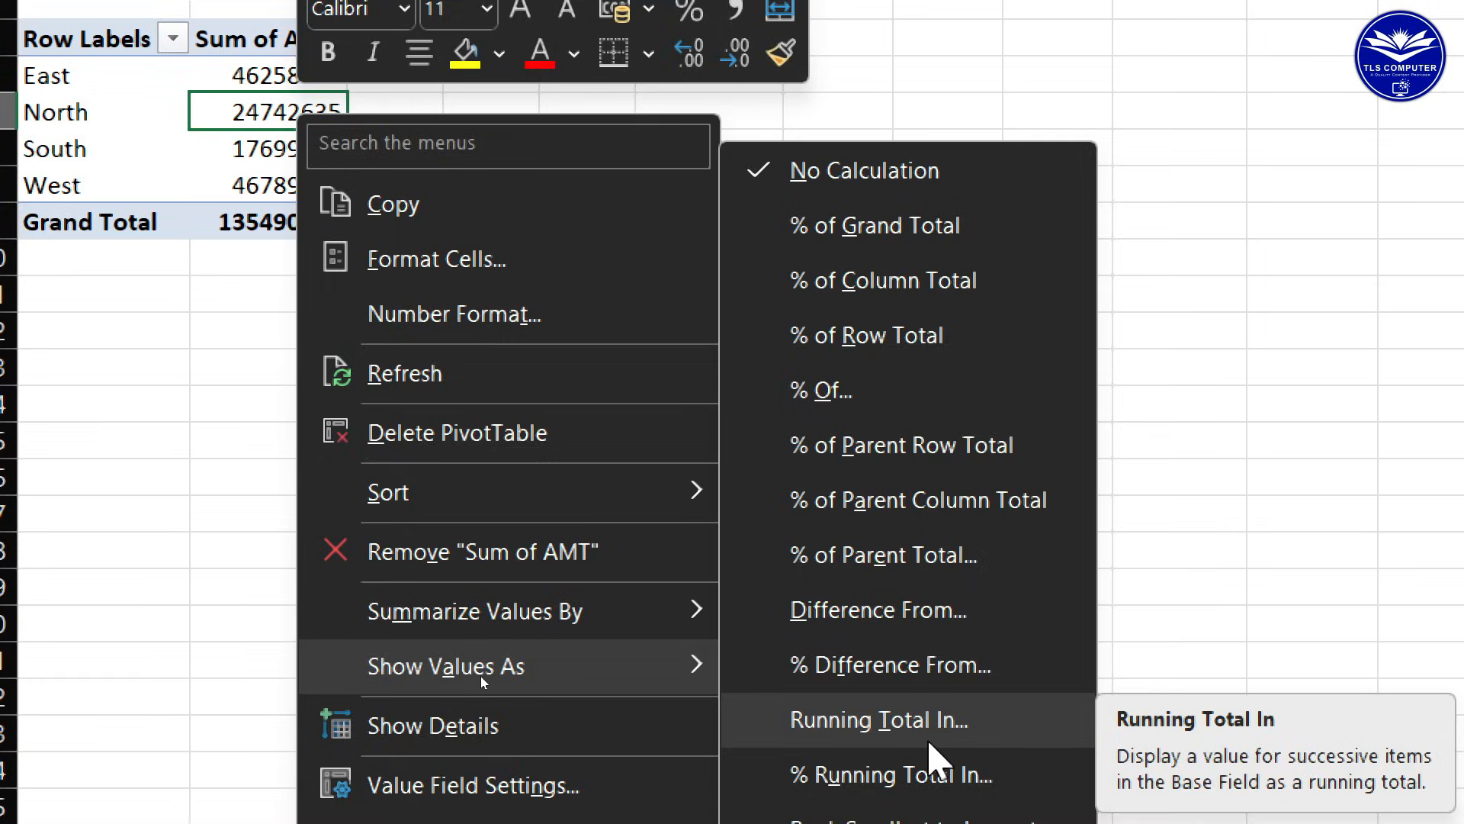
{"action": "left_click", "coordinate": [1296, 407]}
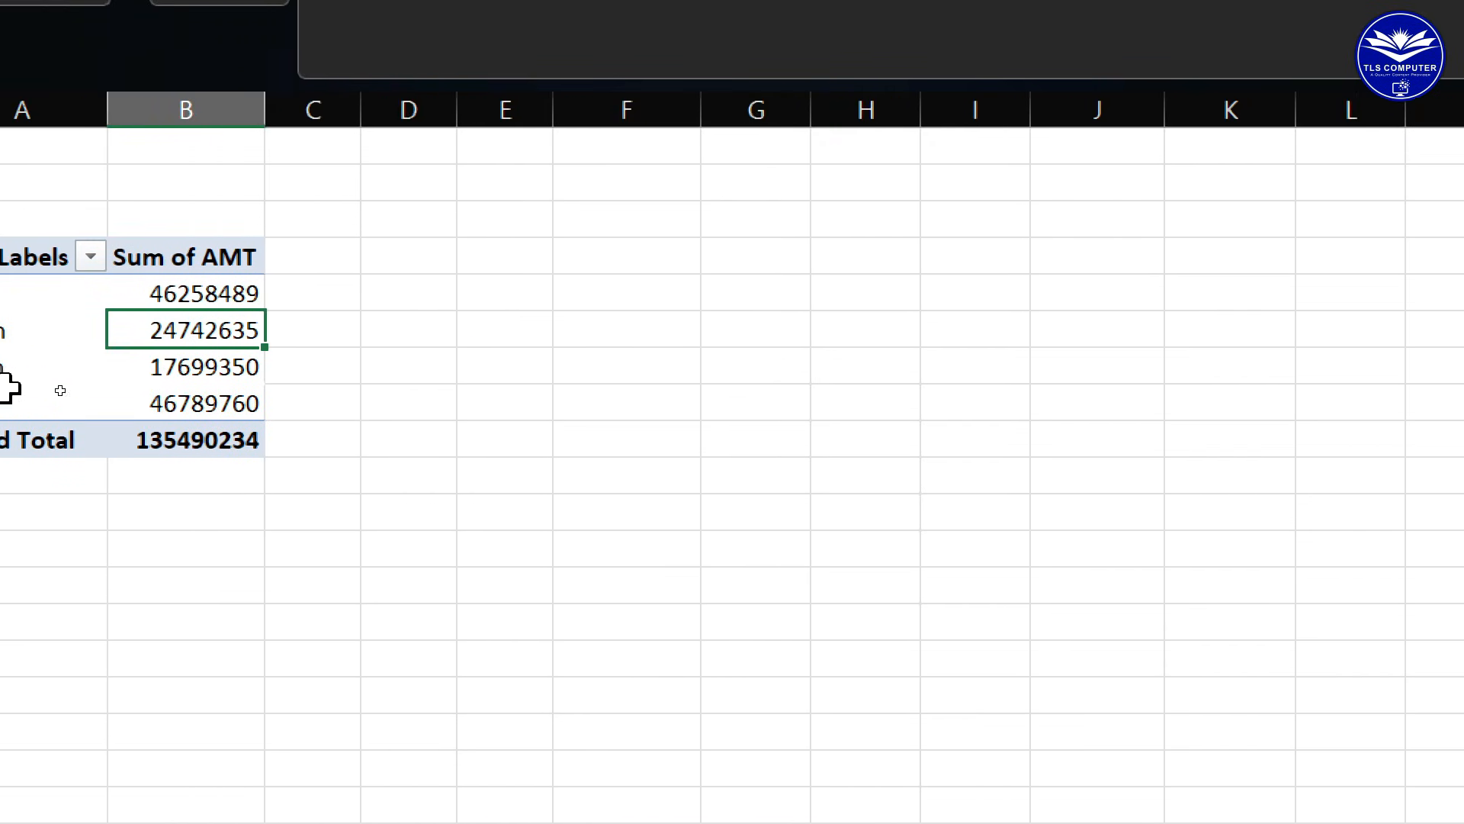
- Compare the regional amounts in B5:B8 with the empty cells beside them in C5:C8, ending on the North amount in B6
{"action": "left_click", "coordinate": [322, 288]}
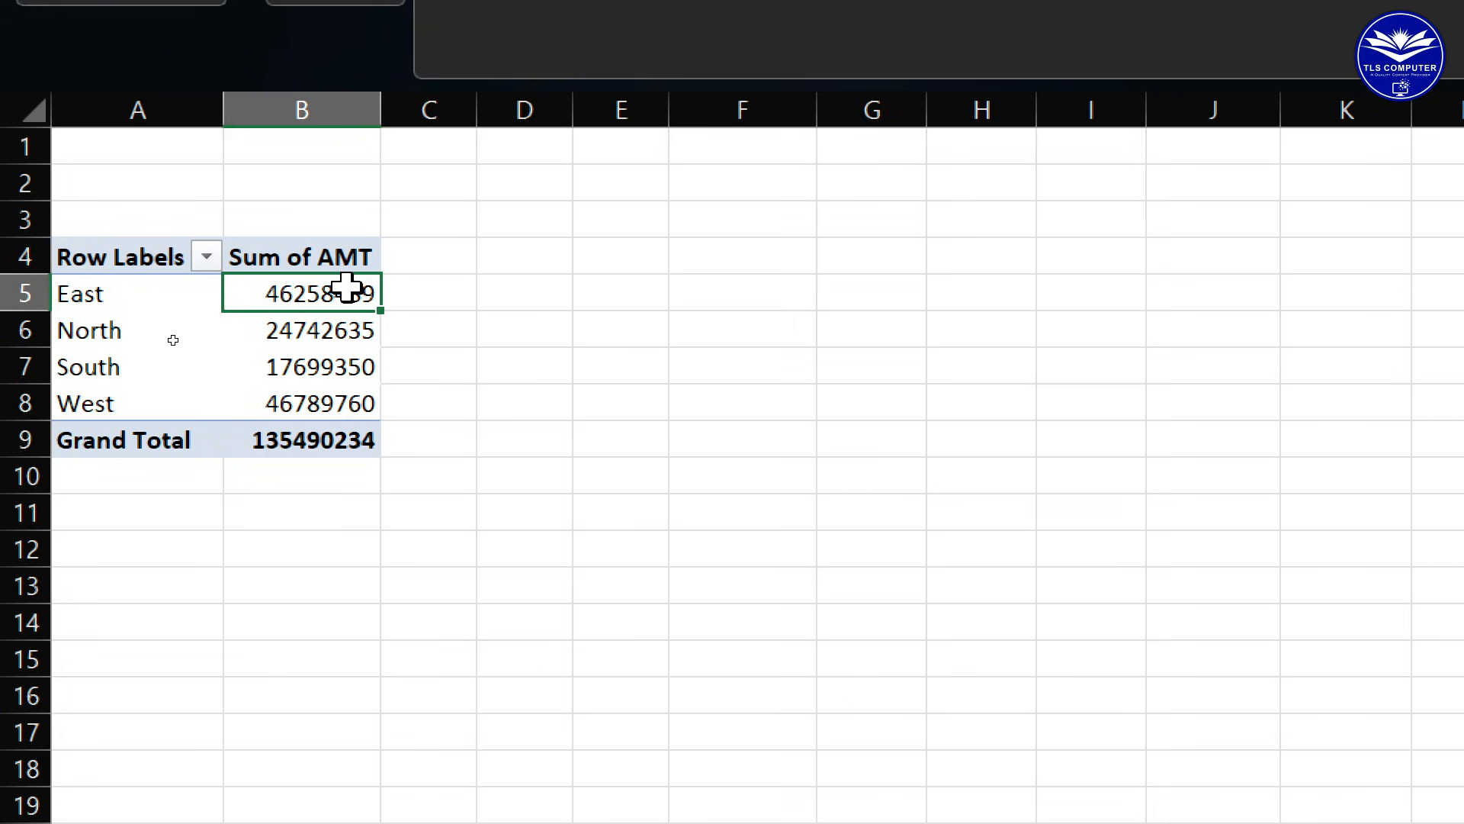
{"action": "left_click", "coordinate": [320, 328]}
{"action": "left_click", "coordinate": [323, 400]}
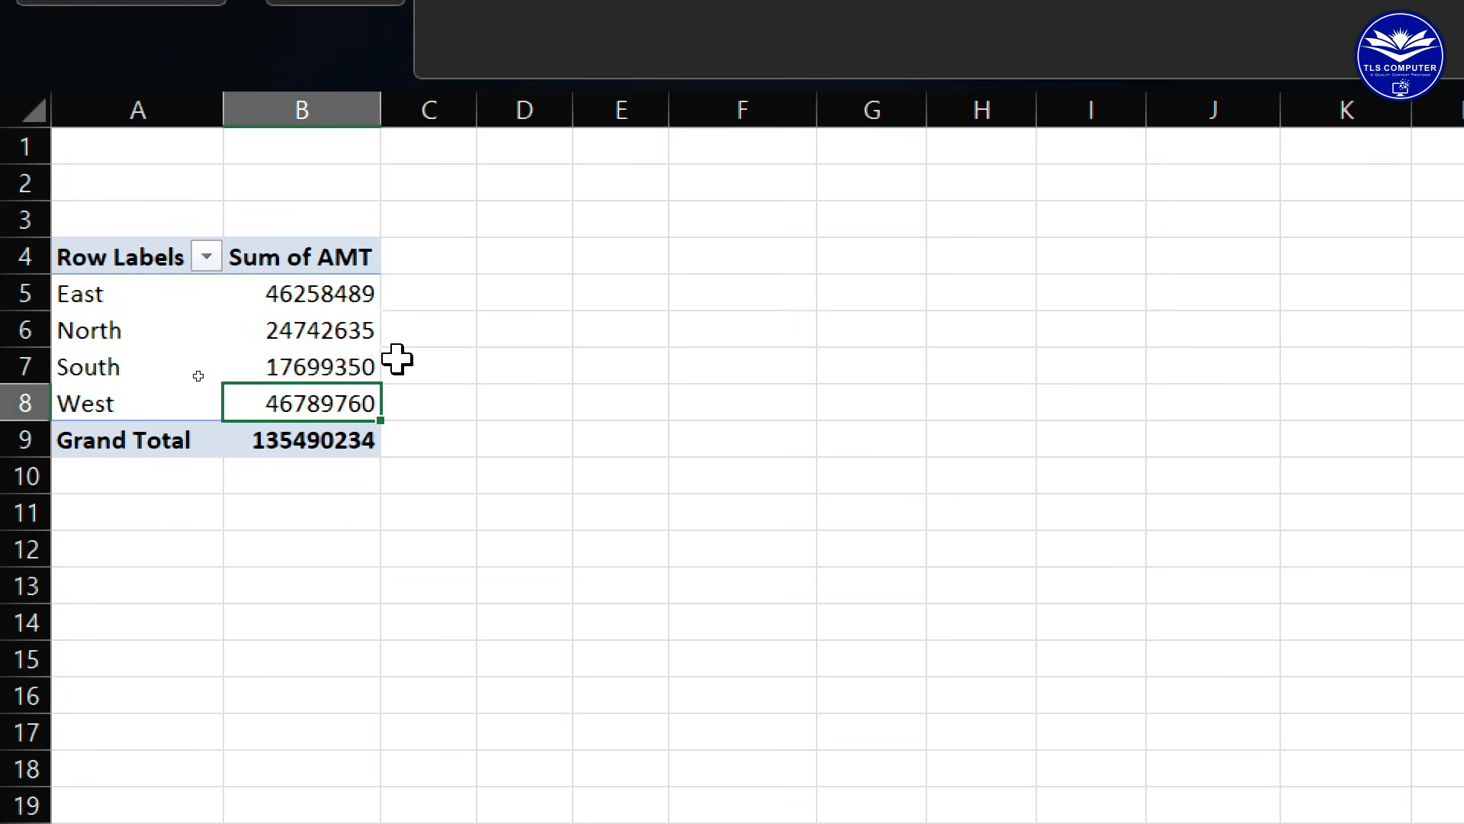
{"action": "left_click_drag", "start_coordinate": [326, 288], "coordinate": [402, 288]}
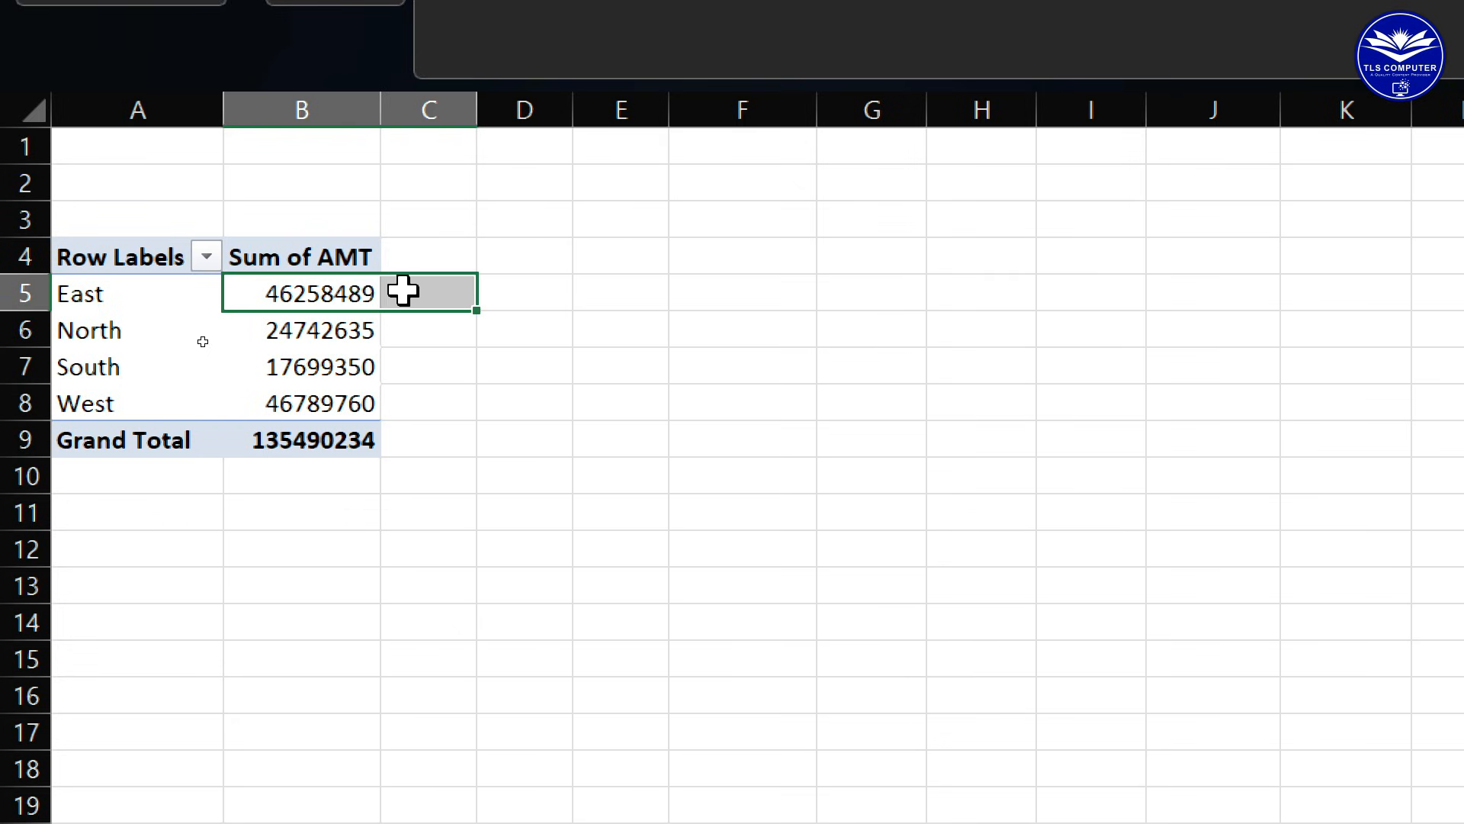
{"action": "left_click", "coordinate": [336, 331]}
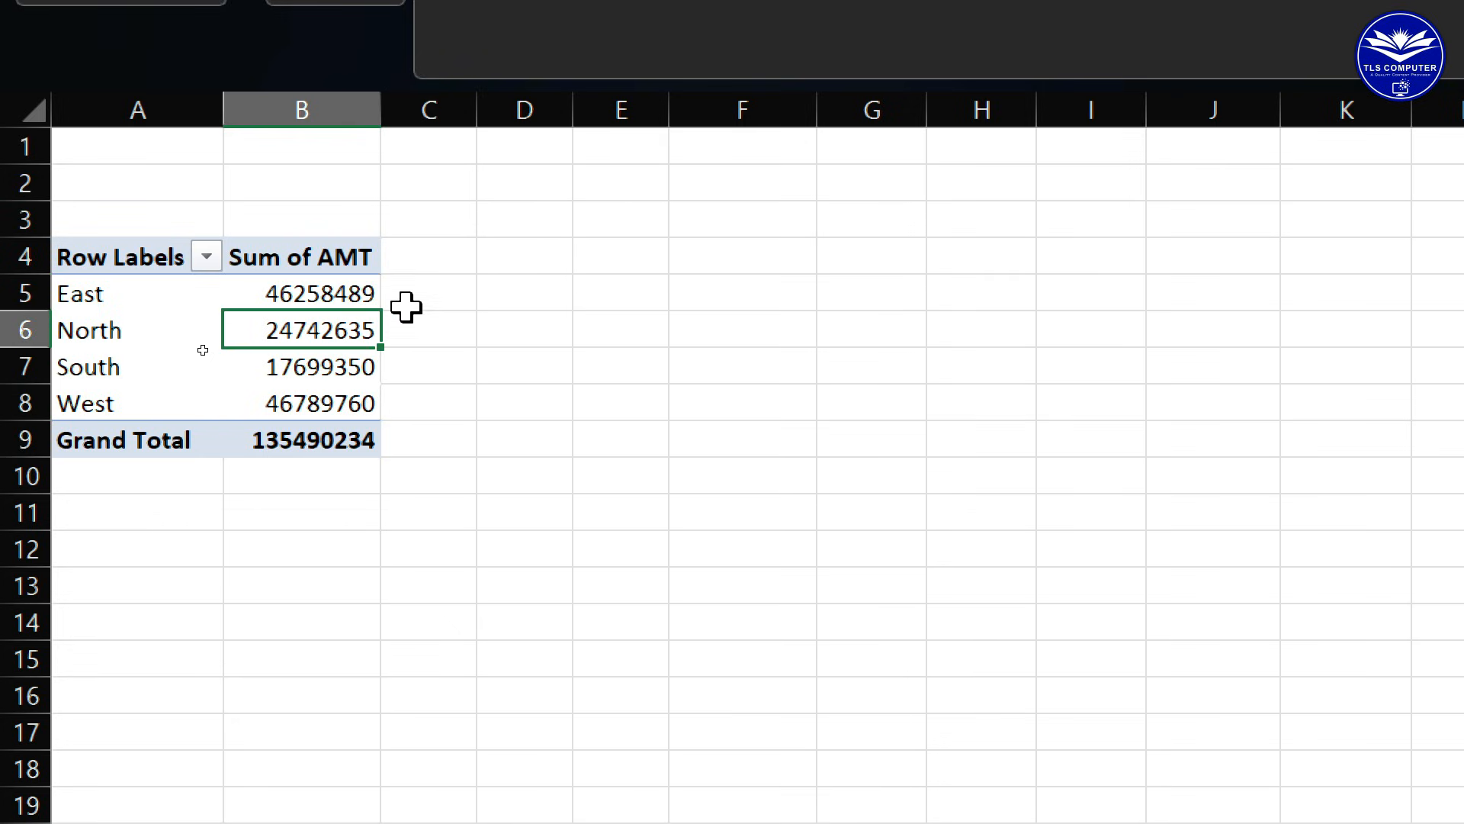
{"action": "left_click", "coordinate": [444, 305]}
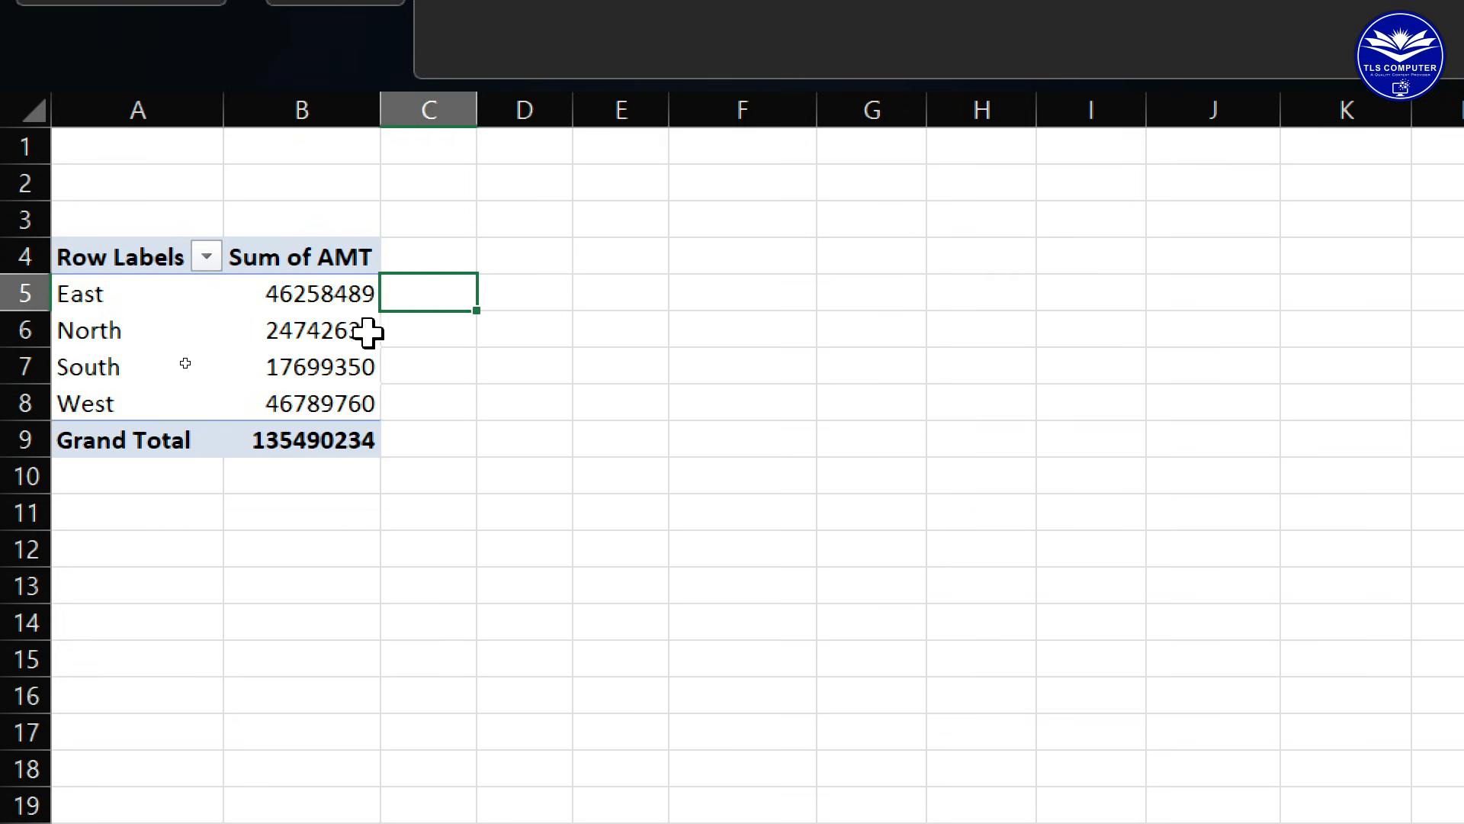
{"action": "left_click", "coordinate": [433, 328]}
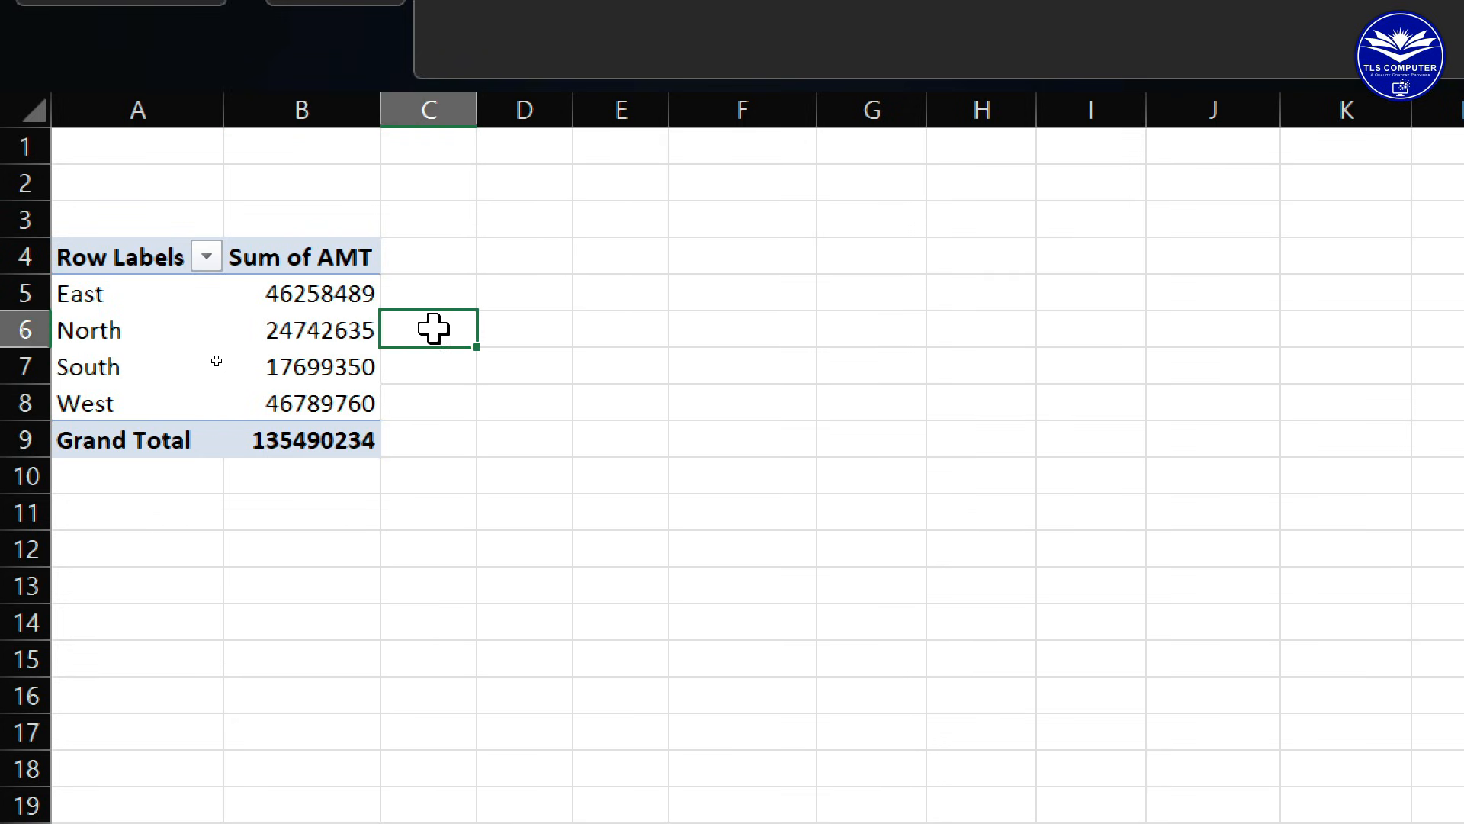
{"action": "left_click", "coordinate": [428, 372]}
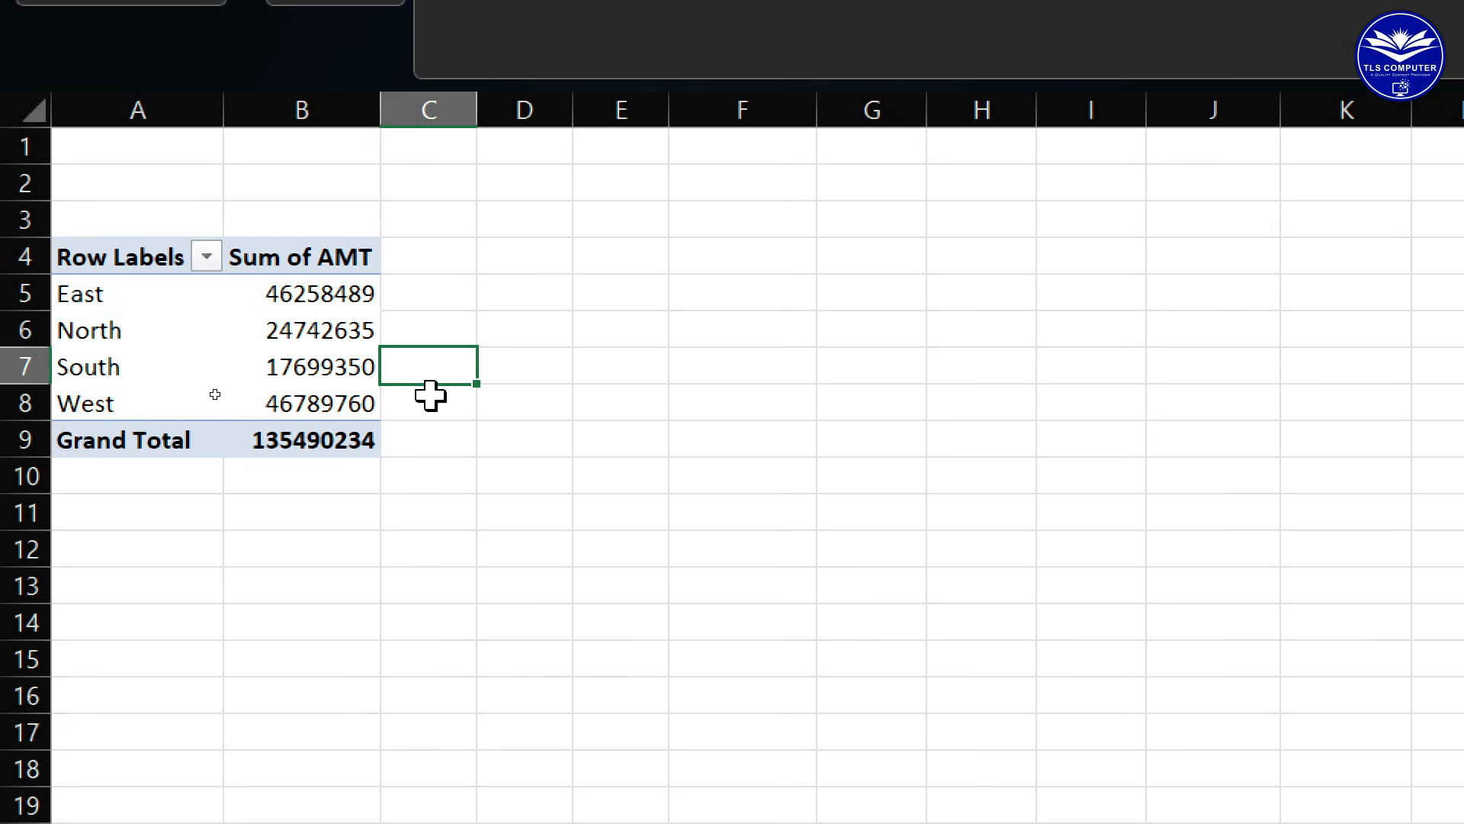
{"action": "left_click", "coordinate": [455, 395]}
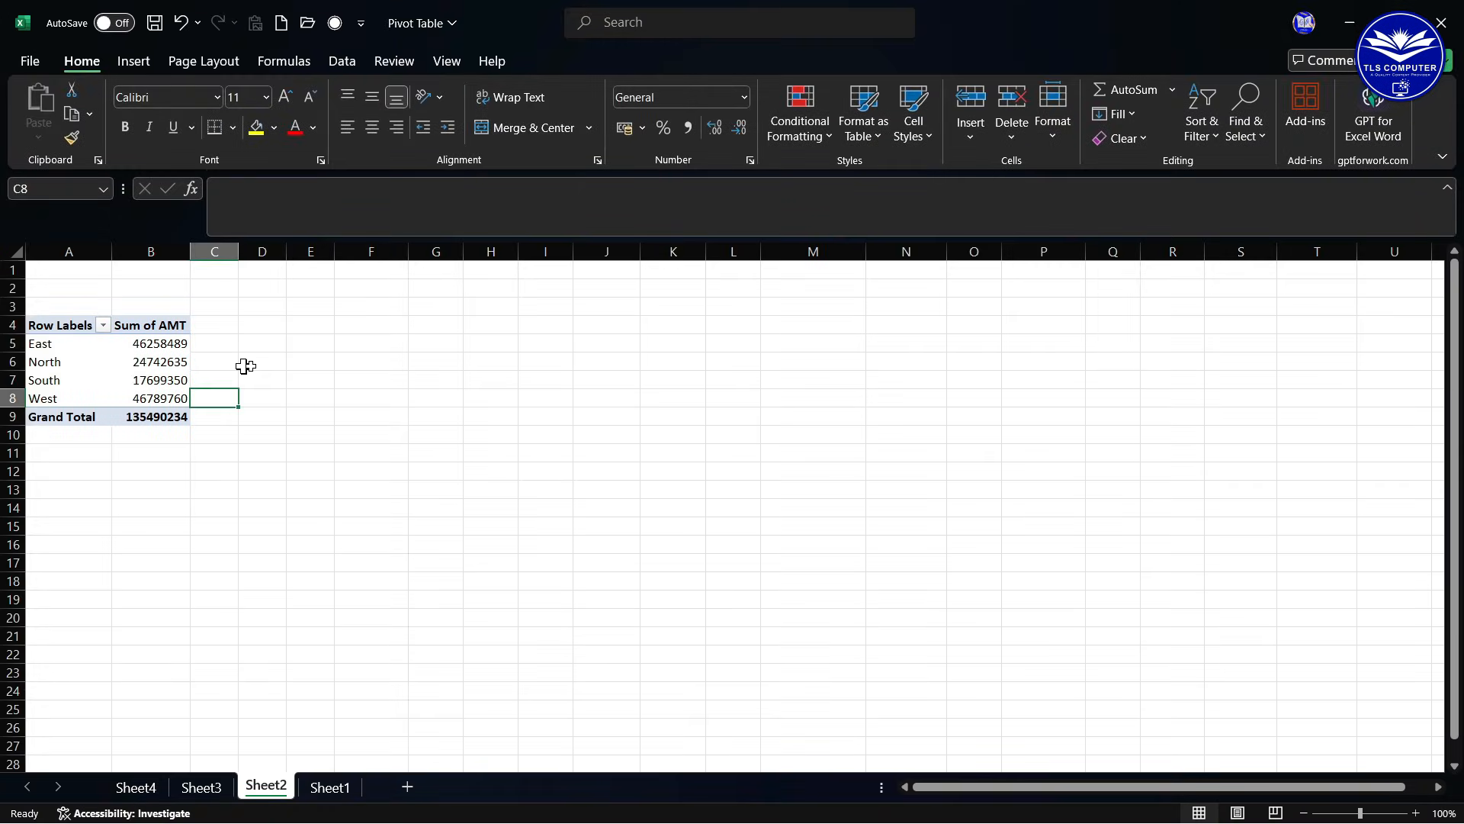
{"action": "left_click", "coordinate": [165, 363]}
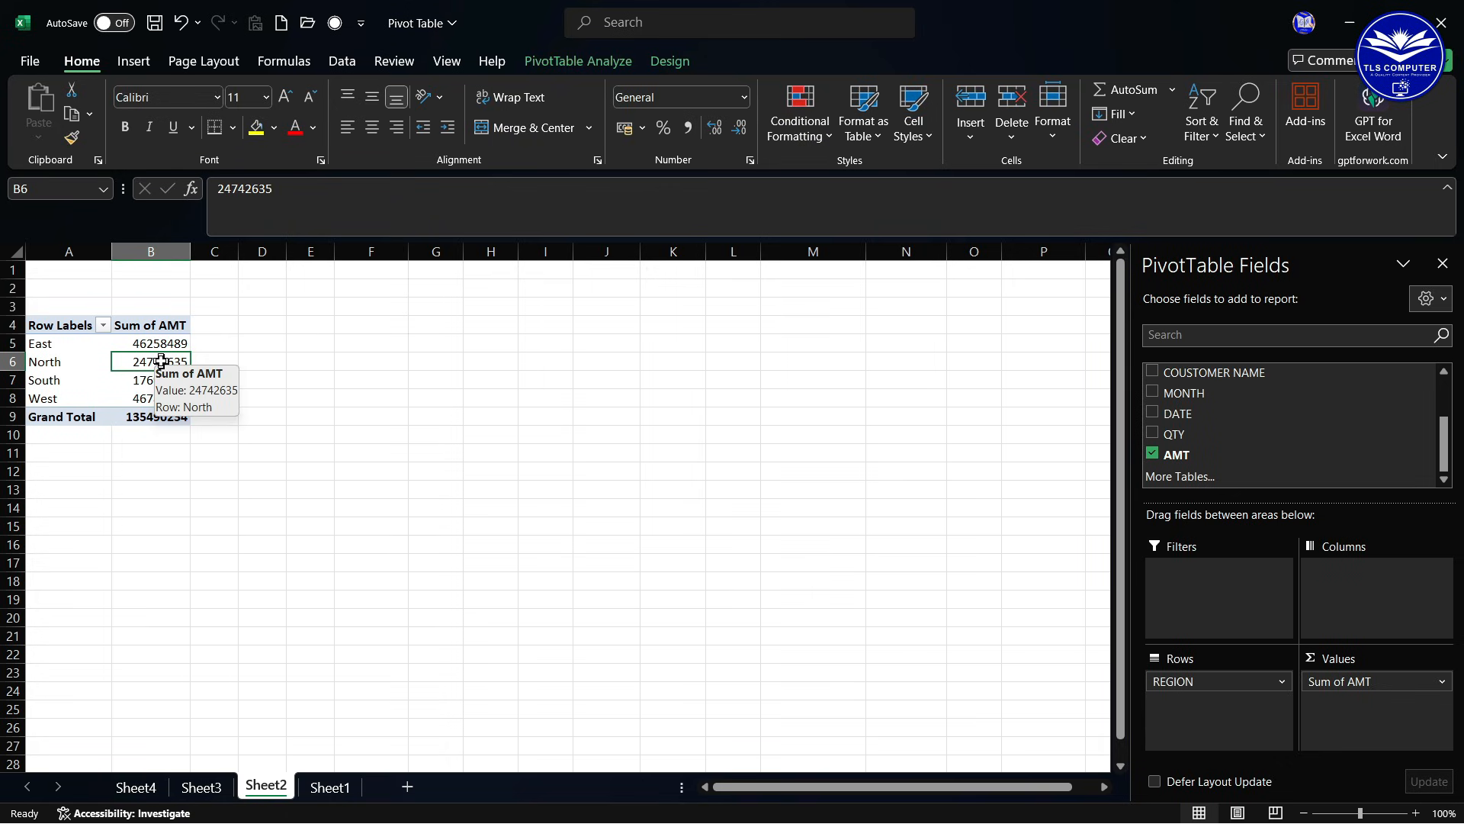
- Review the Show Values As calculations offered in the value field settings of Sum of AMT, including the running total and rank options
{"action": "right_click", "coordinate": [161, 362]}
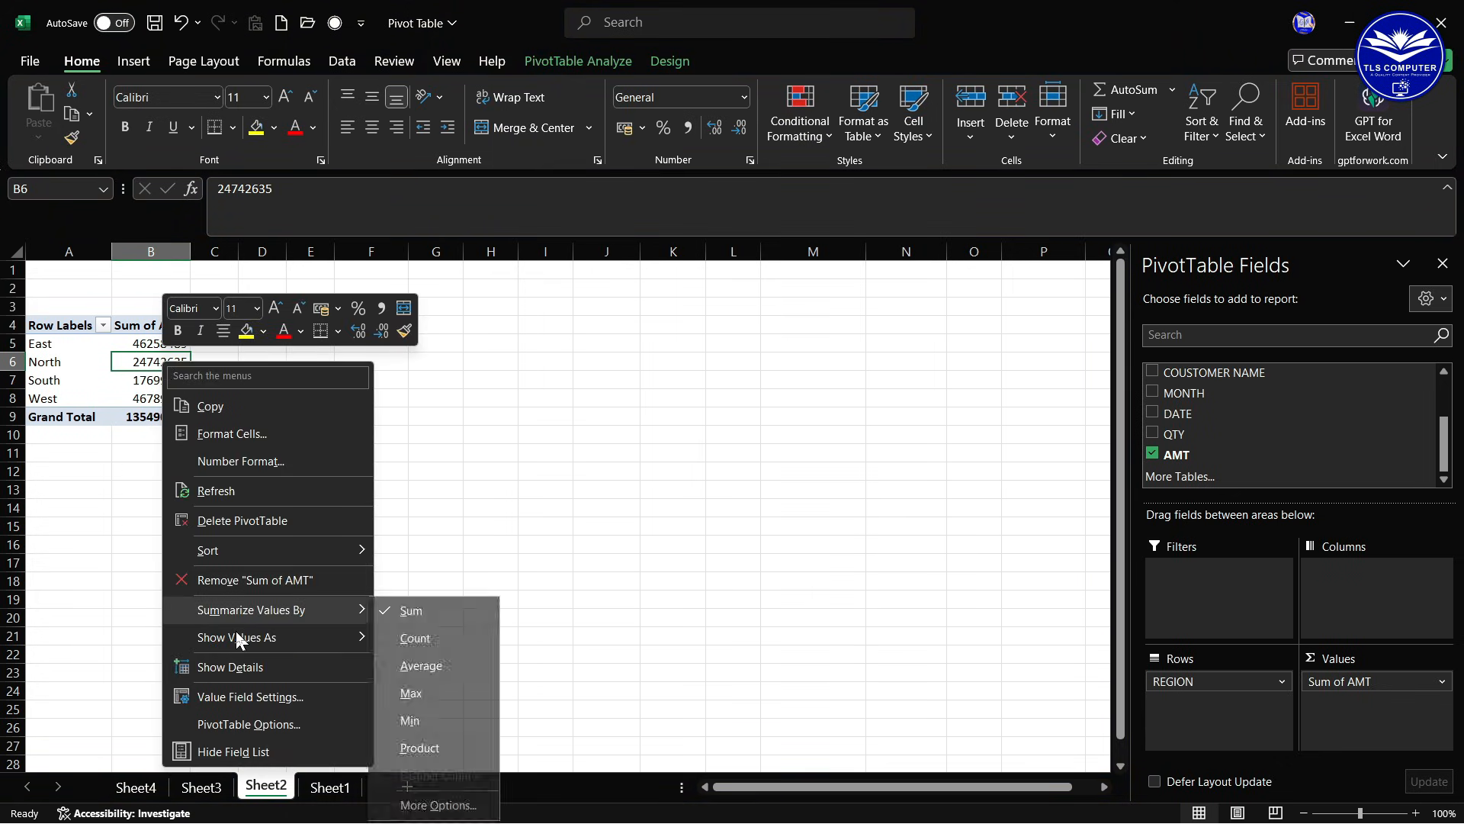
{"action": "mouse_move", "coordinate": [276, 639]}
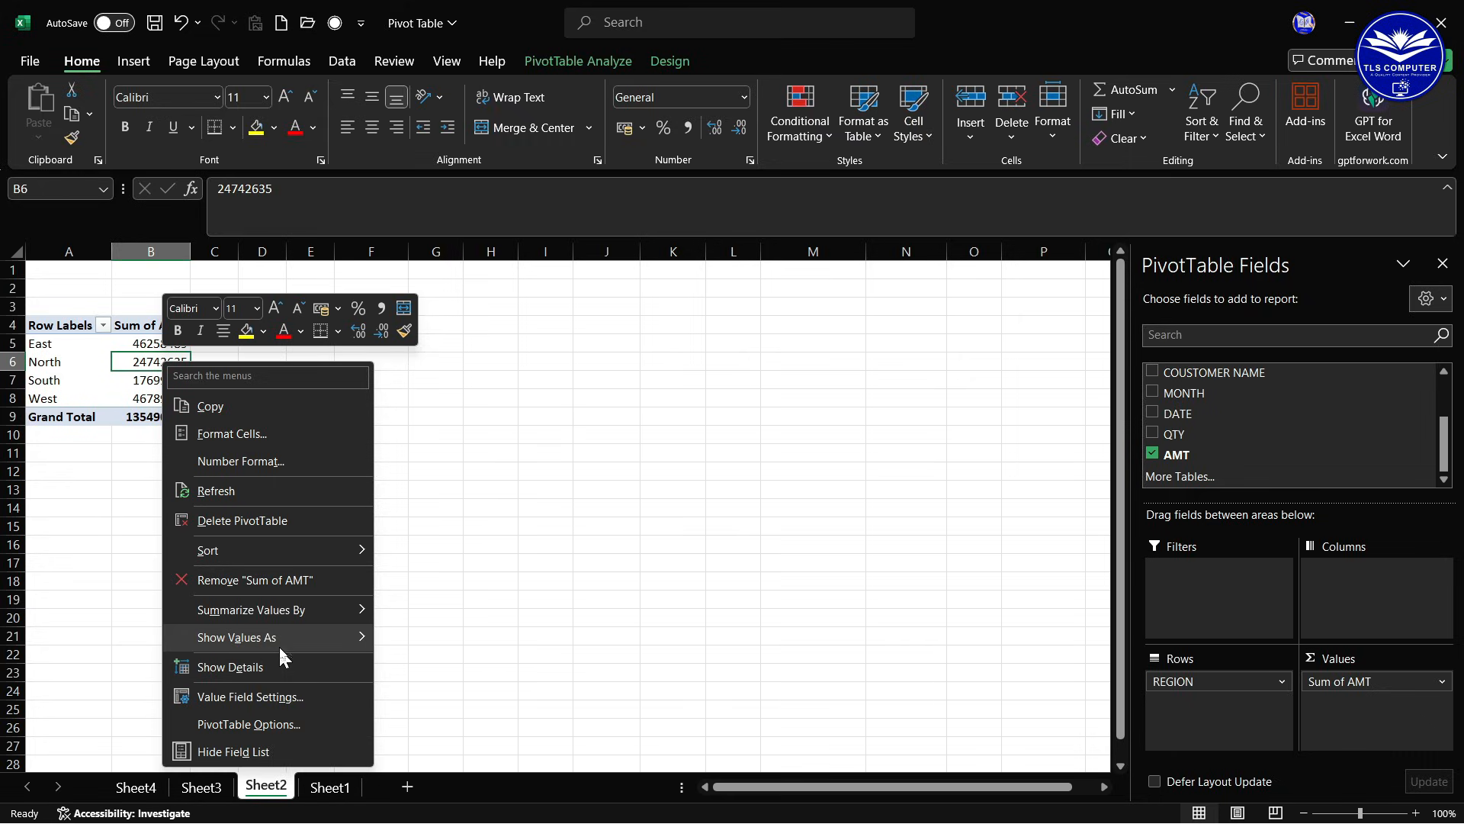
{"action": "left_click", "coordinate": [688, 461]}
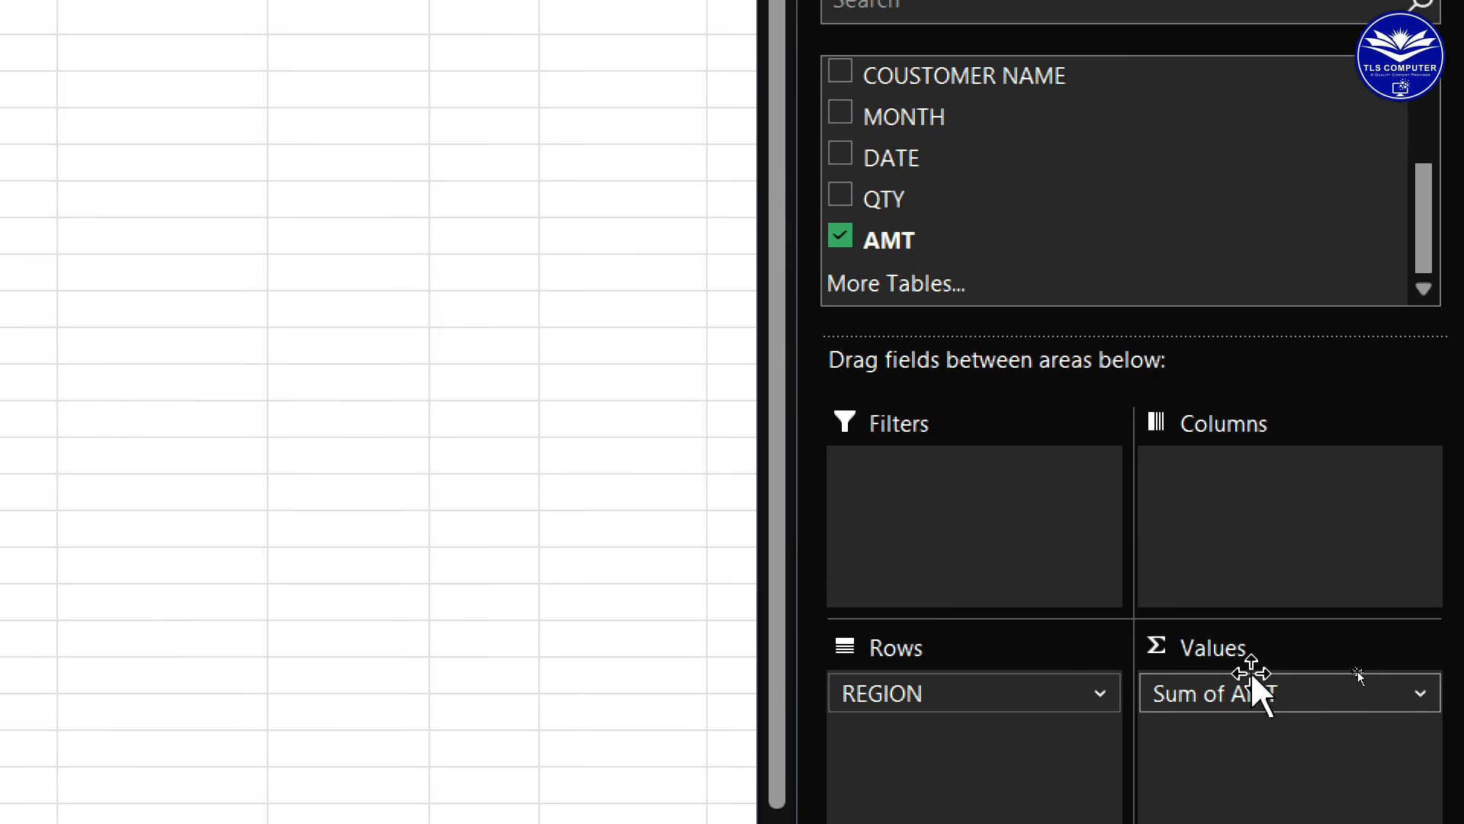
{"action": "left_click", "coordinate": [1296, 693]}
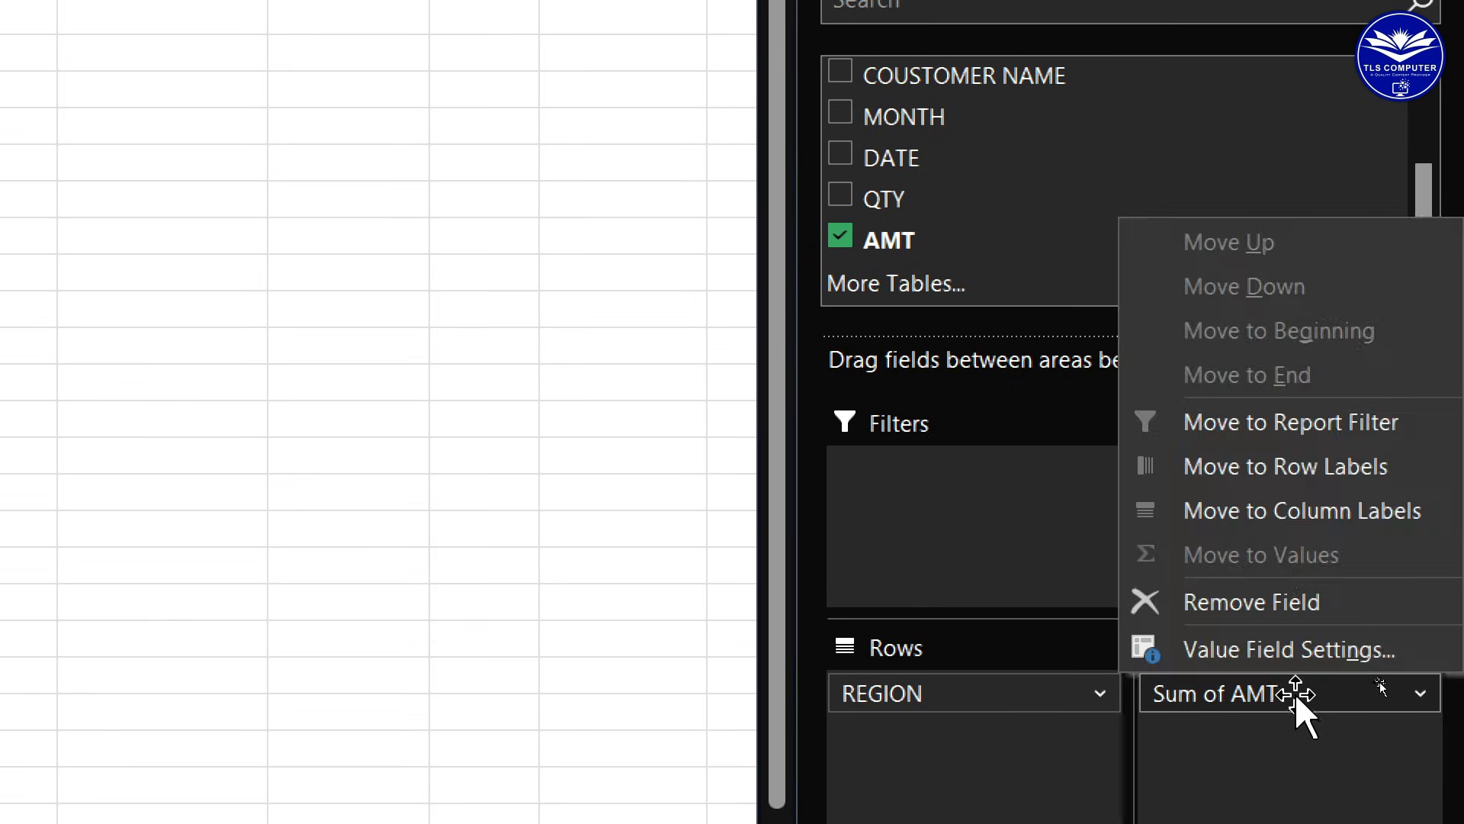
{"action": "left_click", "coordinate": [1260, 650]}
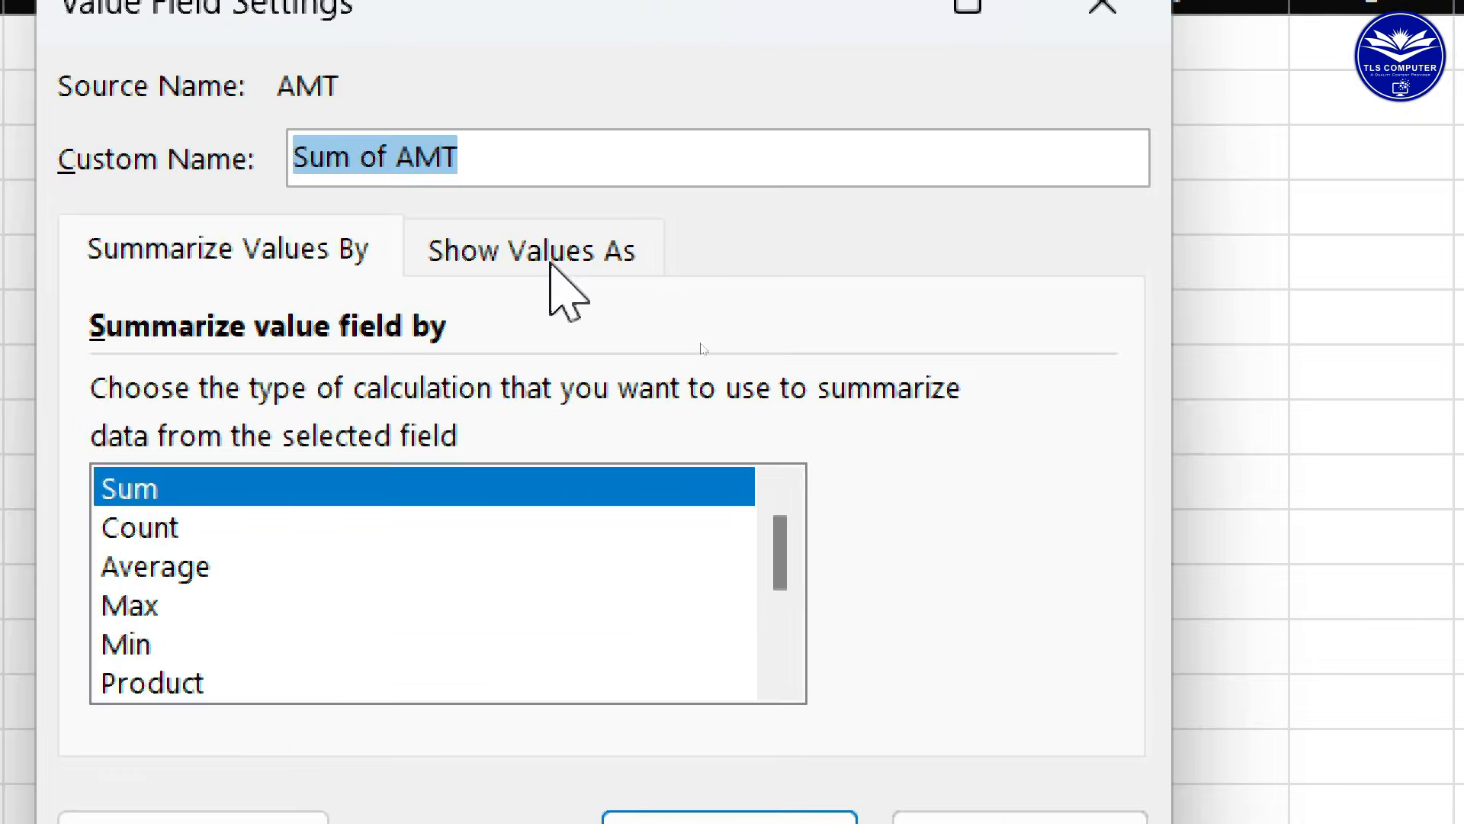
{"action": "left_click", "coordinate": [551, 263]}
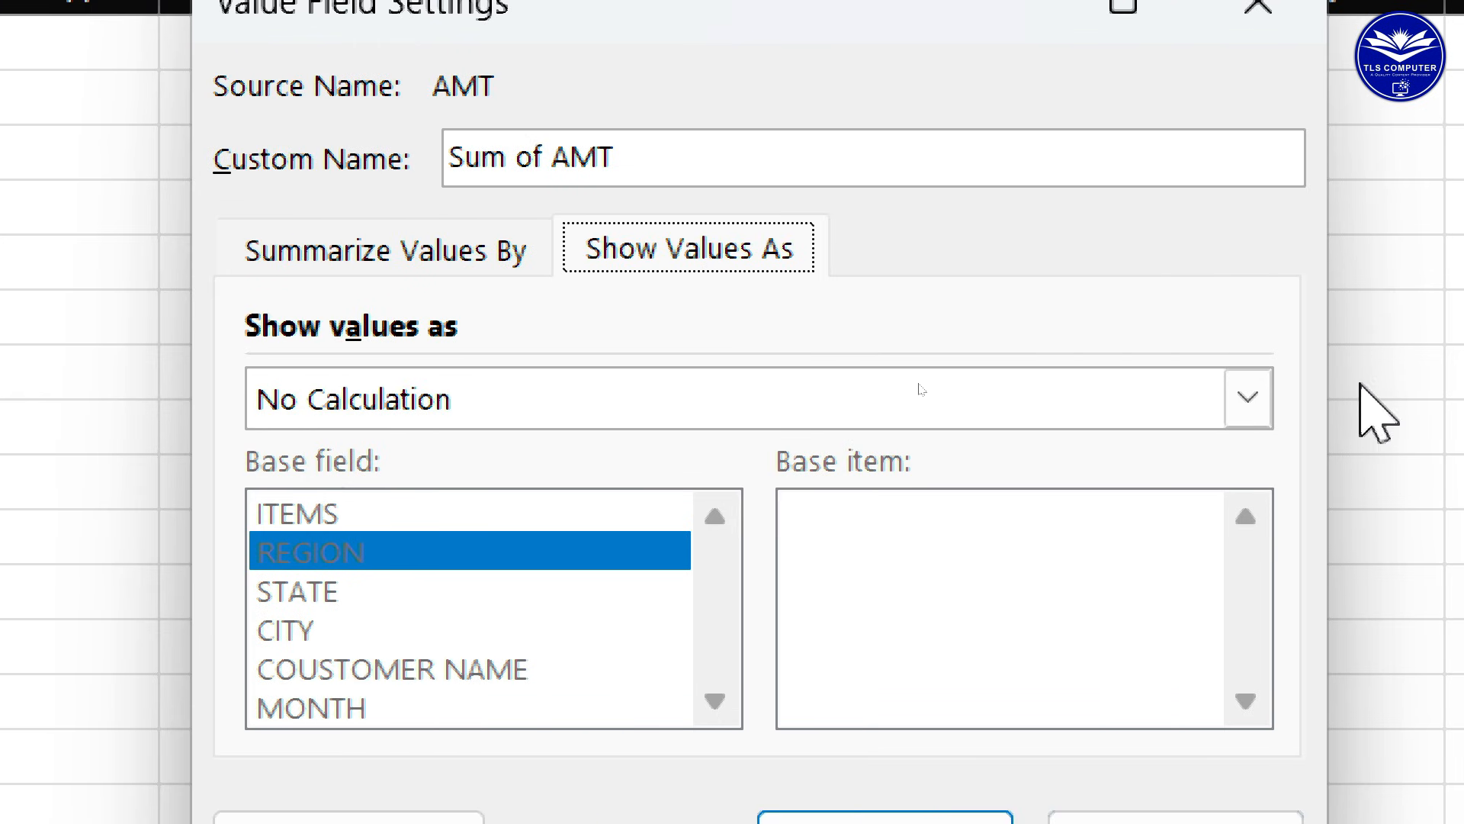
{"action": "left_click", "coordinate": [1248, 398]}
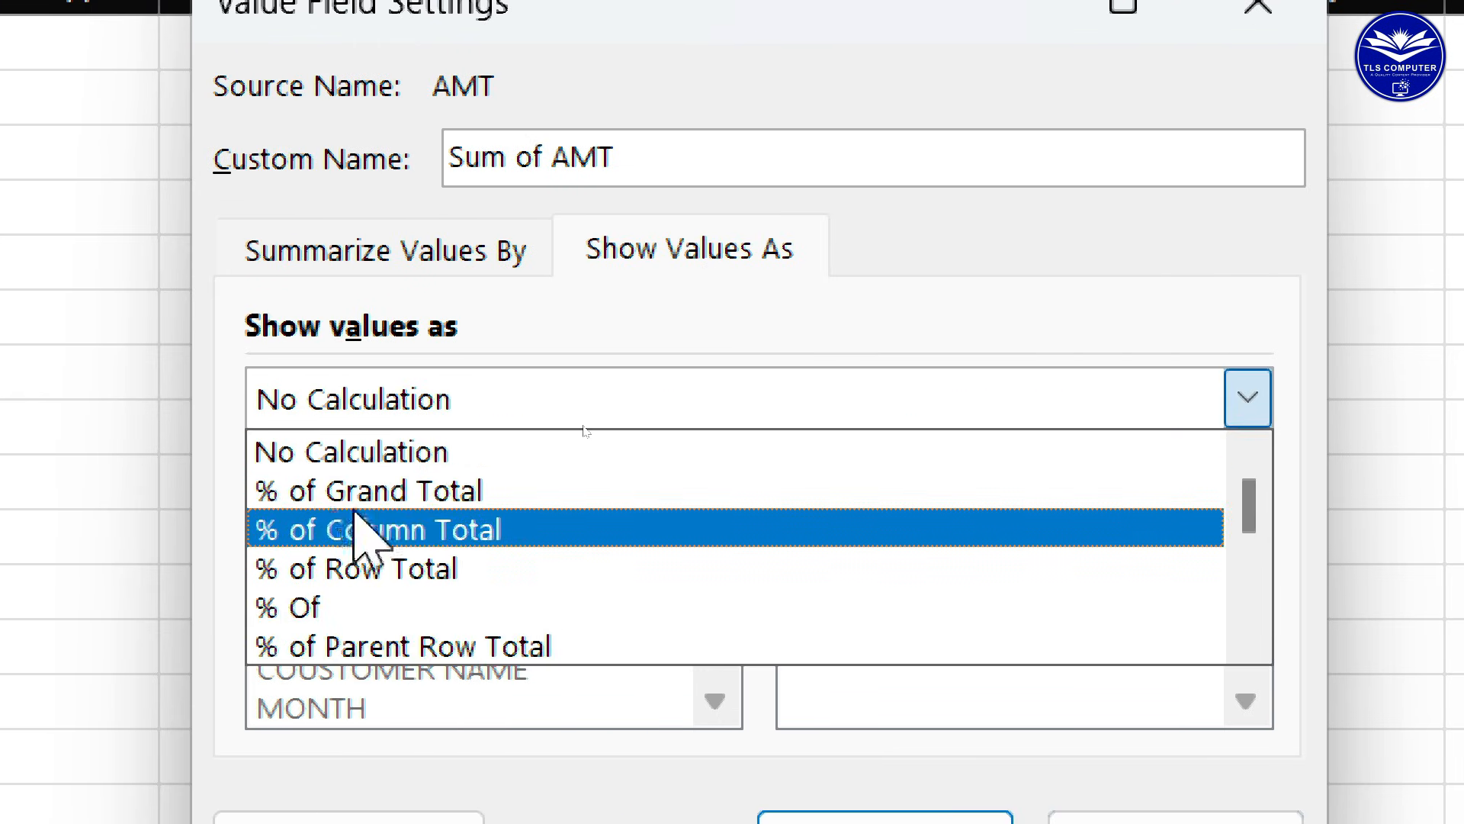
{"action": "left_click_drag", "start_coordinate": [1251, 519], "coordinate": [1258, 652]}
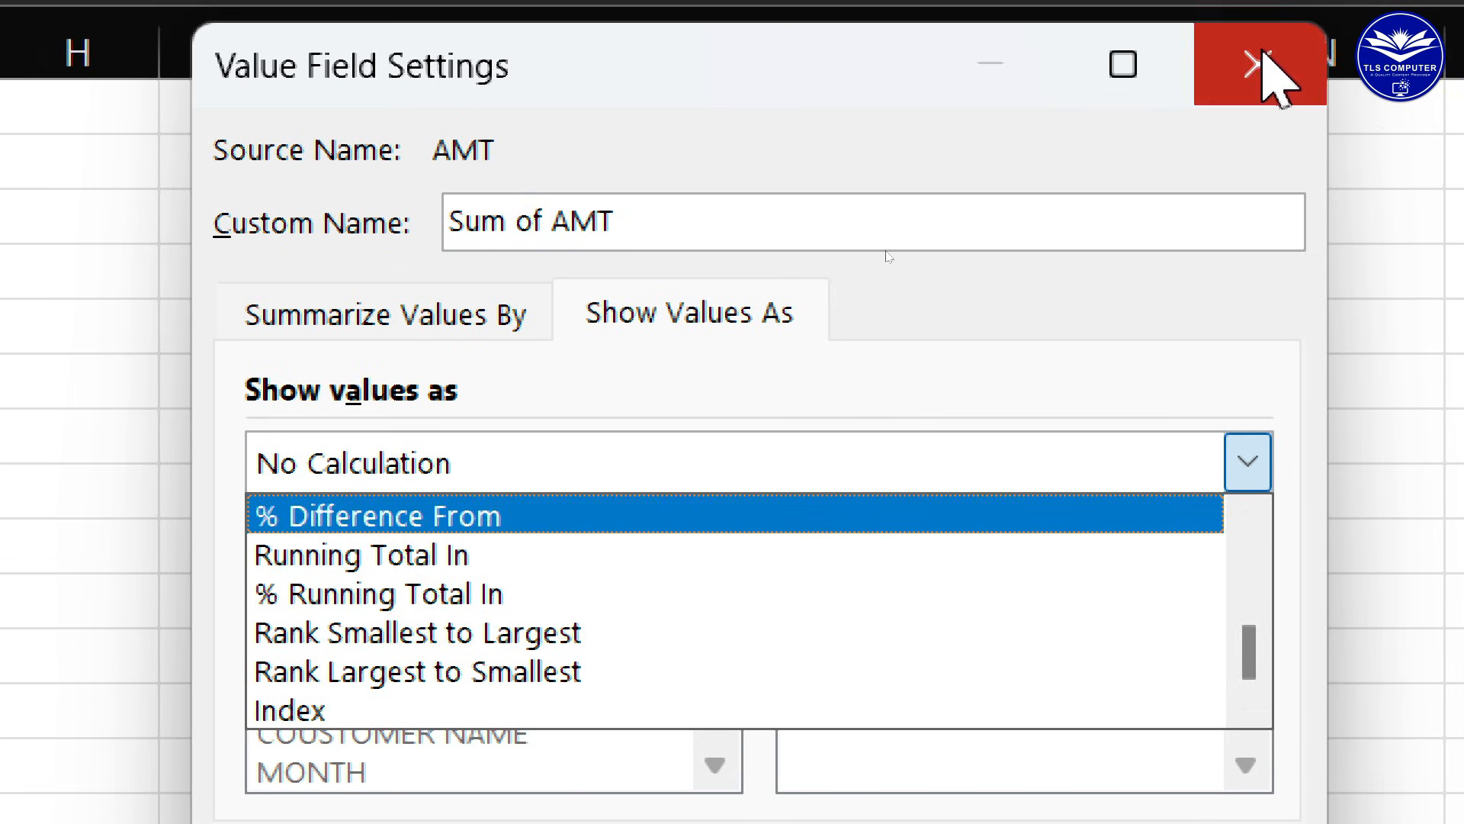
{"action": "left_click", "coordinate": [1259, 7]}
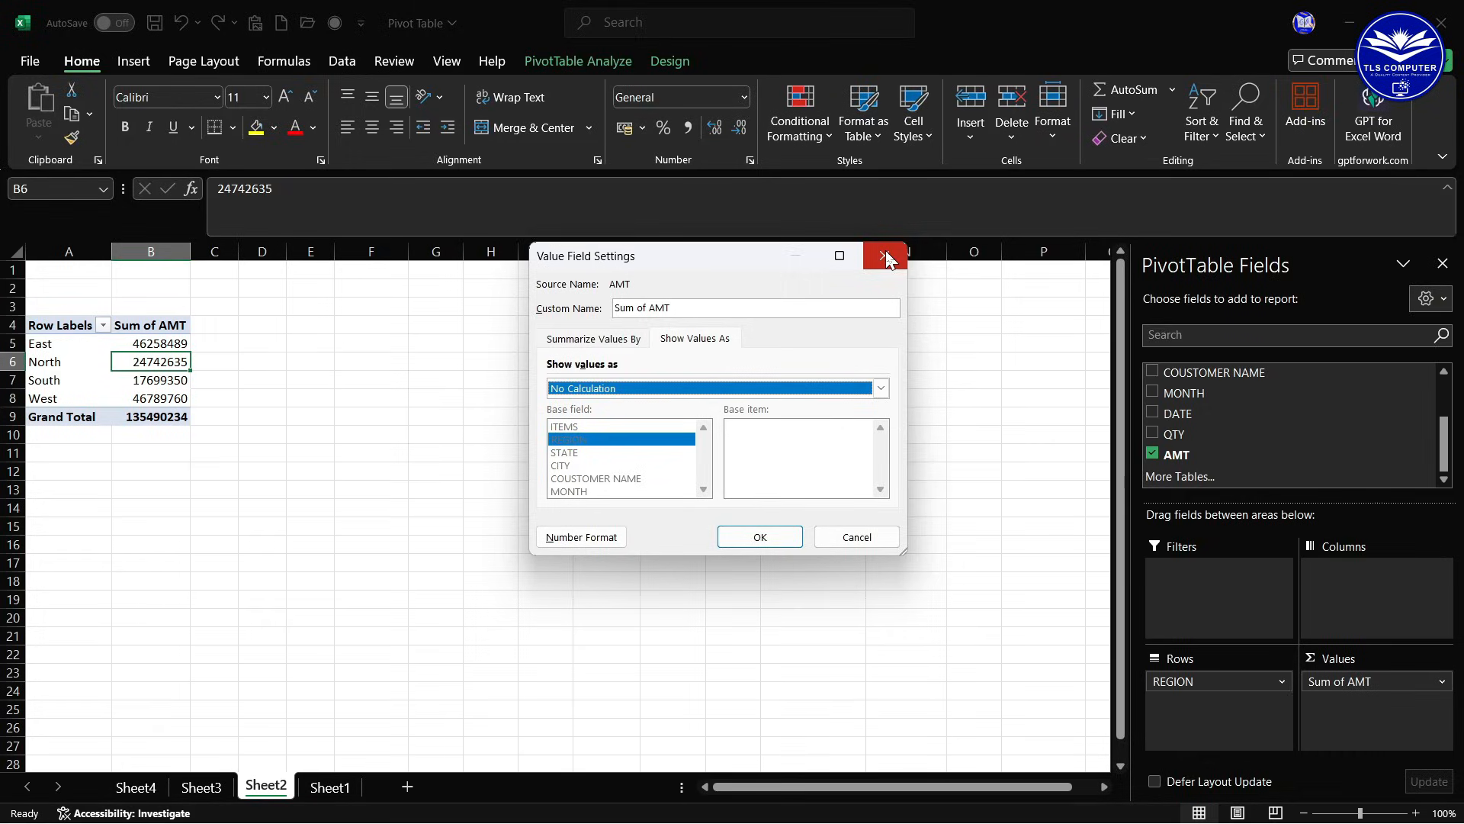
{"action": "left_click", "coordinate": [1259, 65]}
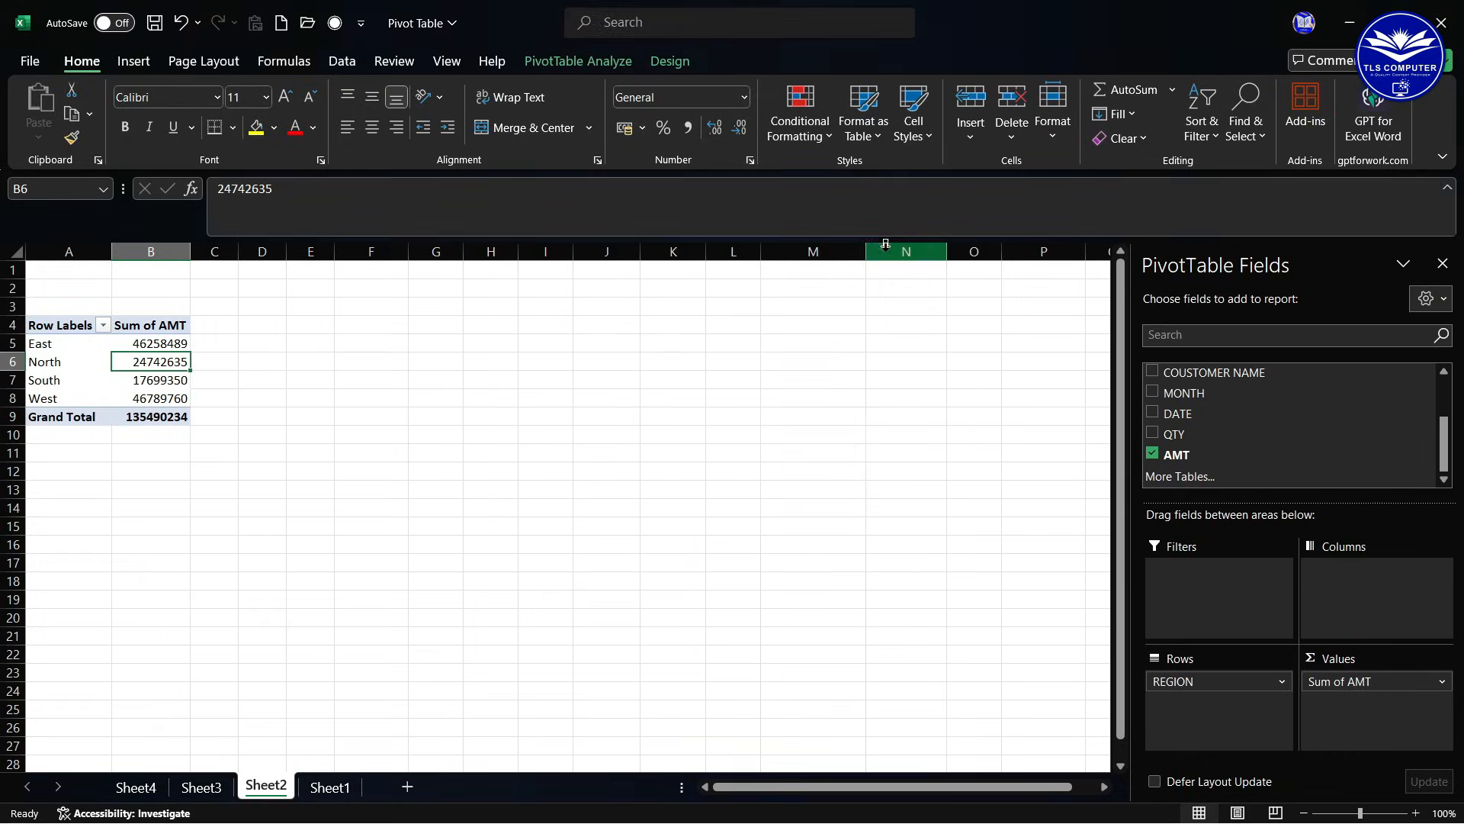
- Show the Sum of AMT values in the PivotTable as % of Grand Total
{"action": "right_click", "coordinate": [168, 361]}
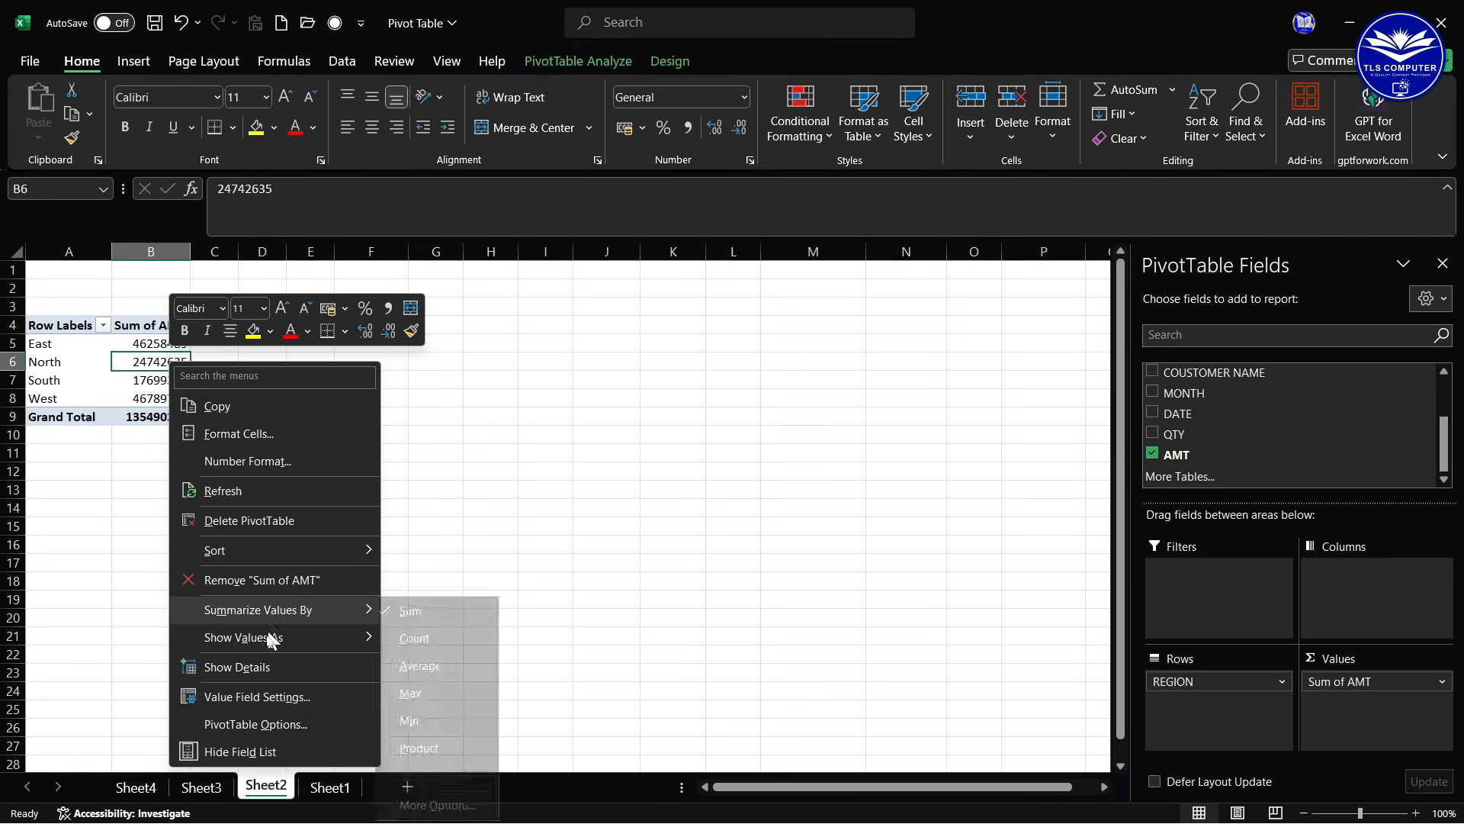
{"action": "mouse_move", "coordinate": [262, 641]}
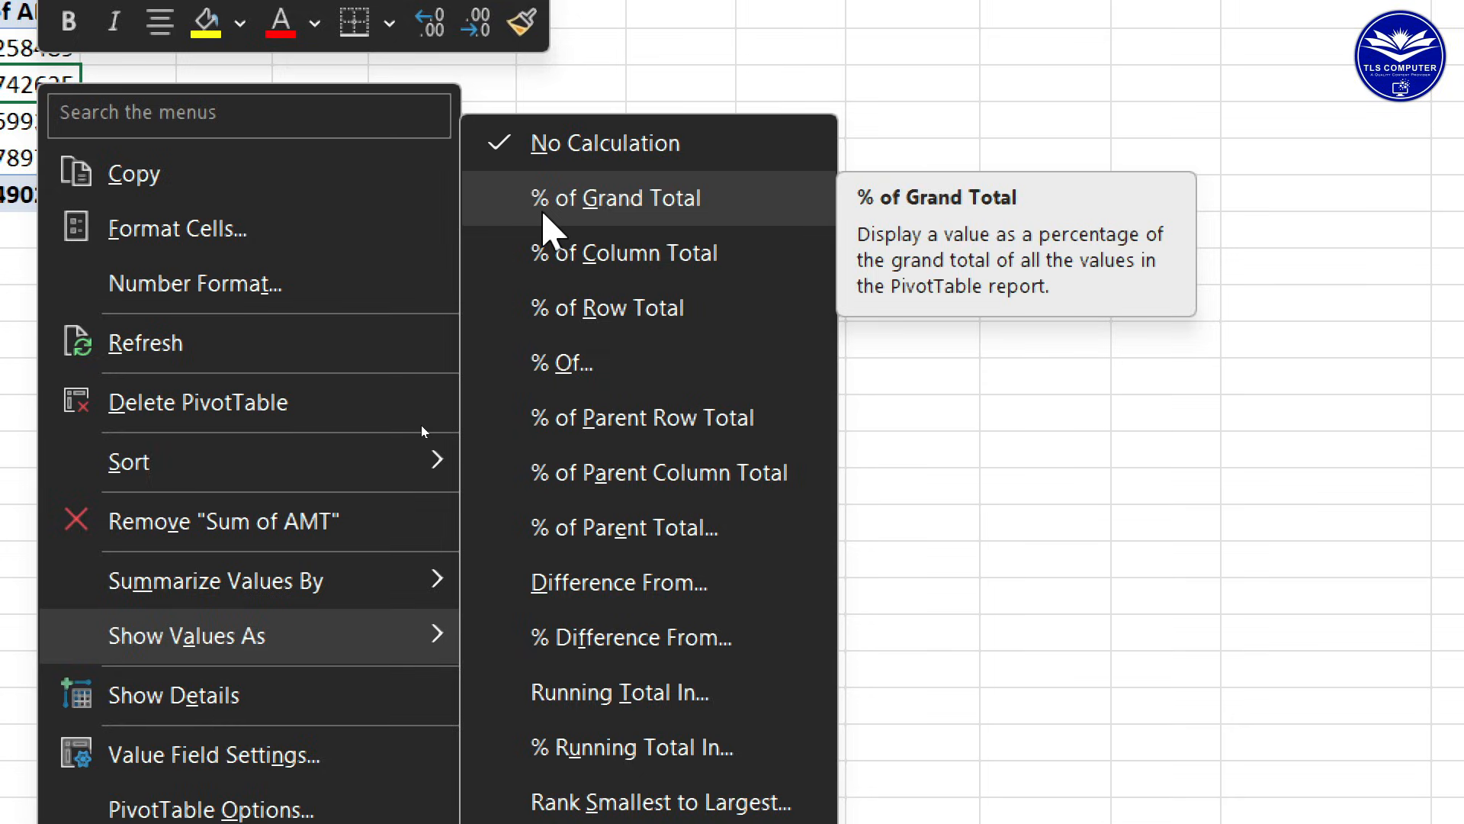
{"action": "left_click", "coordinate": [543, 215]}
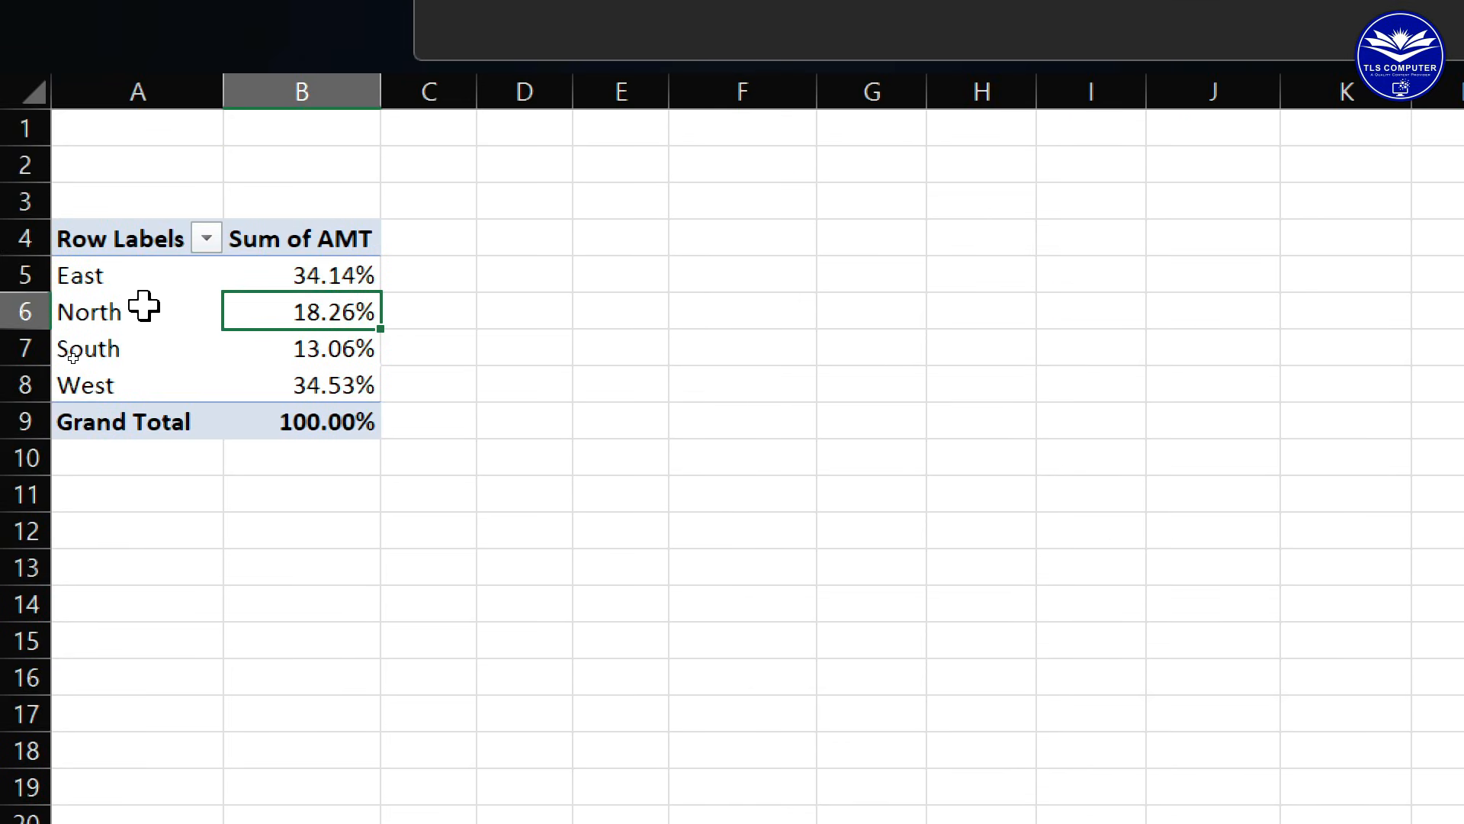
- Examine the percentage share of the grand total for the East, North, South and West regions
{"action": "mouse_move", "coordinate": [314, 275]}
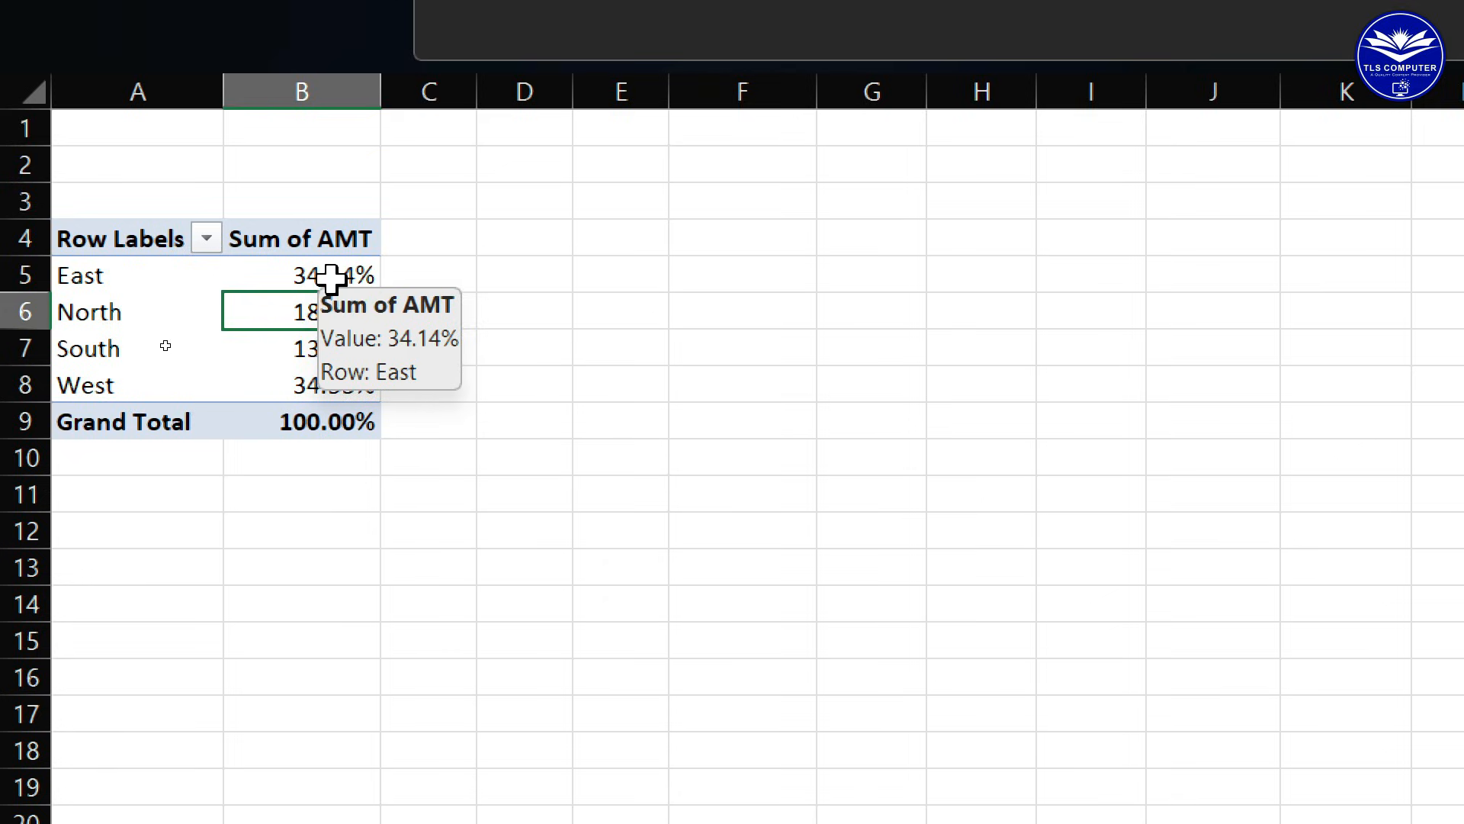
{"action": "mouse_move", "coordinate": [359, 312]}
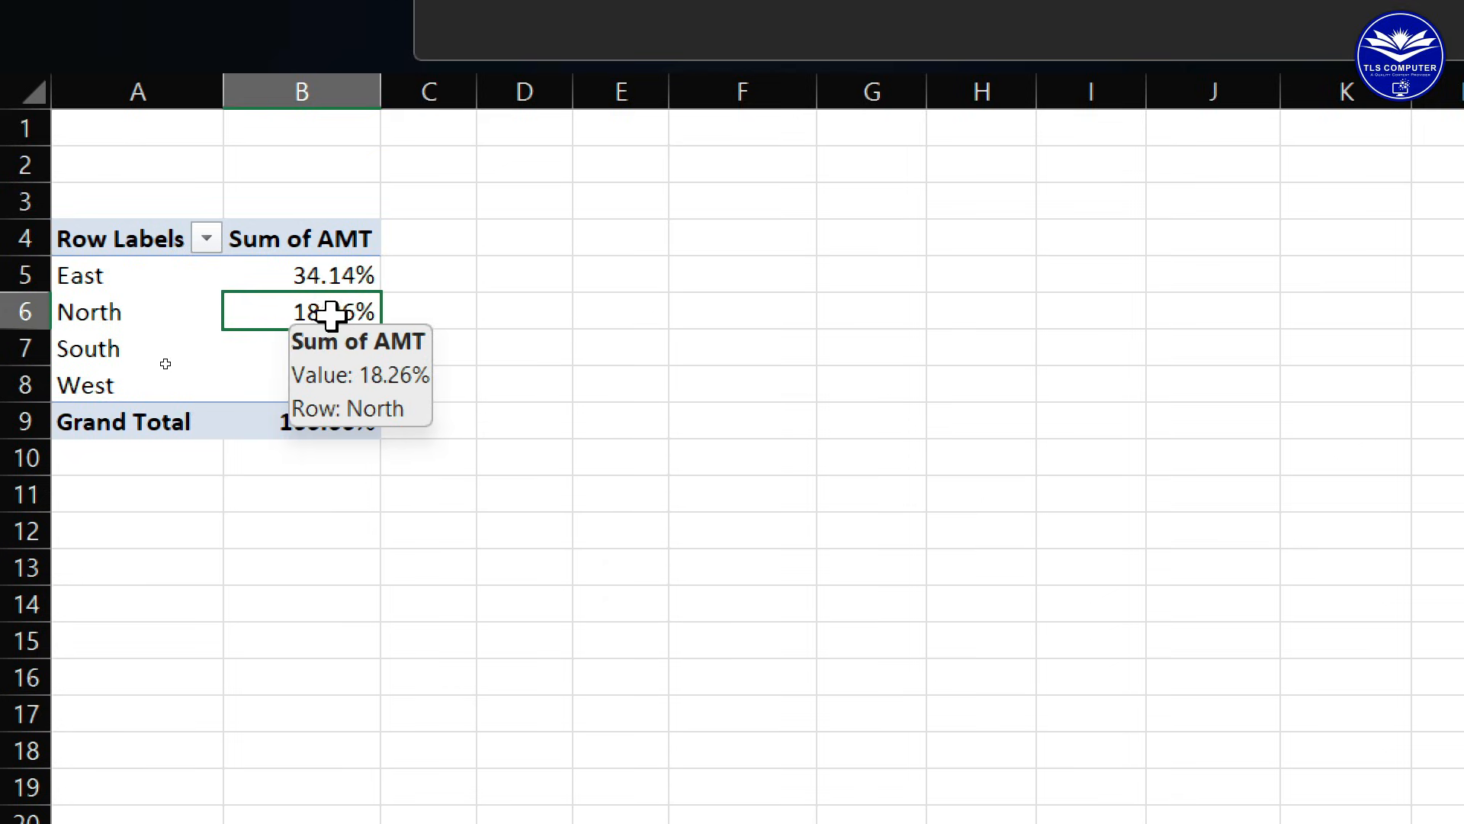
{"action": "mouse_move", "coordinate": [305, 349]}
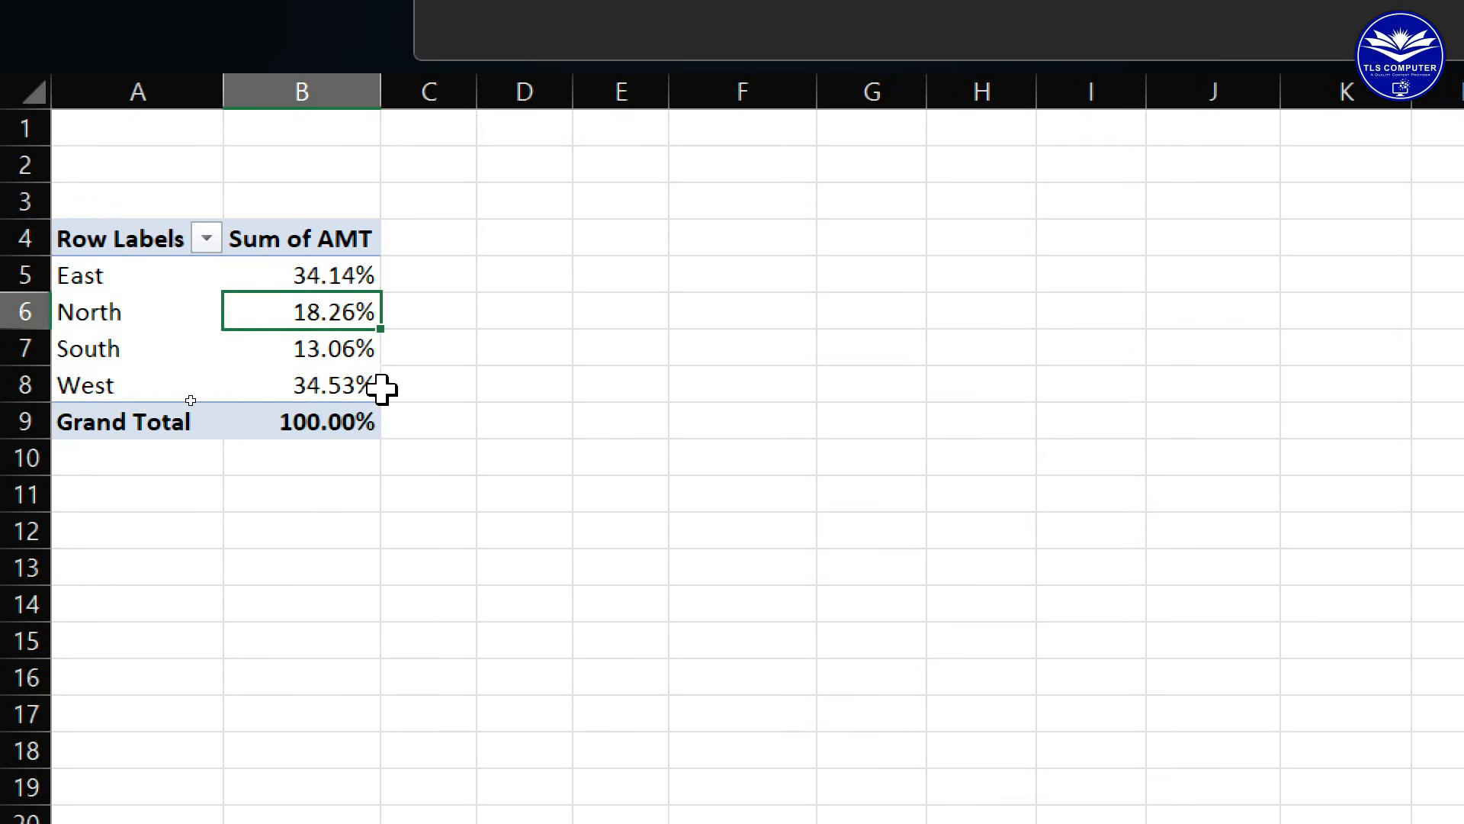
{"action": "left_click", "coordinate": [345, 389]}
{"action": "left_click", "coordinate": [274, 276]}
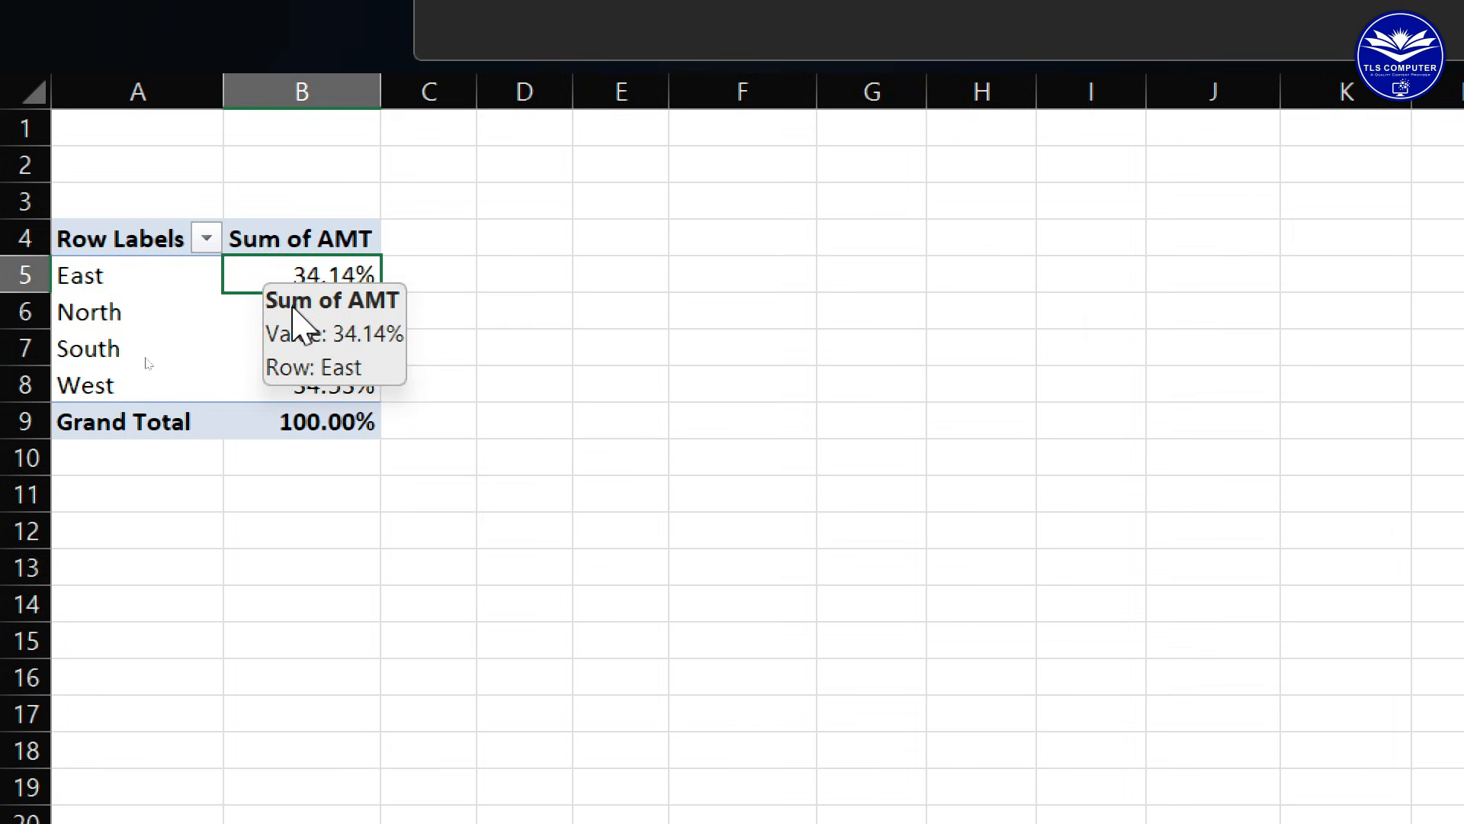
{"action": "left_click", "coordinate": [301, 316]}
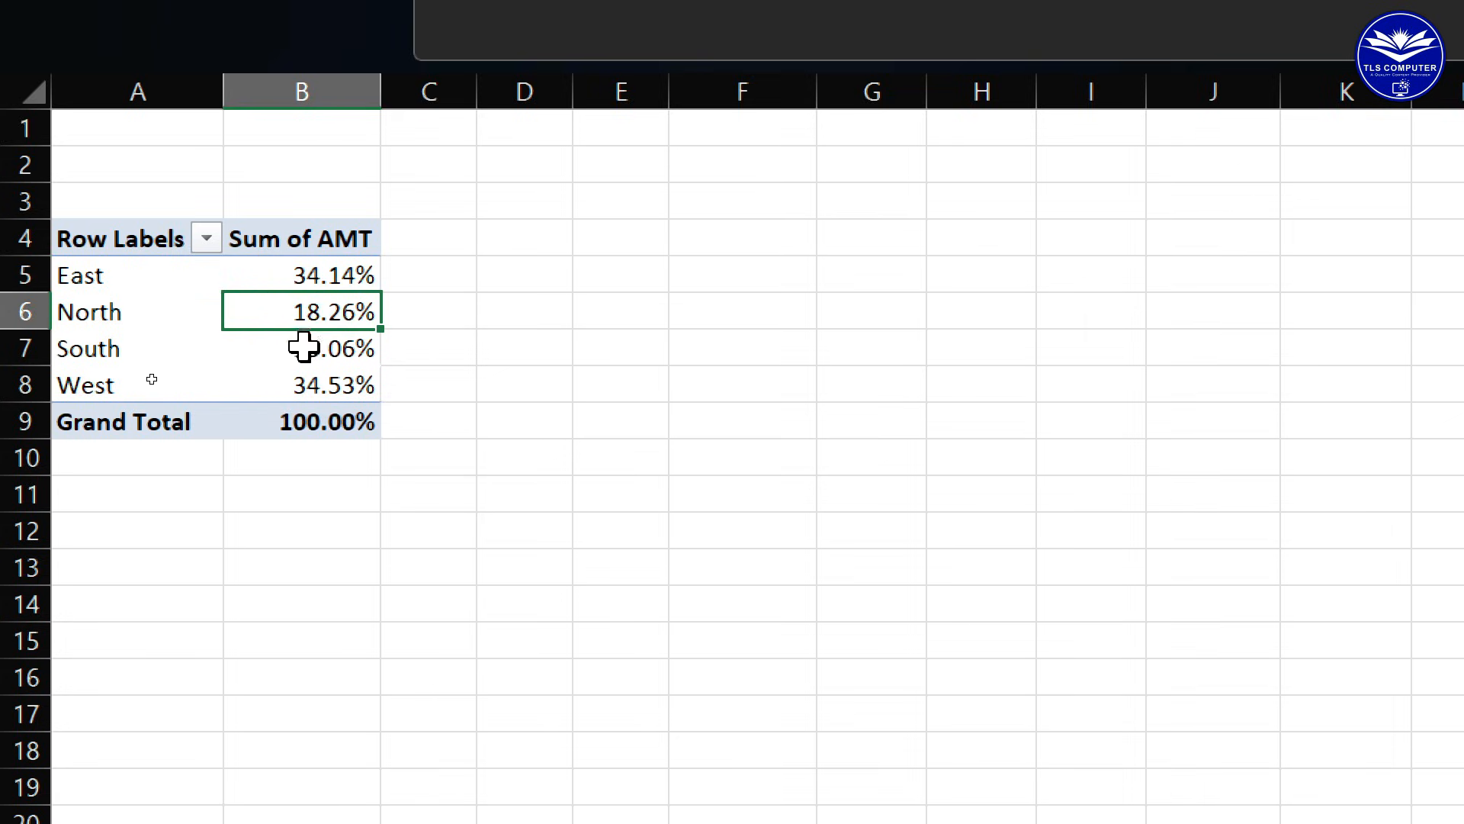
{"action": "left_click", "coordinate": [303, 347]}
{"action": "left_click", "coordinate": [312, 374]}
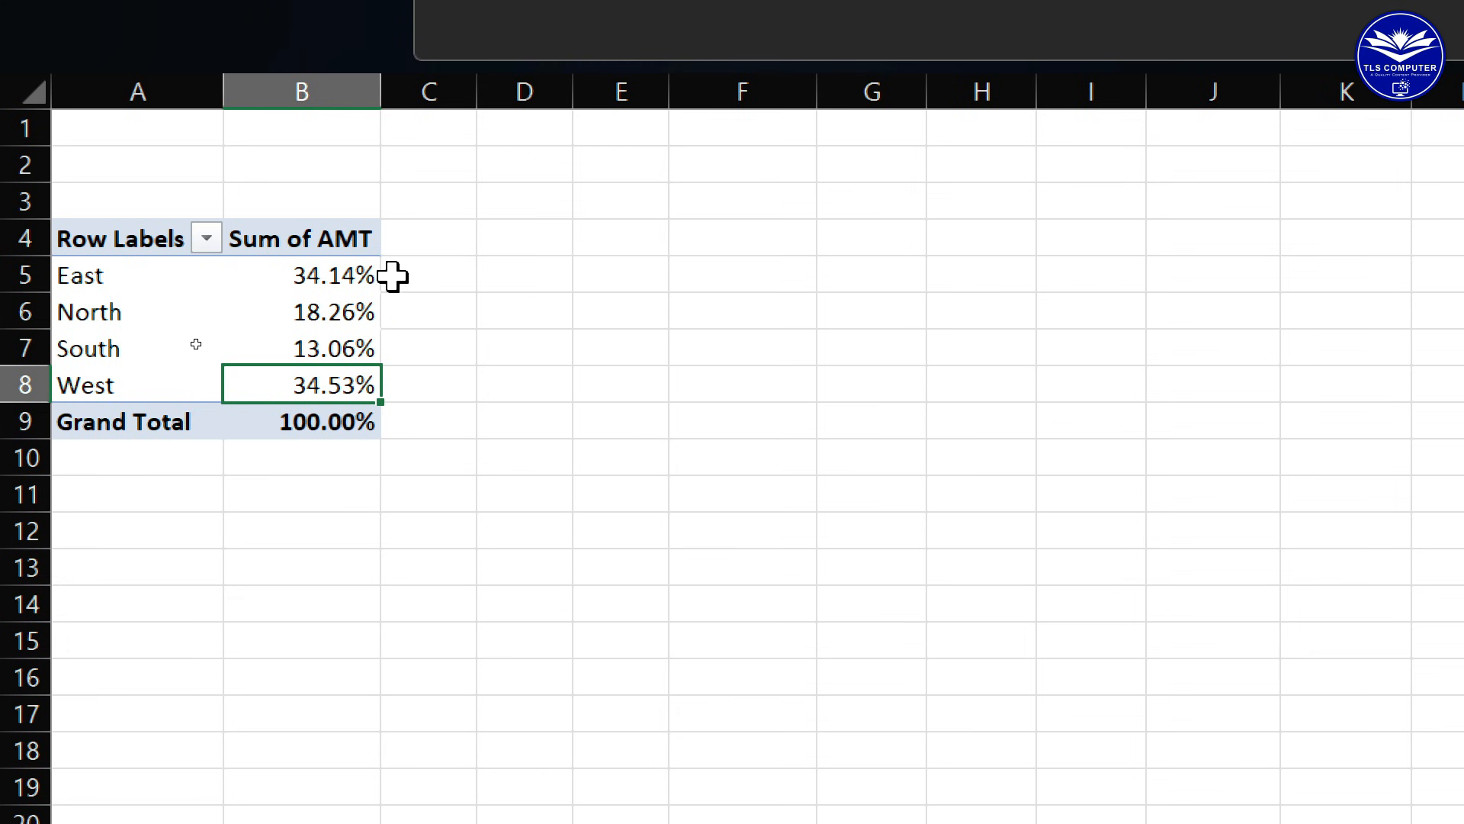
- Undo the % of Grand Total calculation on Sum of AMT
{"action": "mouse_move", "coordinate": [377, 312]}
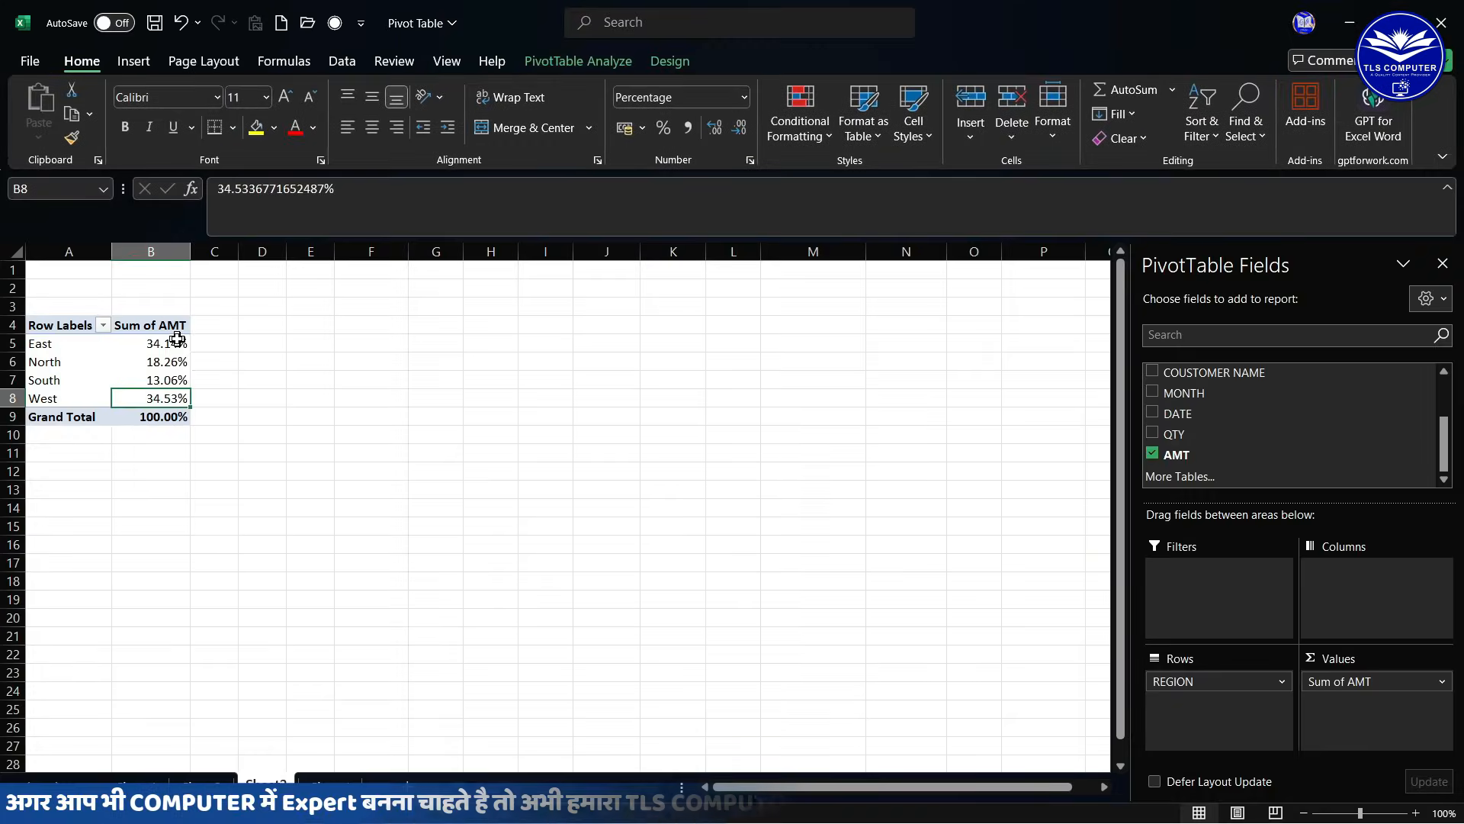
{"action": "mouse_move", "coordinate": [358, 266]}
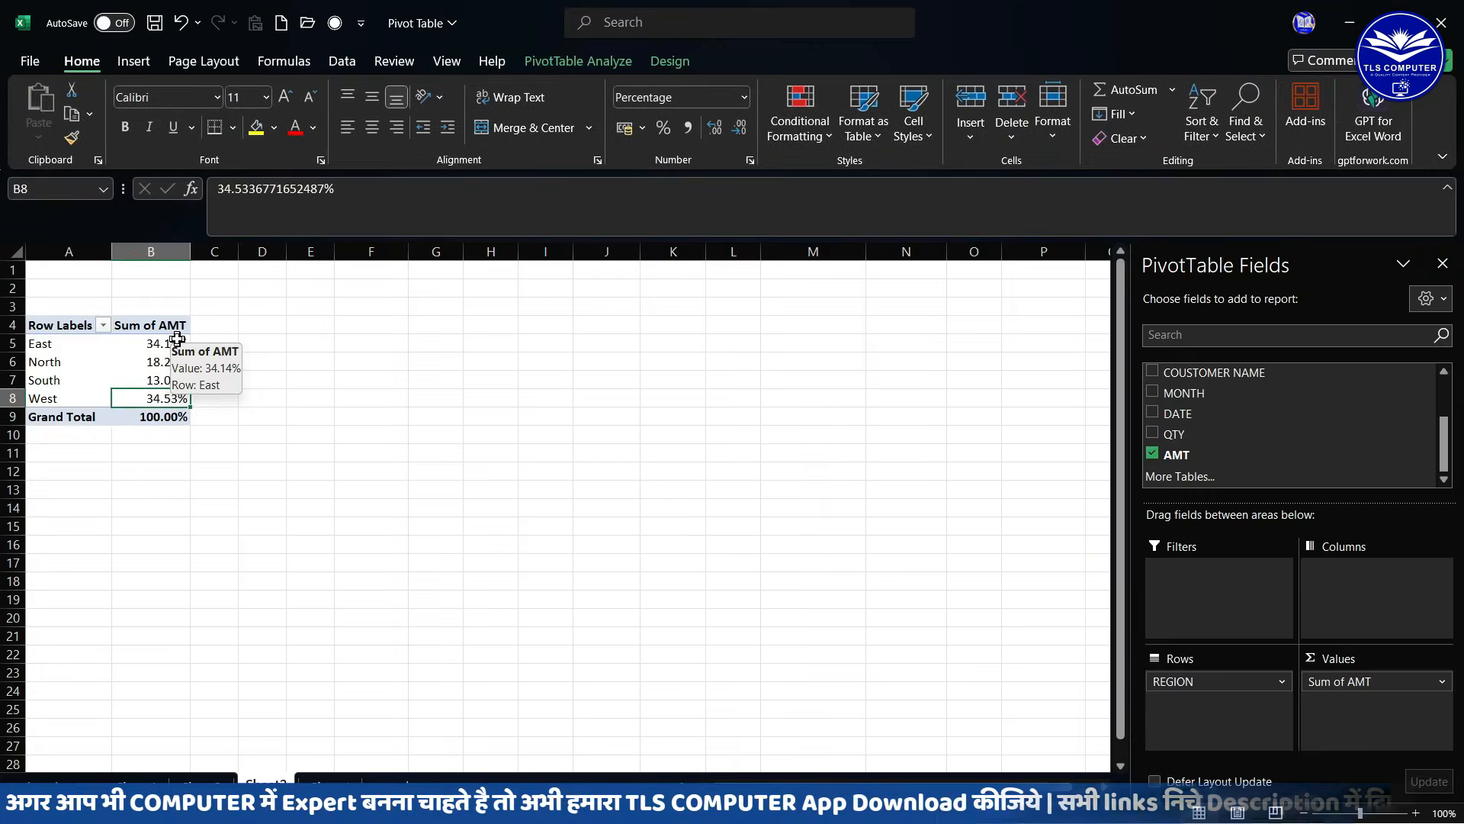
{"action": "key", "text": "ctrl+z"}
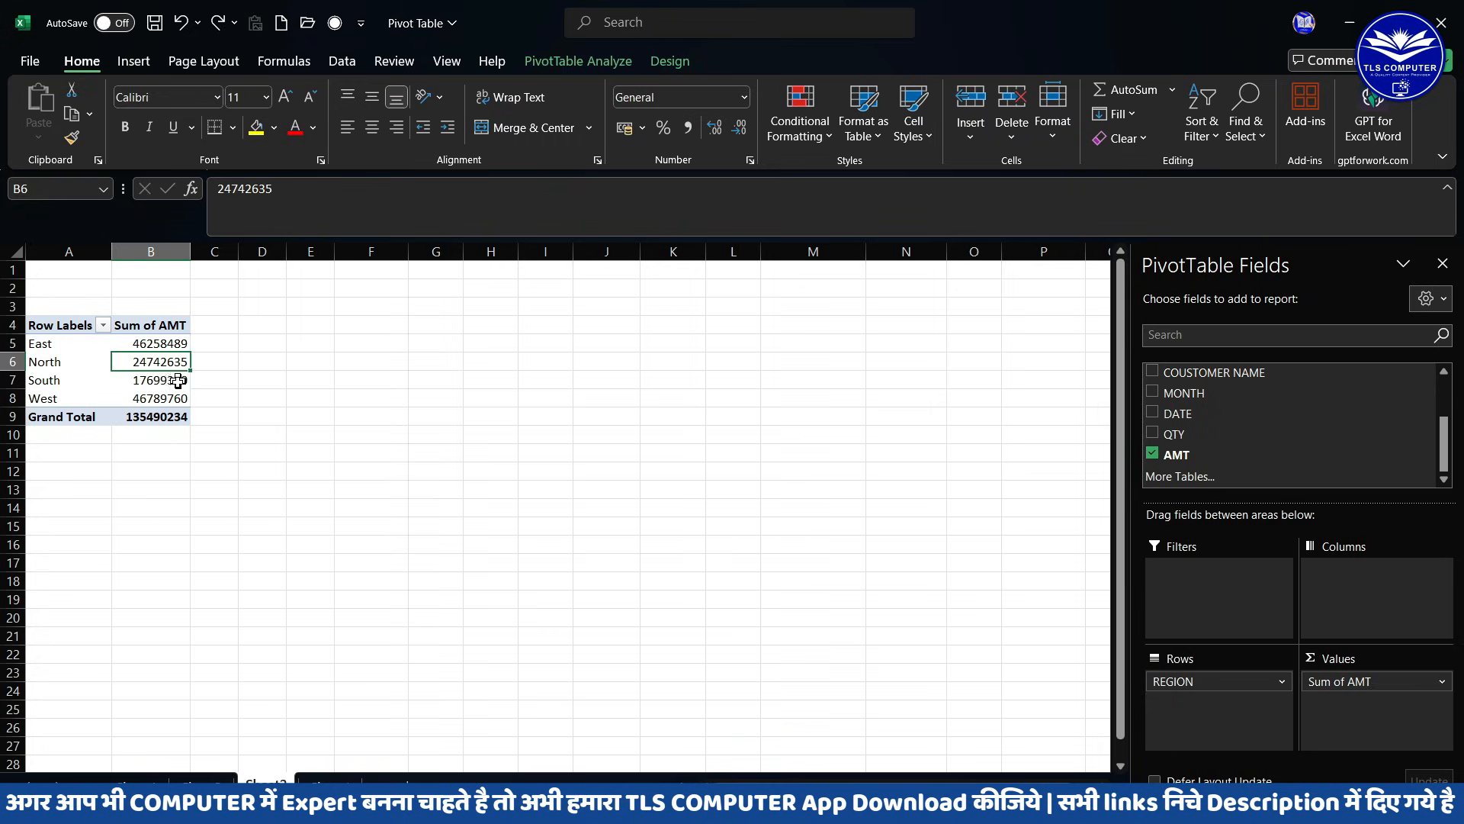
- Add the AMT field to the PivotTable's Values area a second time, alongside Sum of AMT
{"action": "left_click_drag", "start_coordinate": [163, 324], "coordinate": [164, 408]}
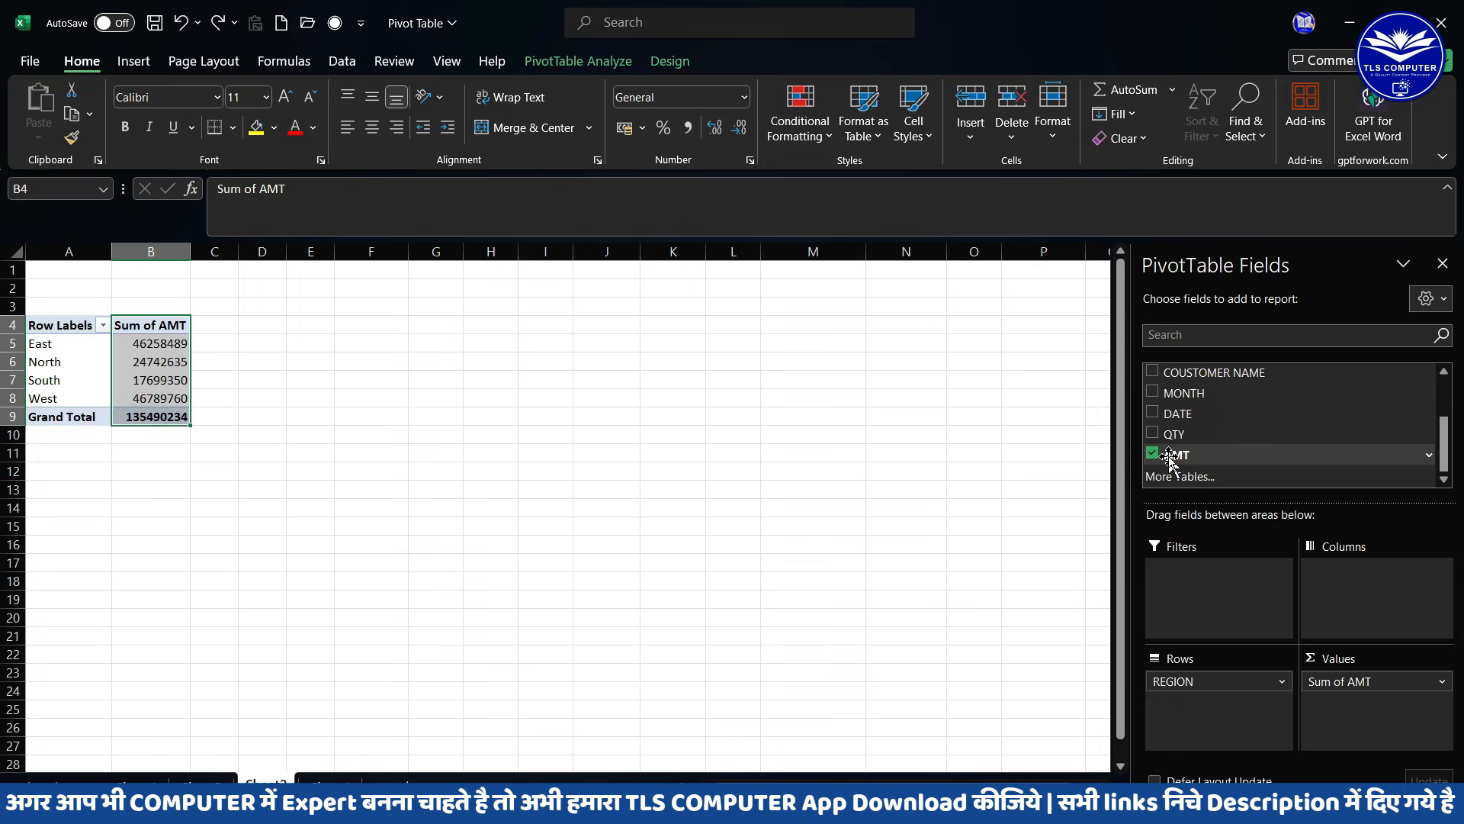
{"action": "left_click_drag", "start_coordinate": [1169, 460], "coordinate": [1363, 722]}
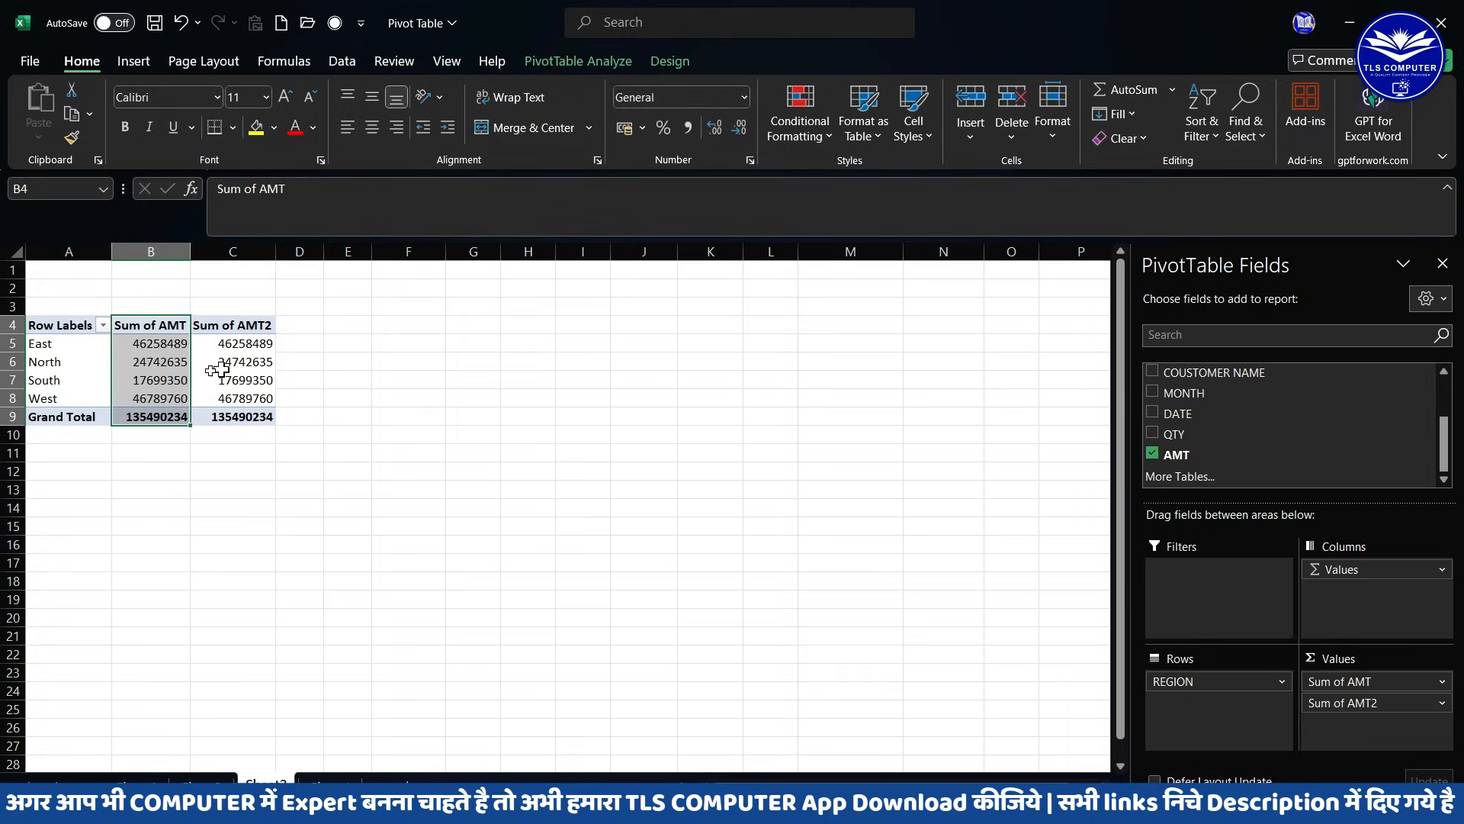
{"action": "left_click", "coordinate": [177, 379]}
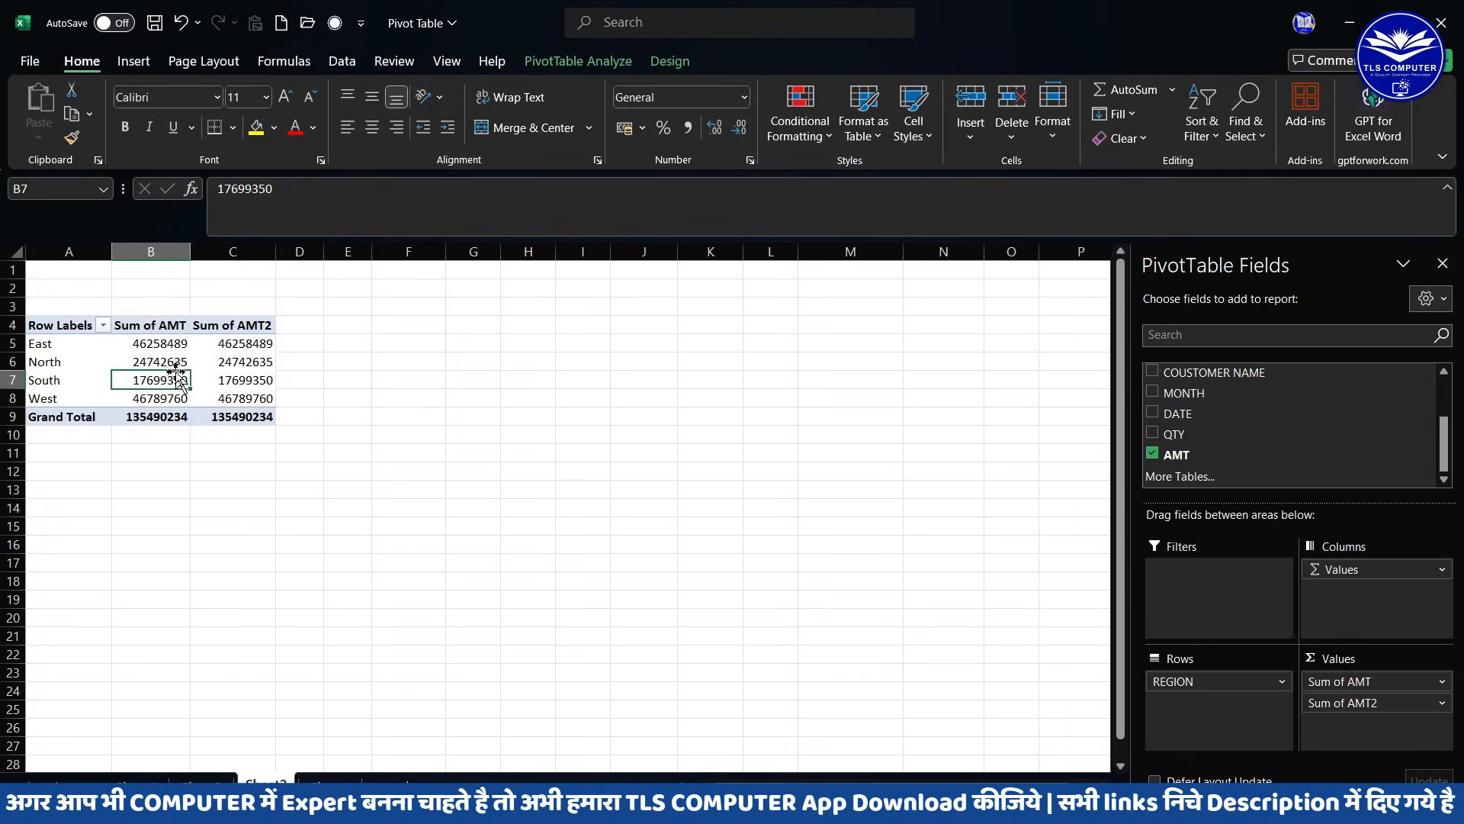
- Show the Sum of AMT2 values as % of Grand Total
{"action": "left_click", "coordinate": [227, 365]}
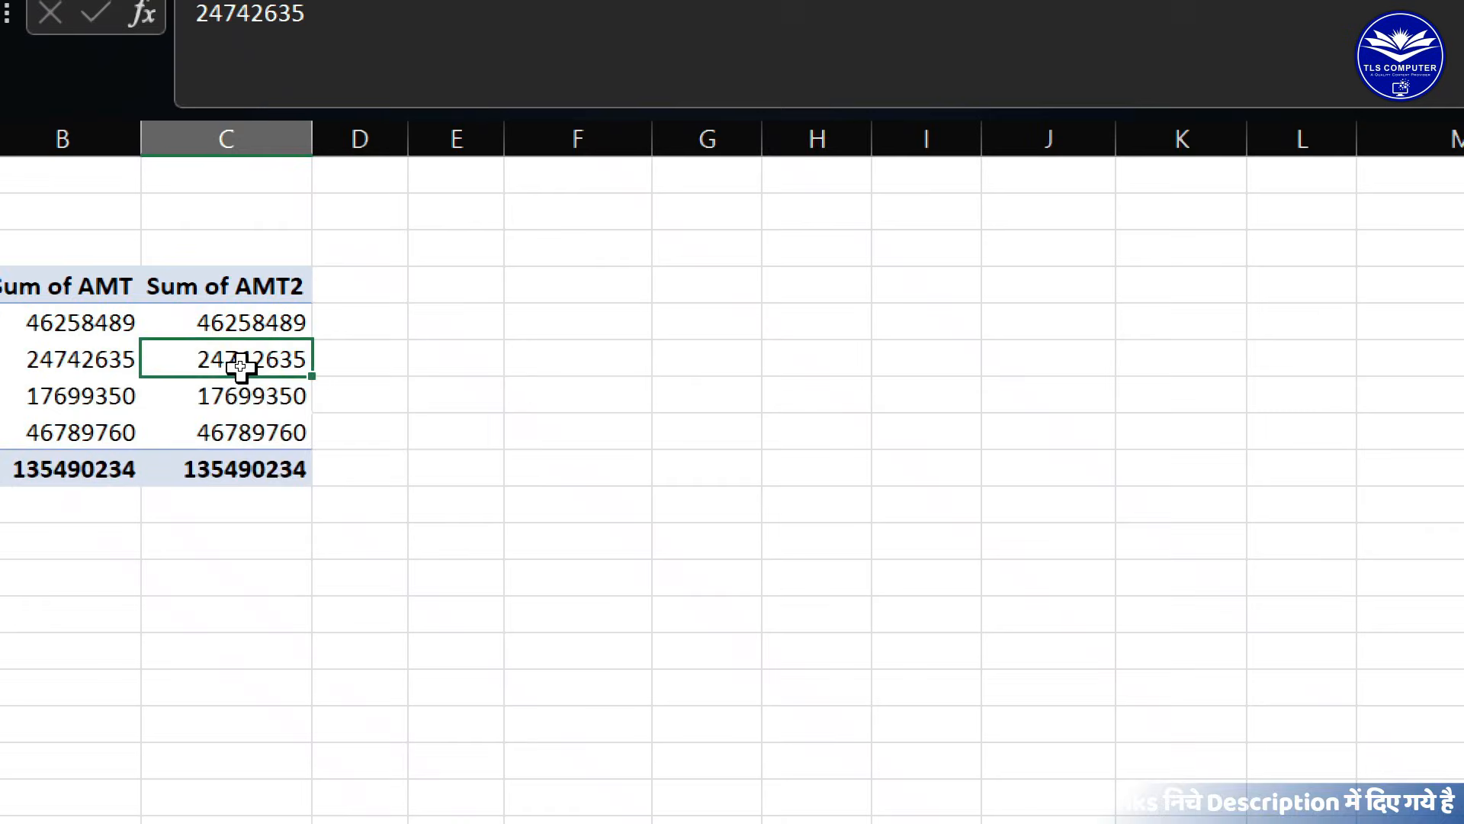
{"action": "right_click", "coordinate": [241, 367]}
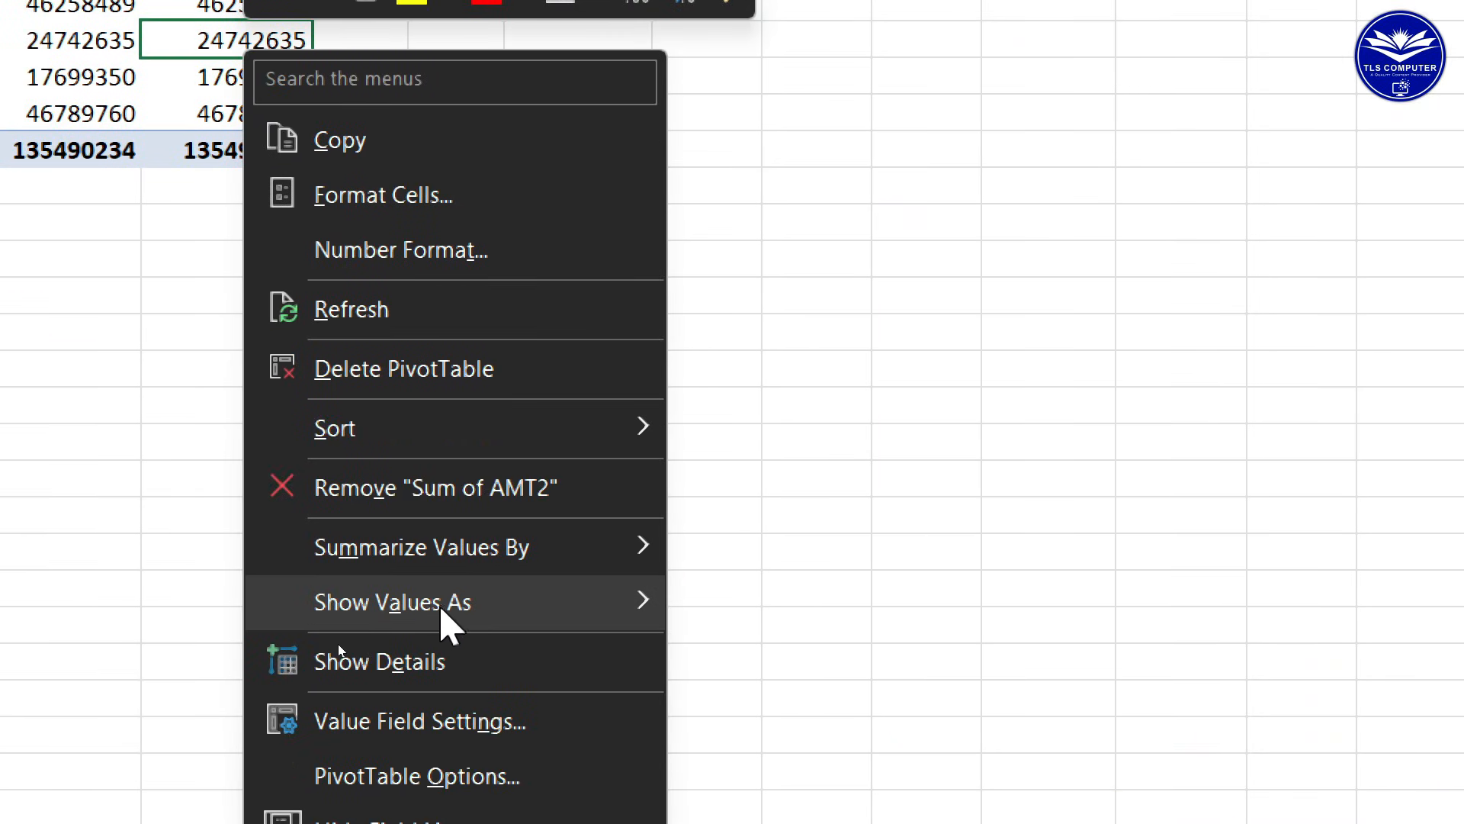
{"action": "mouse_move", "coordinate": [440, 604]}
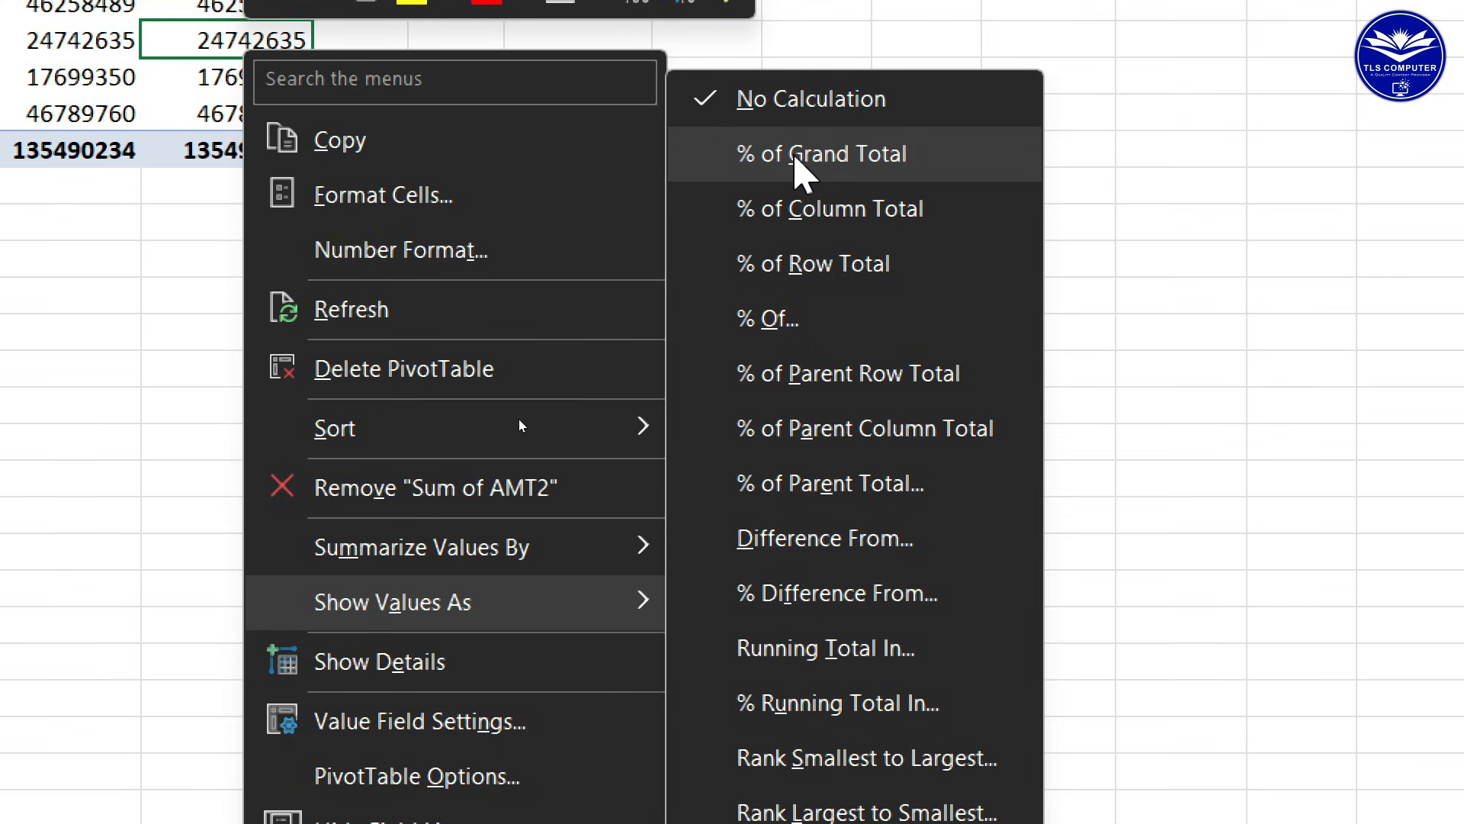
{"action": "left_click", "coordinate": [821, 155]}
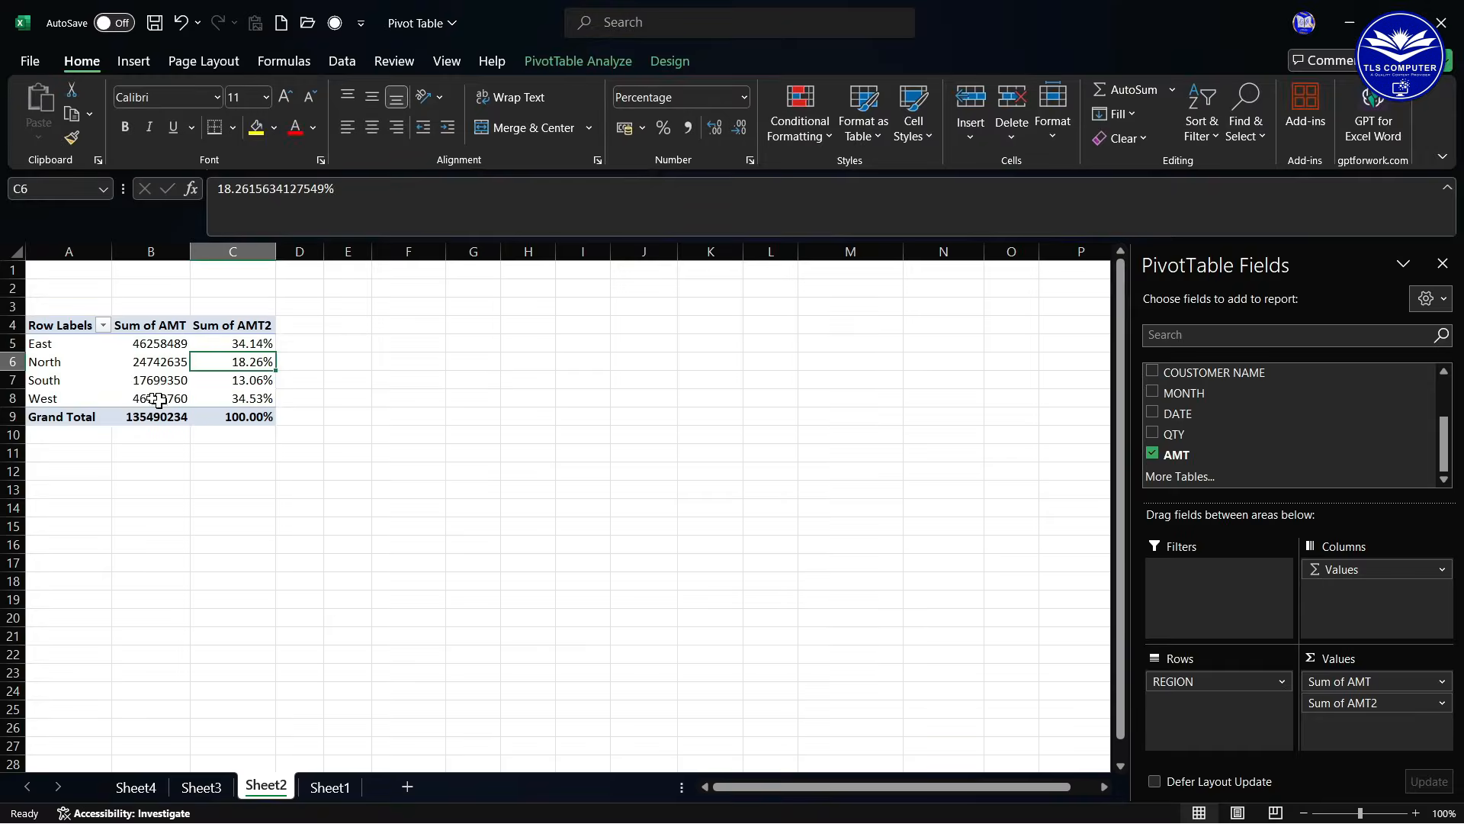
- Compare the regional amounts under Sum of AMT with the percentages under Sum of AMT2
{"action": "left_click_drag", "start_coordinate": [152, 345], "coordinate": [157, 385]}
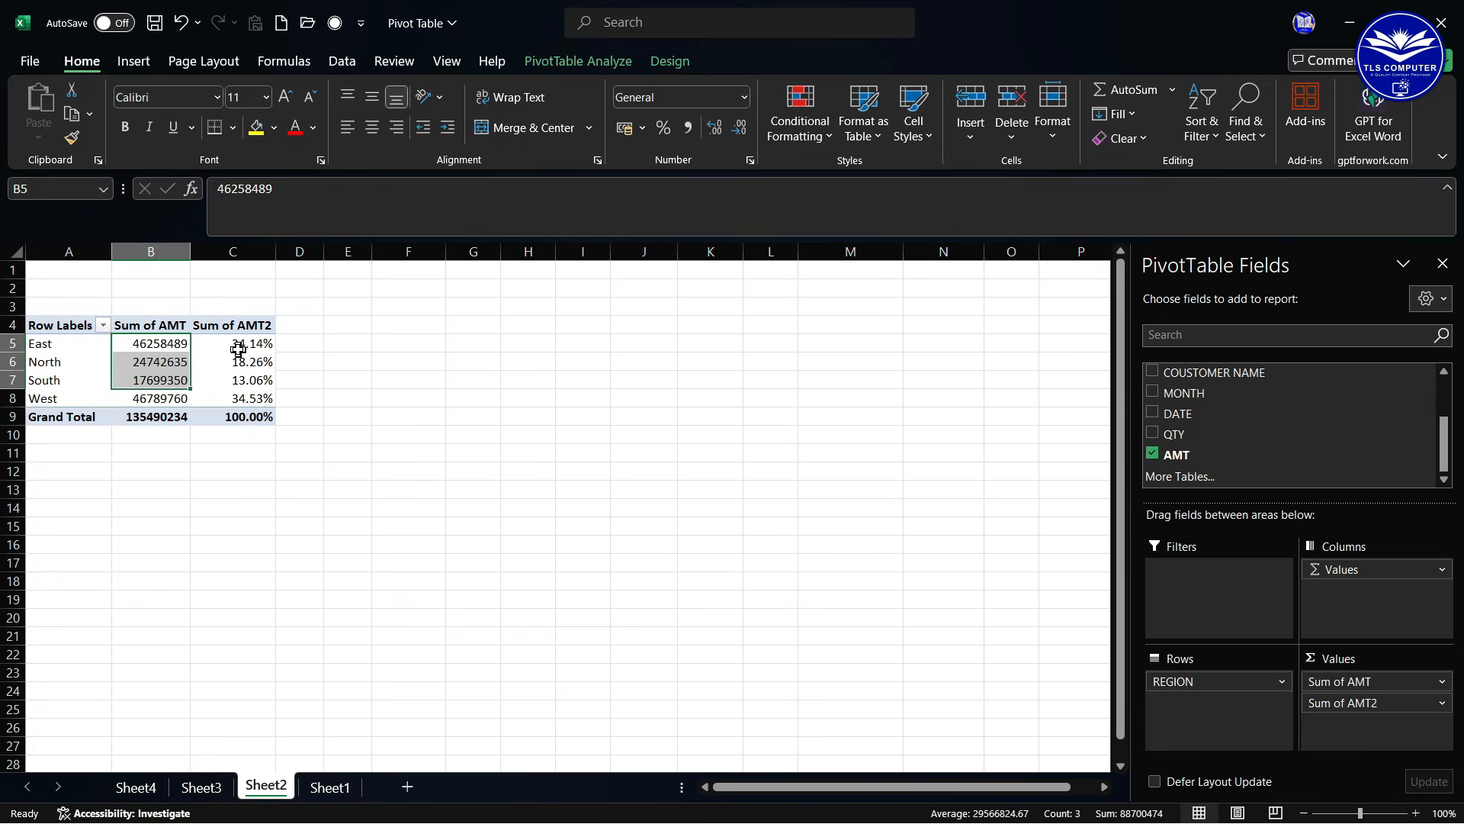
{"action": "left_click_drag", "start_coordinate": [239, 350], "coordinate": [243, 393]}
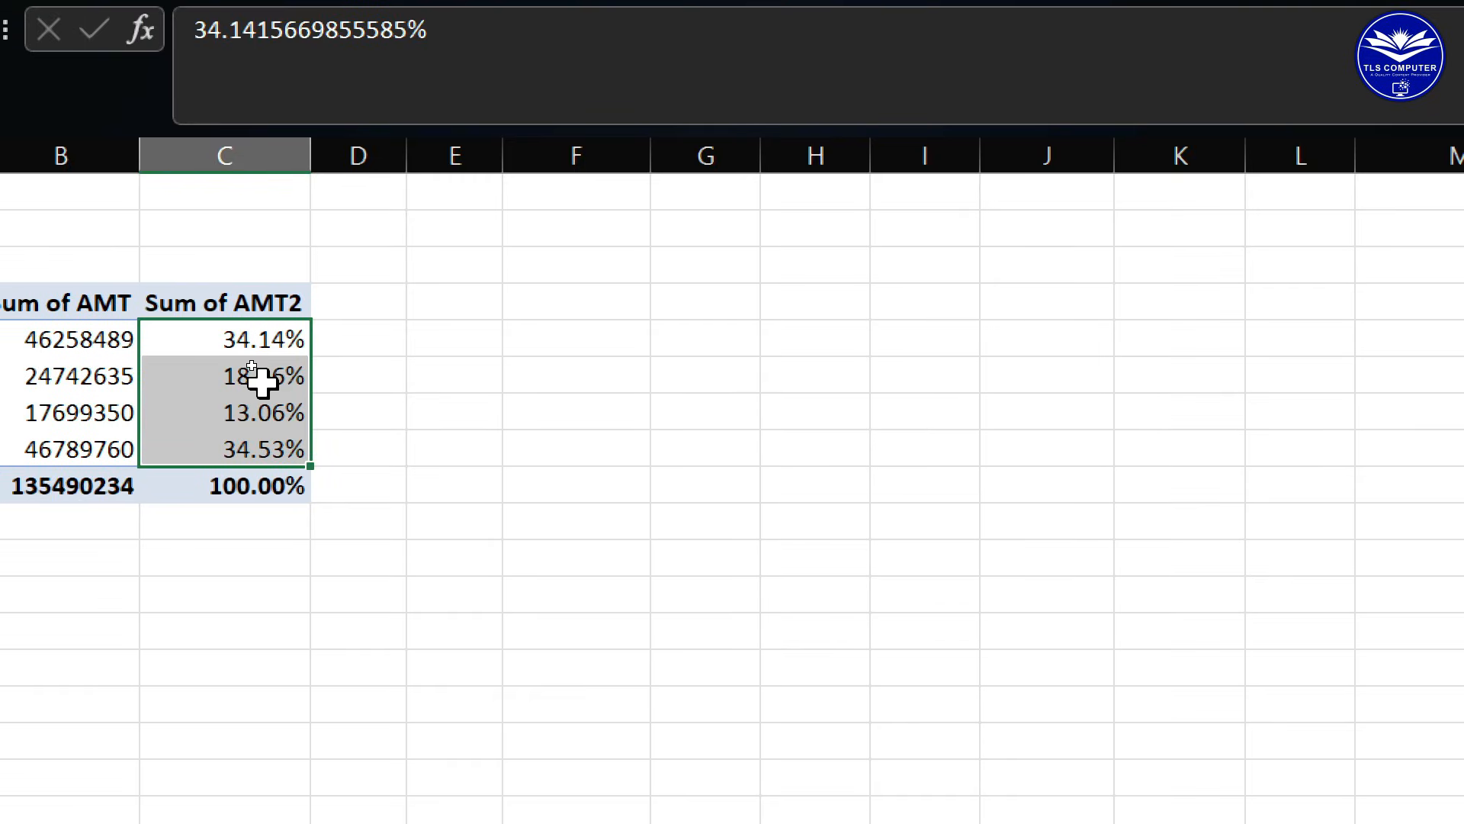
{"action": "mouse_move", "coordinate": [262, 381]}
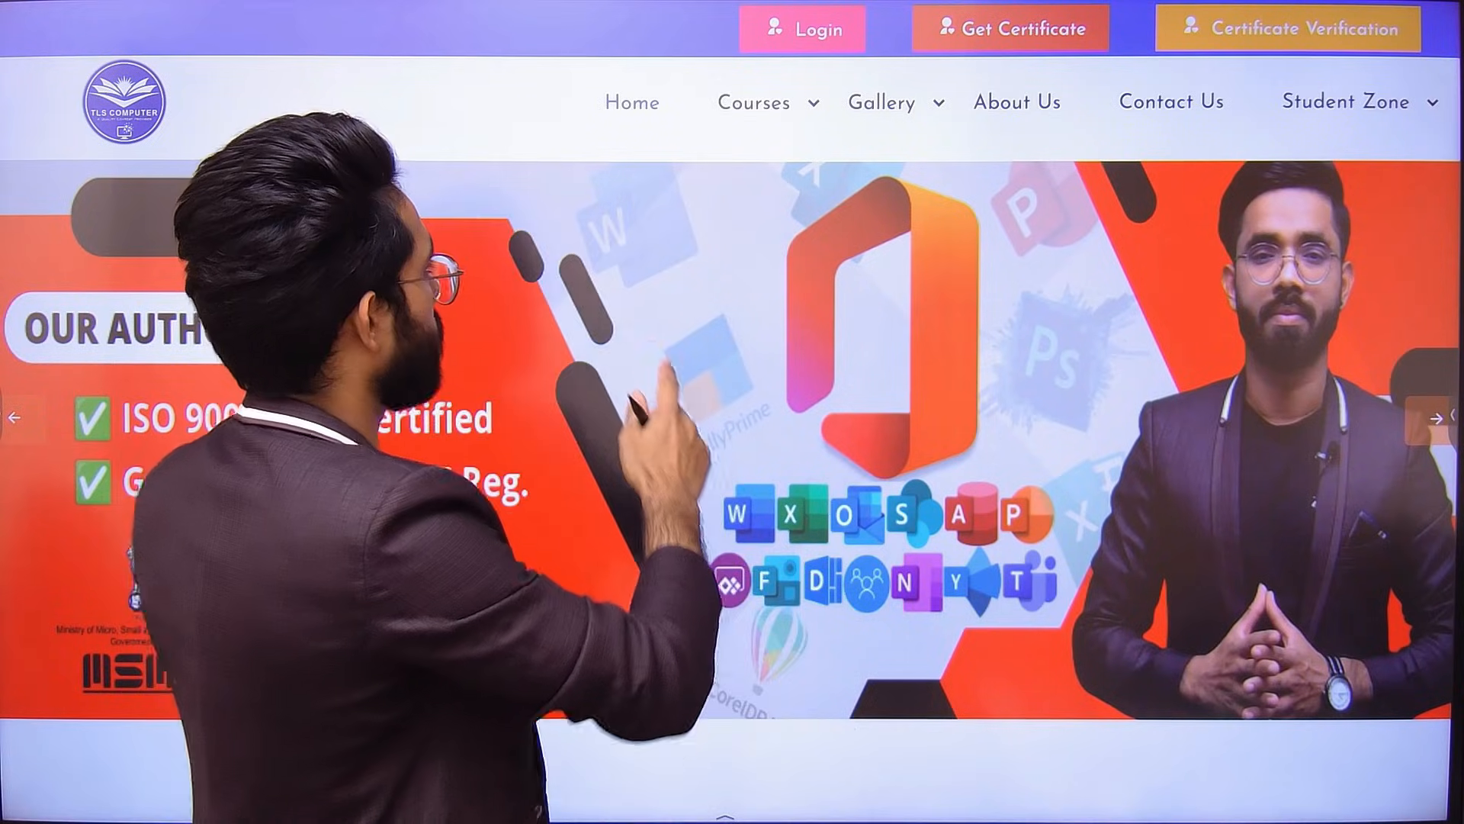
{"action": "left_click", "coordinate": [802, 102]}
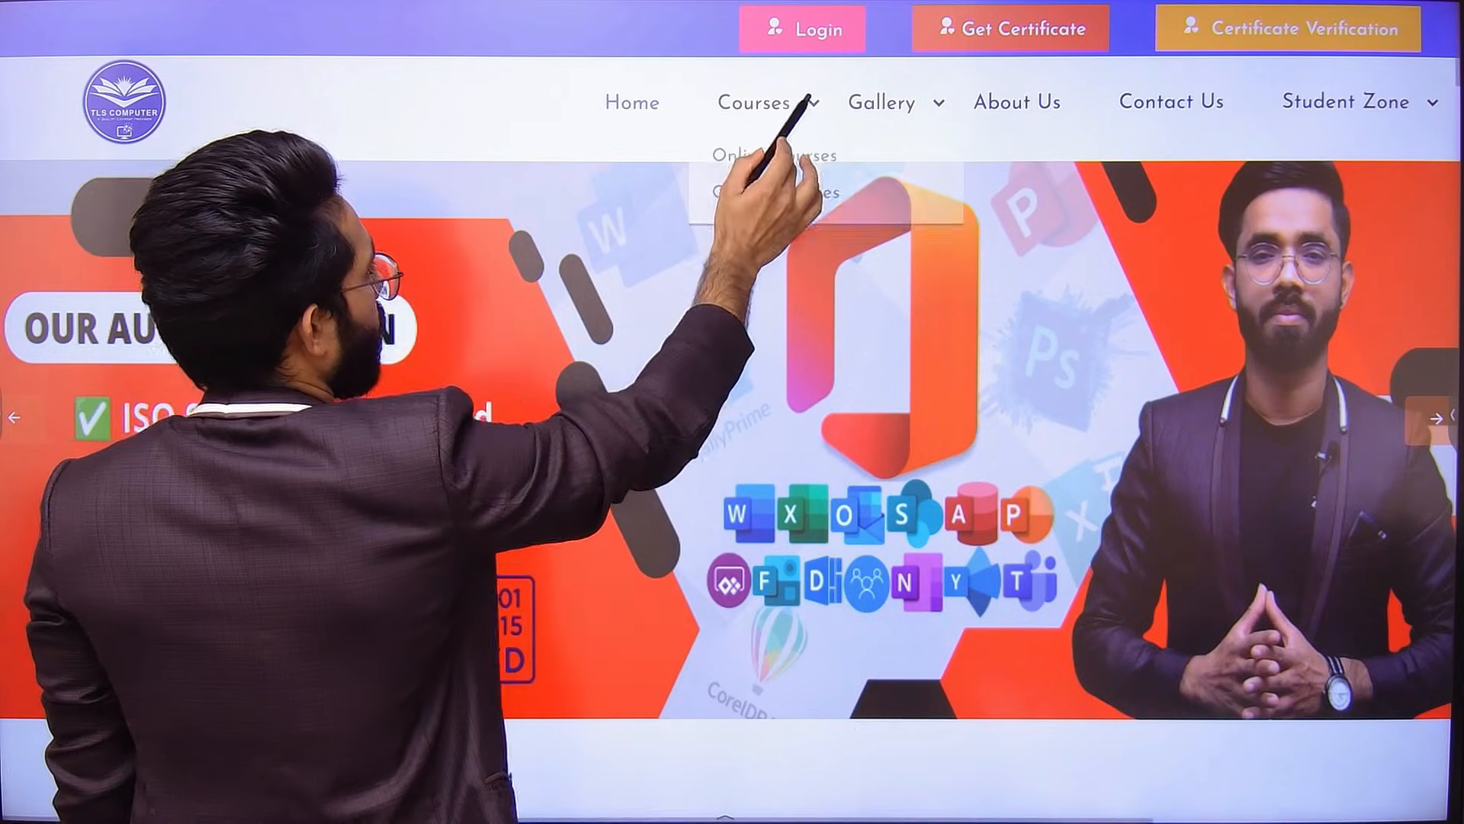
{"action": "left_click", "coordinate": [791, 159]}
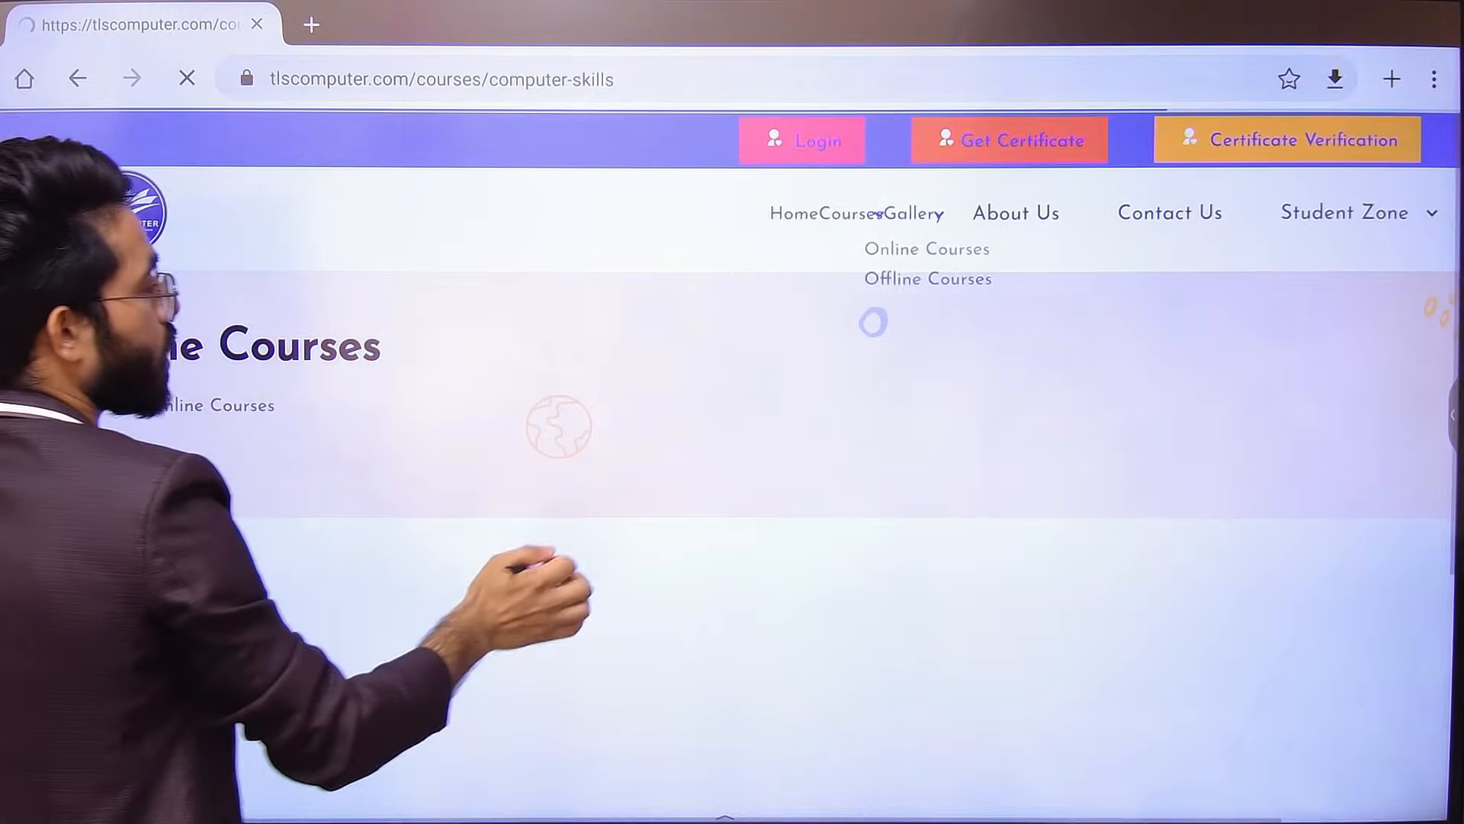
{"action": "scroll", "coordinate": [461, 484], "scroll_direction": "down", "scroll_amount": 5}
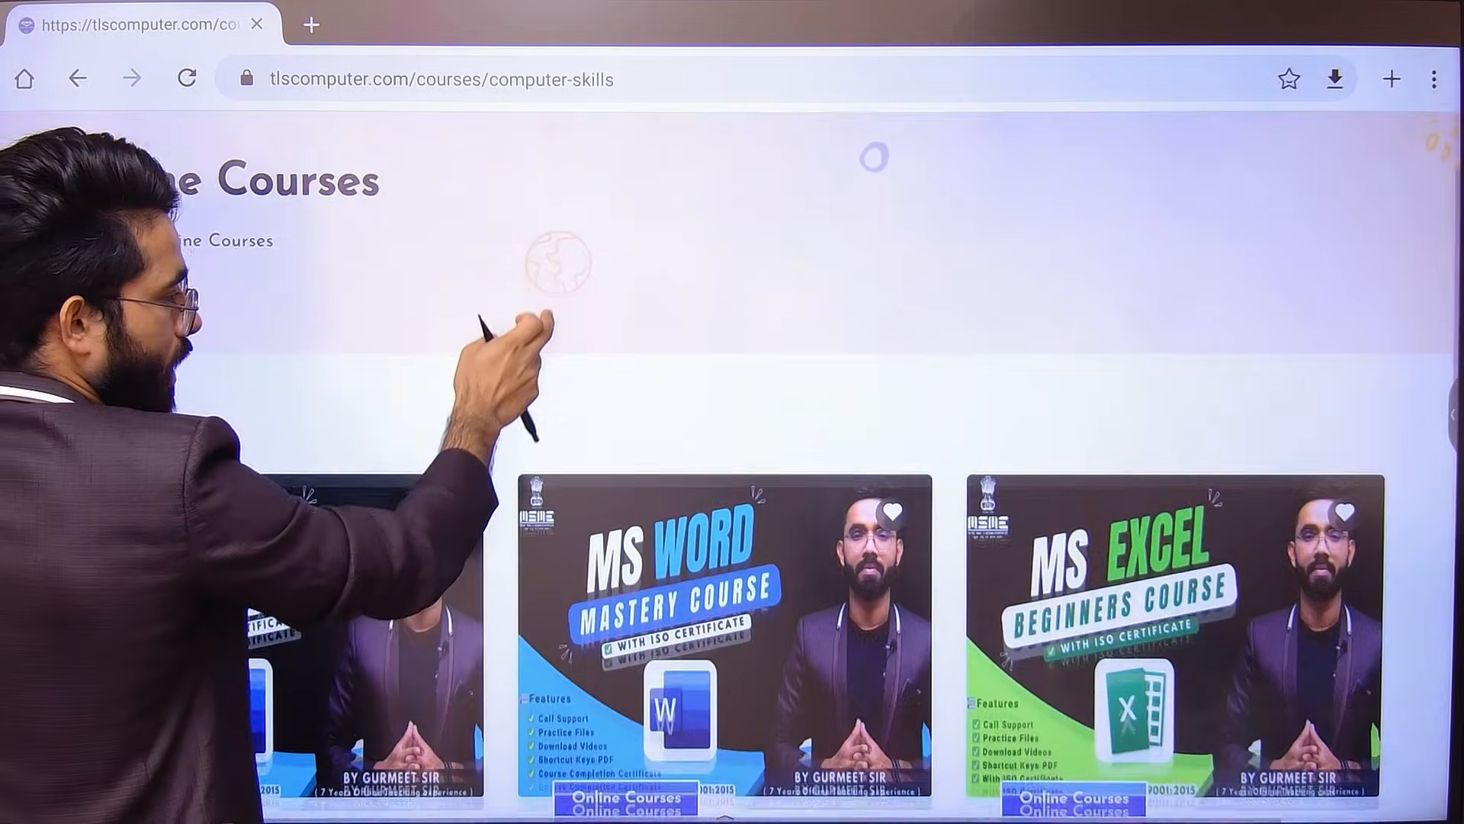
{"action": "scroll", "coordinate": [476, 461], "scroll_direction": "down", "scroll_amount": 1}
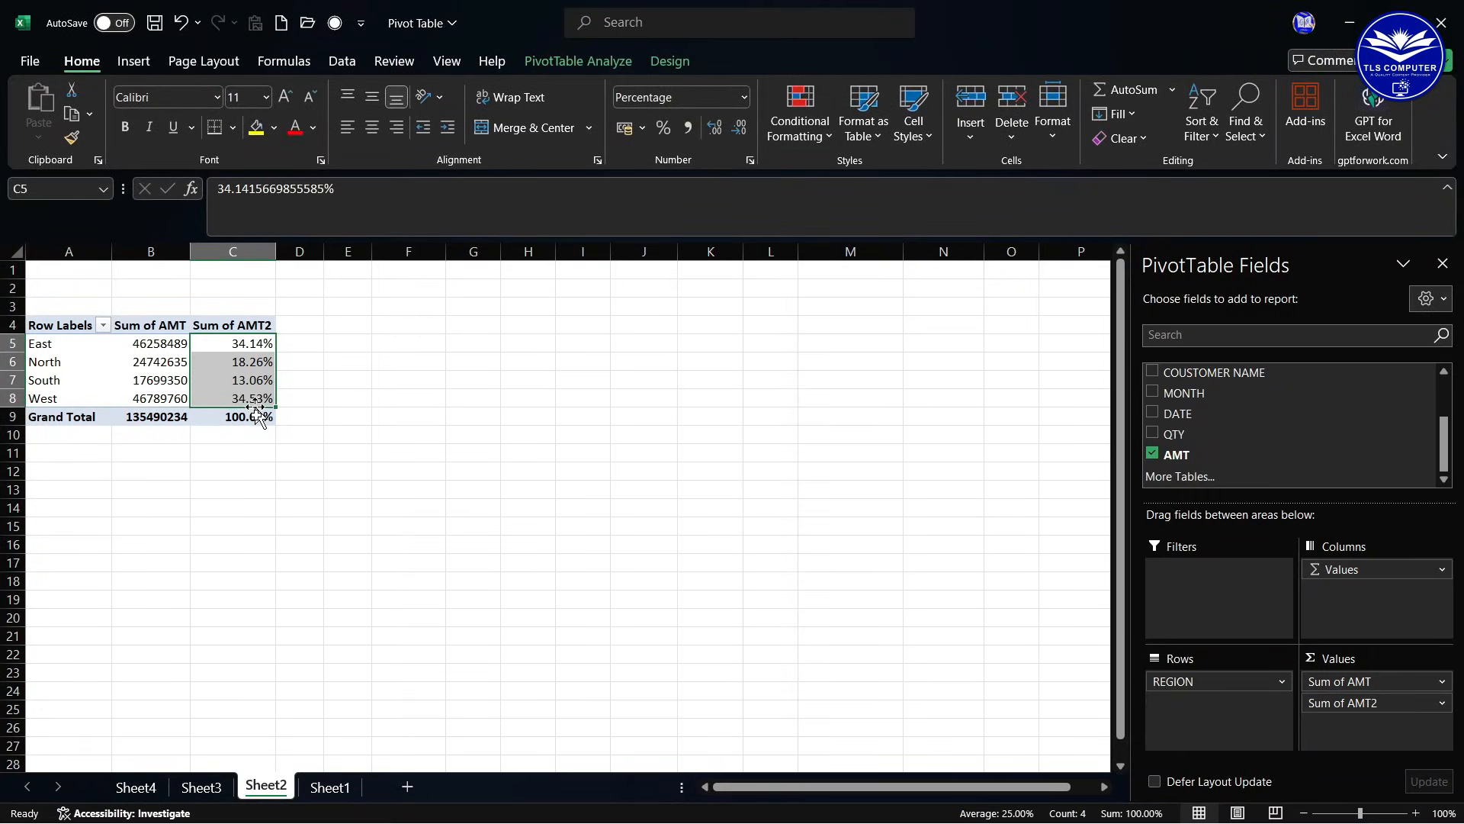
{"action": "left_click", "coordinate": [252, 433]}
{"action": "left_click", "coordinate": [242, 351]}
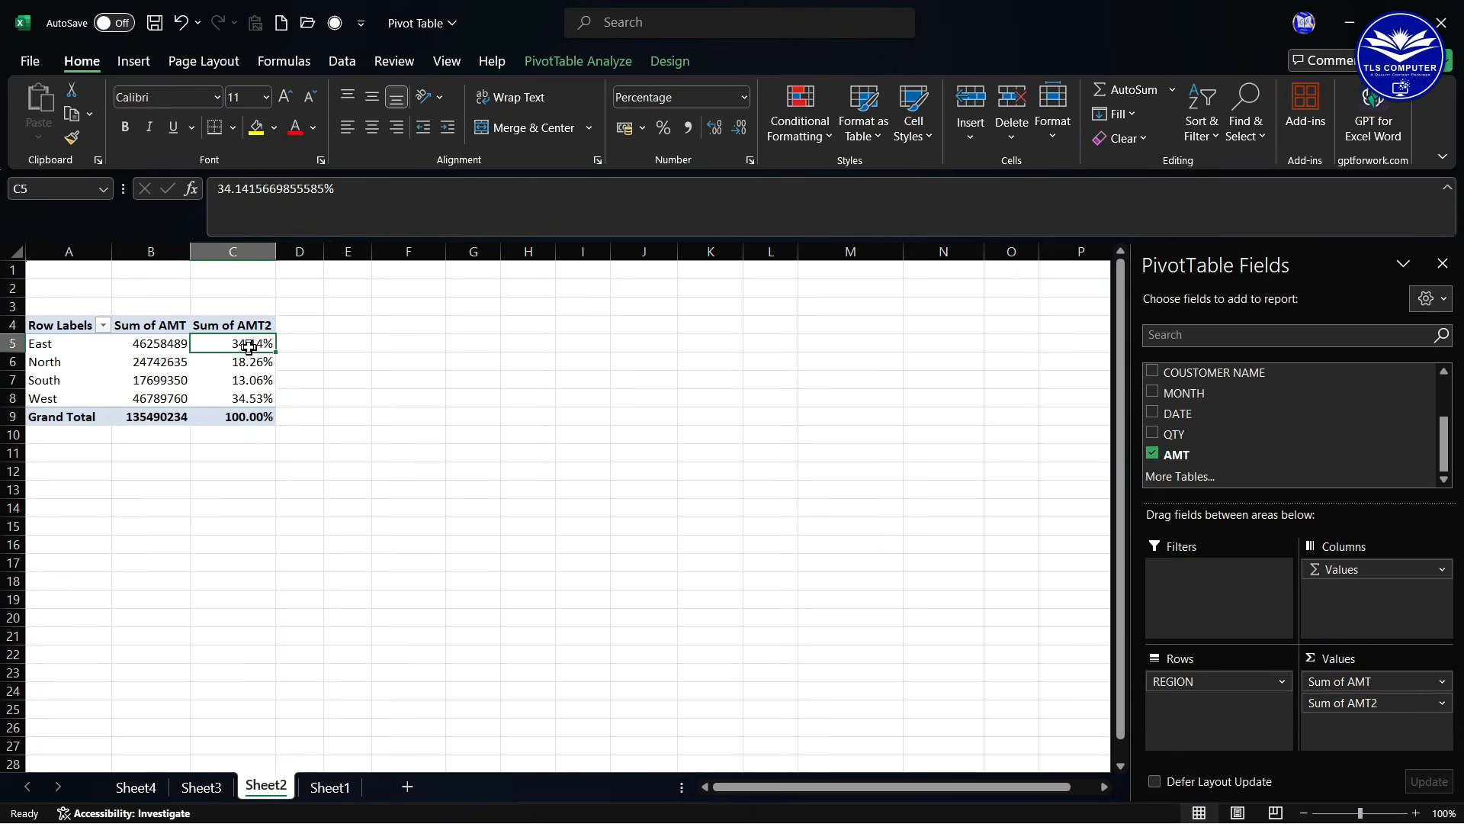
{"action": "right_click", "coordinate": [249, 347]}
{"action": "mouse_move", "coordinate": [362, 624]}
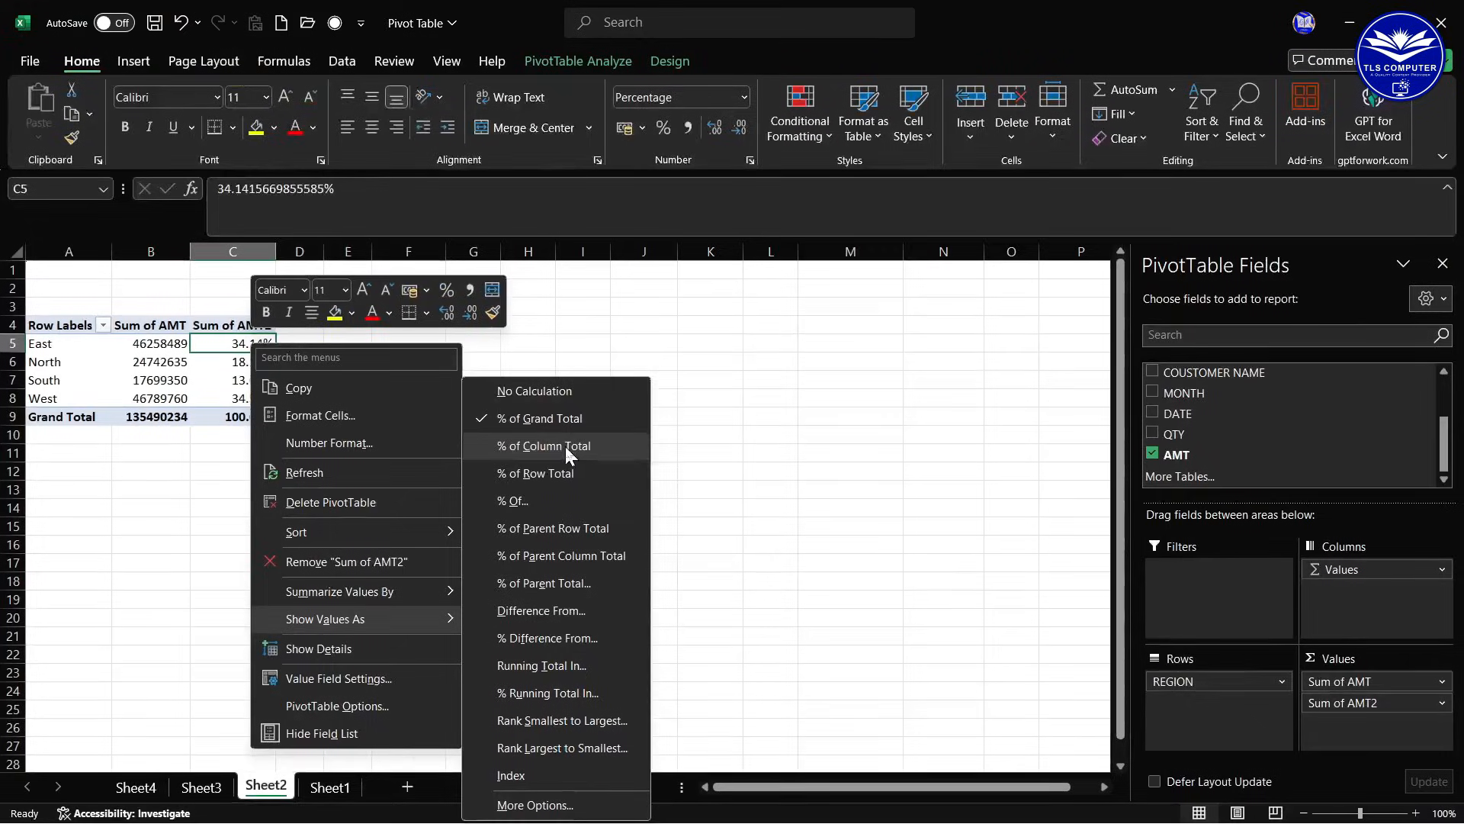
{"action": "left_click", "coordinate": [709, 449]}
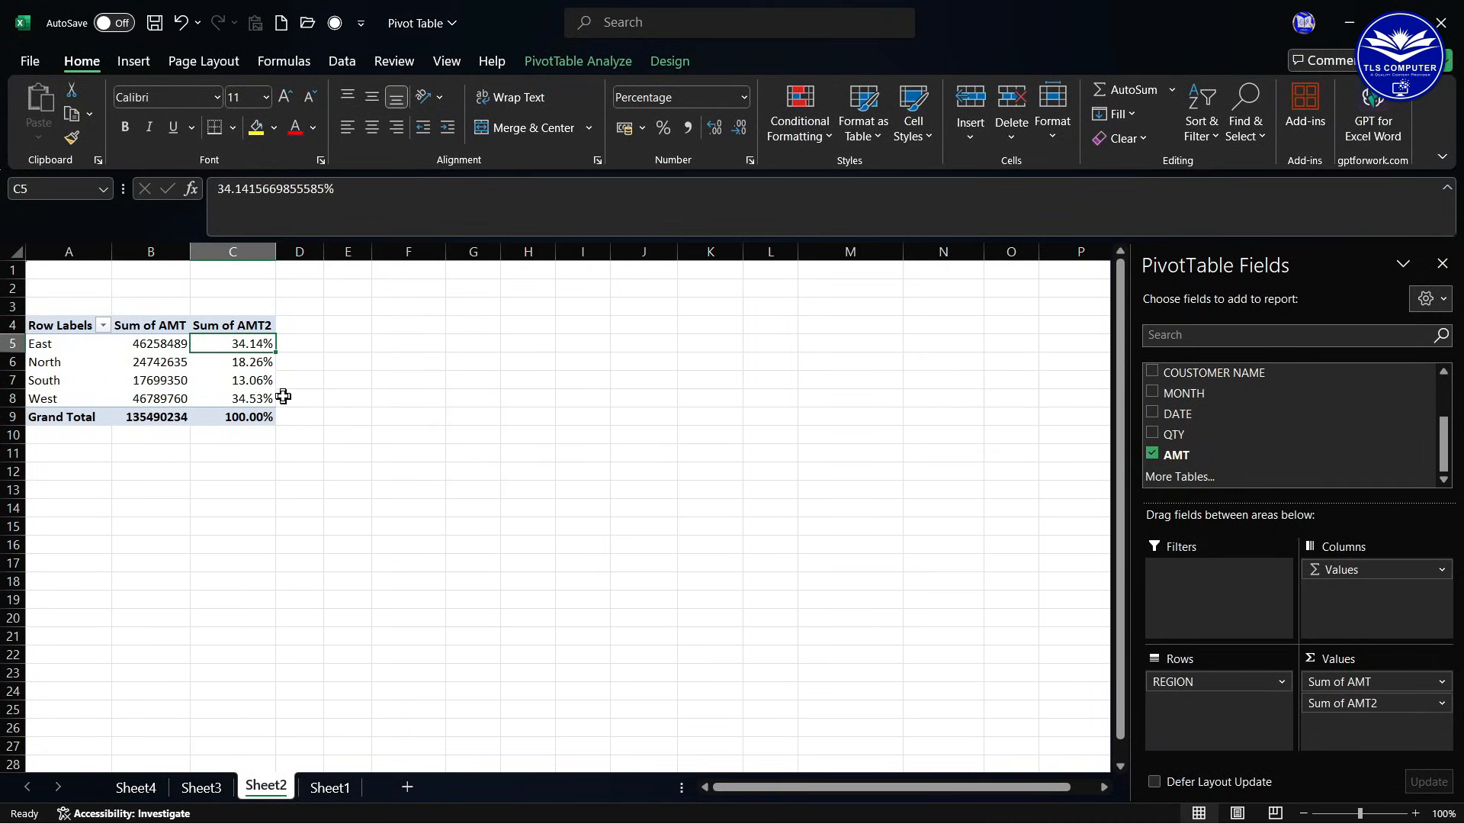
{"action": "left_click", "coordinate": [268, 360]}
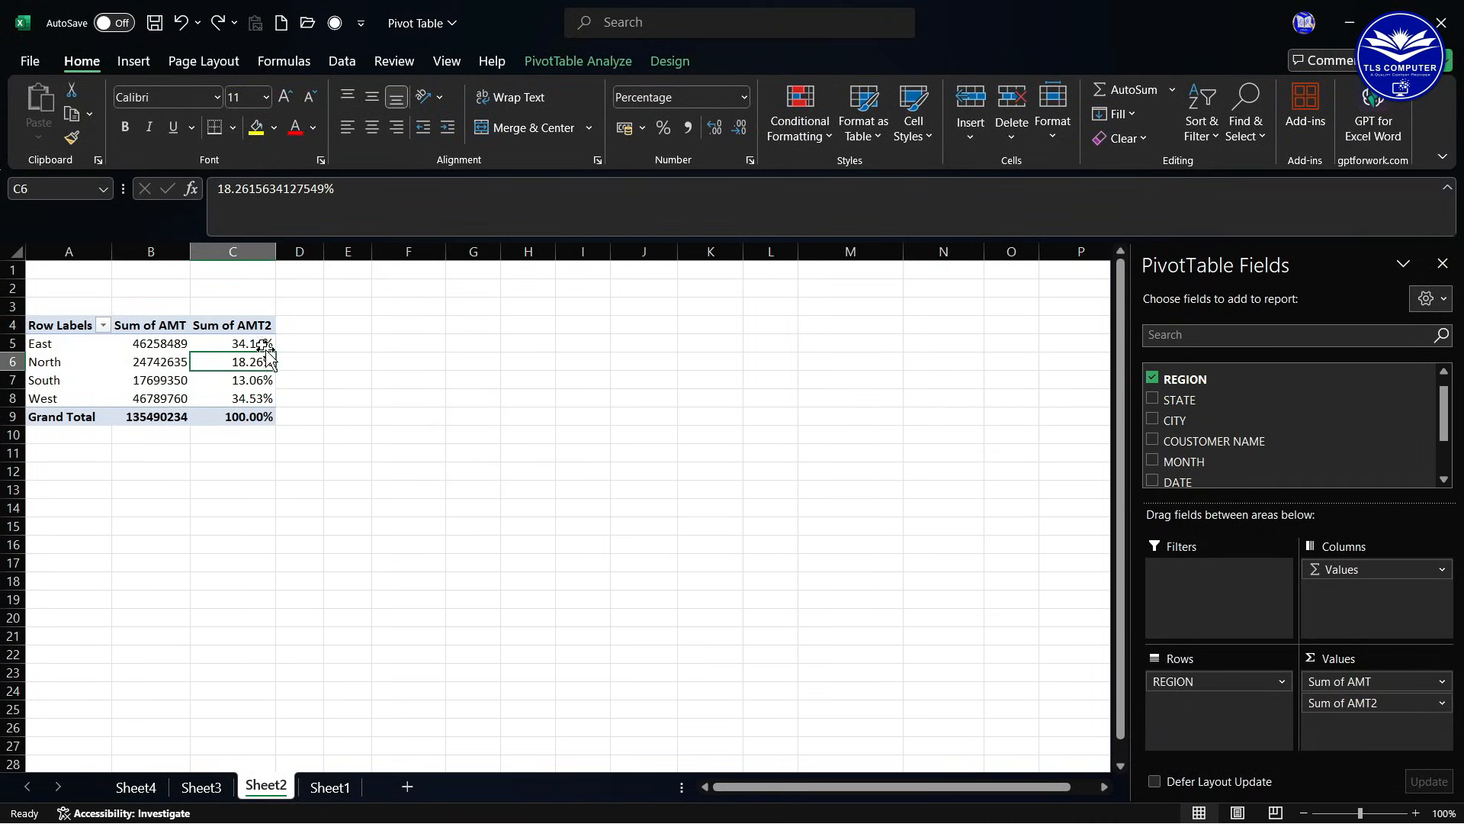
- Remove Sum of AMT2 from the PivotTable's Values area and move REGION from the Rows area to the Columns area
{"action": "left_click_drag", "start_coordinate": [1411, 707], "coordinate": [1255, 458]}
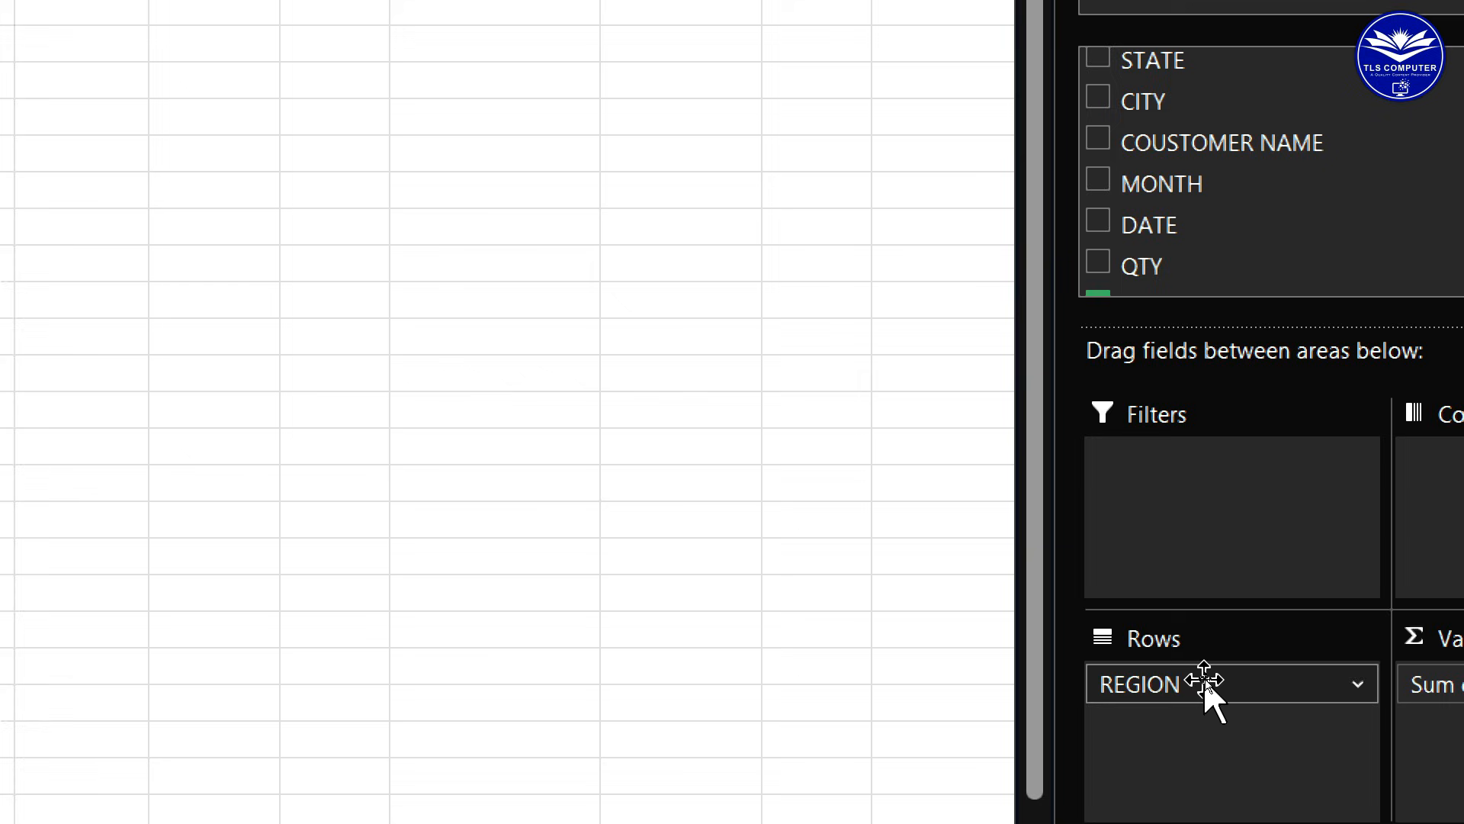
{"action": "left_click_drag", "start_coordinate": [1206, 684], "coordinate": [1359, 595]}
{"action": "left_click_drag", "start_coordinate": [1447, 502], "coordinate": [1447, 502]}
- Add the ITEMS field to the PivotTable's Rows area
{"action": "scroll", "coordinate": [1170, 285], "scroll_direction": "up", "scroll_amount": 1}
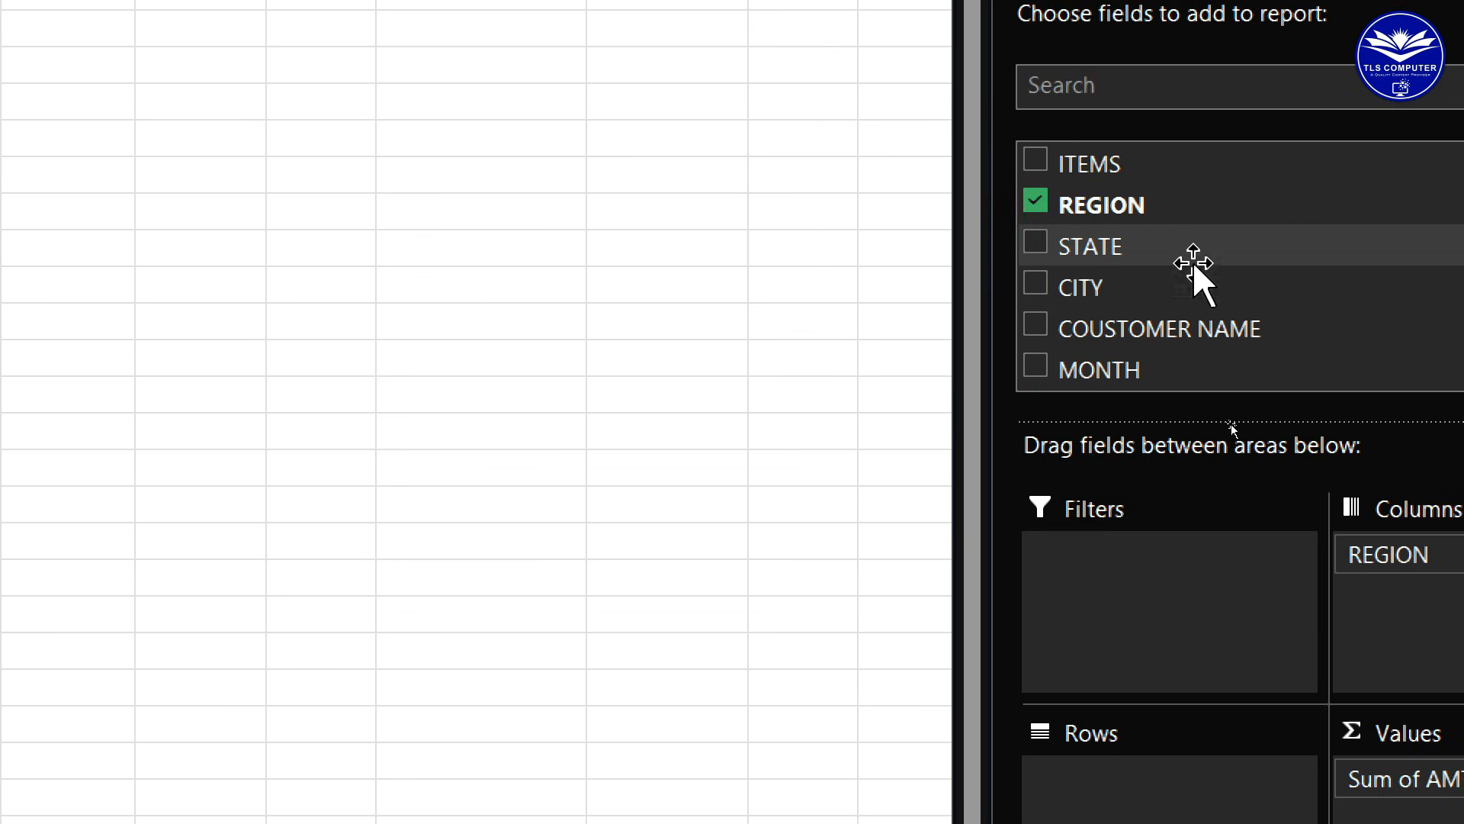
{"action": "left_click_drag", "start_coordinate": [1109, 164], "coordinate": [1147, 785]}
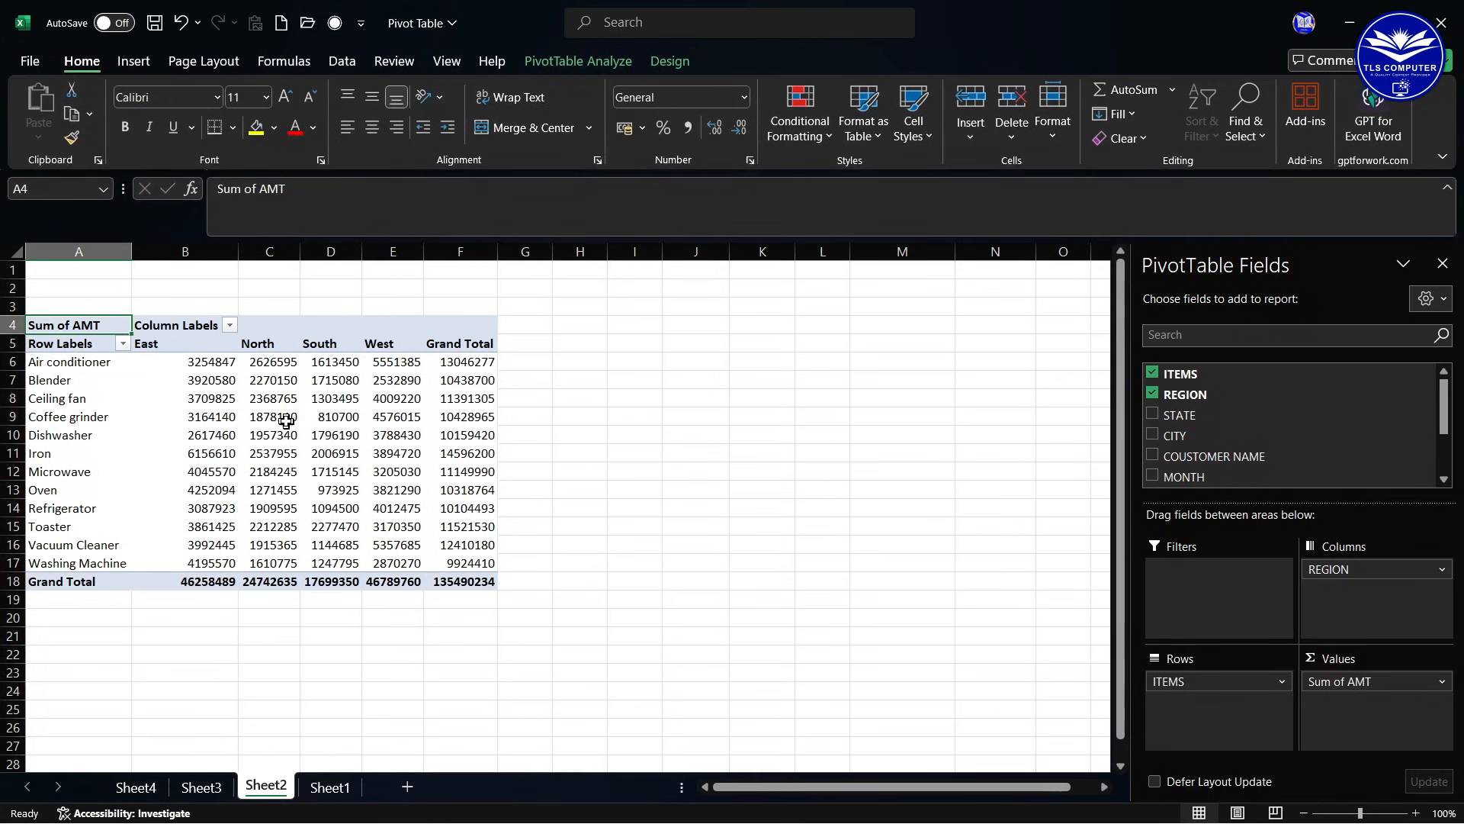
- Examine the item names in the row labels and their row totals in the Grand Total column
{"action": "mouse_move", "coordinate": [284, 421]}
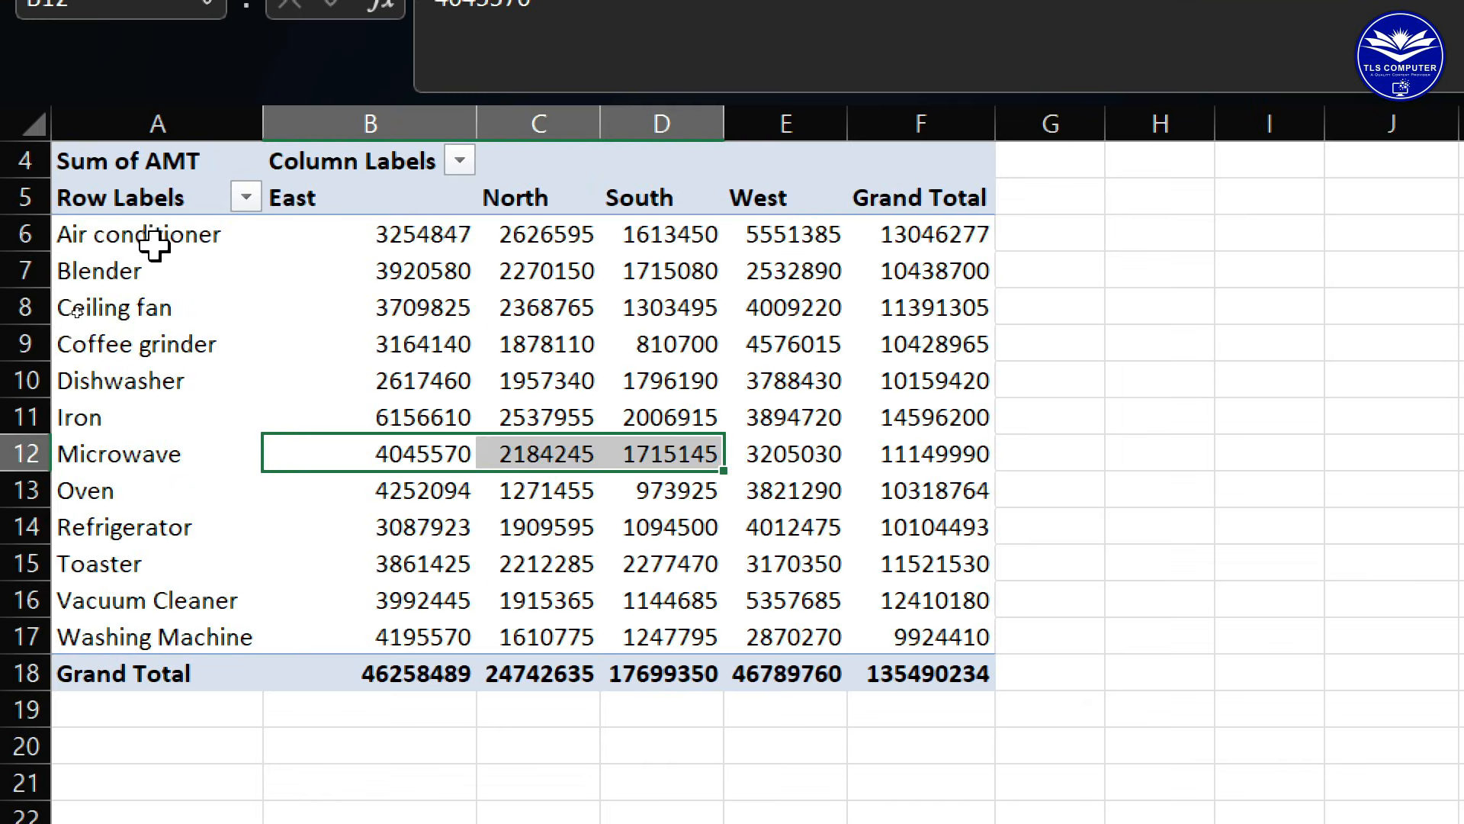
{"action": "left_click_drag", "start_coordinate": [154, 244], "coordinate": [130, 633]}
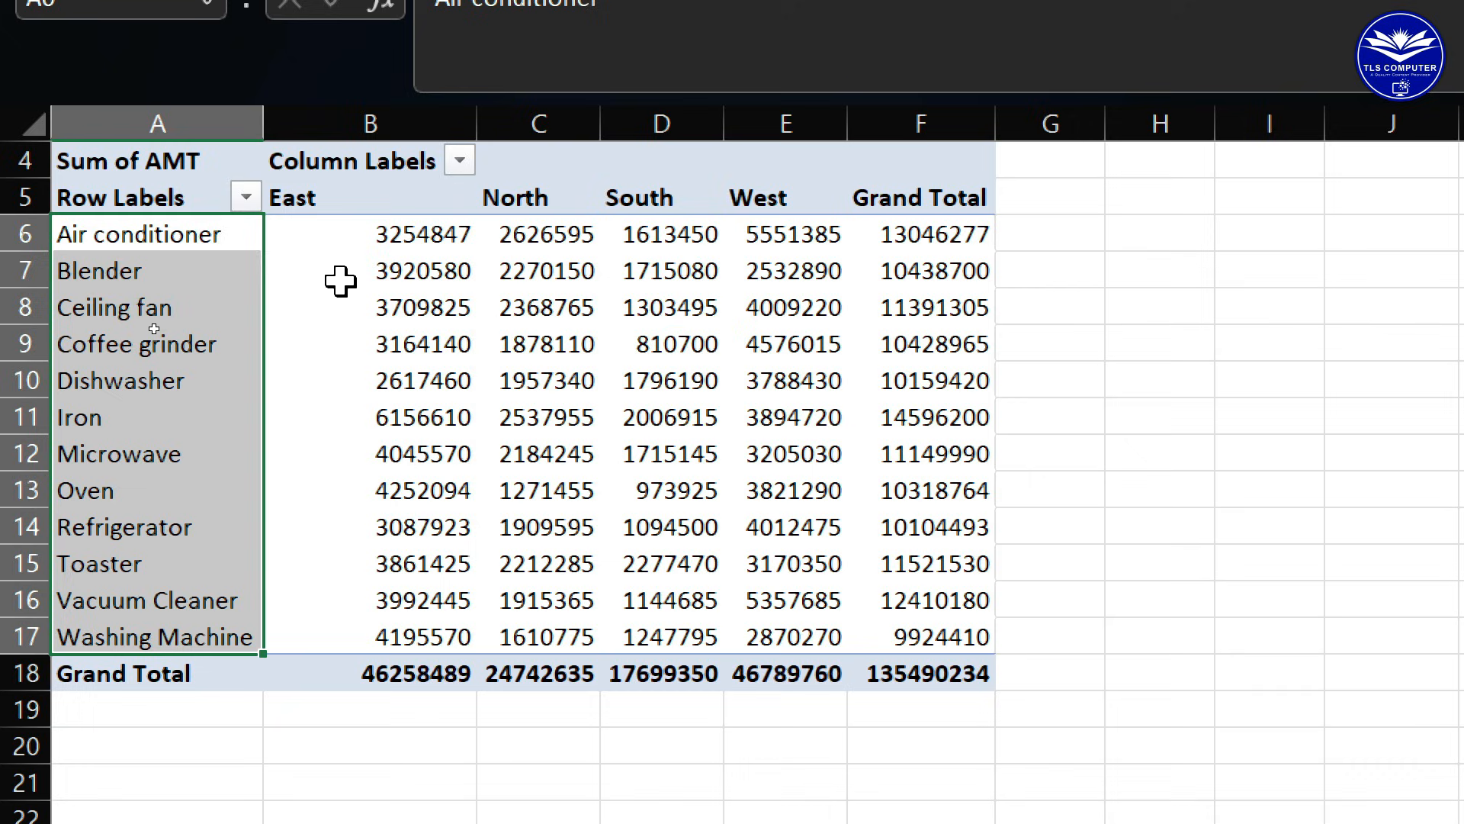
{"action": "left_click", "coordinate": [200, 244]}
{"action": "left_click", "coordinate": [893, 234]}
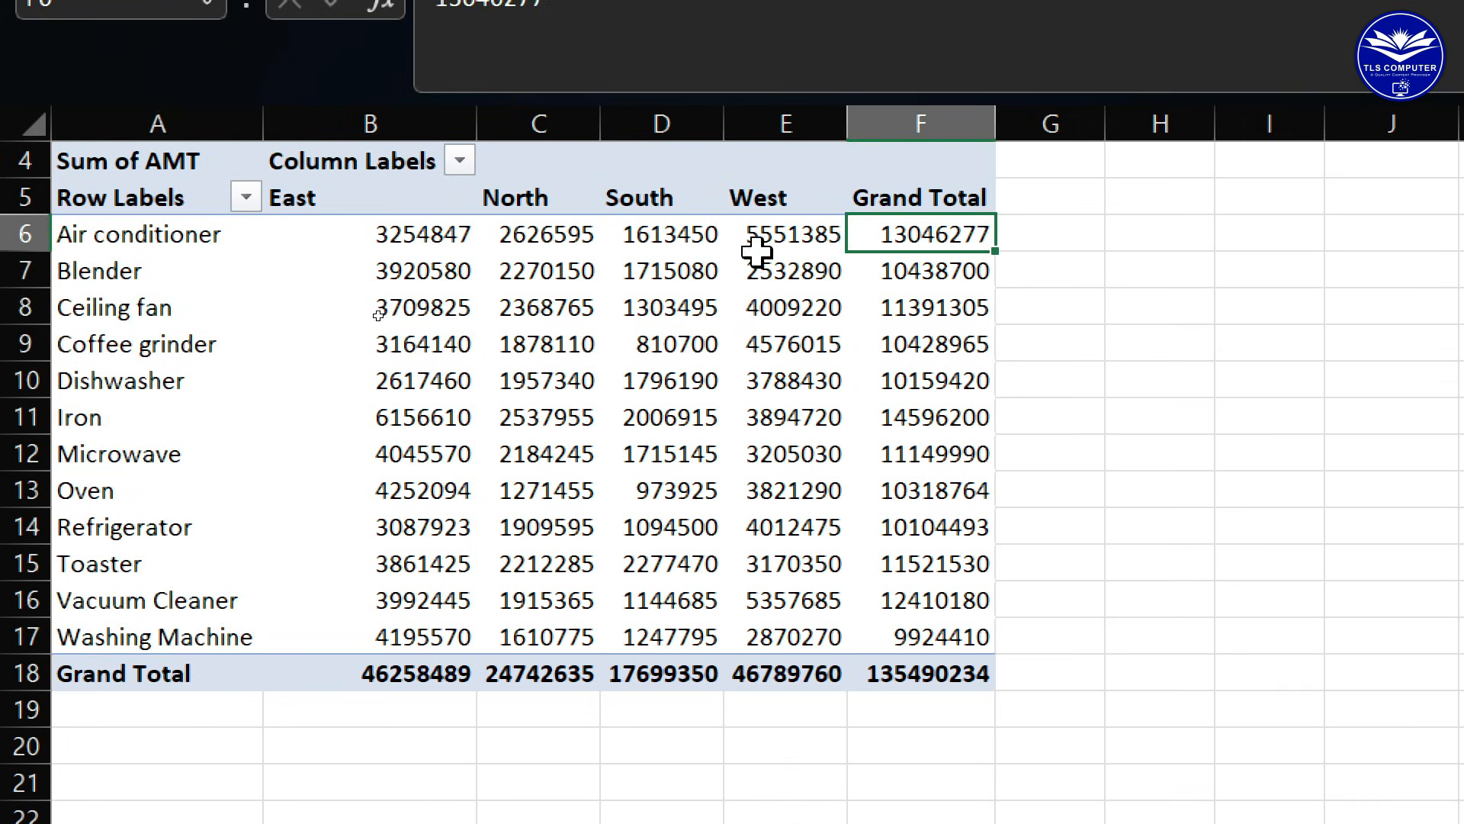
{"action": "left_click", "coordinate": [943, 278]}
{"action": "left_click", "coordinate": [939, 313]}
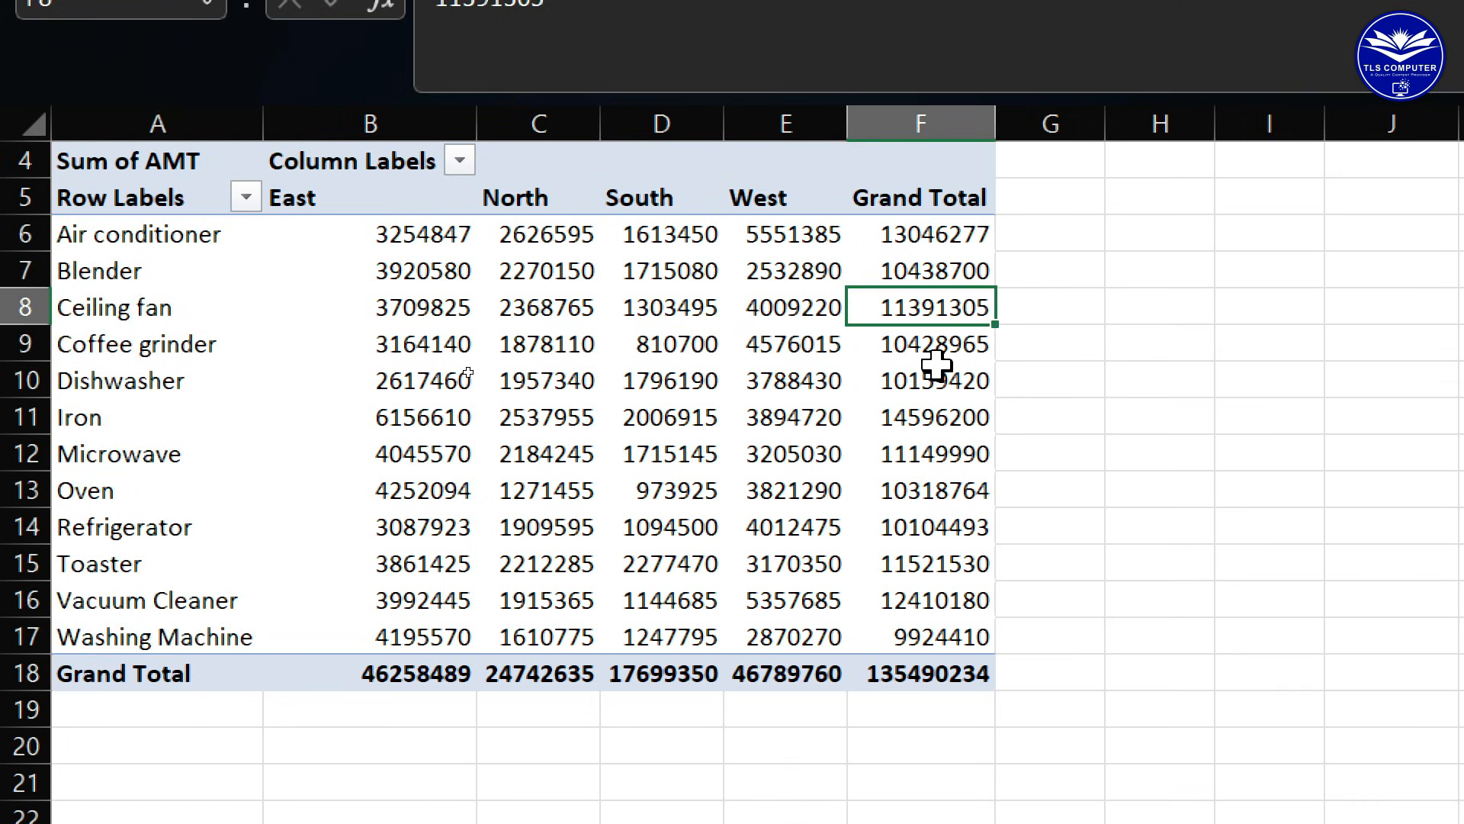
{"action": "left_click", "coordinate": [936, 370]}
{"action": "left_click", "coordinate": [946, 423]}
{"action": "left_click", "coordinate": [938, 503]}
{"action": "left_click", "coordinate": [942, 456]}
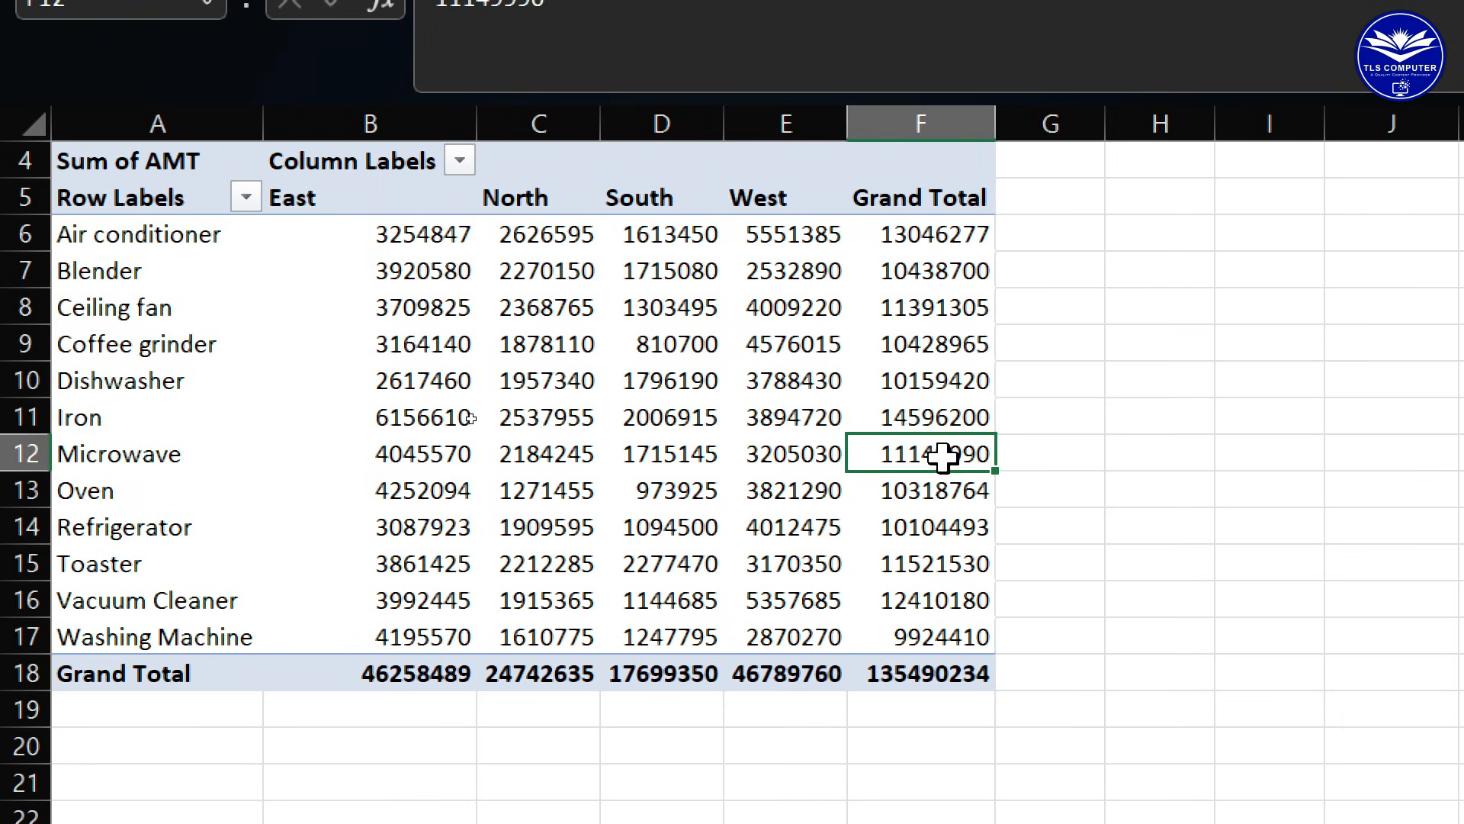
- Compare the regional totals in the Grand Total row with the per-item totals in the Grand Total column
{"action": "left_click_drag", "start_coordinate": [378, 249], "coordinate": [405, 621]}
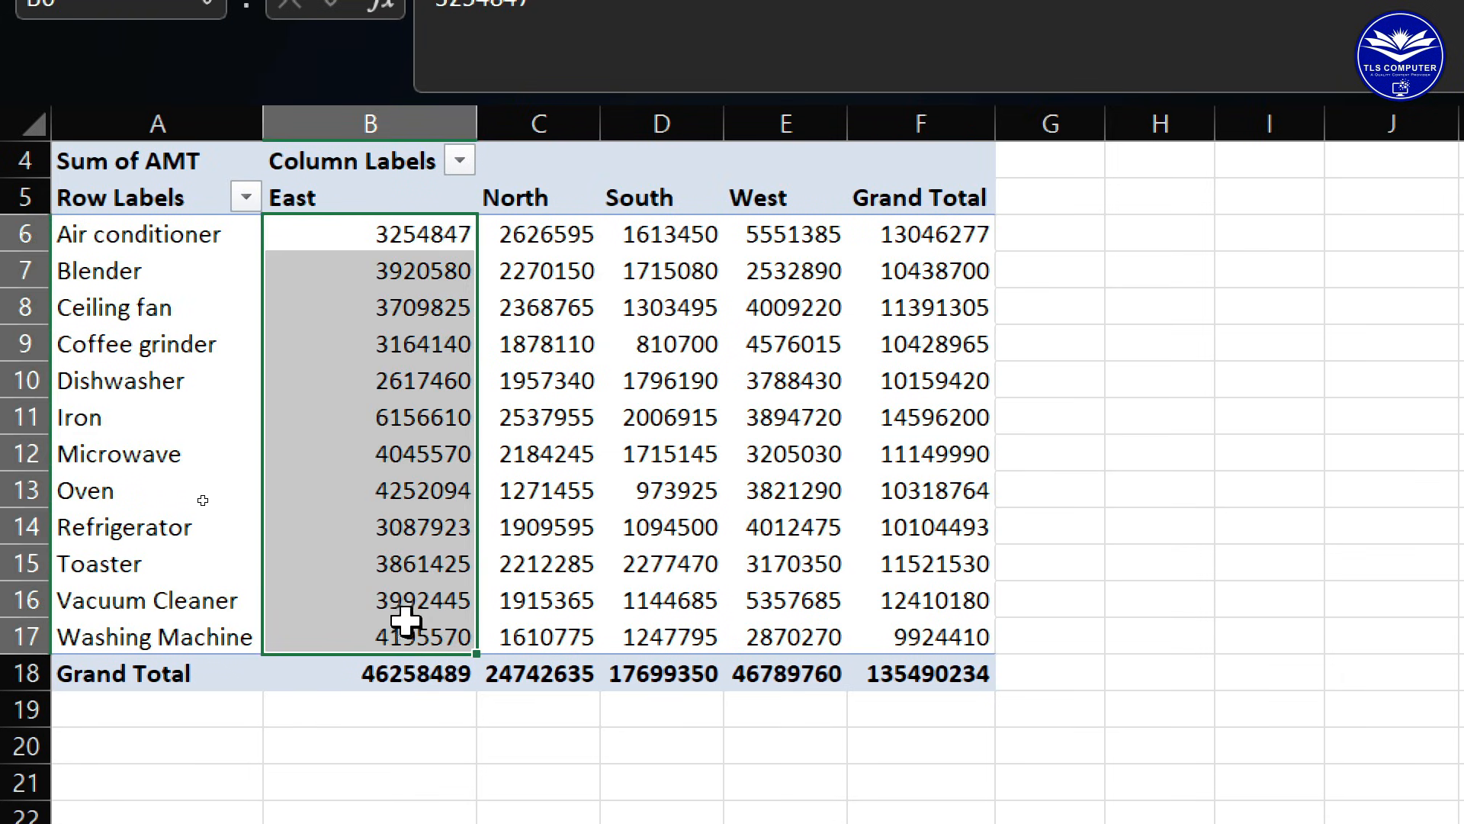
{"action": "left_click", "coordinate": [420, 676]}
{"action": "left_click", "coordinate": [562, 672]}
{"action": "left_click", "coordinate": [682, 673]}
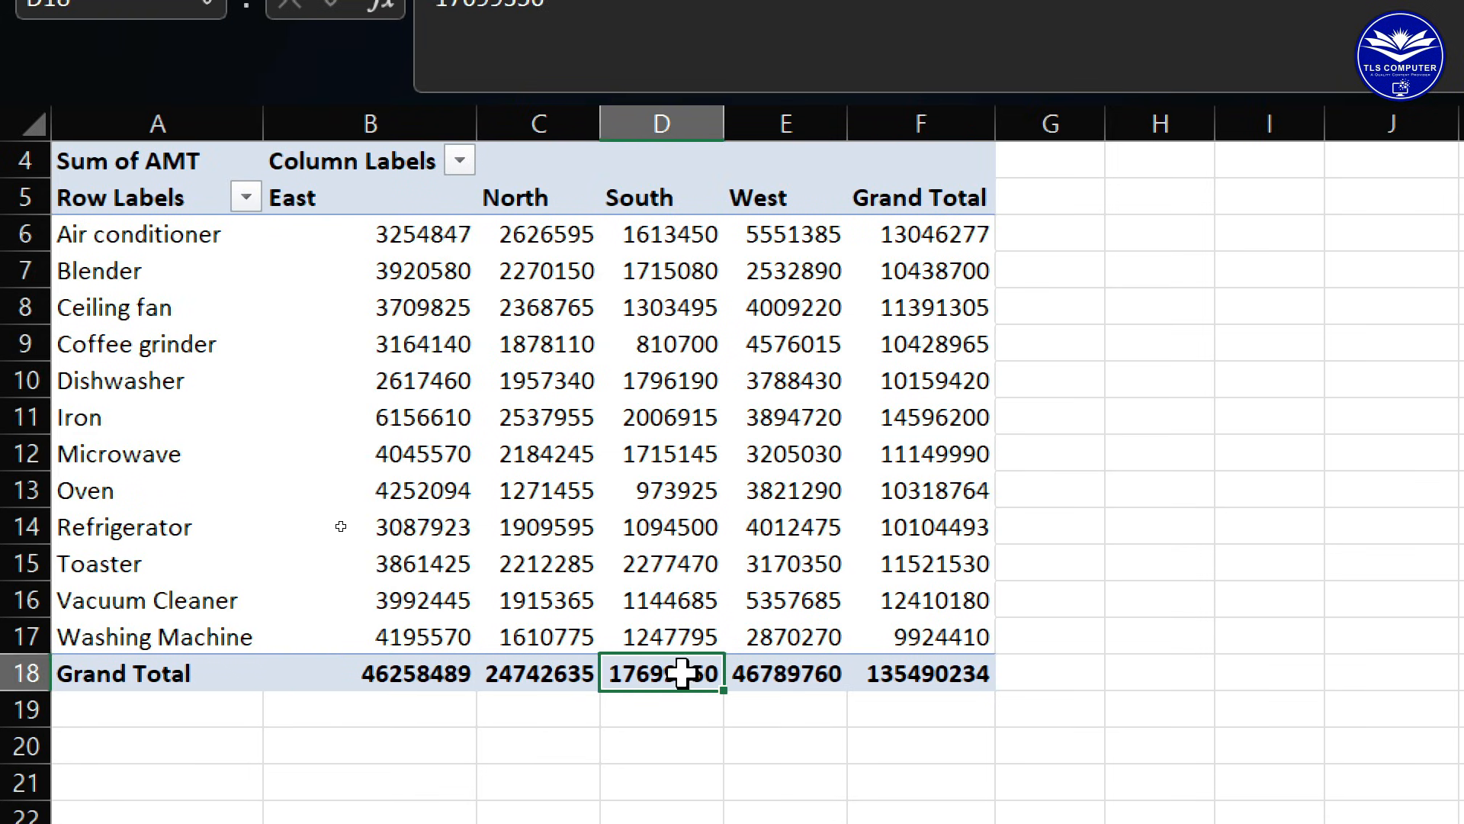
{"action": "left_click", "coordinate": [816, 673]}
{"action": "left_click", "coordinate": [963, 671]}
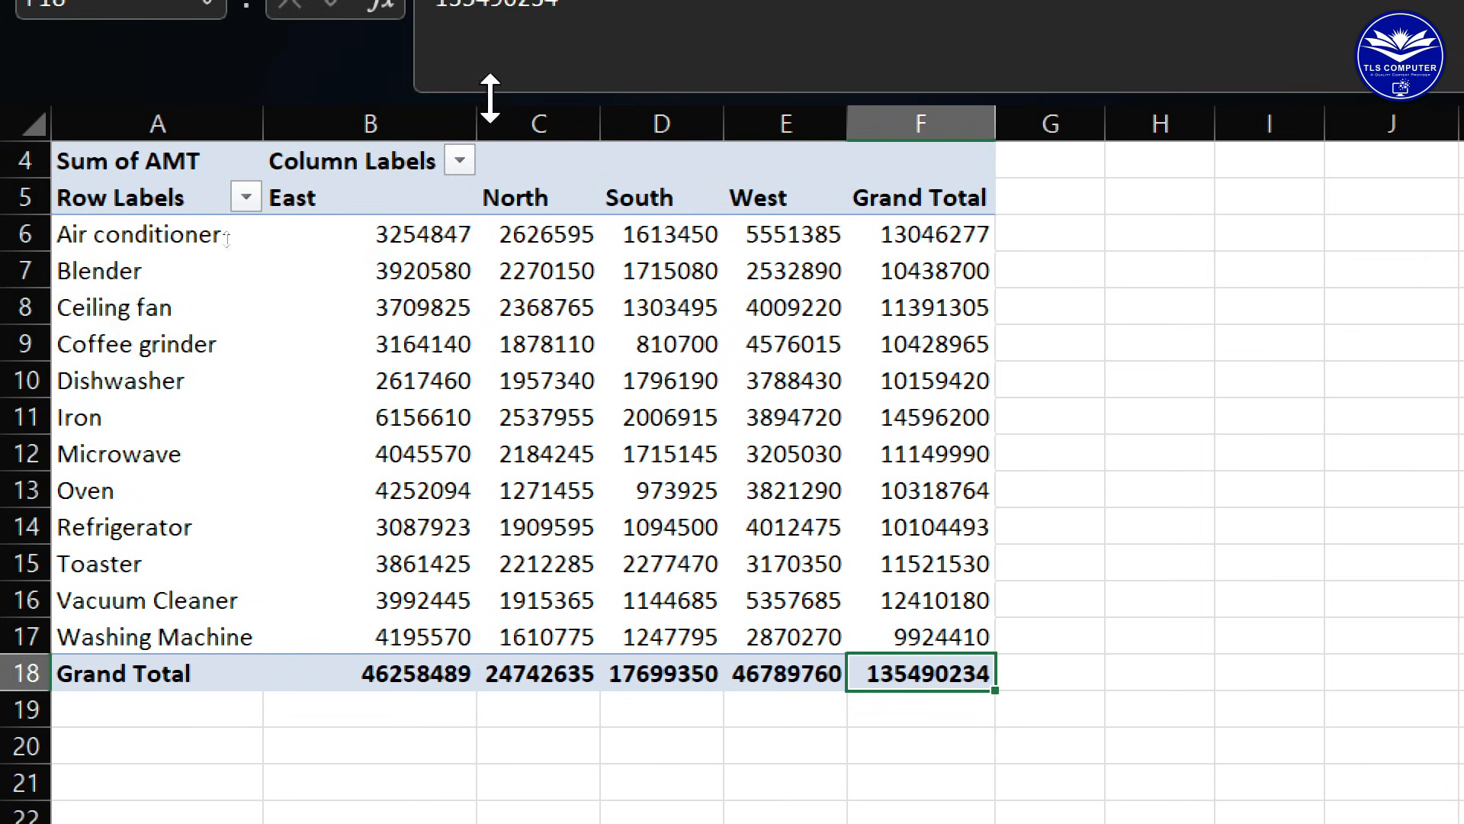
{"action": "left_click", "coordinate": [106, 238]}
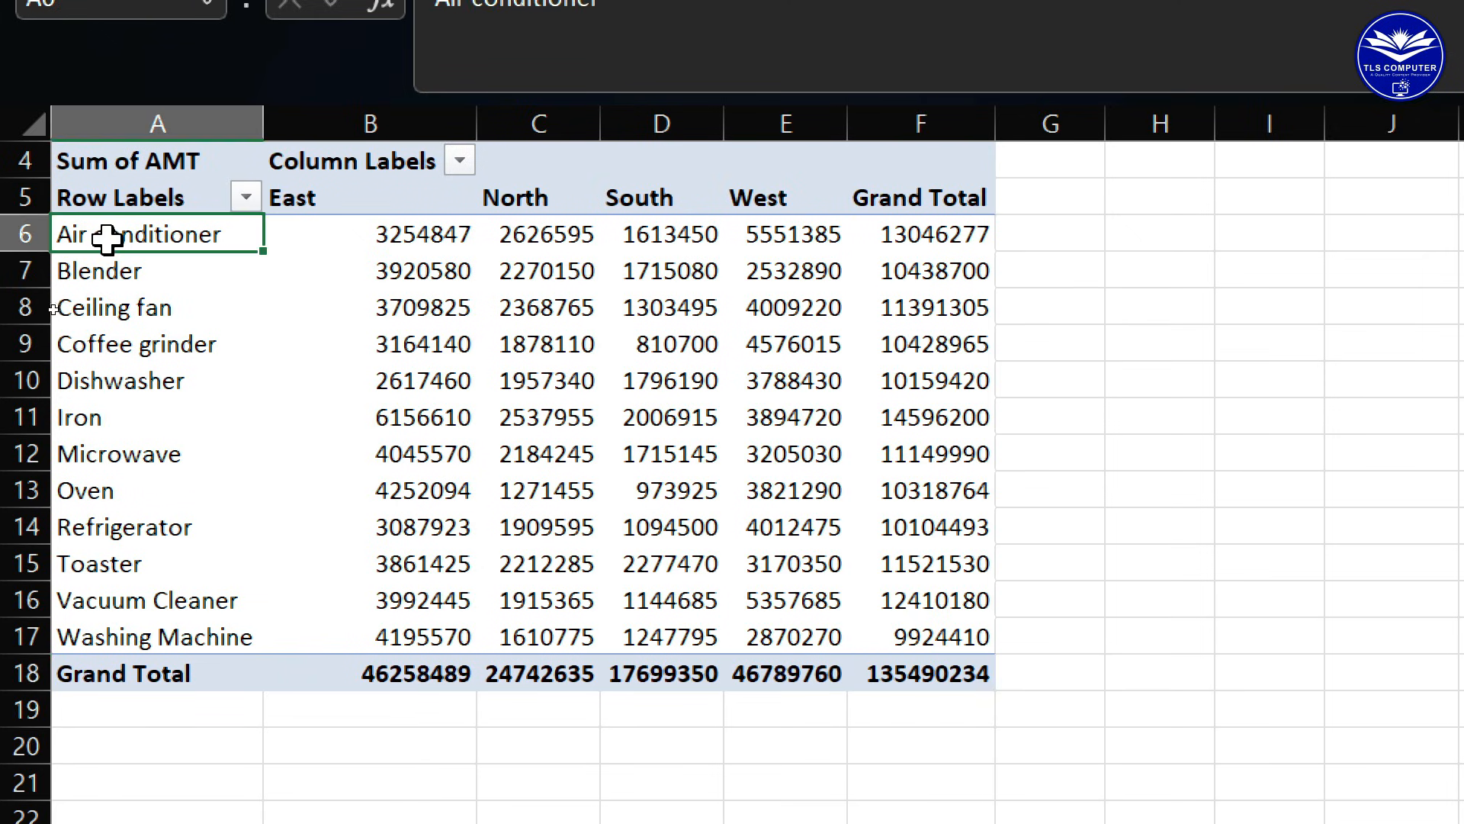
{"action": "left_click", "coordinate": [960, 236]}
{"action": "left_click", "coordinate": [957, 276]}
{"action": "left_click", "coordinate": [933, 349]}
{"action": "left_click", "coordinate": [936, 497]}
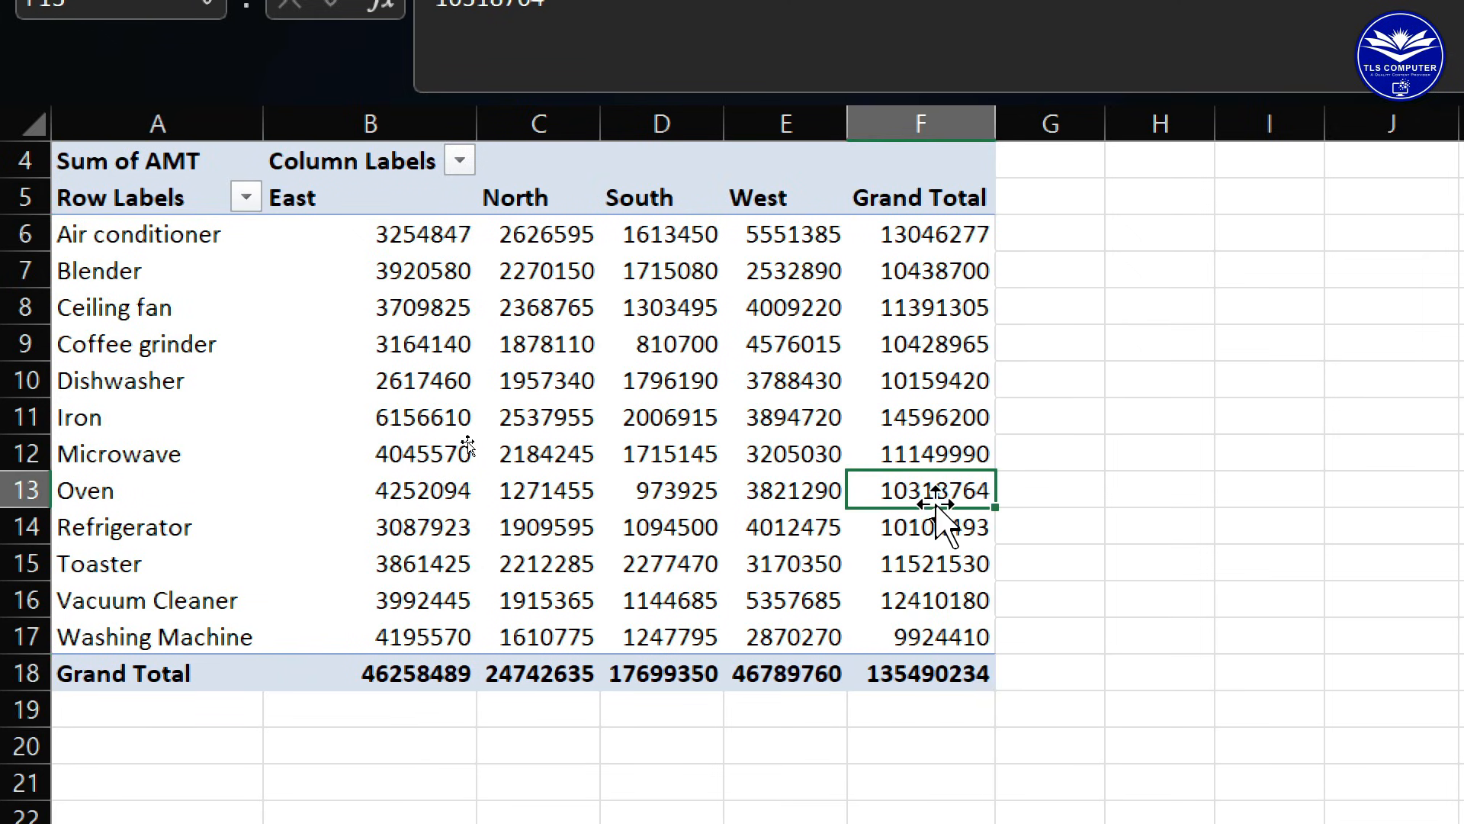
{"action": "left_click", "coordinate": [934, 271]}
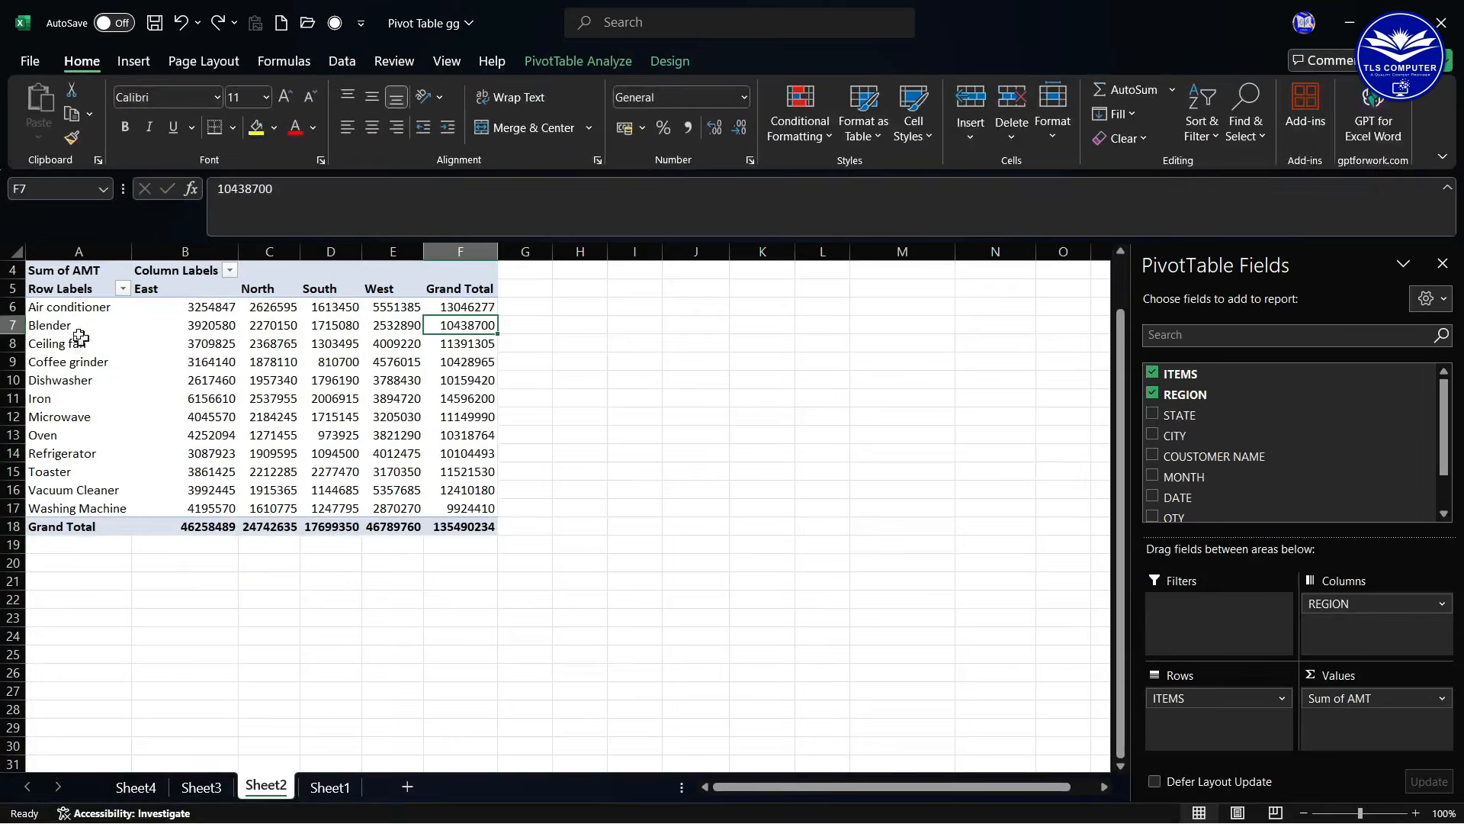
- Duplicate the PivotTable in A4:F18 twice, placing one copy at H4 and the other at A20
{"action": "left_click_drag", "start_coordinate": [42, 270], "coordinate": [452, 526]}
{"action": "scroll", "coordinate": [269, 286], "scroll_direction": "up", "scroll_amount": 1}
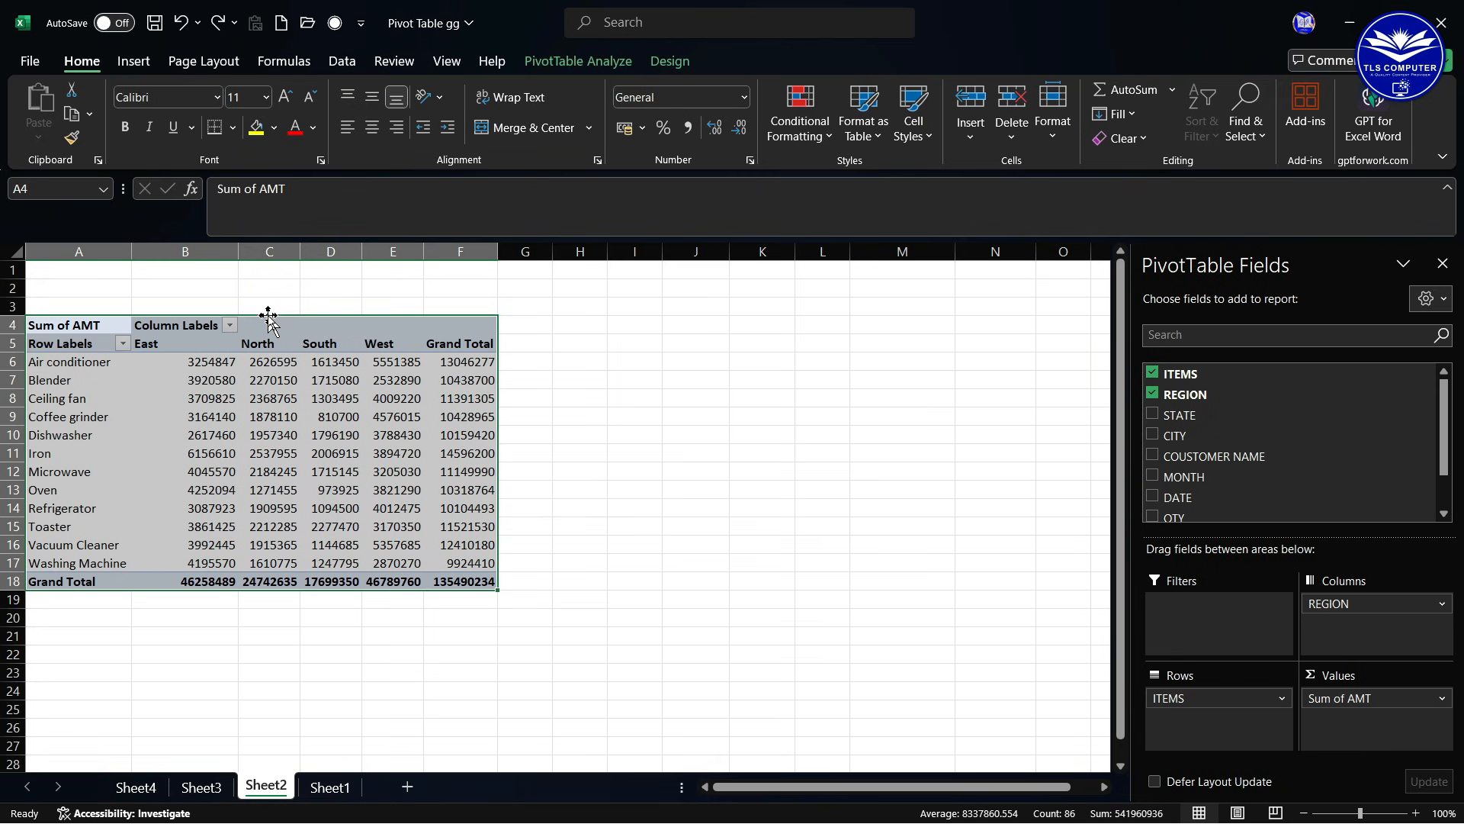
{"action": "left_click_drag", "start_coordinate": [274, 324], "coordinate": [263, 615]}
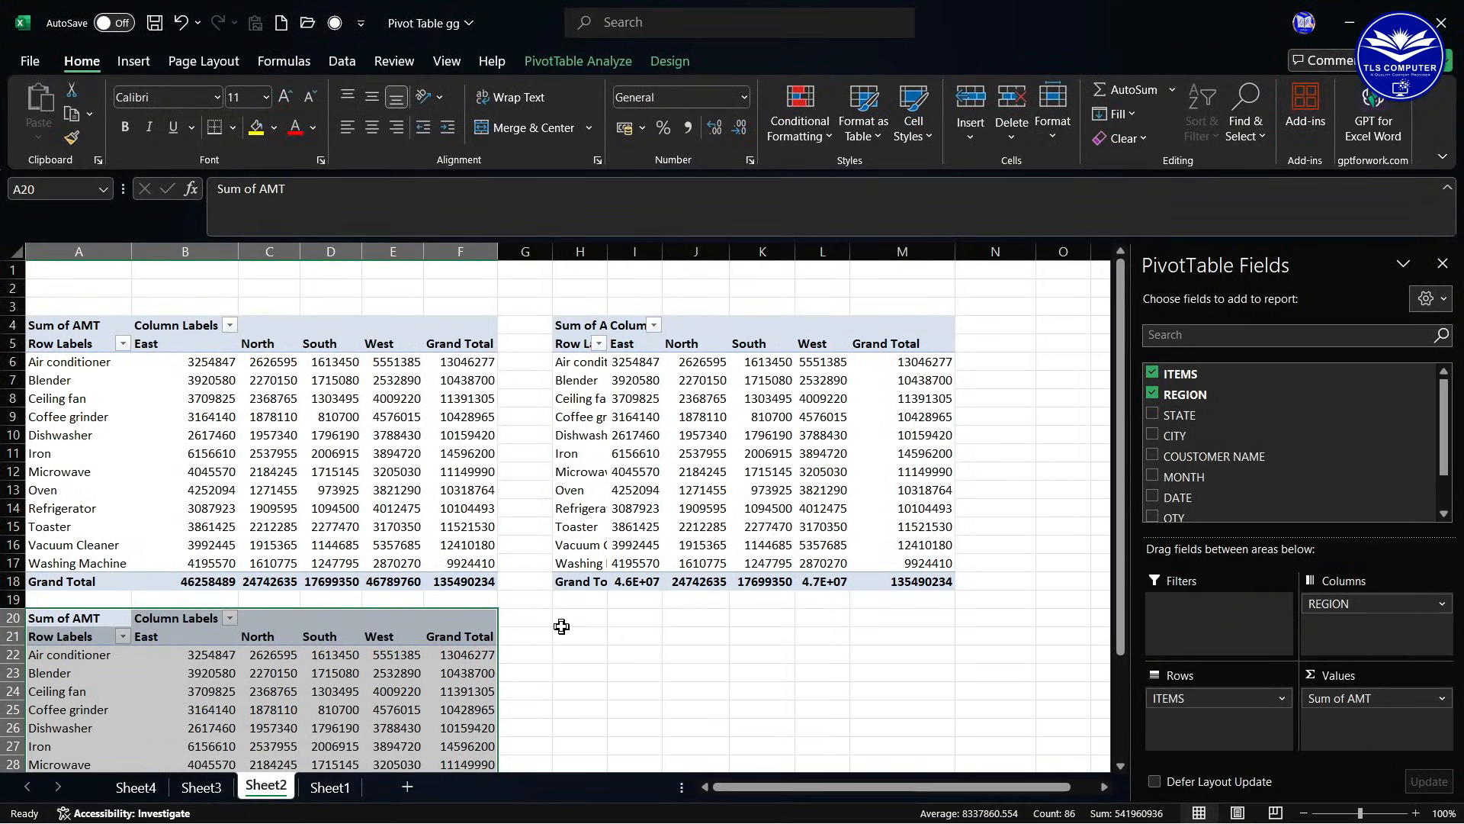
- AutoFit columns H to M so the widths suit the PivotTable copy at H4
{"action": "left_click_drag", "start_coordinate": [564, 251], "coordinate": [883, 248]}
{"action": "double_click", "coordinate": [850, 246]}
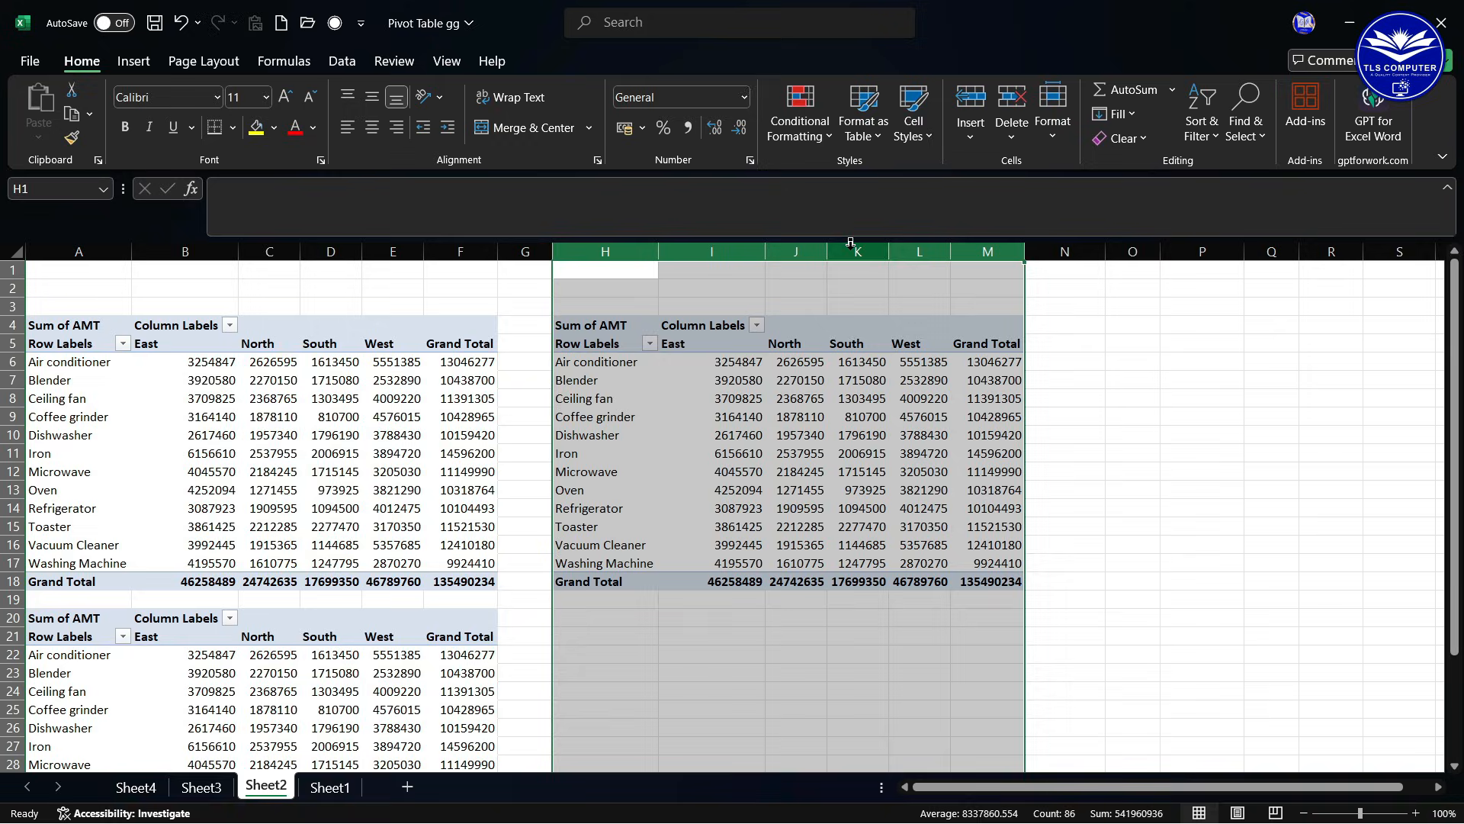
{"action": "left_click", "coordinate": [1121, 565]}
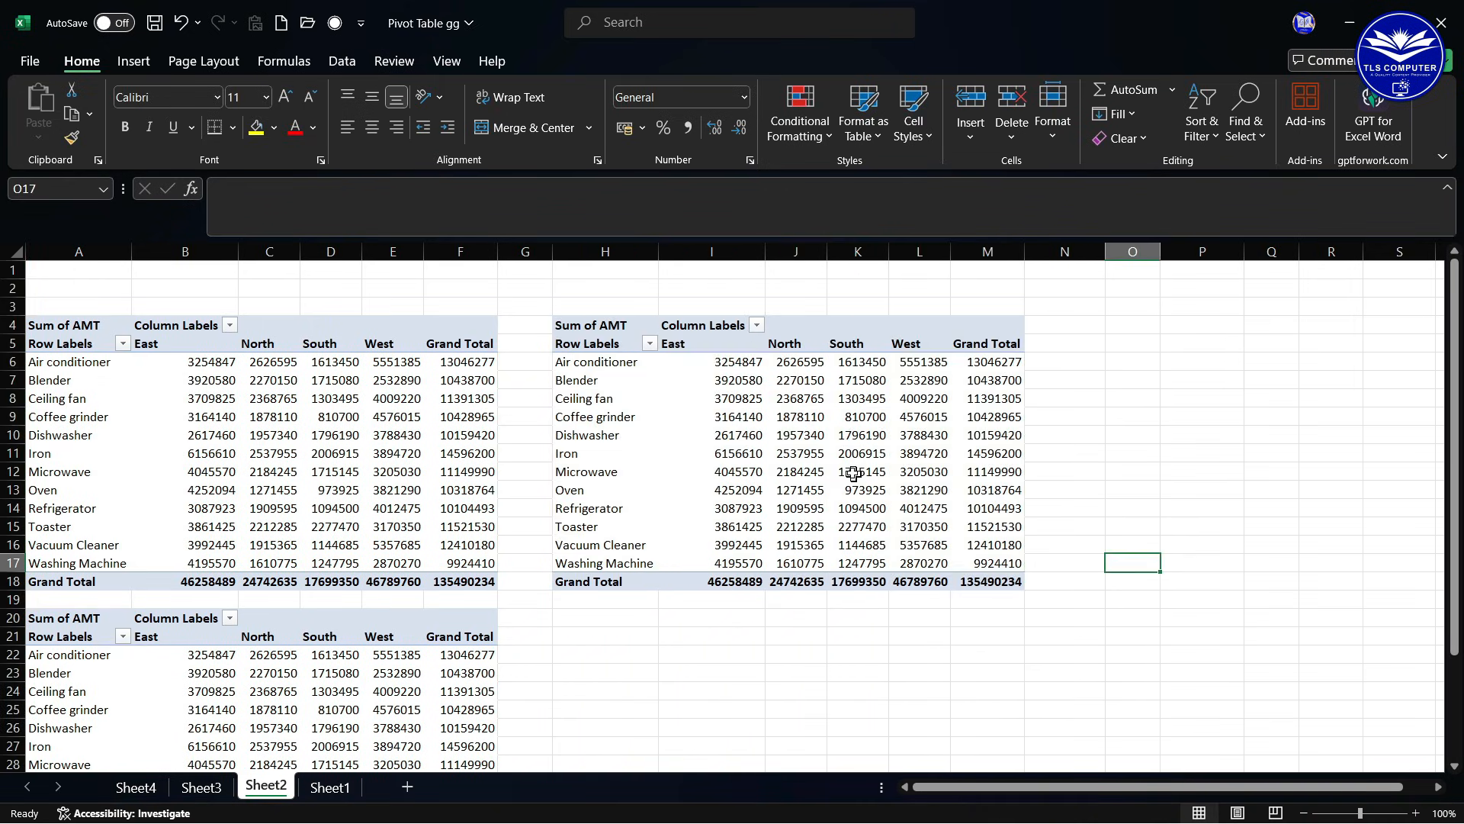
{"action": "left_click", "coordinate": [758, 412]}
{"action": "right_click", "coordinate": [750, 413]}
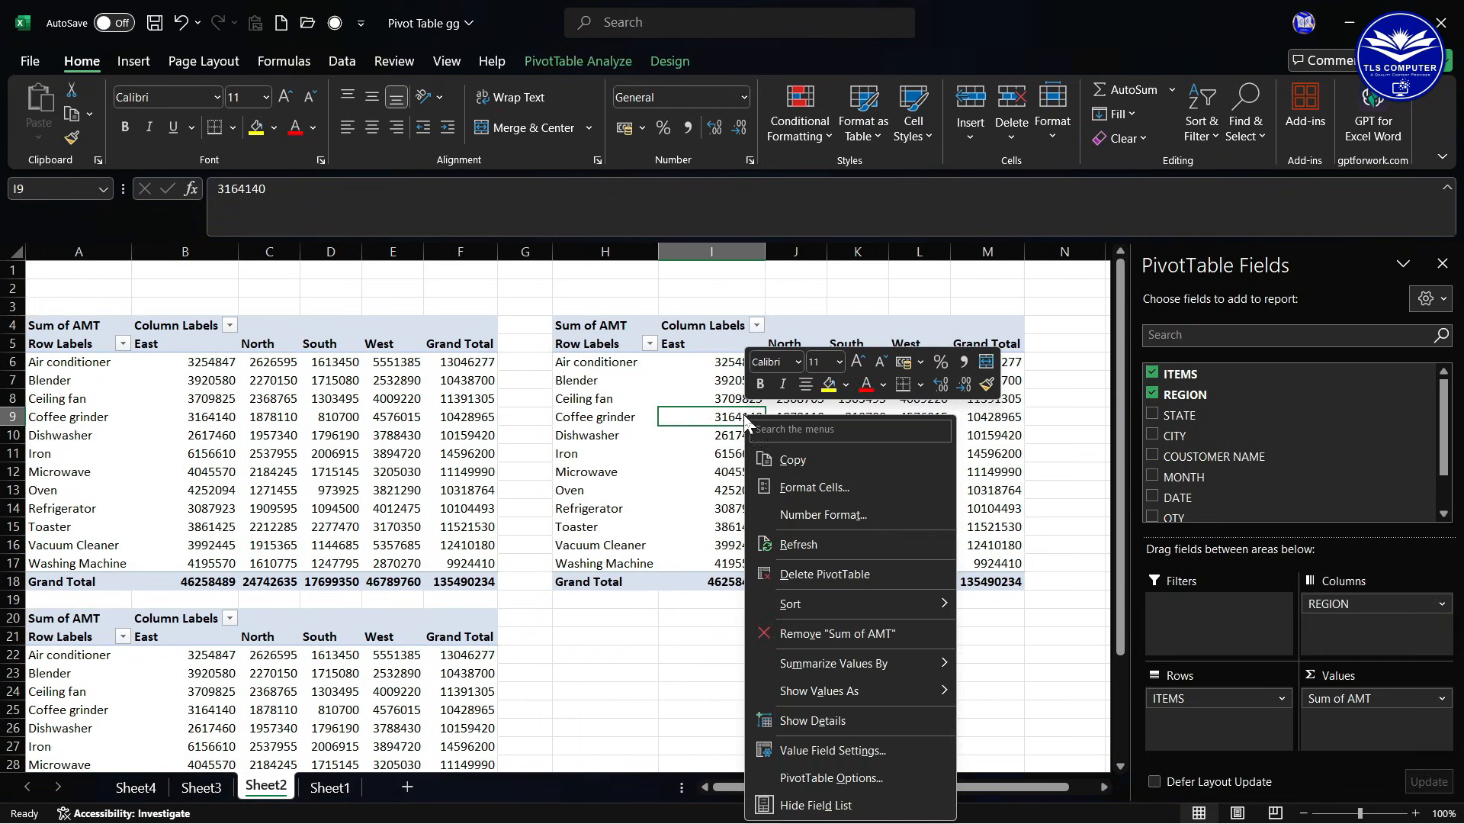
{"action": "mouse_move", "coordinate": [813, 691]}
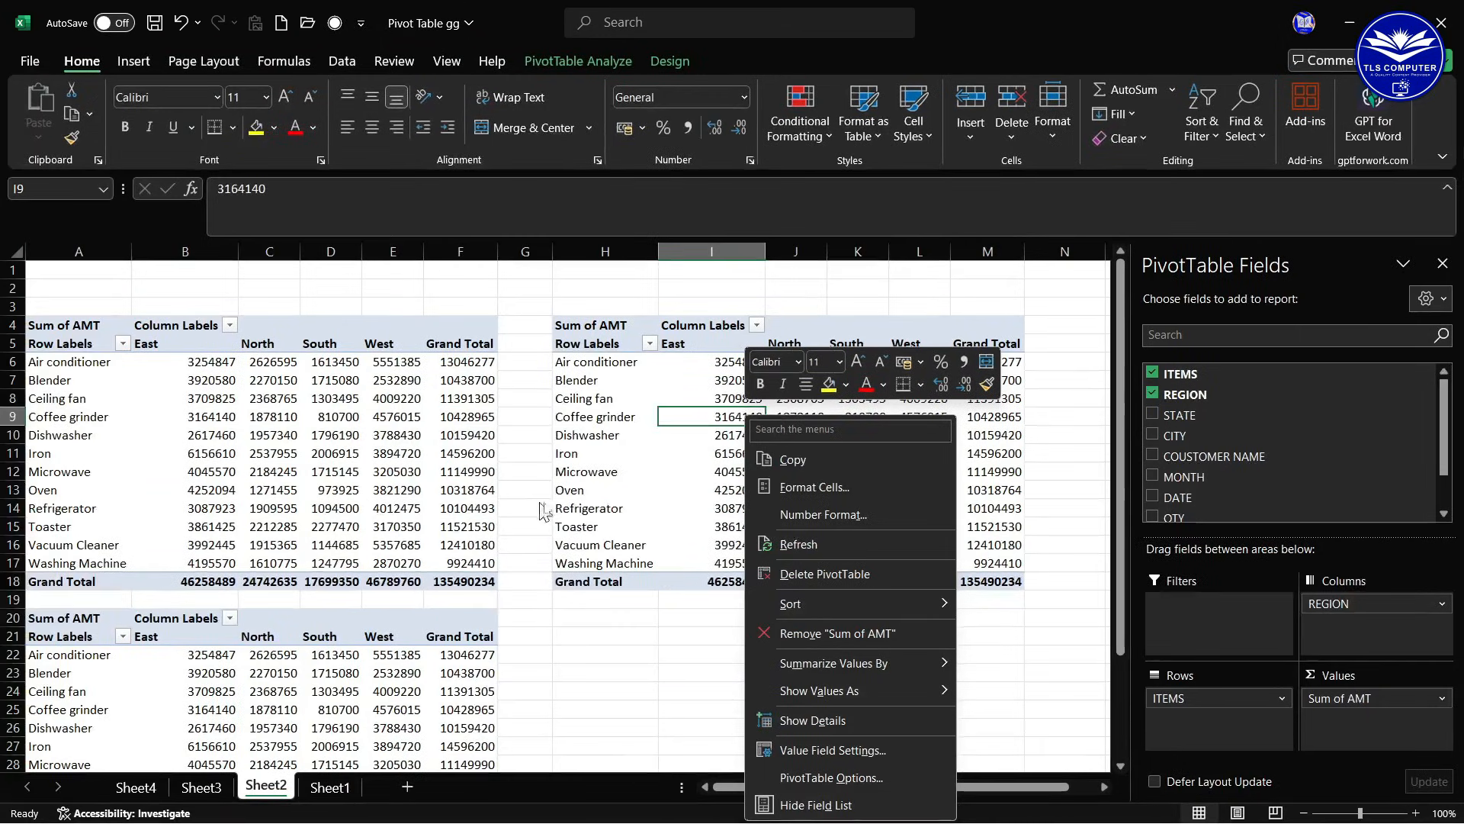
{"action": "key", "text": "Escape"}
- Examine the East column's amounts and each region's total in the Grand Total row of the PivotTable copy at H4
{"action": "left_click", "coordinate": [740, 581]}
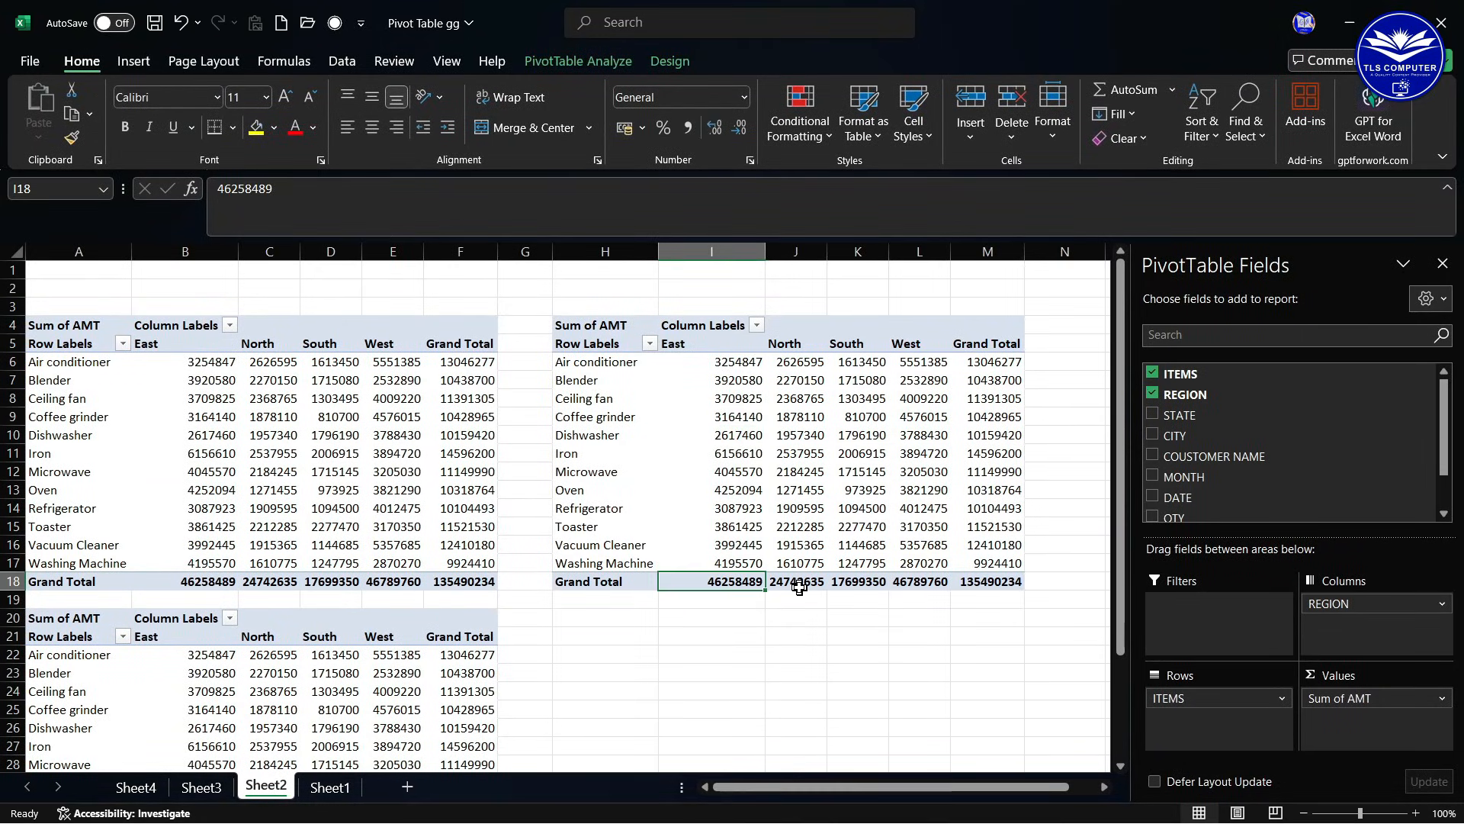
{"action": "left_click", "coordinate": [797, 582]}
{"action": "left_click", "coordinate": [846, 583]}
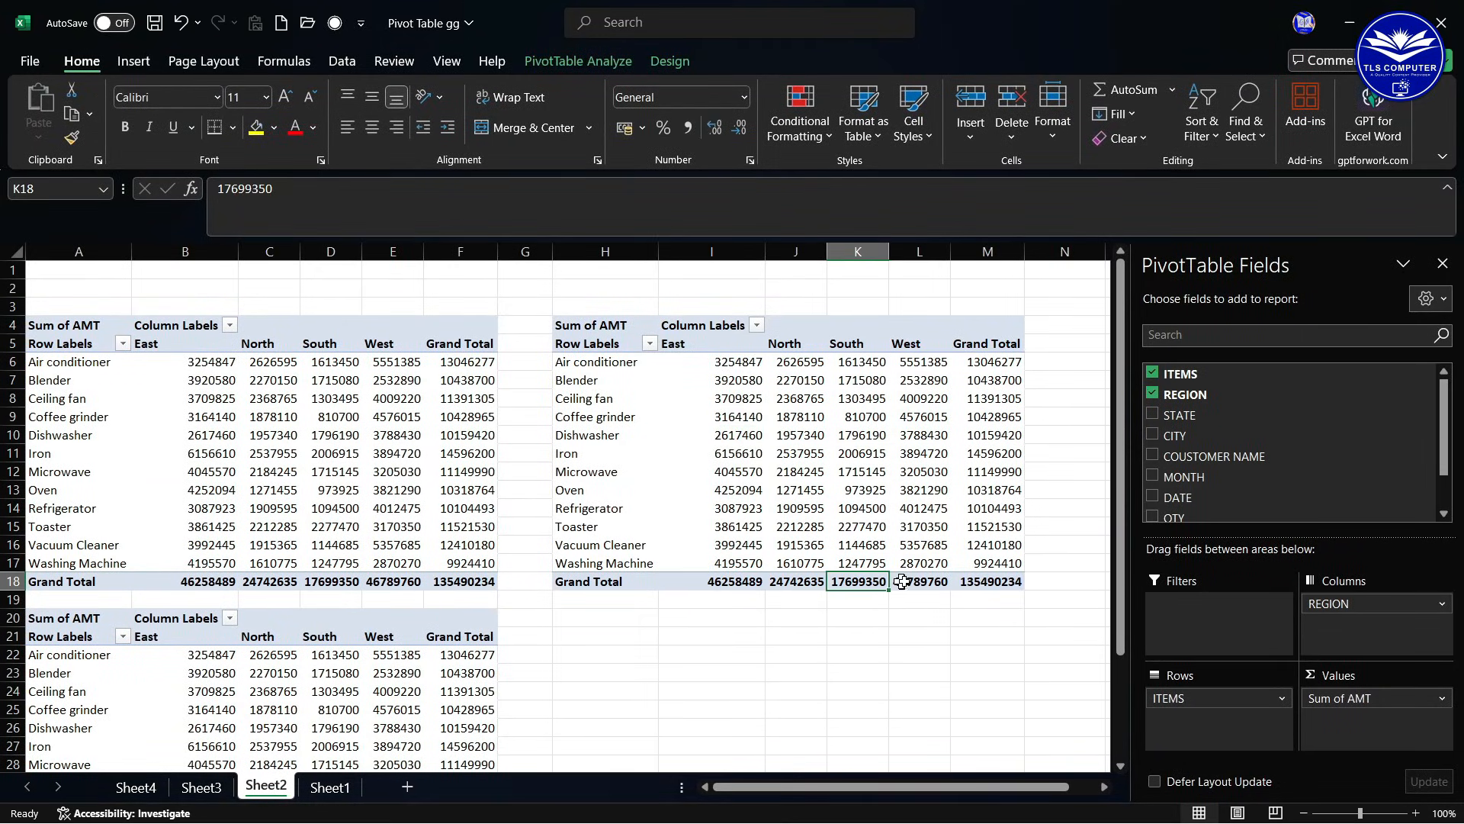
{"action": "left_click", "coordinate": [1008, 585]}
{"action": "left_click_drag", "start_coordinate": [736, 362], "coordinate": [742, 571]}
{"action": "left_click", "coordinate": [741, 581]}
{"action": "left_click", "coordinate": [793, 581]}
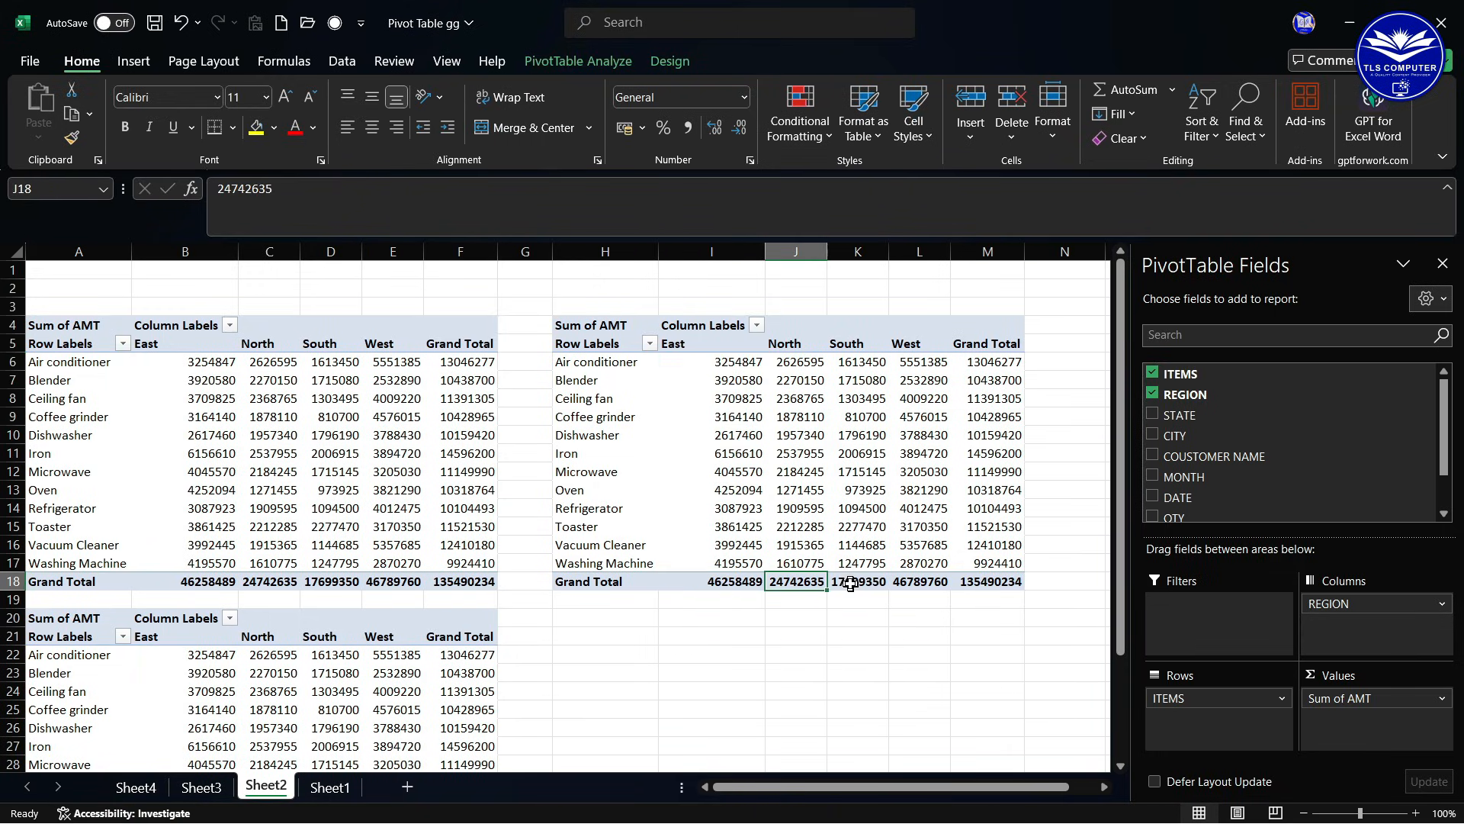
{"action": "left_click", "coordinate": [859, 581]}
{"action": "left_click", "coordinate": [915, 581]}
{"action": "left_click", "coordinate": [956, 581]}
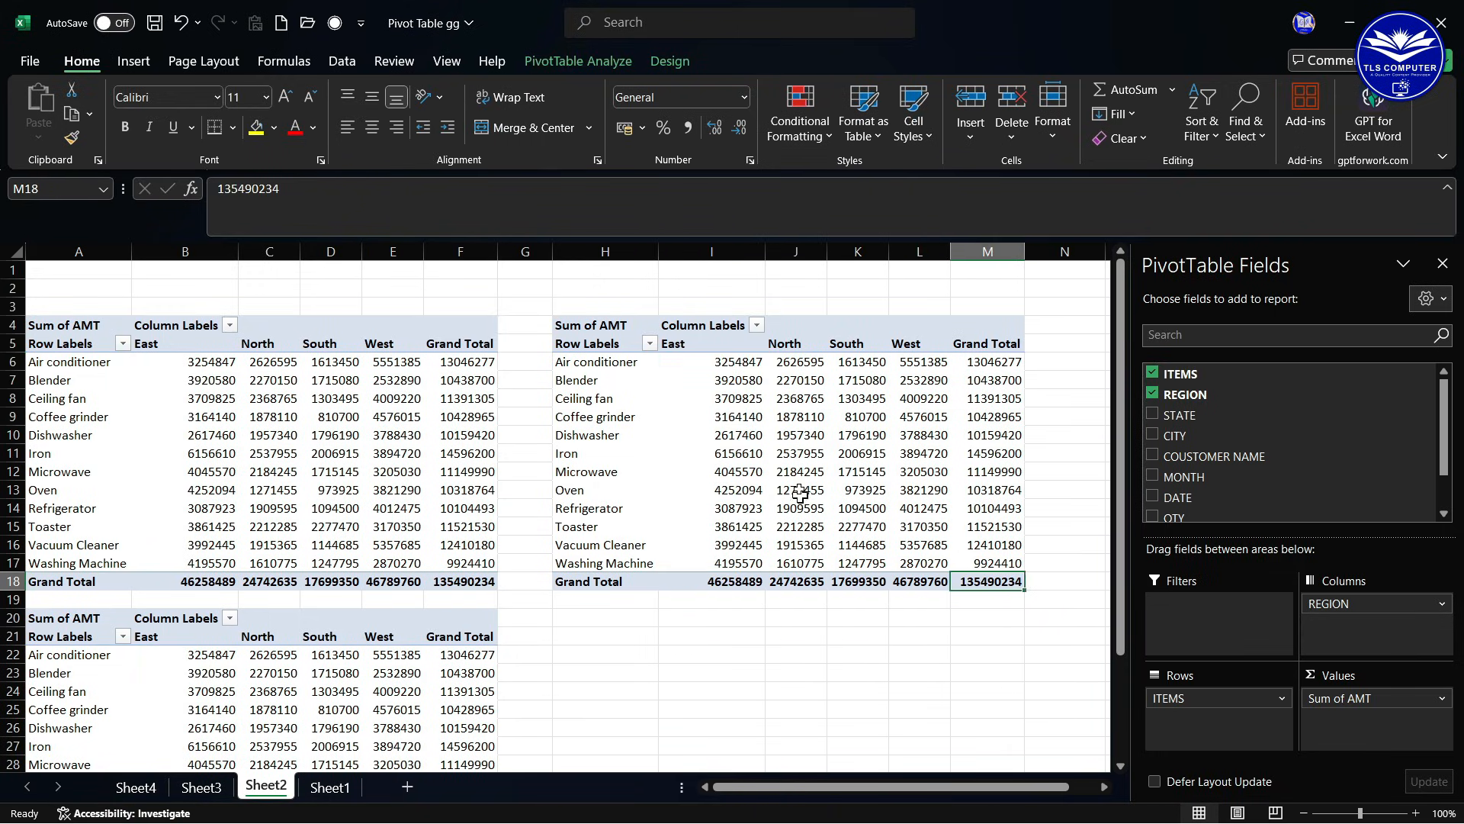
- Show the Sum of AMT values in the PivotTable copy at H4 as % of Column Total
{"action": "right_click", "coordinate": [751, 434]}
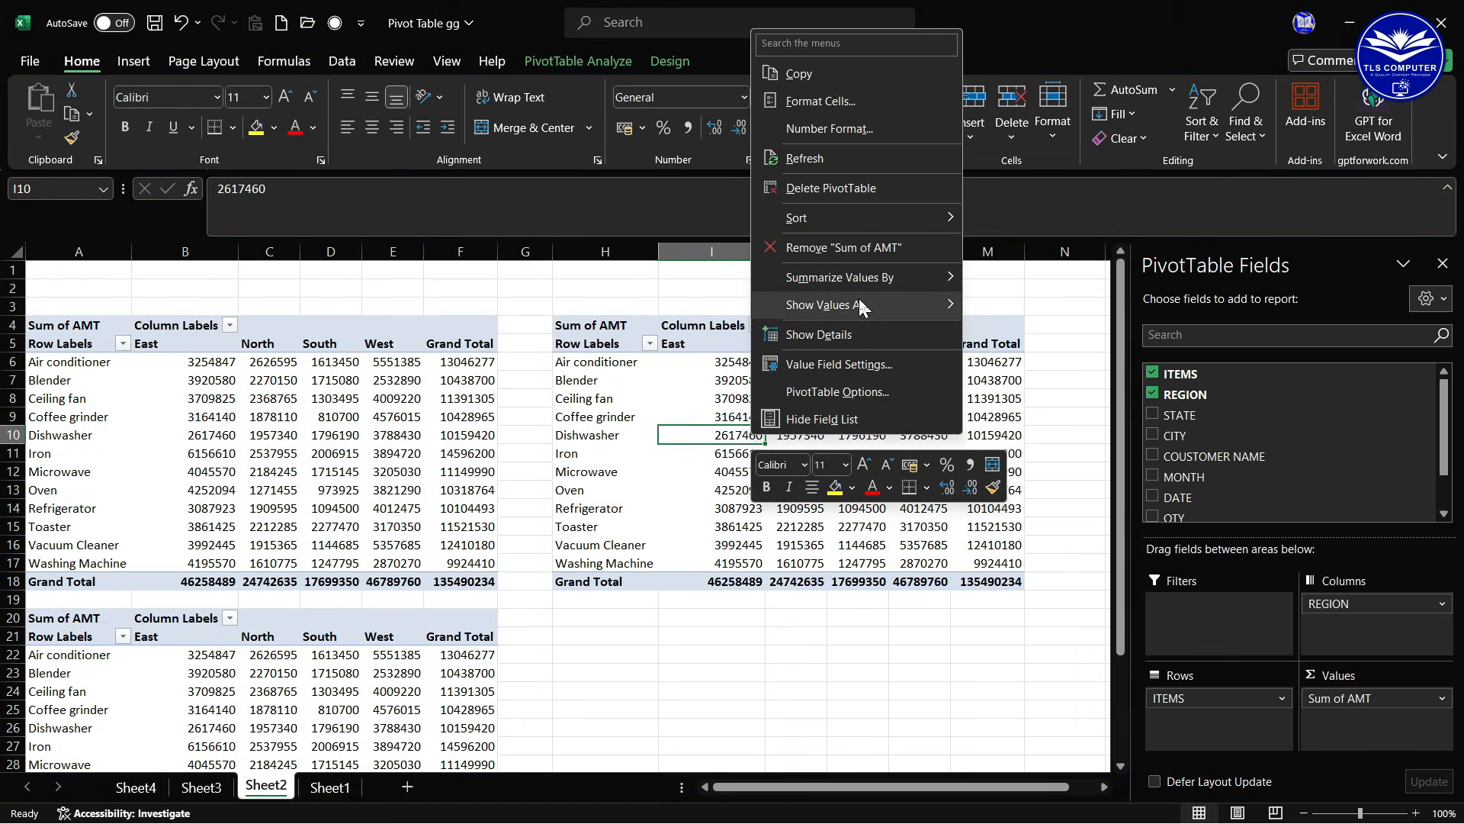
{"action": "mouse_move", "coordinate": [862, 305]}
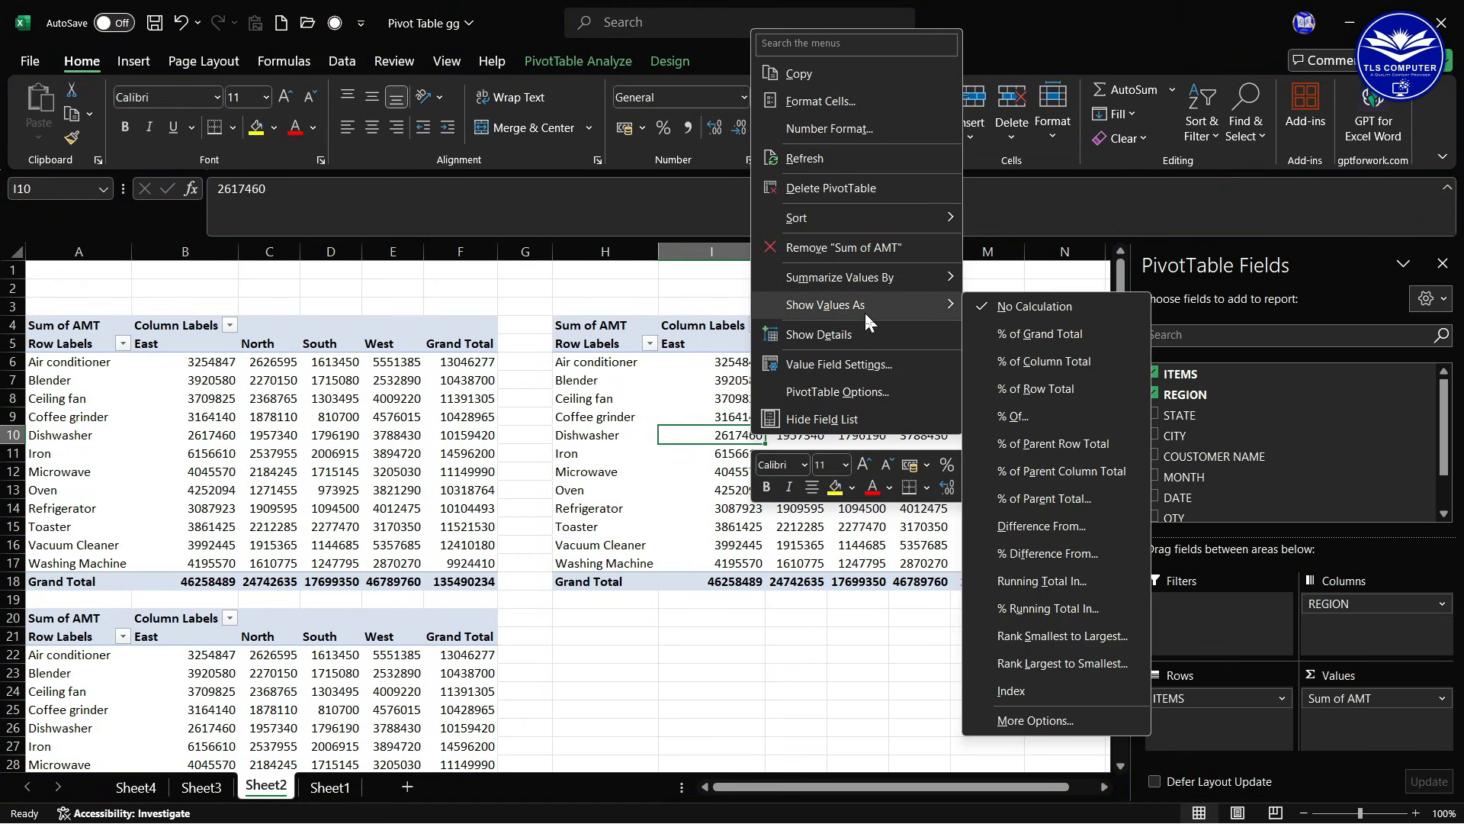
{"action": "left_click", "coordinate": [1031, 360]}
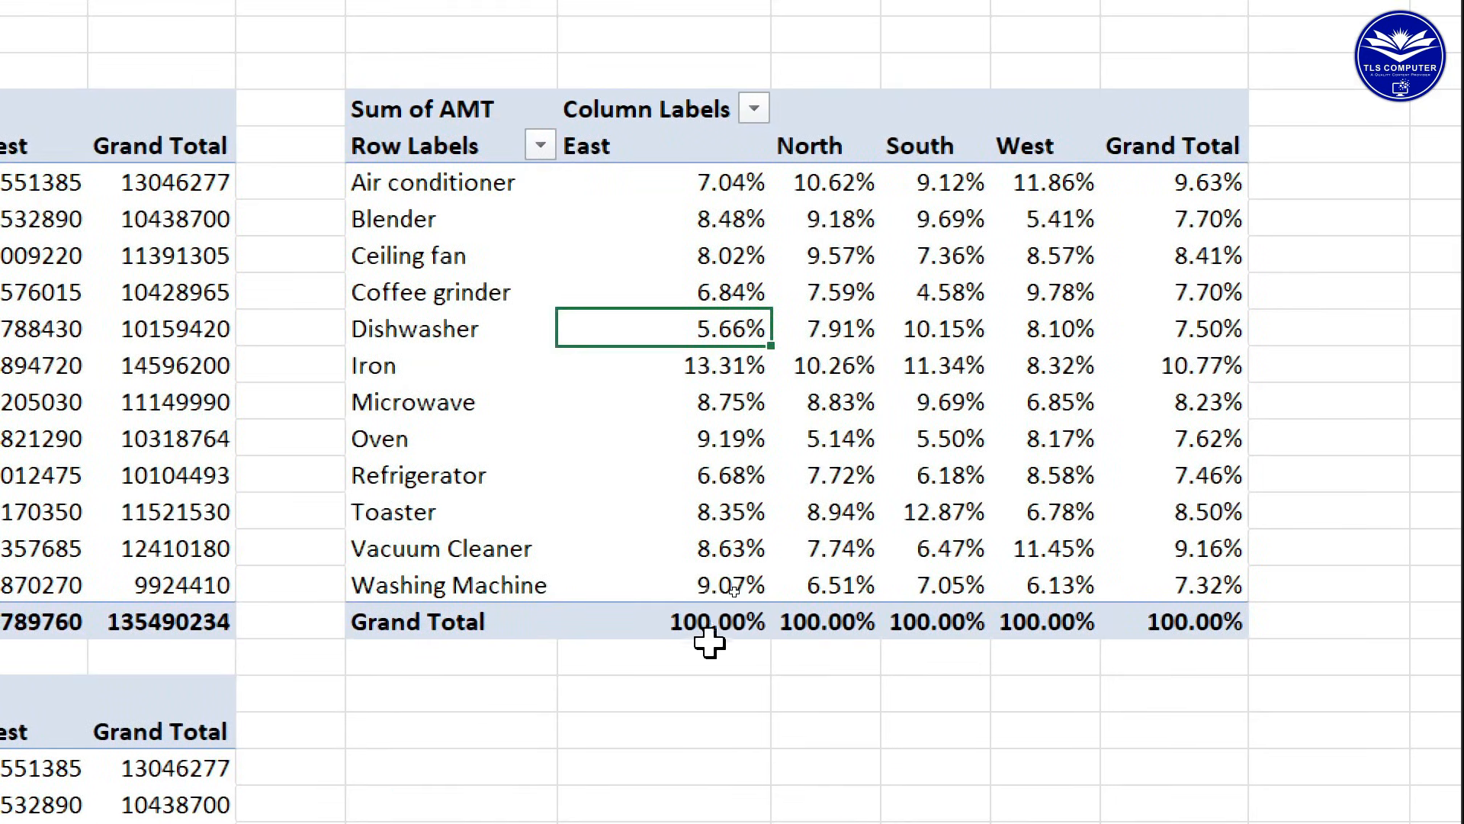
- Check the column percentages in the Grand Total row for every region, and the East column's item shares
{"action": "left_click", "coordinate": [736, 577]}
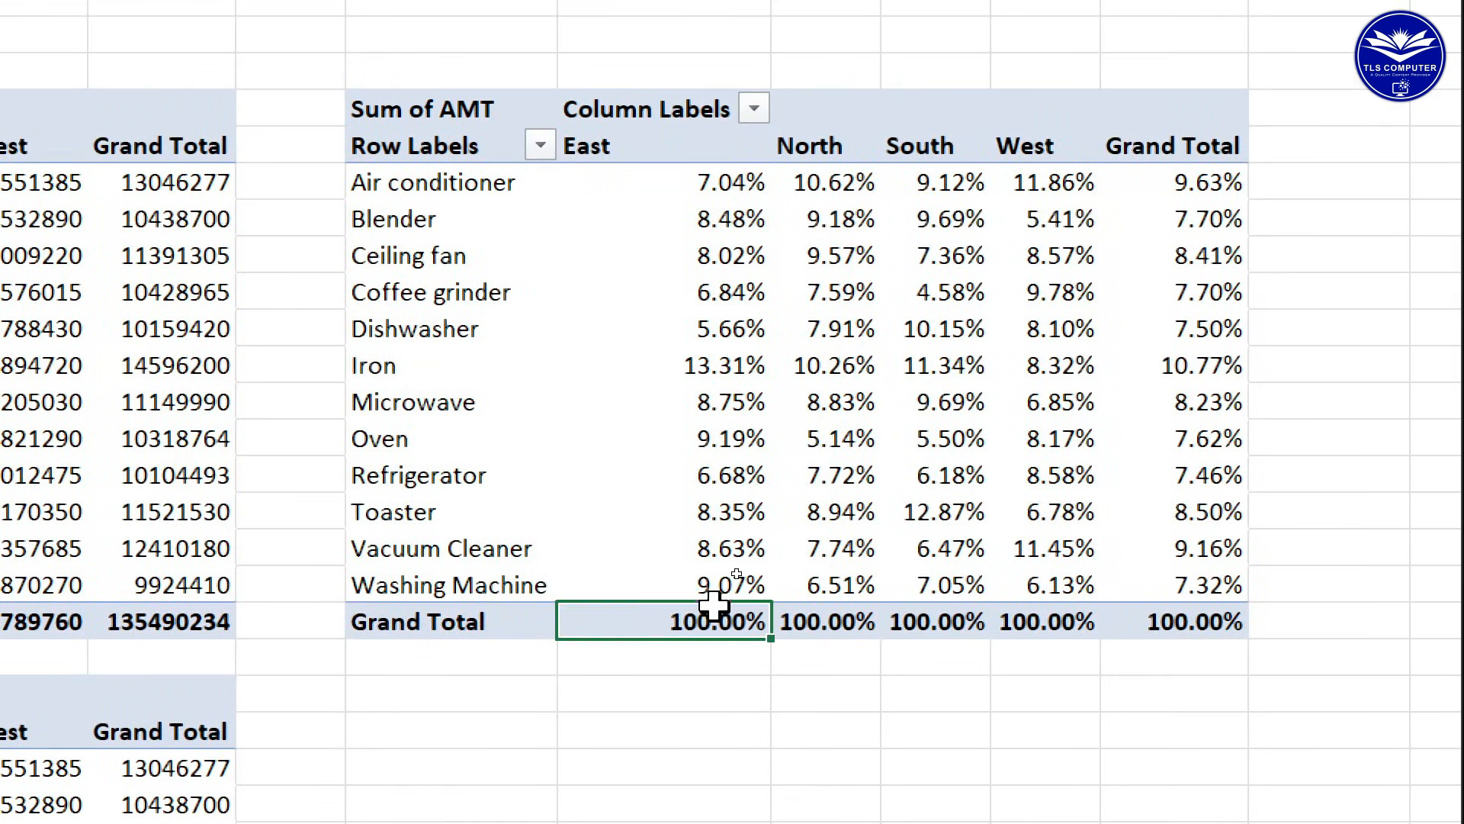
{"action": "left_click", "coordinate": [841, 623]}
{"action": "left_click", "coordinate": [934, 624]}
{"action": "left_click", "coordinate": [1050, 623]}
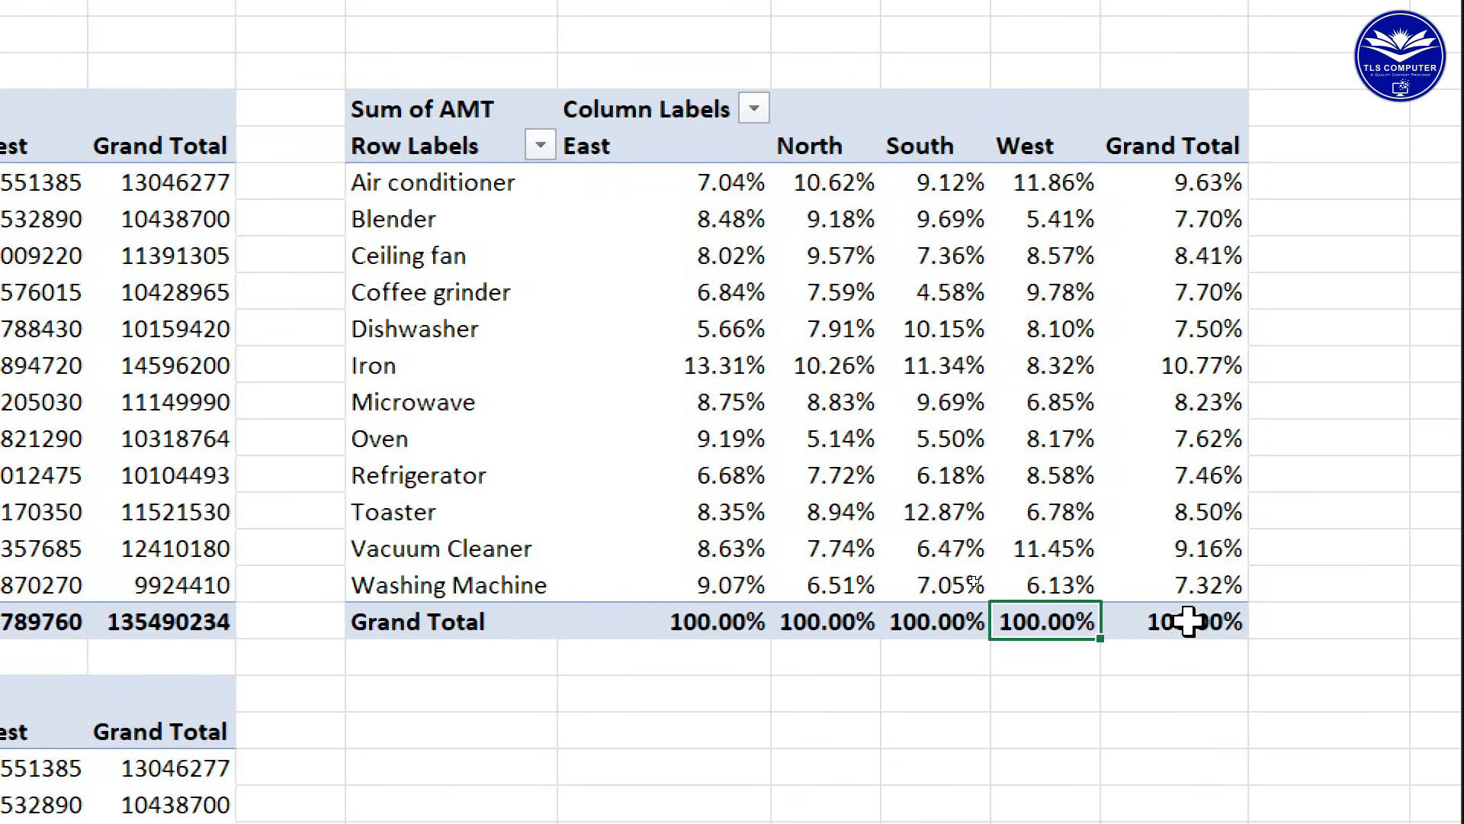
{"action": "left_click", "coordinate": [1188, 622]}
{"action": "left_click_drag", "start_coordinate": [705, 621], "coordinate": [712, 294]}
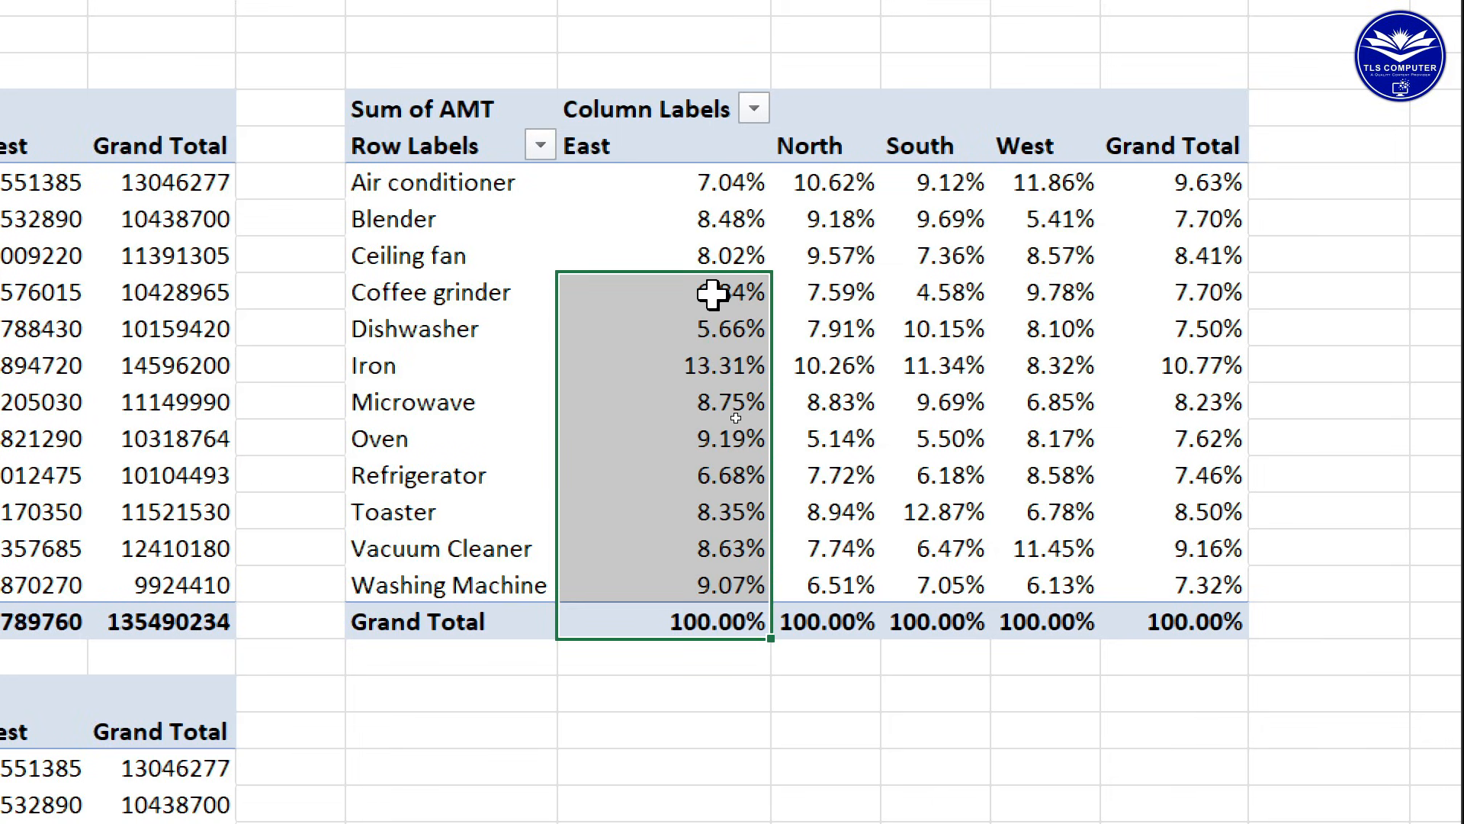
- Check East's grand total in the PivotTable copy at H4 and each item's total in the Grand Total column of the copy at A20
{"action": "left_click", "coordinate": [691, 622]}
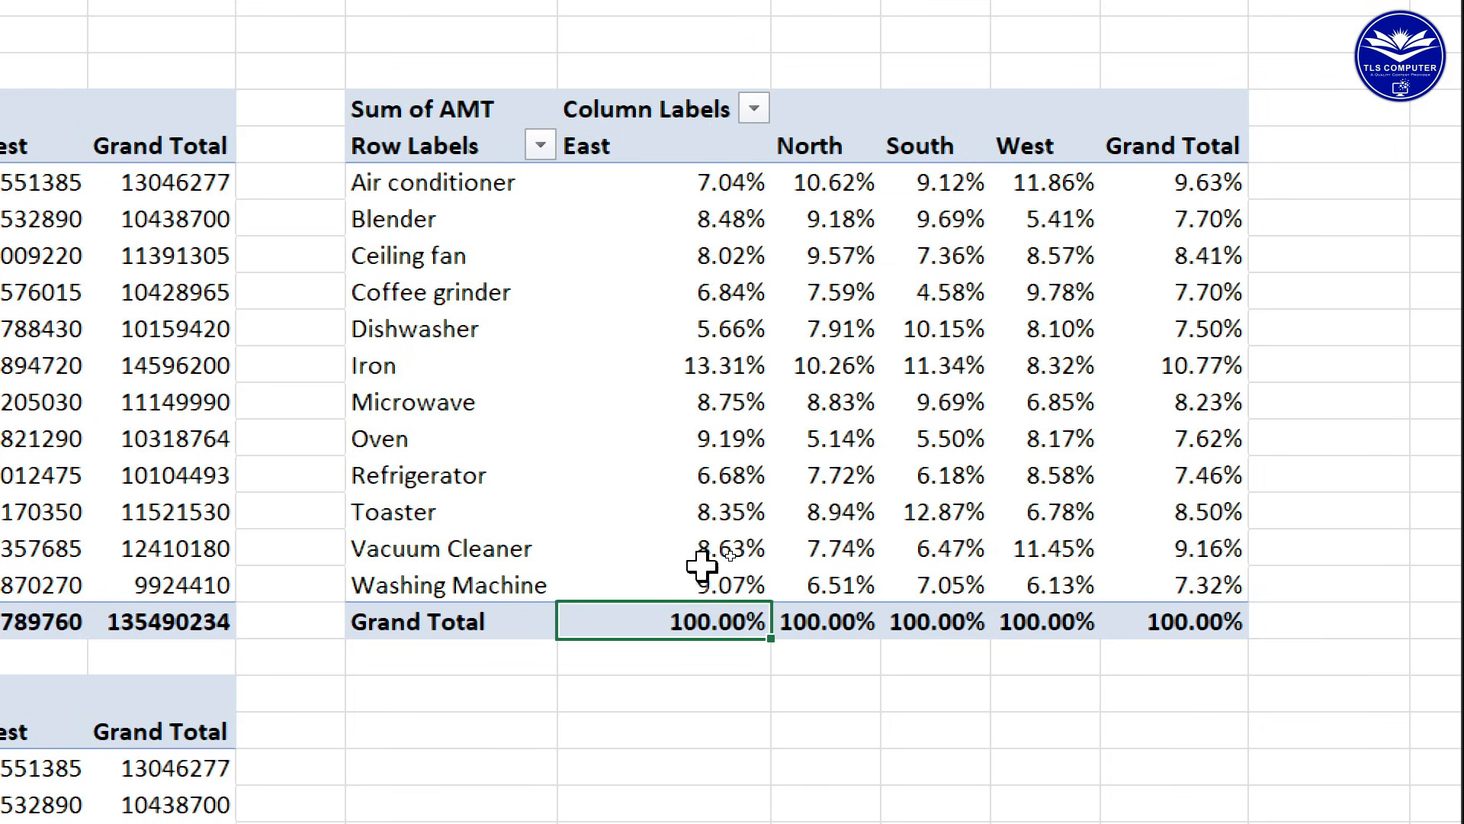
{"action": "mouse_move", "coordinate": [728, 623]}
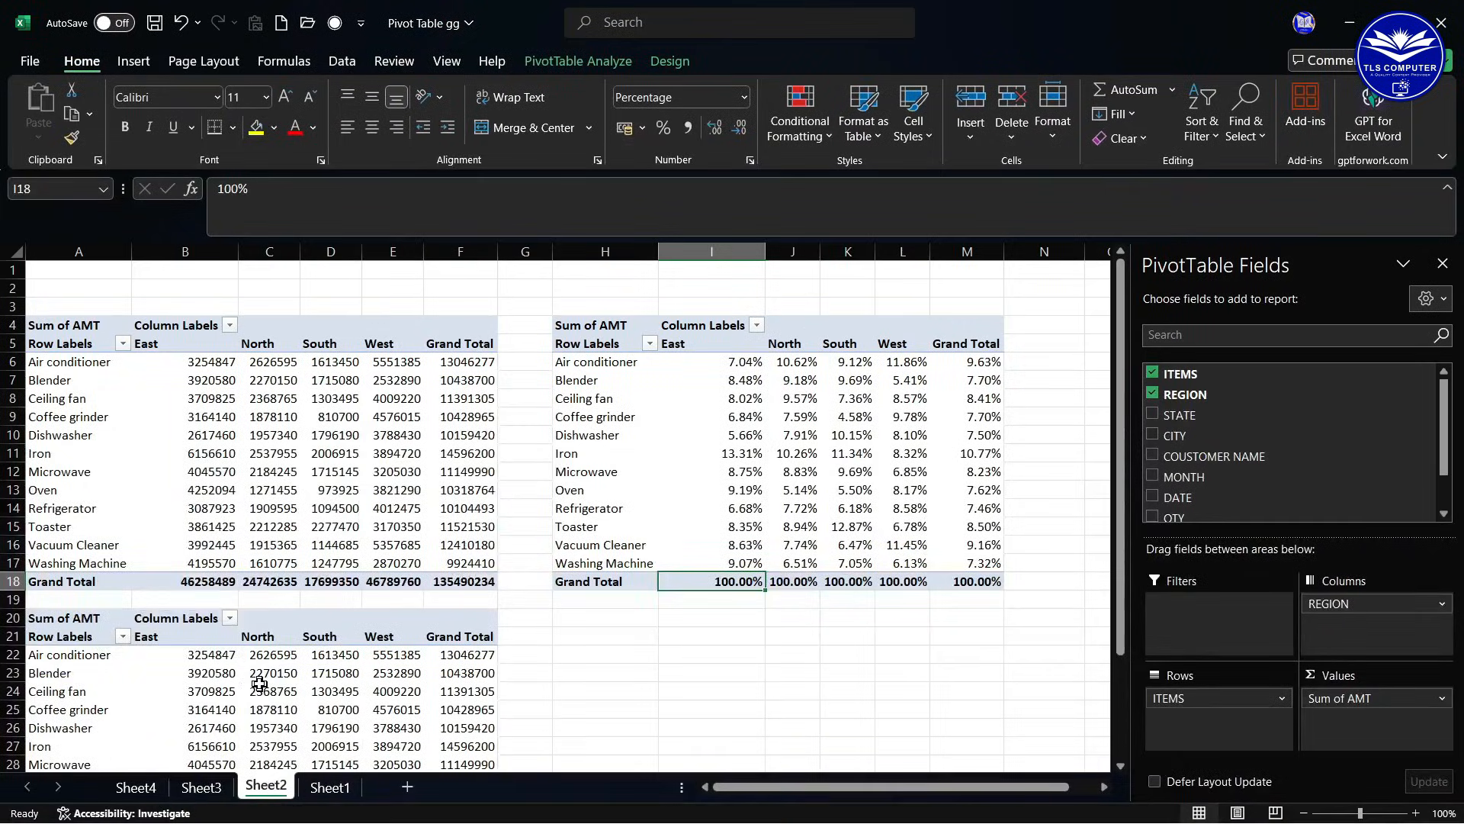
{"action": "scroll", "coordinate": [228, 655], "scroll_direction": "down", "scroll_amount": 4}
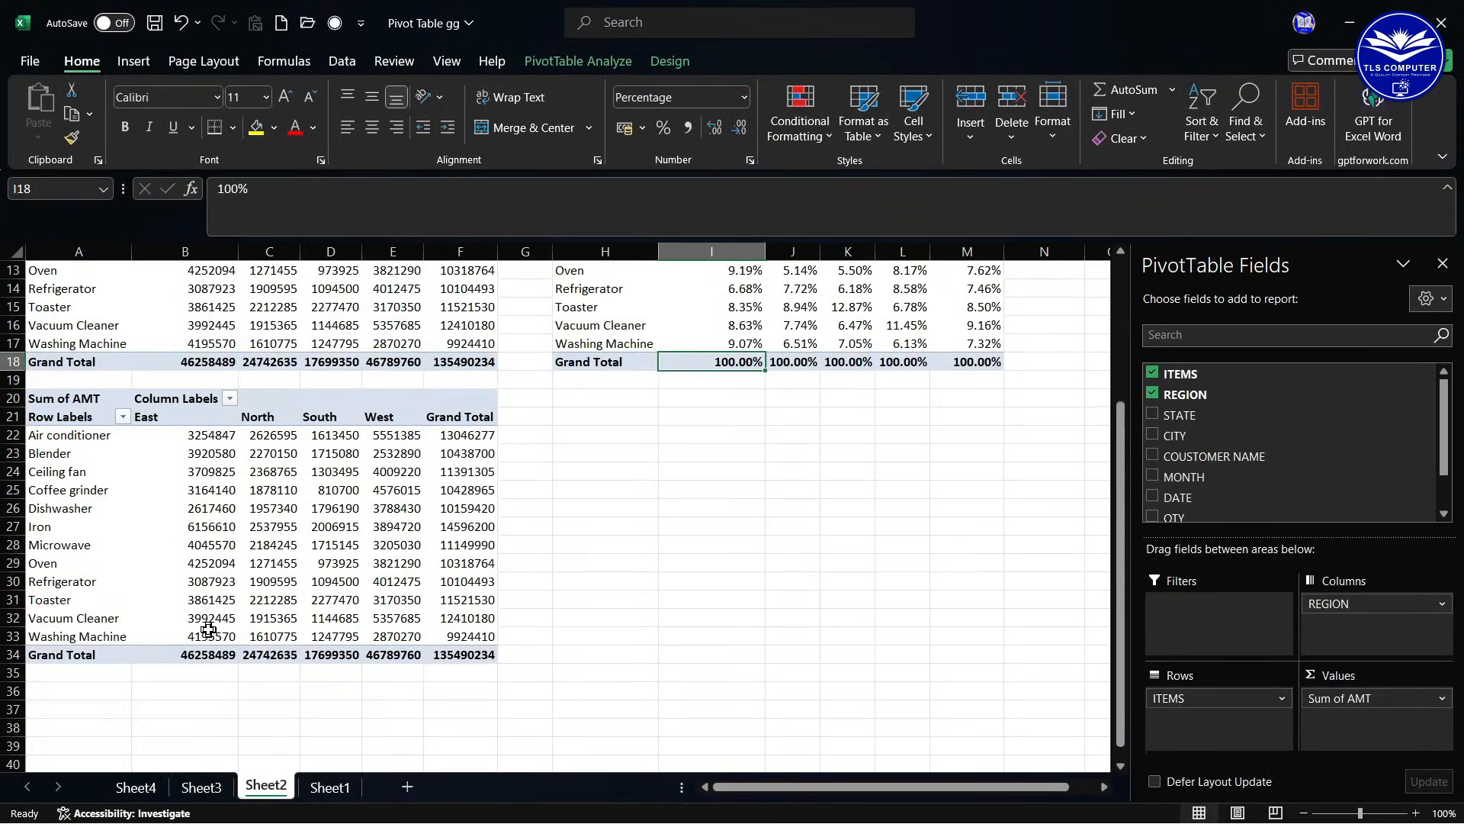
{"action": "scroll", "coordinate": [207, 618], "scroll_direction": "up", "scroll_amount": 1}
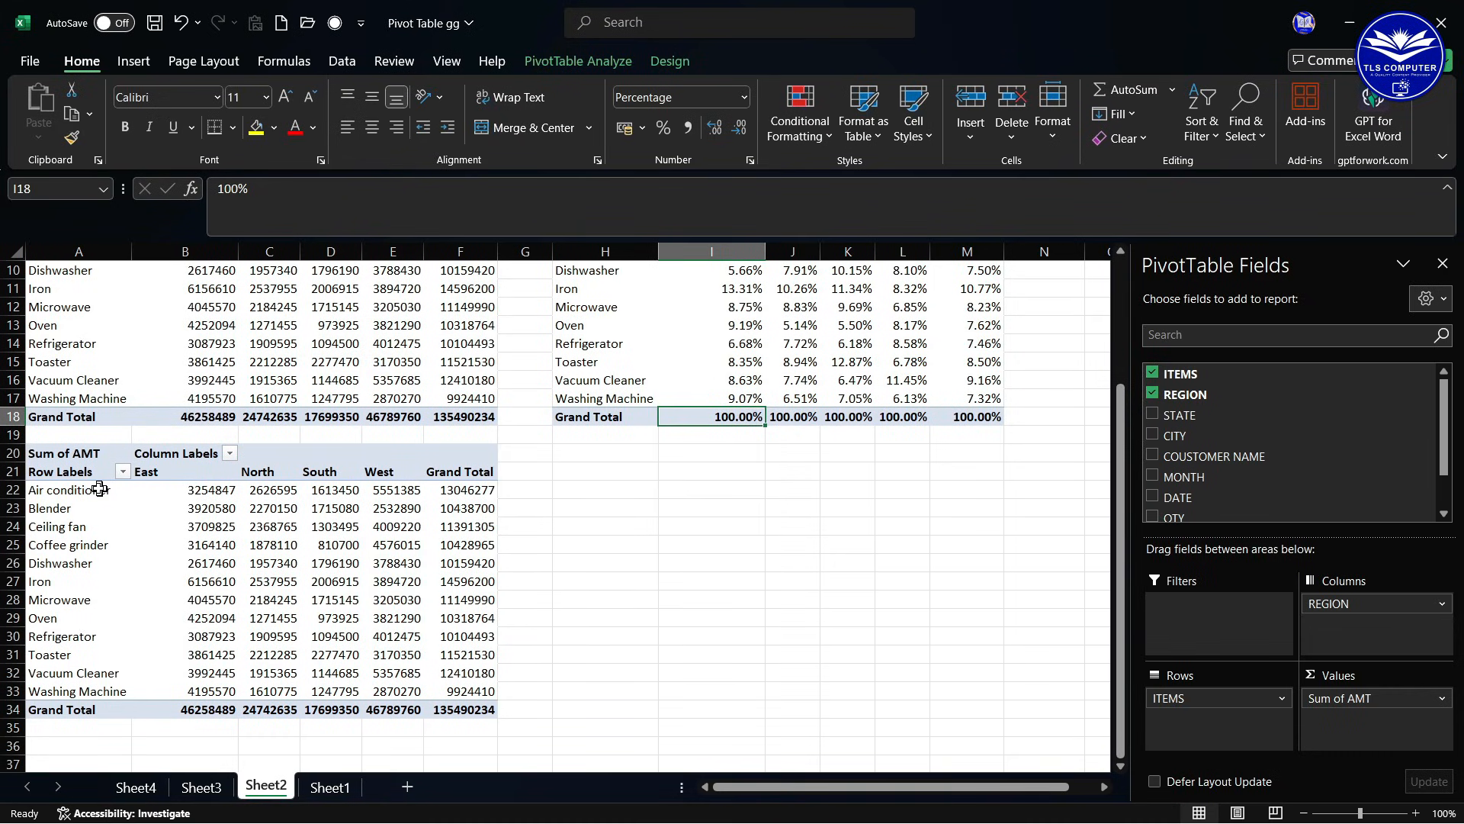
{"action": "left_click", "coordinate": [435, 491]}
{"action": "left_click", "coordinate": [467, 508]}
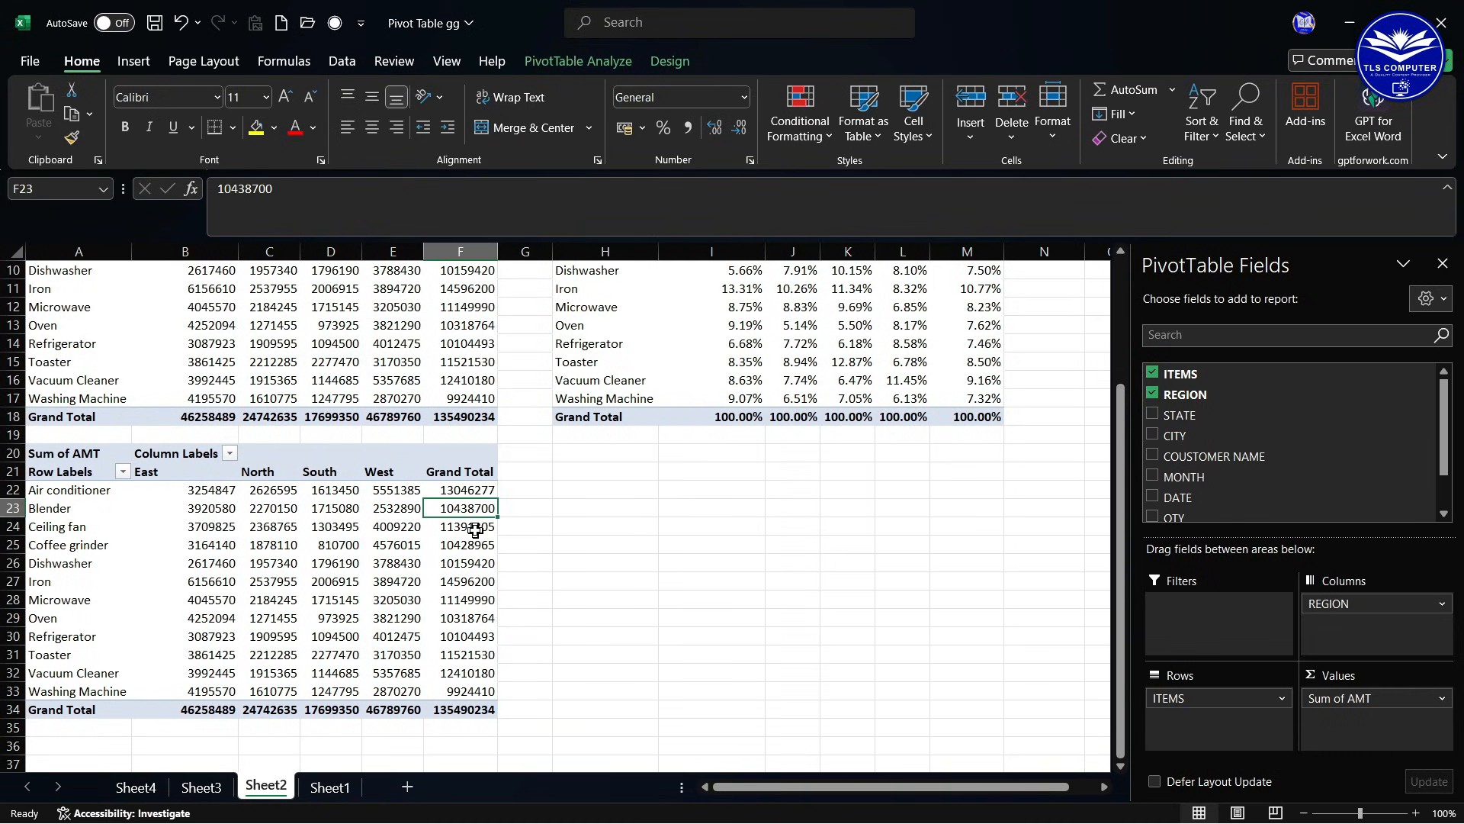
{"action": "left_click", "coordinate": [473, 526]}
{"action": "left_click", "coordinate": [471, 544]}
{"action": "left_click", "coordinate": [471, 563]}
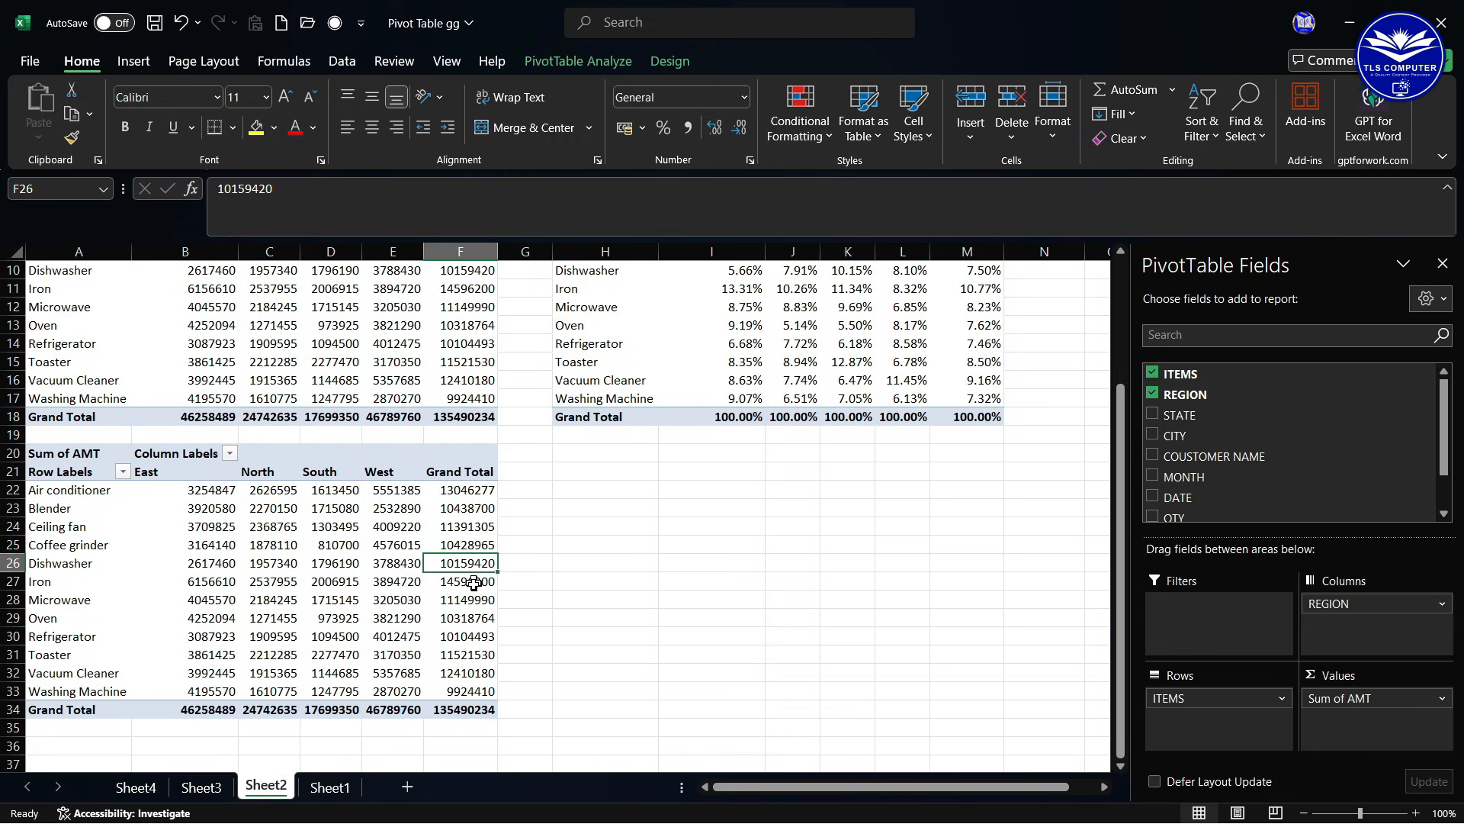
{"action": "left_click", "coordinate": [473, 599]}
{"action": "key", "text": "Down"}
{"action": "key", "text": "Down"}
{"action": "key", "text": "Down"}
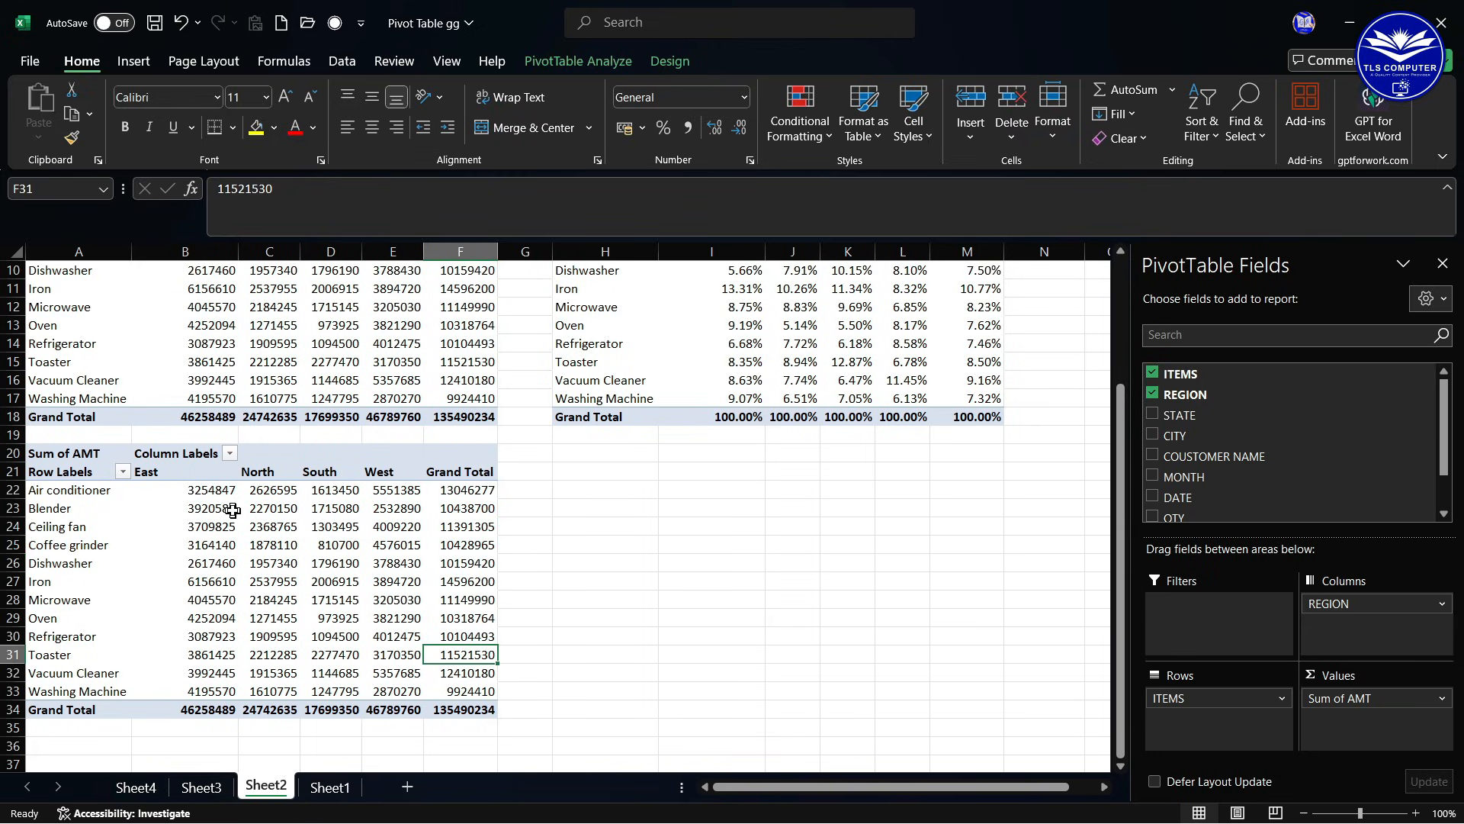
- Show the Sum of AMT values in the PivotTable copy at A20 as % of Row Total
{"action": "left_click_drag", "start_coordinate": [187, 493], "coordinate": [336, 582]}
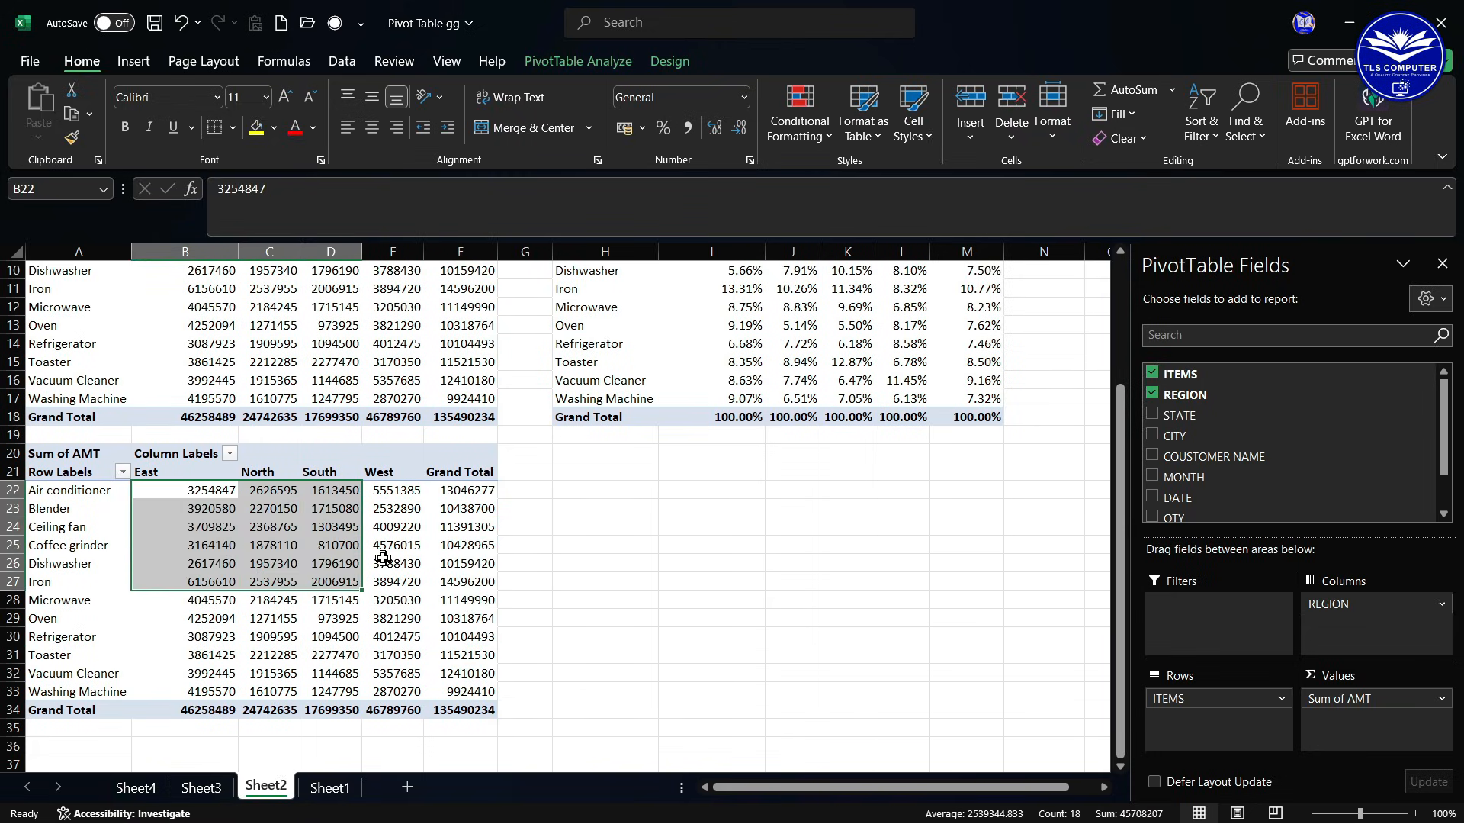
{"action": "left_click", "coordinate": [383, 557]}
{"action": "right_click", "coordinate": [381, 544]}
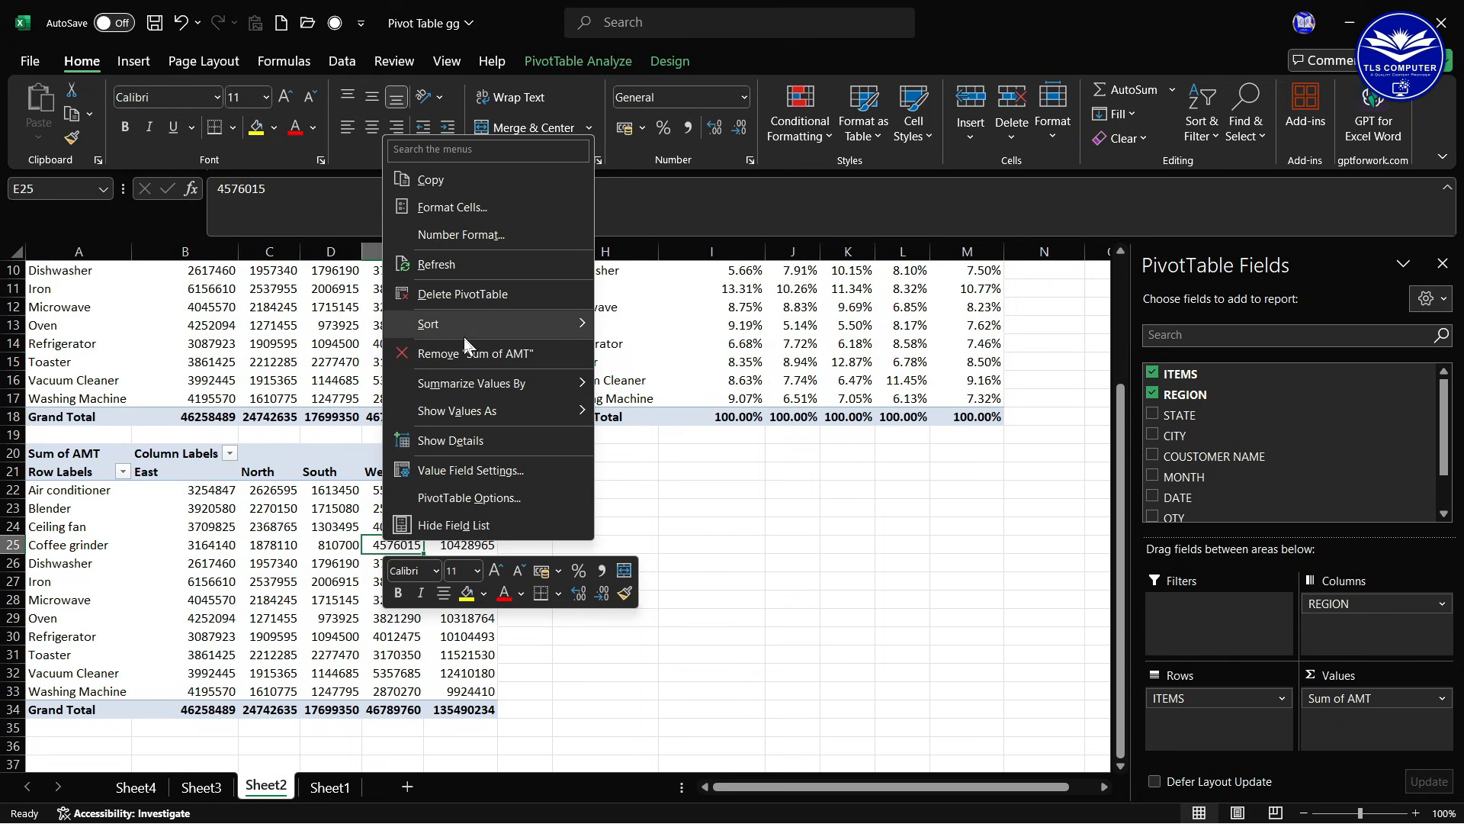
{"action": "mouse_move", "coordinate": [491, 415]}
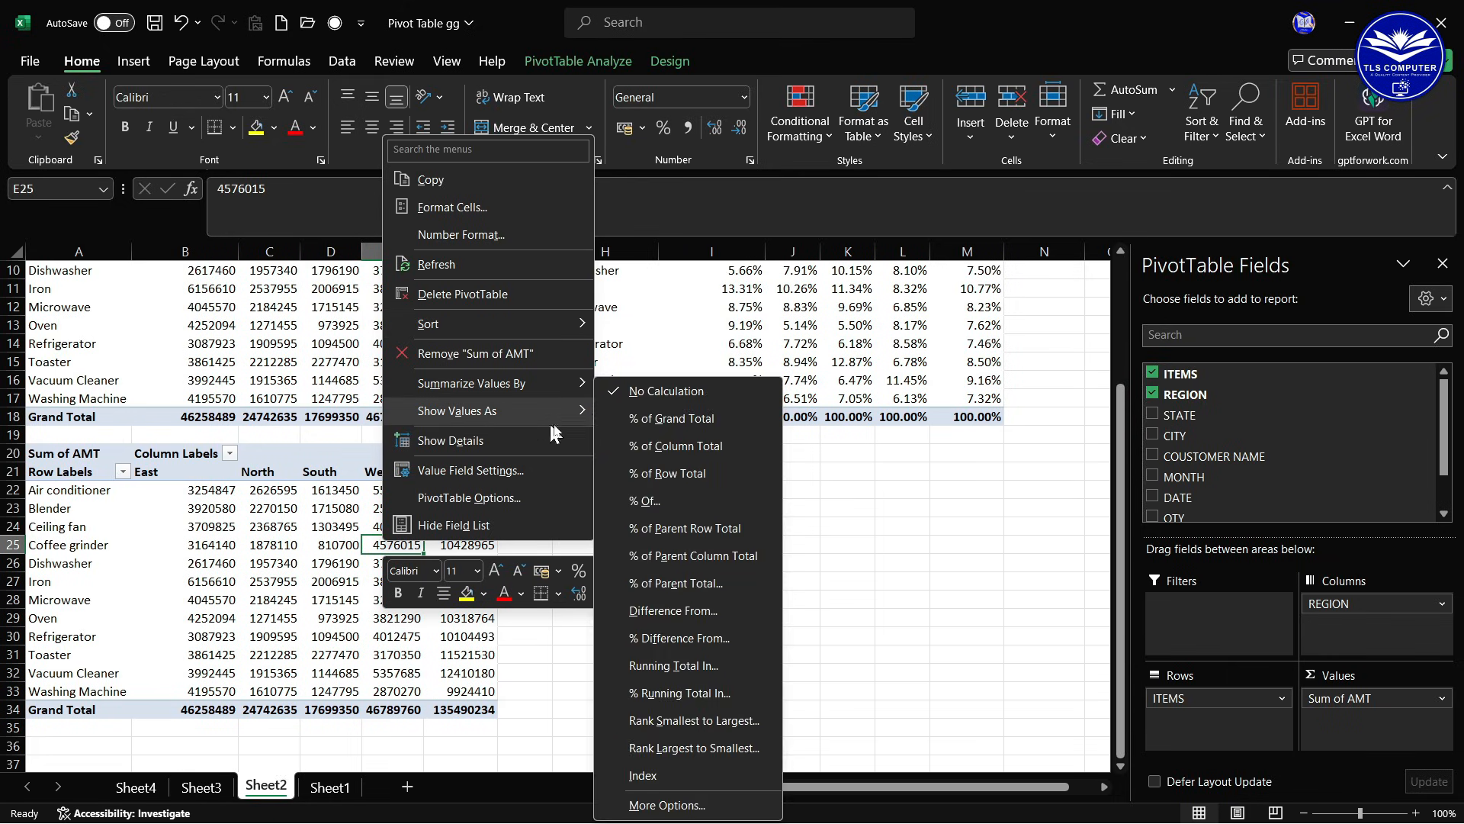
{"action": "left_click", "coordinate": [671, 473]}
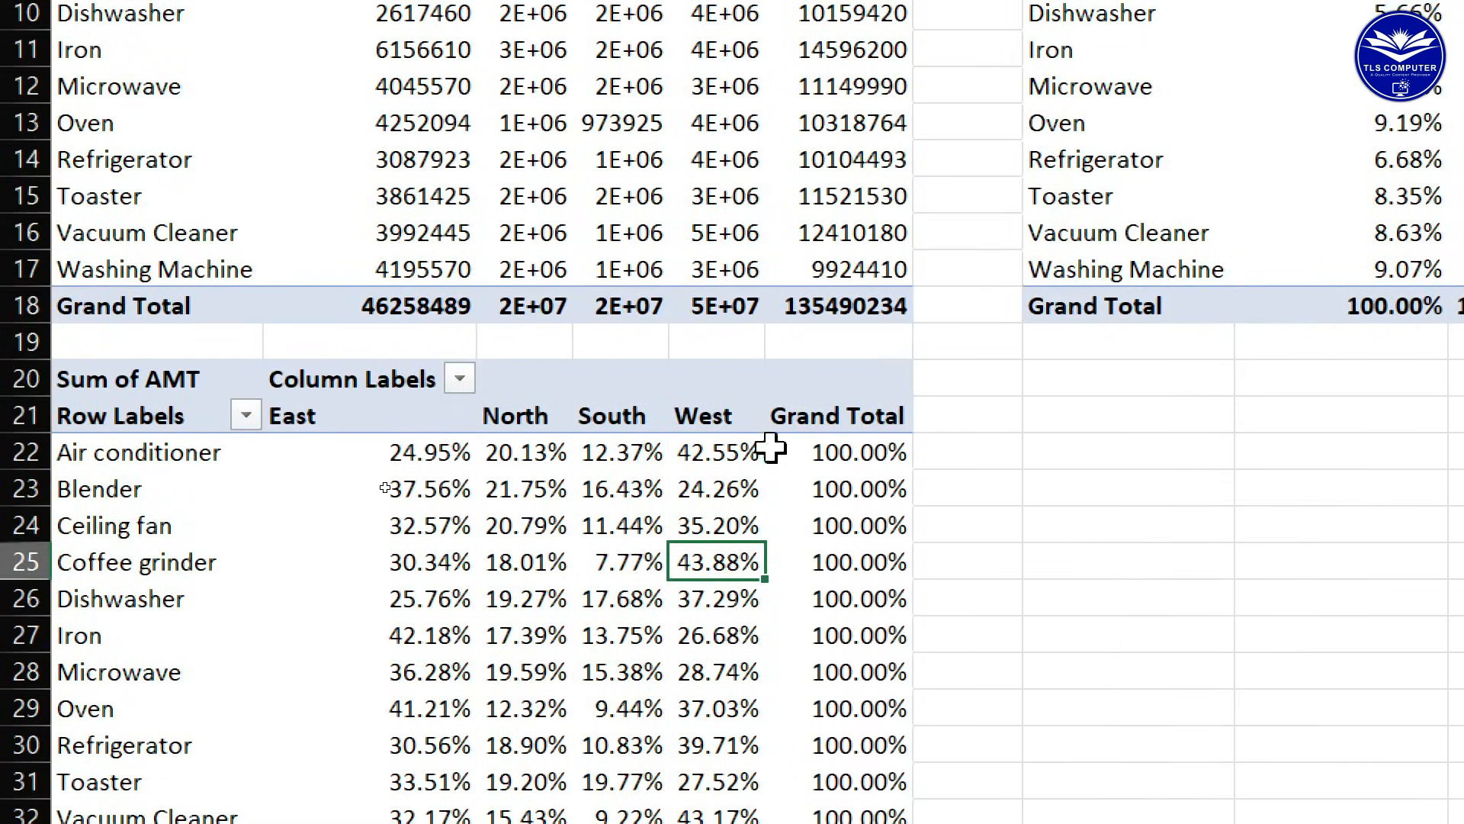
- Examine the Grand Total column and the East column's row percentages in the PivotTable copy at A20
{"action": "left_click_drag", "start_coordinate": [770, 450], "coordinate": [847, 451]}
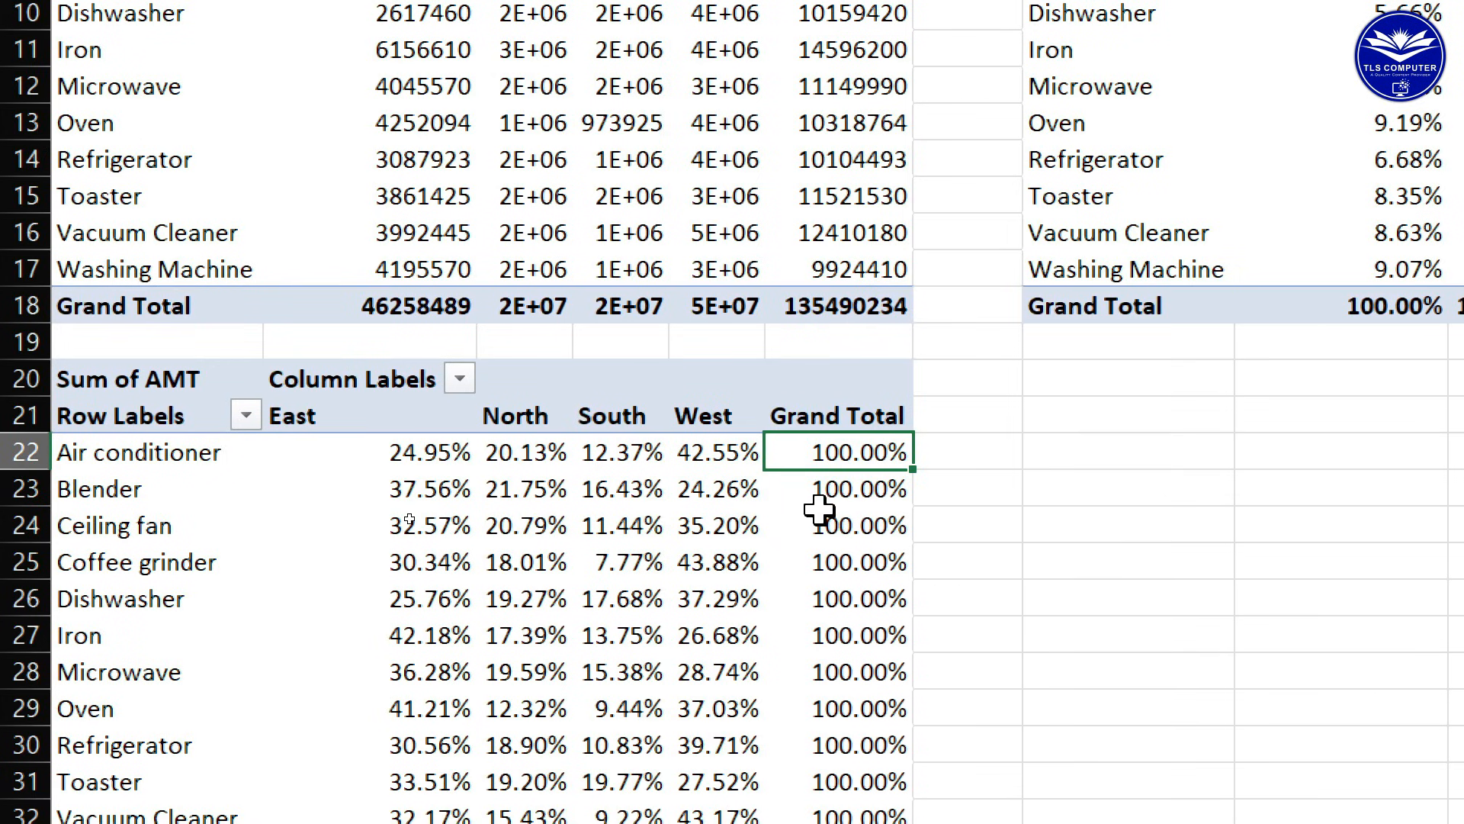
{"action": "left_click", "coordinate": [809, 496]}
{"action": "left_click", "coordinate": [888, 450]}
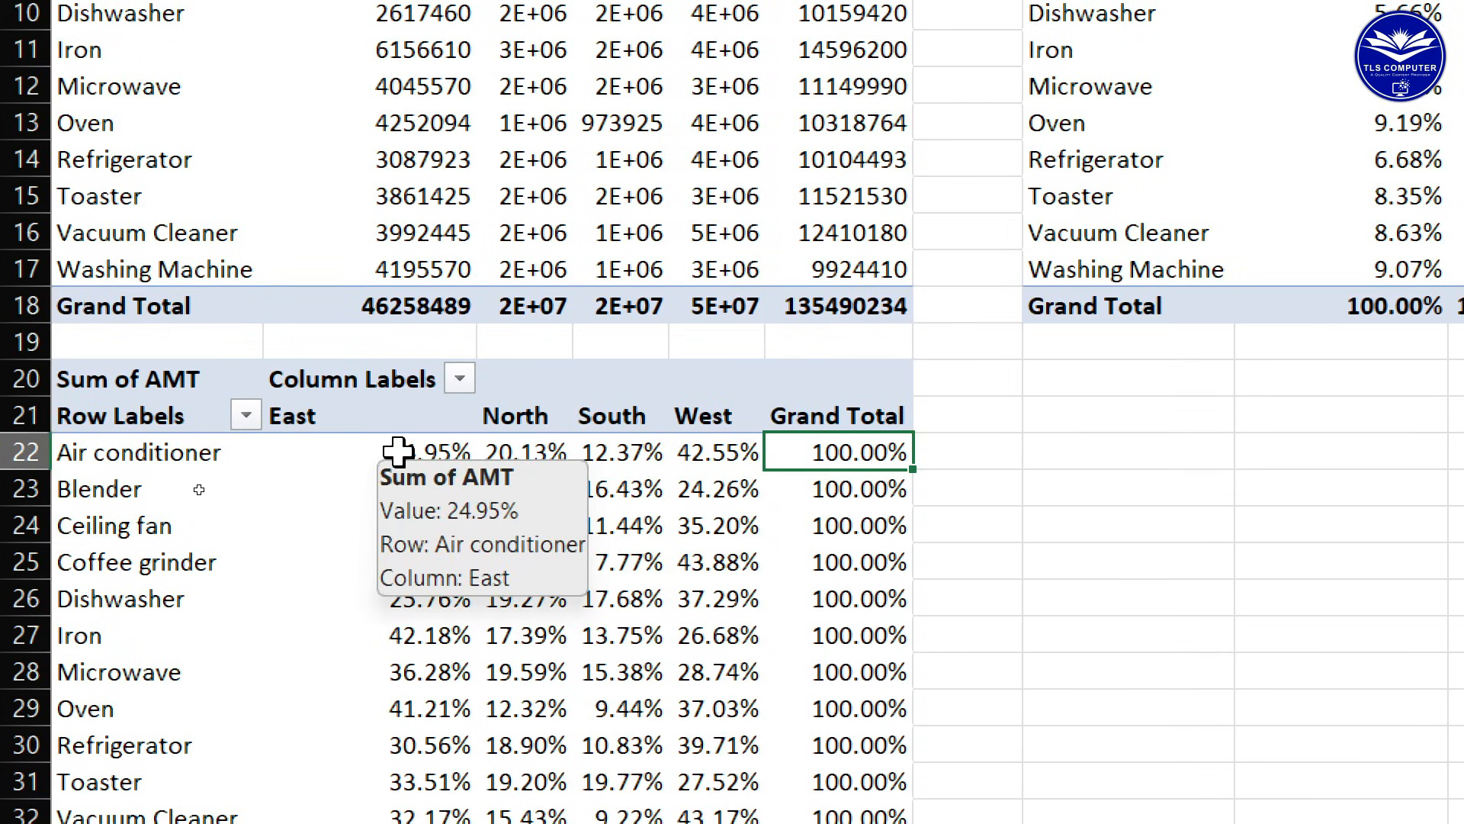
{"action": "left_click_drag", "start_coordinate": [391, 451], "coordinate": [427, 709]}
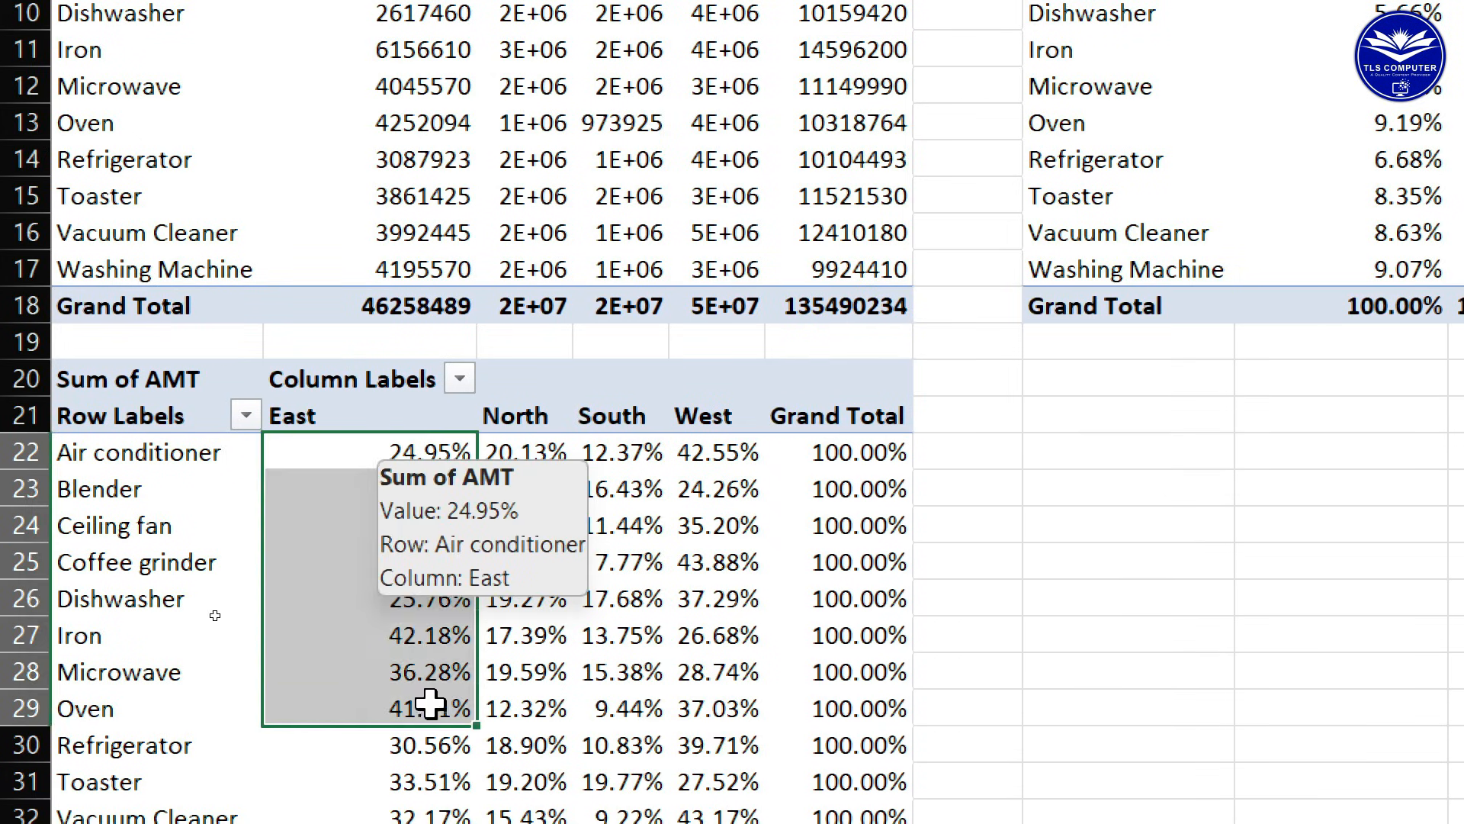
{"action": "left_click", "coordinate": [827, 445]}
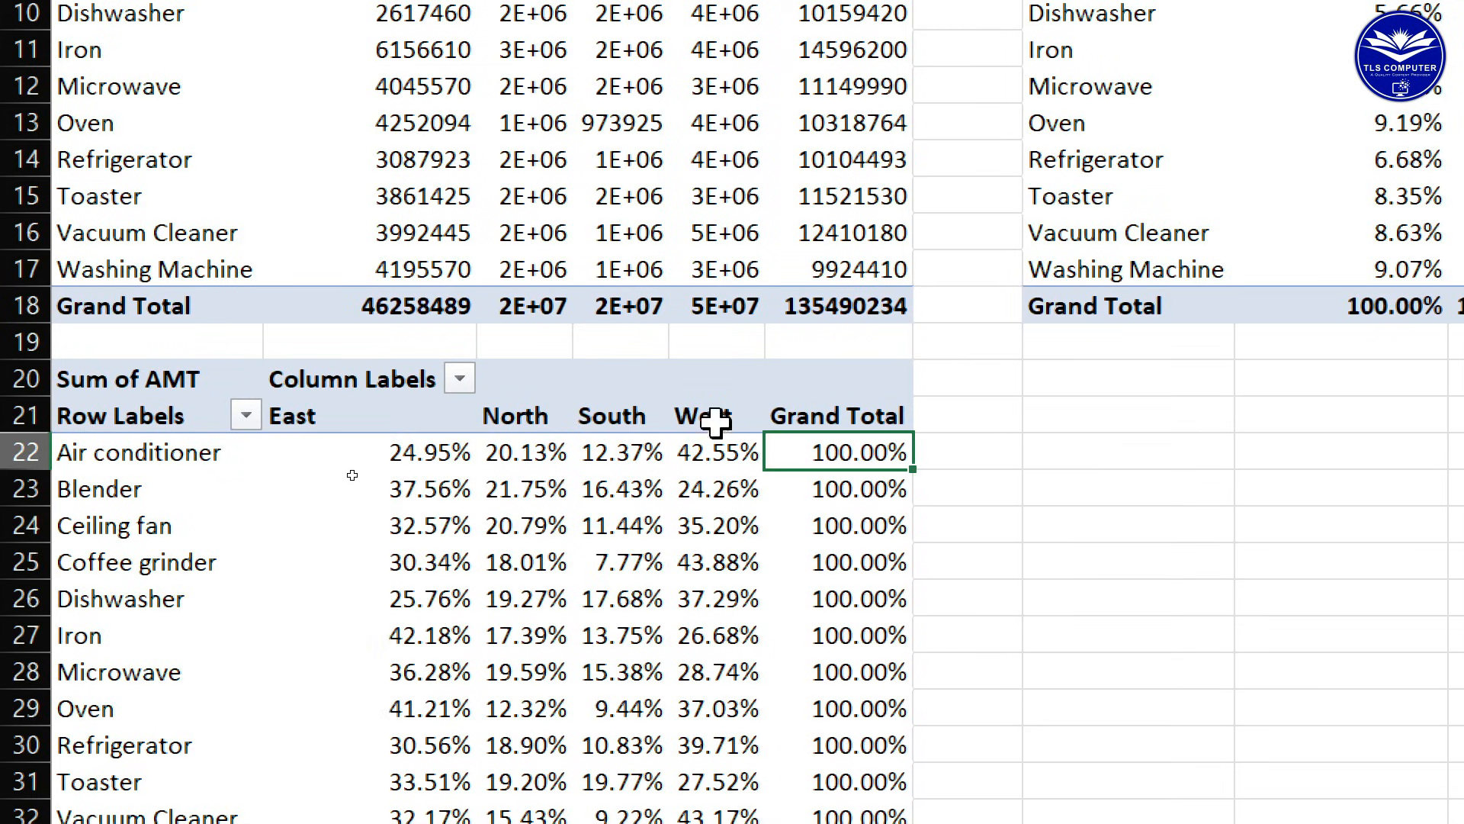
{"action": "left_click", "coordinate": [847, 487]}
{"action": "left_click", "coordinate": [835, 450]}
{"action": "left_click", "coordinate": [849, 491]}
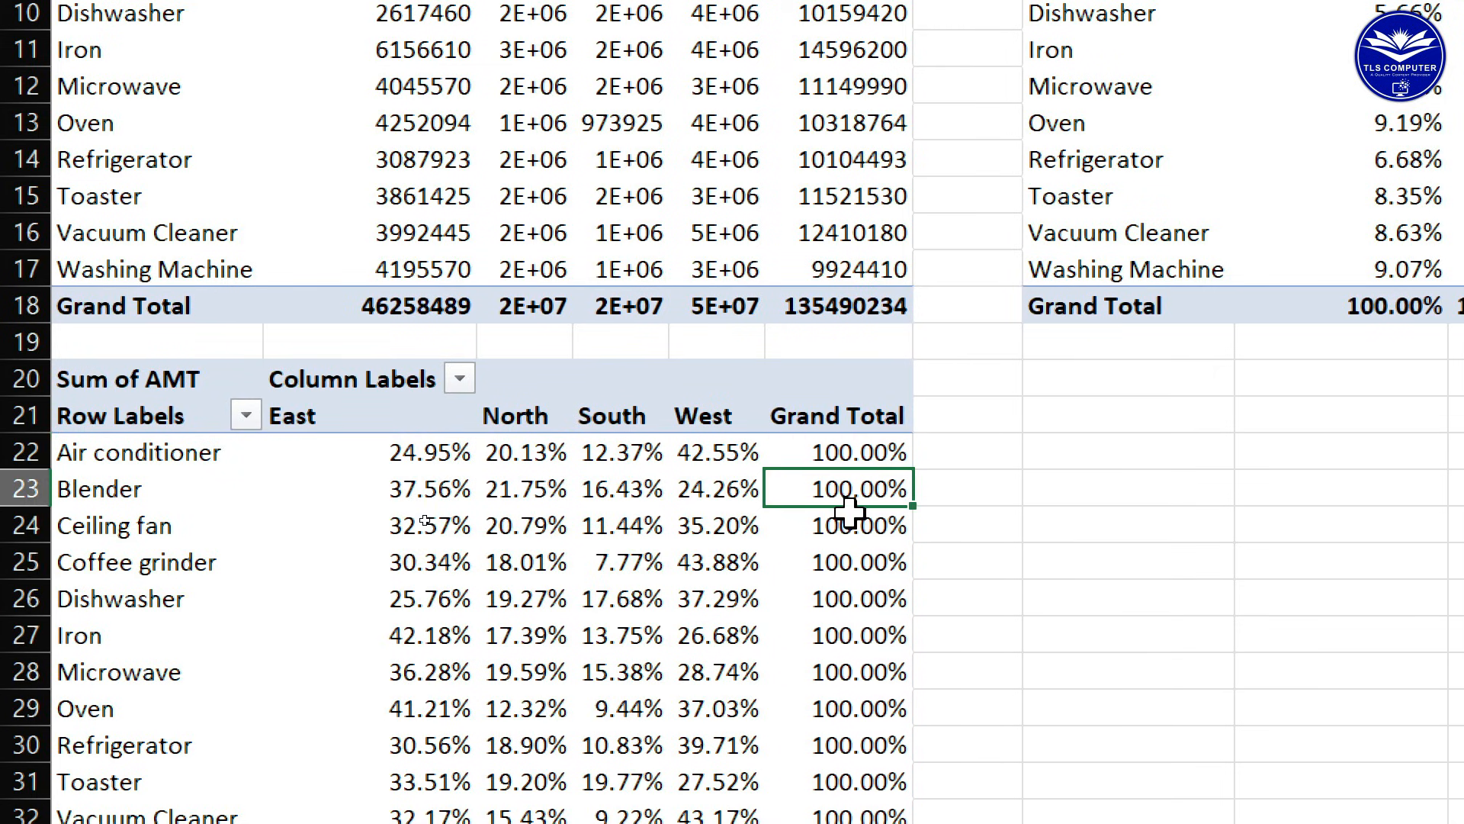
{"action": "left_click", "coordinate": [845, 526]}
{"action": "left_click", "coordinate": [858, 450]}
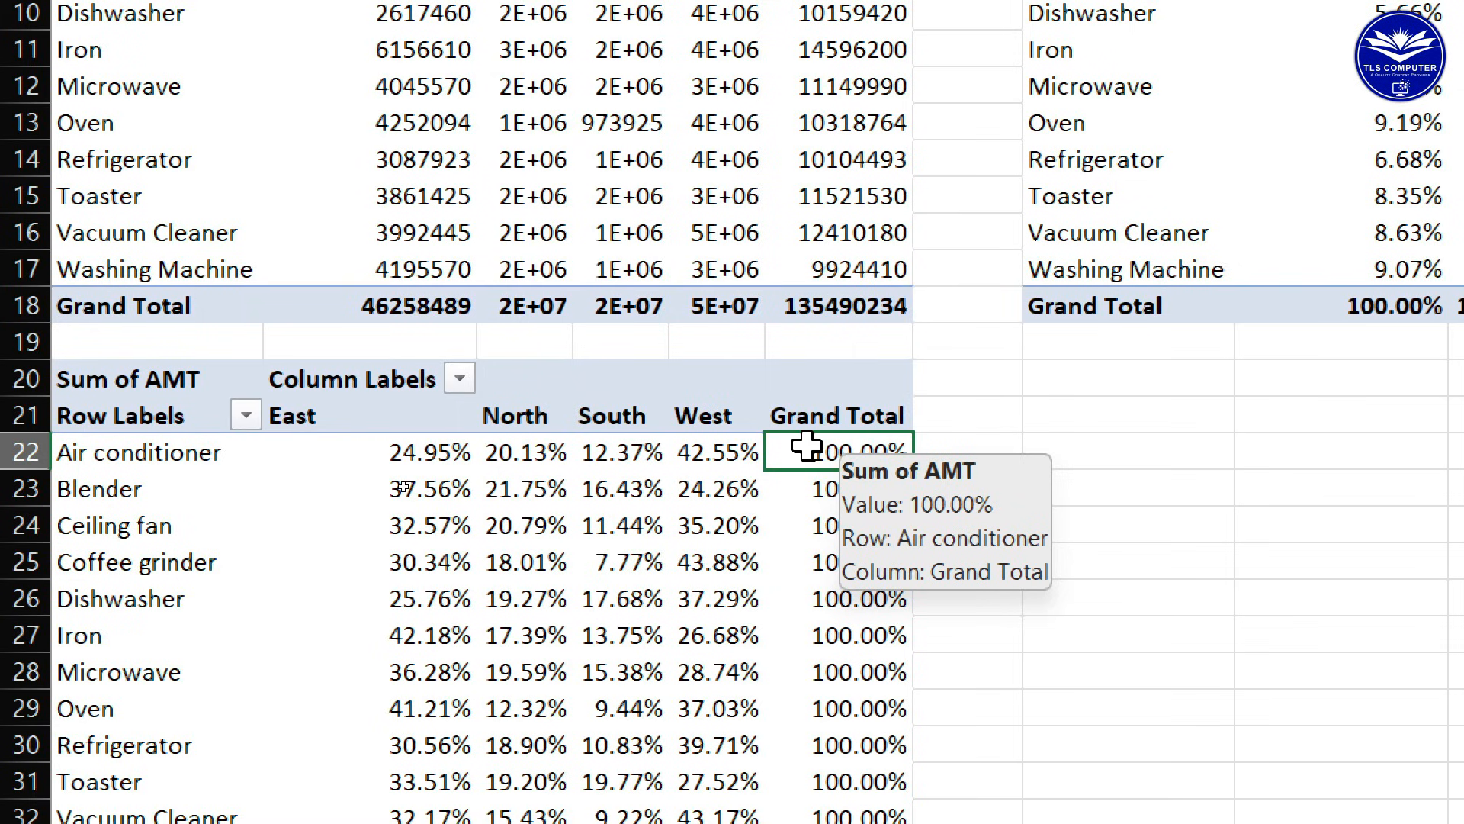
- Read the Air conditioner and Blender rows across all regions to compare each region's share of the item's total
{"action": "mouse_move", "coordinate": [450, 451]}
{"action": "left_mouse_down"}
{"action": "mouse_move", "coordinate": [690, 451]}
{"action": "mouse_move", "coordinate": [431, 456]}
{"action": "left_mouse_up"}
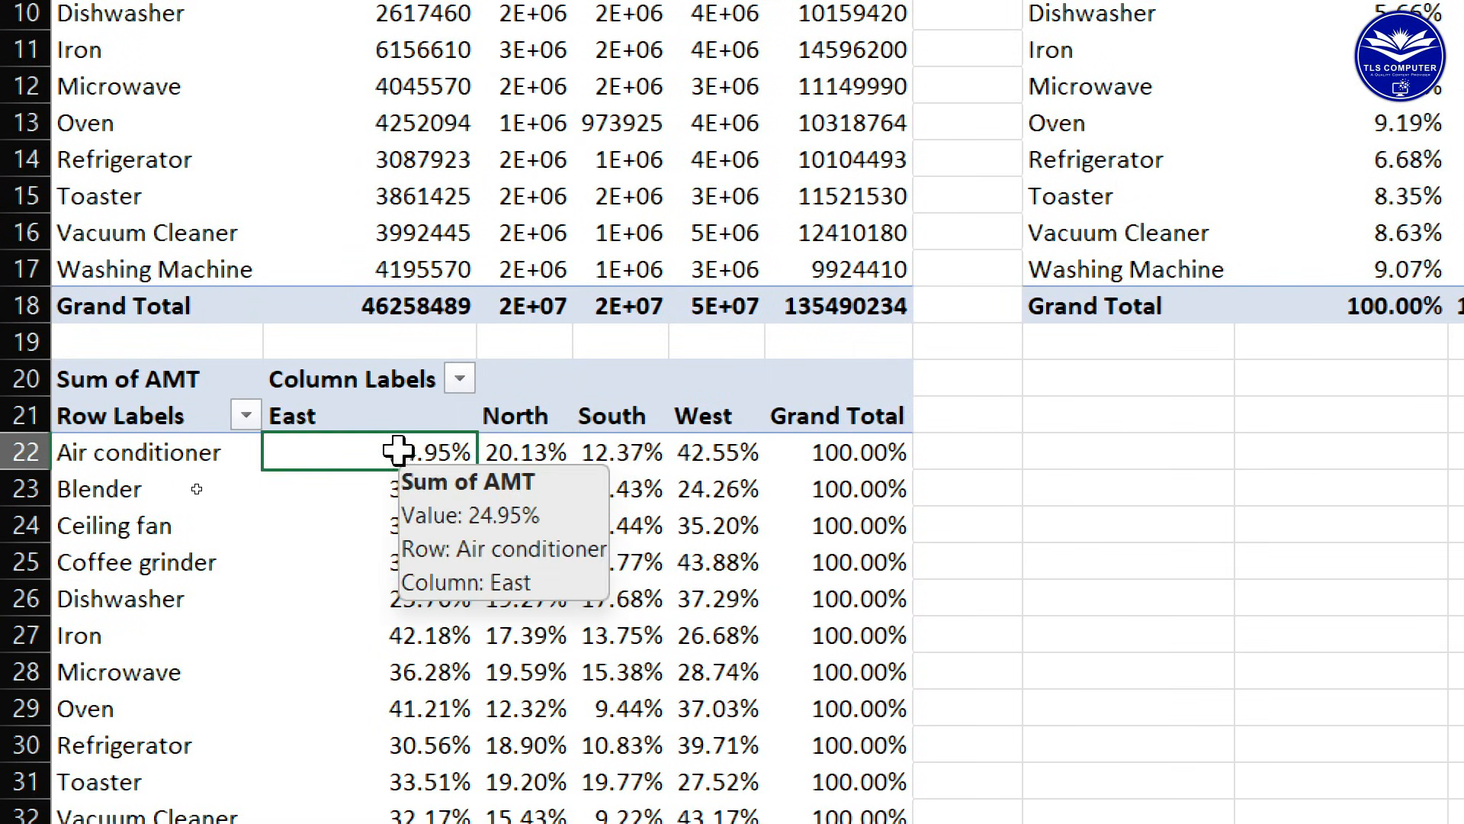
{"action": "left_click", "coordinate": [500, 456]}
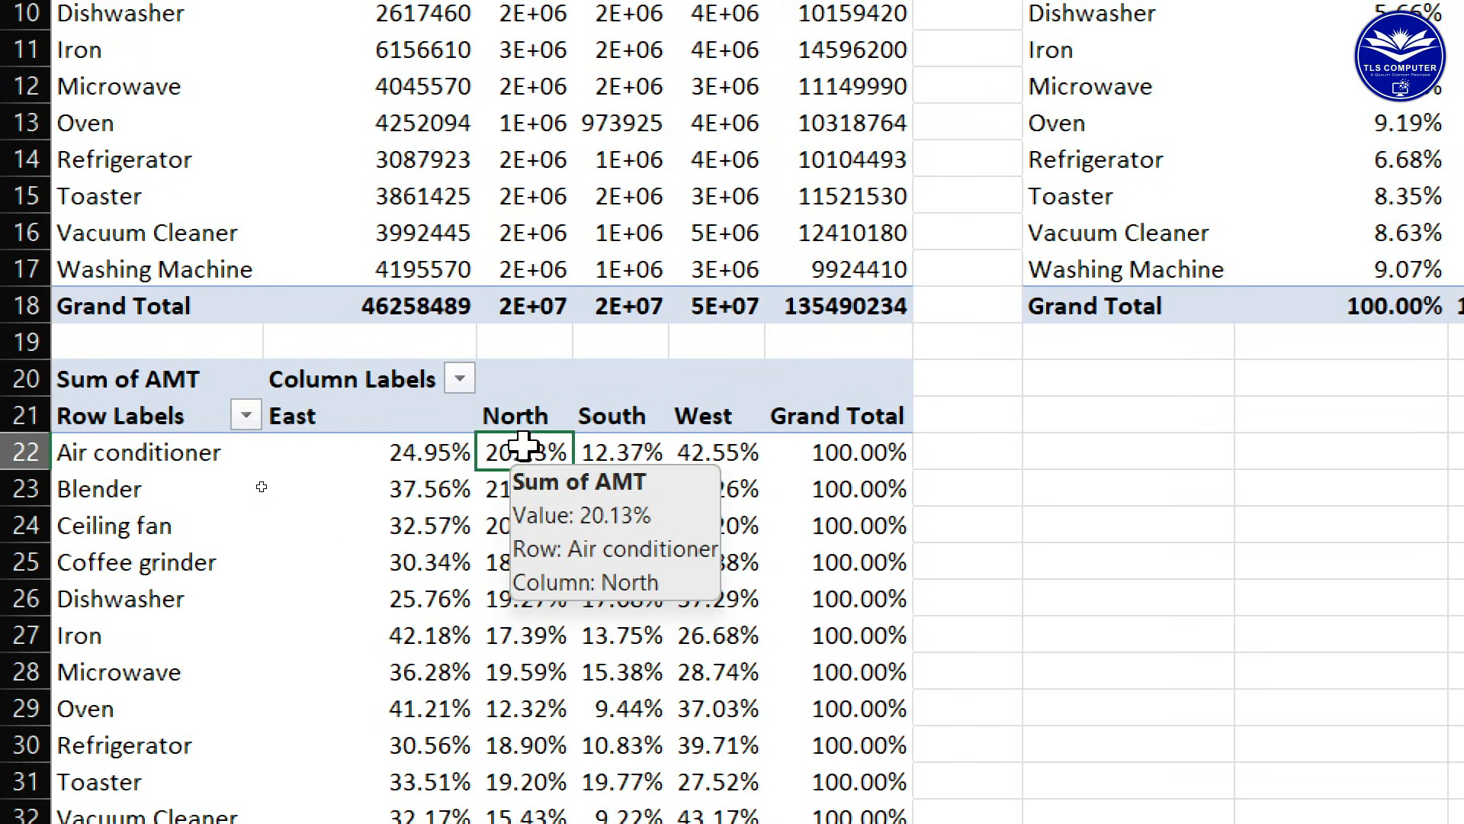
{"action": "left_click", "coordinate": [610, 442]}
{"action": "left_click", "coordinate": [714, 454]}
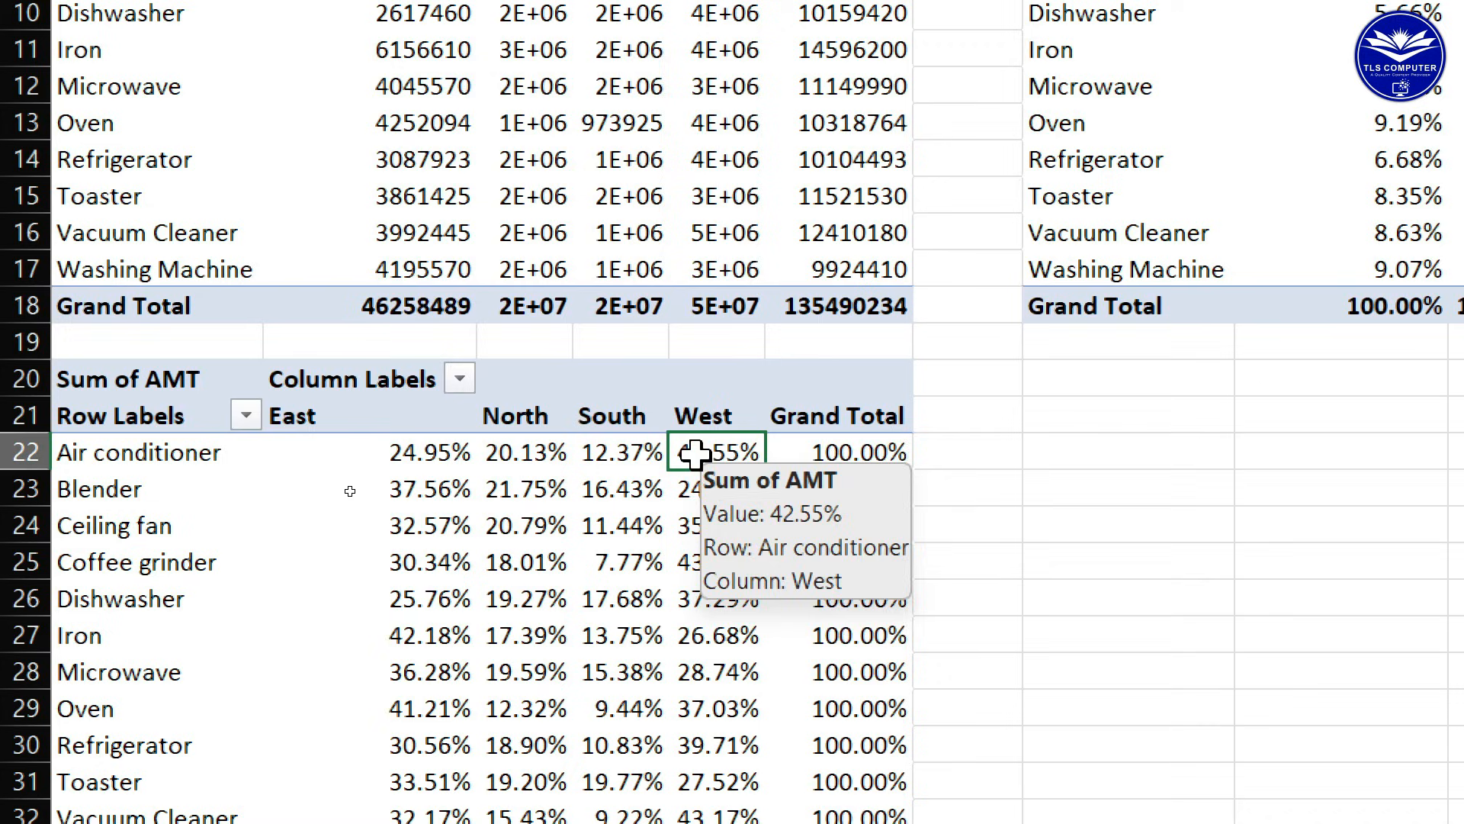
{"action": "left_click", "coordinate": [837, 455]}
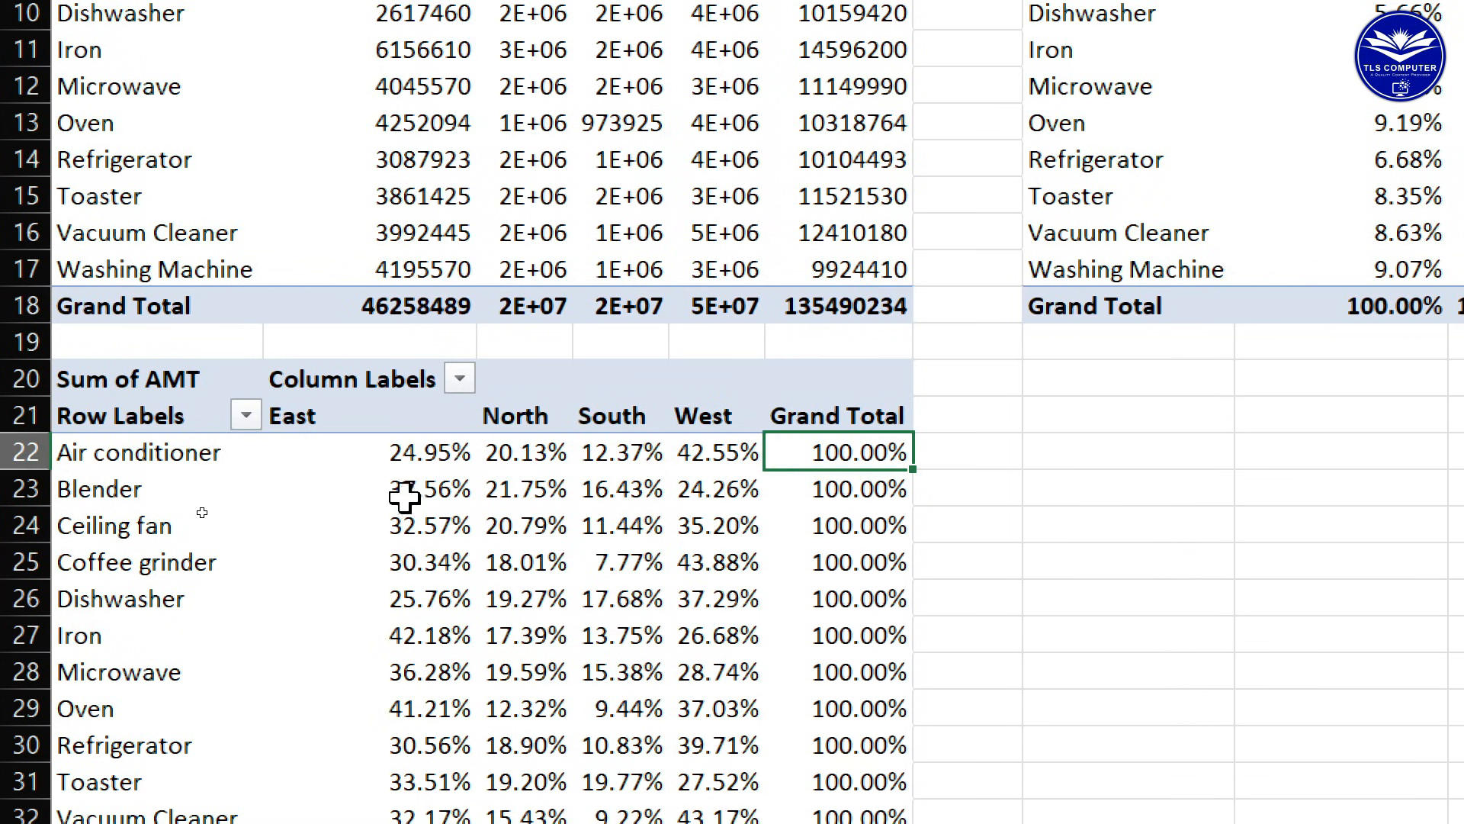
{"action": "left_click_drag", "start_coordinate": [408, 492], "coordinate": [803, 489]}
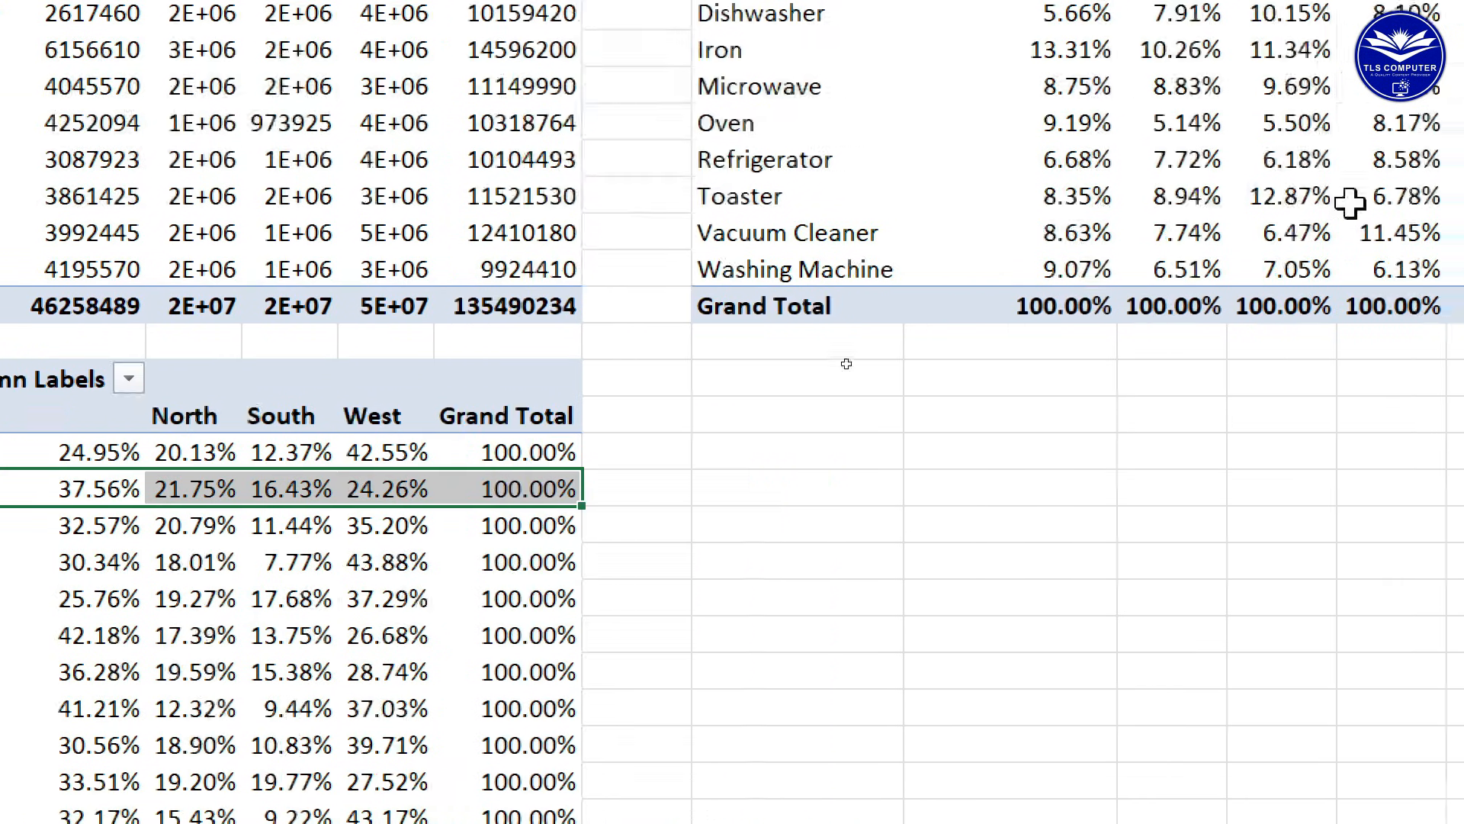
- Compare with the column percentages in the PivotTable copy at H4, checking its Grand Total row and the East column
{"action": "scroll", "coordinate": [1053, 278], "scroll_direction": "up", "scroll_amount": 2}
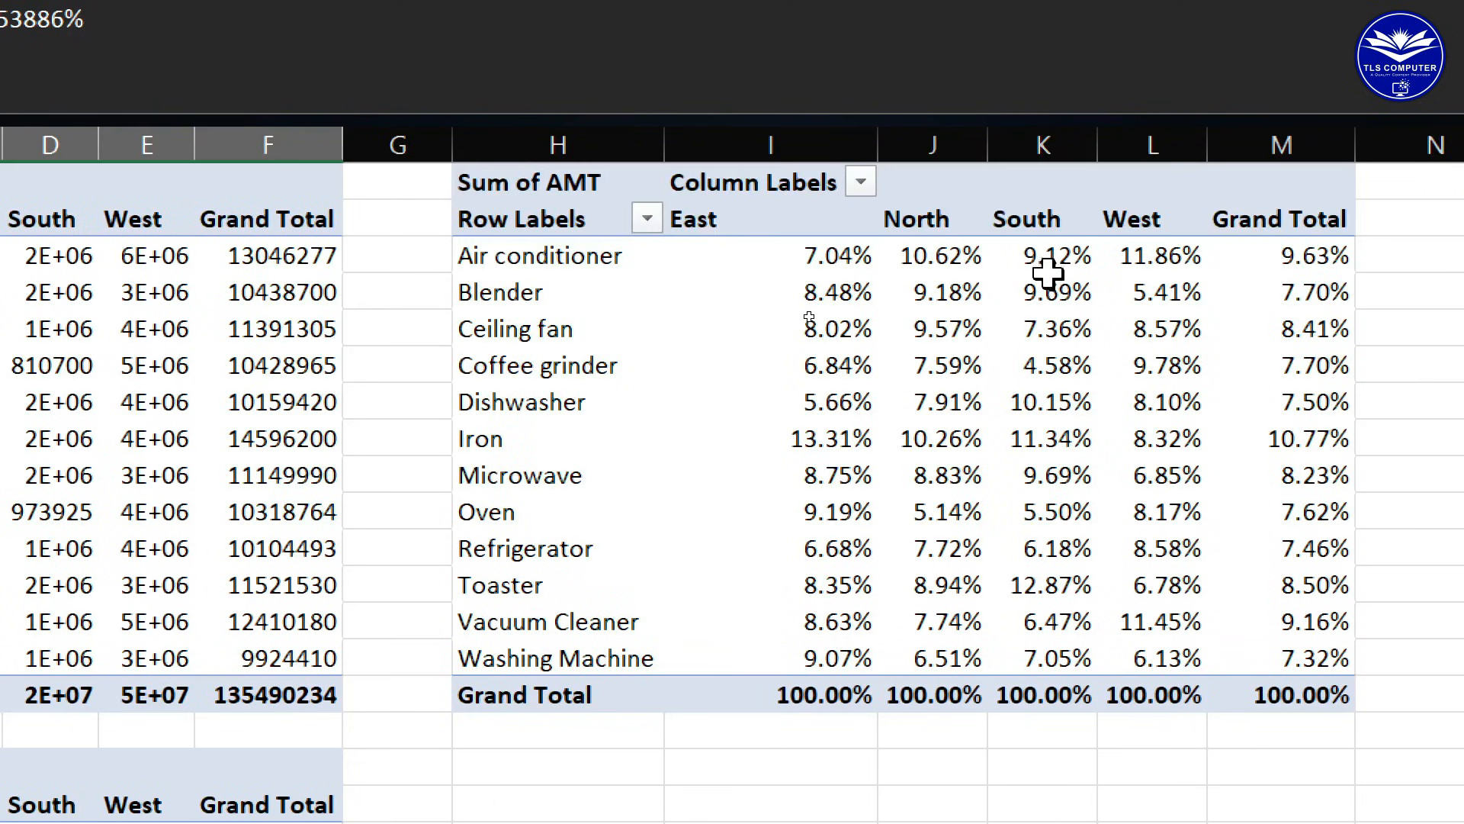
{"action": "left_click", "coordinate": [846, 695]}
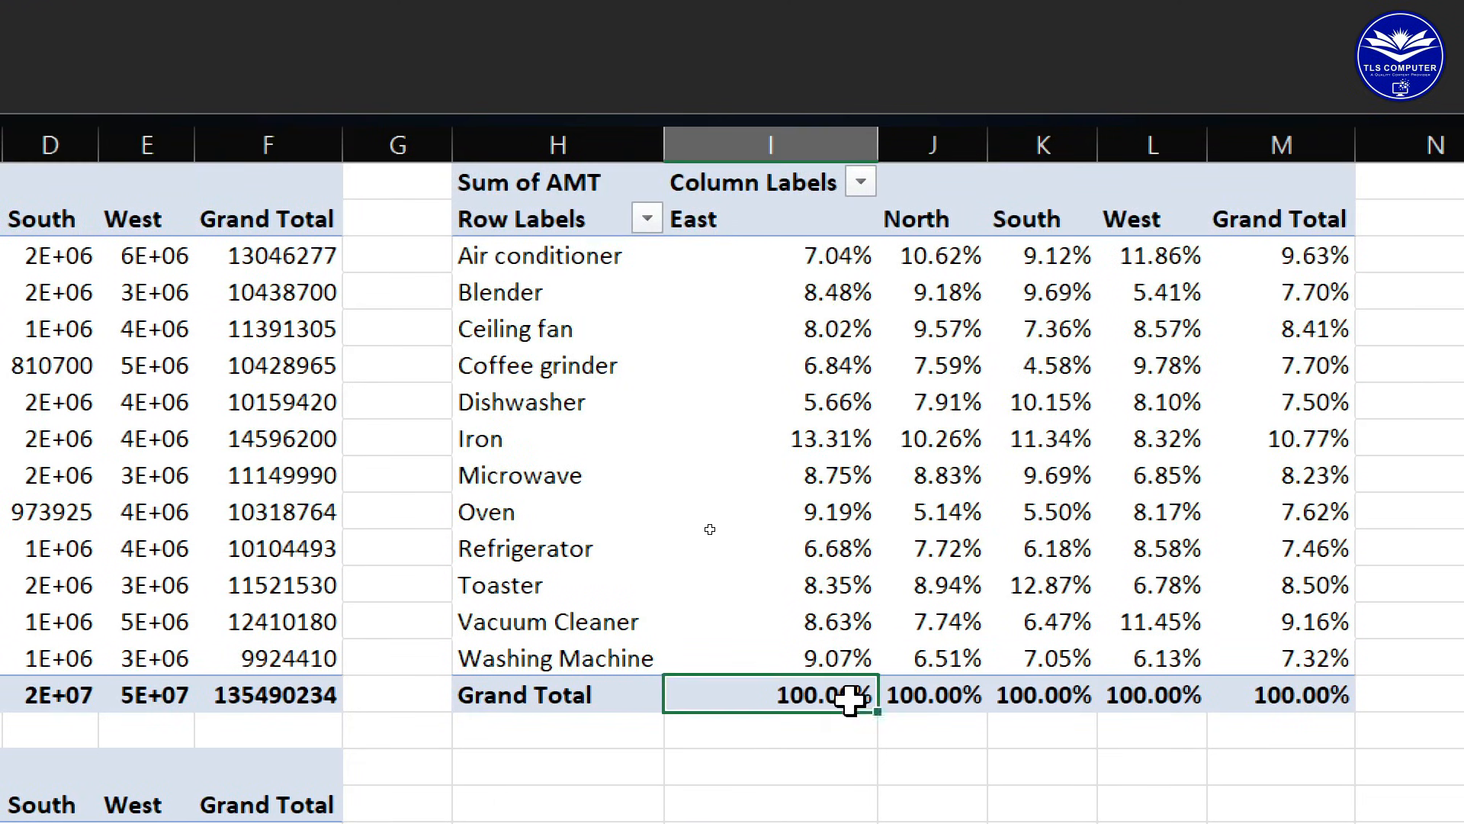
{"action": "left_click_drag", "start_coordinate": [915, 659], "coordinate": [947, 695]}
{"action": "left_click", "coordinate": [1053, 695]}
{"action": "left_click", "coordinate": [1122, 694]}
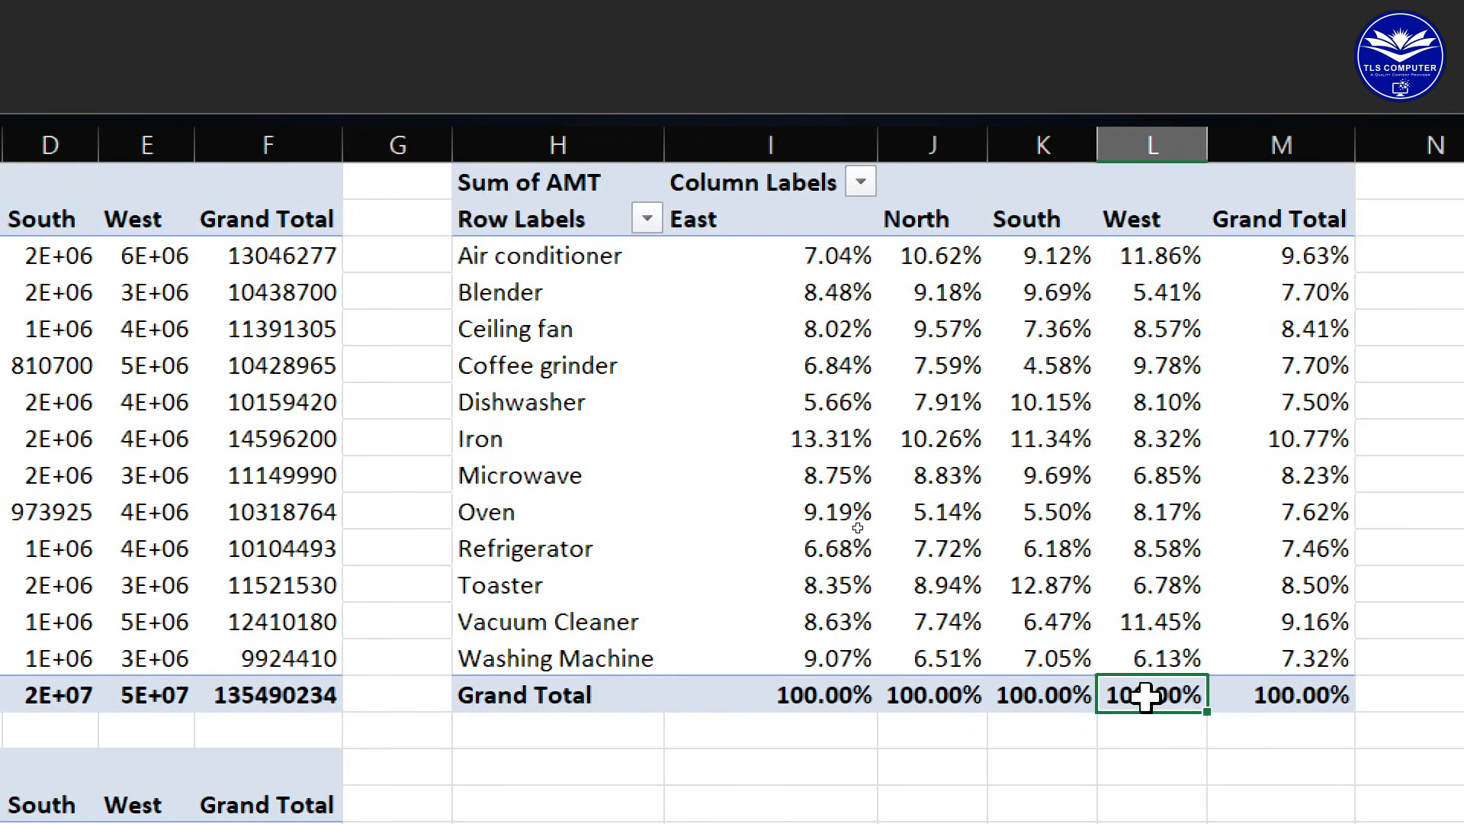
{"action": "left_click", "coordinate": [1300, 694]}
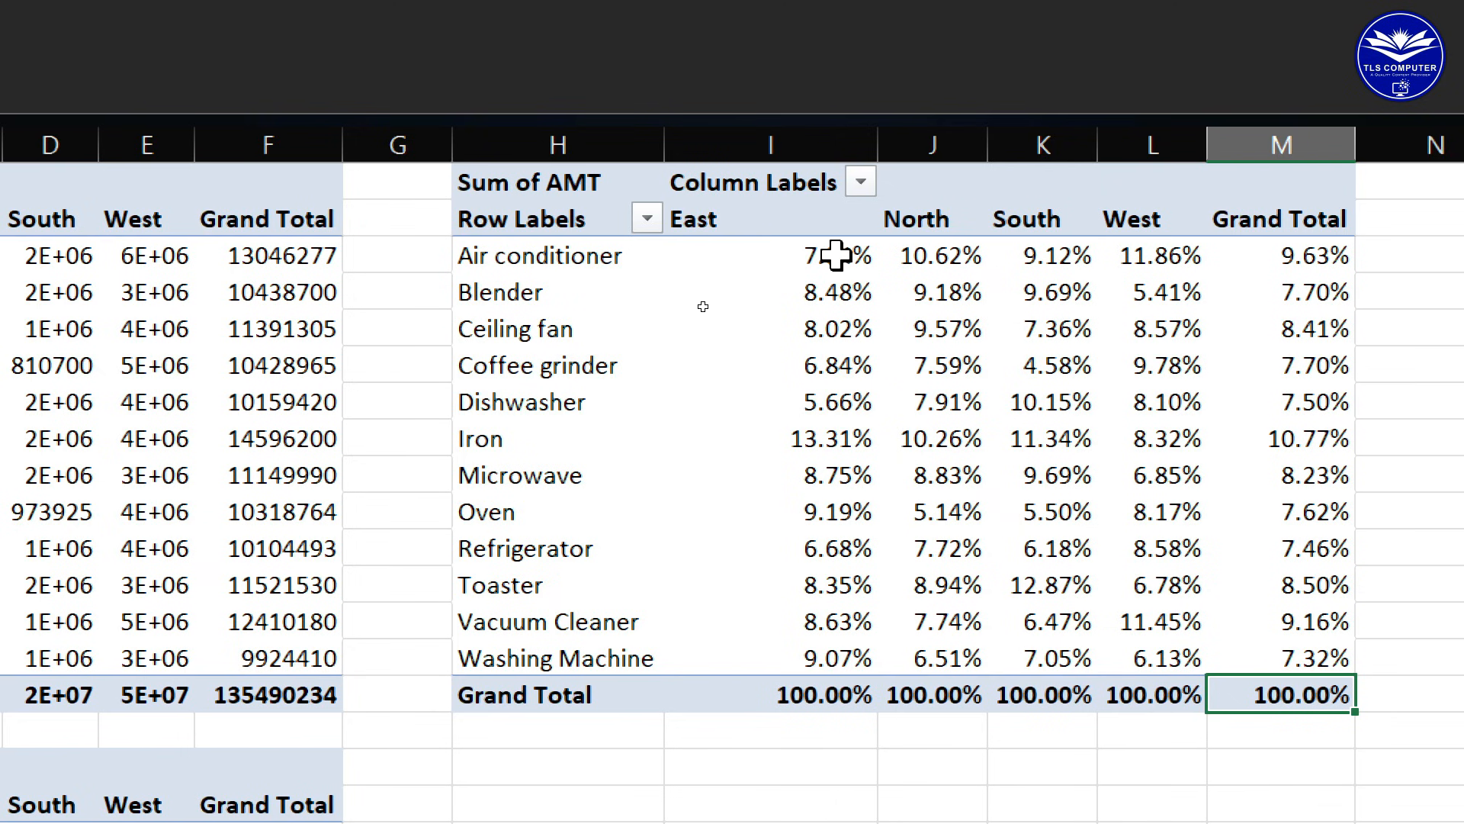
{"action": "left_click_drag", "start_coordinate": [836, 256], "coordinate": [823, 650]}
{"action": "left_click", "coordinate": [822, 695]}
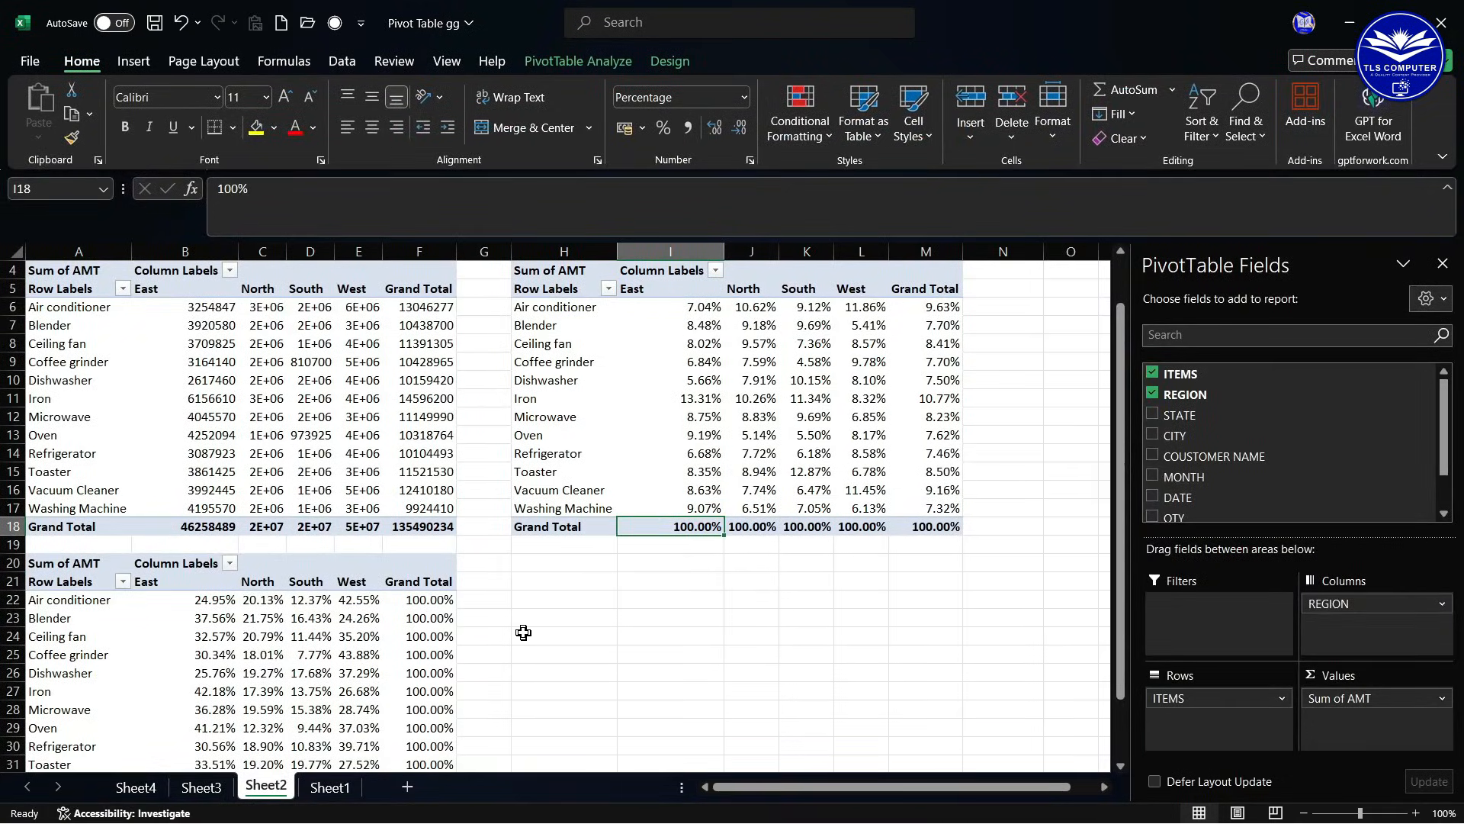
- Undo the Show Values As changes and the creation of the PivotTable copies at H4 and A20
{"action": "key", "text": "ctrl+z"}
{"action": "key", "text": "ctrl+z"}
{"action": "key", "text": "ctrl+z"}
{"action": "key", "text": "ctrl+z"}
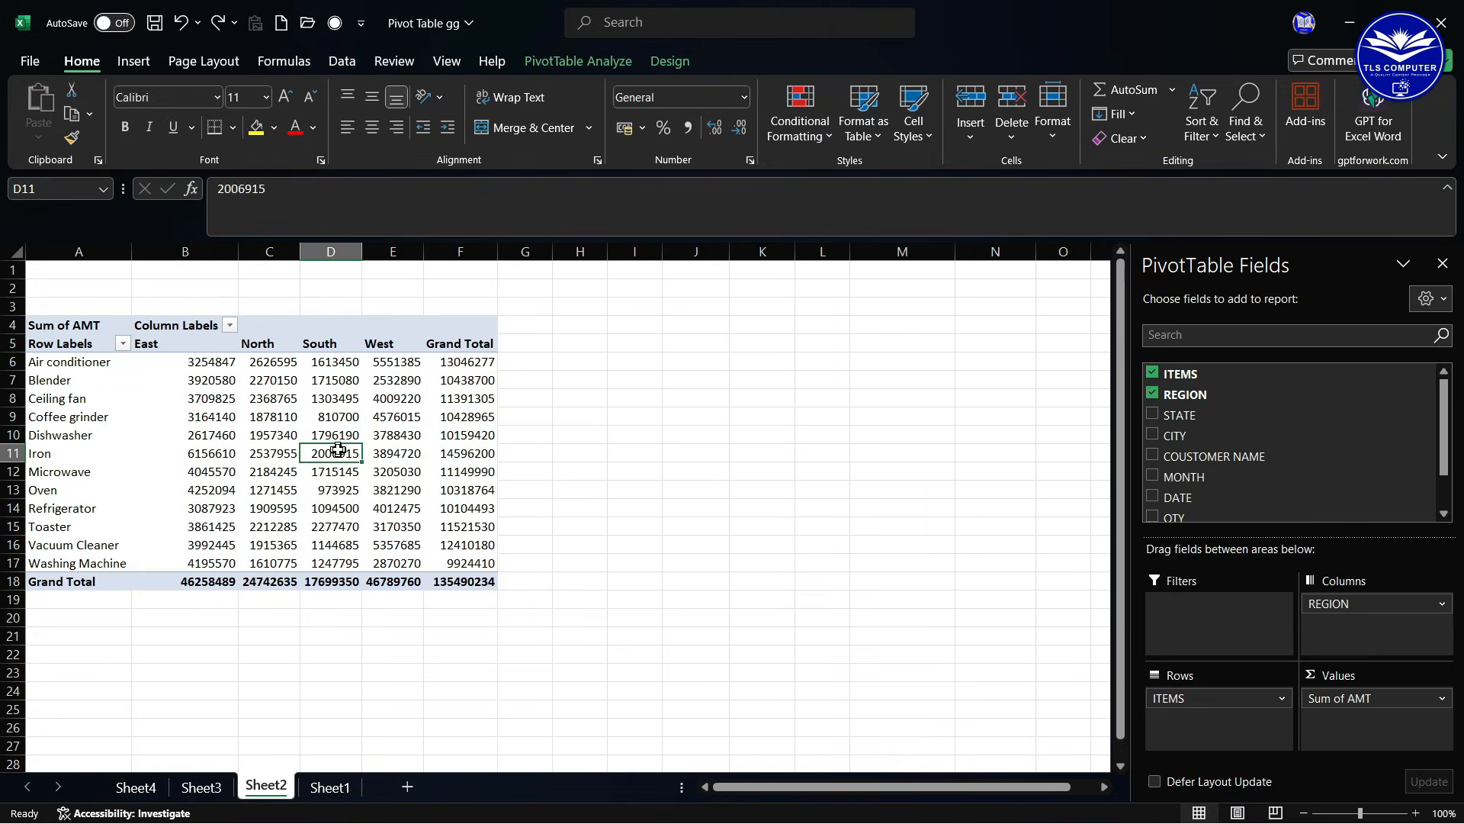
{"action": "right_click", "coordinate": [338, 450]}
{"action": "mouse_move", "coordinate": [460, 317]}
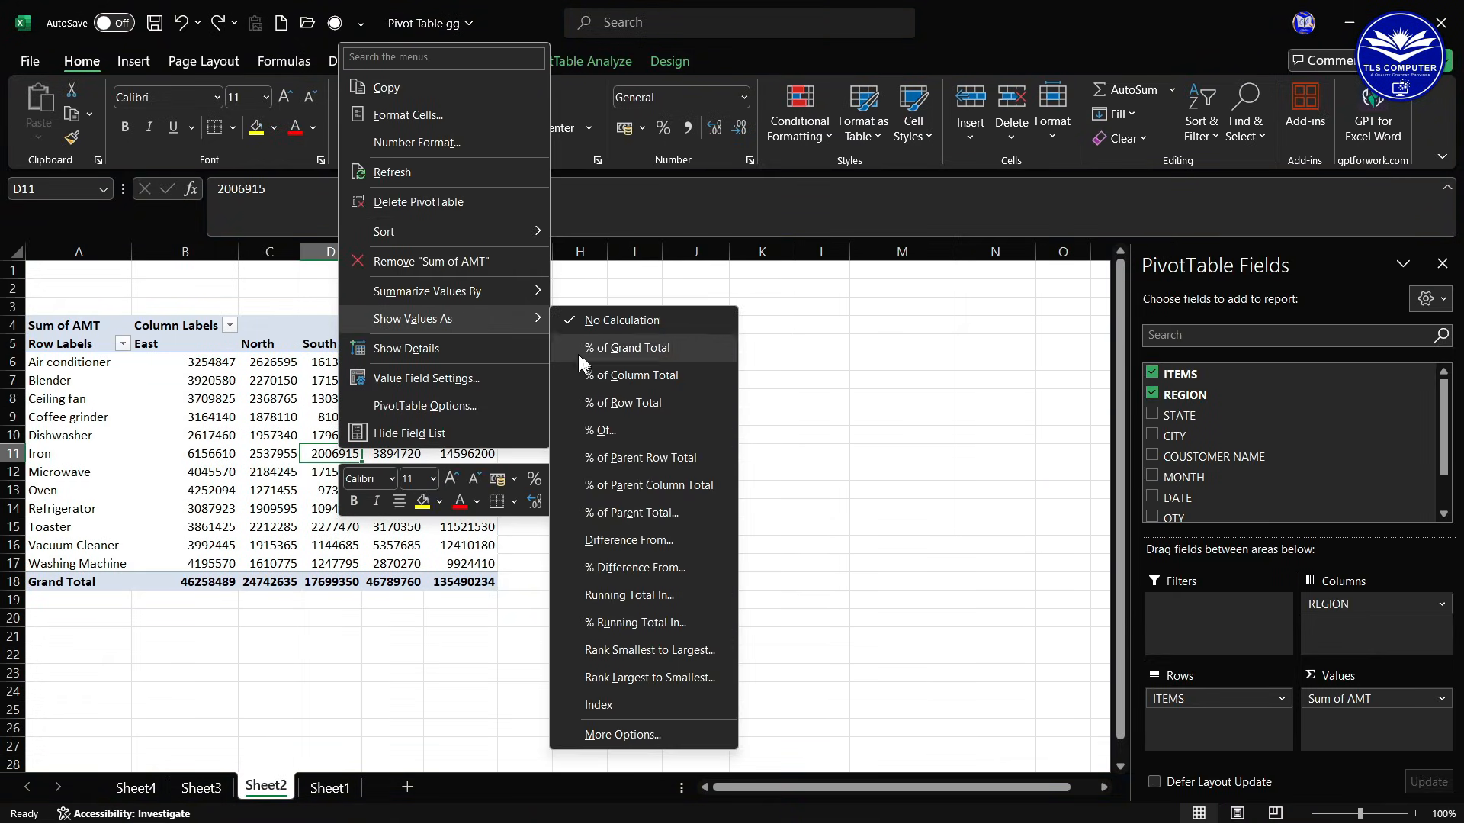
{"action": "key", "text": "Escape"}
{"action": "key", "text": "Escape"}
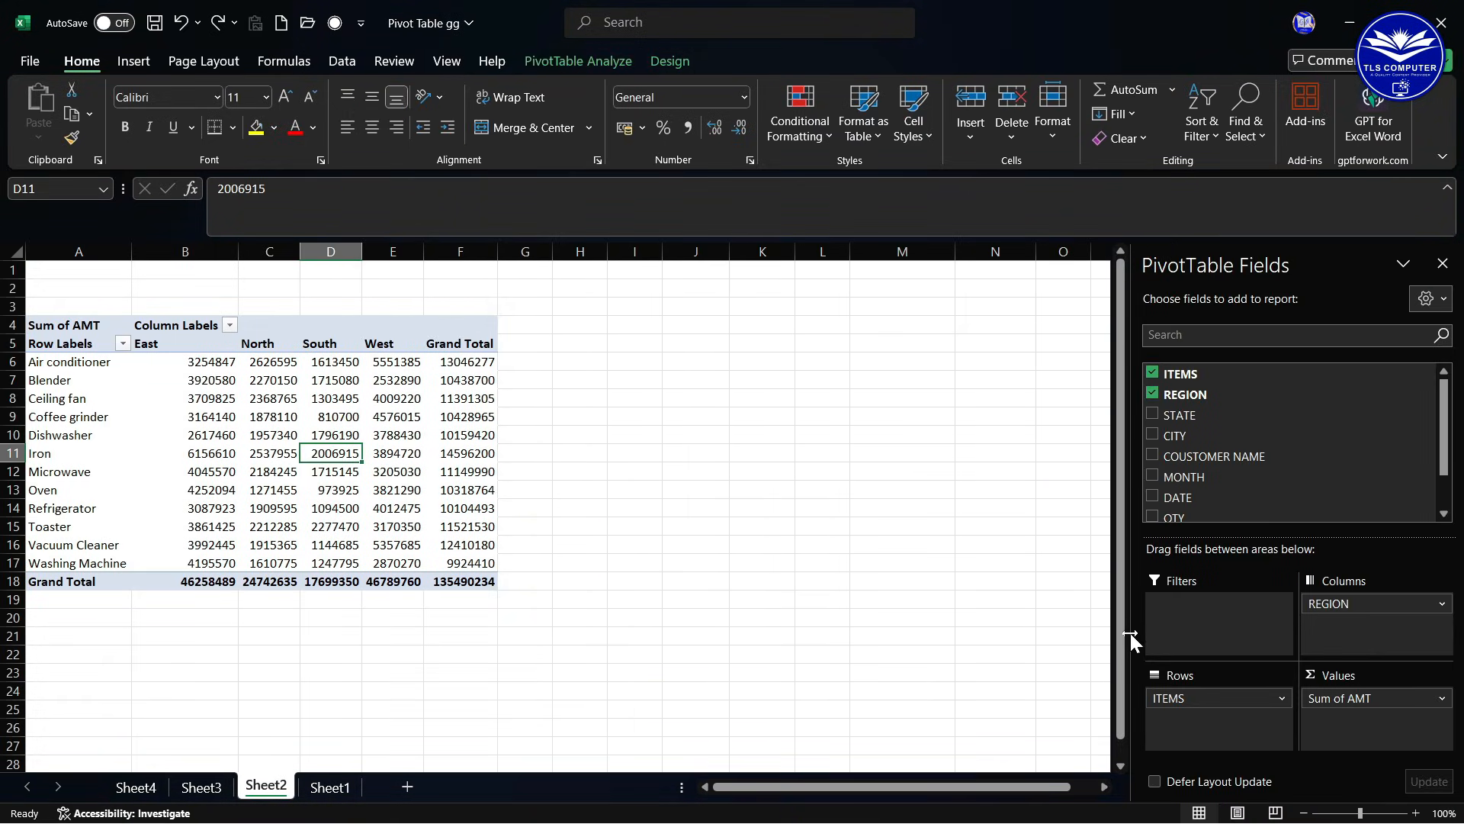
- Rebuild the PivotTable layout with only REGION in the rows and AMT summed twice in the values
{"action": "left_click_drag", "start_coordinate": [1180, 696], "coordinate": [1235, 488]}
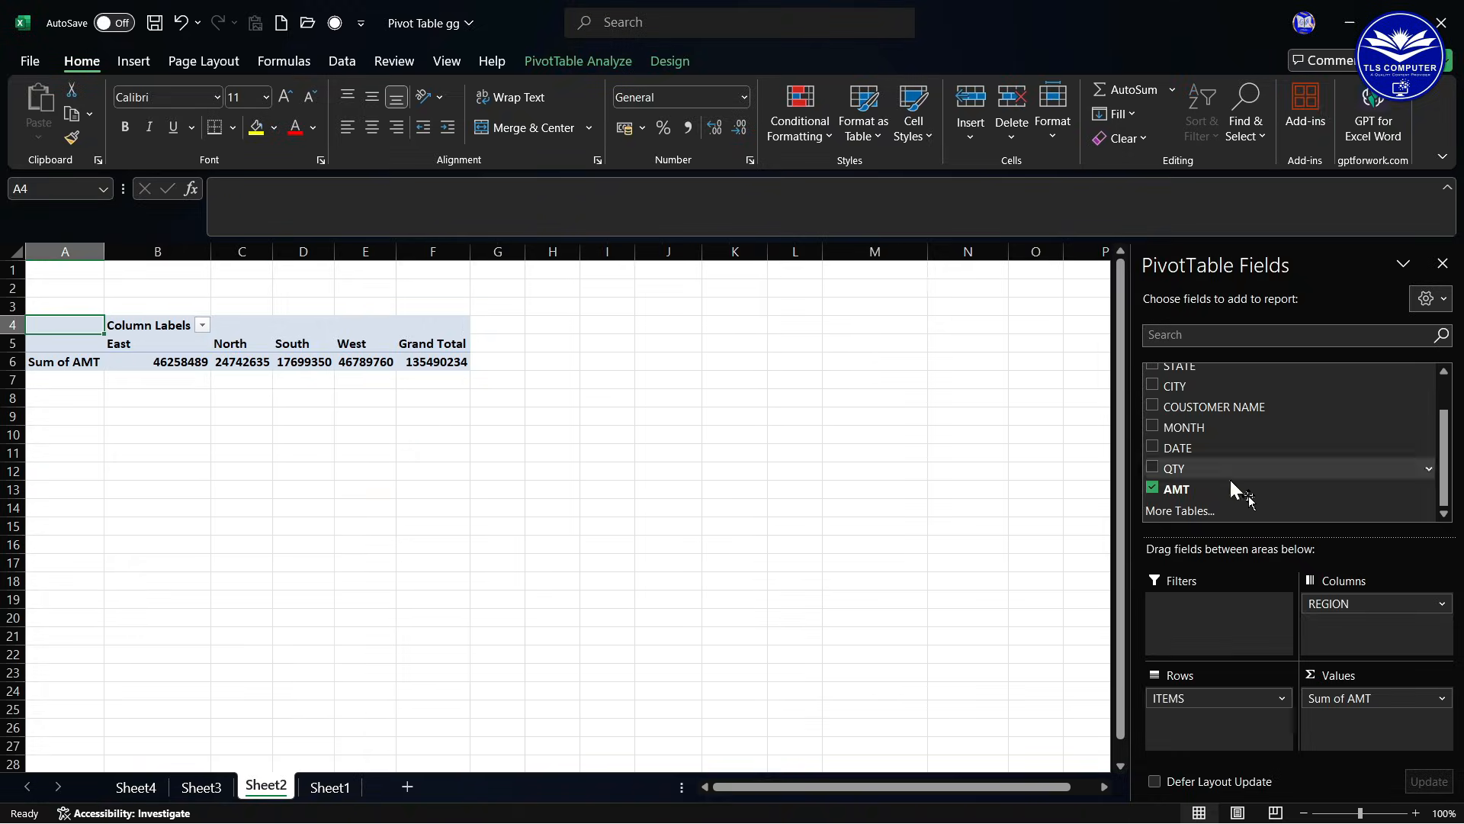
{"action": "left_click_drag", "start_coordinate": [1342, 606], "coordinate": [1178, 690]}
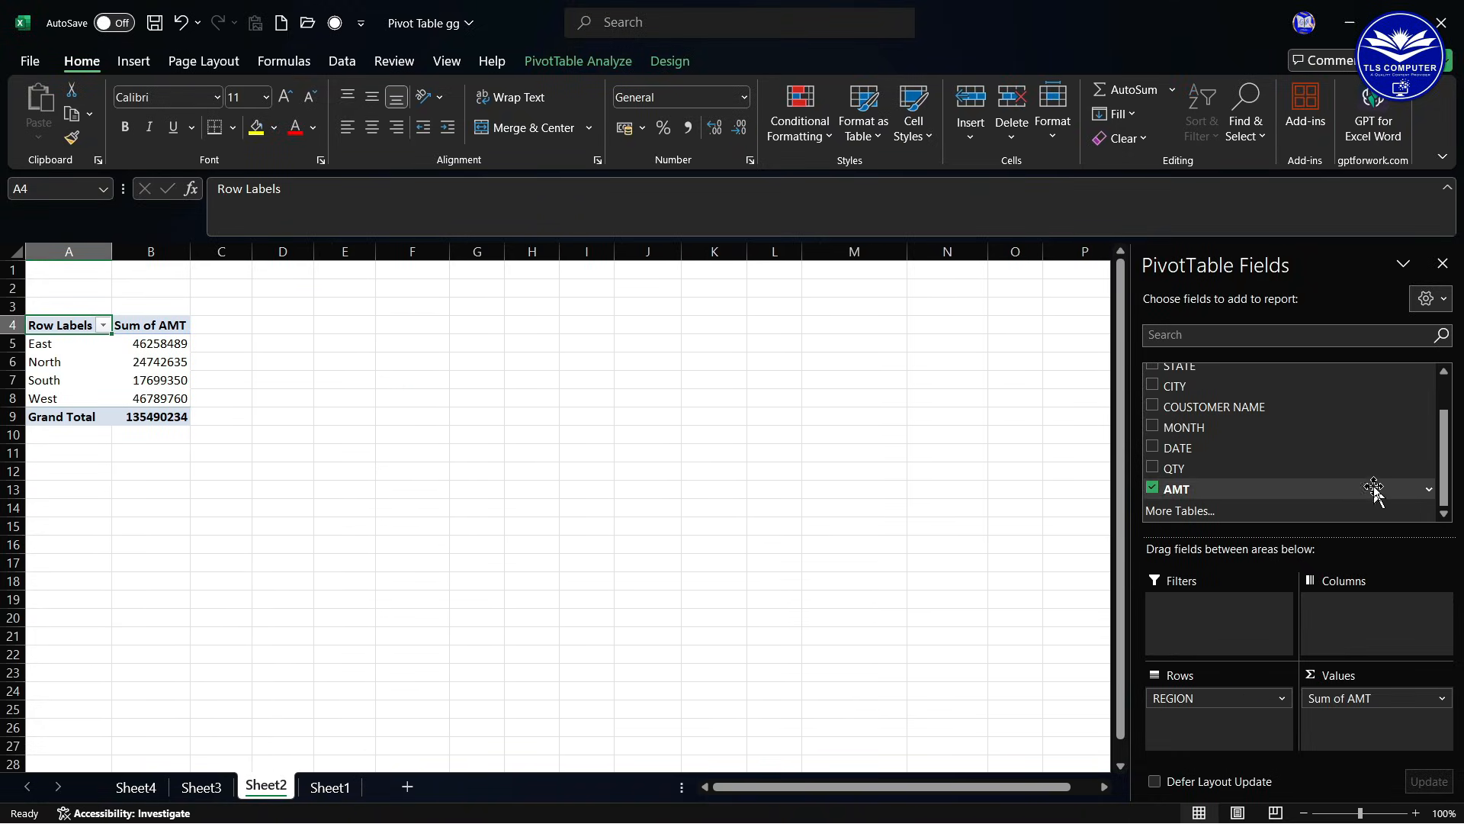
{"action": "left_click_drag", "start_coordinate": [1194, 492], "coordinate": [1334, 721]}
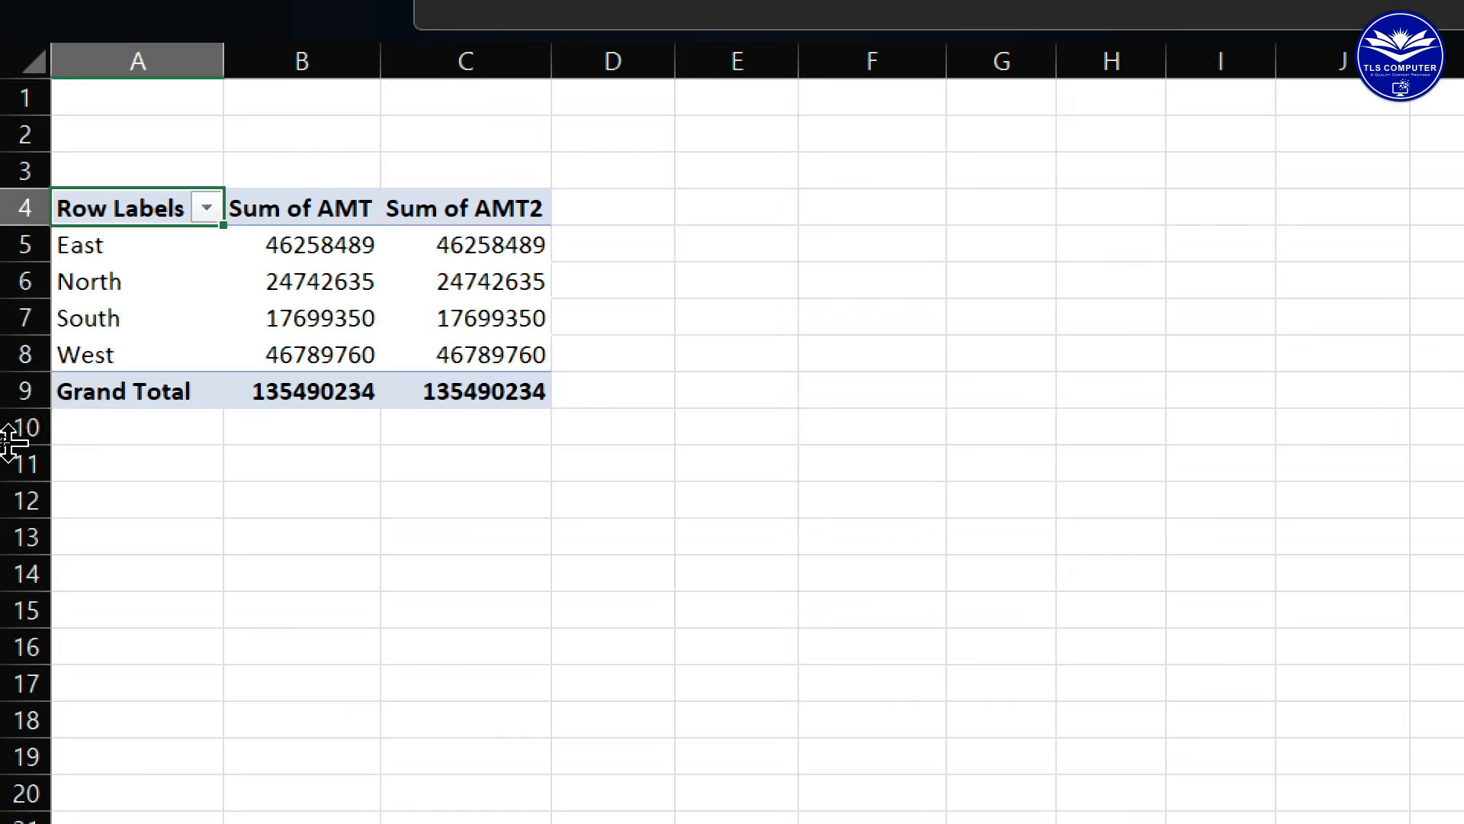
{"action": "left_click", "coordinate": [186, 380]}
{"action": "left_click", "coordinate": [250, 361]}
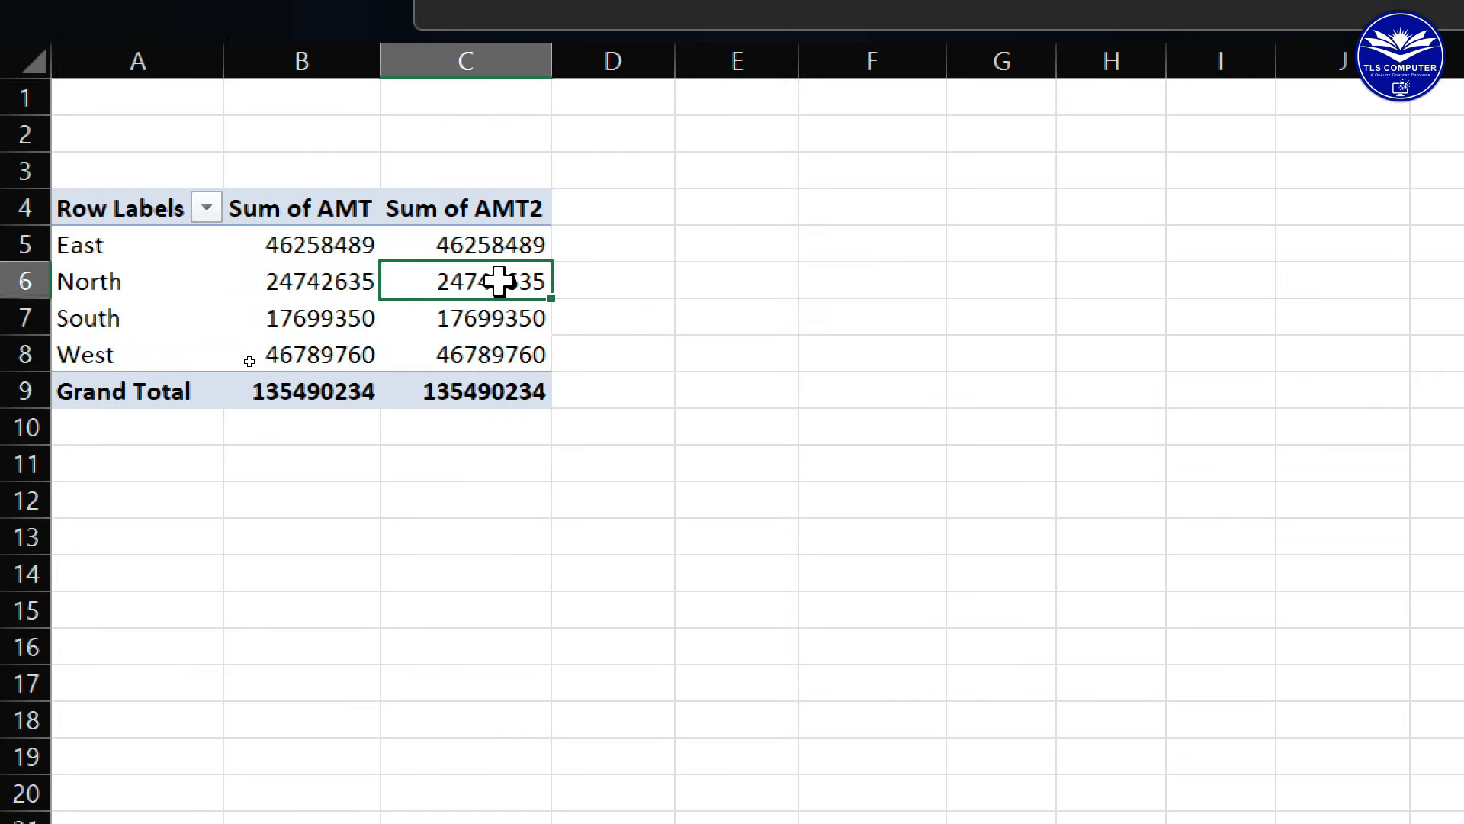
{"action": "right_click", "coordinate": [499, 278]}
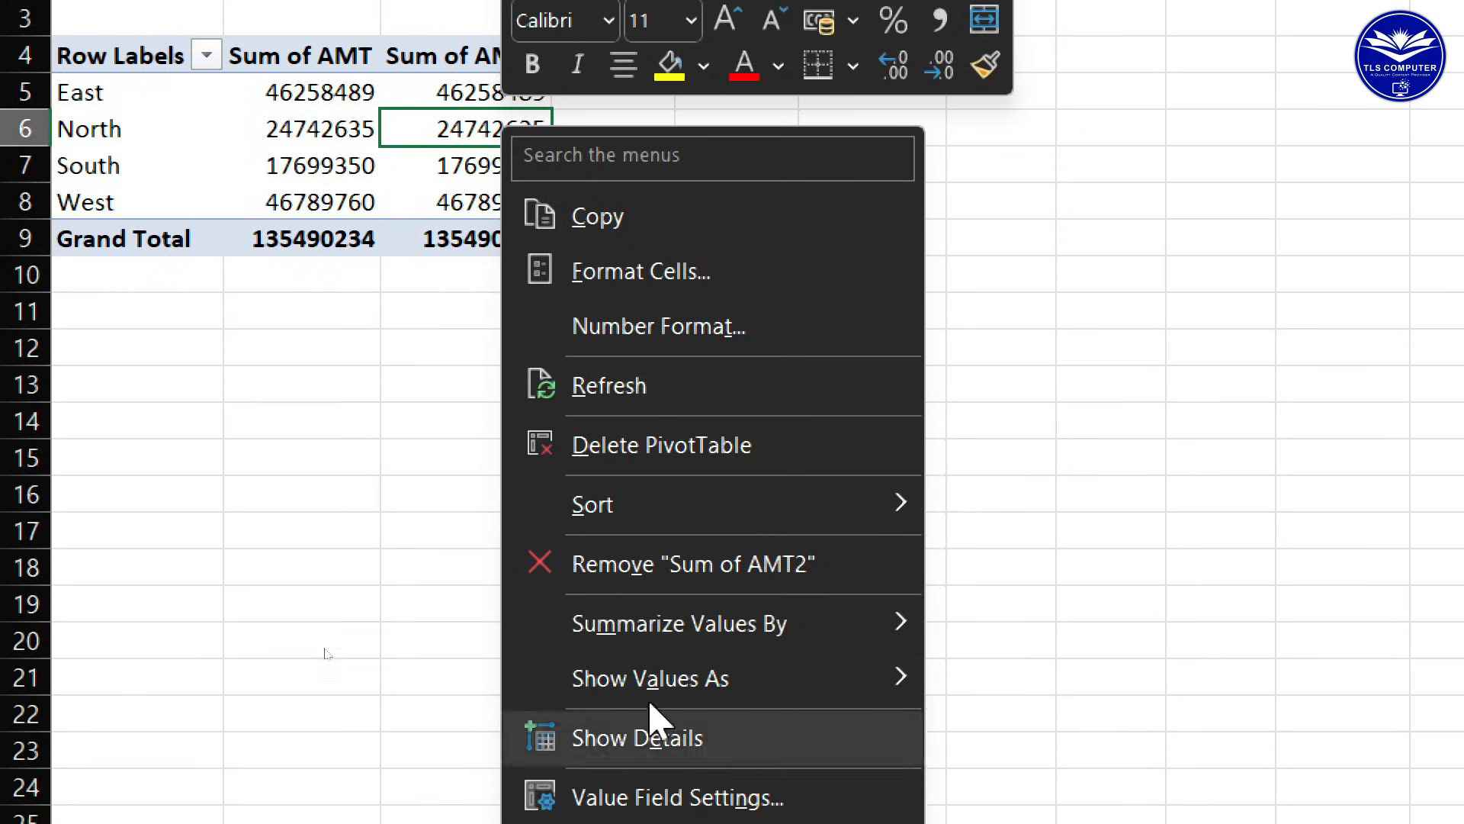
{"action": "mouse_move", "coordinate": [648, 677]}
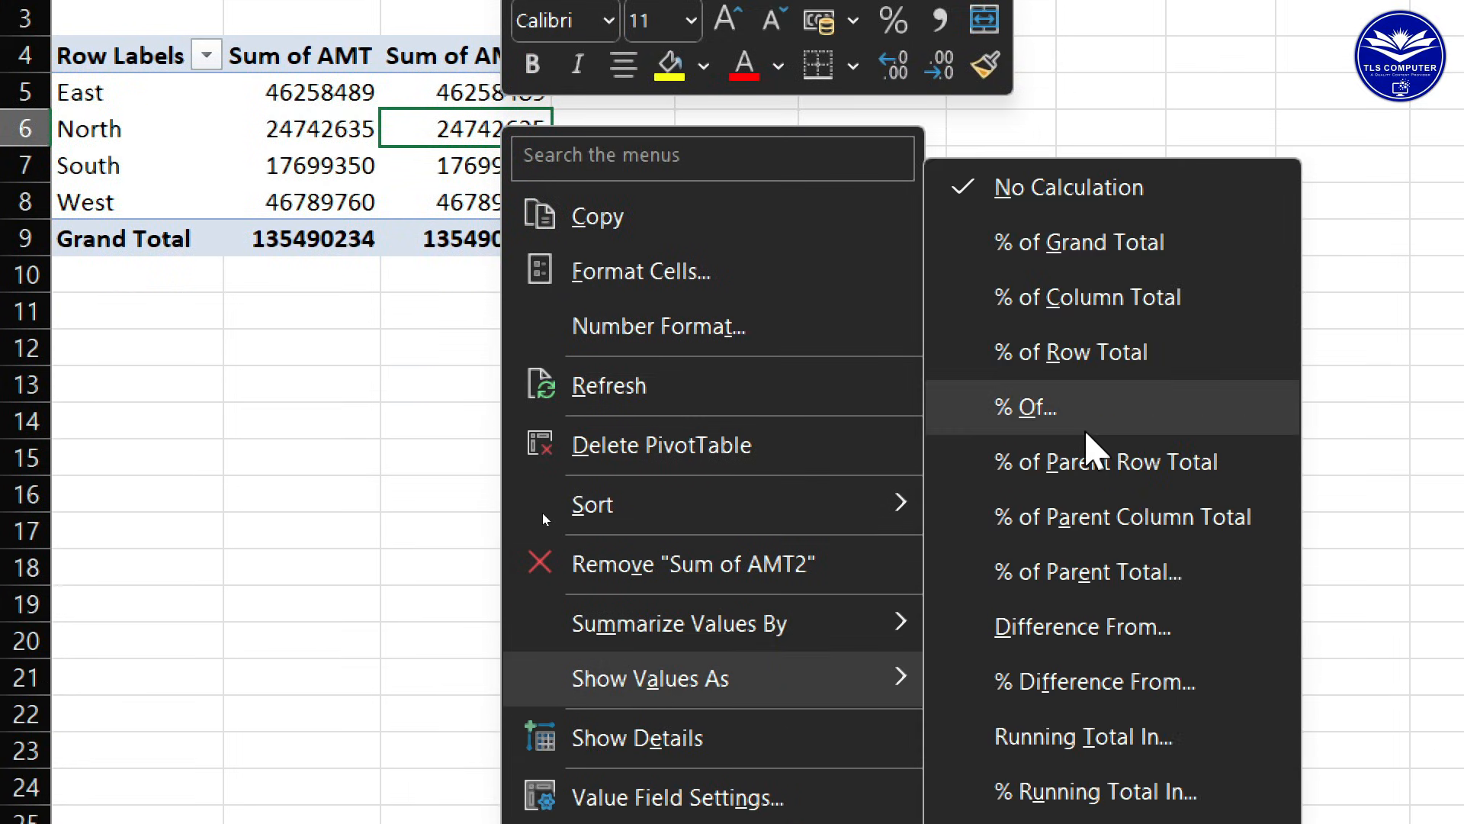
{"action": "left_click", "coordinate": [1083, 419]}
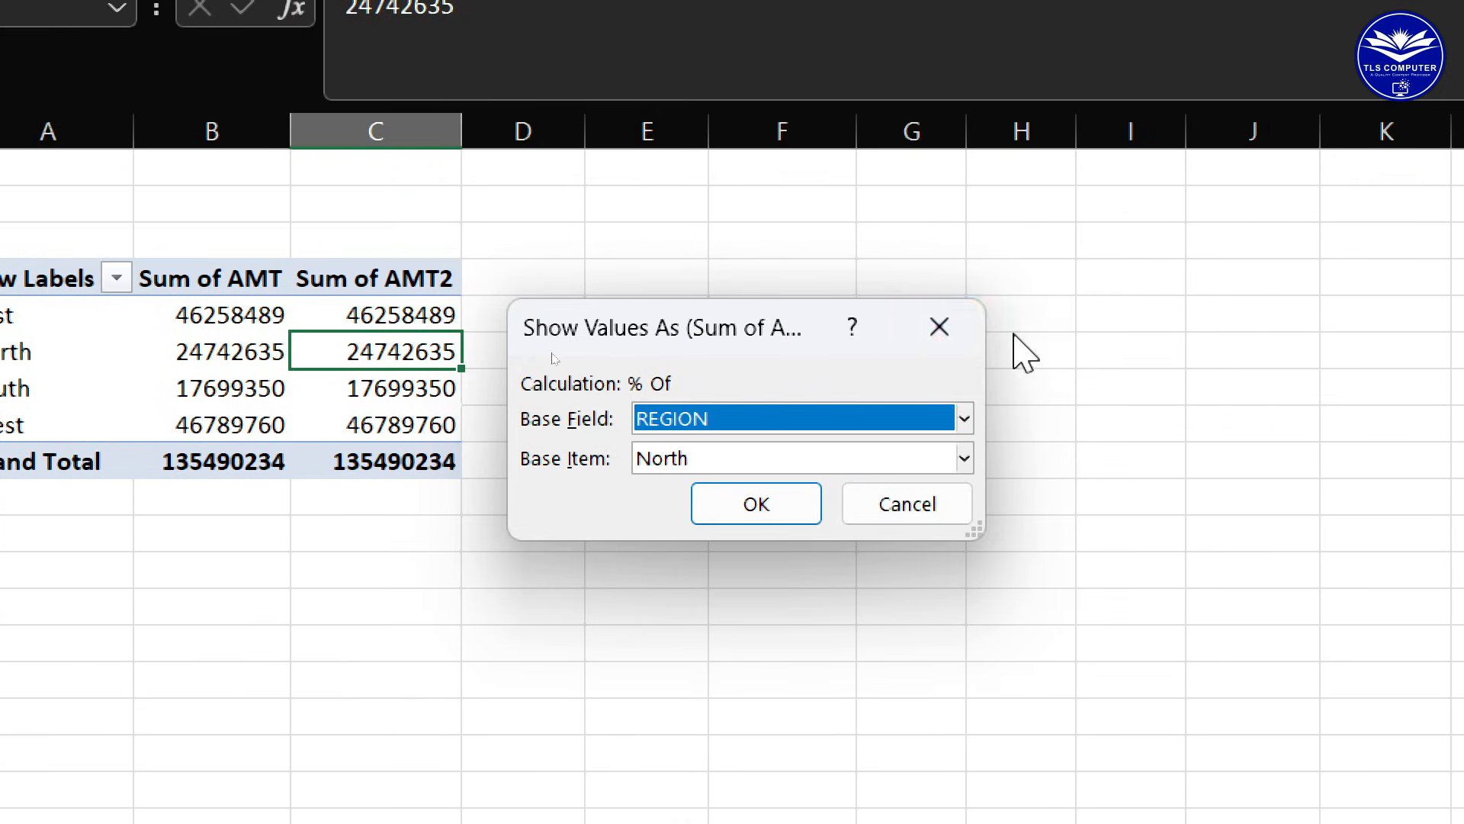
{"action": "left_click", "coordinate": [1037, 188]}
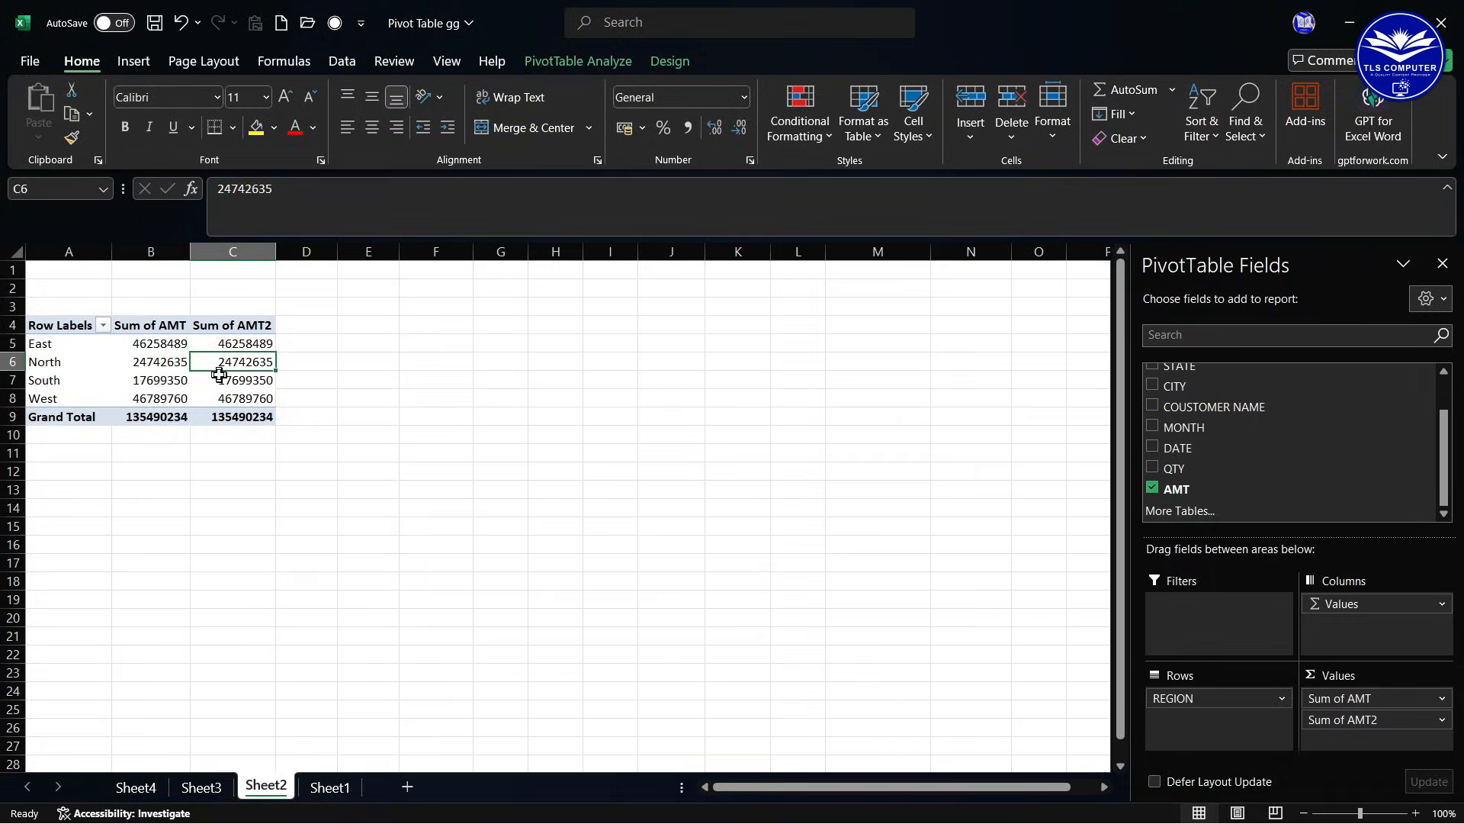
- Sort the regions by Sum of AMT from largest to smallest and review the ordered amounts
{"action": "left_click_drag", "start_coordinate": [200, 567], "coordinate": [204, 498]}
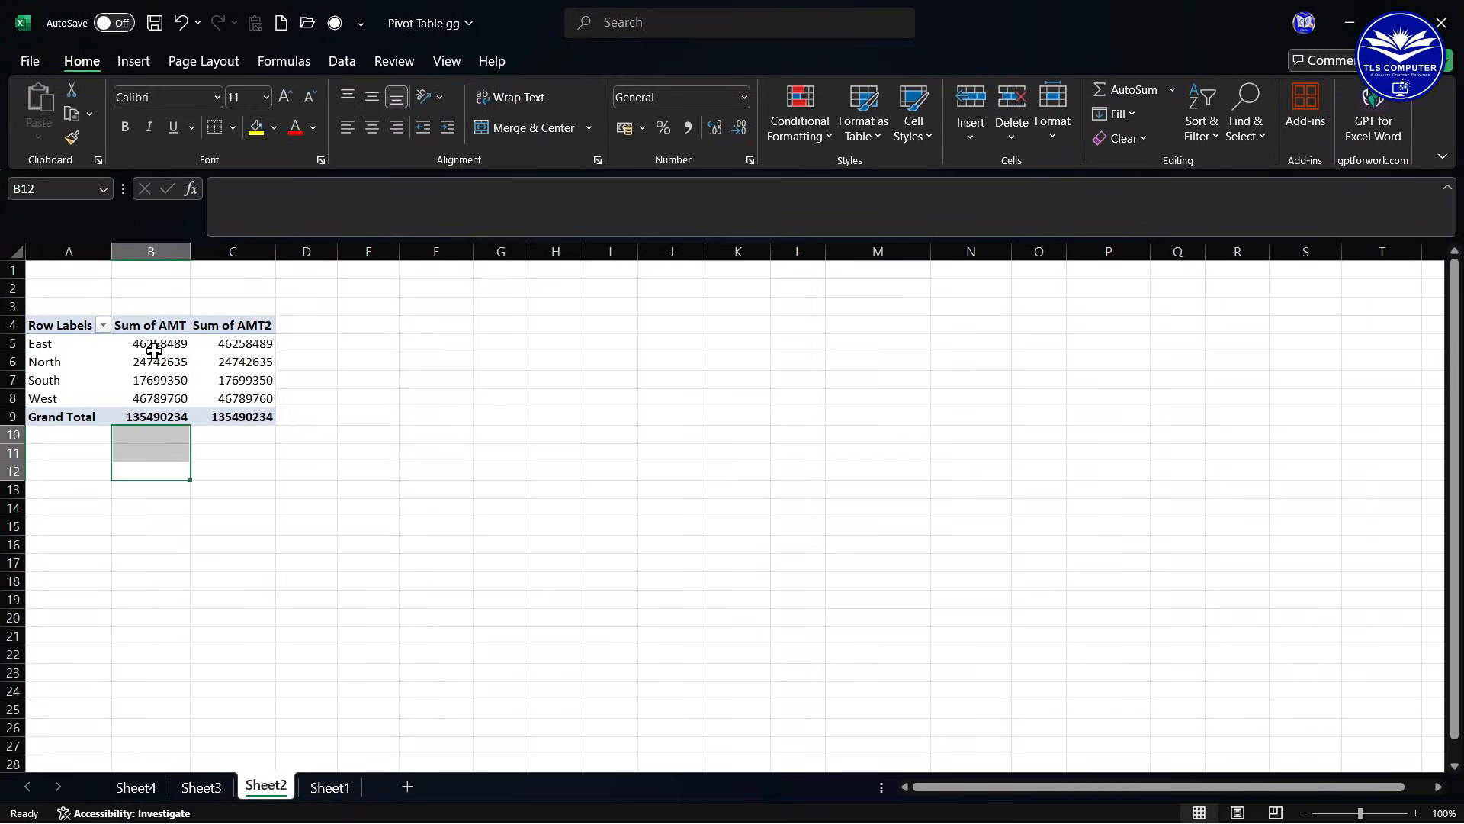
{"action": "left_click_drag", "start_coordinate": [154, 346], "coordinate": [145, 390]}
{"action": "left_click", "coordinate": [141, 452]}
{"action": "left_click", "coordinate": [141, 345]}
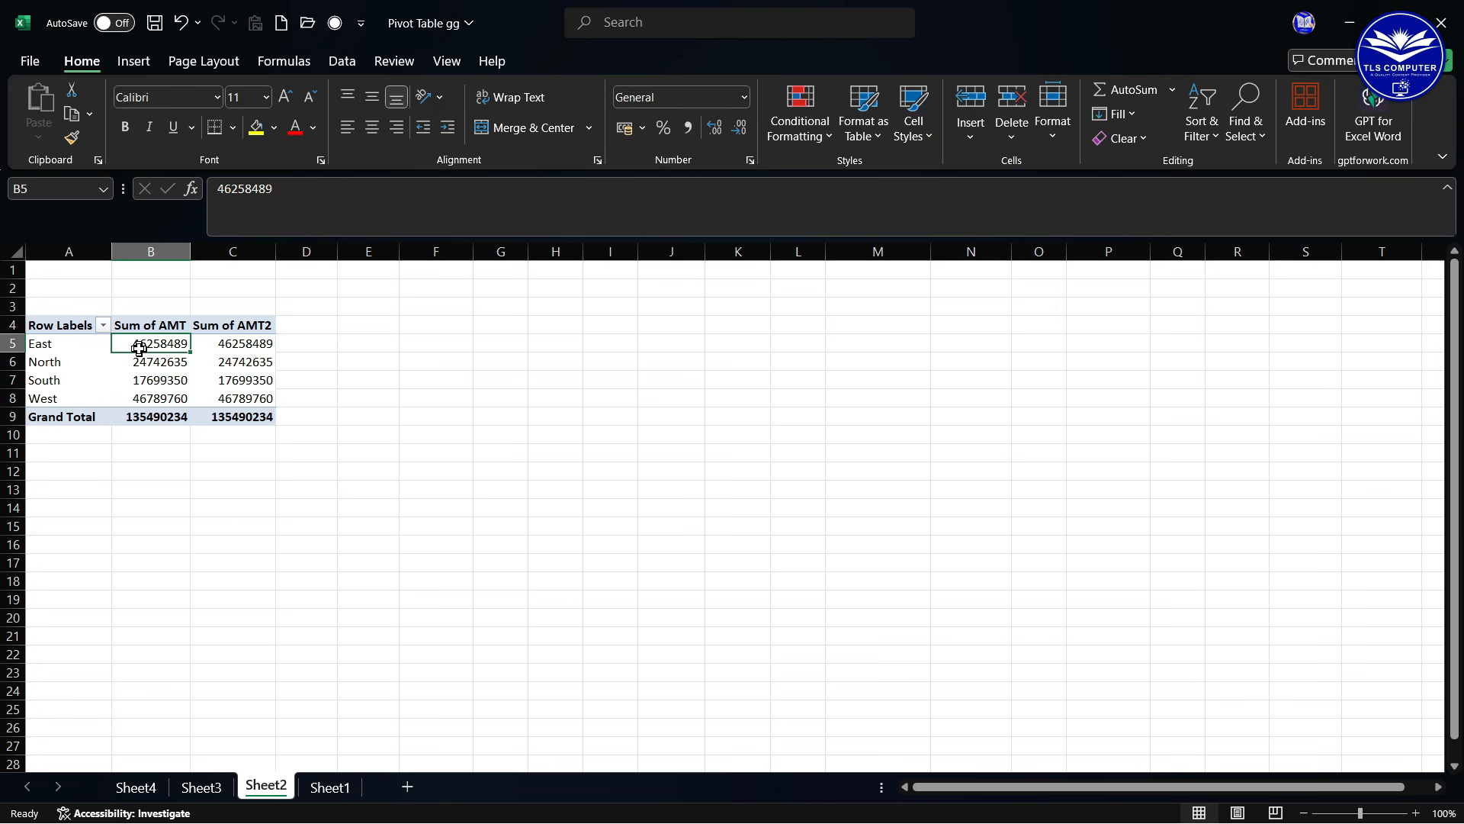
{"action": "right_click", "coordinate": [149, 347]}
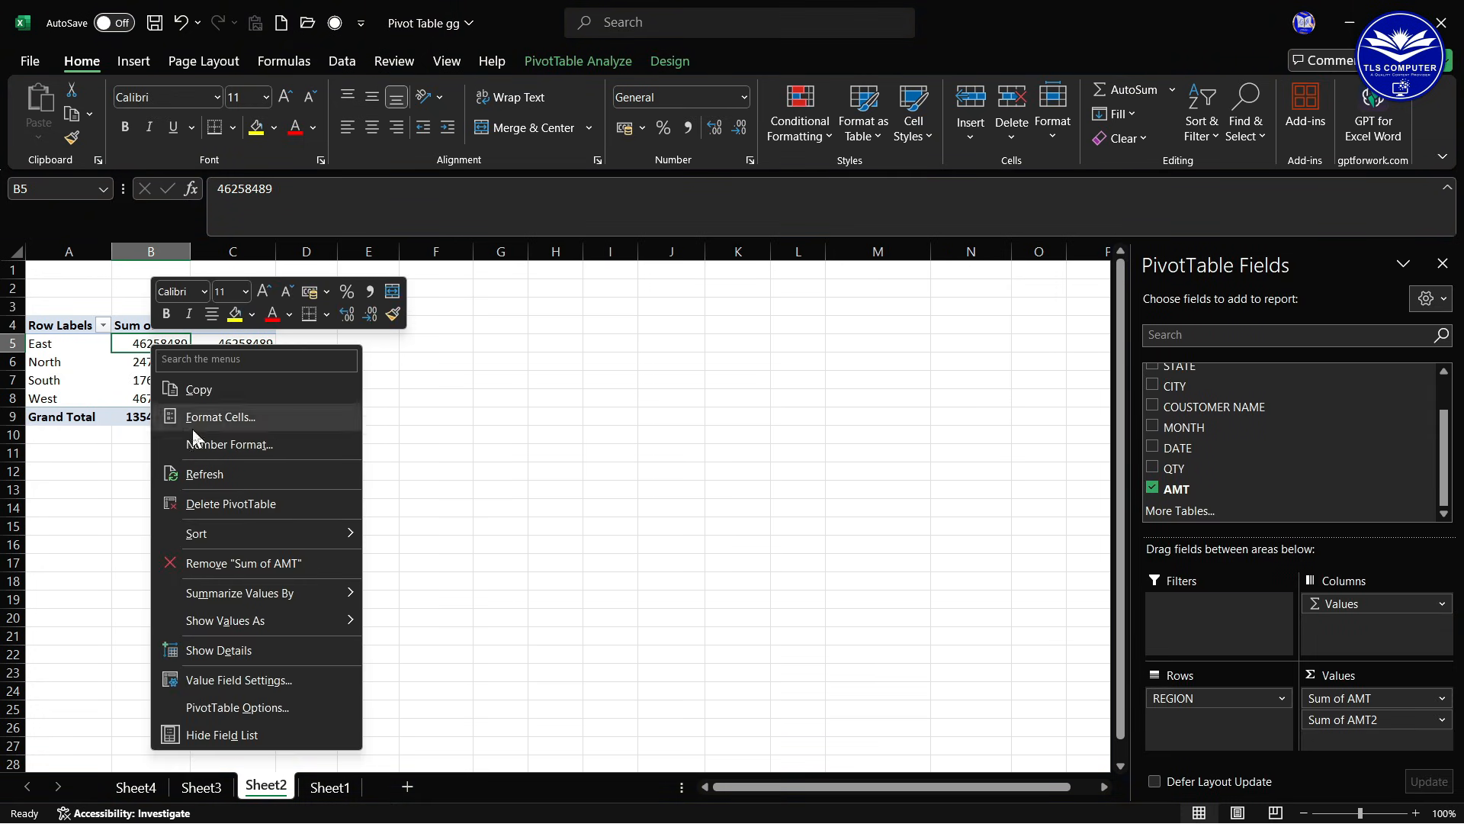
{"action": "mouse_move", "coordinate": [217, 533]}
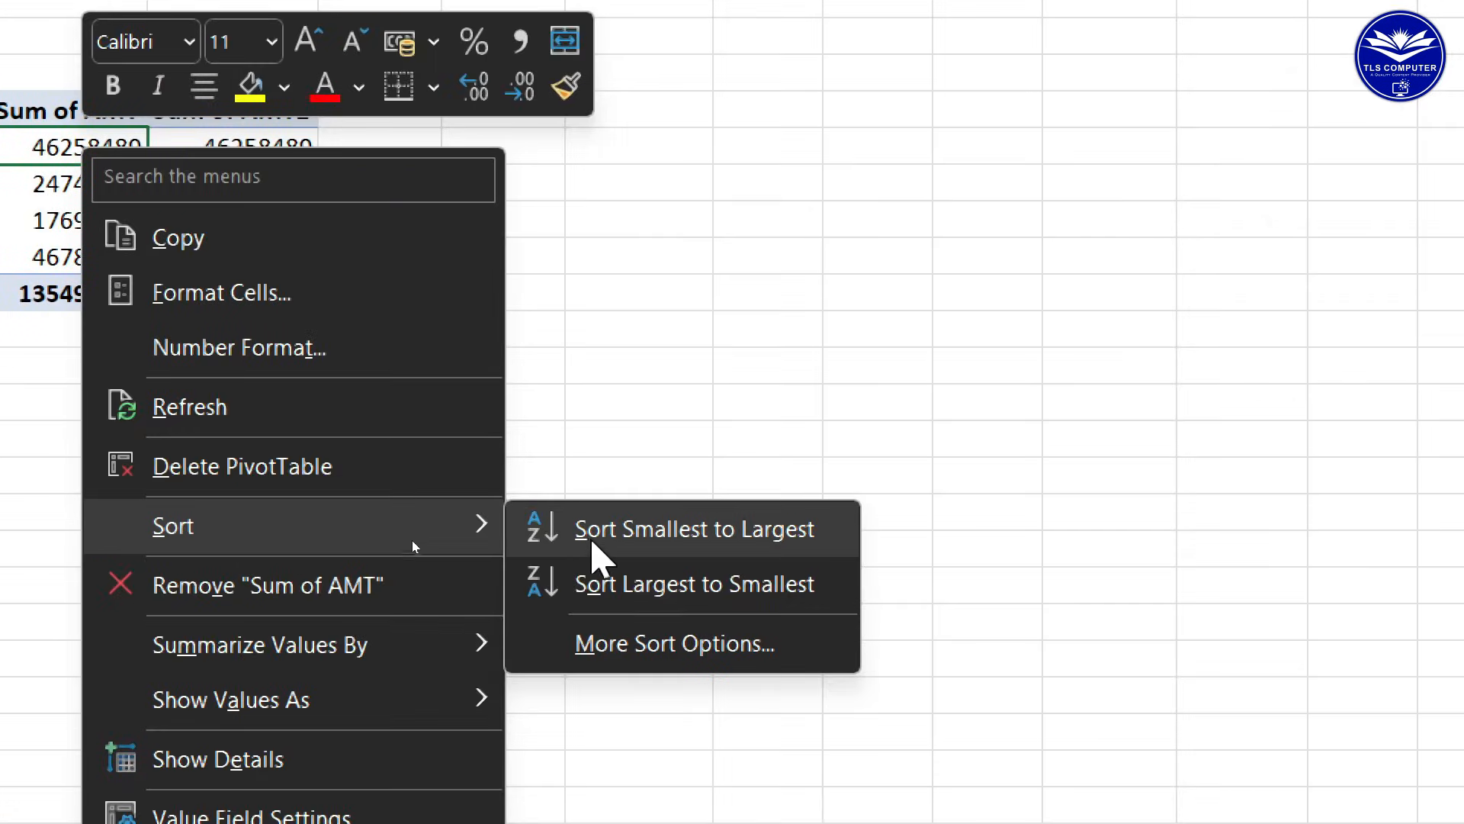
{"action": "left_click", "coordinate": [652, 583]}
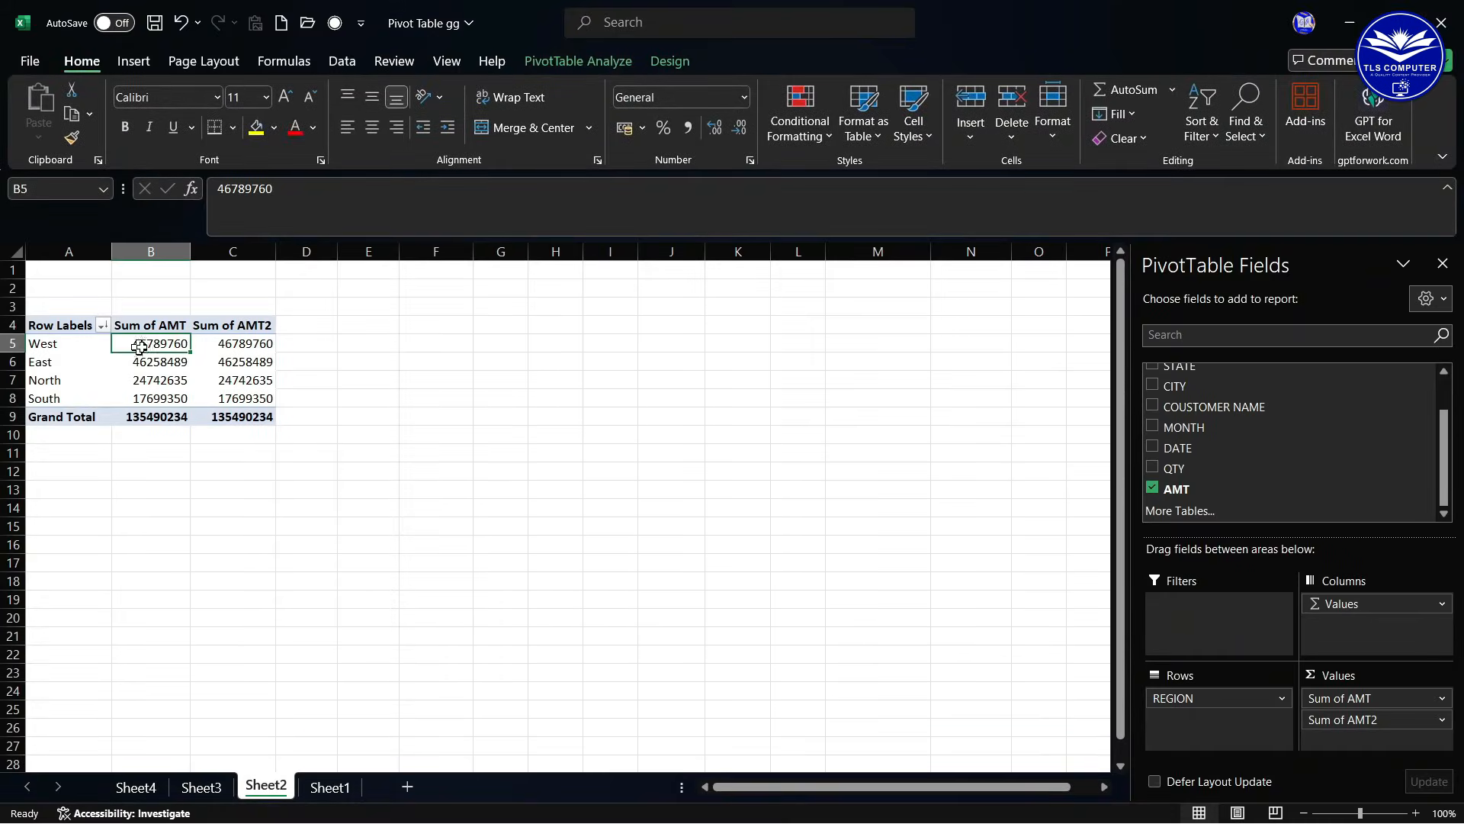
{"action": "key", "text": "Down"}
{"action": "key", "text": "Down"}
{"action": "key", "text": "Down"}
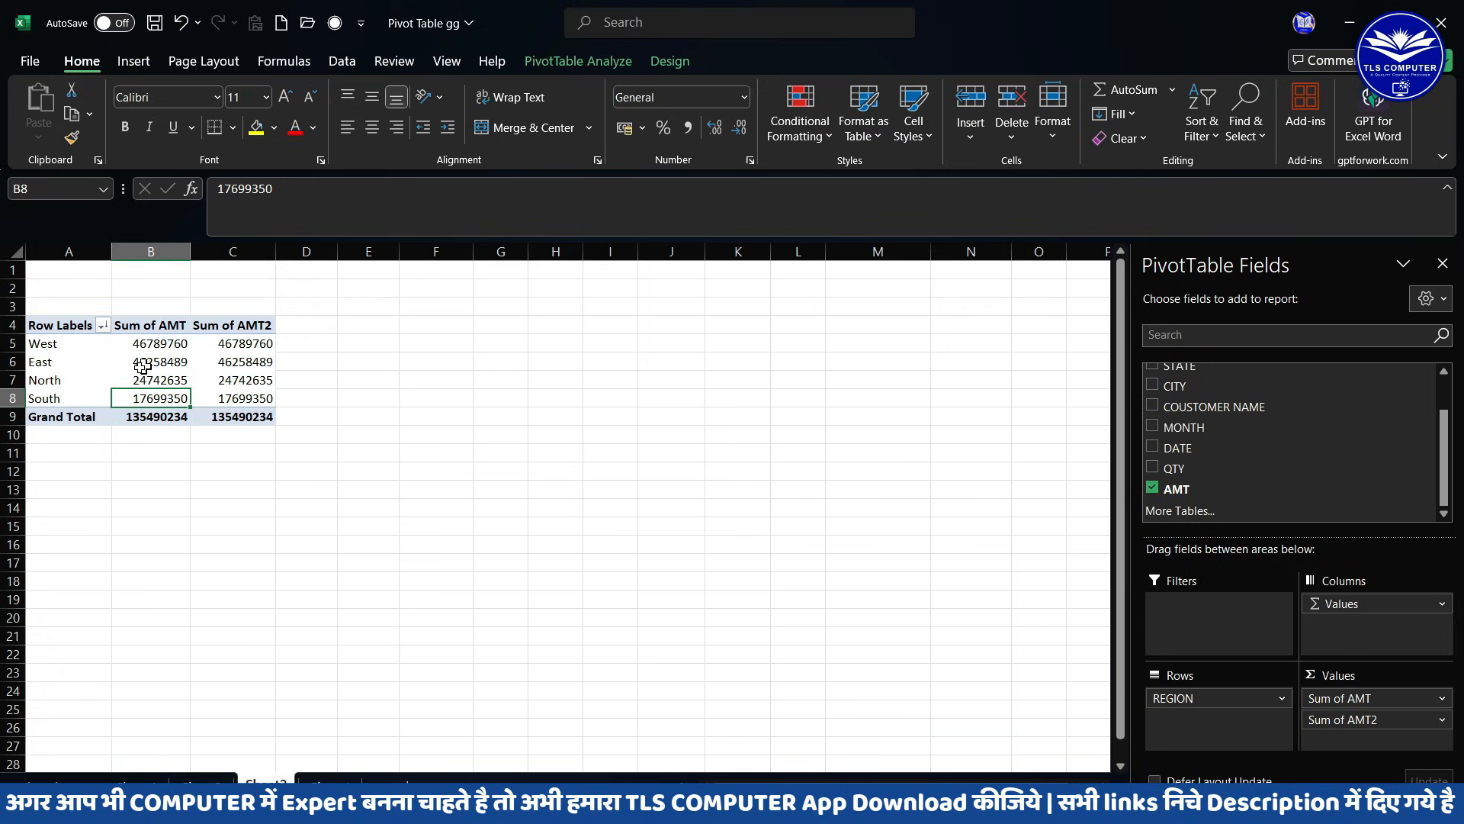
{"action": "left_click", "coordinate": [141, 345]}
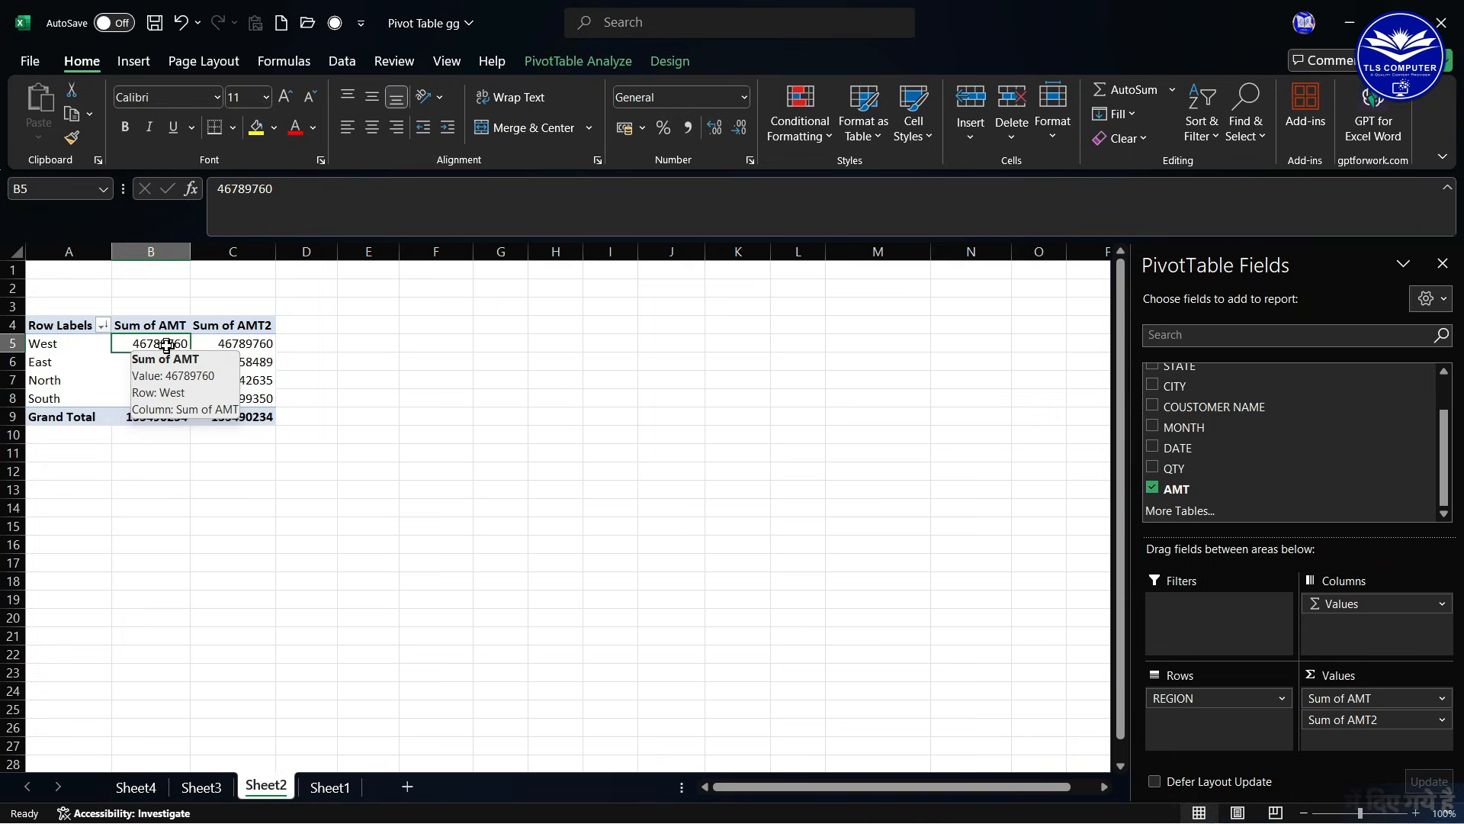
{"action": "left_click_drag", "start_coordinate": [163, 361], "coordinate": [162, 395]}
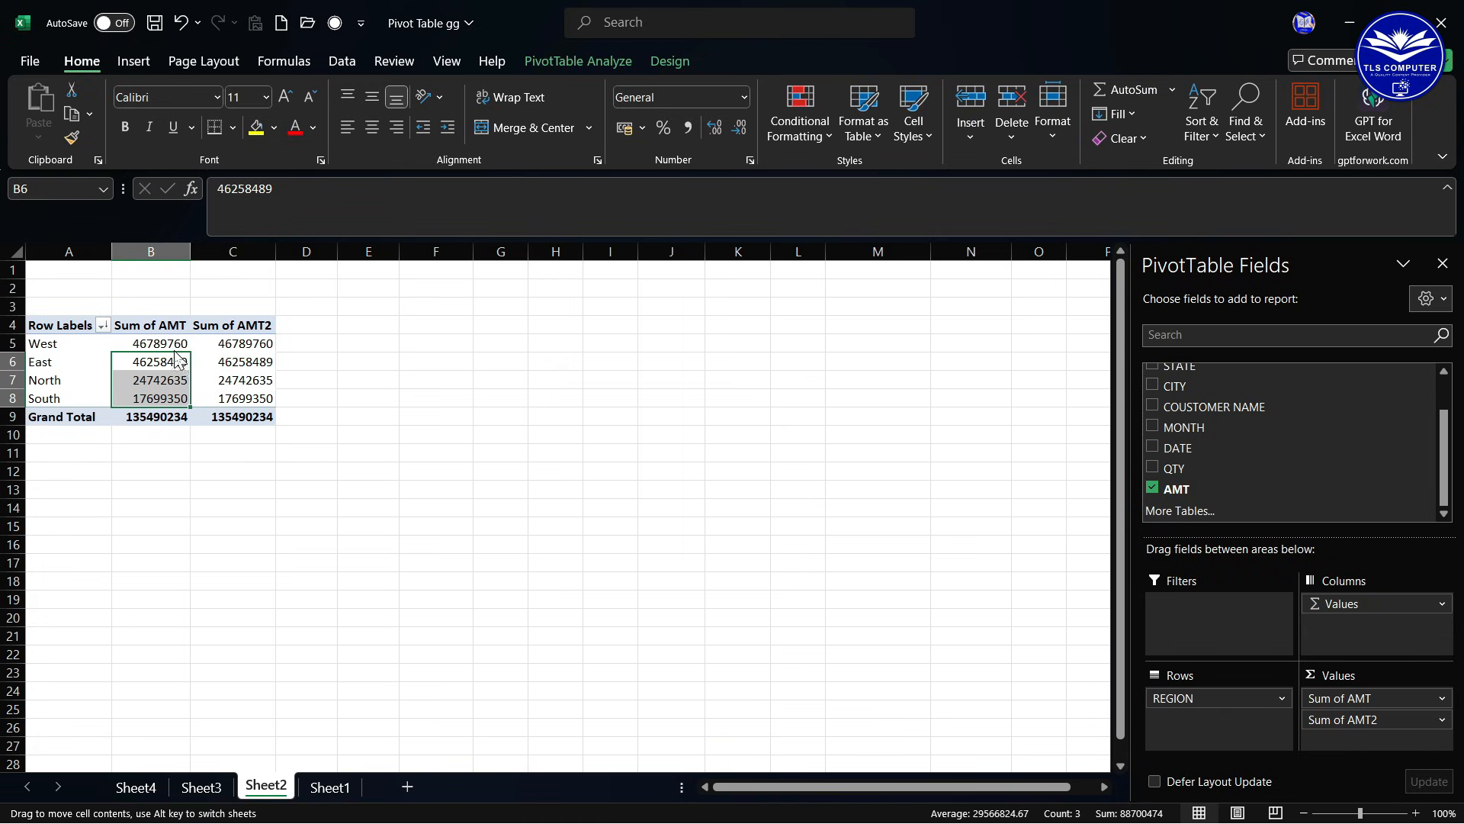
- Show the Sum of AMT2 values as % Of with REGION as base field and West as base item
{"action": "left_click", "coordinate": [236, 363]}
{"action": "right_click", "coordinate": [236, 363]}
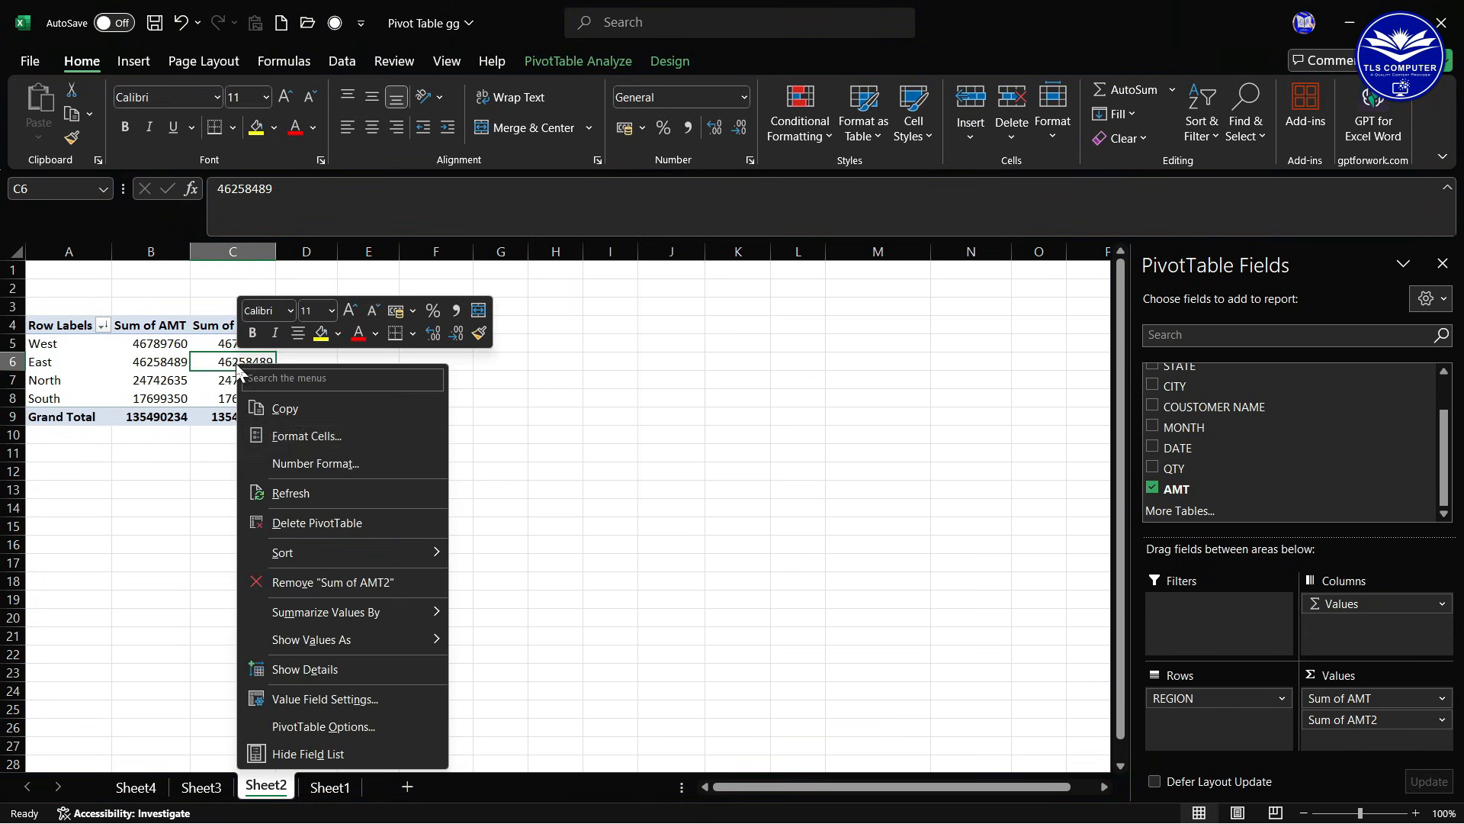
{"action": "mouse_move", "coordinate": [323, 648]}
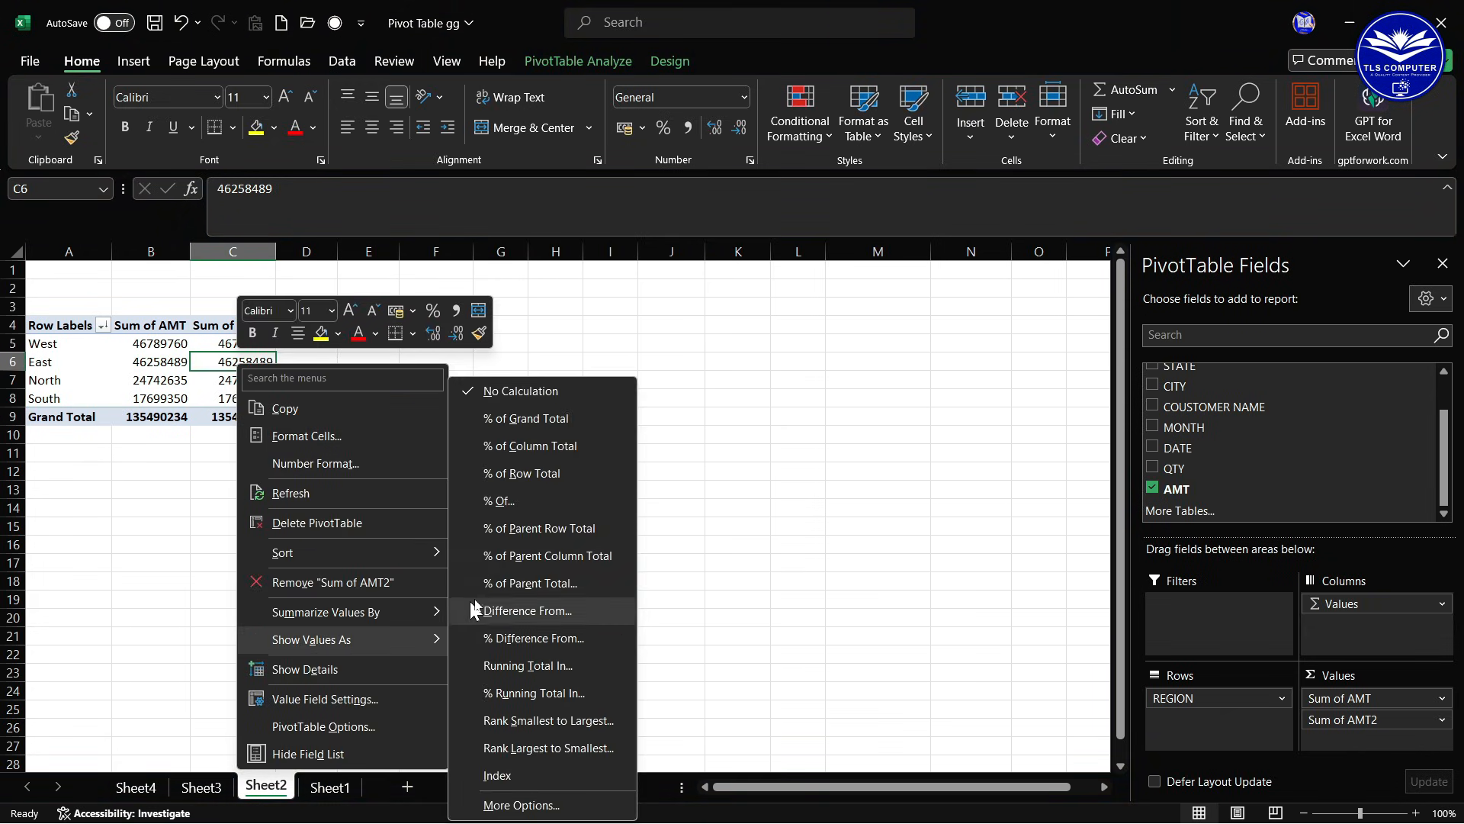
{"action": "left_click", "coordinate": [497, 501]}
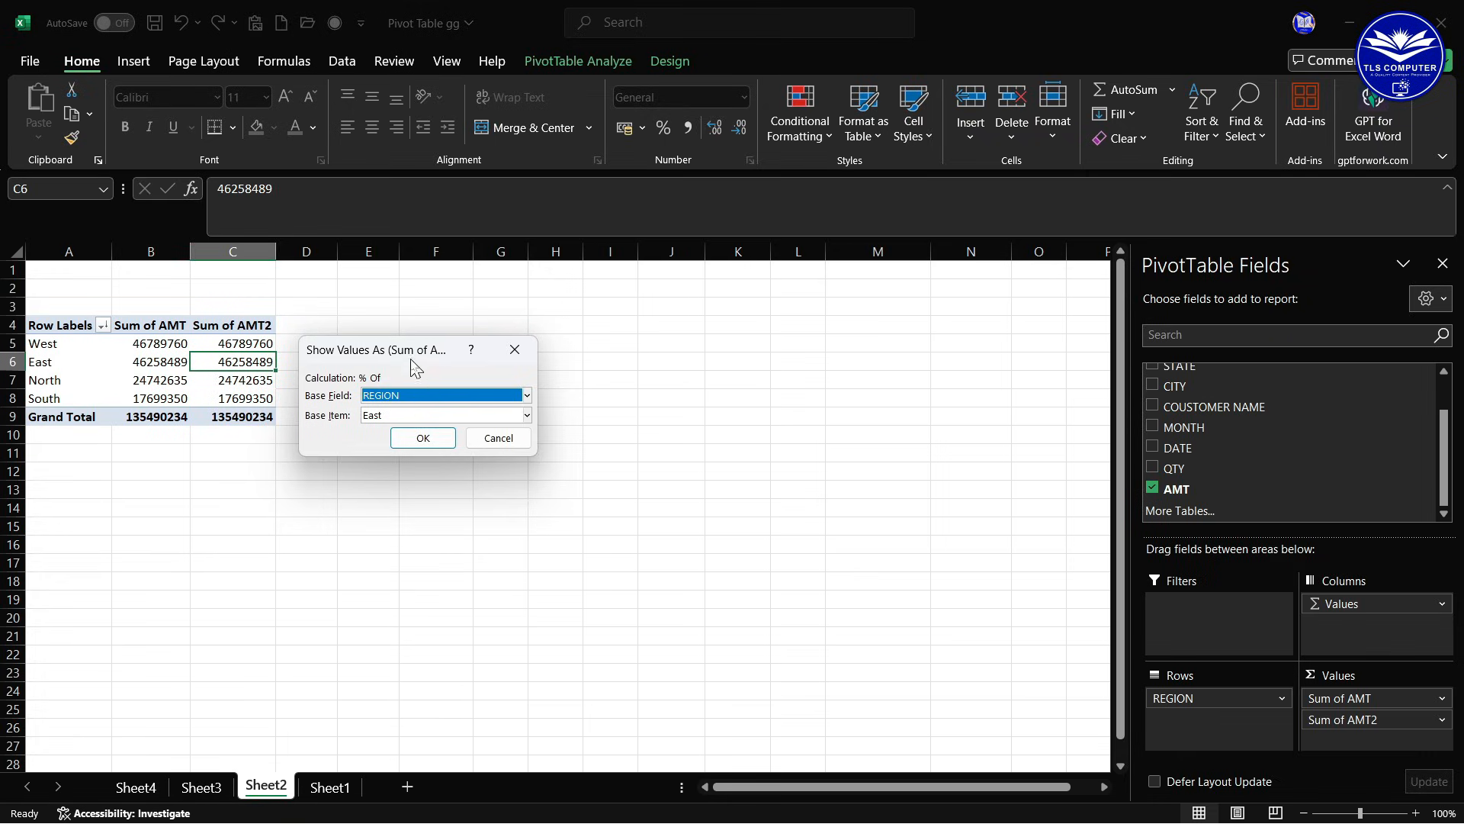
{"action": "left_click_drag", "start_coordinate": [411, 361], "coordinate": [554, 349]}
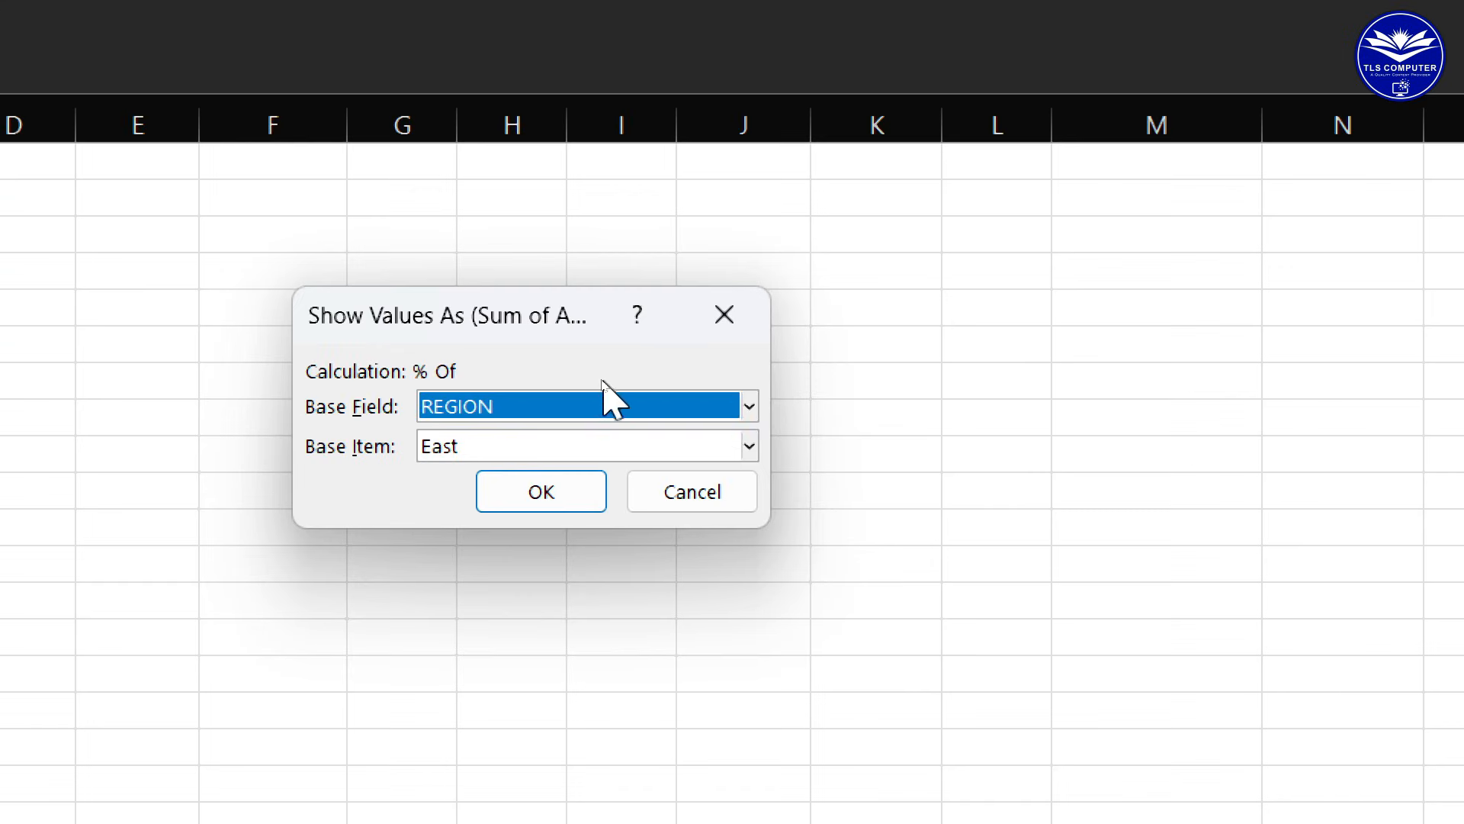
{"action": "left_click", "coordinate": [669, 392]}
{"action": "left_click", "coordinate": [546, 446]}
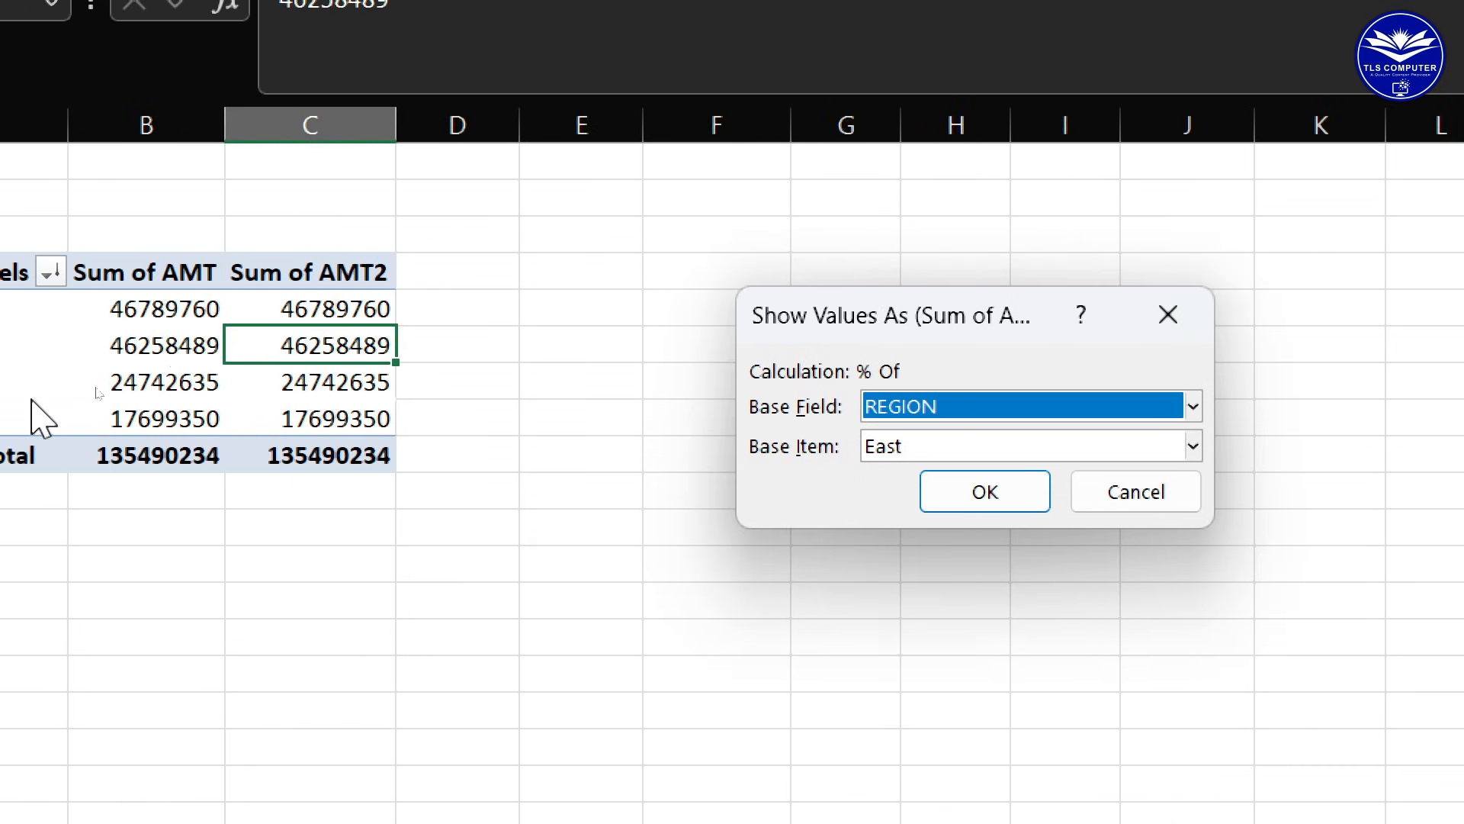
{"action": "left_click", "coordinate": [1193, 447]}
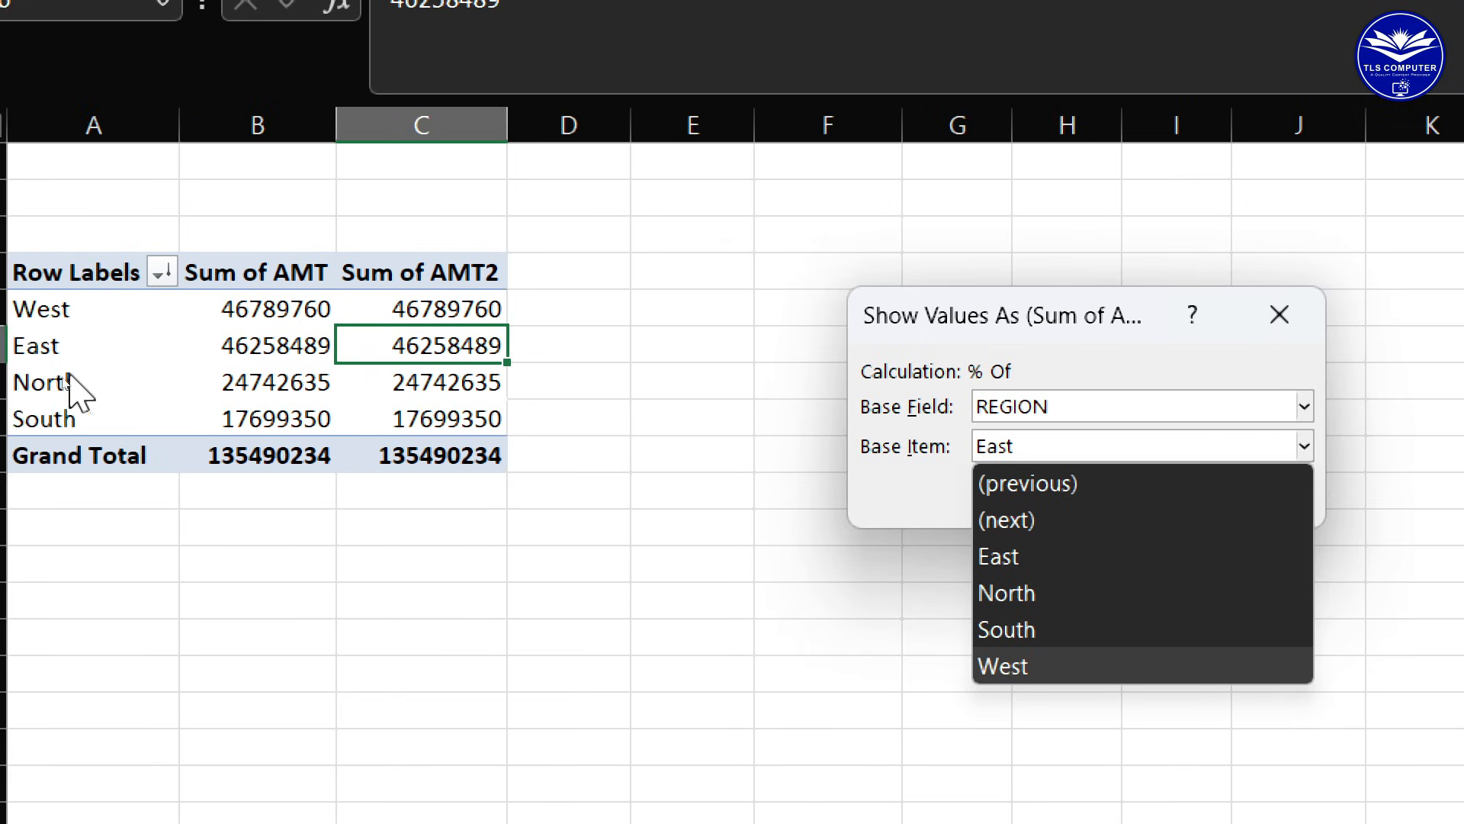
{"action": "left_click", "coordinate": [1034, 667]}
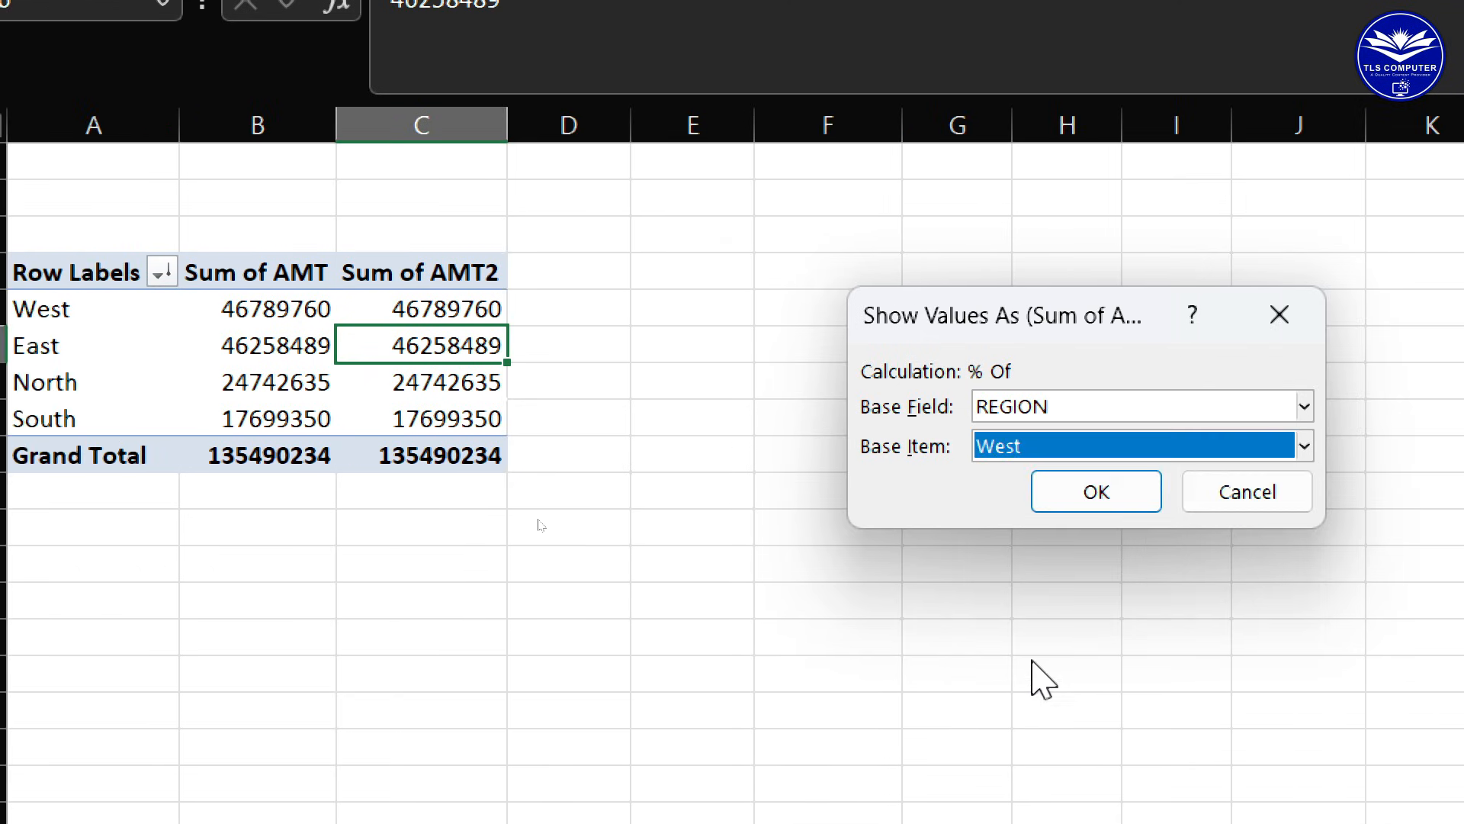
{"action": "left_click", "coordinate": [1098, 493]}
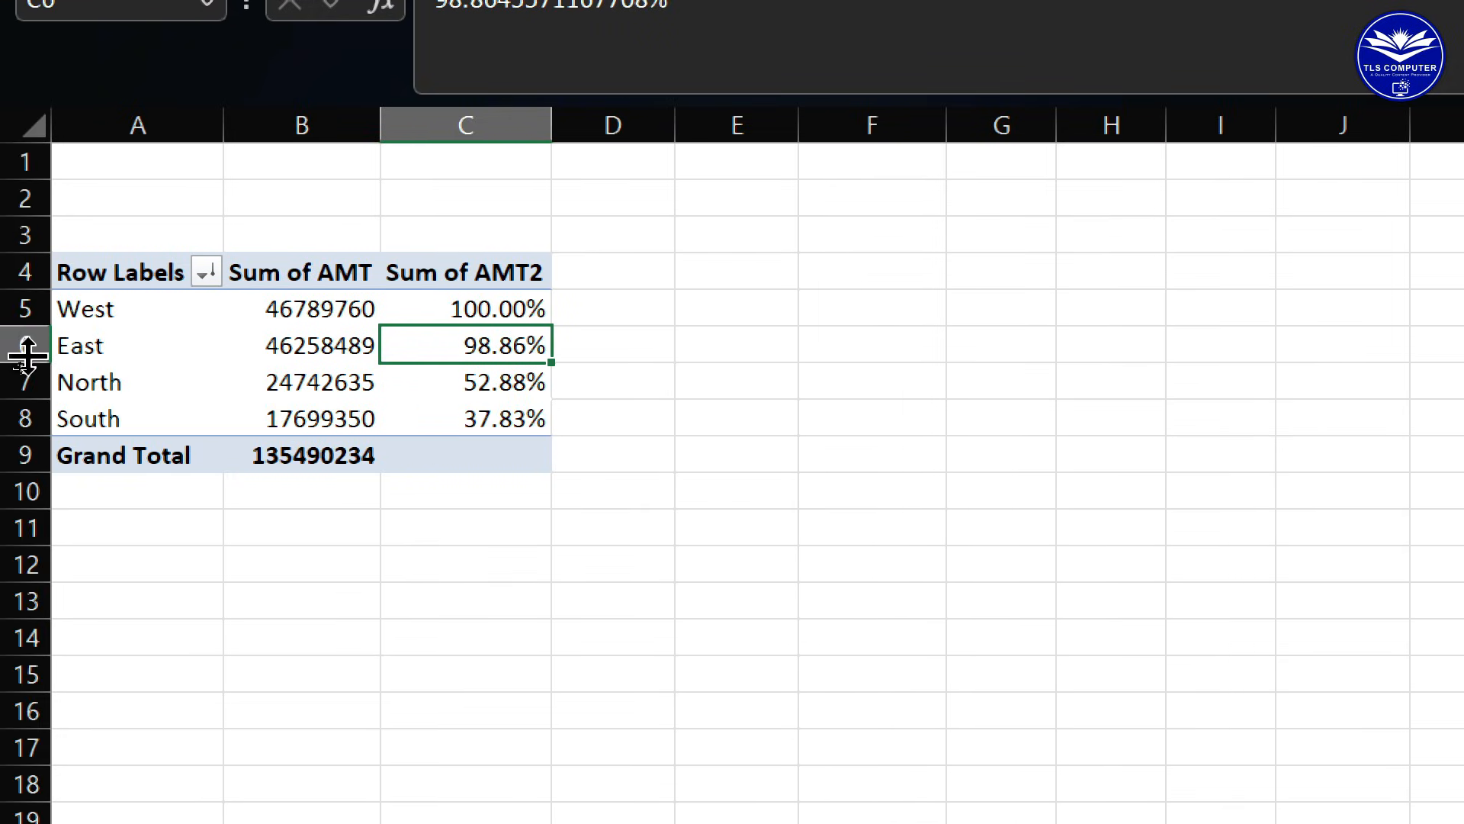
- Compare the East, North and South percentages in the Sum of AMT2 column with the West base amount
{"action": "left_click", "coordinate": [573, 373]}
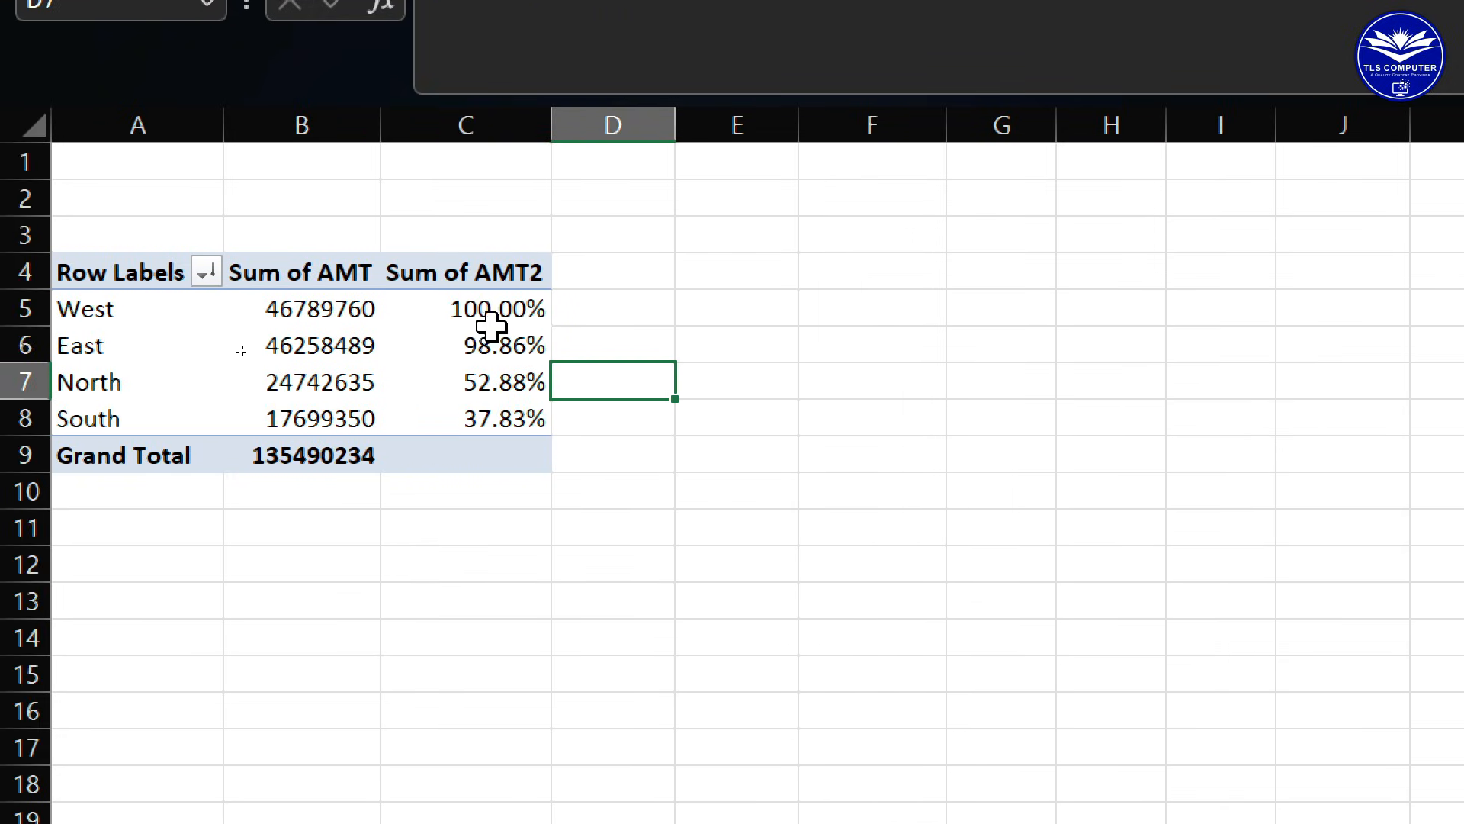
{"action": "left_click", "coordinate": [328, 310]}
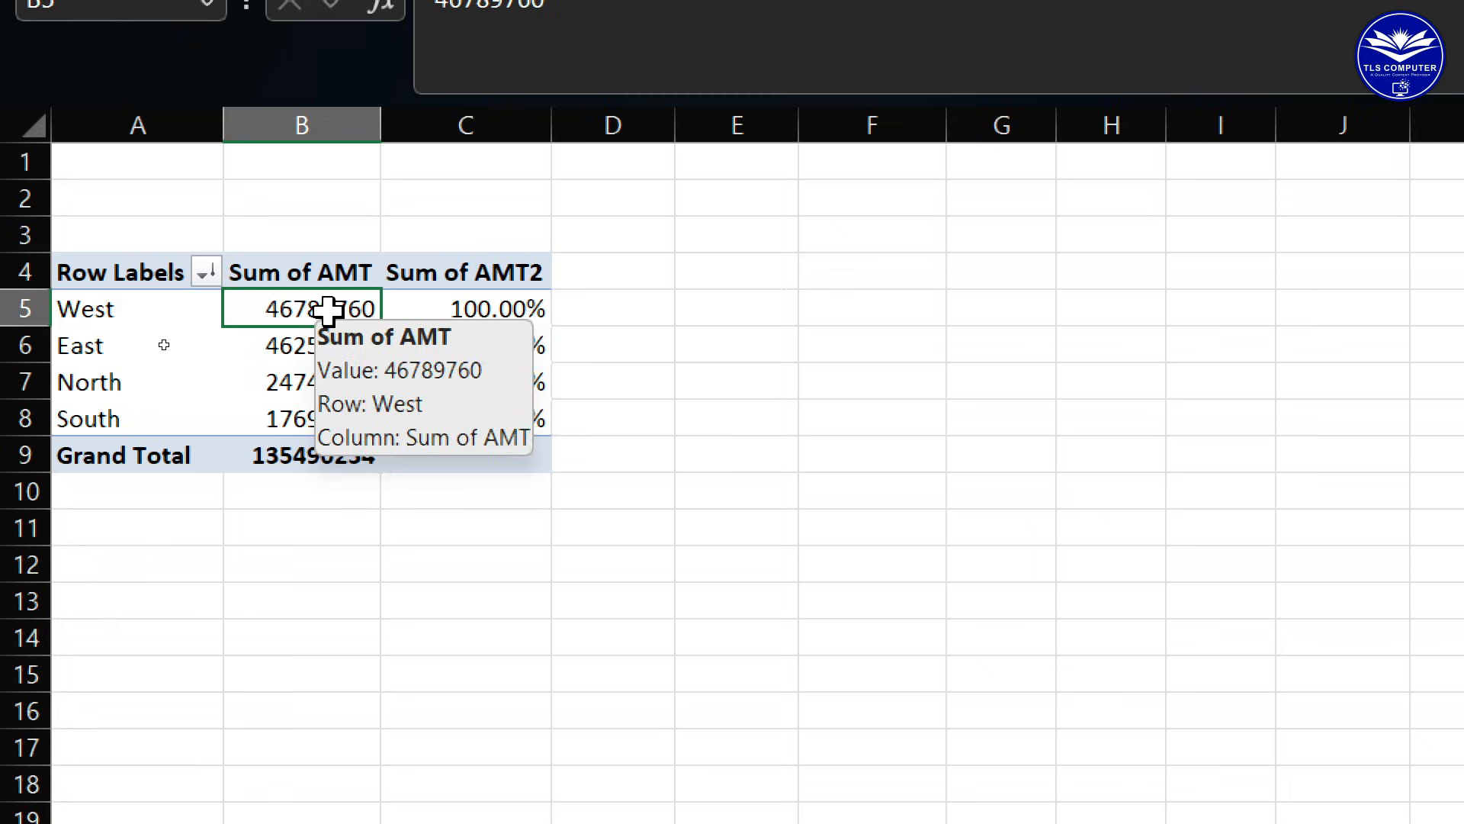
{"action": "left_click", "coordinate": [468, 305]}
{"action": "left_click", "coordinate": [360, 305]}
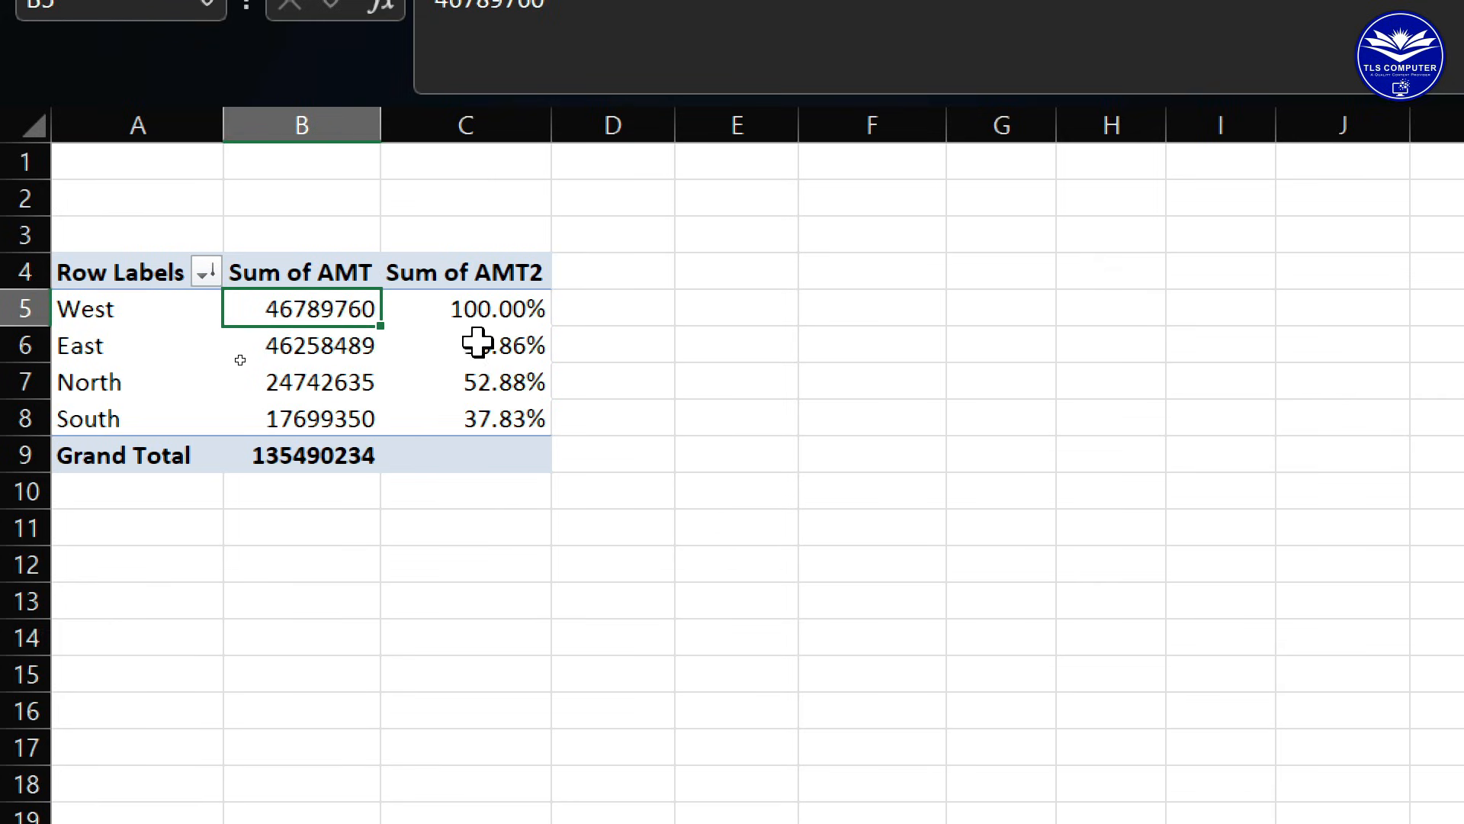
{"action": "left_click_drag", "start_coordinate": [507, 349], "coordinate": [513, 423]}
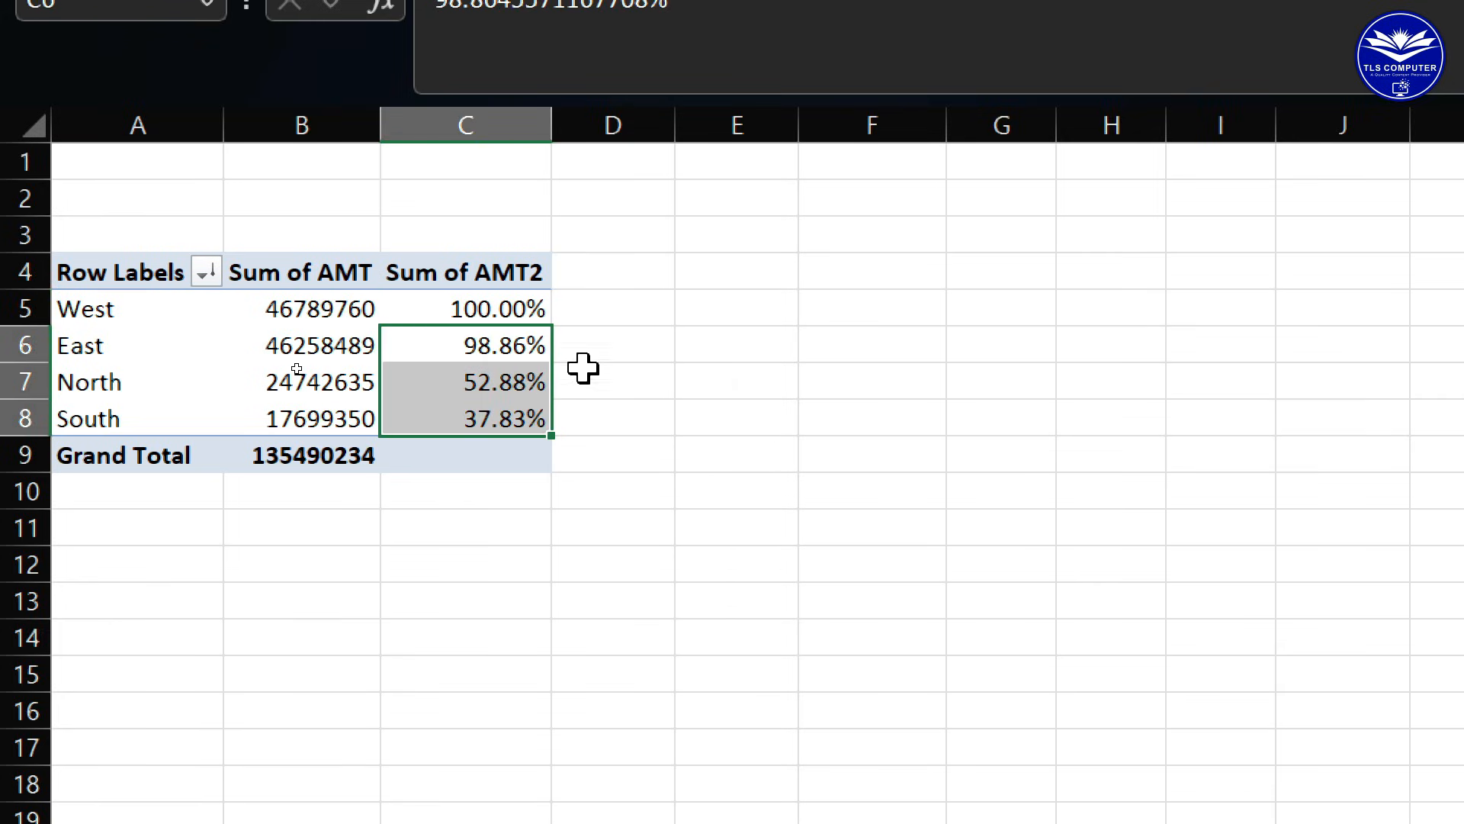
{"action": "left_click", "coordinate": [603, 335]}
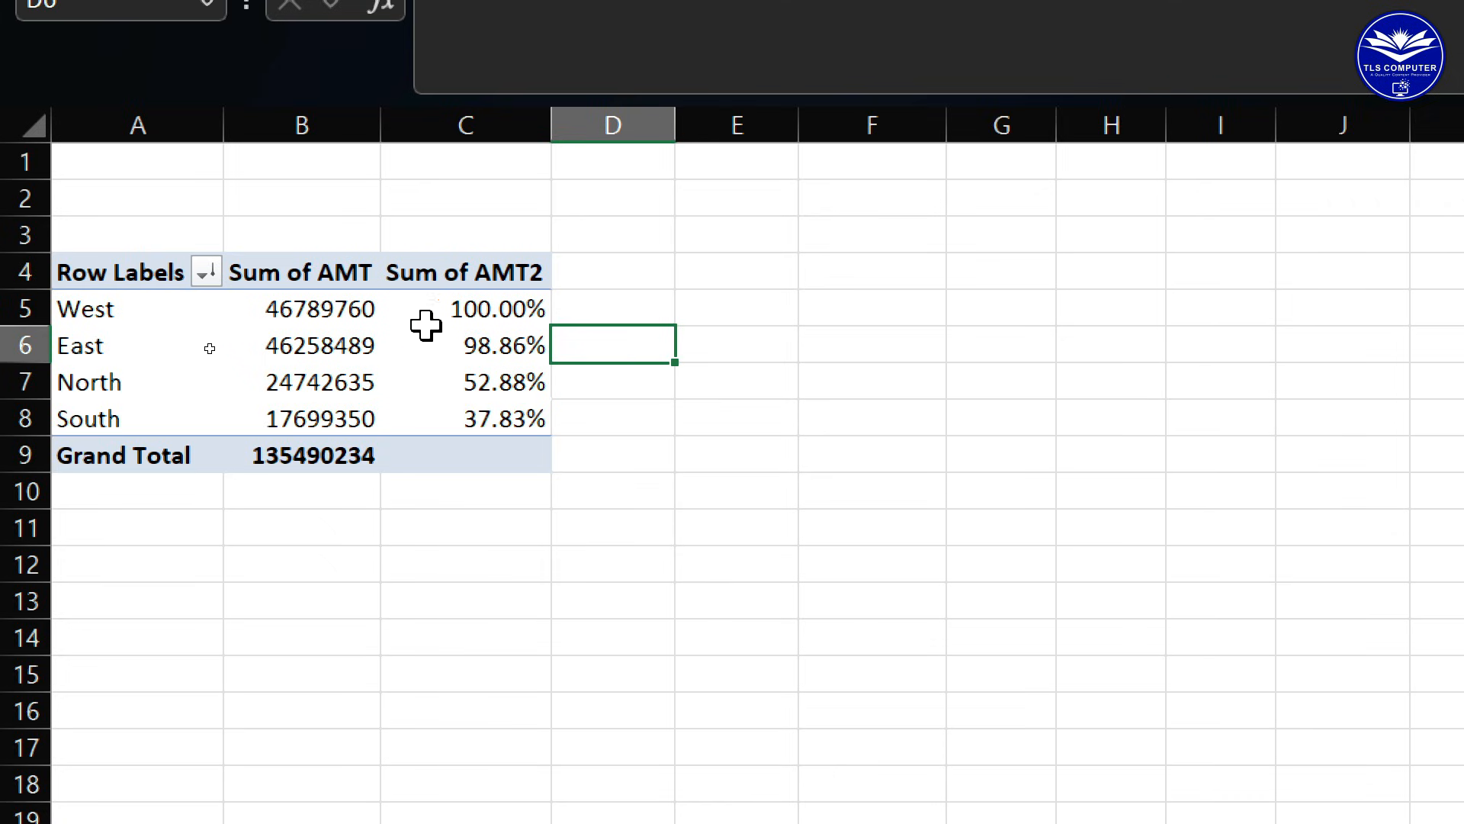
{"action": "left_click", "coordinate": [471, 305]}
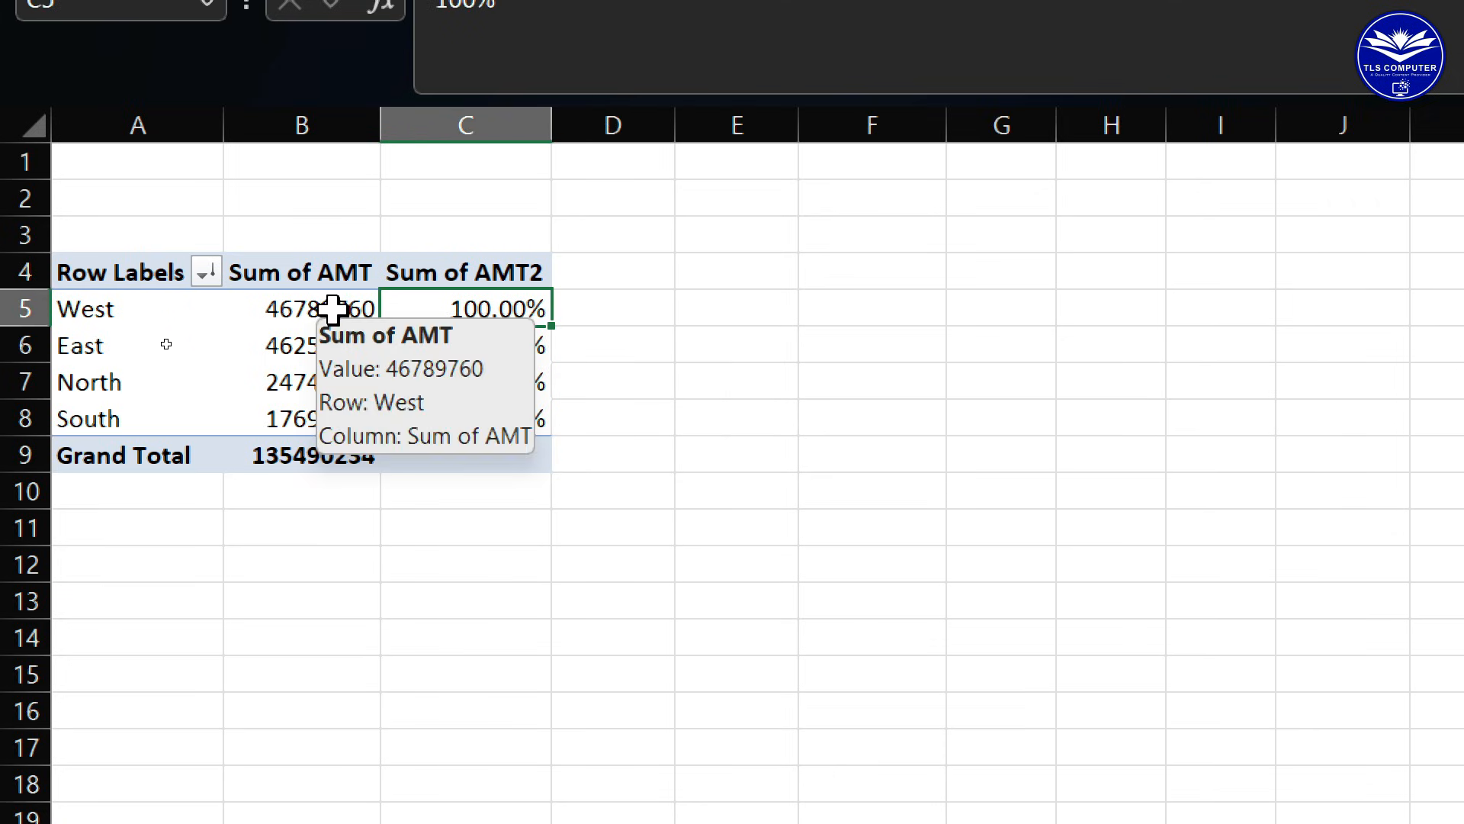
{"action": "left_click", "coordinate": [474, 418]}
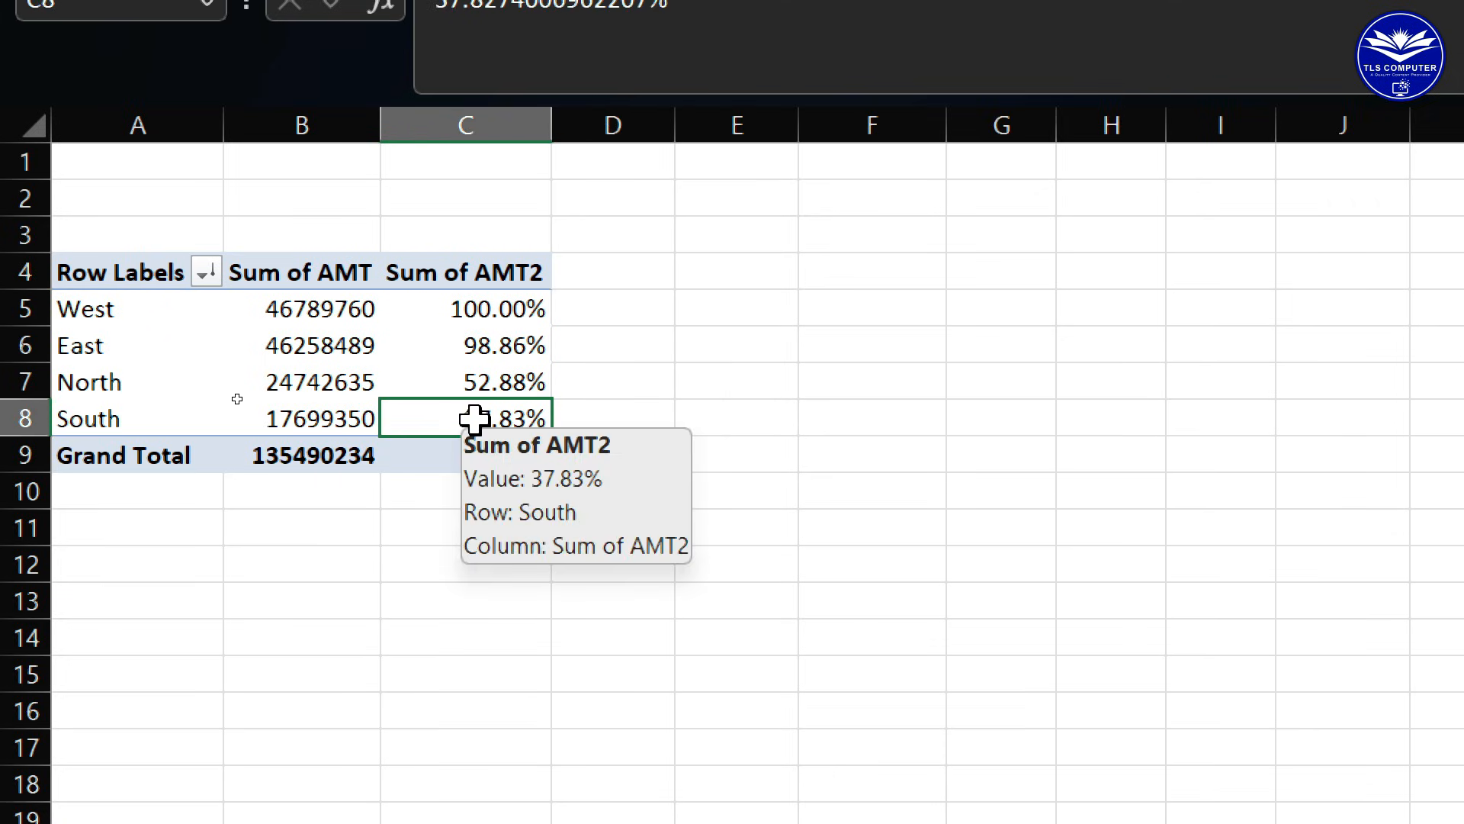
{"action": "left_click", "coordinate": [479, 384]}
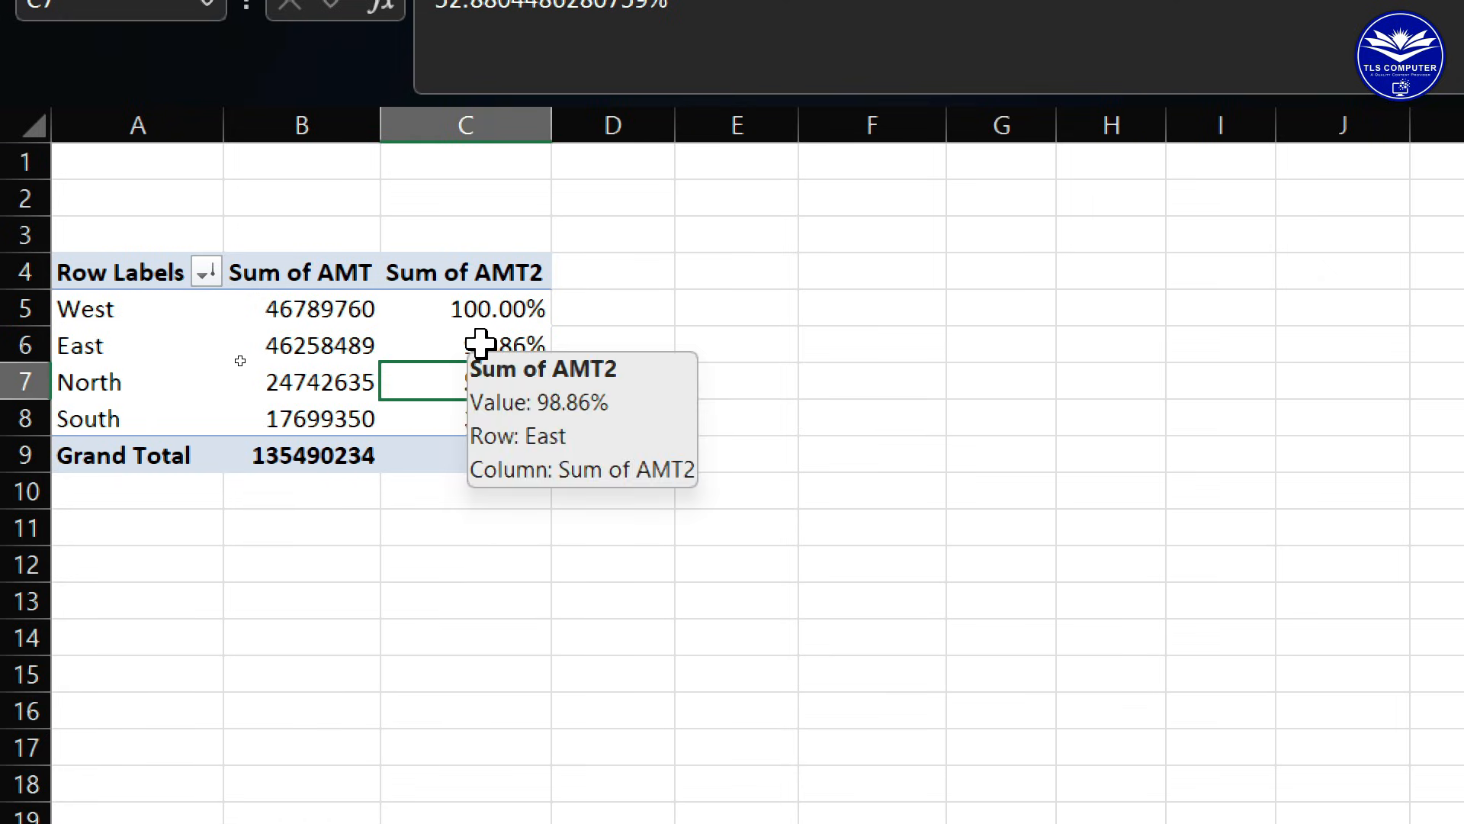
{"action": "left_click", "coordinate": [473, 345]}
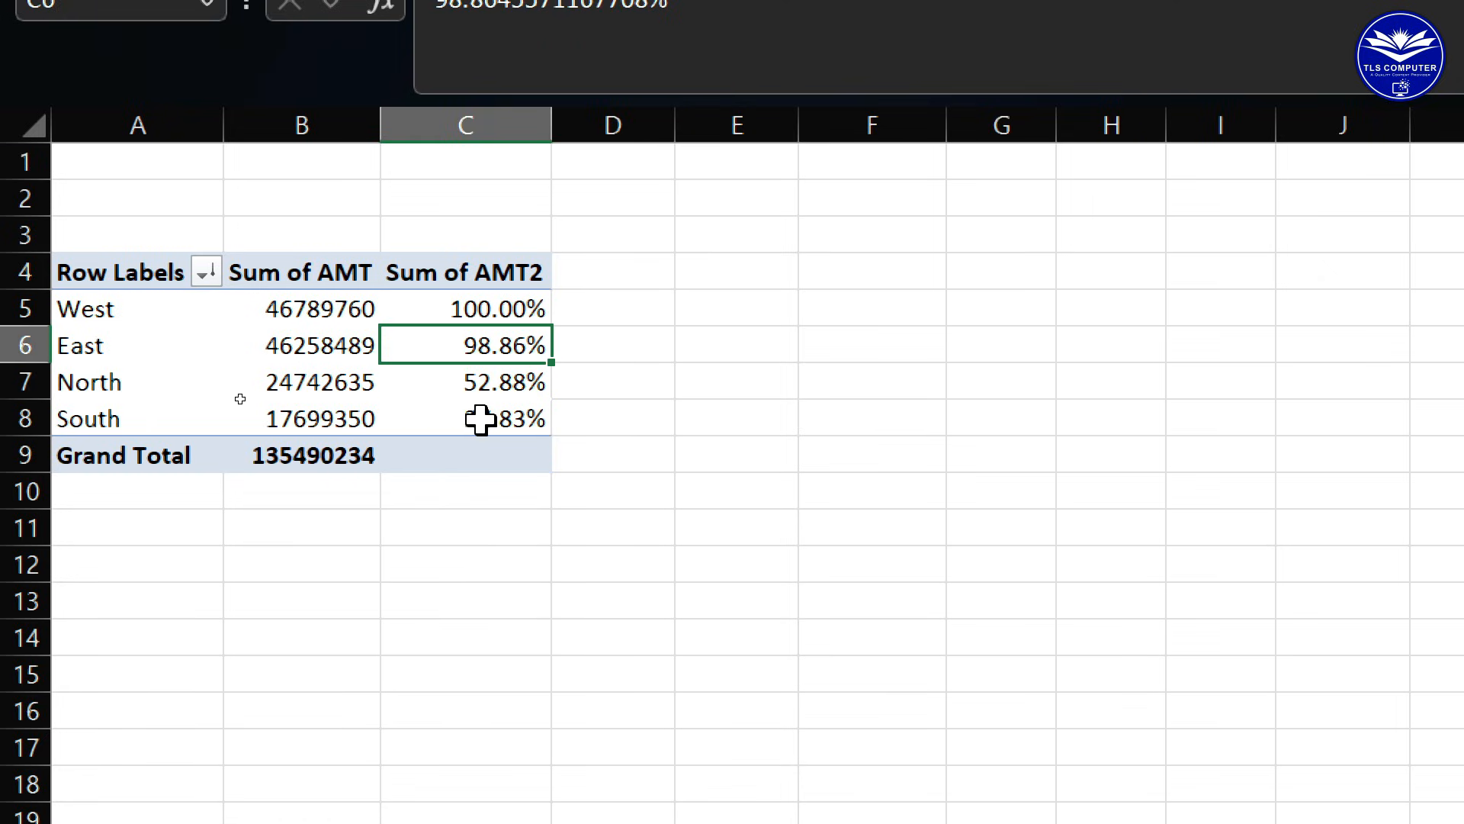
{"action": "mouse_move", "coordinate": [480, 418]}
{"action": "mouse_move", "coordinate": [518, 385]}
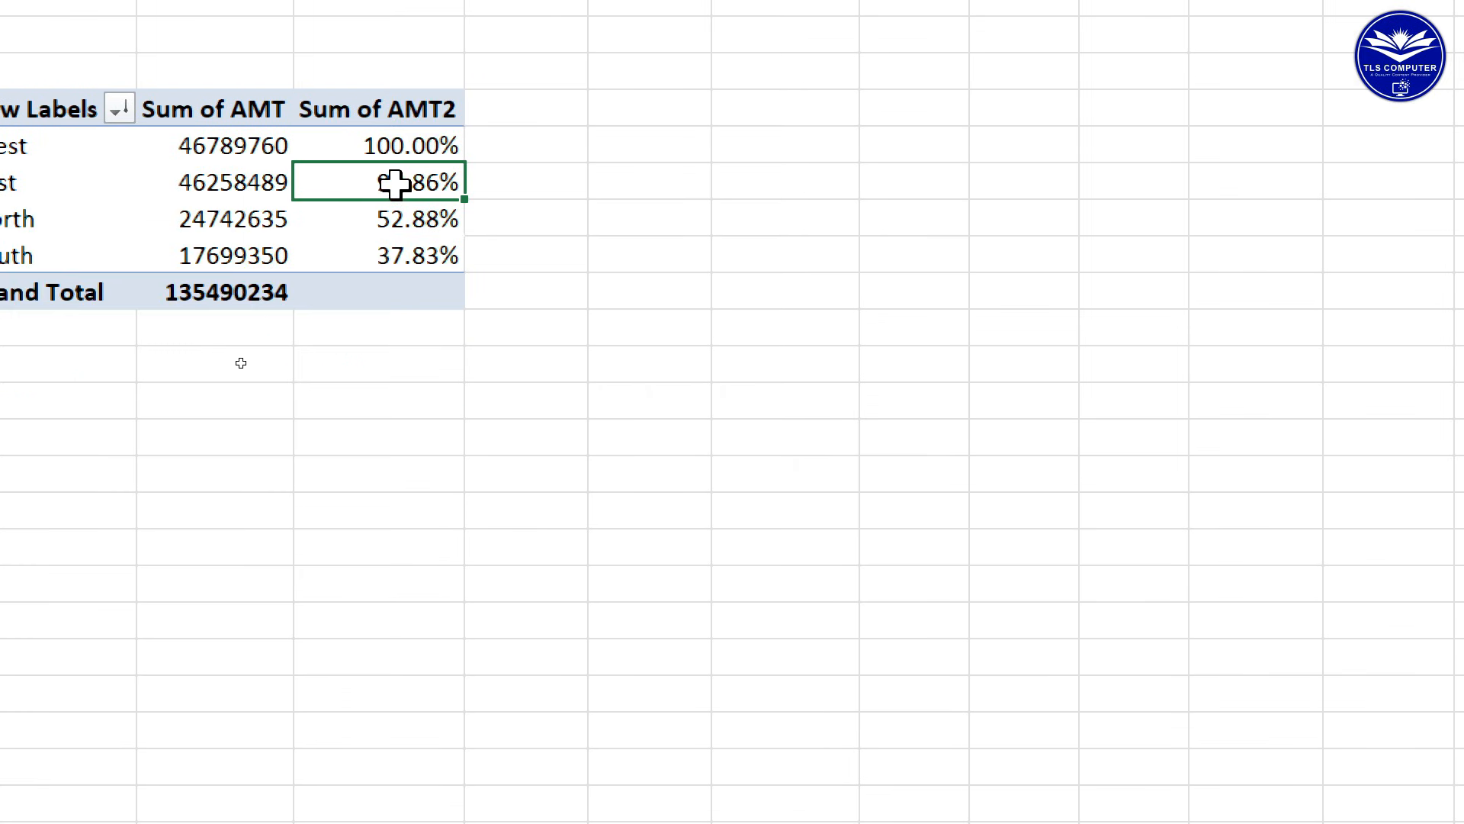
- Change the base item of the Sum of AMT2 % Of calculation to East, keeping REGION as base field
{"action": "right_click", "coordinate": [479, 346]}
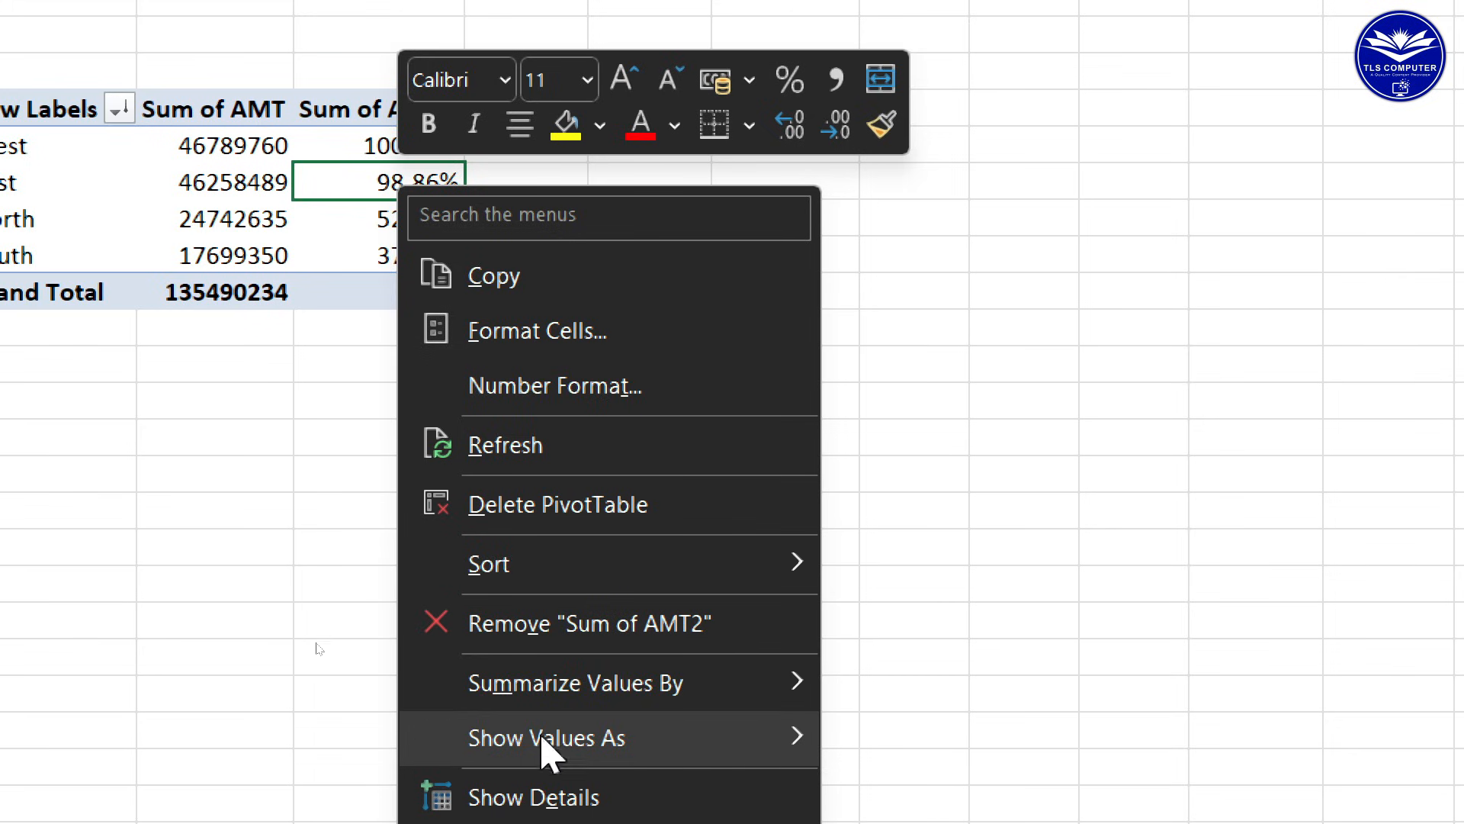
{"action": "mouse_move", "coordinate": [587, 751]}
{"action": "left_click", "coordinate": [1034, 462]}
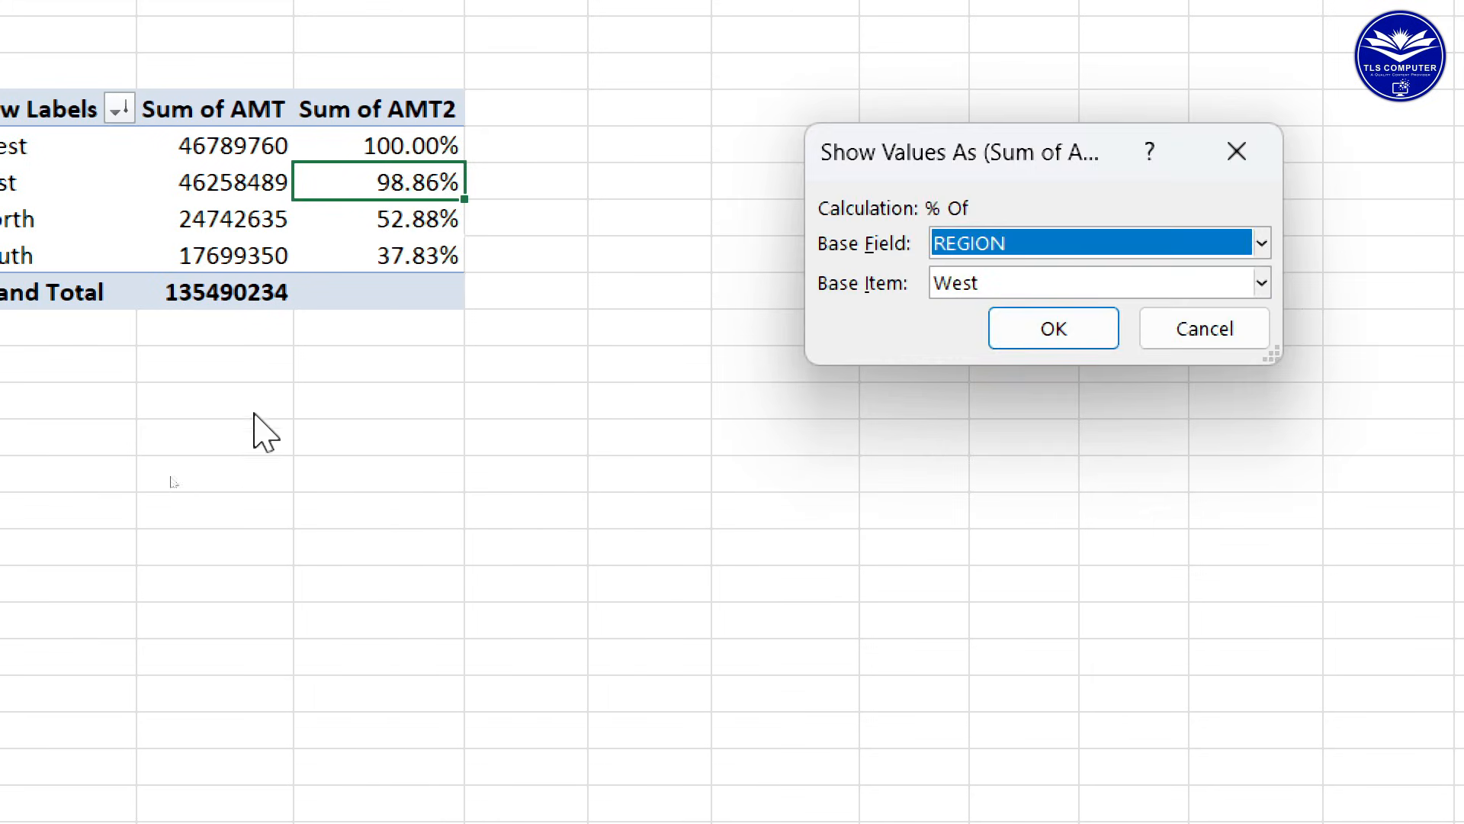
{"action": "left_click", "coordinate": [1262, 283]}
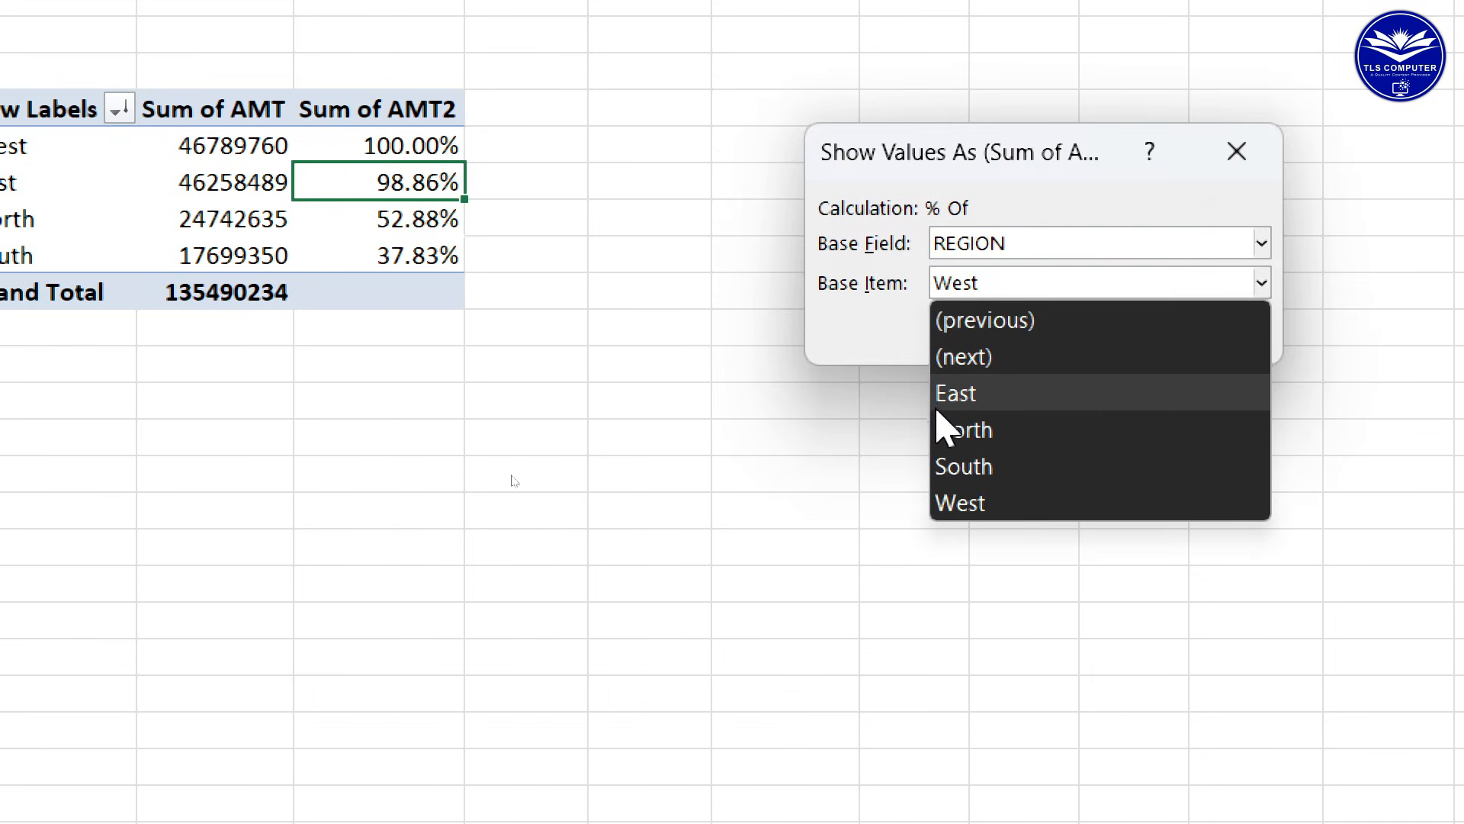
{"action": "left_click", "coordinate": [965, 401]}
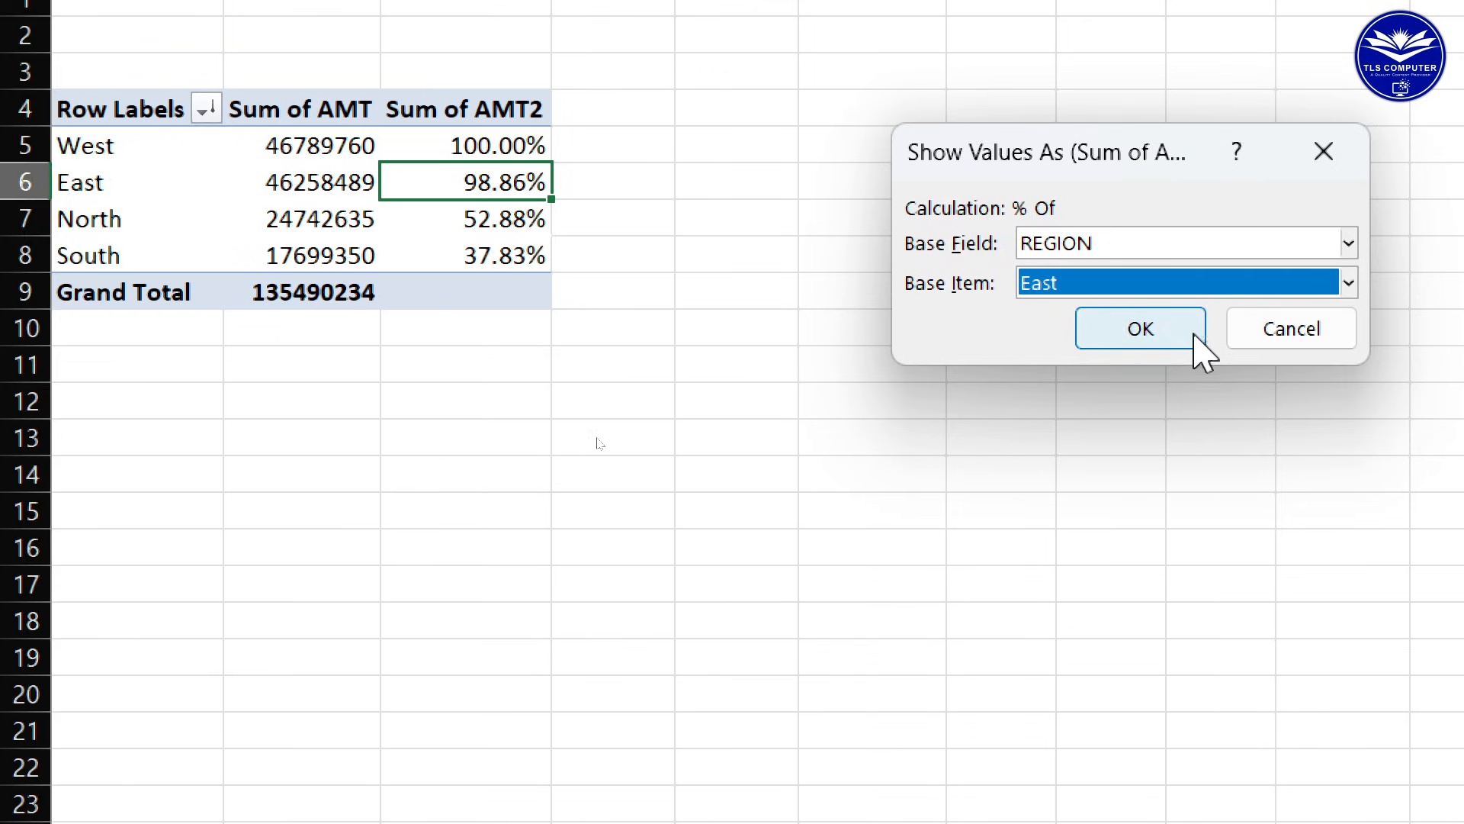
{"action": "left_click", "coordinate": [1172, 329]}
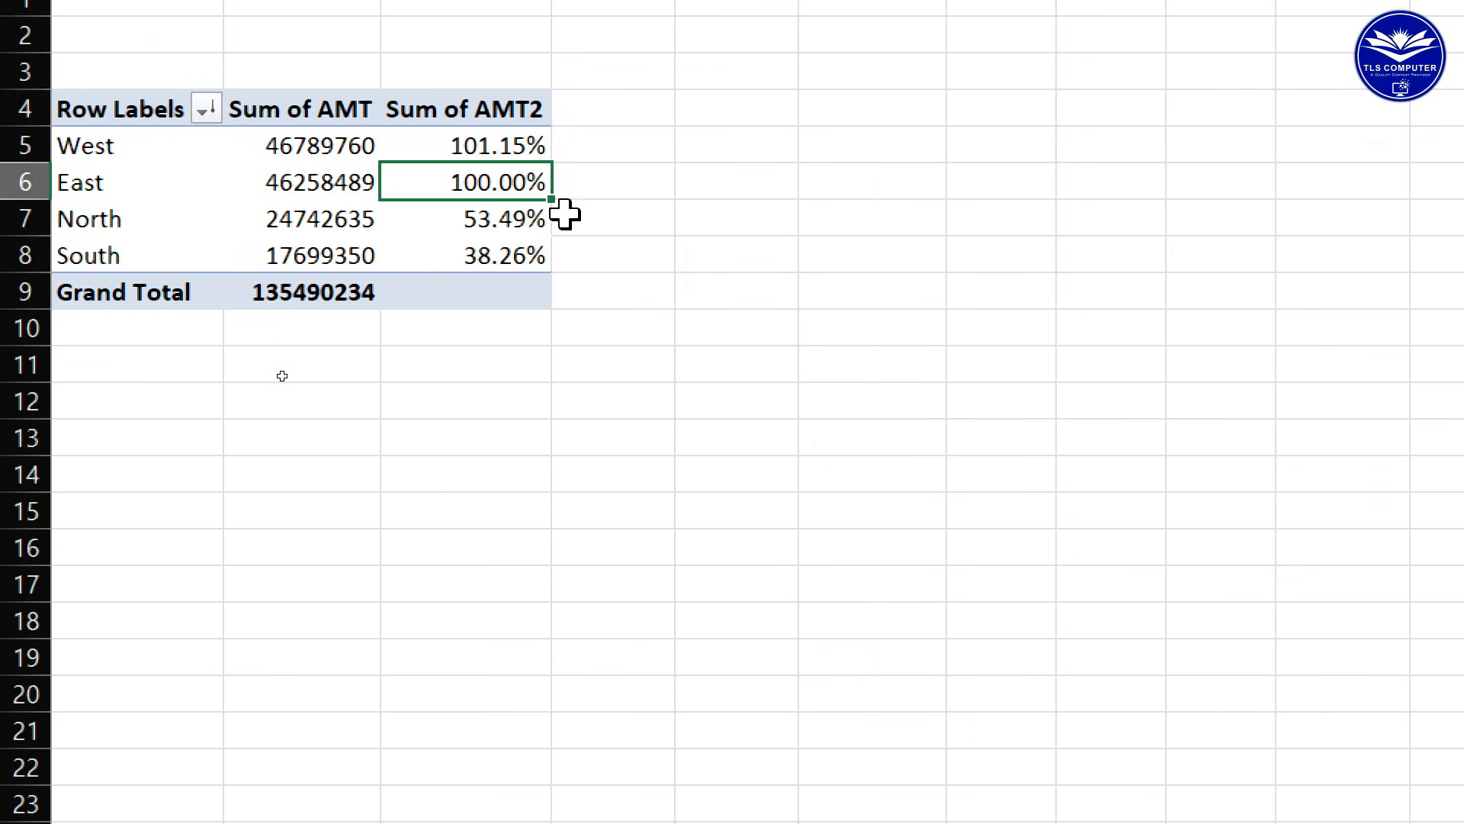
- Compare the West, North and South percentages in the Sum of AMT2 column with the East base amount
{"action": "left_click", "coordinate": [321, 185]}
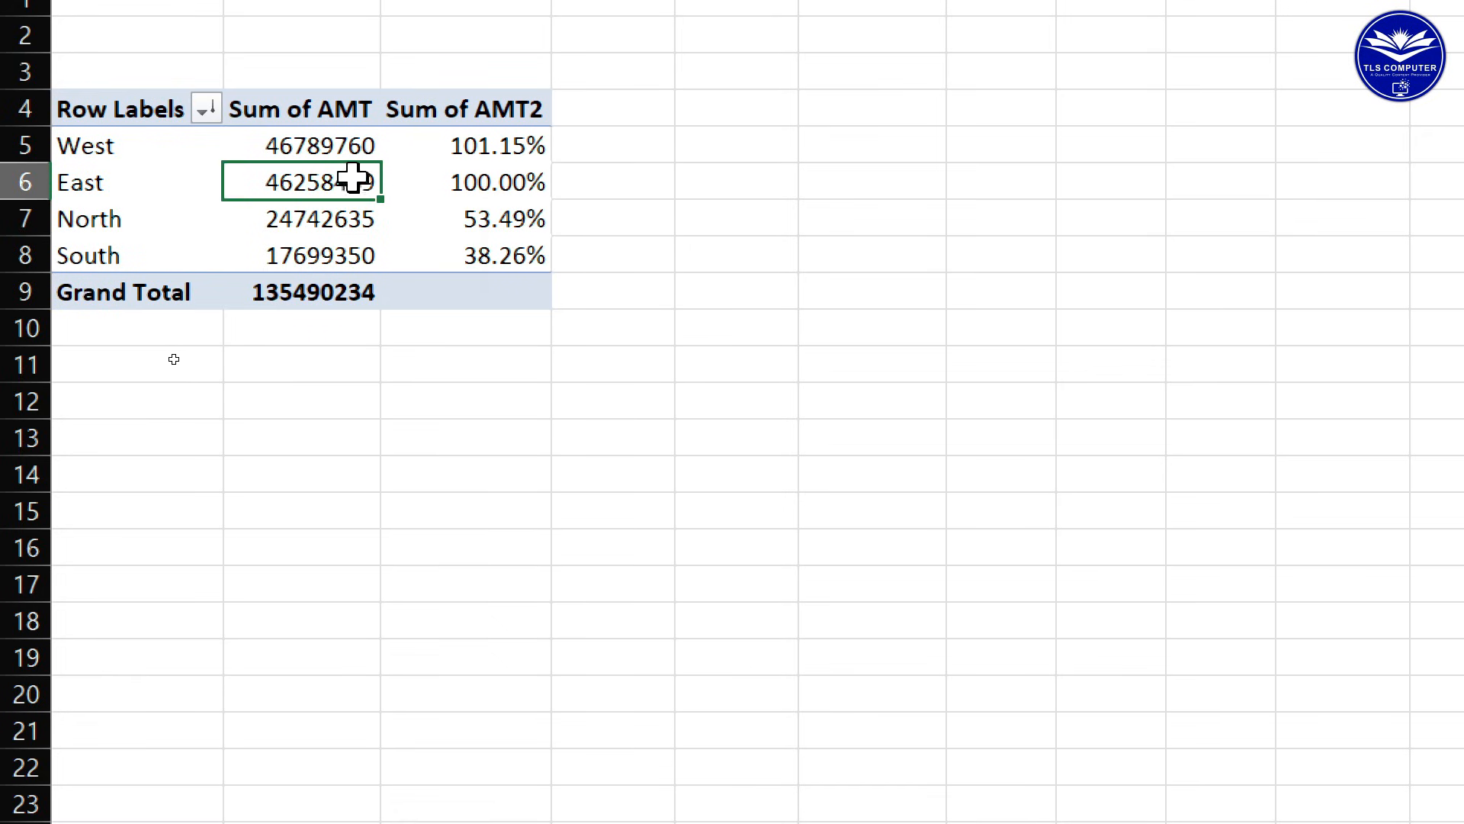
{"action": "mouse_move", "coordinate": [473, 183]}
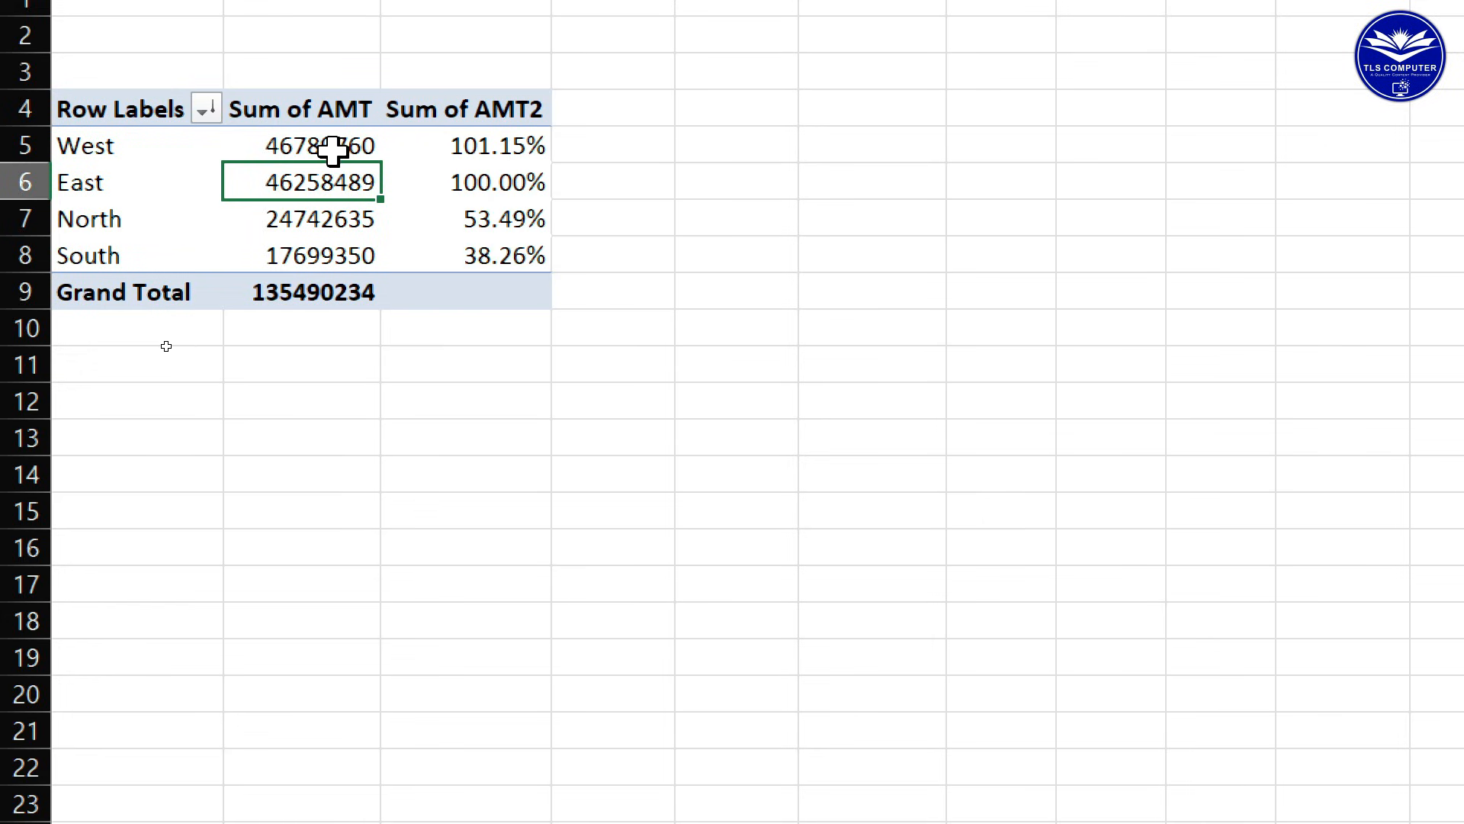
{"action": "left_click_drag", "start_coordinate": [326, 147], "coordinate": [463, 150]}
{"action": "left_click", "coordinate": [494, 145]}
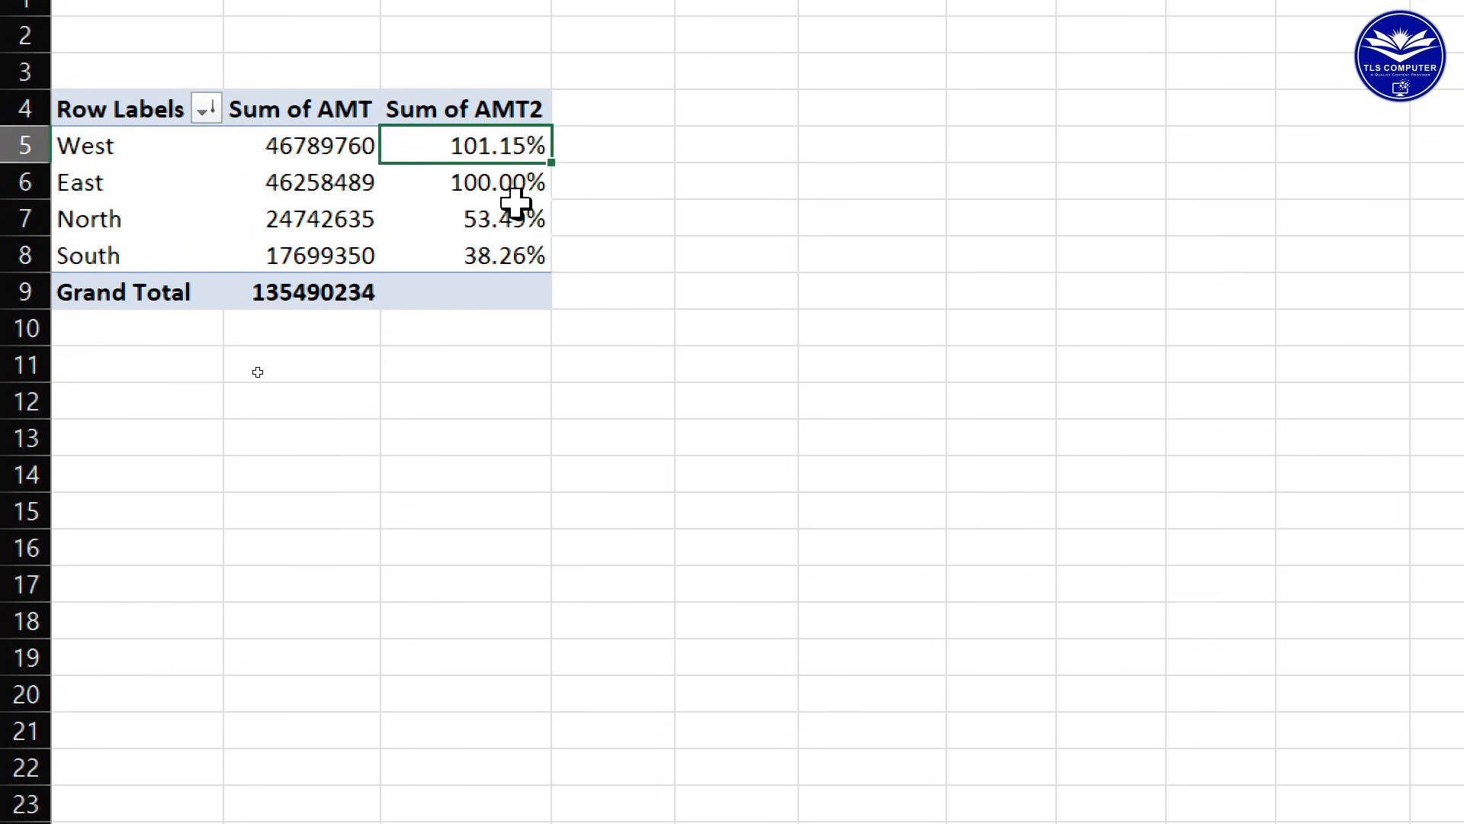
{"action": "left_click", "coordinate": [484, 221]}
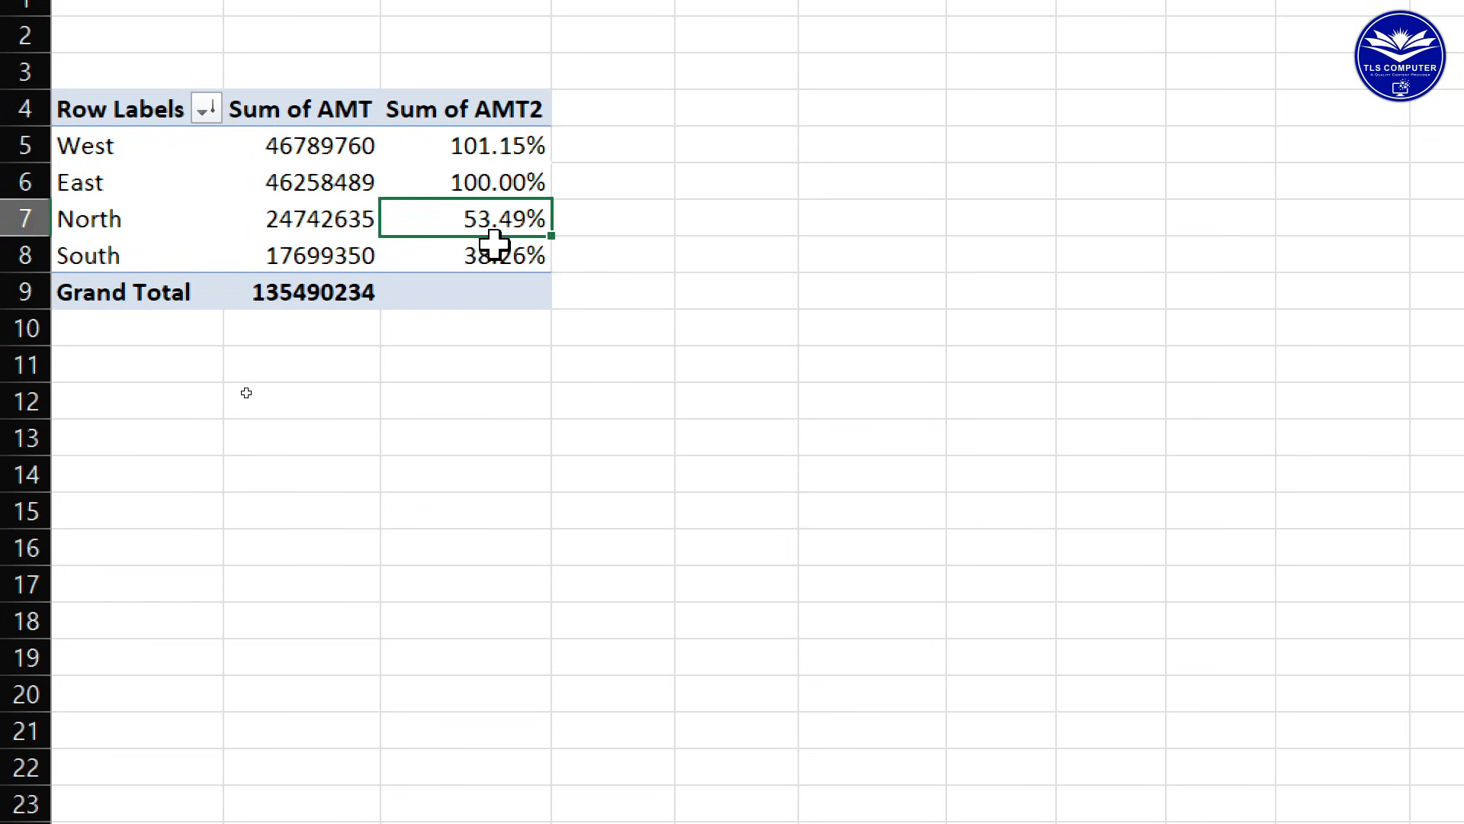
{"action": "left_click", "coordinate": [467, 253]}
{"action": "mouse_move", "coordinate": [466, 258]}
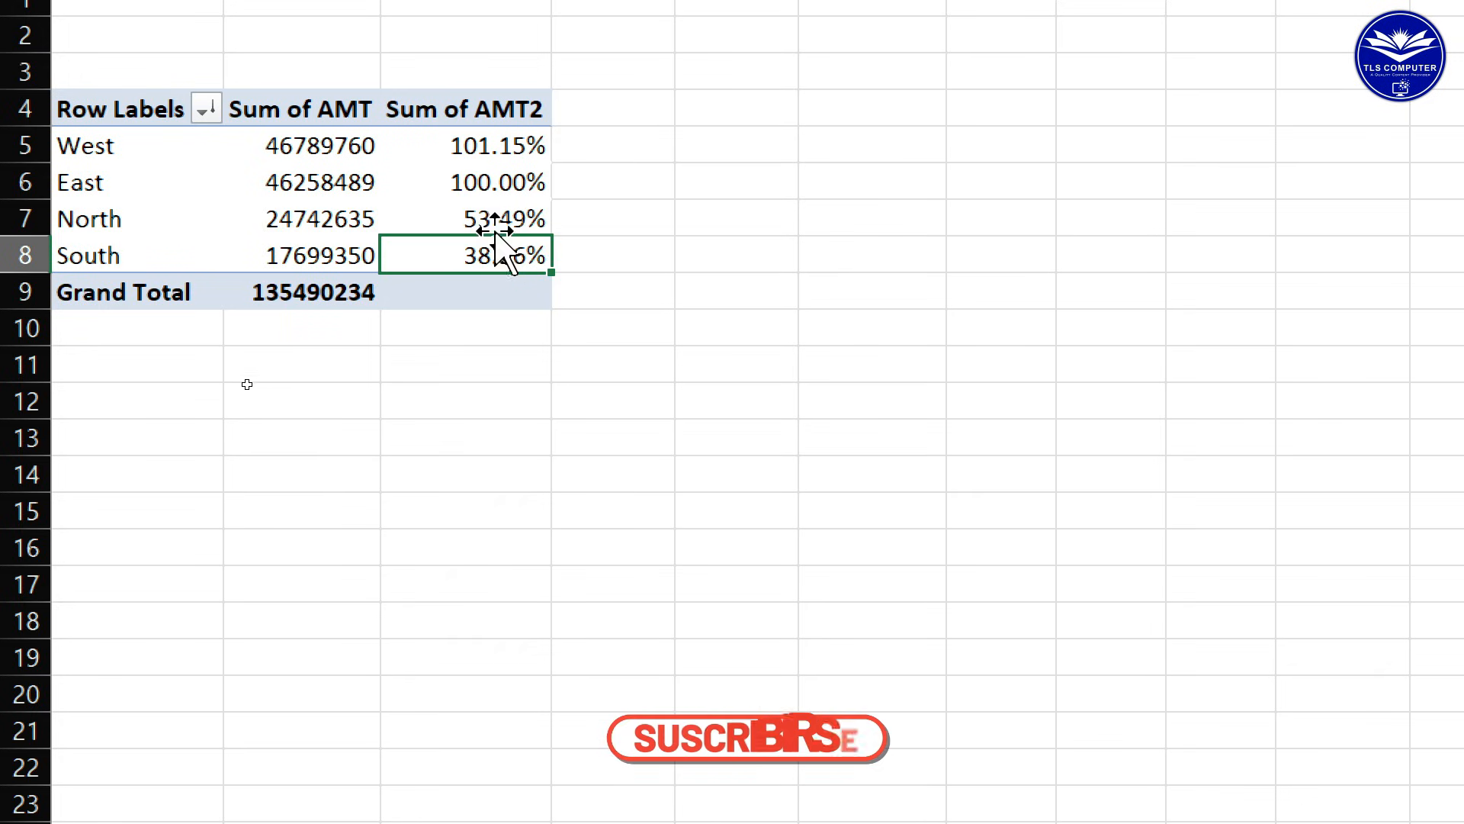
{"action": "mouse_move", "coordinate": [485, 220]}
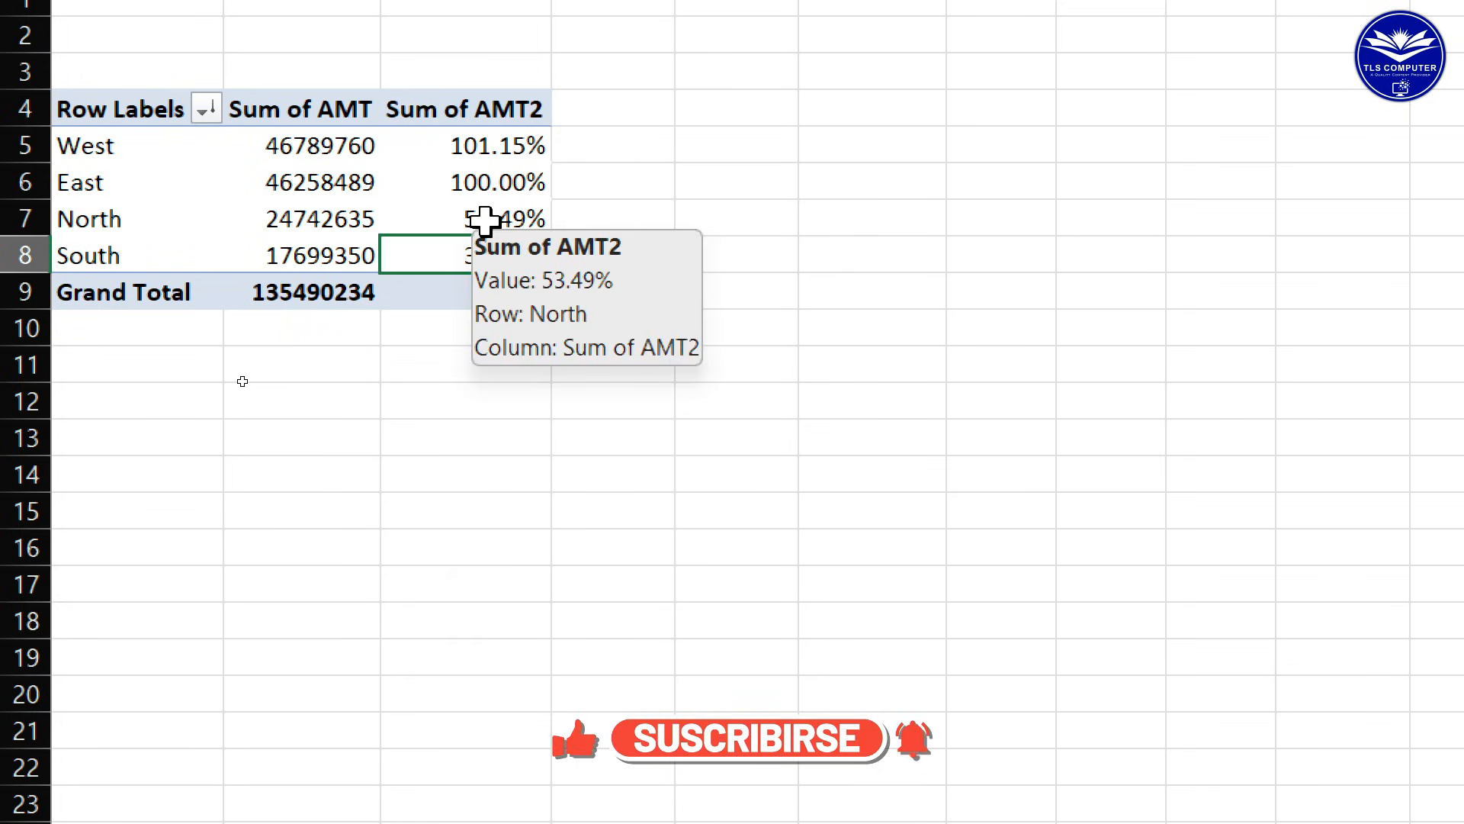
- Review the base items offered for the % Of calculation and the other Show Values As options for Sum of AMT2
{"action": "right_click", "coordinate": [499, 185]}
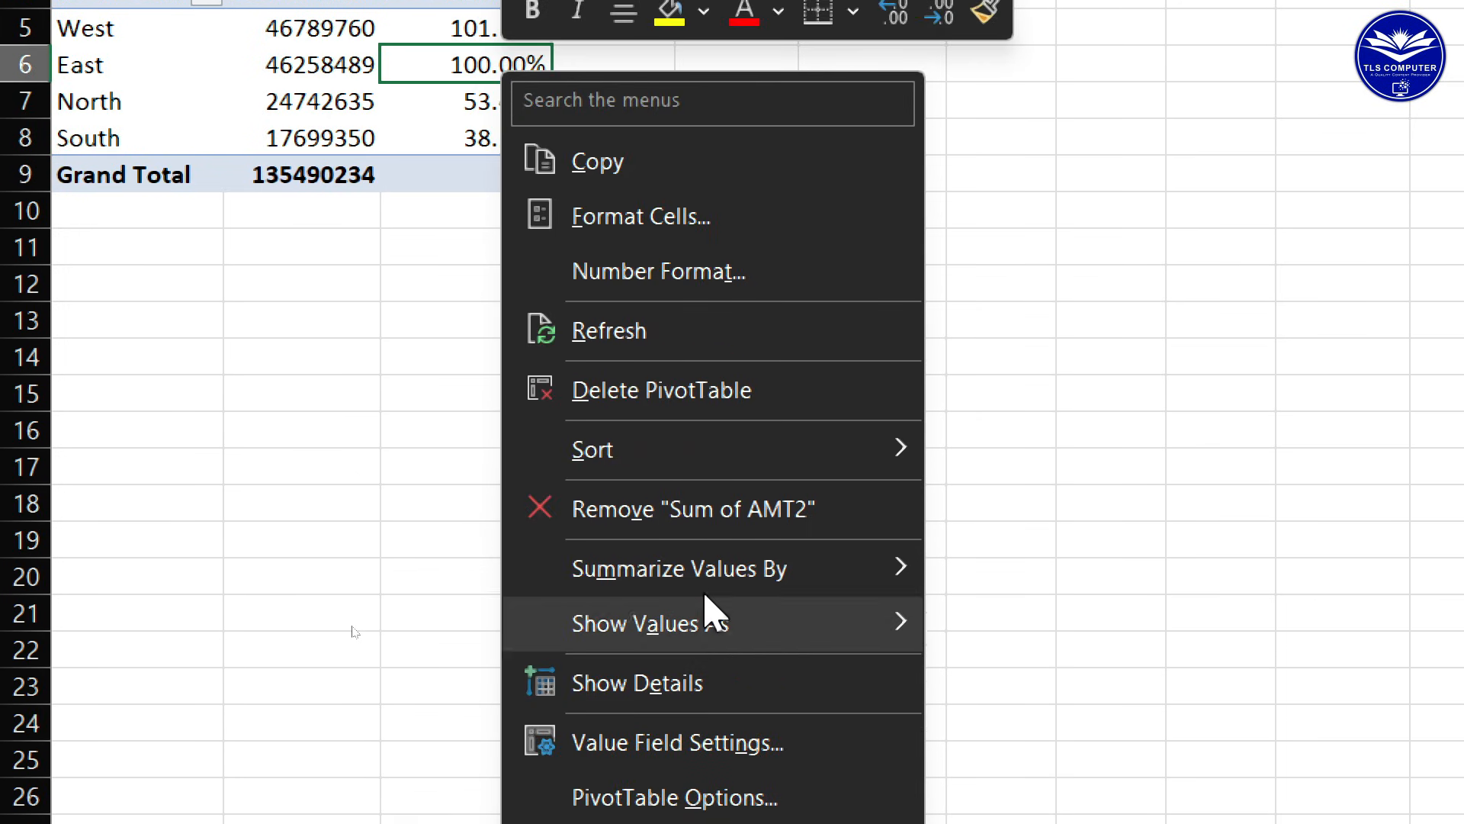
{"action": "mouse_move", "coordinate": [784, 649]}
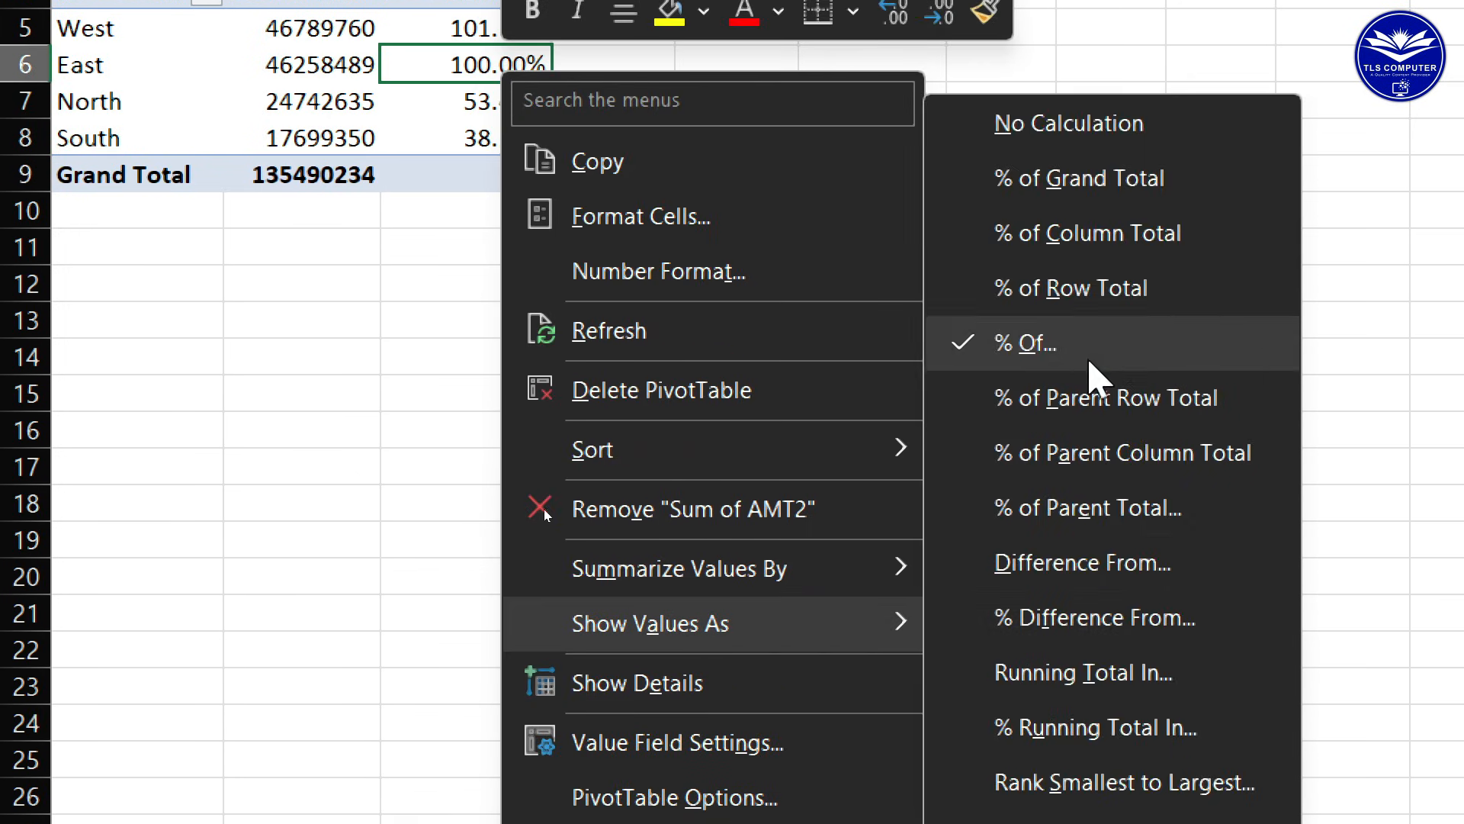
{"action": "left_click", "coordinate": [1086, 331]}
{"action": "left_click", "coordinate": [1342, 163]}
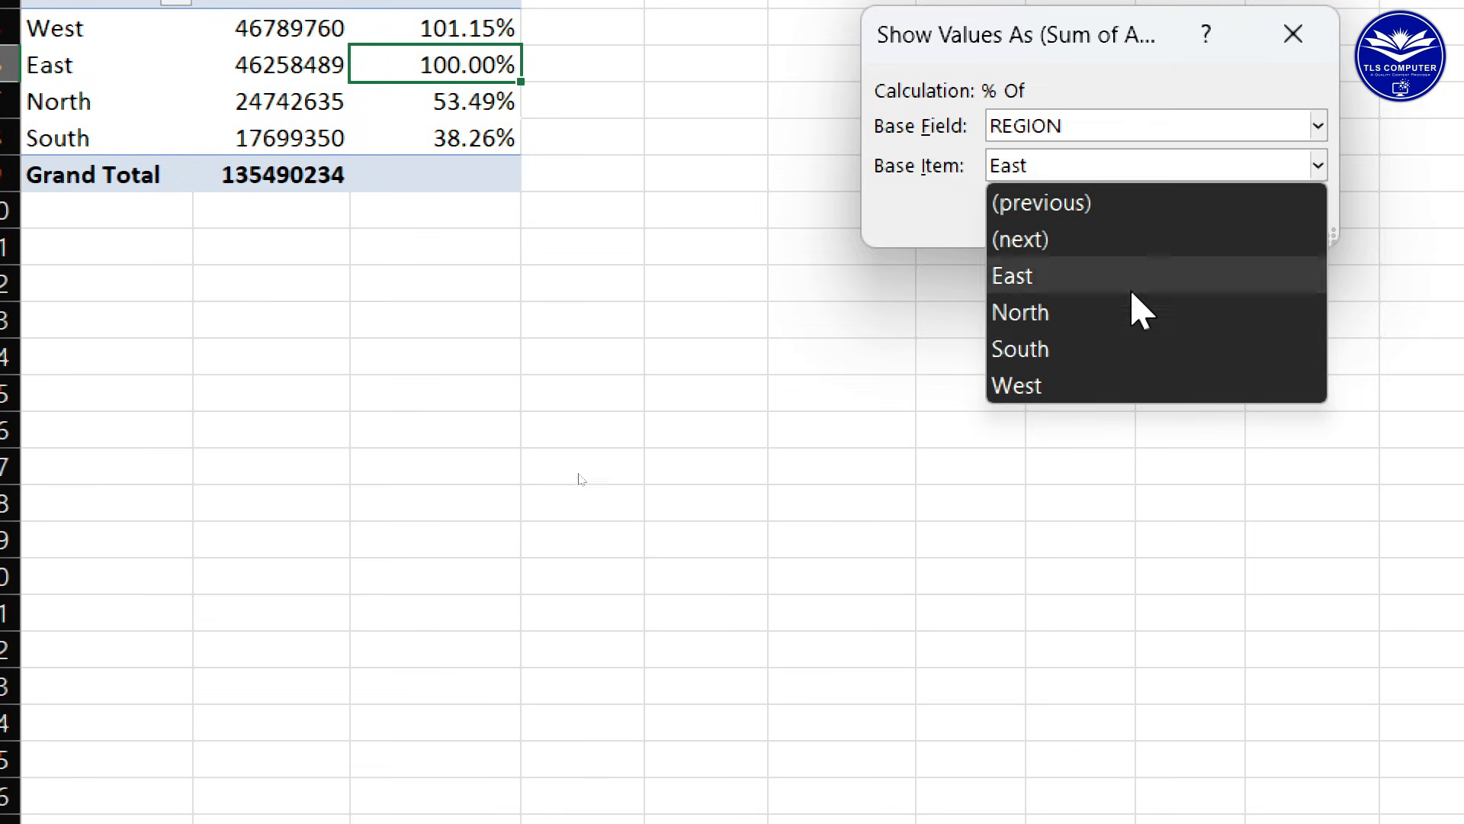
{"action": "left_click", "coordinate": [1299, 46]}
{"action": "left_click", "coordinate": [1218, 65]}
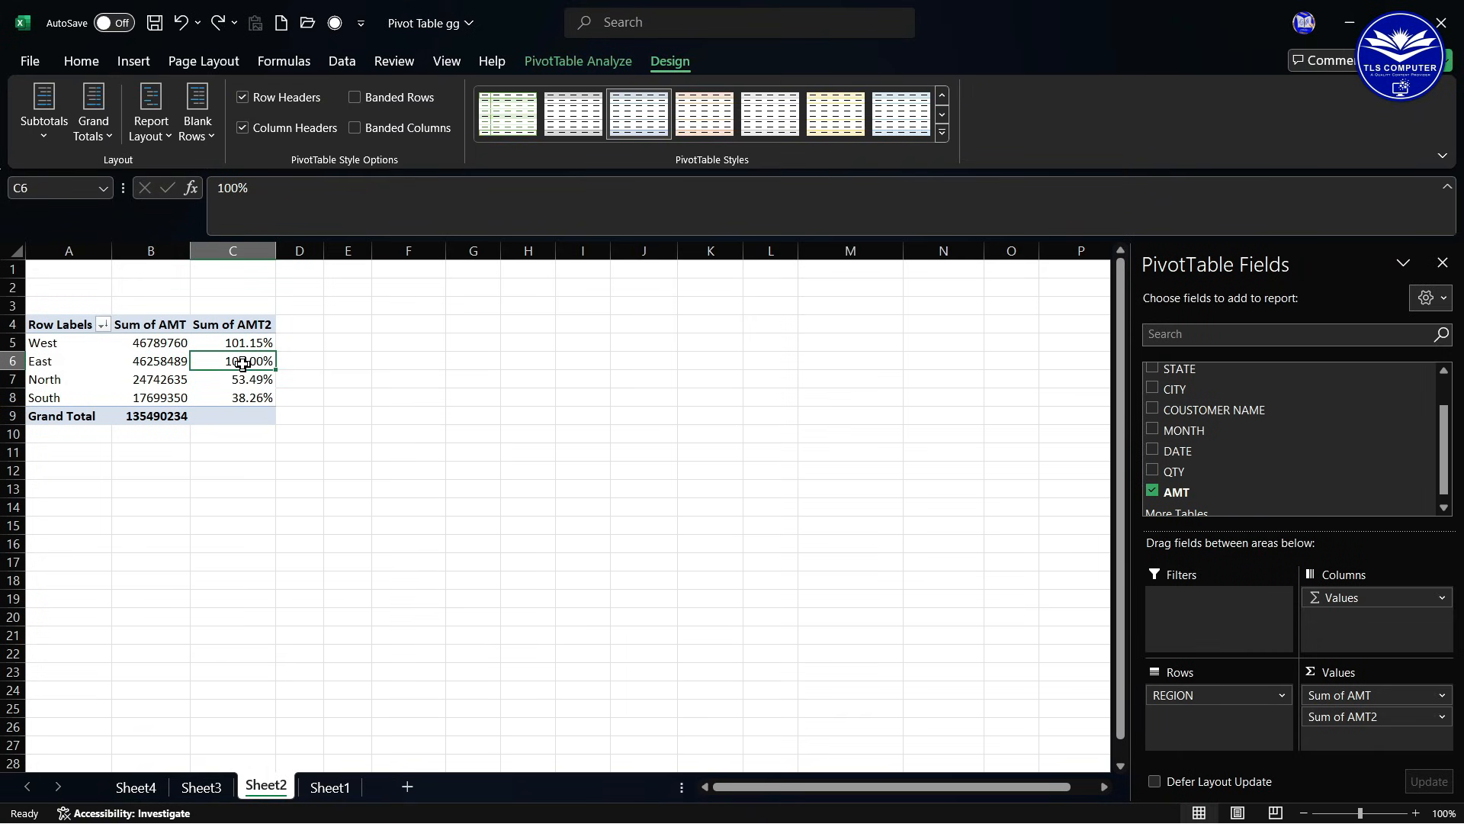
{"action": "right_click", "coordinate": [243, 364]}
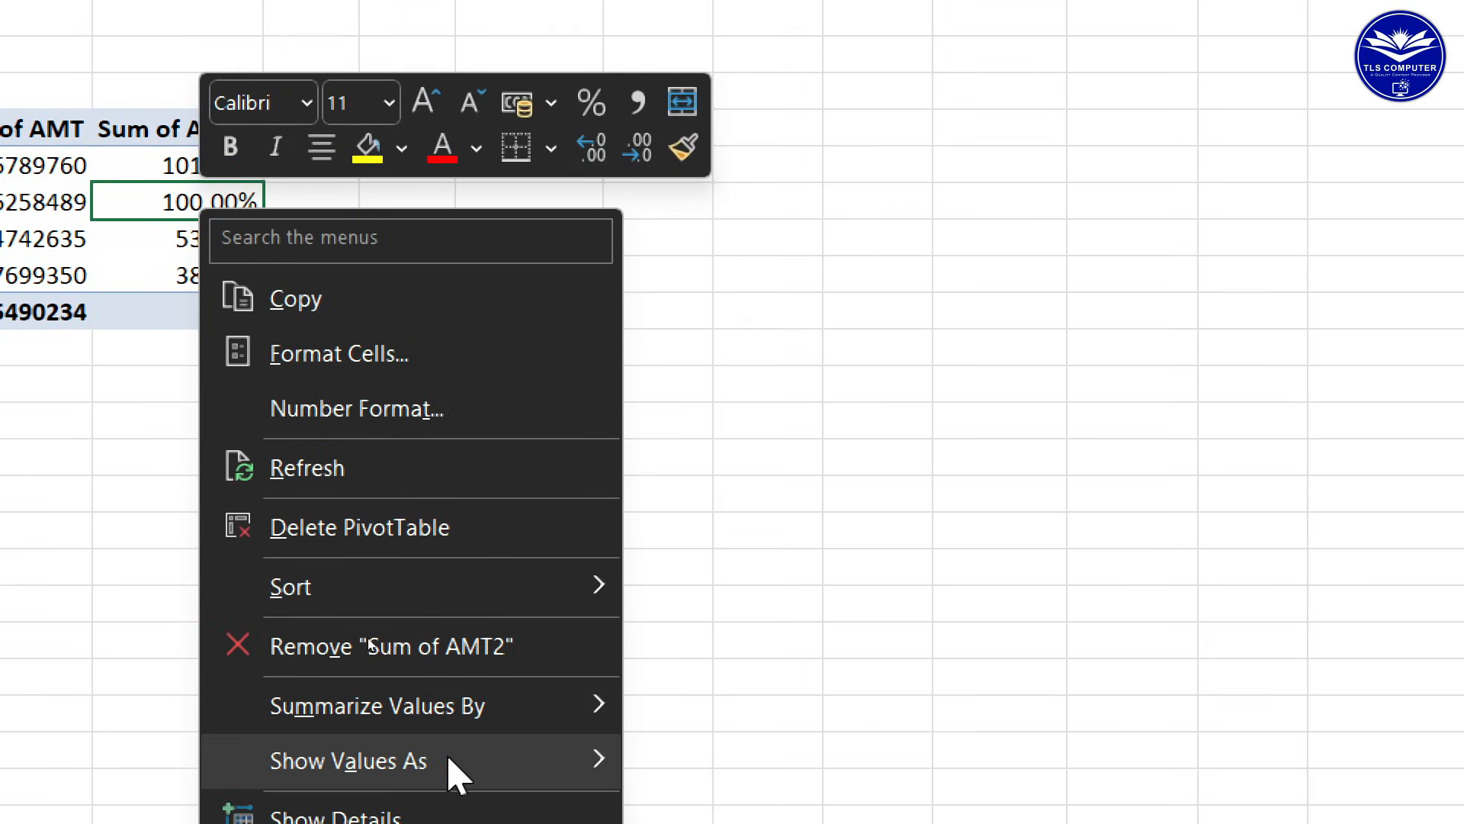
{"action": "mouse_move", "coordinate": [453, 778]}
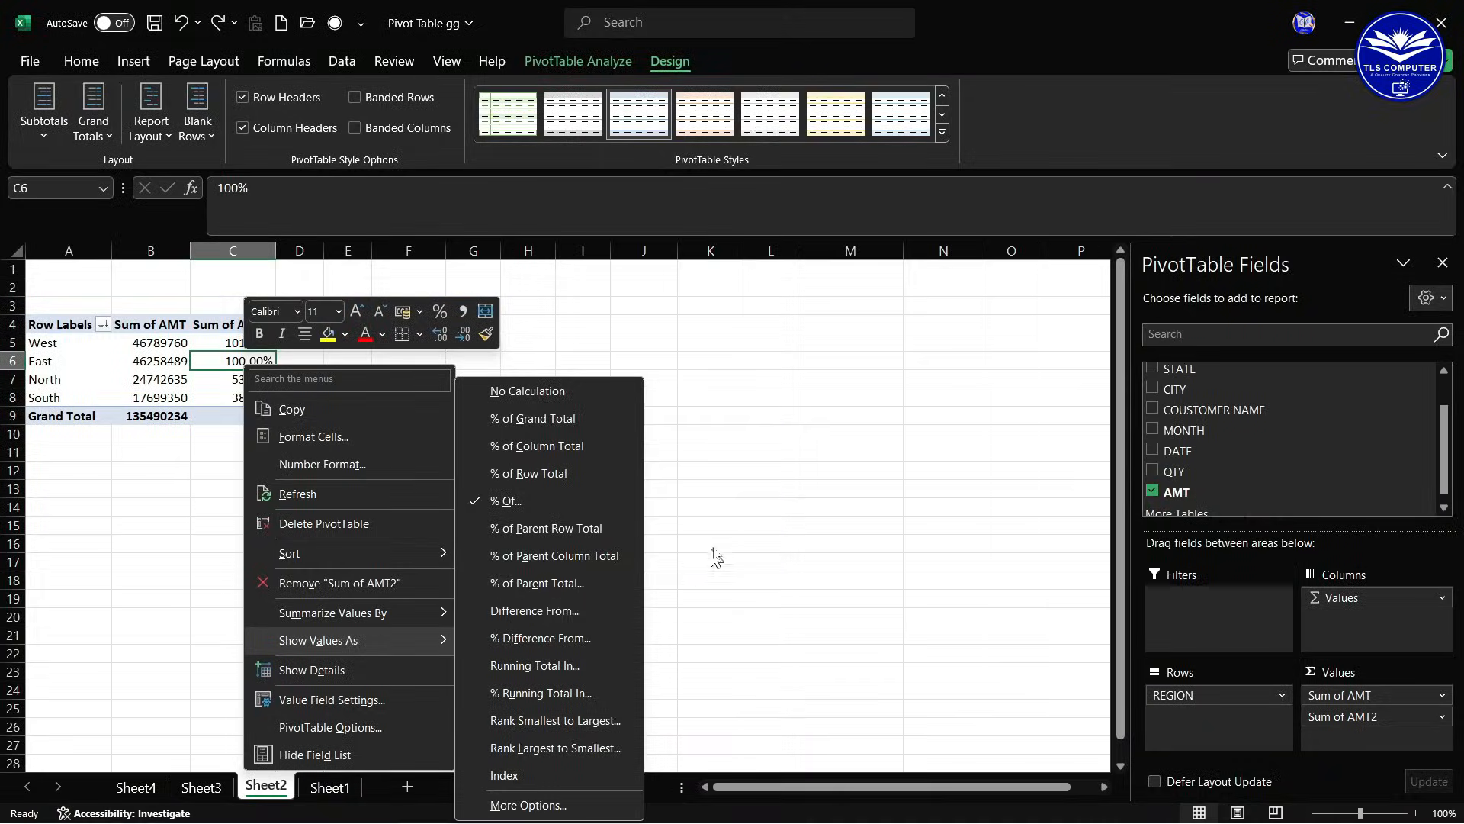
{"action": "left_click", "coordinate": [1133, 540]}
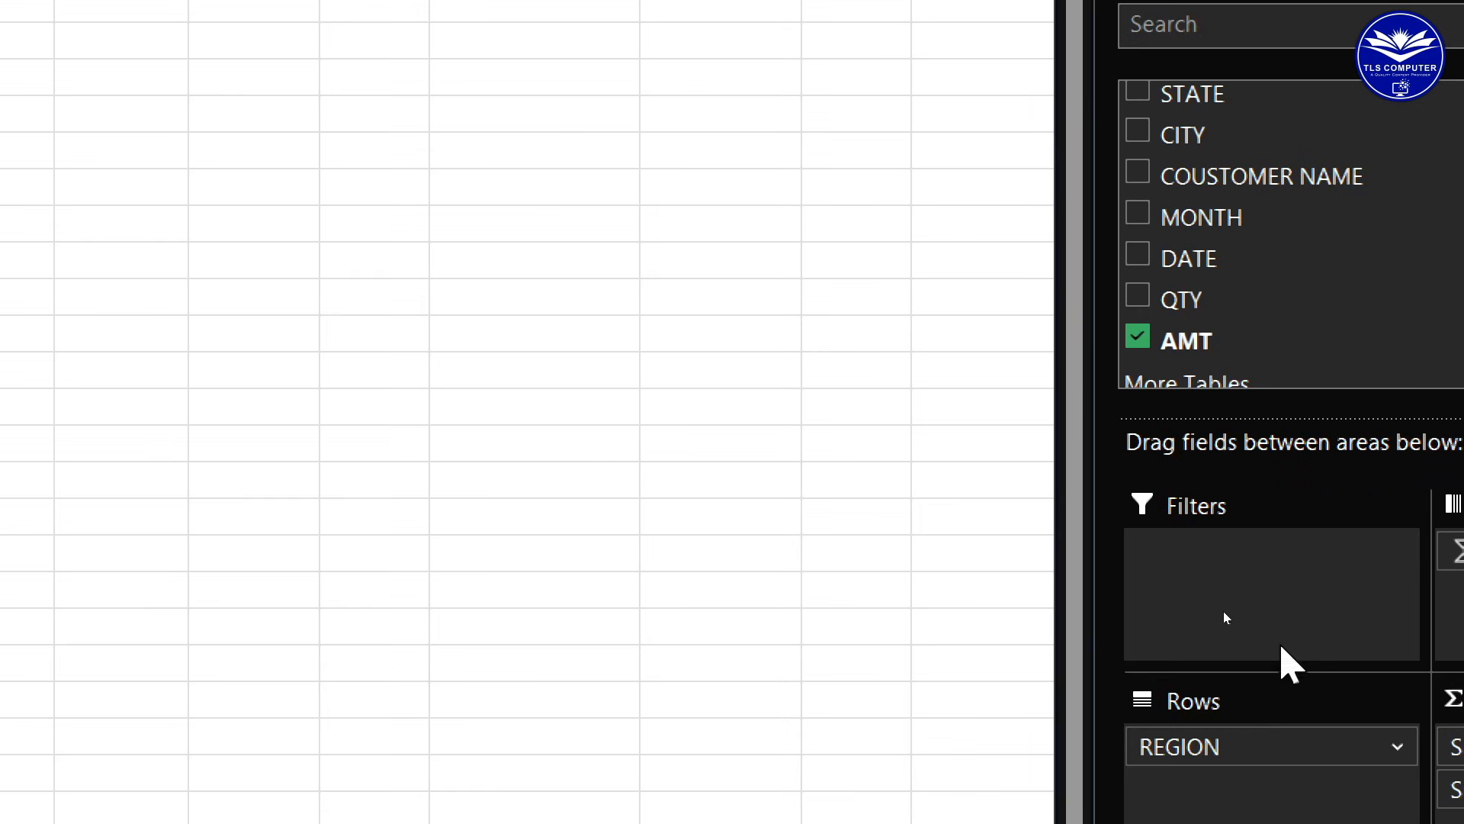
- Add STATE to the rows below REGION and remove Sum of AMT2 from the values
{"action": "left_click_drag", "start_coordinate": [1181, 100], "coordinate": [1204, 789]}
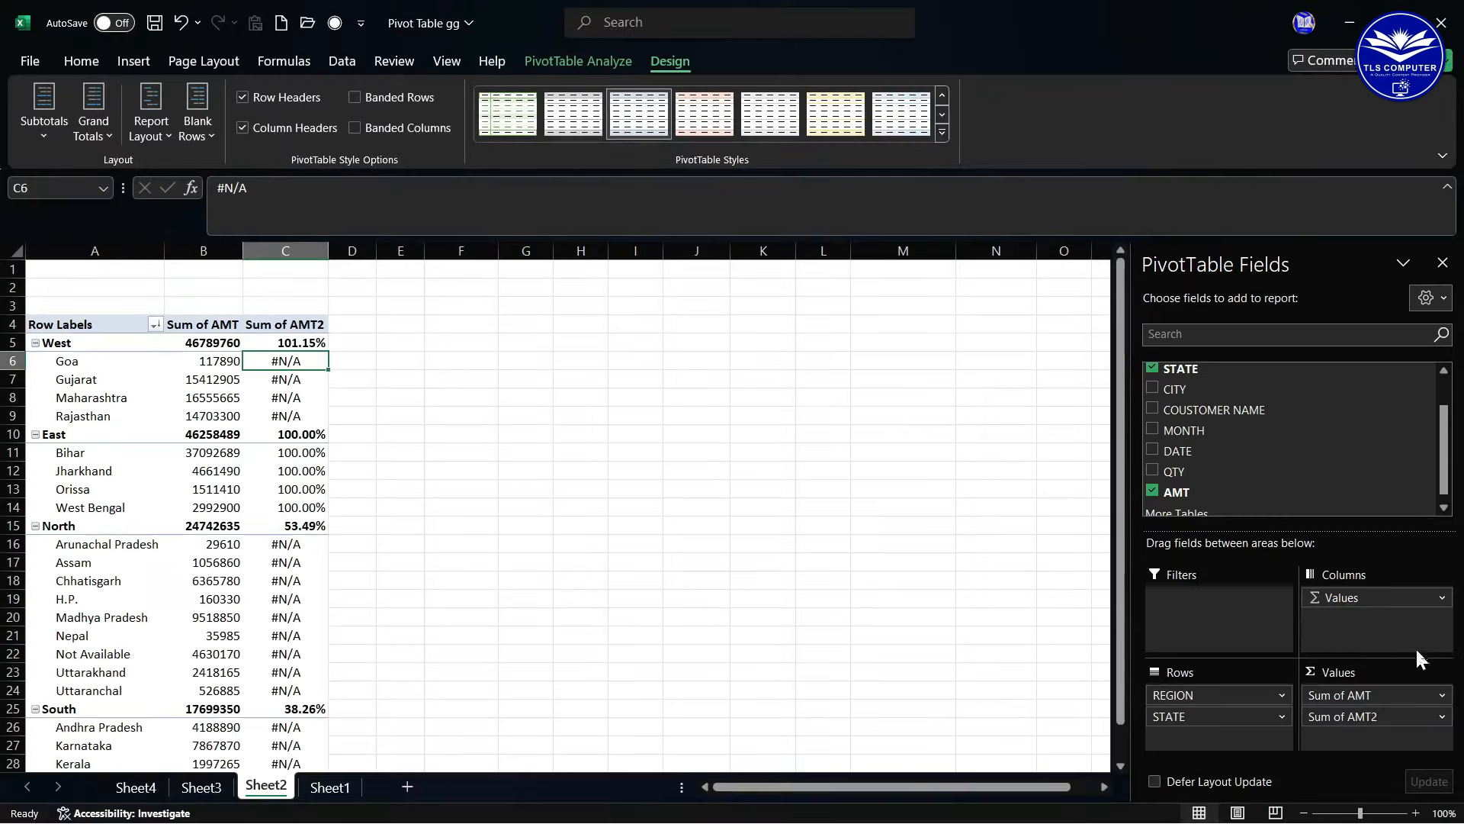
{"action": "left_click_drag", "start_coordinate": [1386, 709], "coordinate": [1258, 474]}
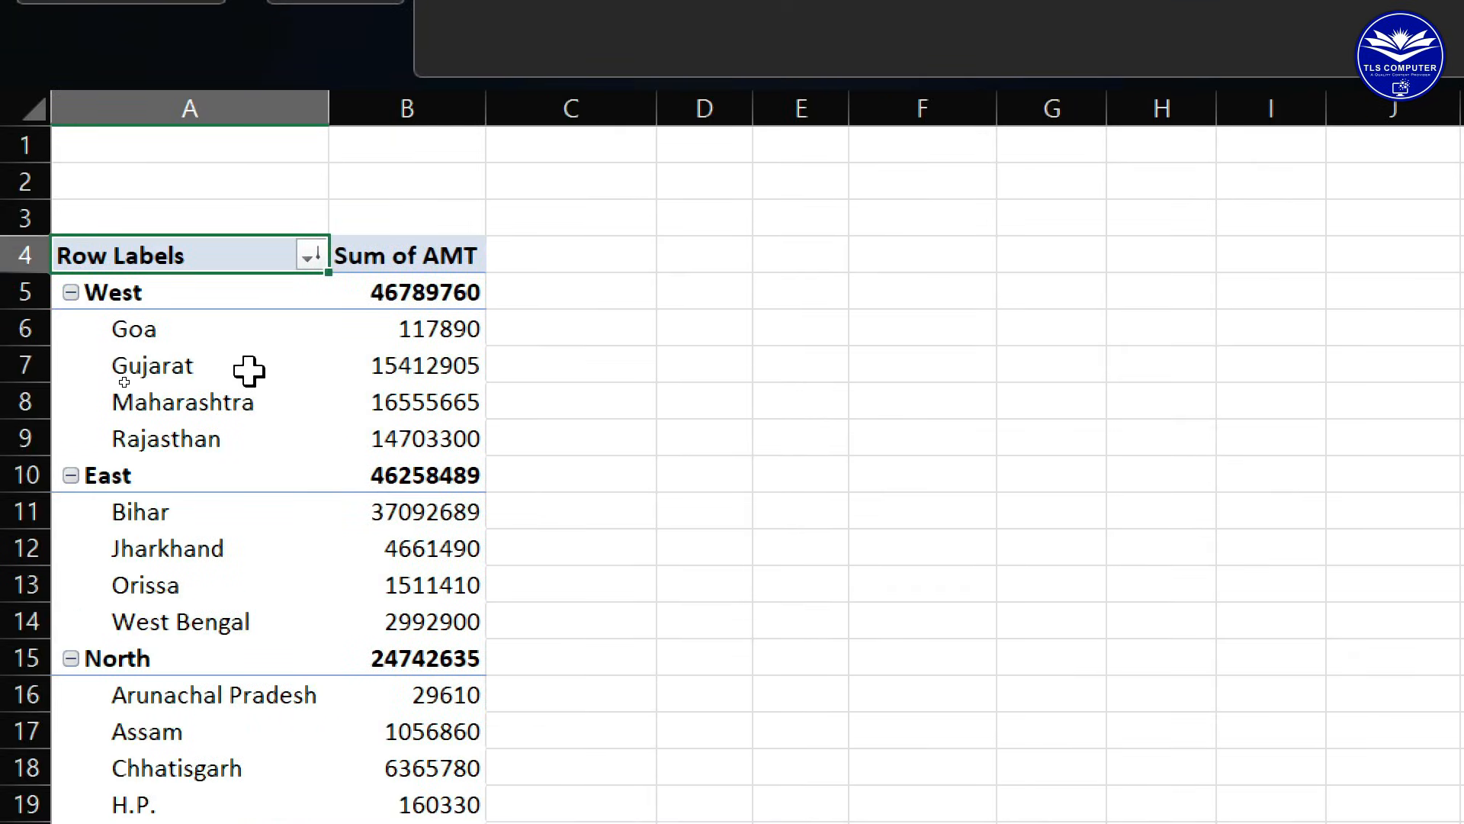
- Examine which states are grouped under the West and East regions in the row labels
{"action": "left_click", "coordinate": [40, 361]}
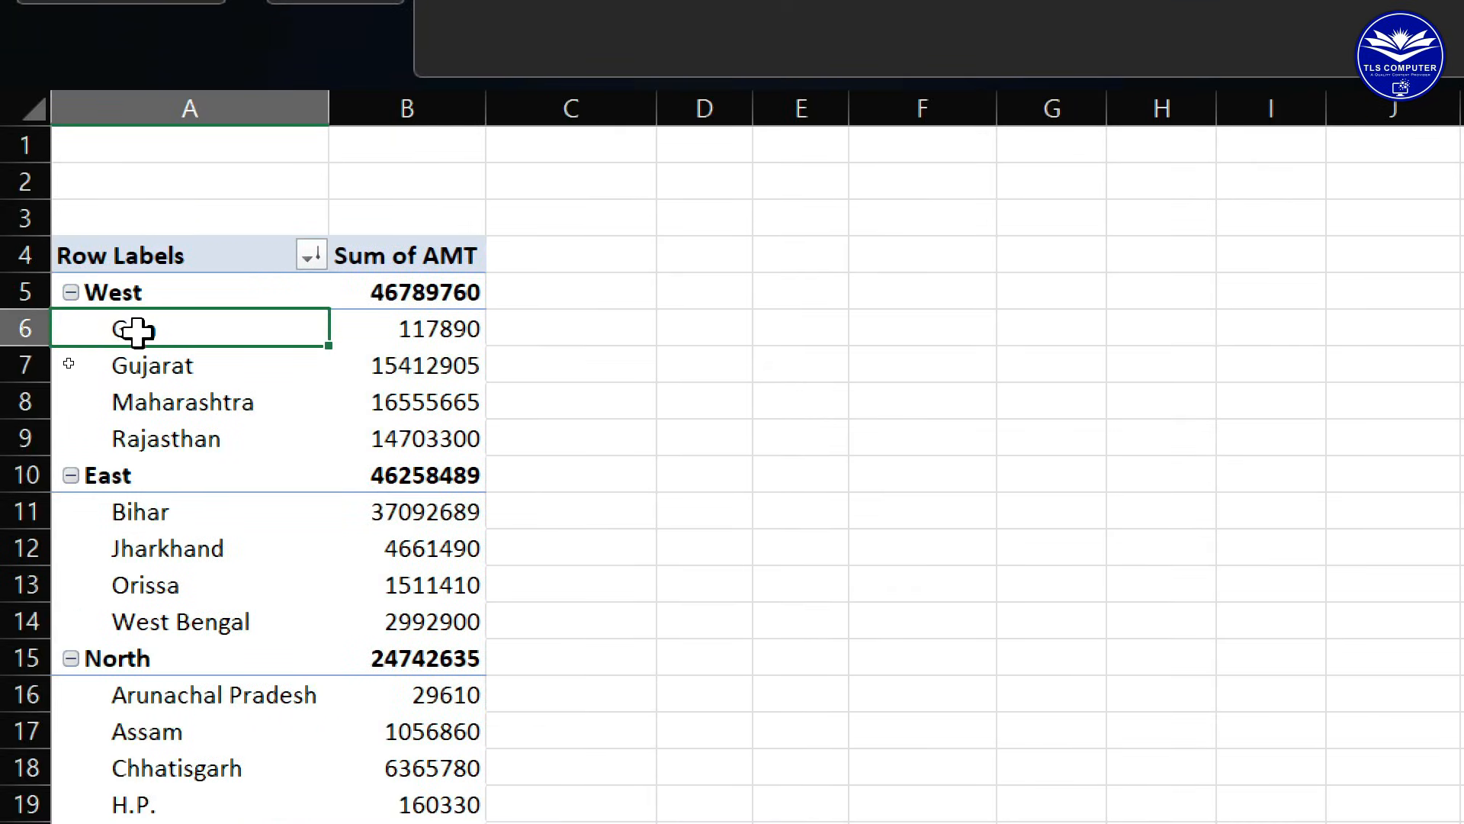
{"action": "left_click", "coordinate": [145, 366]}
{"action": "left_click", "coordinate": [161, 397]}
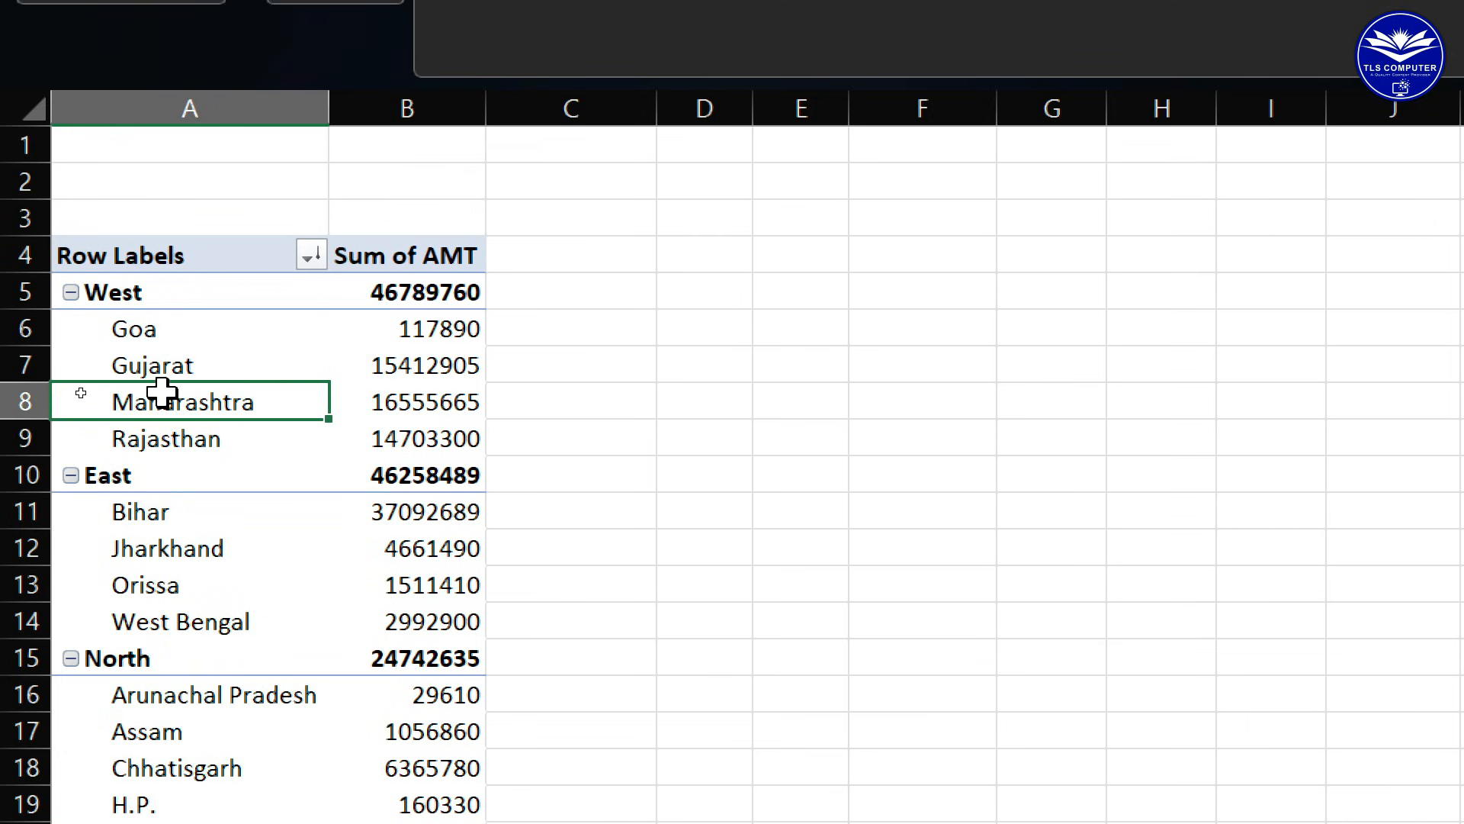
{"action": "left_click", "coordinate": [166, 438]}
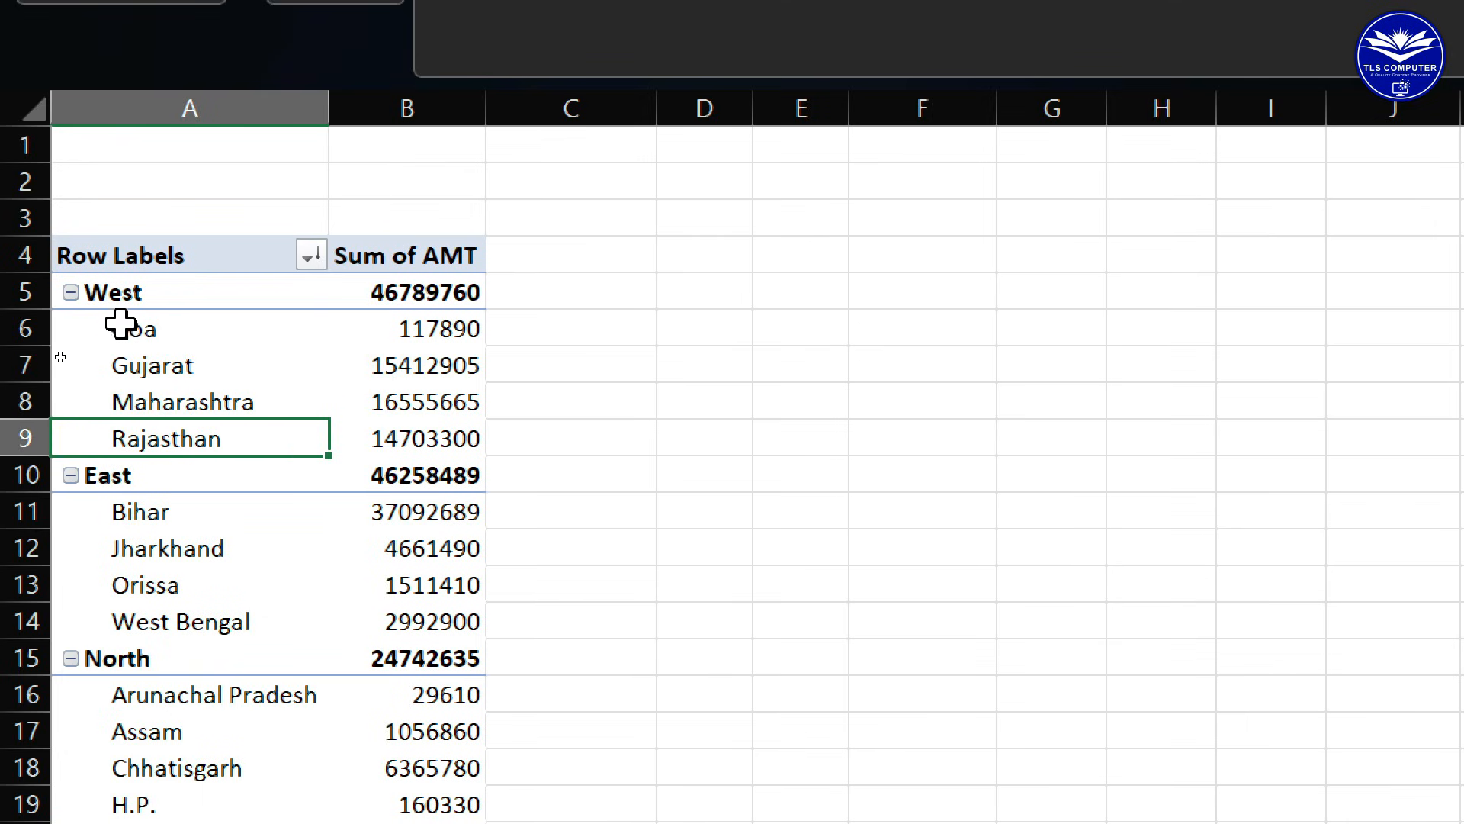
{"action": "left_click", "coordinate": [112, 294]}
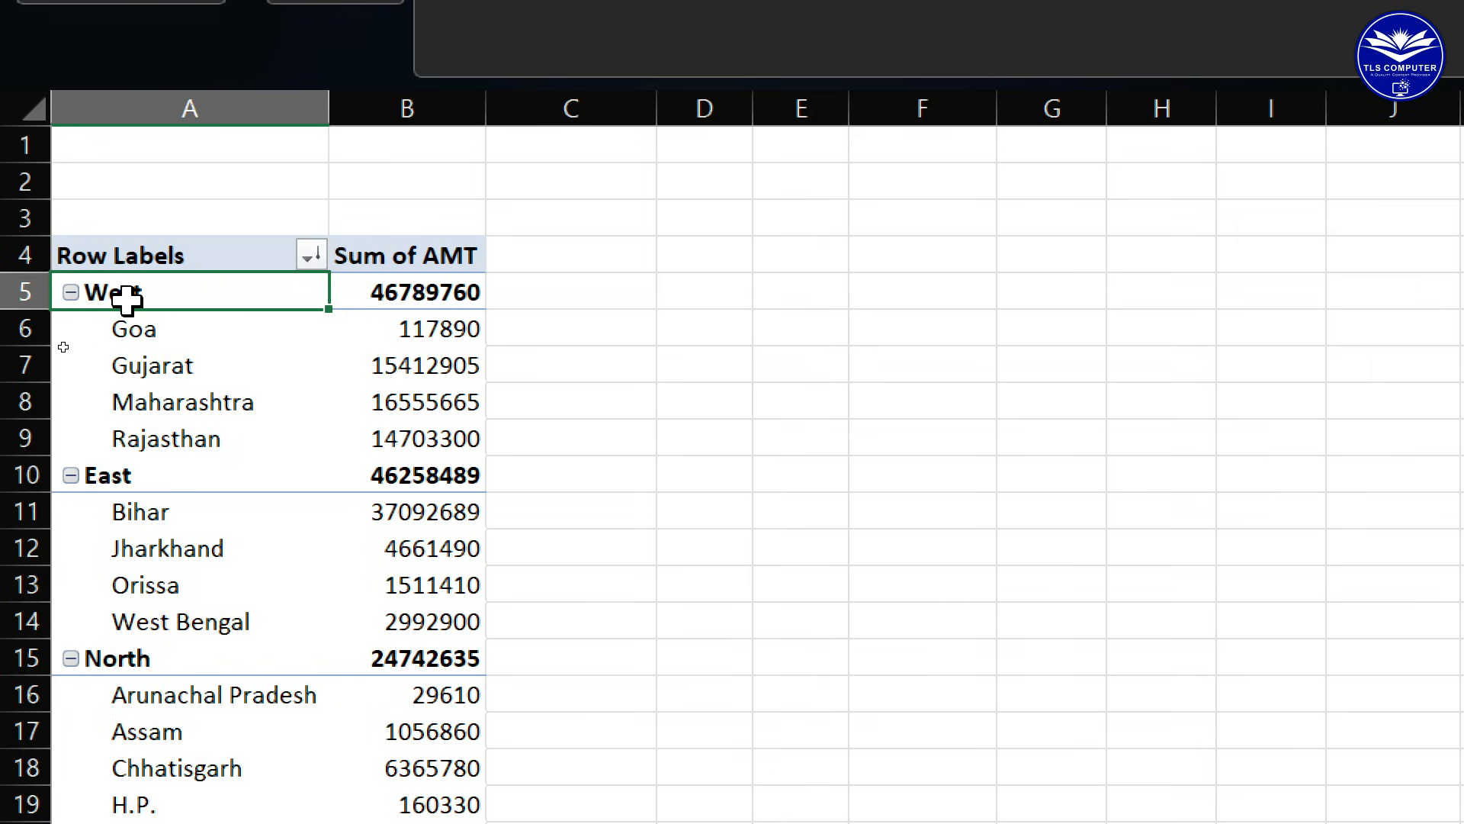
{"action": "left_click_drag", "start_coordinate": [163, 327], "coordinate": [181, 432]}
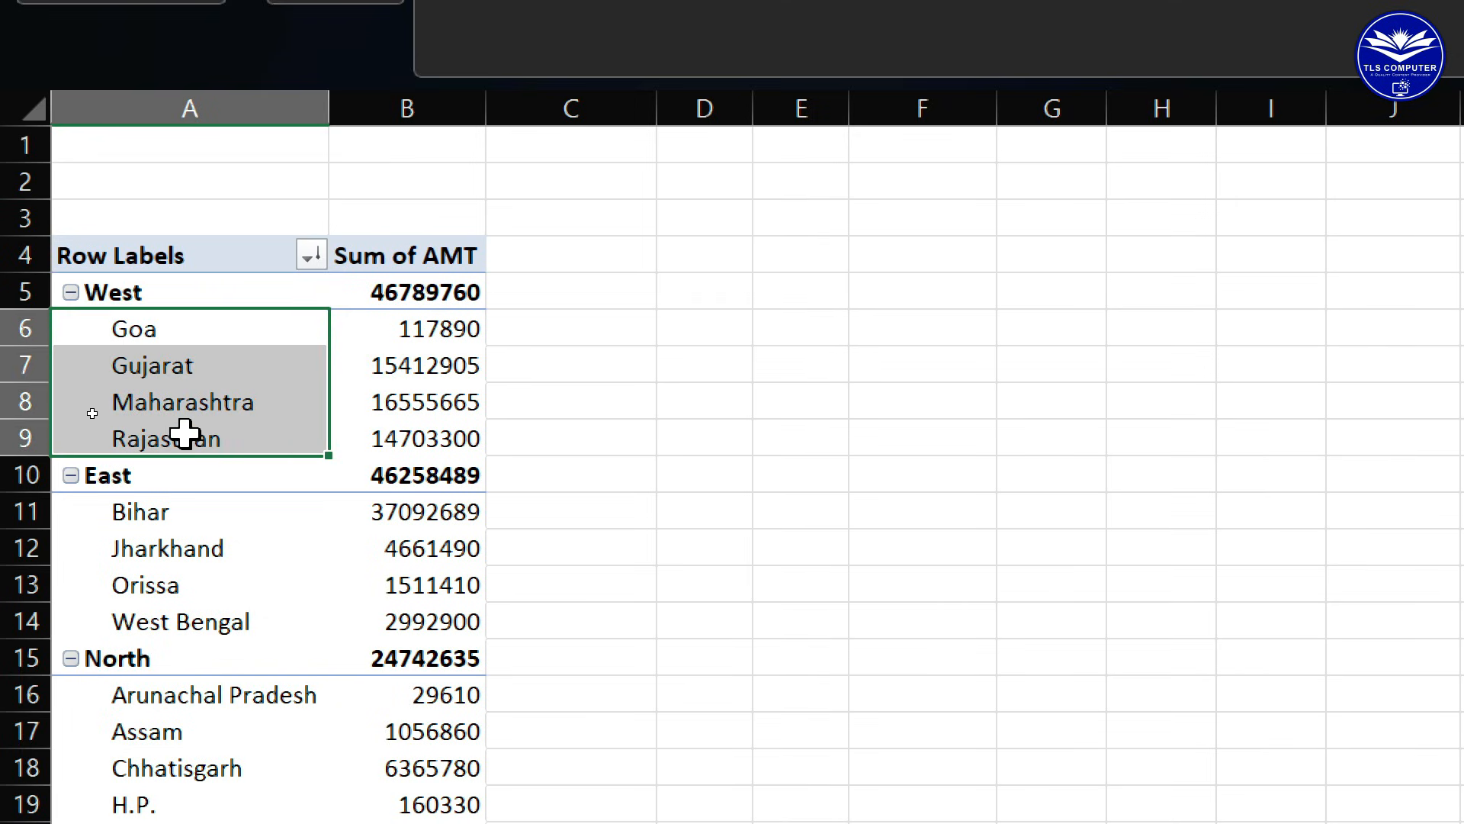
{"action": "left_click", "coordinate": [118, 484]}
{"action": "left_click_drag", "start_coordinate": [150, 516], "coordinate": [188, 616]}
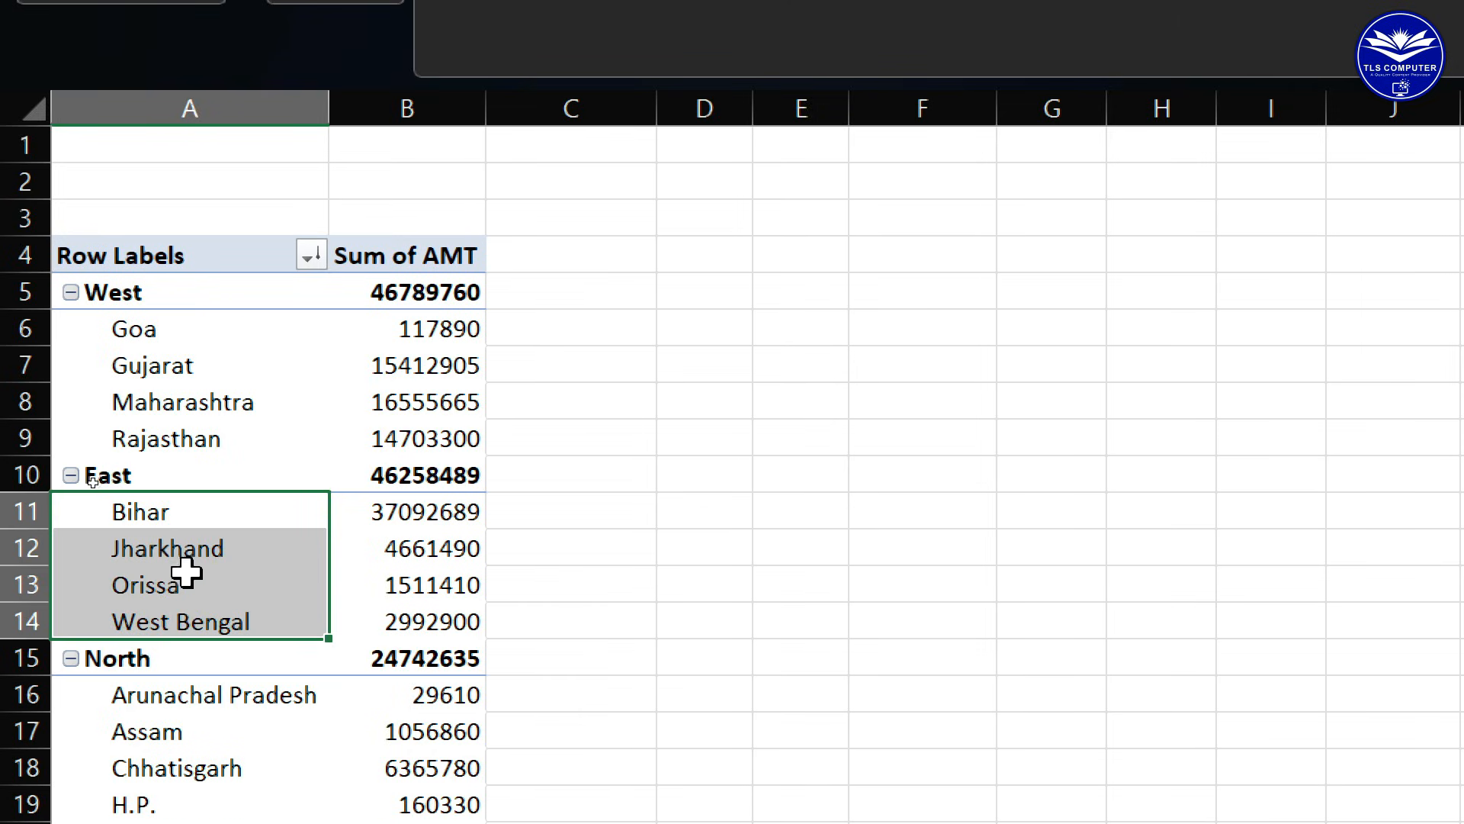
{"action": "left_click", "coordinate": [106, 472]}
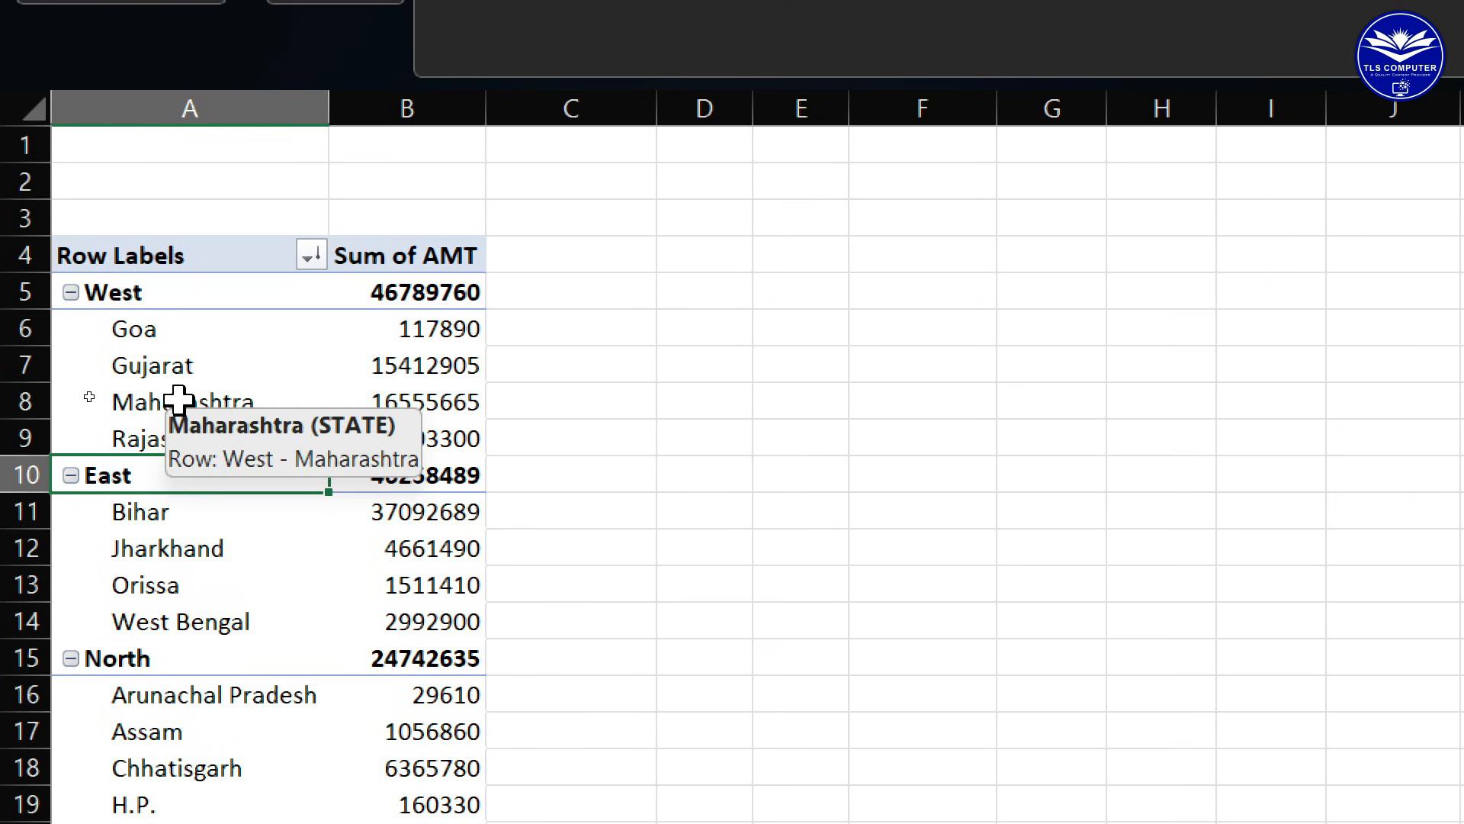
- Review the region and state hierarchy across West, East and North, from each region label to its states
{"action": "left_click_drag", "start_coordinate": [102, 288], "coordinate": [190, 385]}
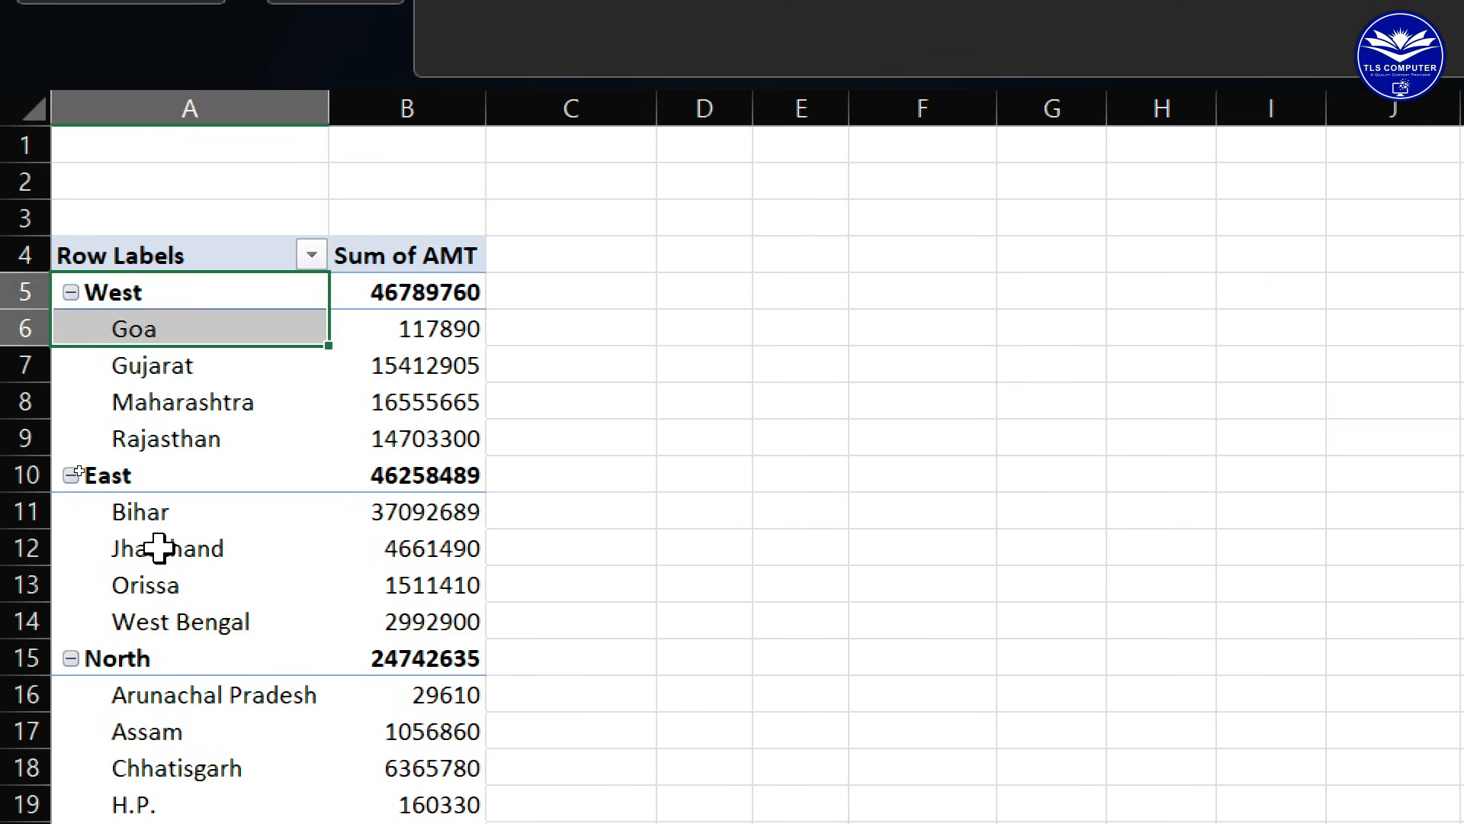
{"action": "left_click_drag", "start_coordinate": [162, 526], "coordinate": [177, 619]}
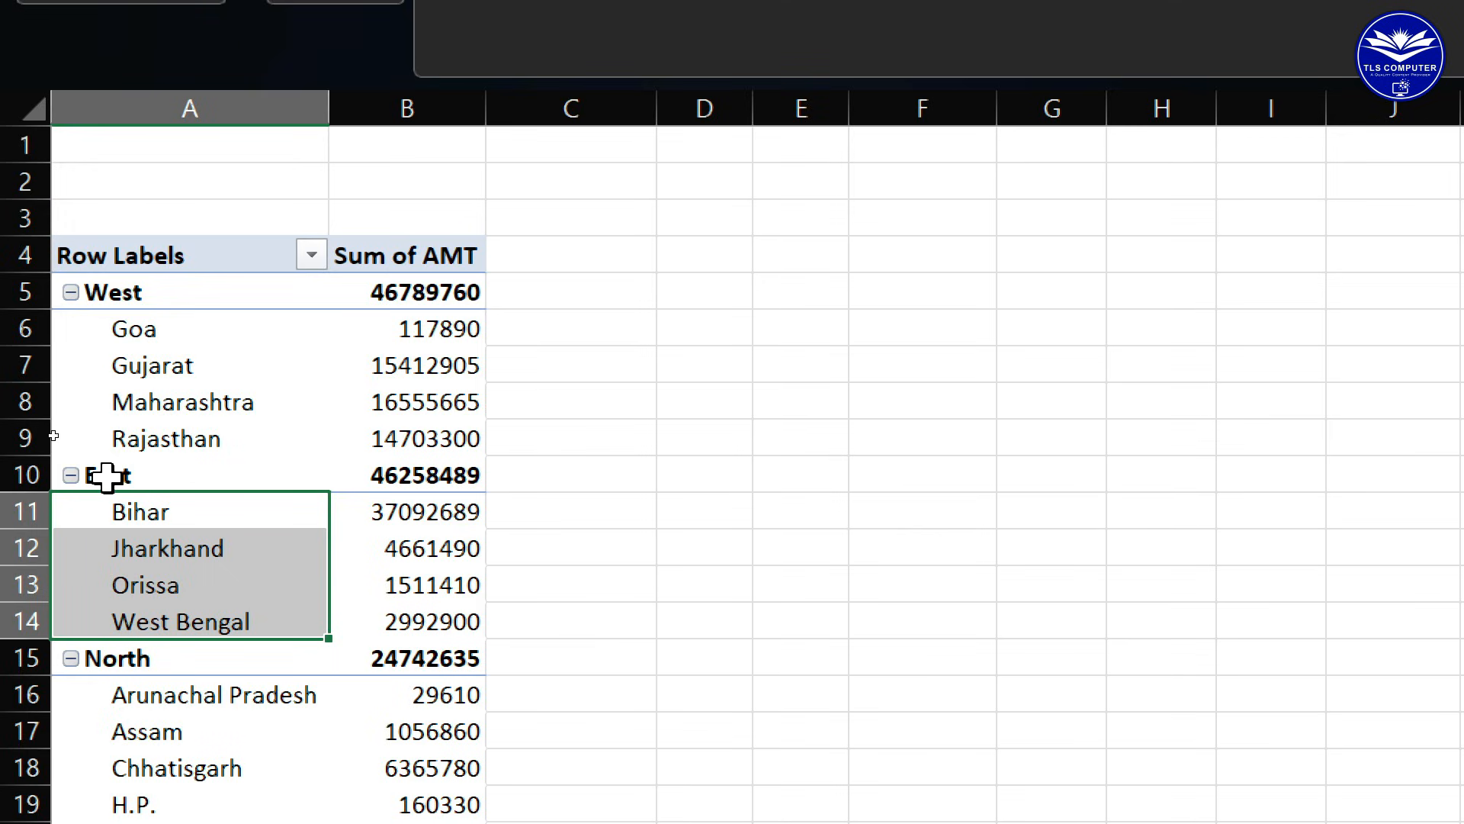
{"action": "left_click", "coordinate": [104, 477]}
{"action": "left_click", "coordinate": [126, 630]}
{"action": "left_click", "coordinate": [152, 661]}
{"action": "left_click_drag", "start_coordinate": [163, 695], "coordinate": [190, 809]}
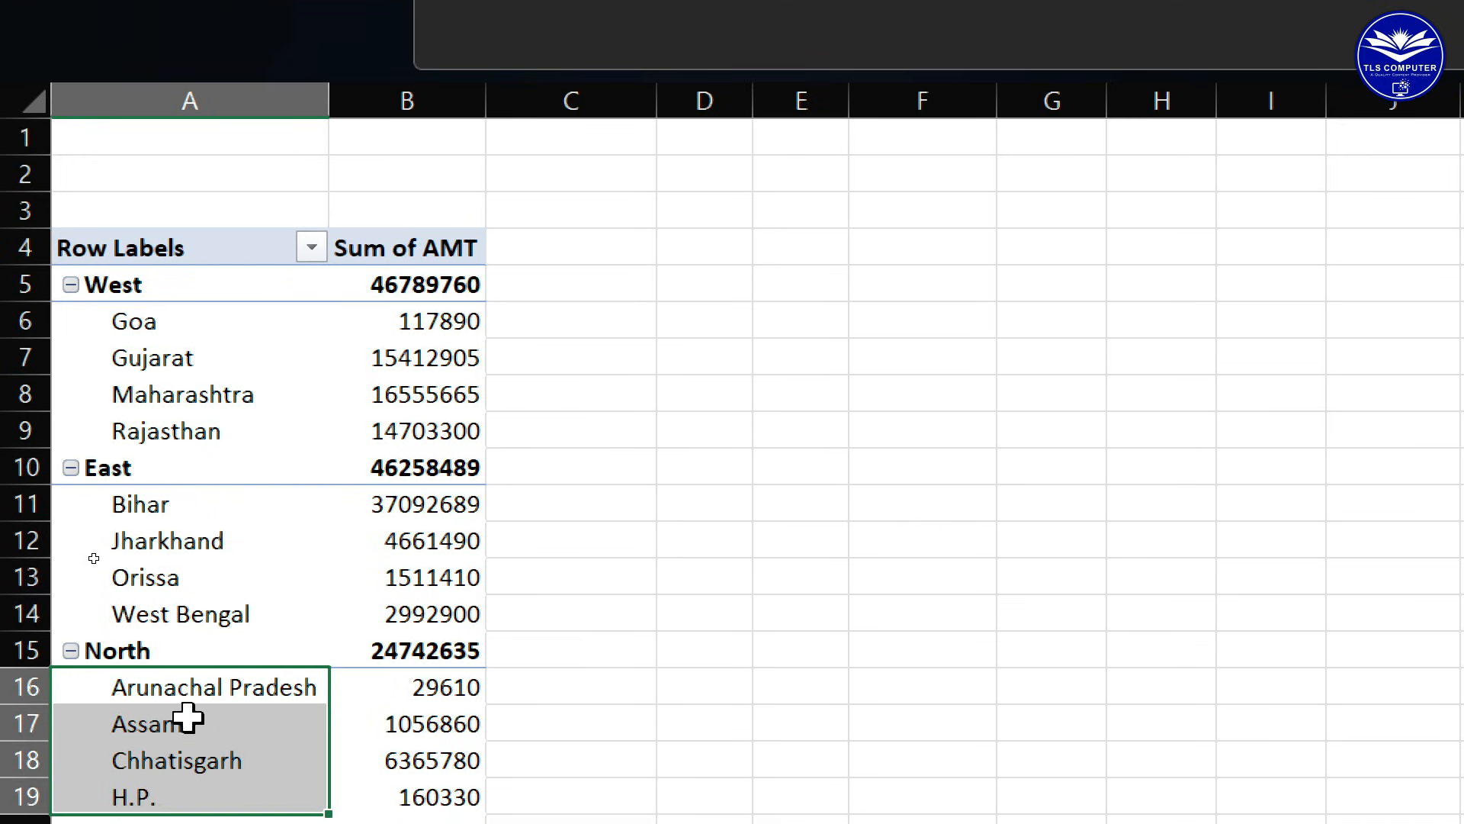
{"action": "left_click", "coordinate": [158, 330]}
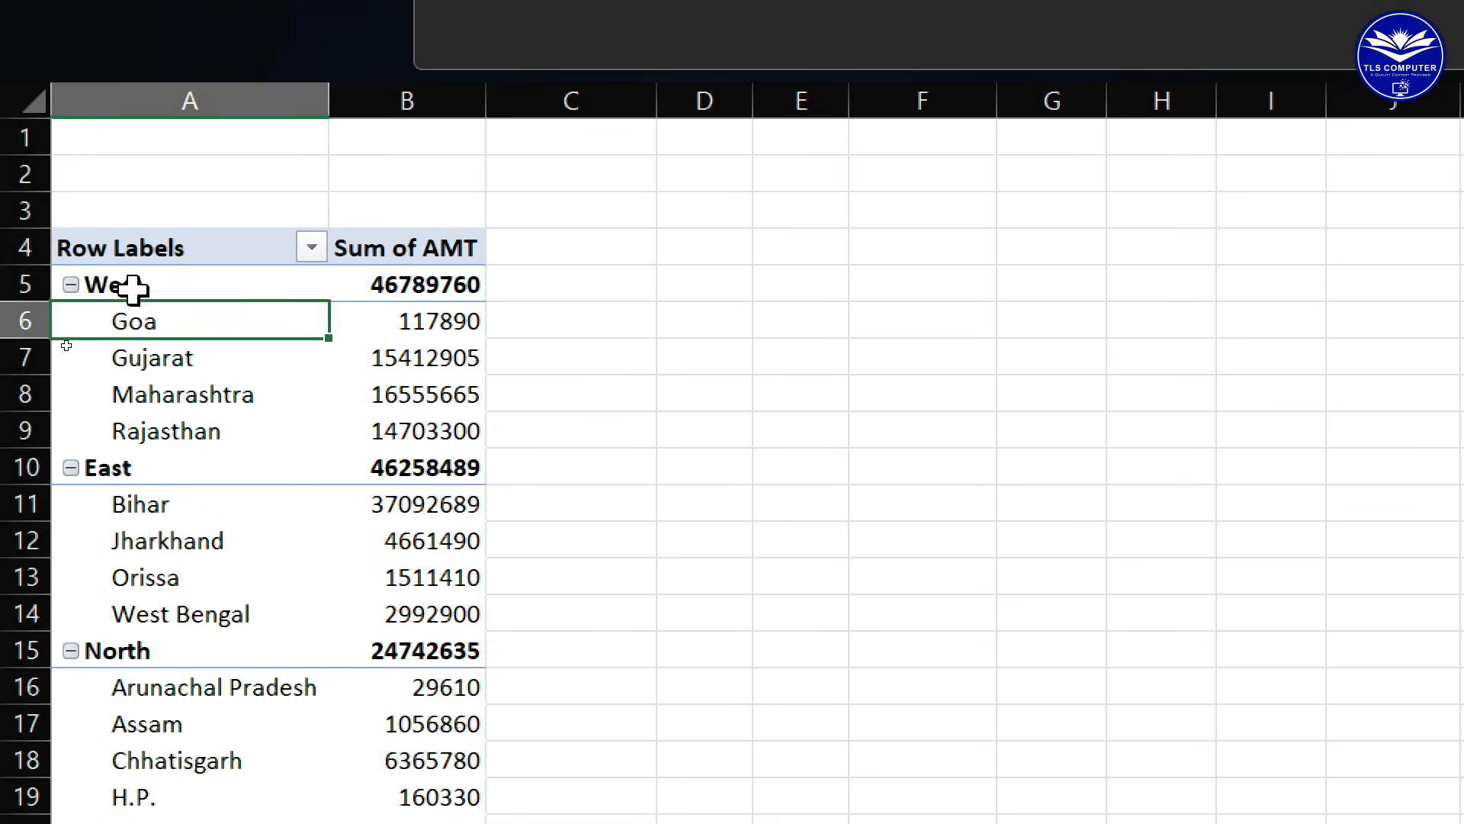
{"action": "left_click", "coordinate": [157, 395]}
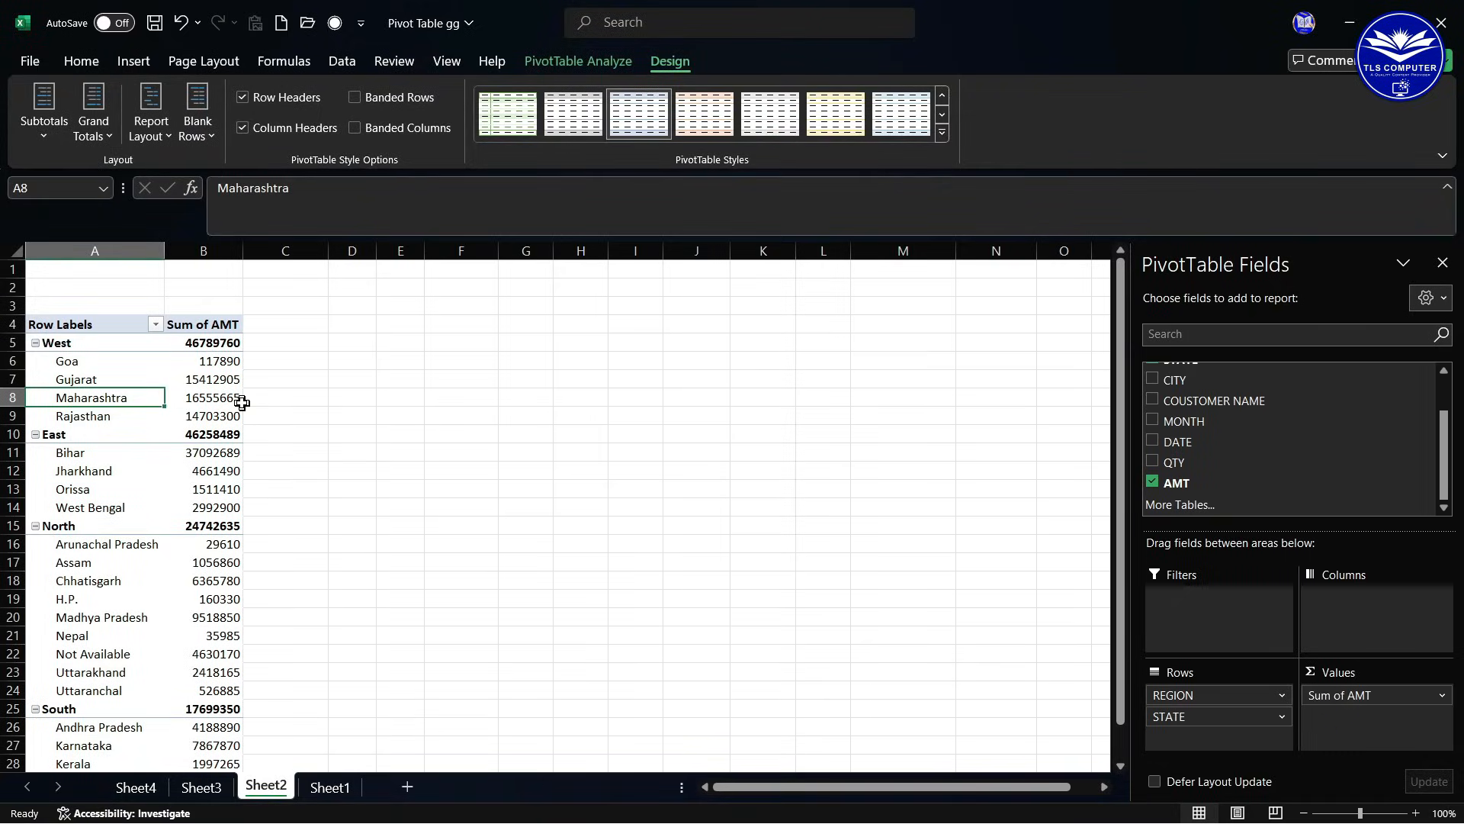
- Show the PivotTable in Tabular Form so REGION and STATE have separate columns
{"action": "left_click", "coordinate": [238, 399]}
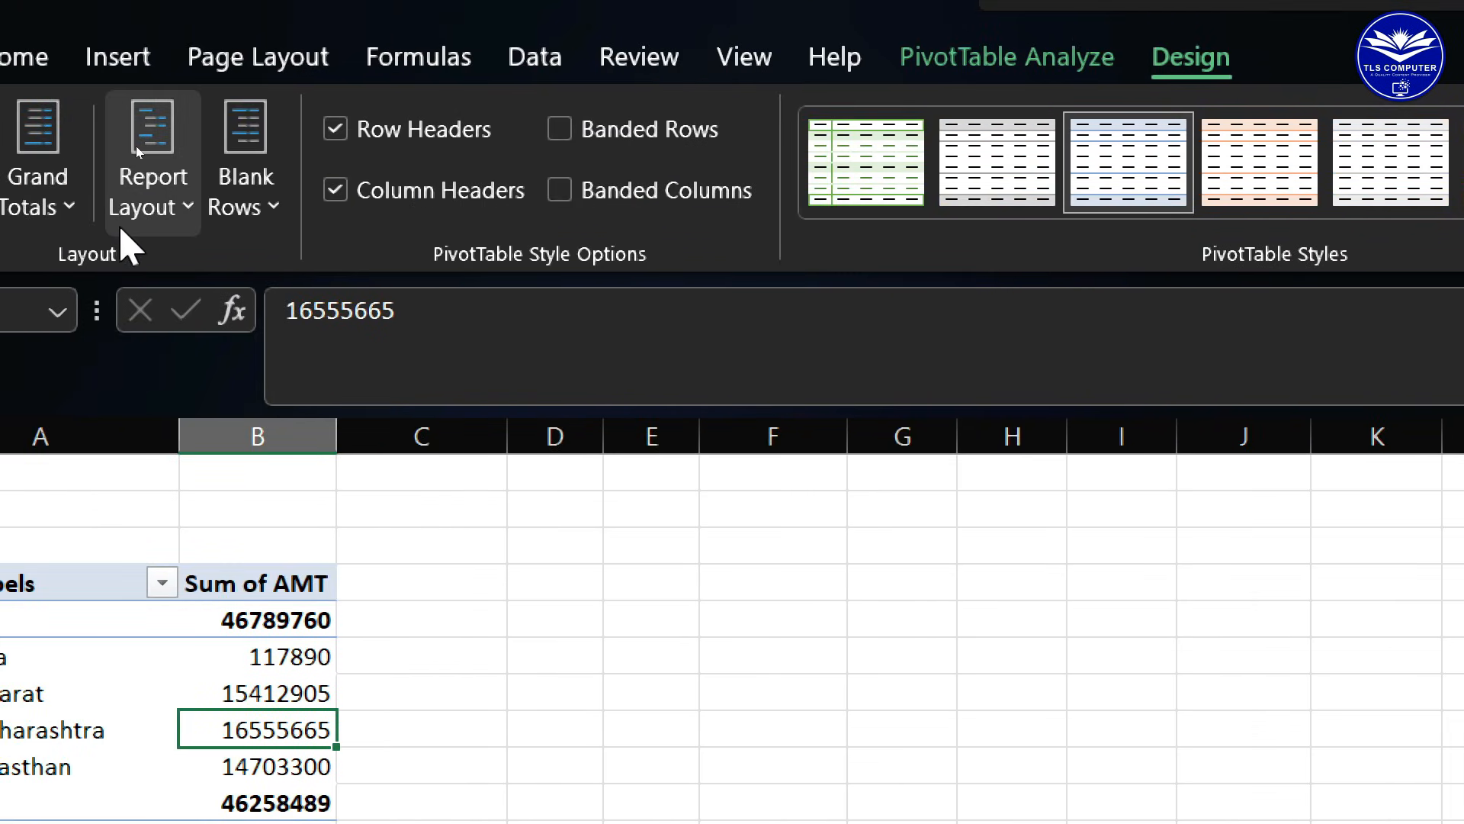
{"action": "left_click", "coordinate": [156, 200]}
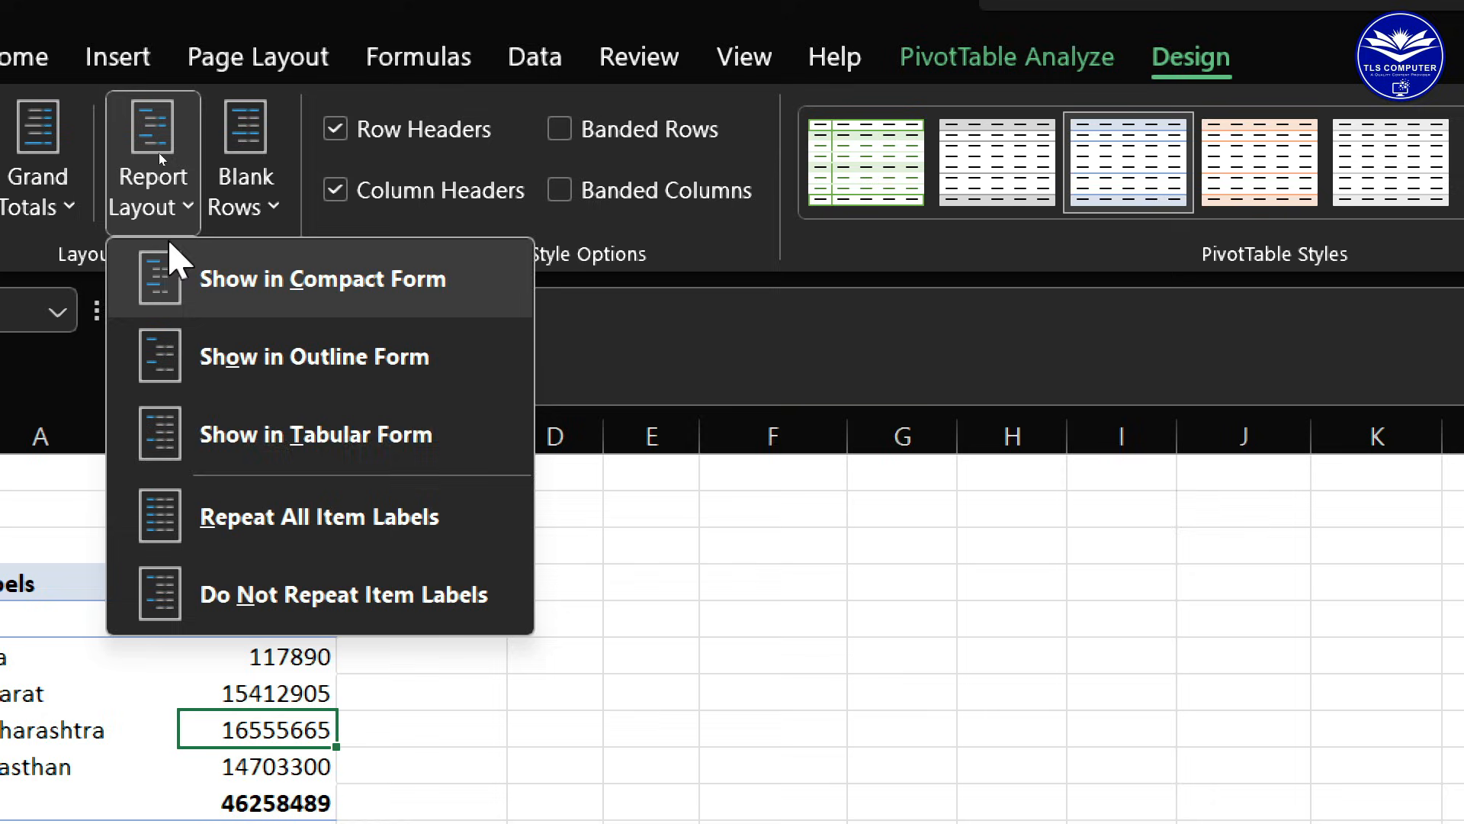
{"action": "left_click", "coordinate": [364, 437]}
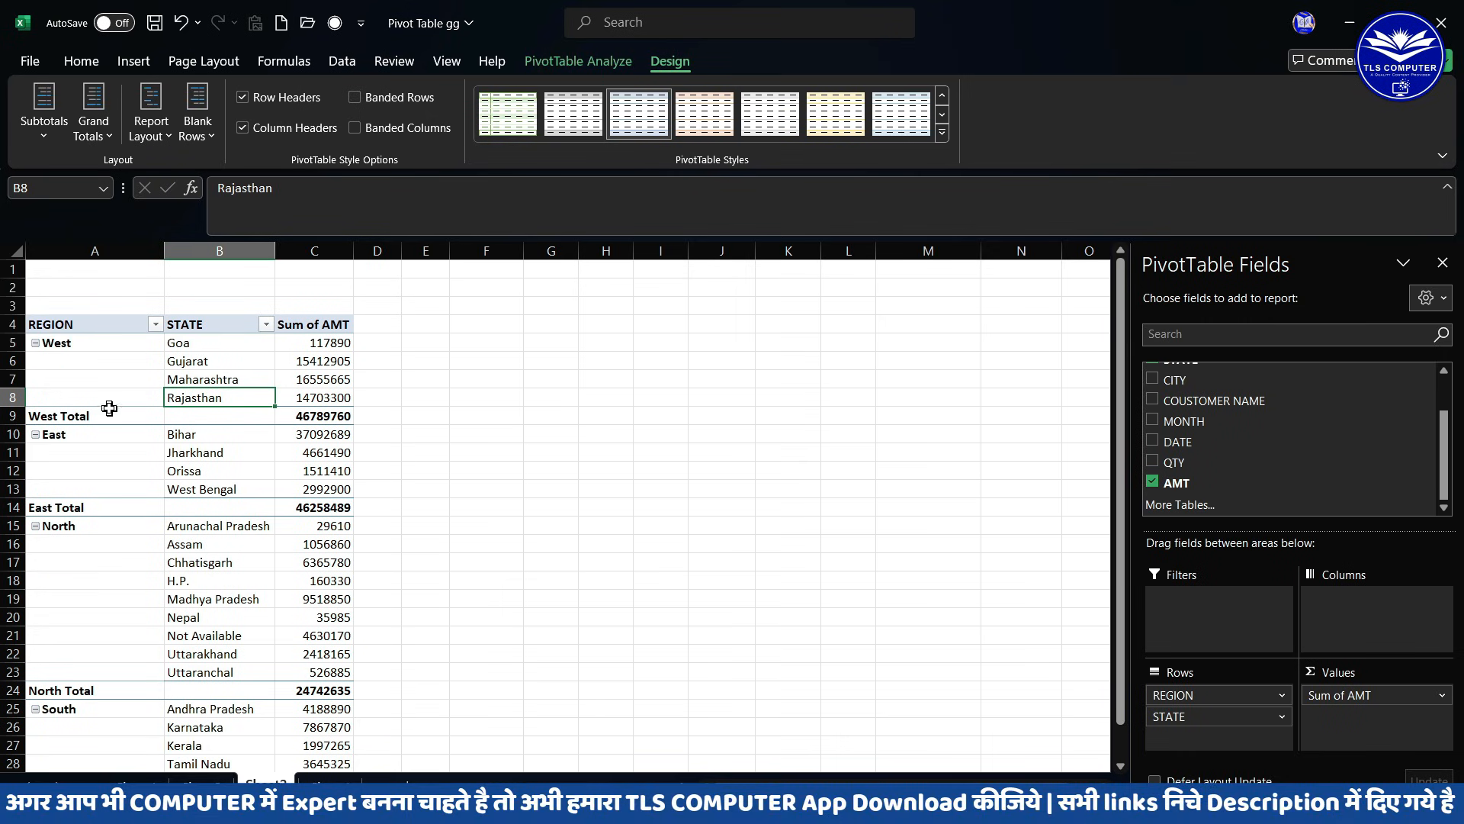
- Copy the whole REGION and STATE PivotTable to a second location starting at G4 and autofit columns G to I
{"action": "left_click", "coordinate": [301, 420]}
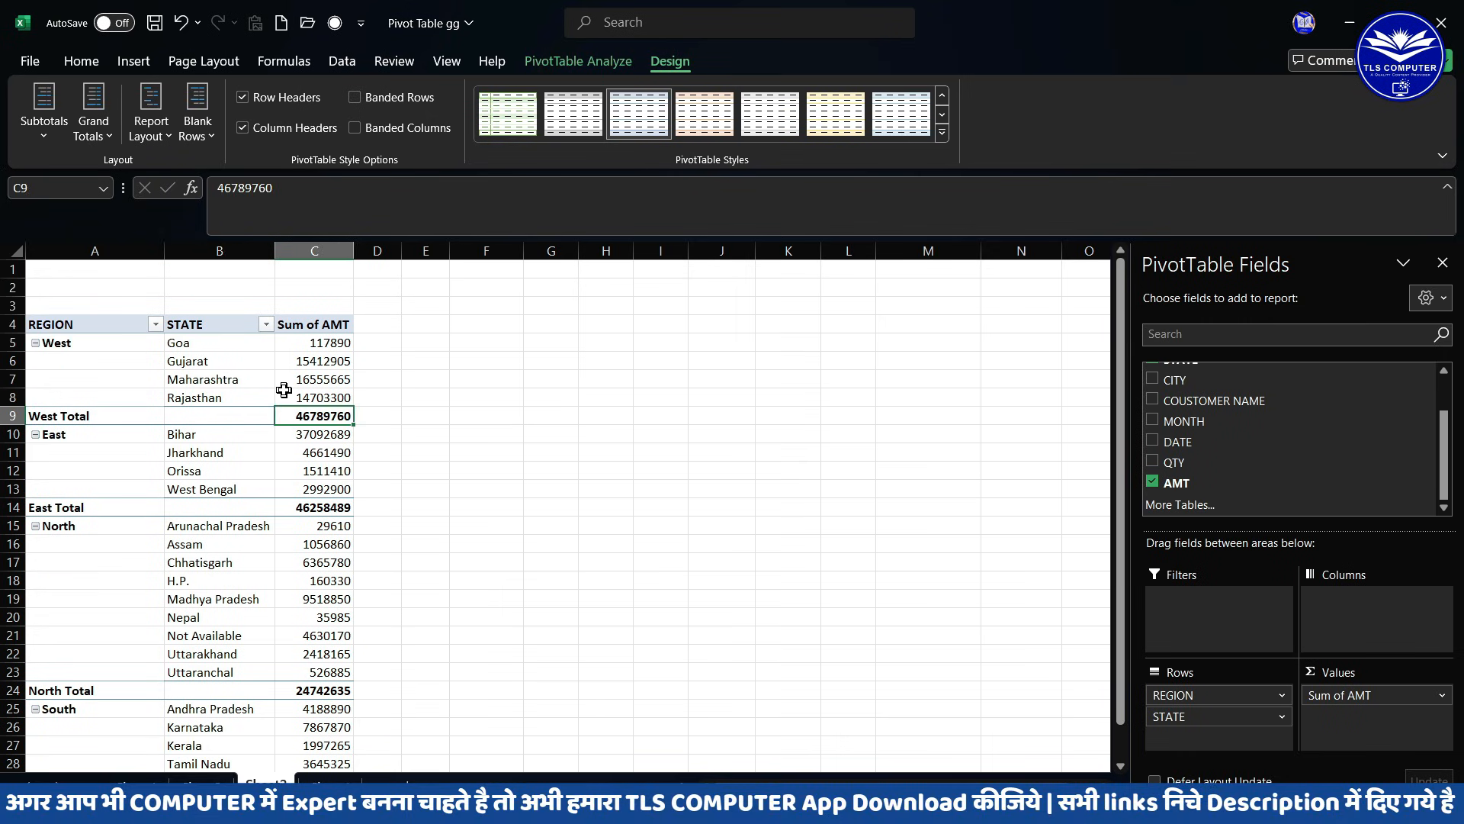
{"action": "left_click_drag", "start_coordinate": [72, 324], "coordinate": [339, 751]}
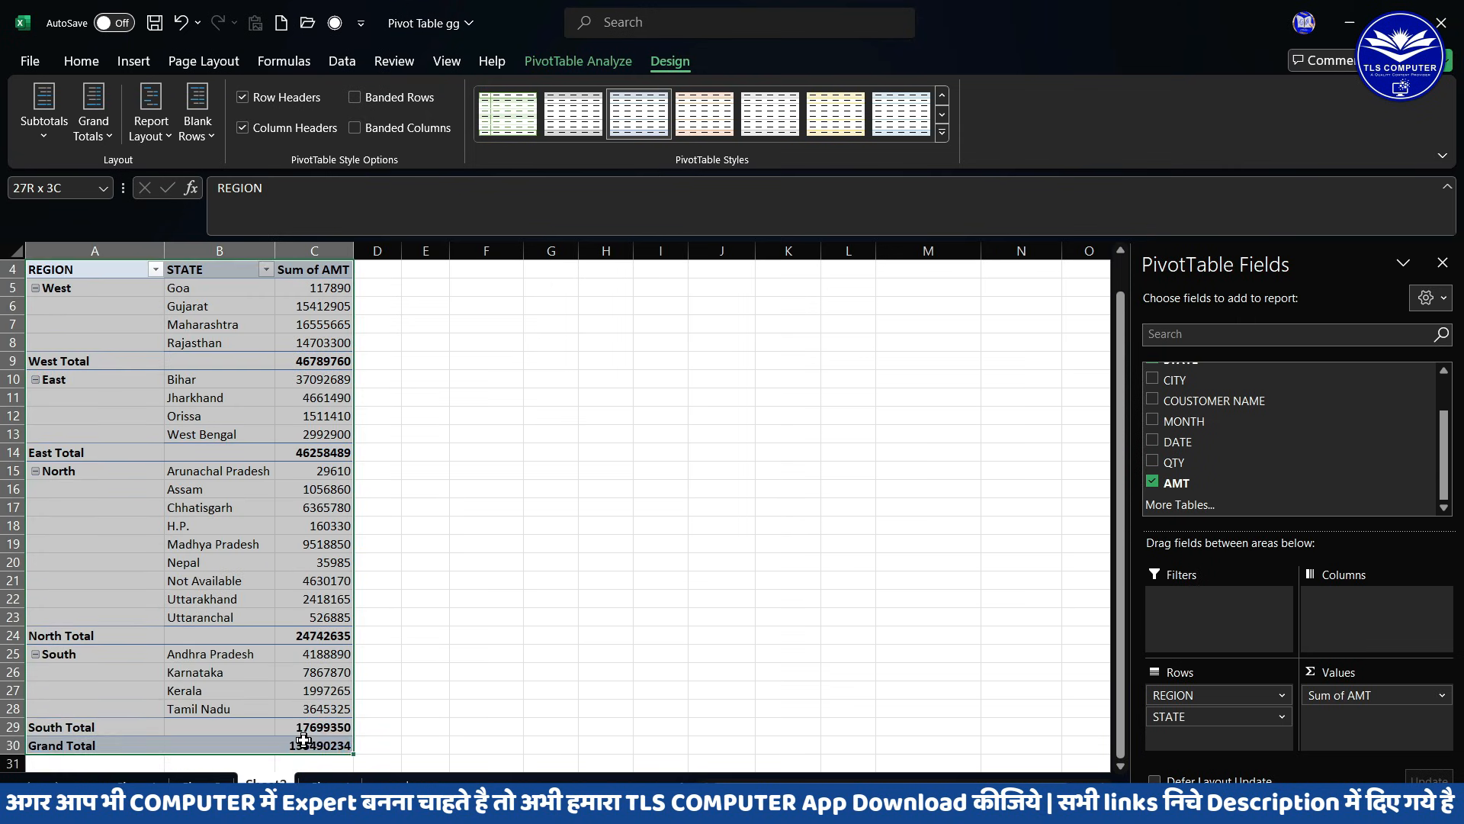
{"action": "scroll", "coordinate": [256, 549], "scroll_direction": "up", "scroll_amount": 1}
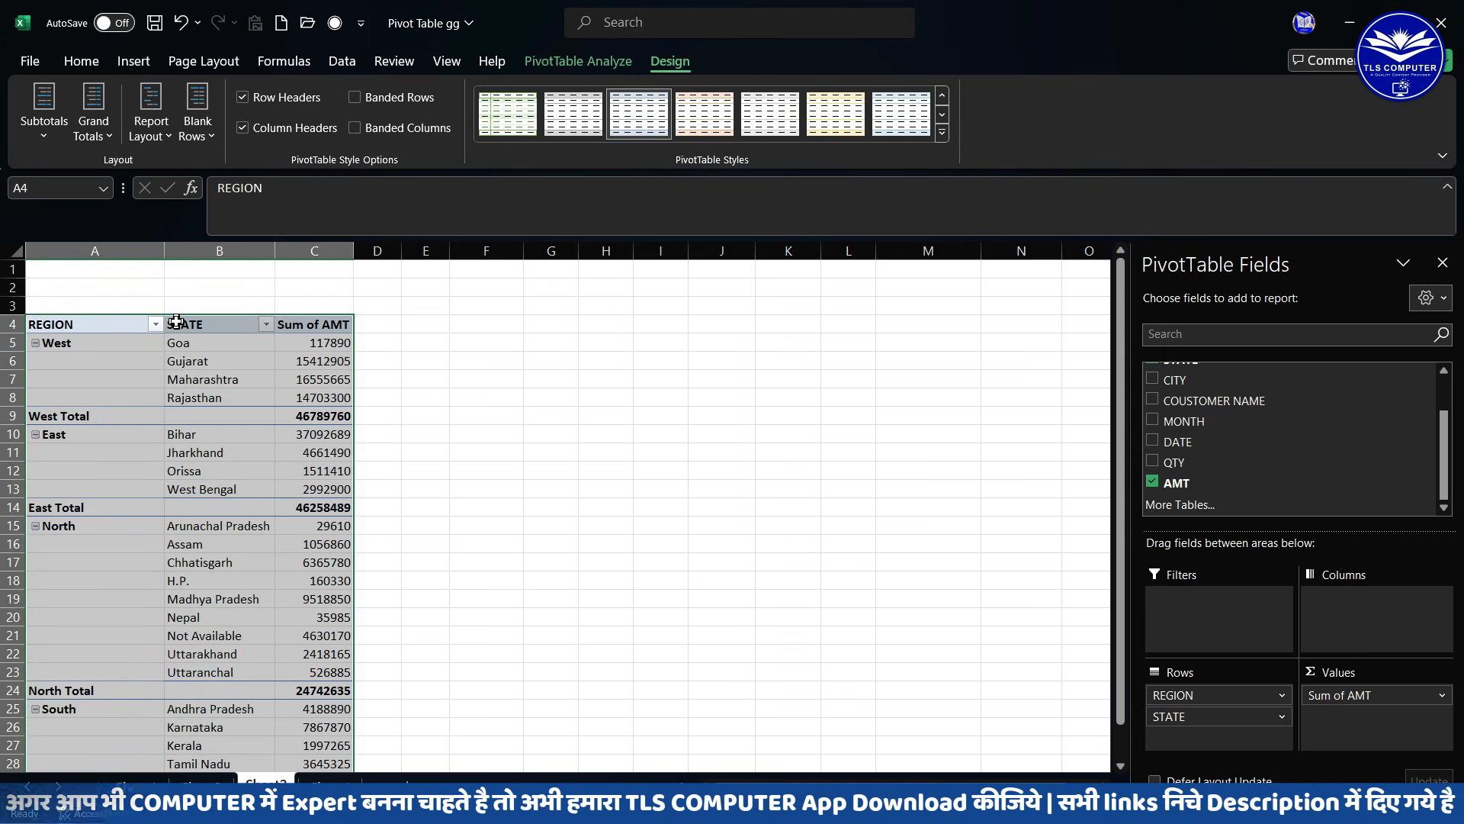
{"action": "left_click_drag", "start_coordinate": [172, 320], "coordinate": [613, 320]}
{"action": "left_click_drag", "start_coordinate": [615, 320], "coordinate": [611, 334]}
{"action": "left_click_drag", "start_coordinate": [534, 250], "coordinate": [631, 250]}
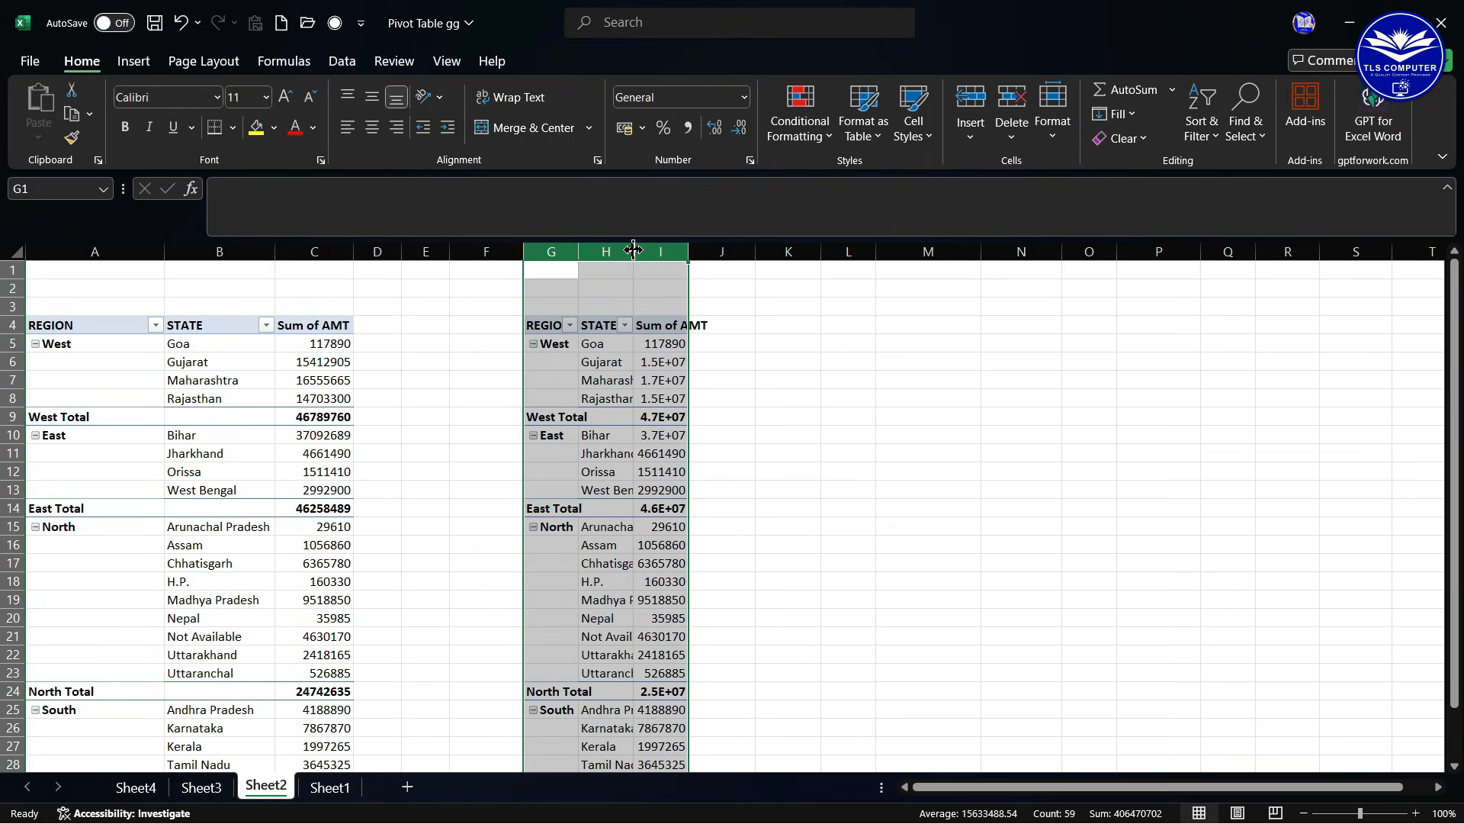
{"action": "double_click", "coordinate": [634, 250]}
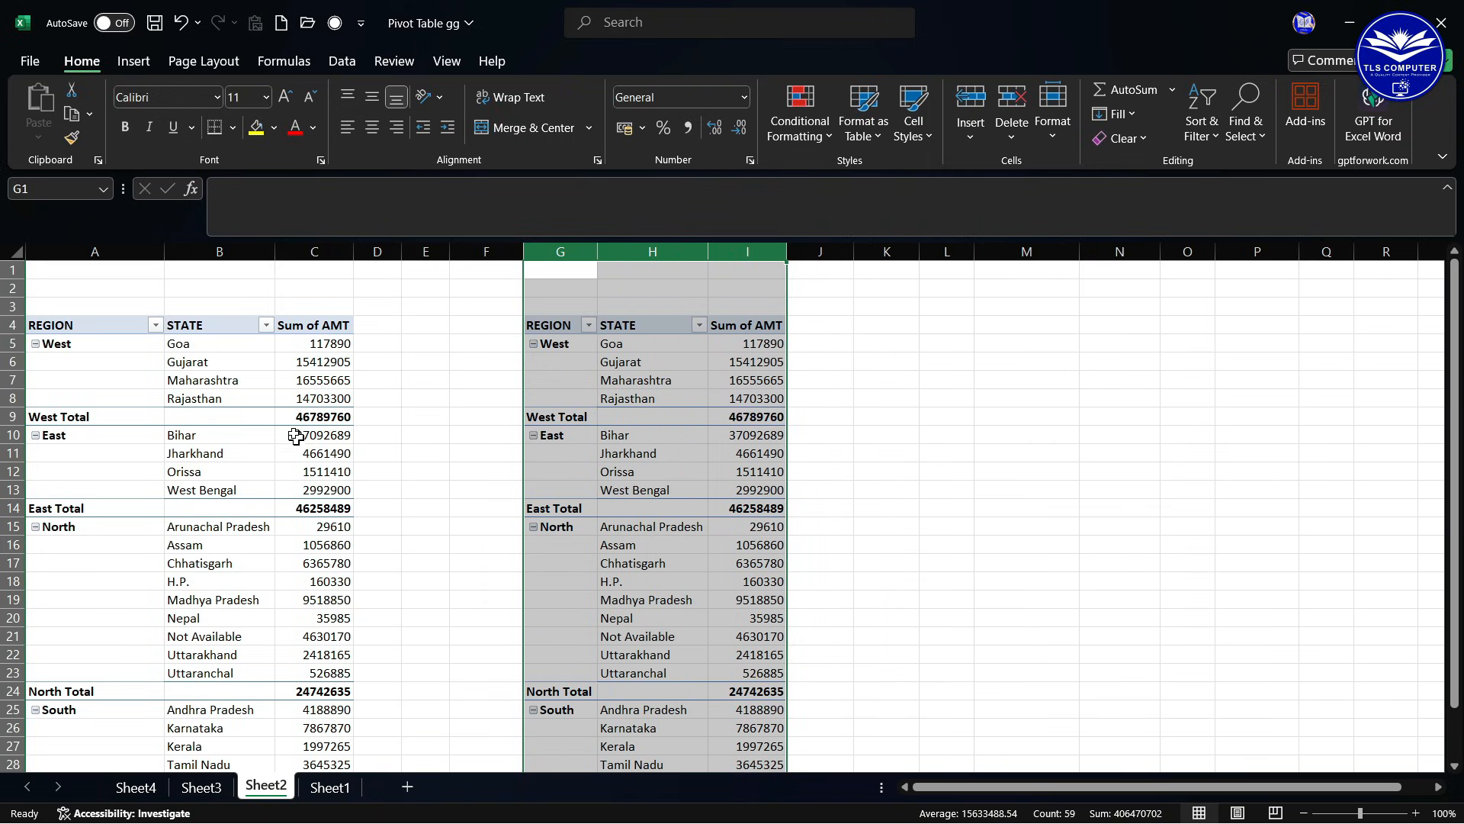
- Show the copied PivotTable's Sum of AMT values as % of Parent Total with REGION as the base field
{"action": "left_click_drag", "start_coordinate": [235, 379], "coordinate": [361, 538]}
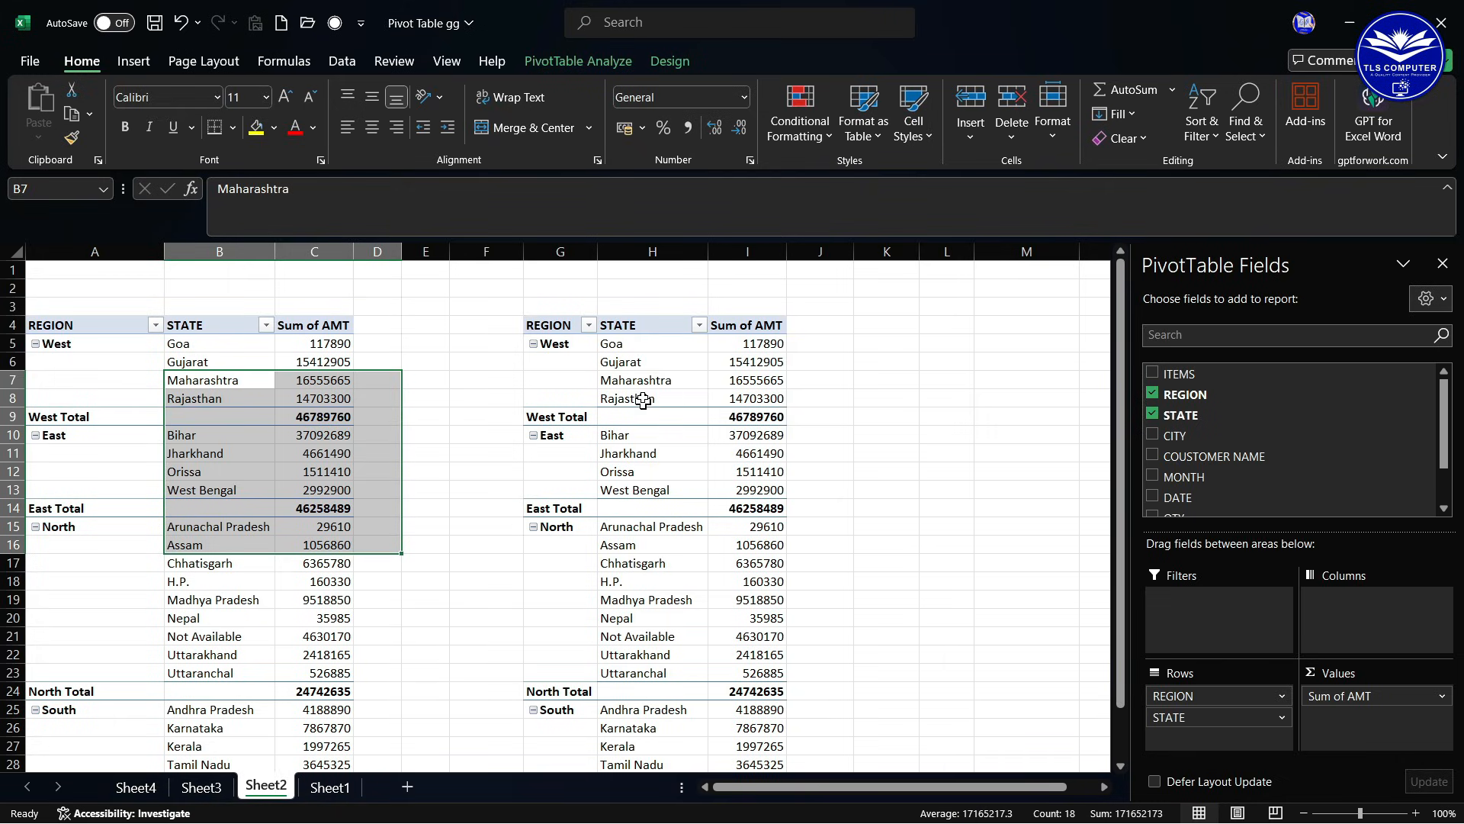
{"action": "left_click_drag", "start_coordinate": [643, 361], "coordinate": [754, 508]}
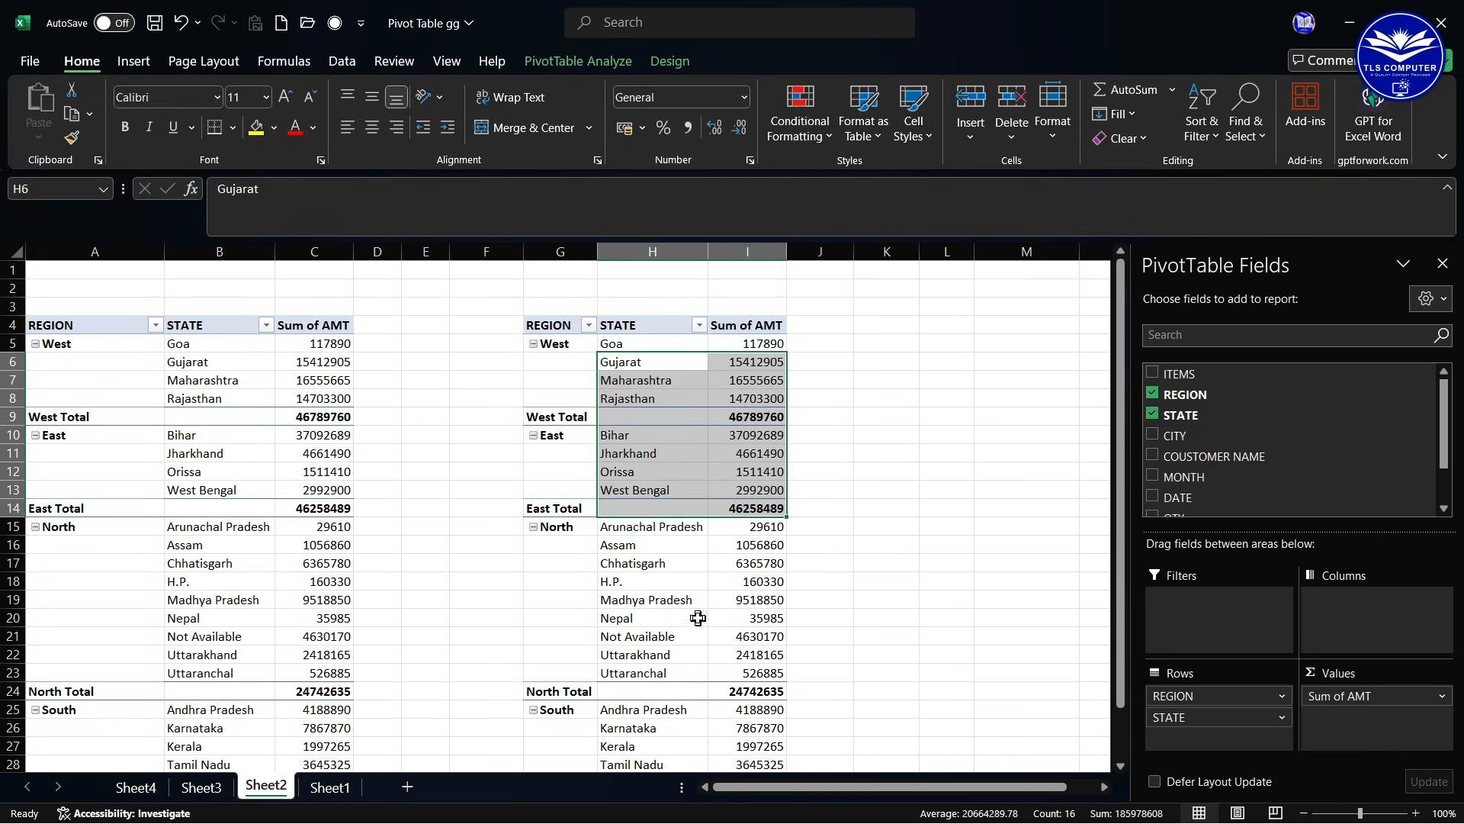
{"action": "left_click", "coordinate": [730, 604]}
{"action": "left_click", "coordinate": [755, 381]}
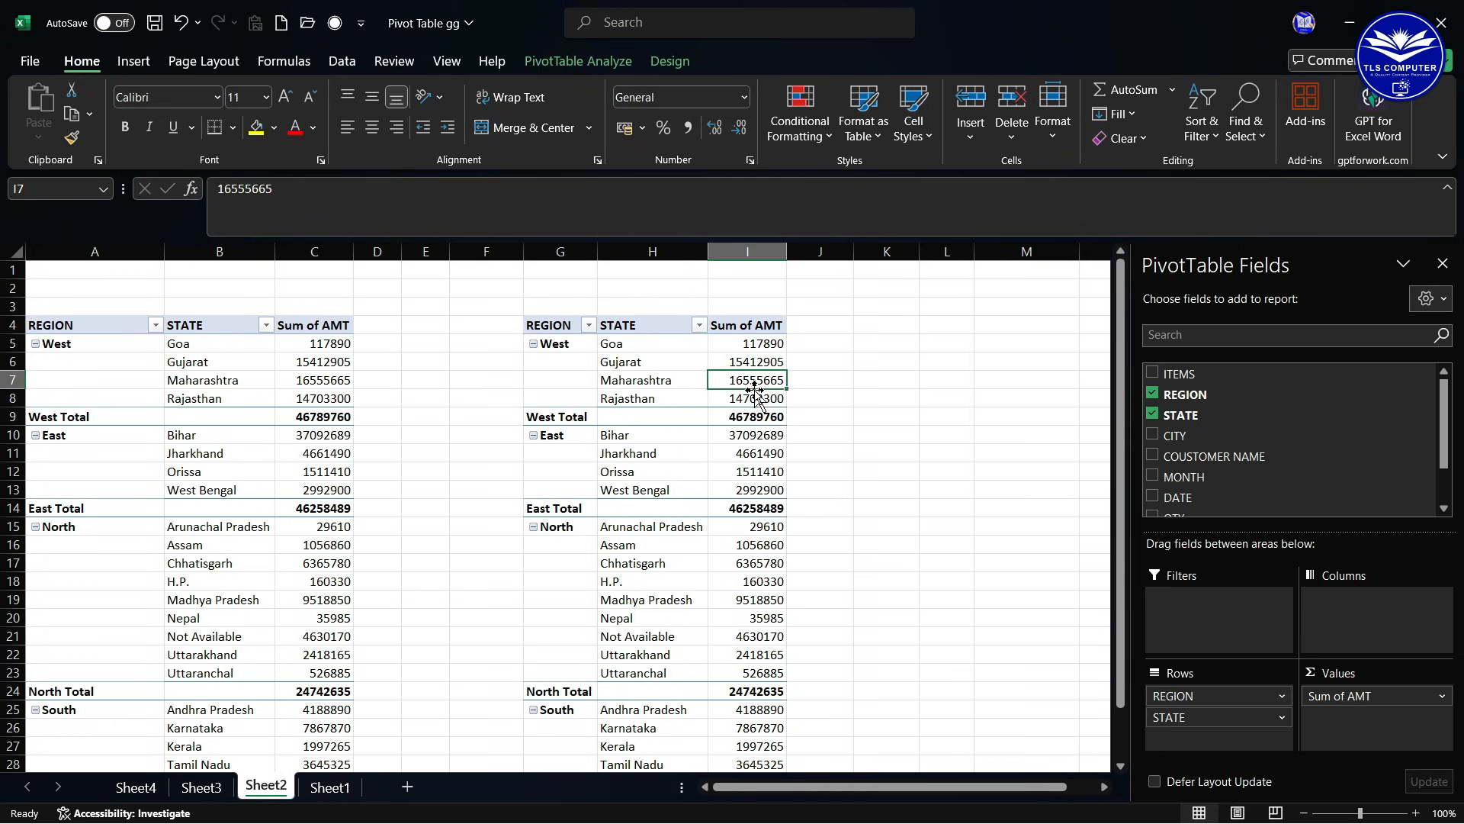
{"action": "right_click", "coordinate": [755, 381]}
{"action": "mouse_move", "coordinate": [816, 652]}
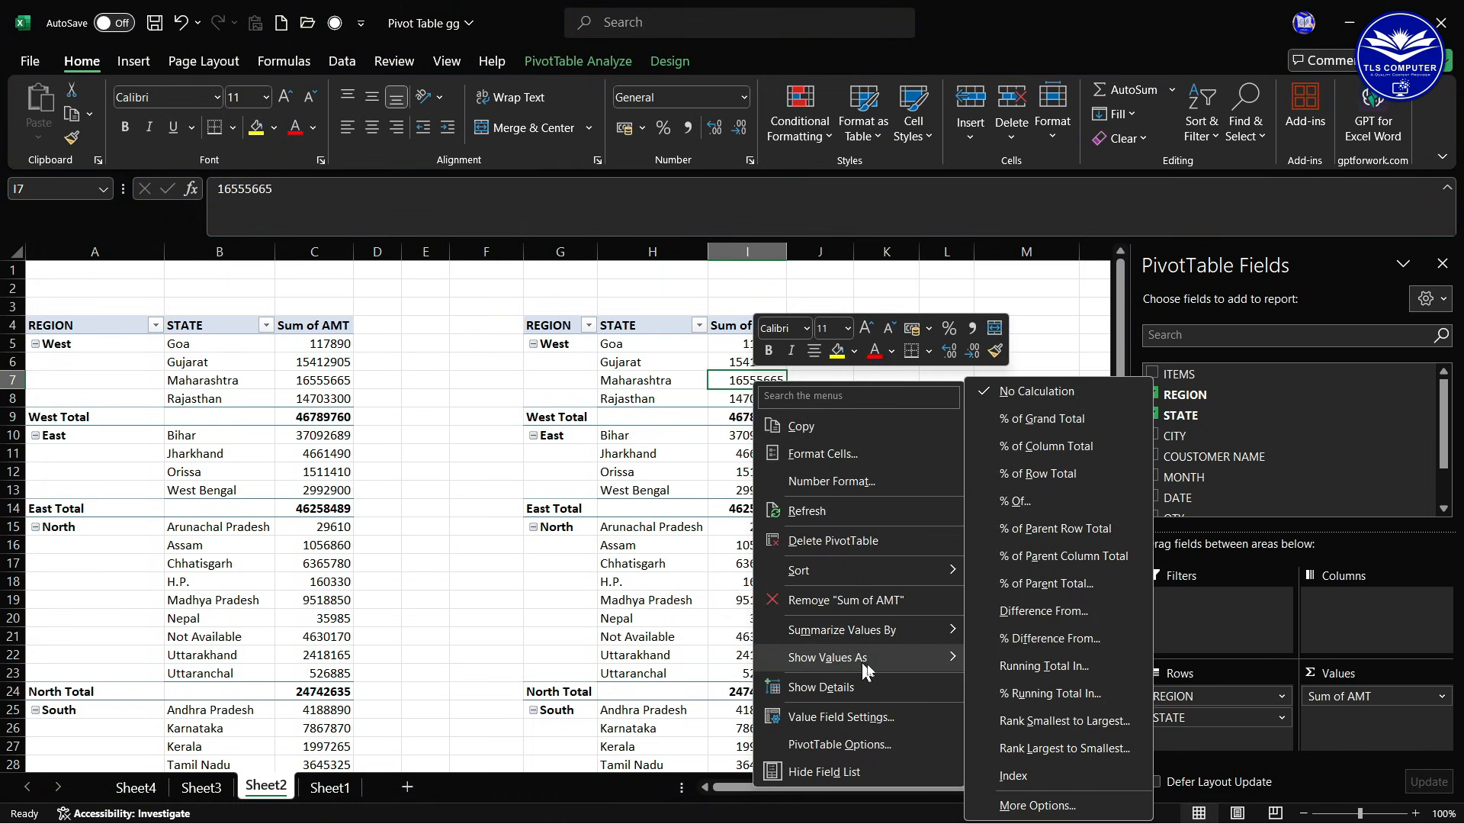
{"action": "left_click", "coordinate": [1046, 584]}
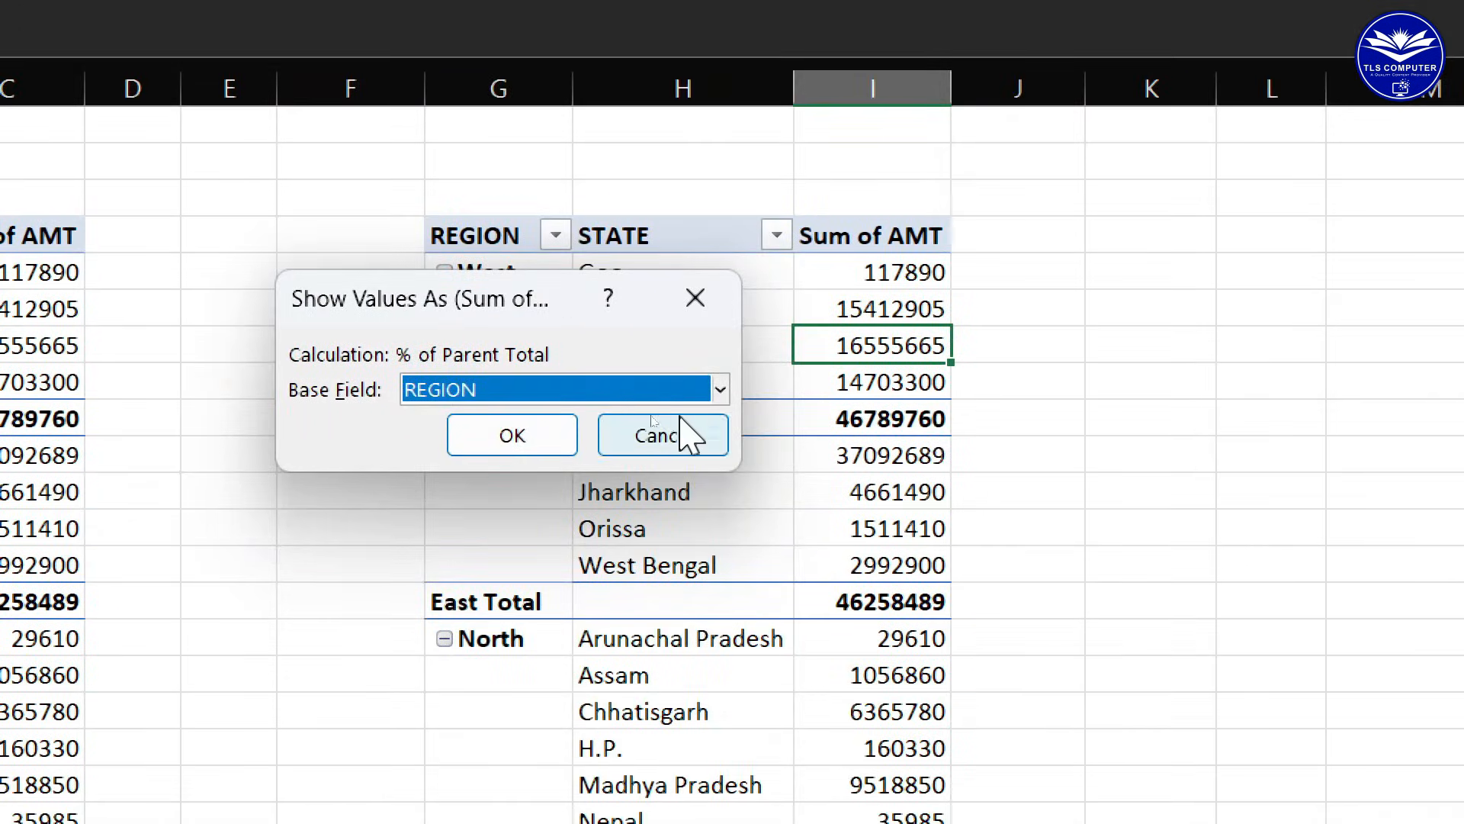
{"action": "left_click", "coordinate": [722, 391]}
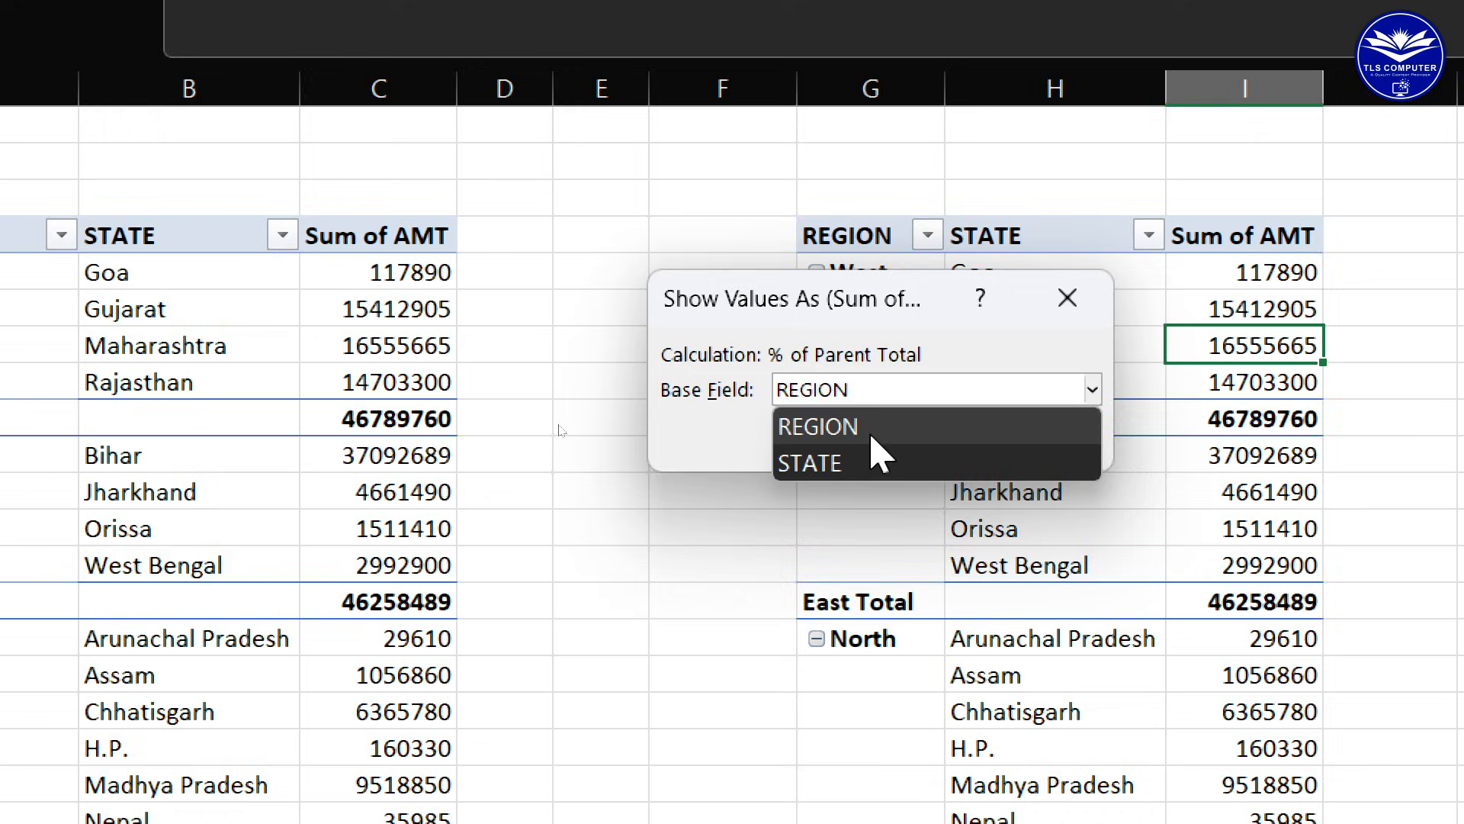
{"action": "left_click", "coordinate": [871, 431]}
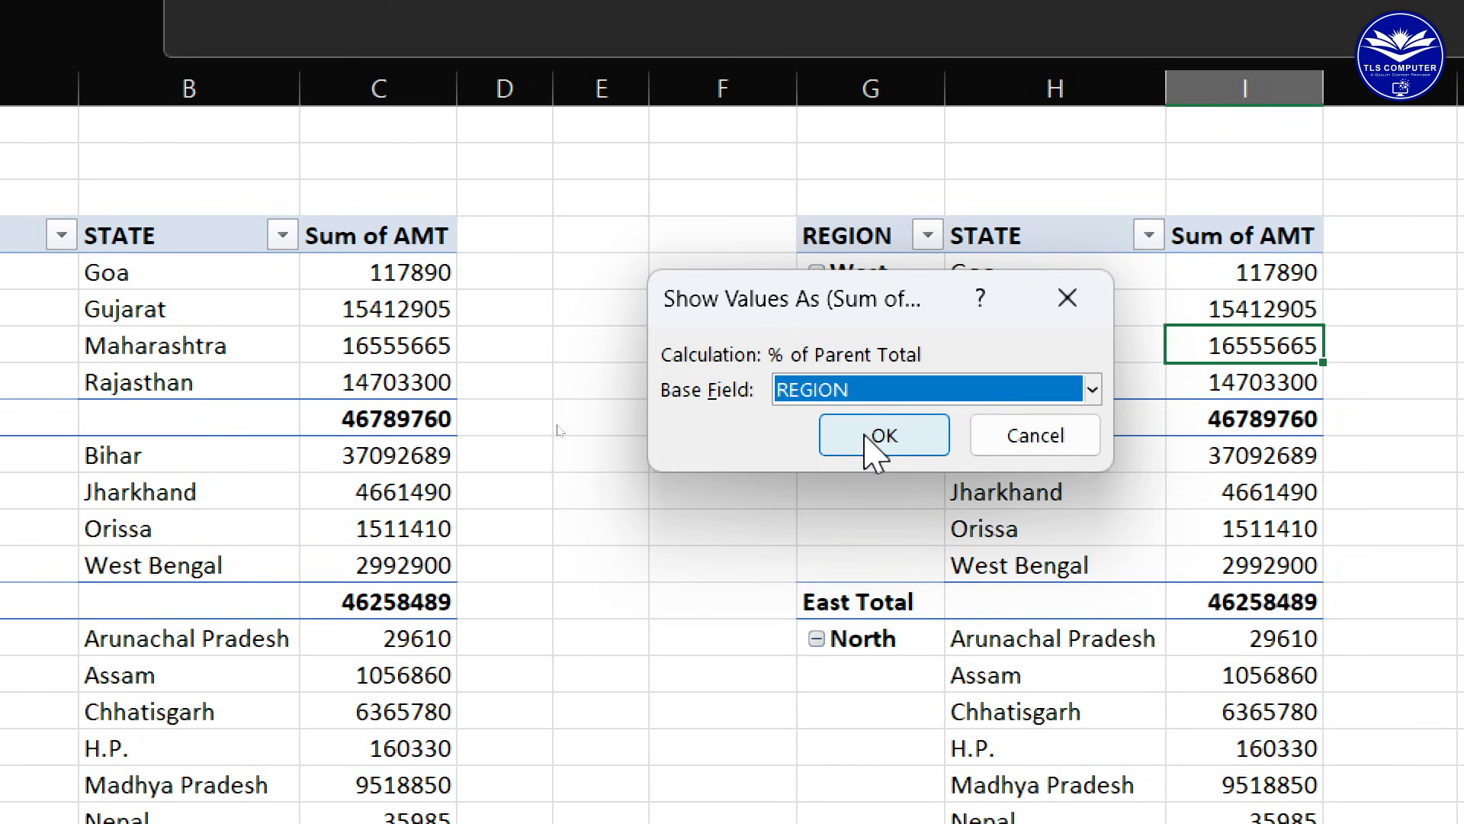
{"action": "left_click", "coordinate": [884, 439]}
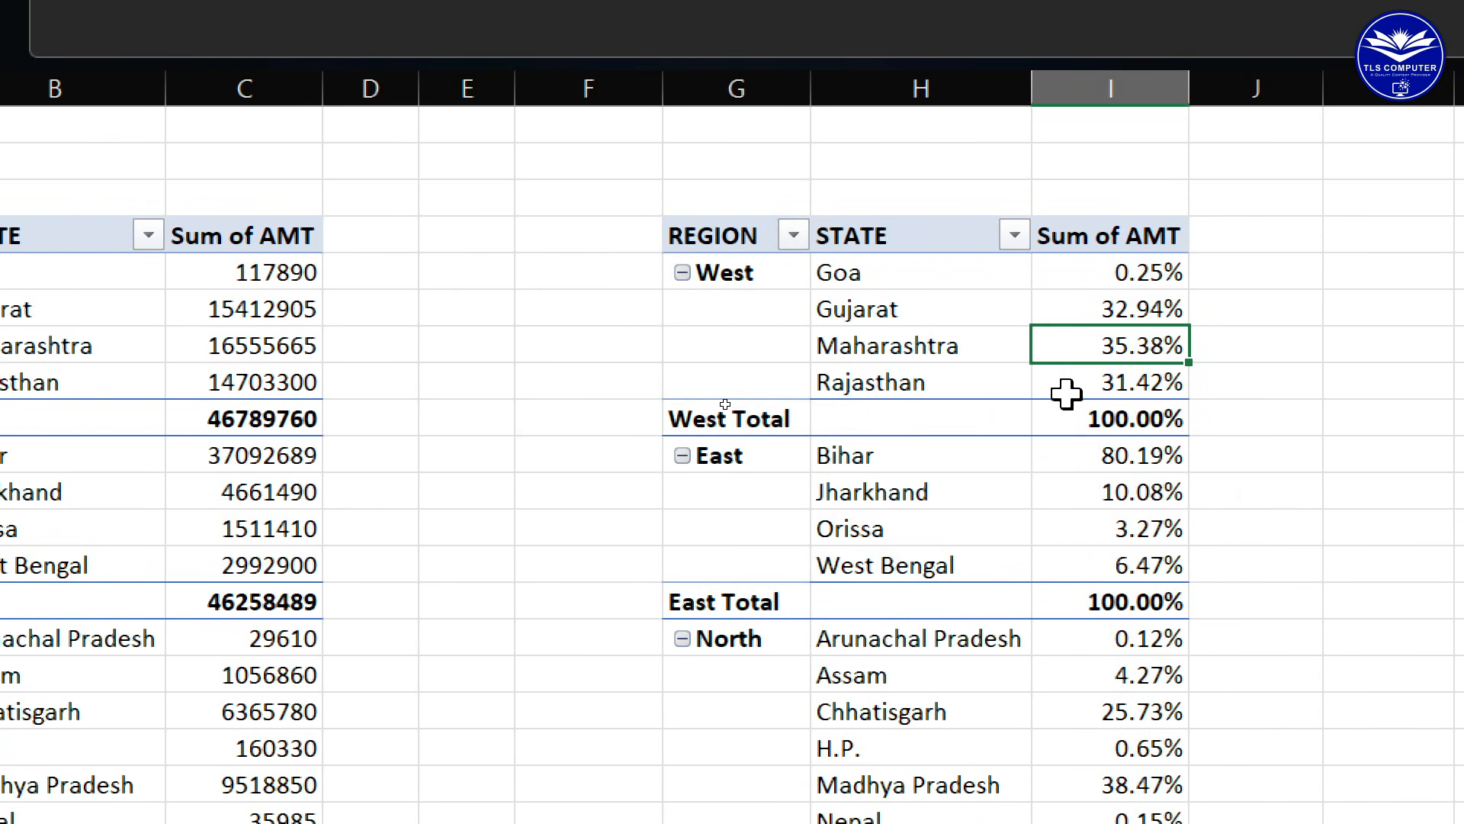
- Compare the West states' percentages with the West total and with the matching amounts in the original PivotTable
{"action": "key", "text": "Down"}
{"action": "key", "text": "Down"}
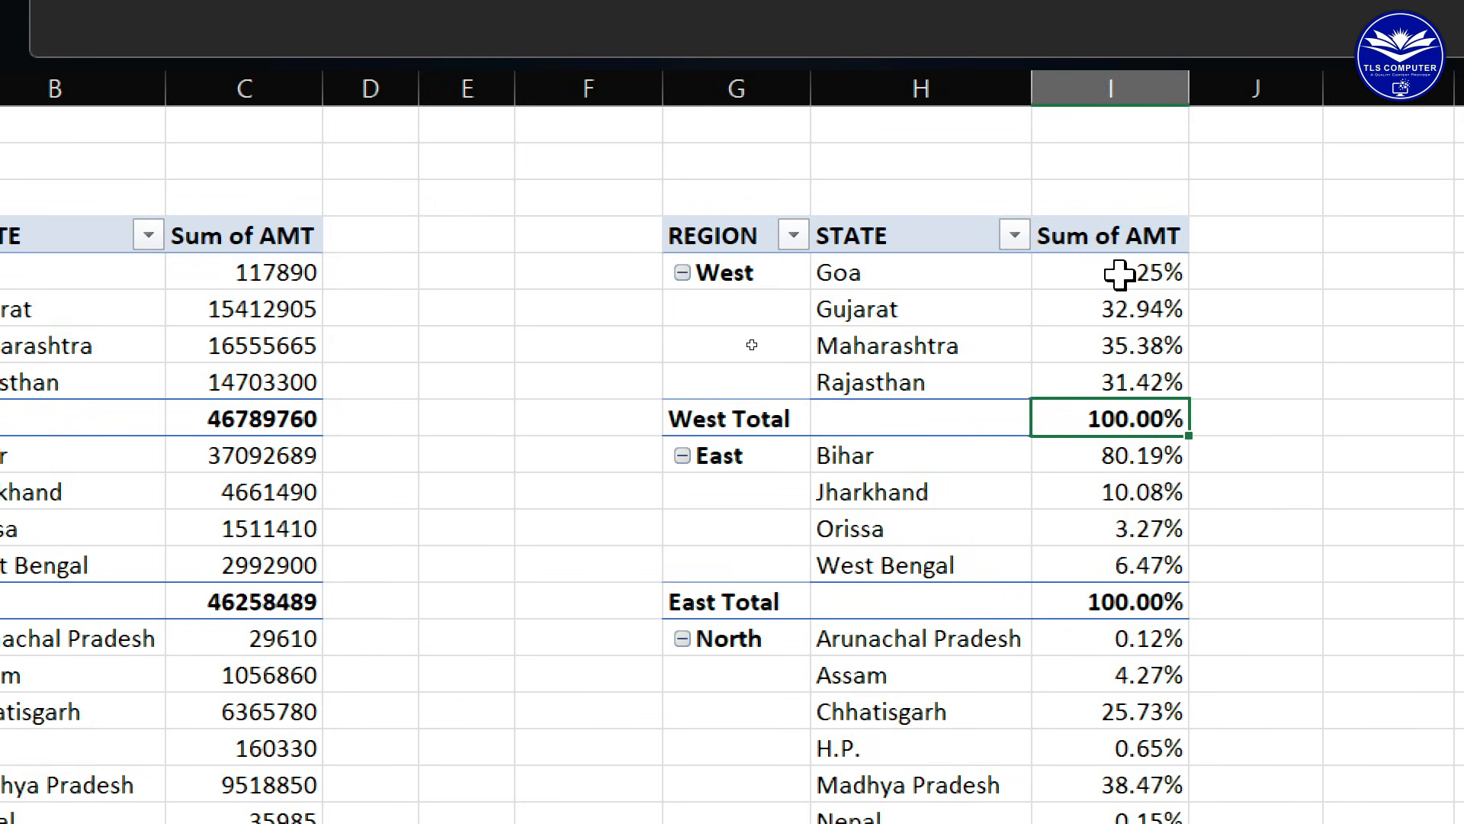
{"action": "left_click_drag", "start_coordinate": [1120, 275], "coordinate": [1132, 372]}
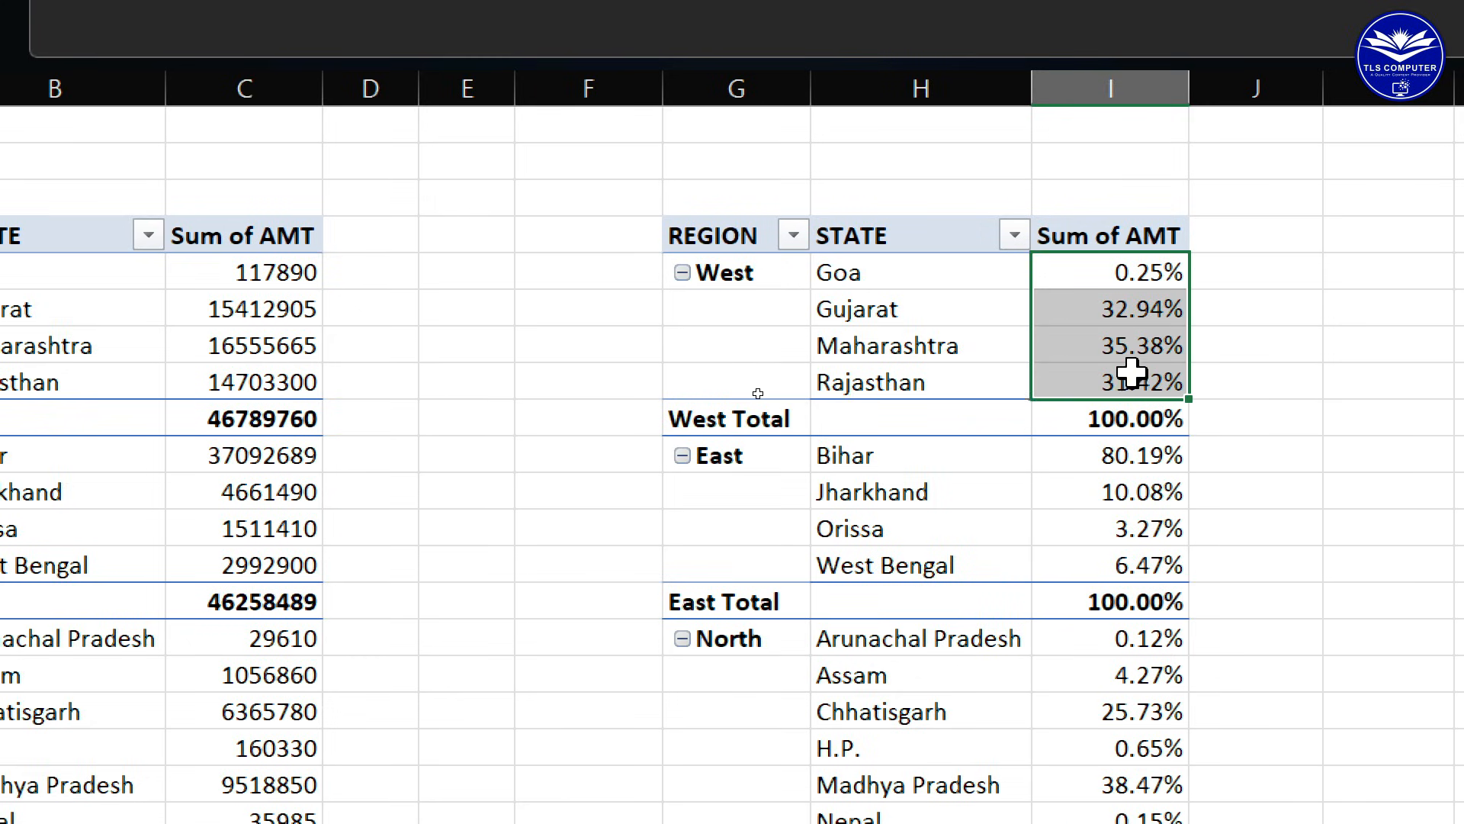
{"action": "left_click", "coordinate": [1121, 419]}
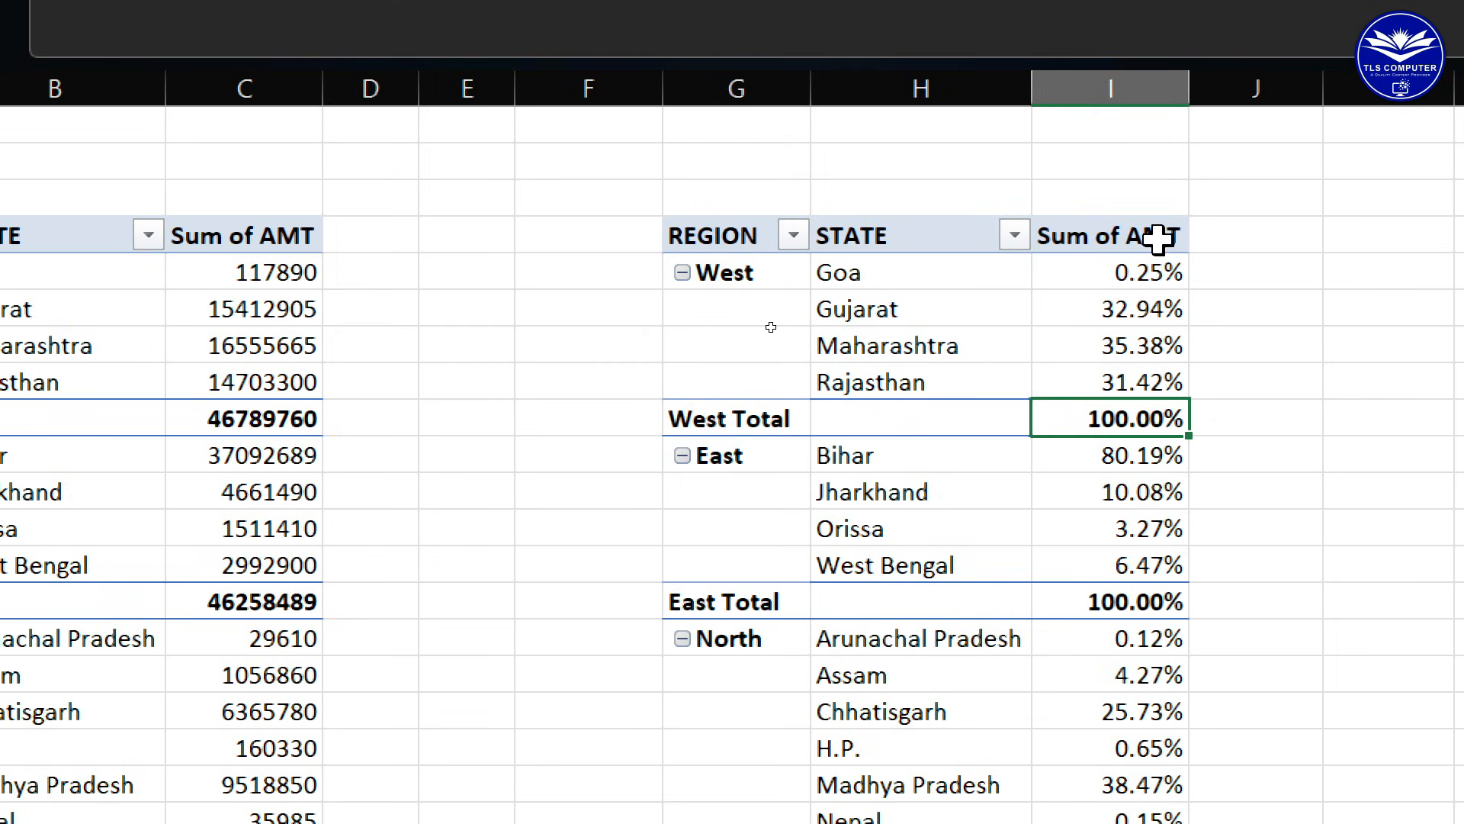
{"action": "left_click_drag", "start_coordinate": [1124, 271], "coordinate": [1134, 383]}
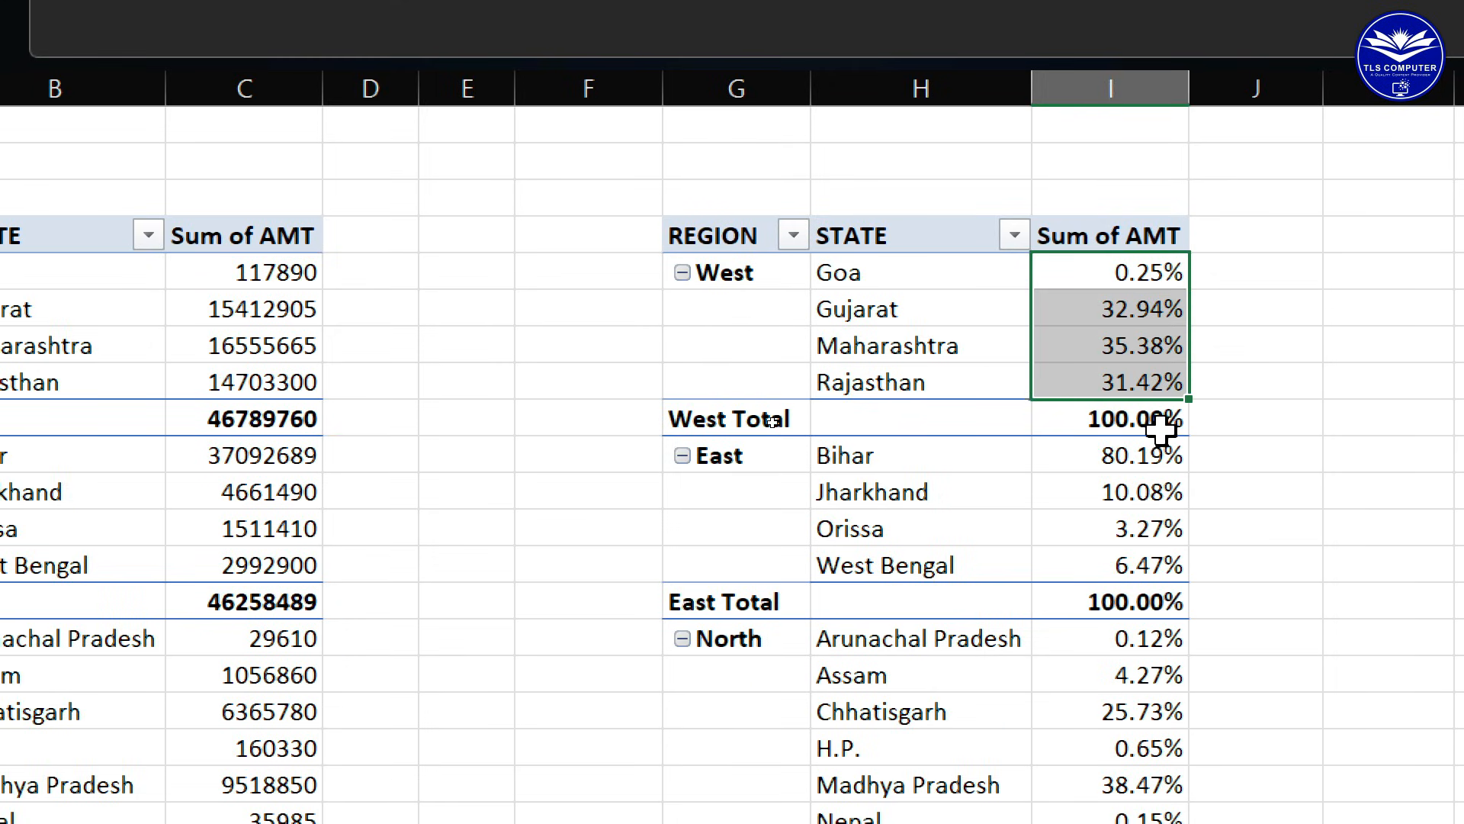
{"action": "left_click", "coordinate": [1144, 420]}
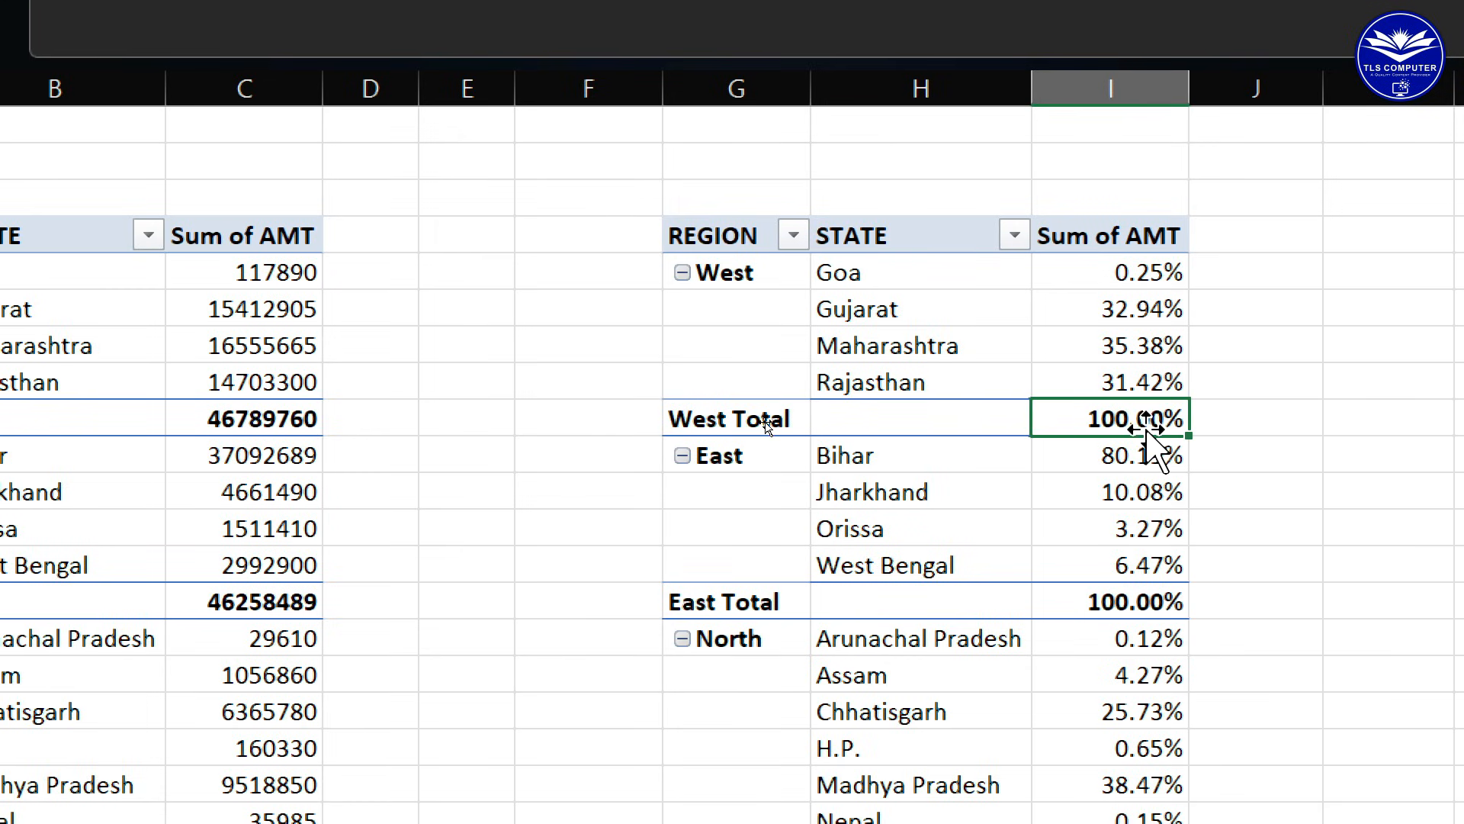
{"action": "left_click", "coordinate": [1129, 270]}
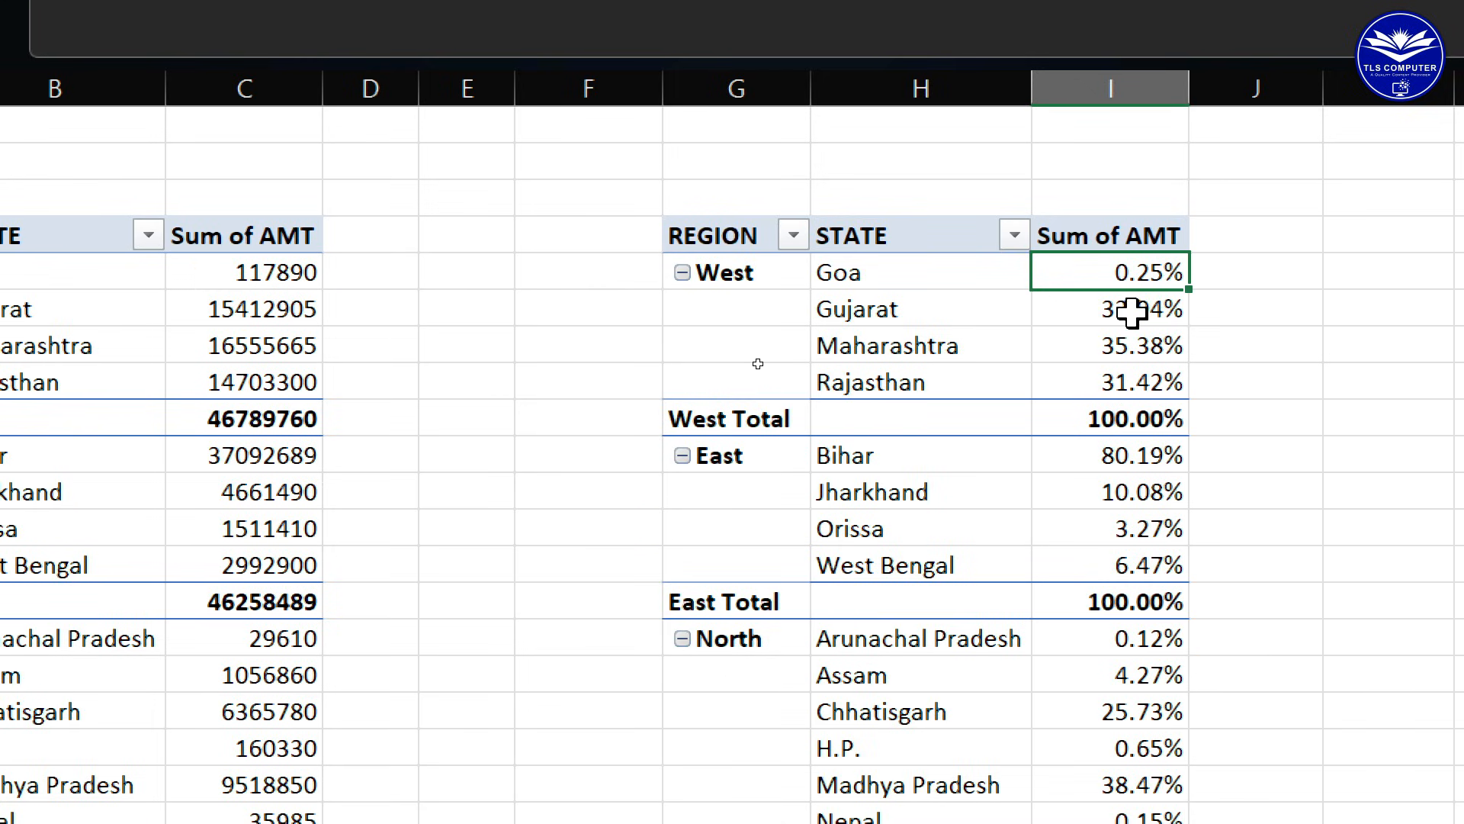
{"action": "mouse_move", "coordinate": [1132, 311]}
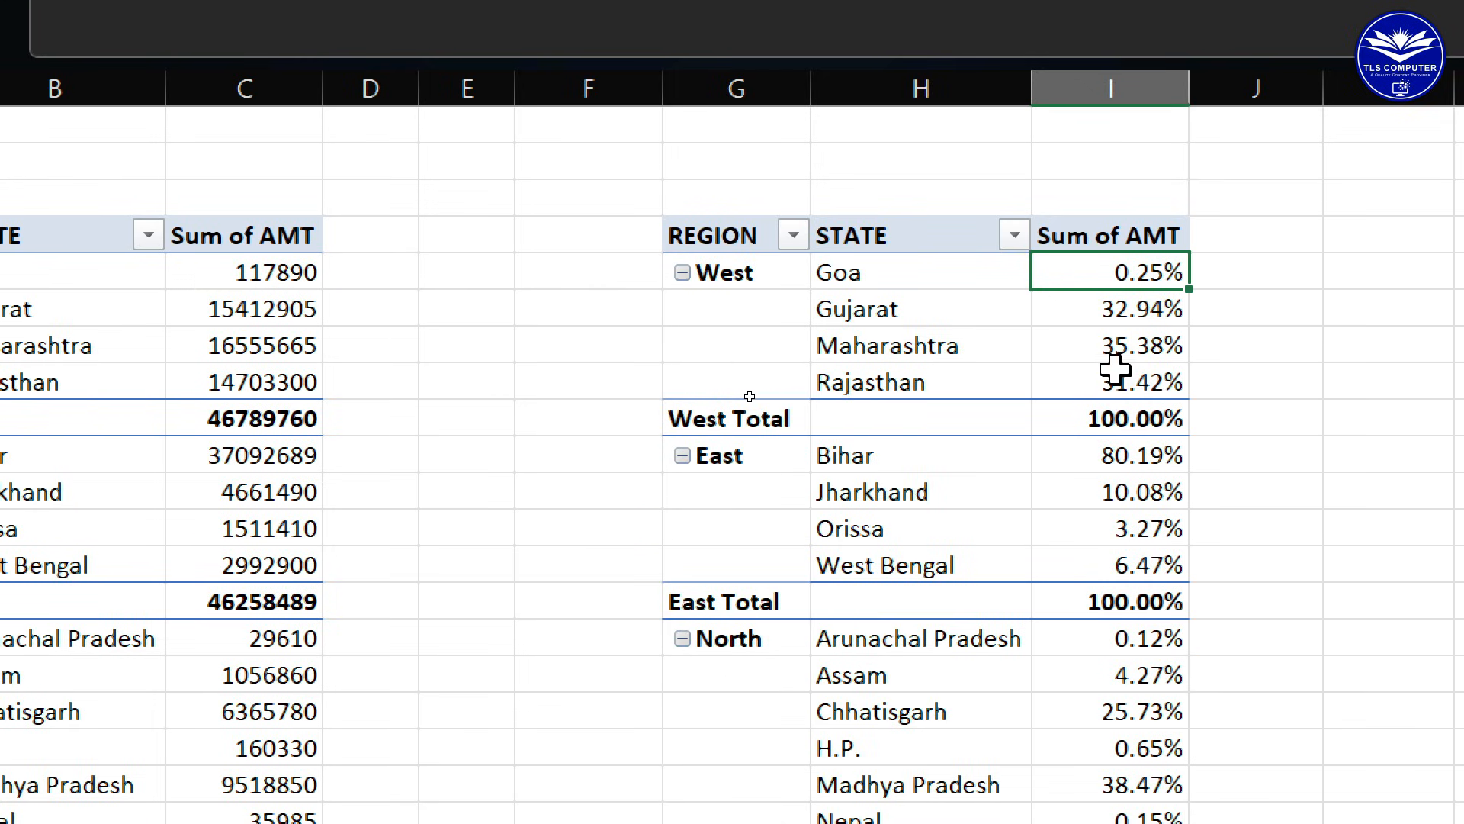
{"action": "left_click", "coordinate": [1135, 415]}
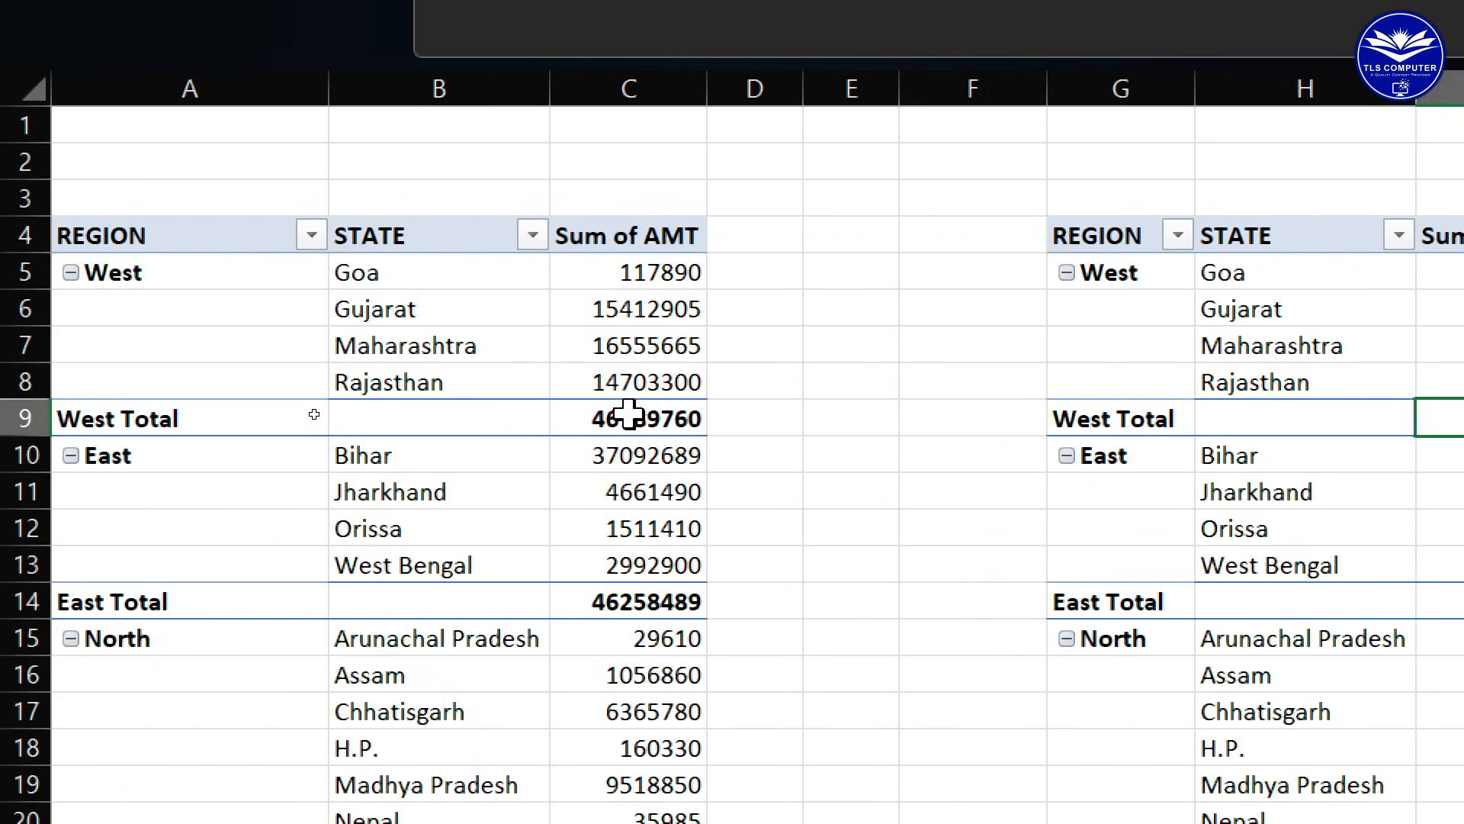
{"action": "left_click", "coordinate": [629, 416]}
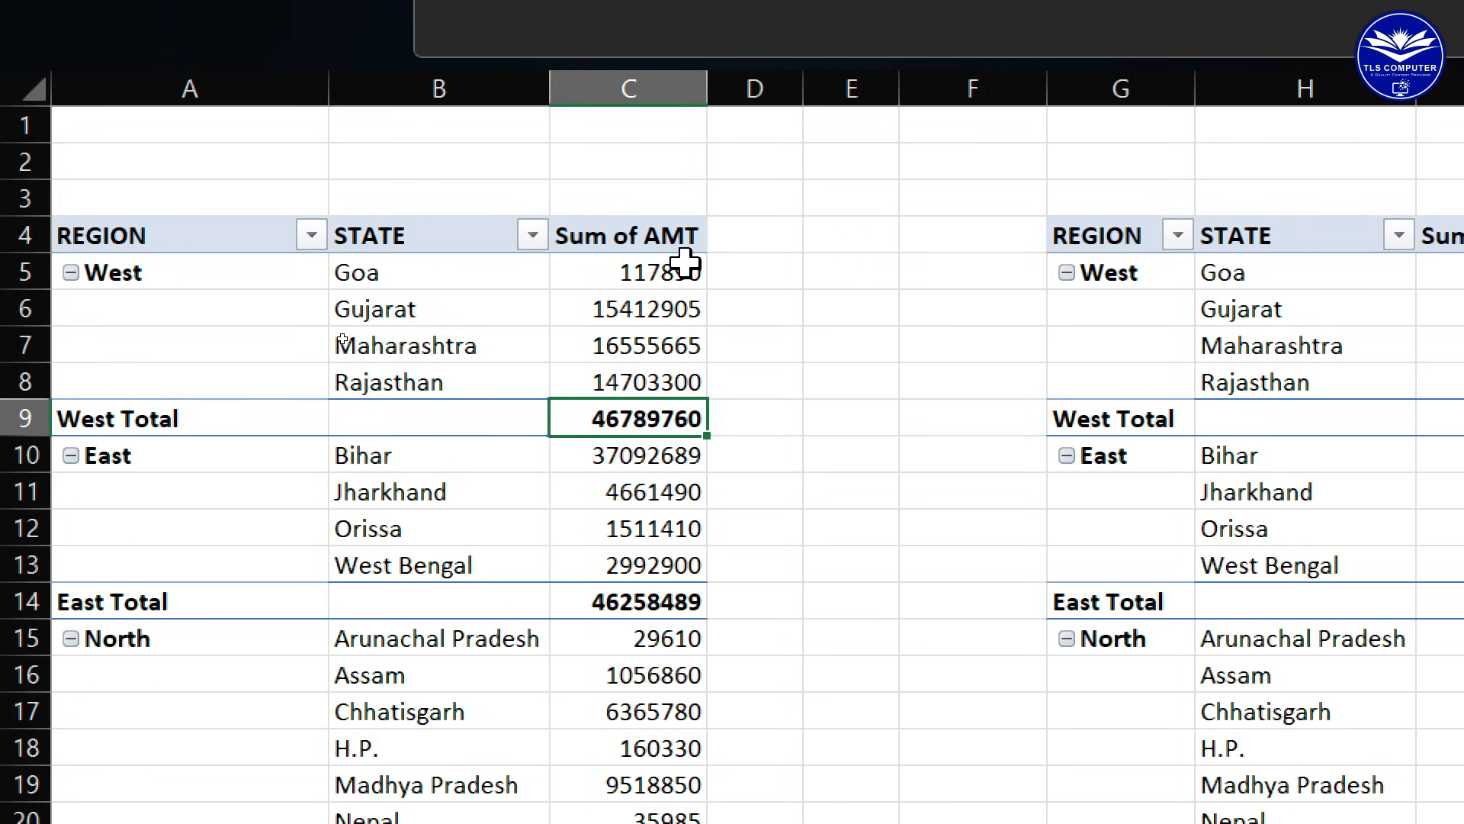
{"action": "left_click_drag", "start_coordinate": [684, 263], "coordinate": [686, 369]}
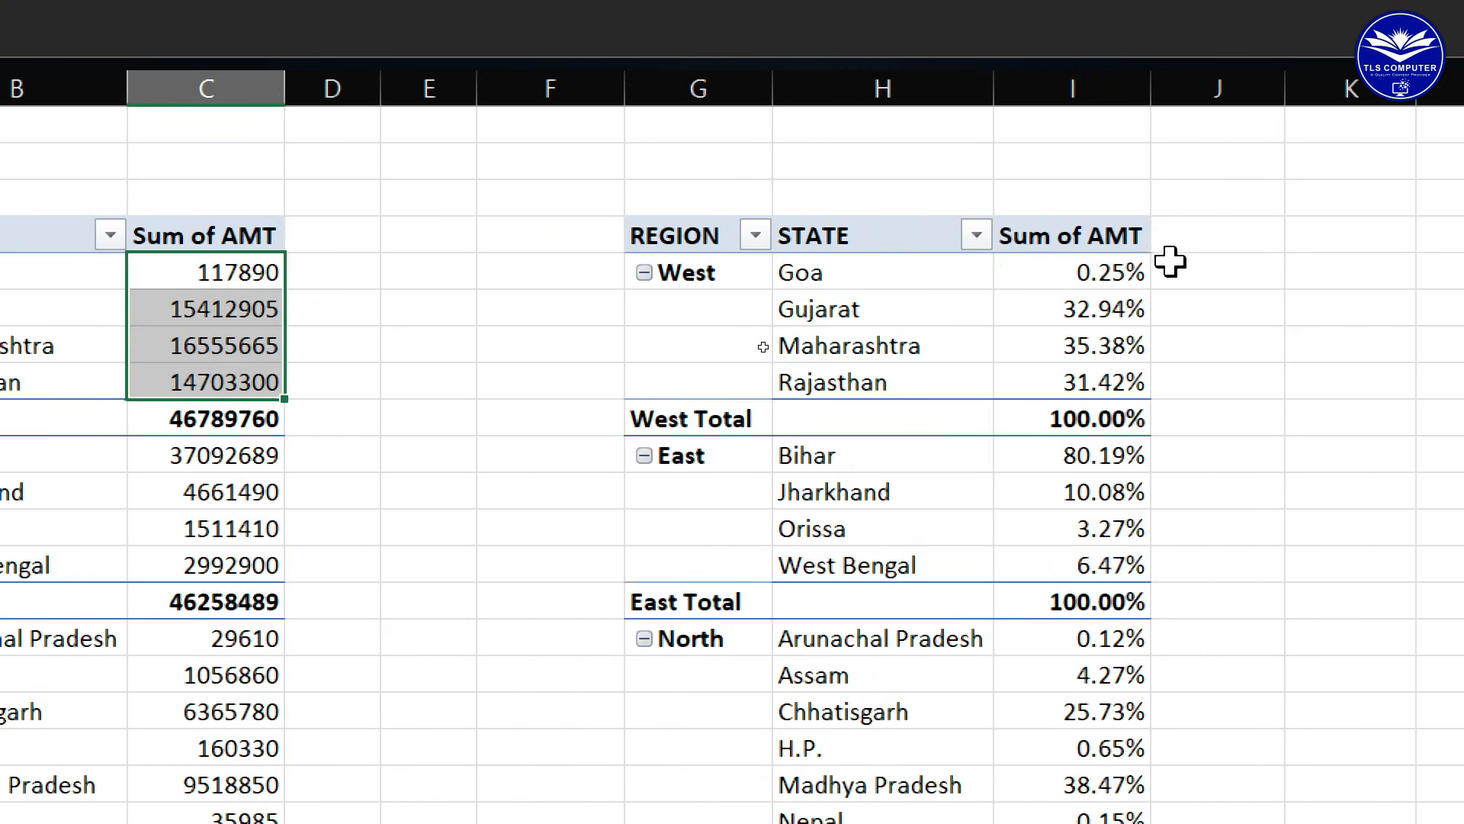
{"action": "left_click", "coordinate": [239, 431]}
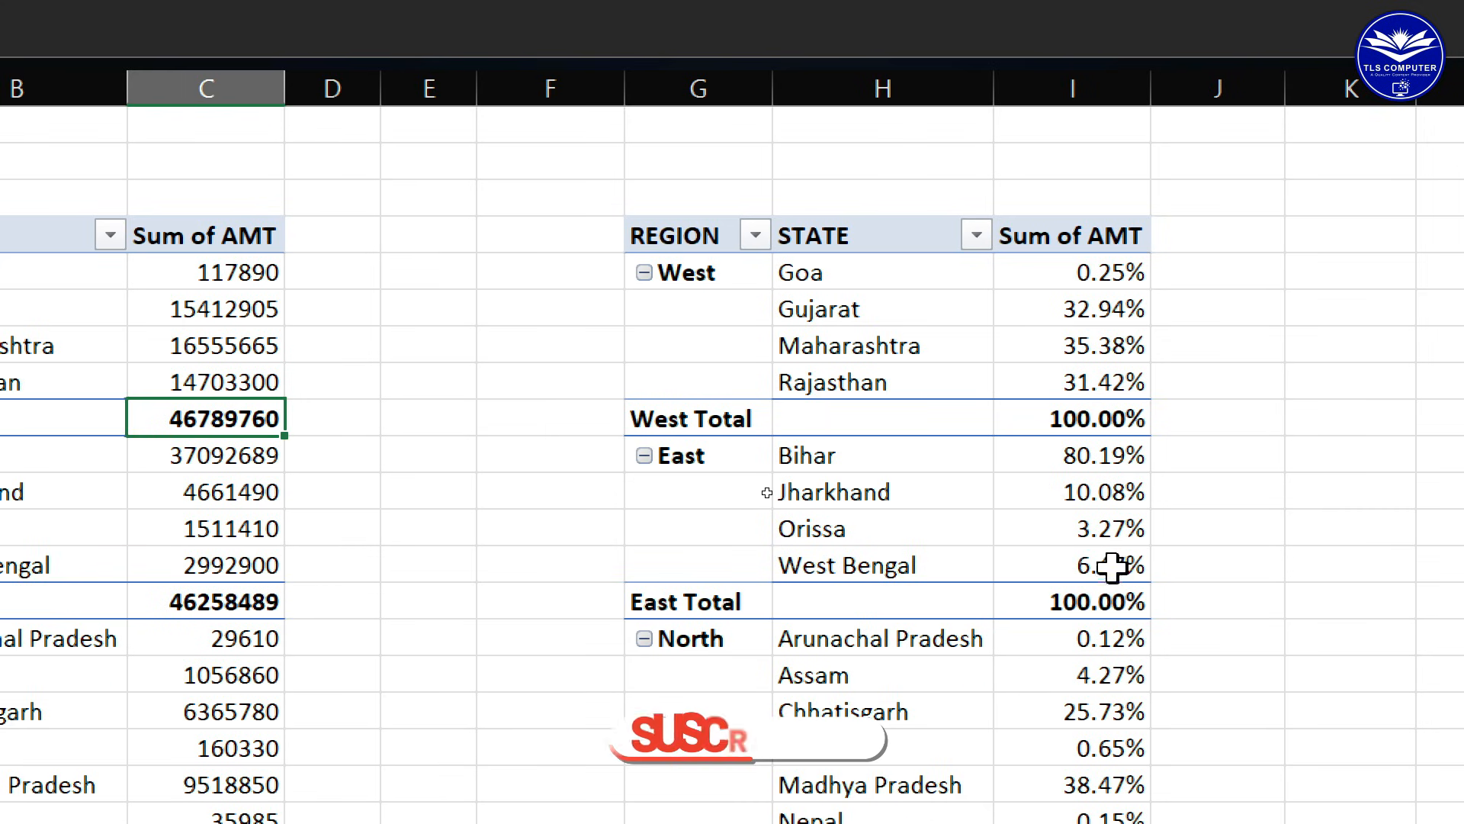
- Check the state percentages within the East and North regions against their region totals
{"action": "left_click", "coordinate": [1104, 601]}
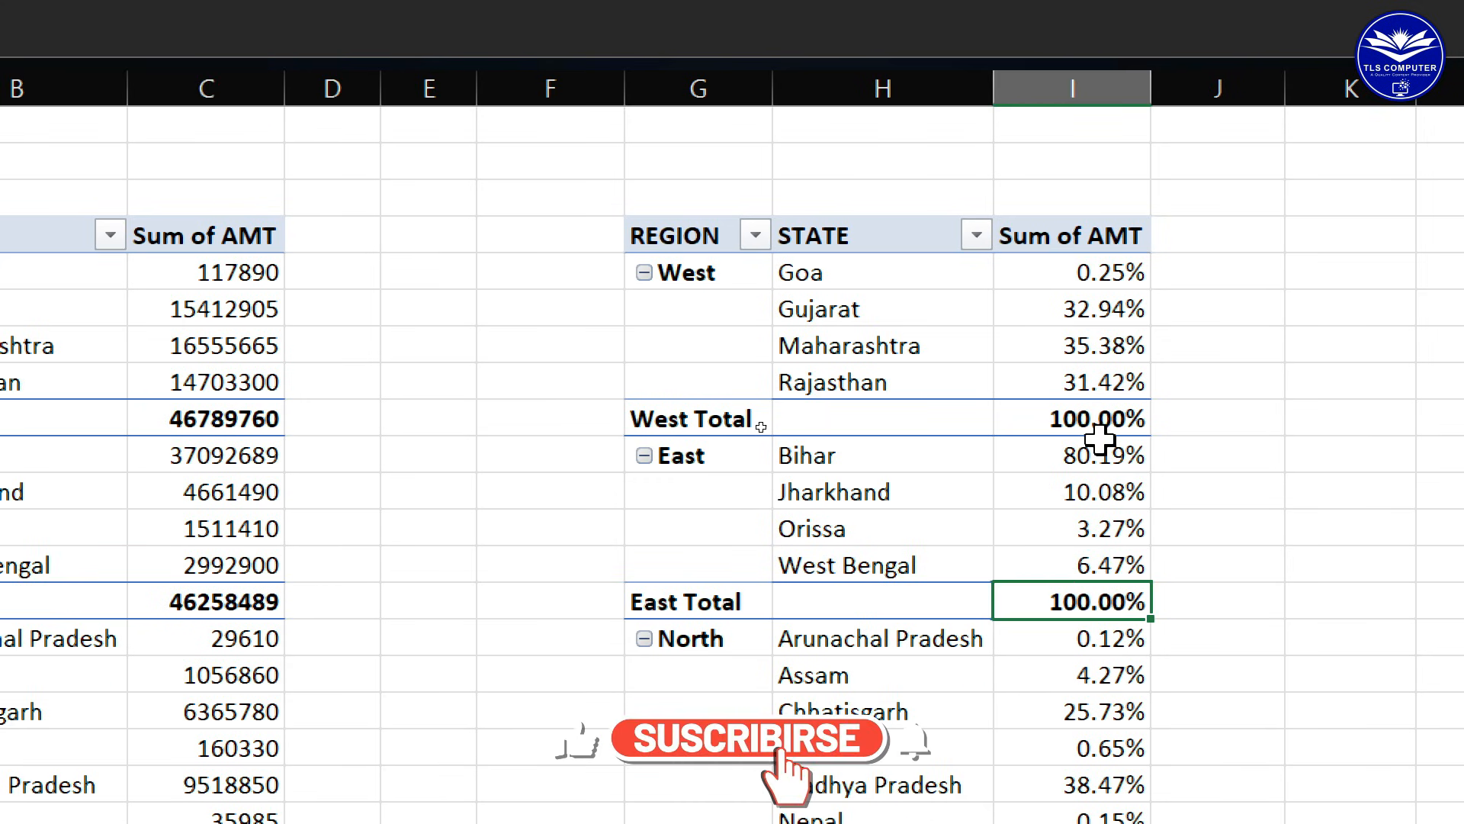
{"action": "left_click_drag", "start_coordinate": [1107, 455], "coordinate": [1111, 560]}
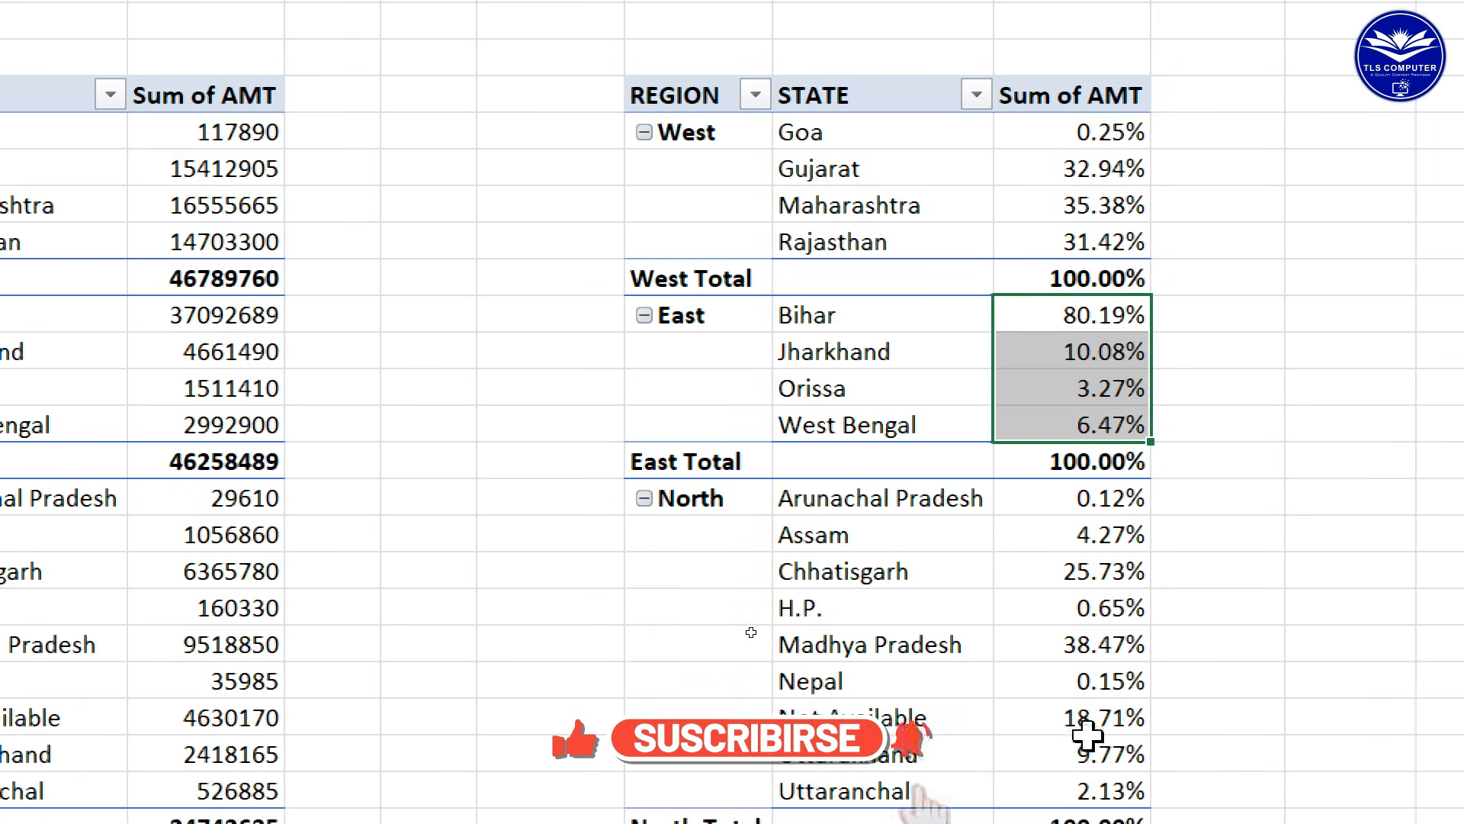
{"action": "left_click", "coordinate": [1106, 771]}
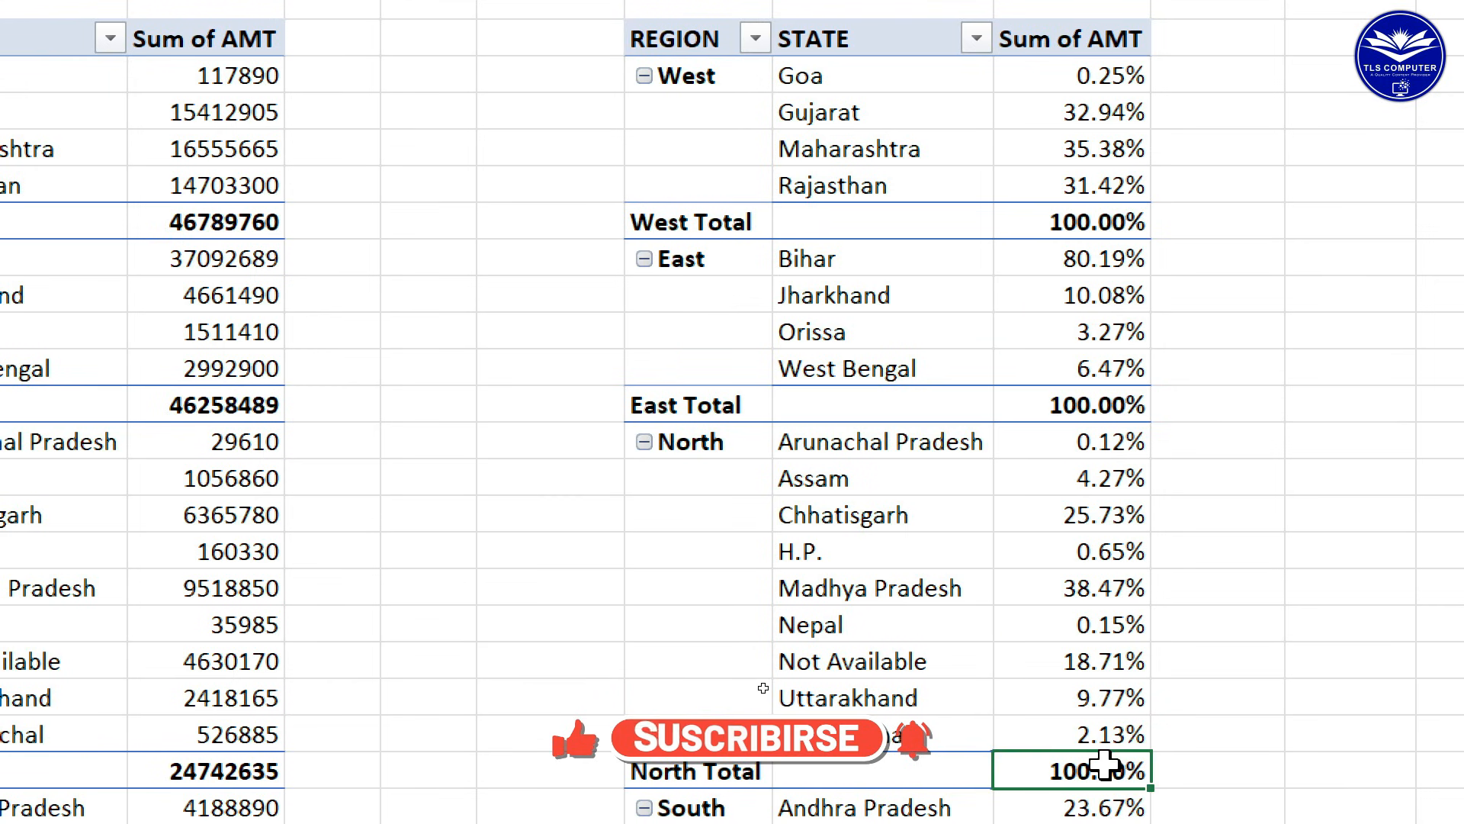
{"action": "left_click_drag", "start_coordinate": [1100, 443], "coordinate": [1098, 739]}
{"action": "left_click", "coordinate": [1082, 403]}
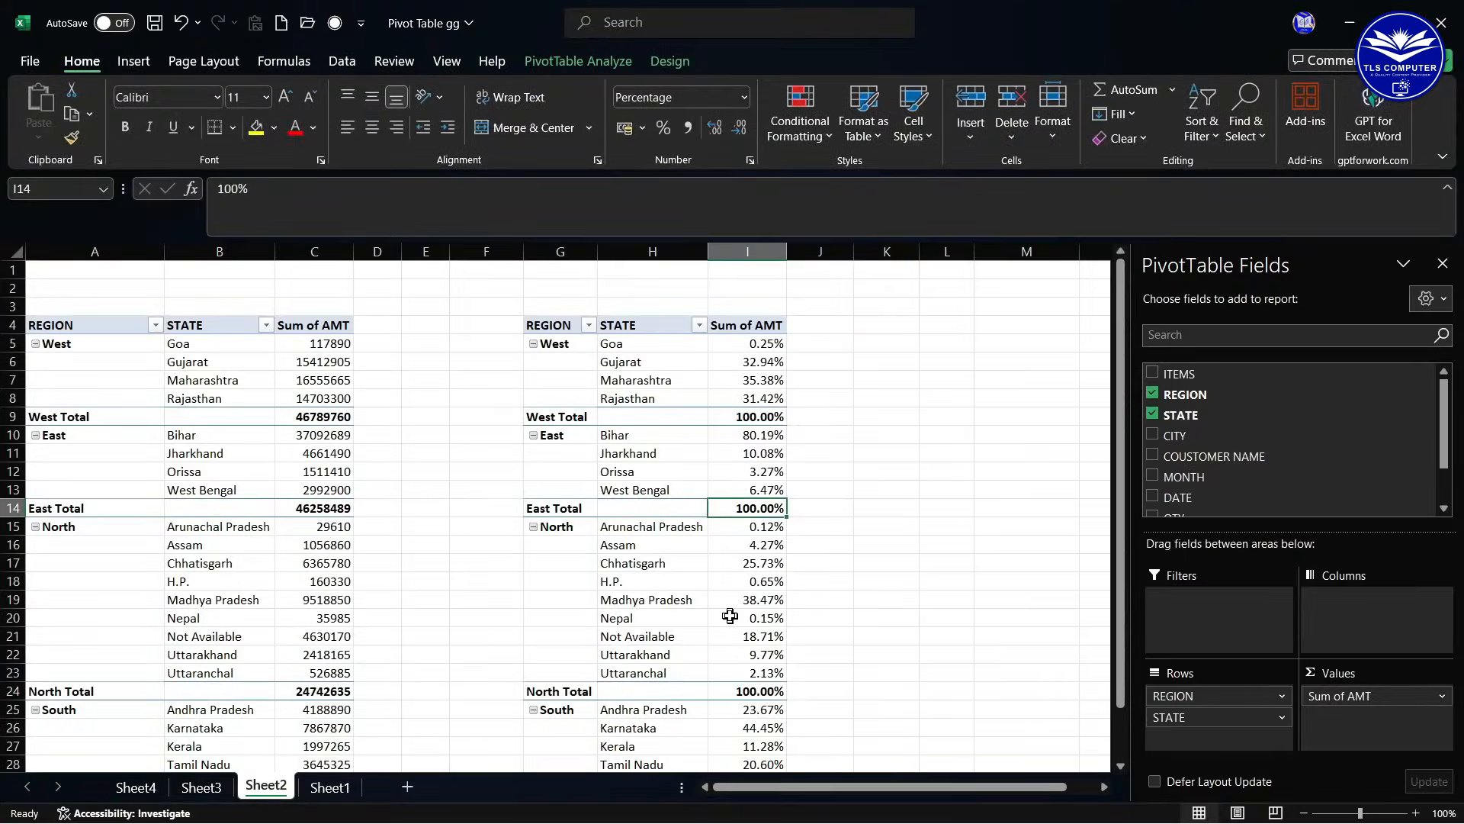
- Rename the copied PivotTable's Sum of AMT value field to "% of Parent Total"
{"action": "mouse_move", "coordinate": [729, 617]}
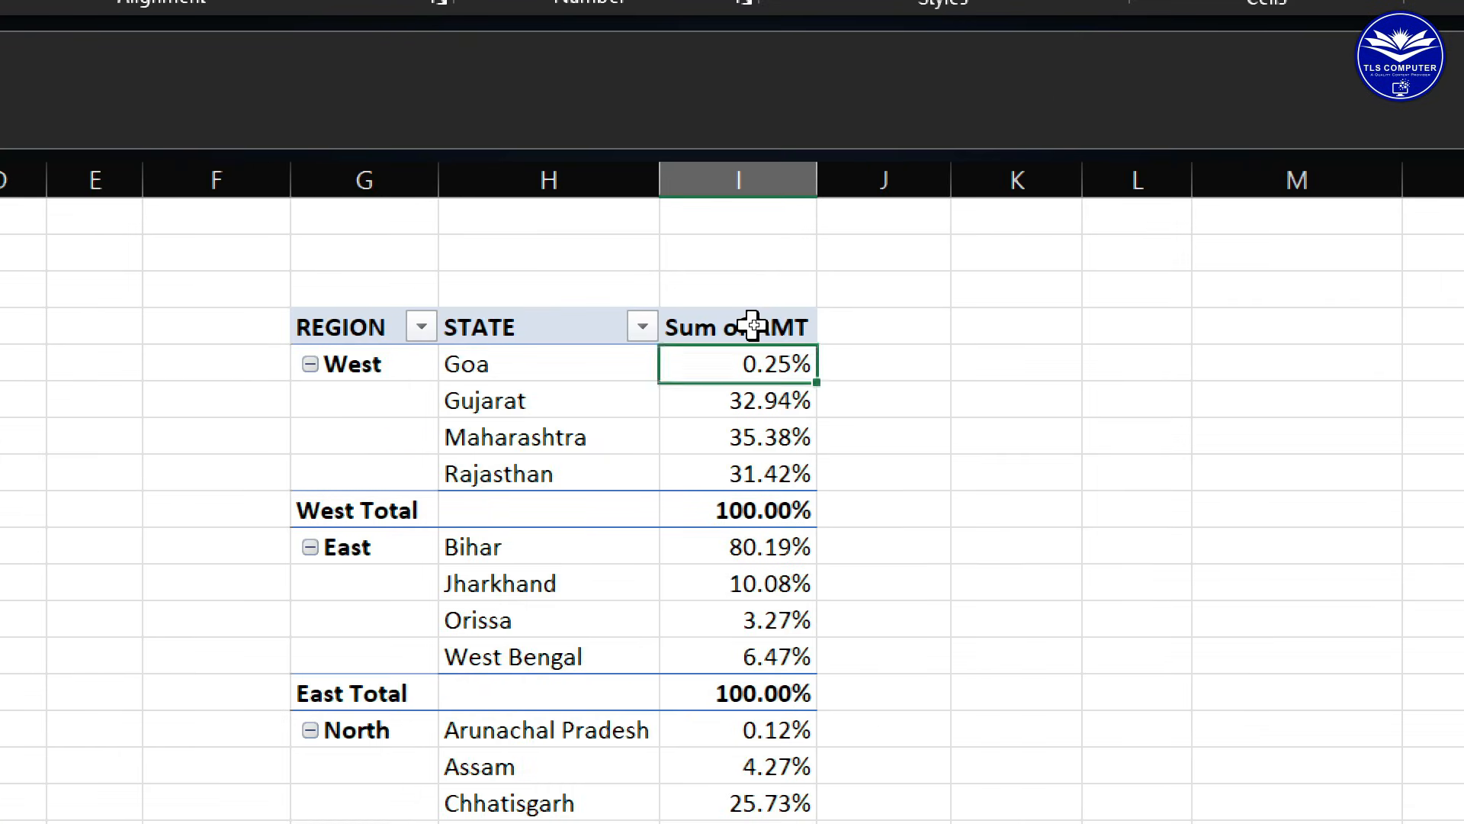
{"action": "left_click", "coordinate": [754, 326]}
{"action": "double_click", "coordinate": [754, 326]}
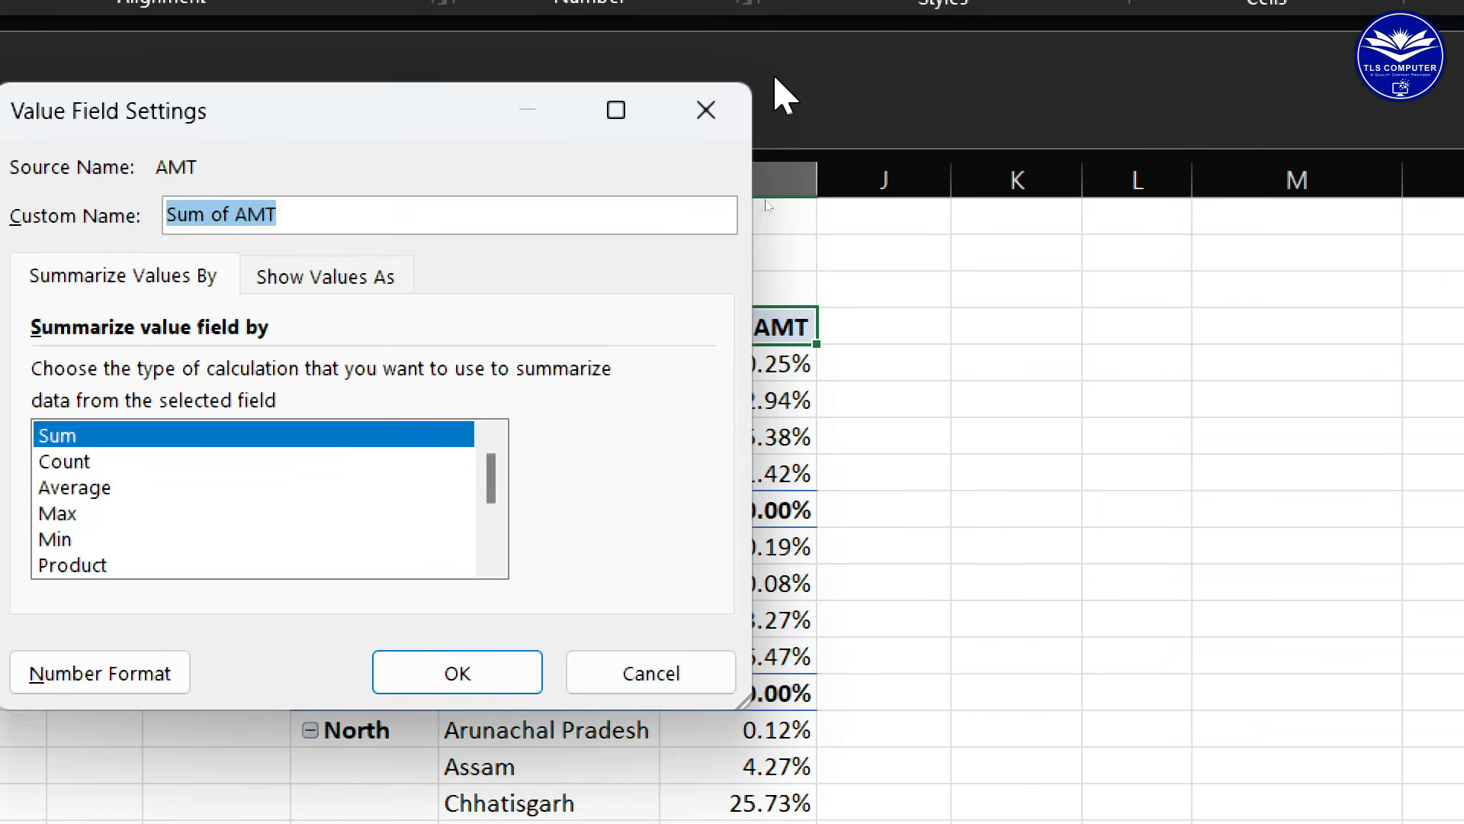
{"action": "left_click", "coordinate": [689, 118]}
{"action": "double_click", "coordinate": [756, 326]}
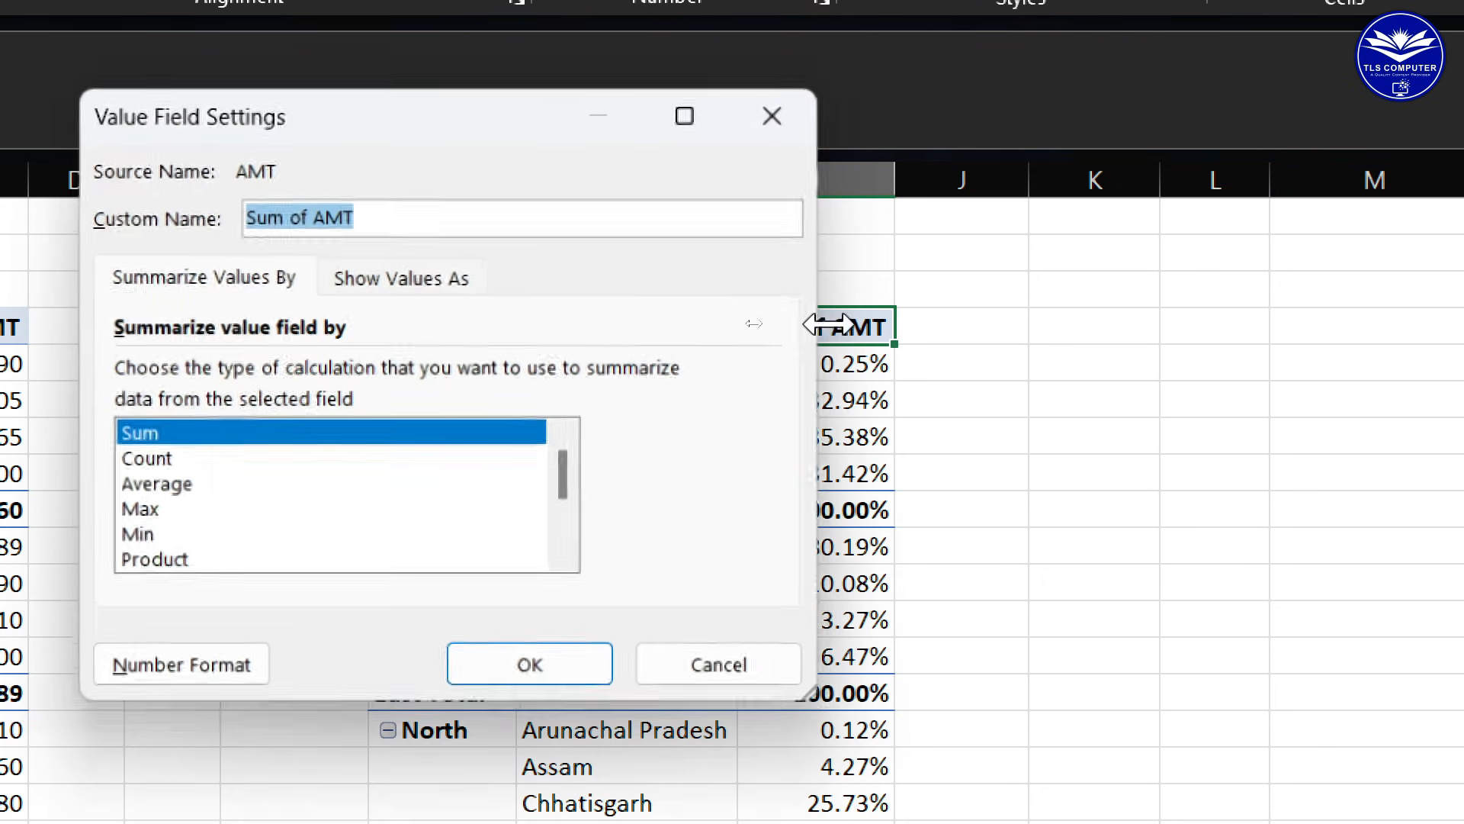
{"action": "left_click", "coordinate": [347, 212]}
{"action": "key", "text": "BackSpace"}
{"action": "key", "text": "BackSpace"}
{"action": "key", "text": "BackSpace"}
{"action": "key", "text": "BackSpace"}
{"action": "key", "text": "BackSpace"}
{"action": "key", "text": "BackSpace"}
{"action": "key", "text": "BackSpace"}
{"action": "key", "text": "BackSpace"}
{"action": "key", "text": "BackSpace"}
{"action": "key", "text": "BackSpace"}
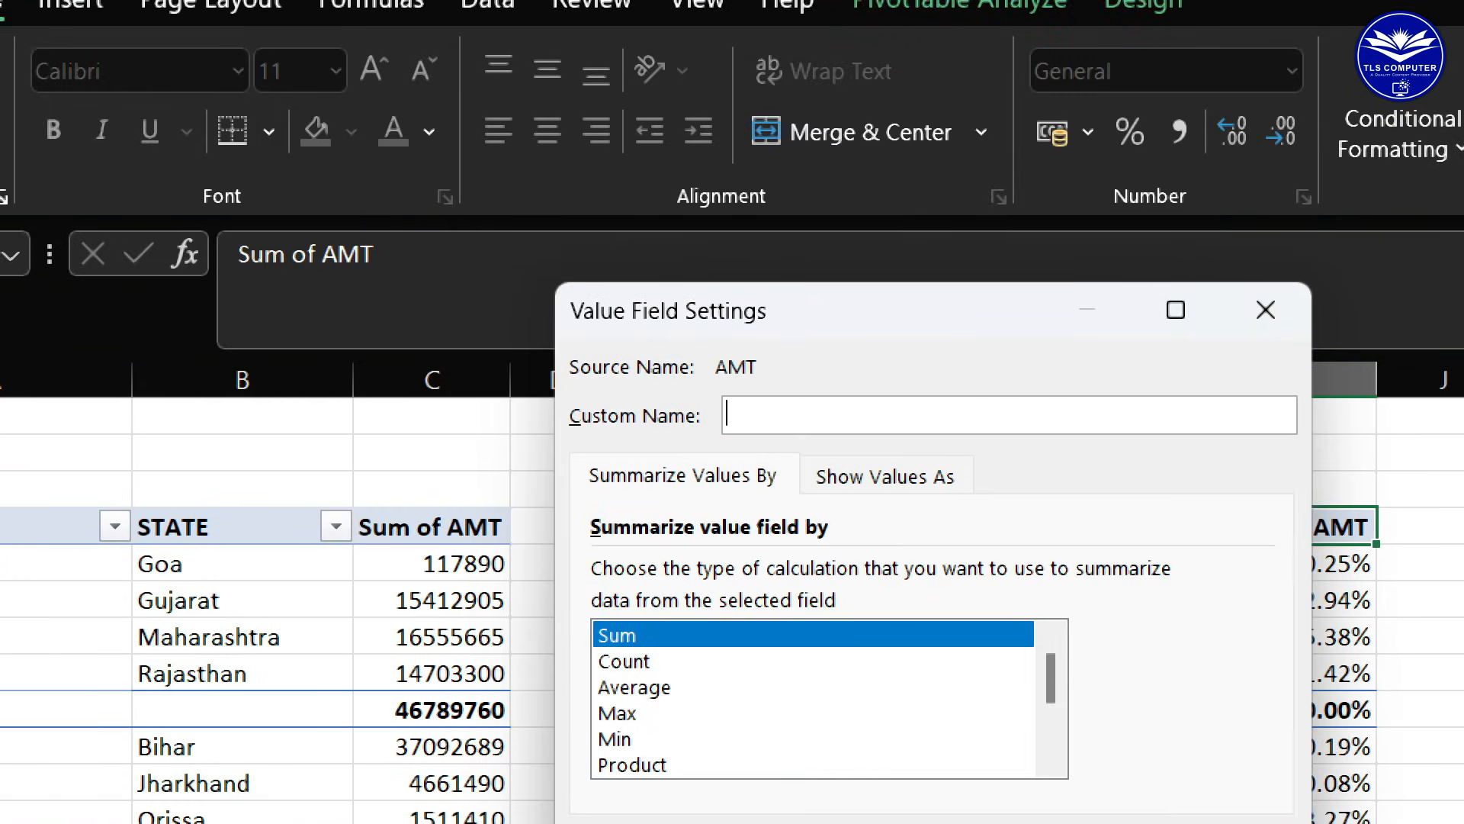
{"action": "type", "text": "% of Parent Total"}
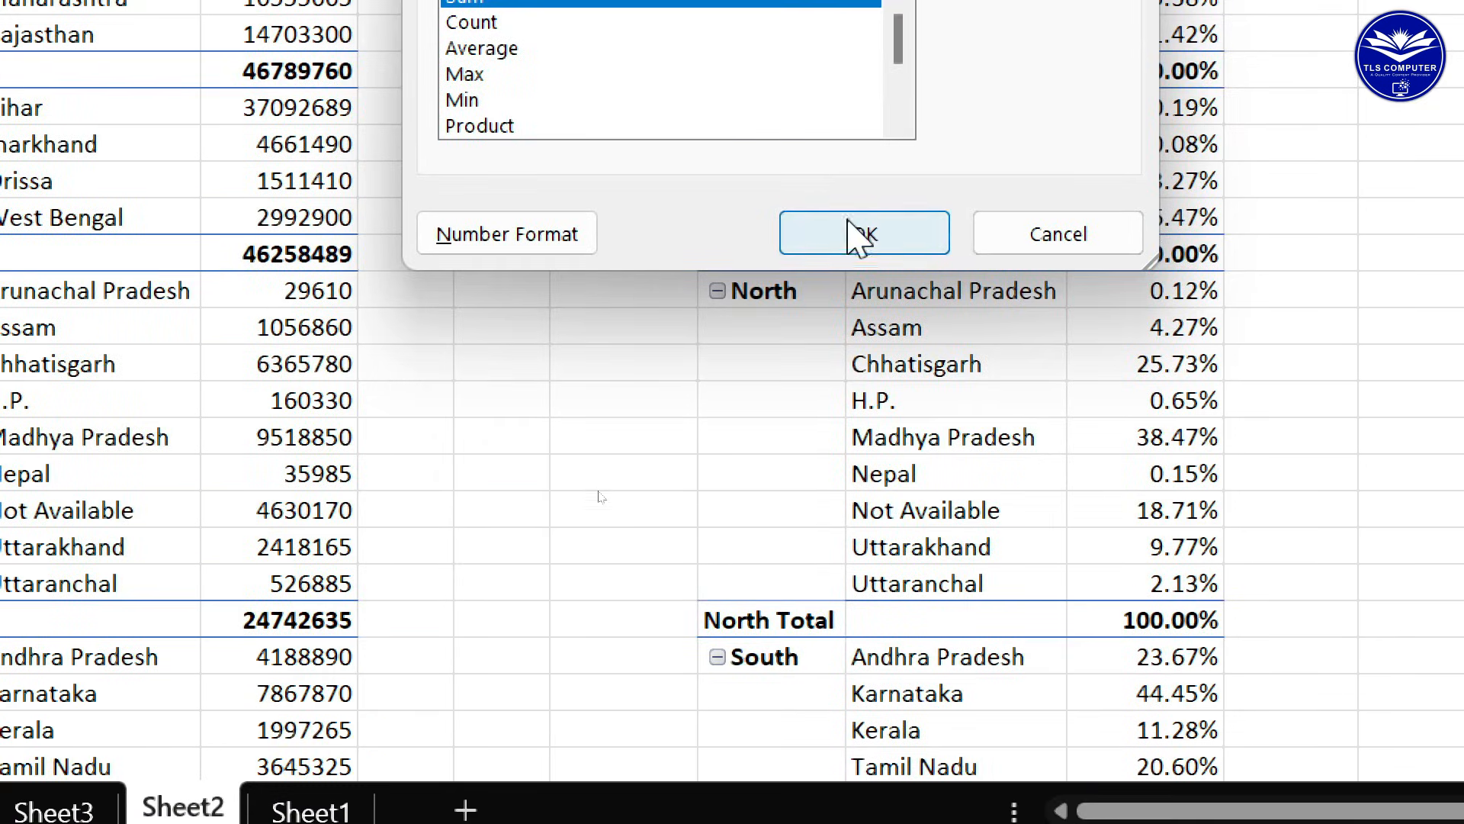
{"action": "left_click", "coordinate": [854, 228]}
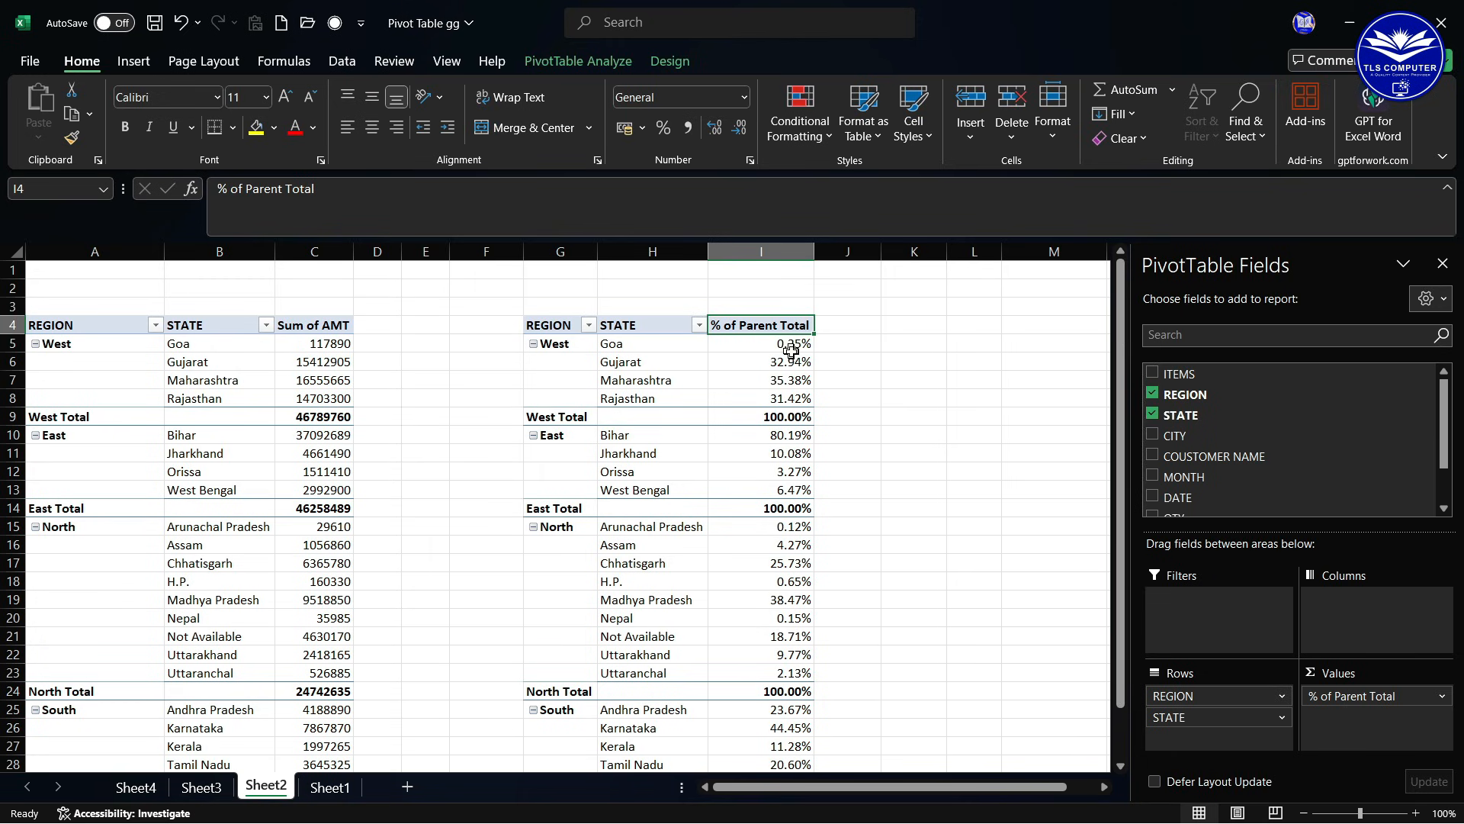
{"action": "left_click", "coordinate": [313, 453]}
{"action": "right_click", "coordinate": [759, 454]}
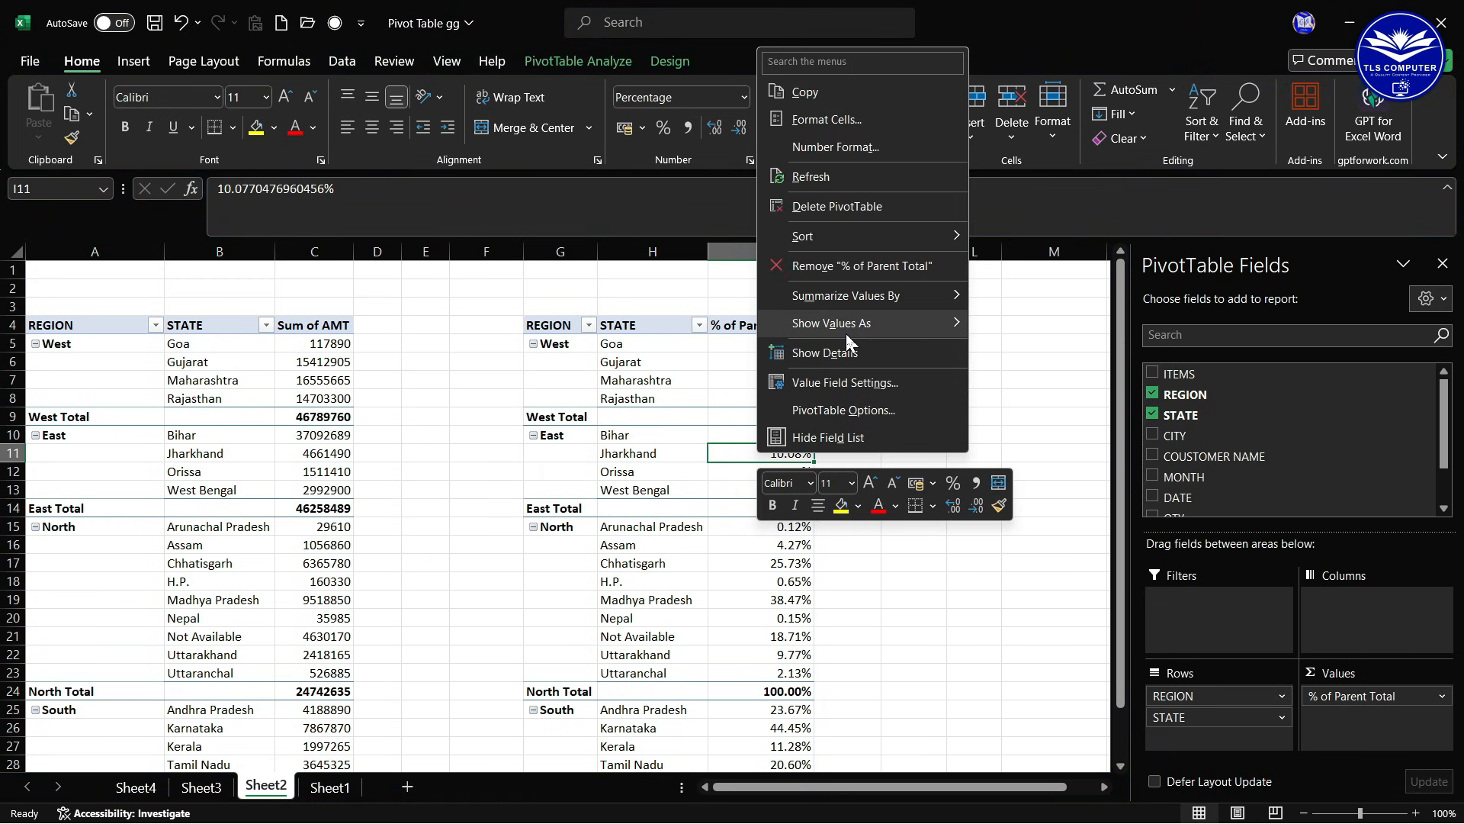
{"action": "mouse_move", "coordinate": [846, 334]}
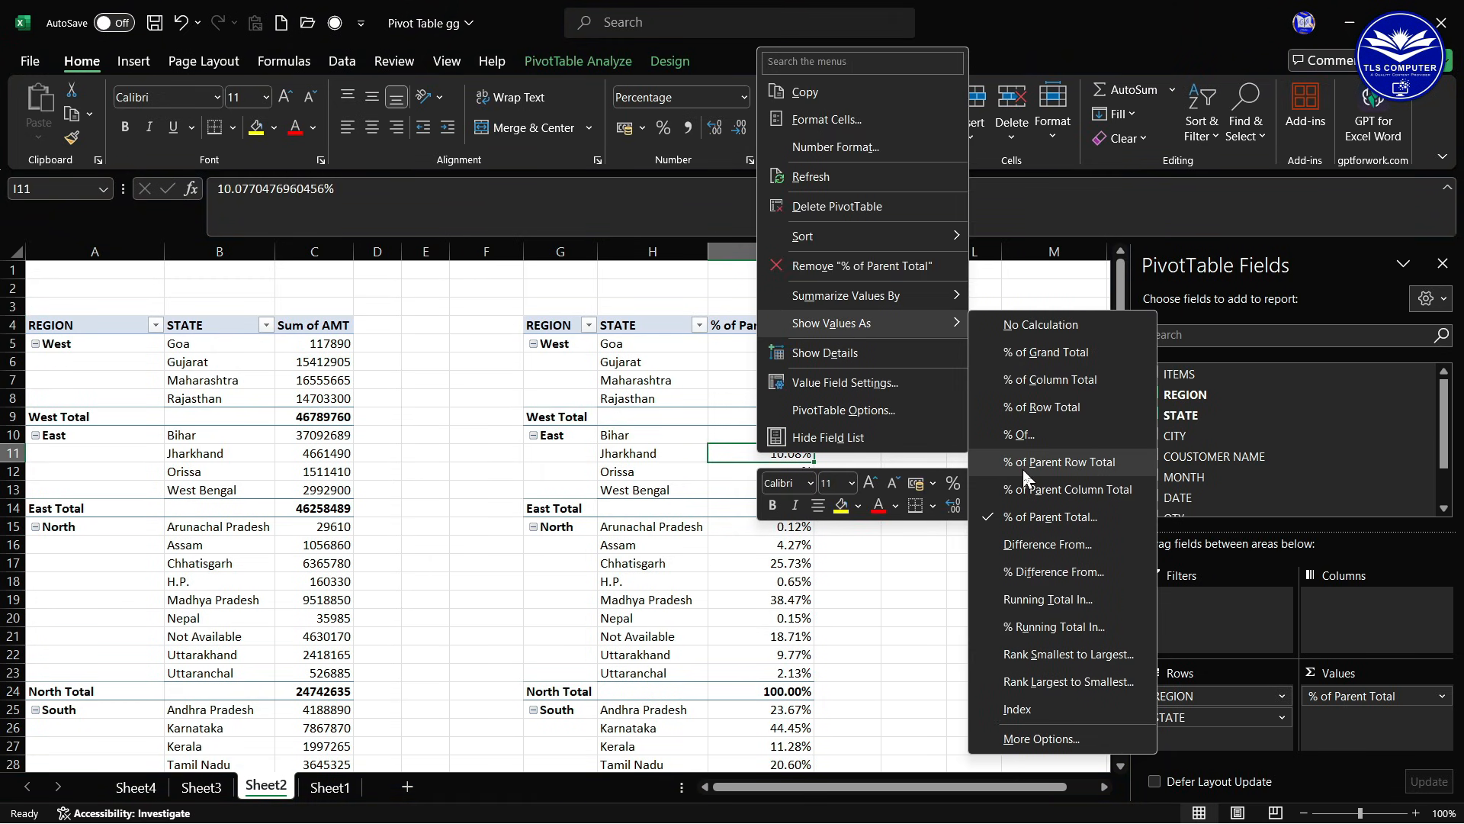
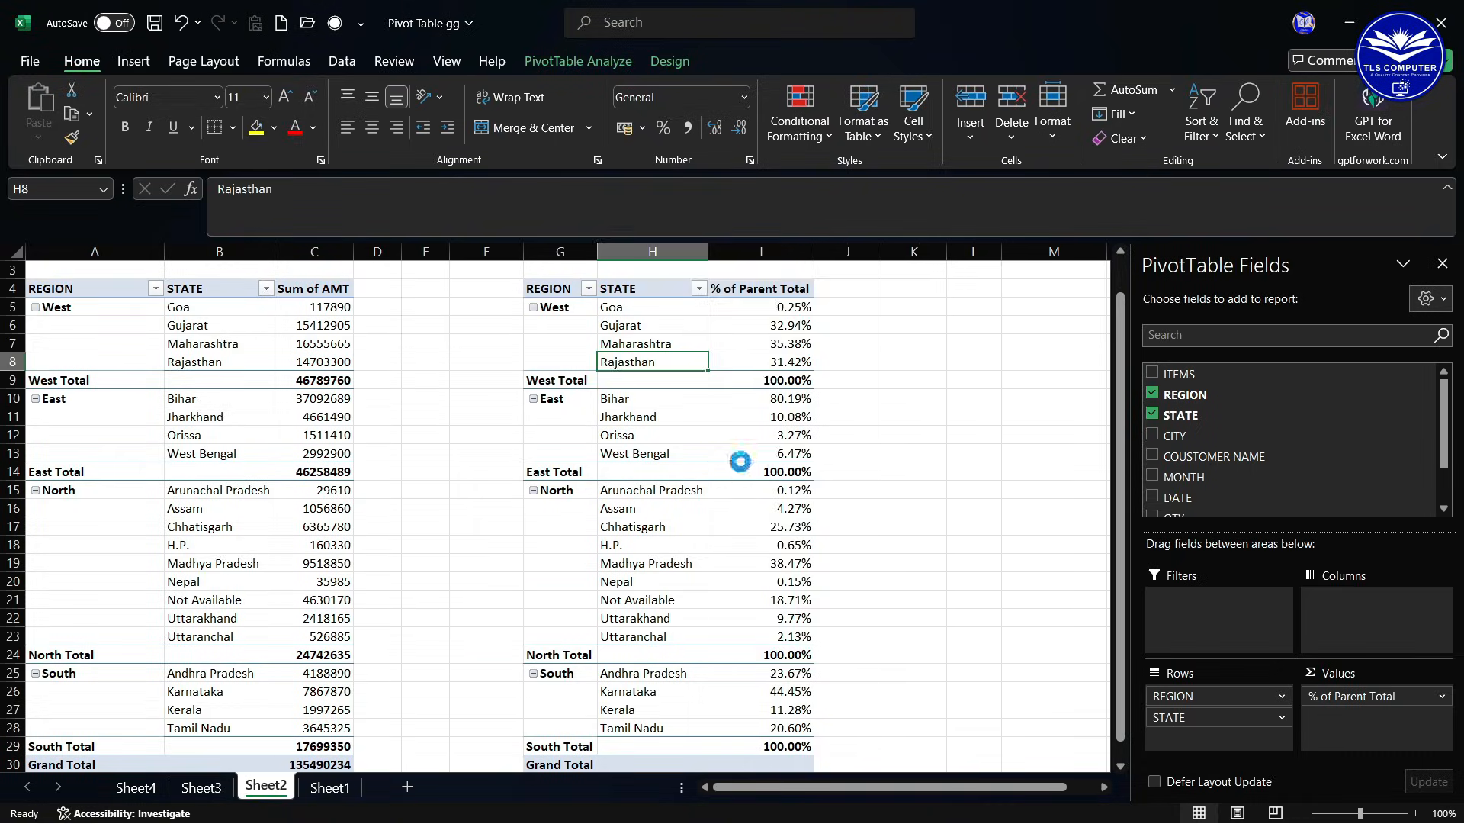
- Undo the recent changes back to the PivotTable with only REGION in rows and the Sum of AMT and Sum of AMT2 values
{"action": "key", "text": "ctrl+z"}
{"action": "key", "text": "ctrl+z"}
{"action": "key", "text": "ctrl+z"}
{"action": "key", "text": "ctrl+z"}
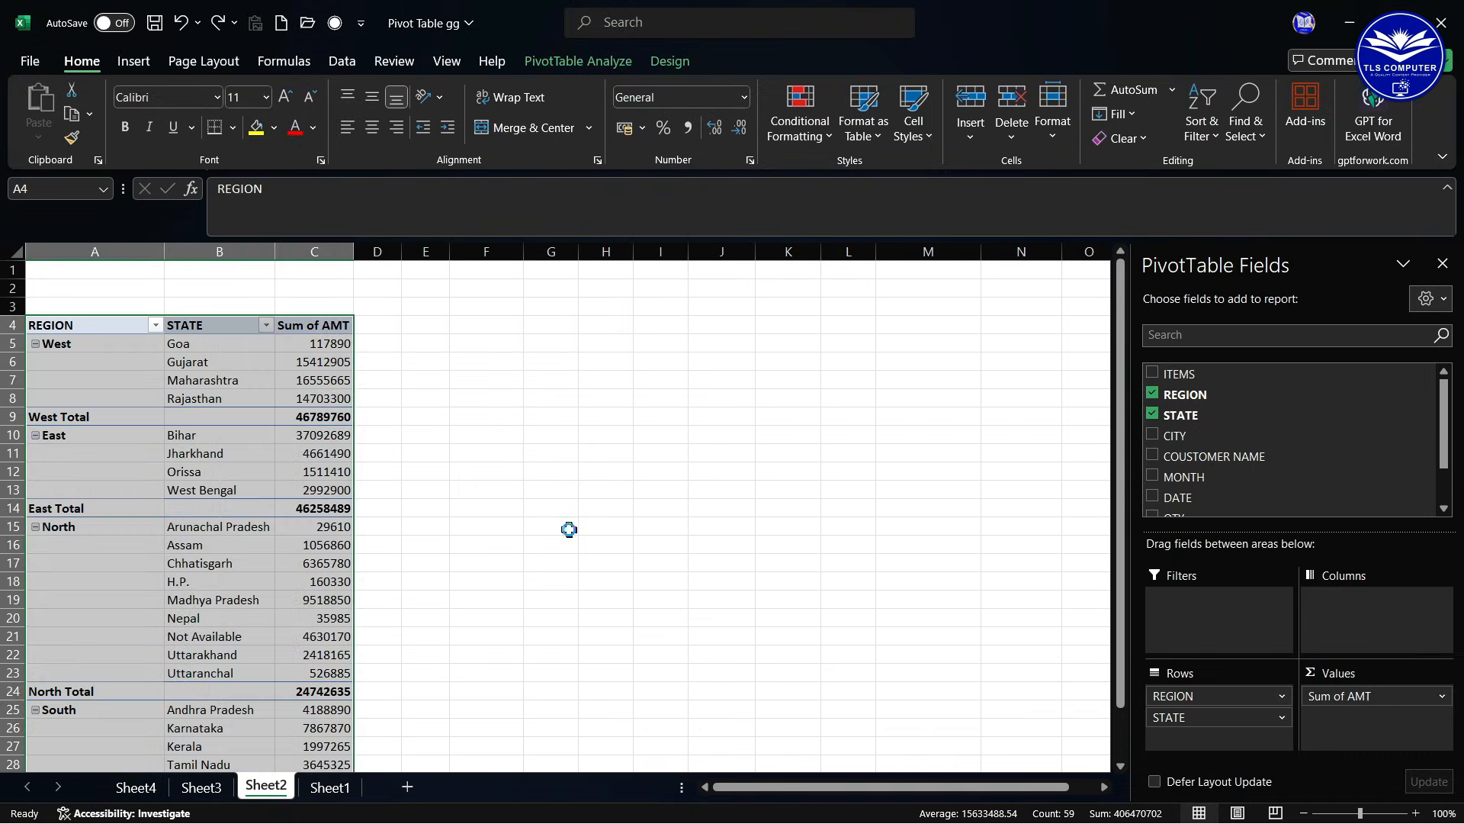
{"action": "key", "text": "ctrl+y"}
{"action": "key", "text": "ctrl+y"}
{"action": "key", "text": "ctrl+y"}
{"action": "key", "text": "ctrl+y"}
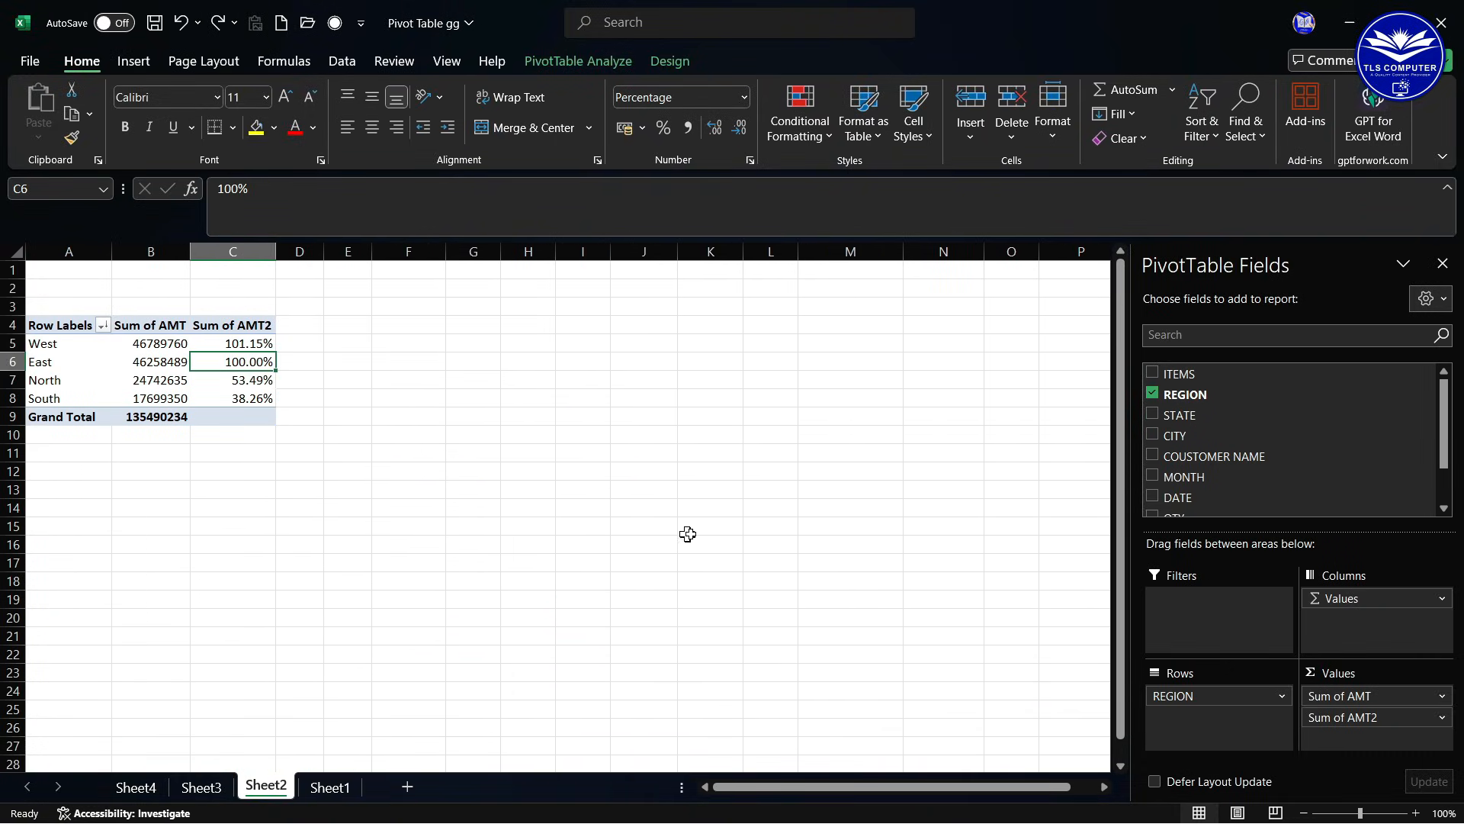
{"action": "right_click", "coordinate": [229, 362]}
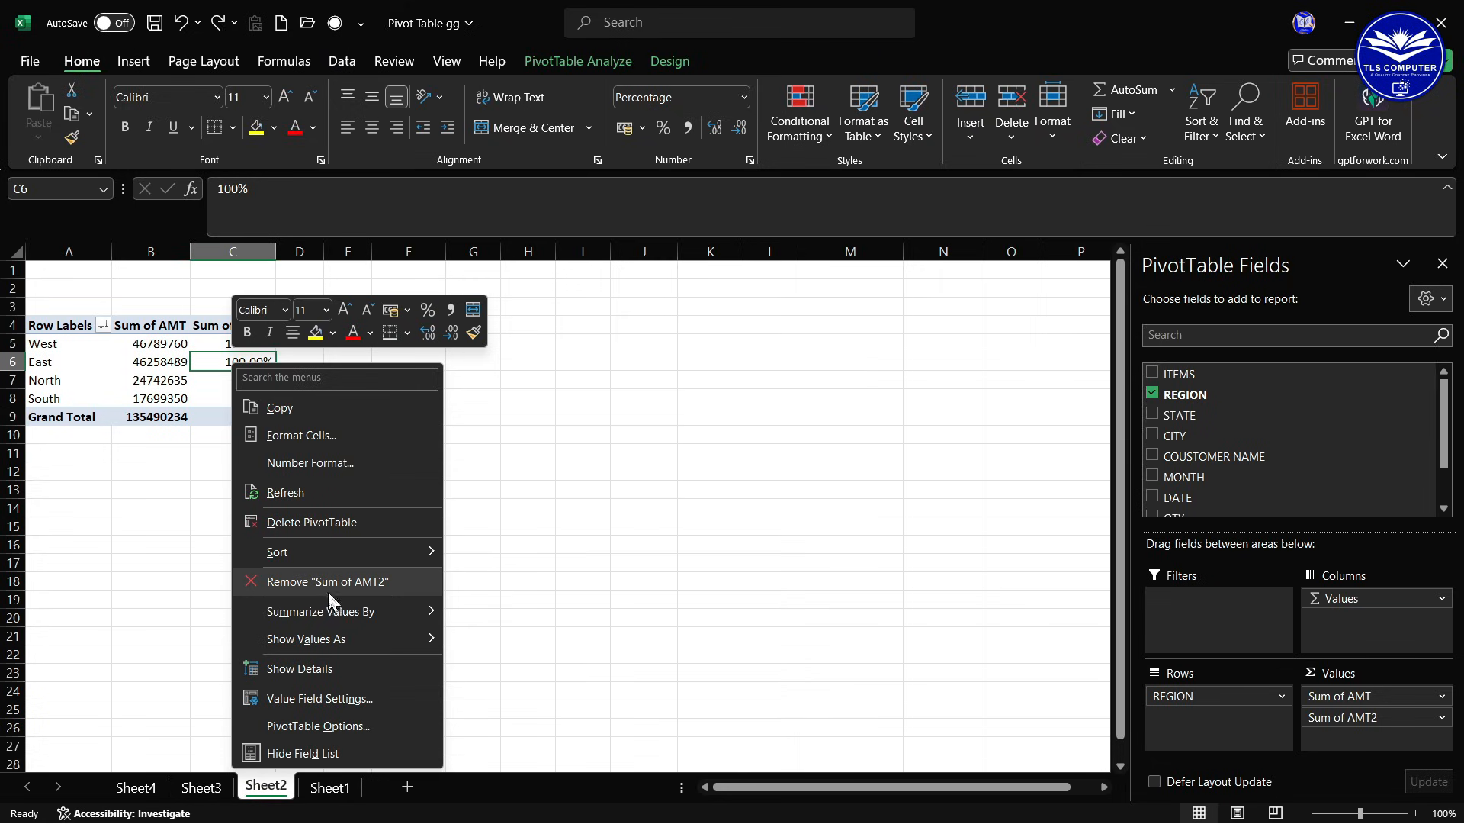
{"action": "mouse_move", "coordinate": [352, 648]}
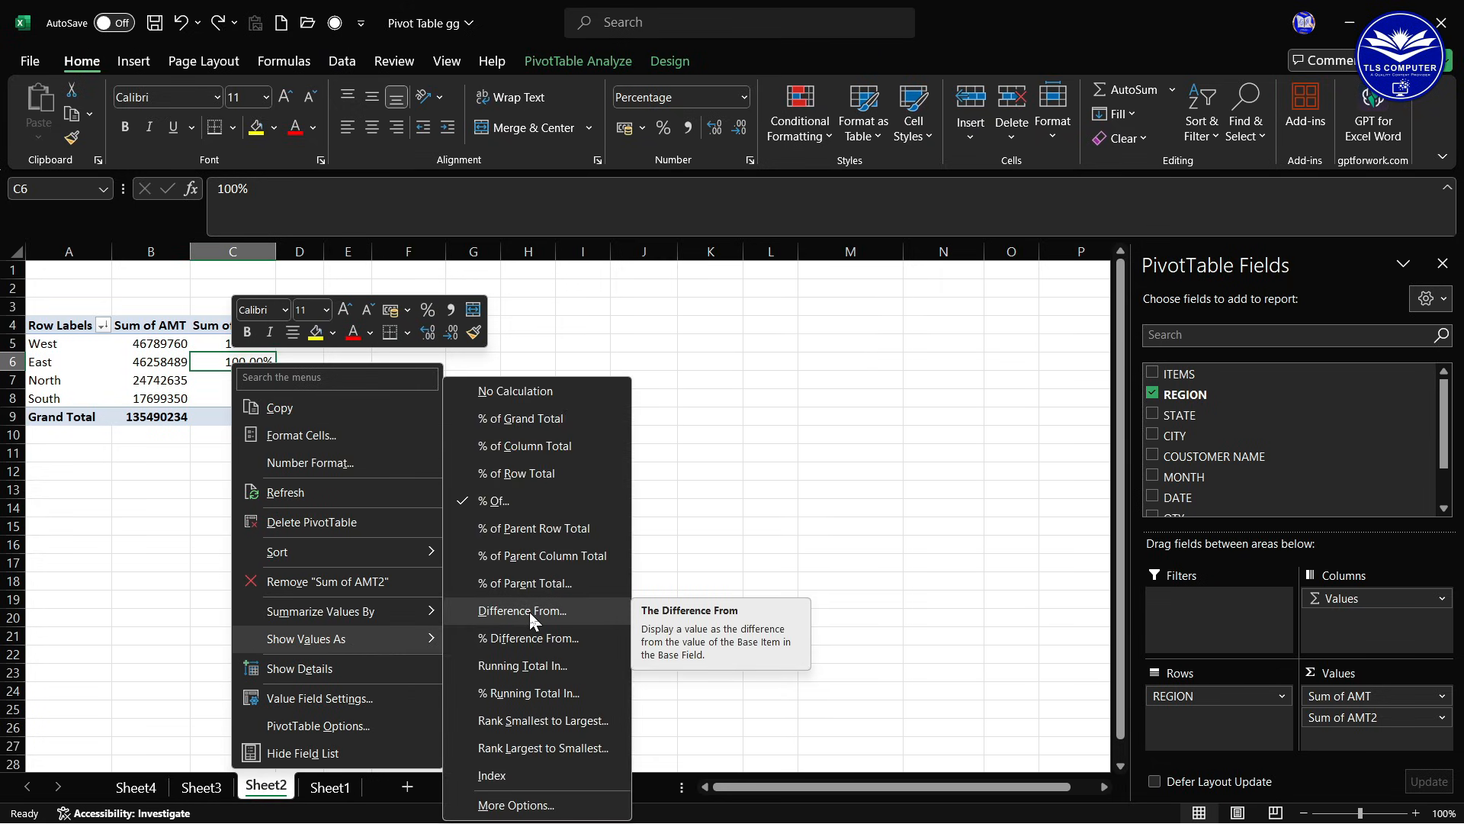
{"action": "left_click", "coordinate": [732, 510]}
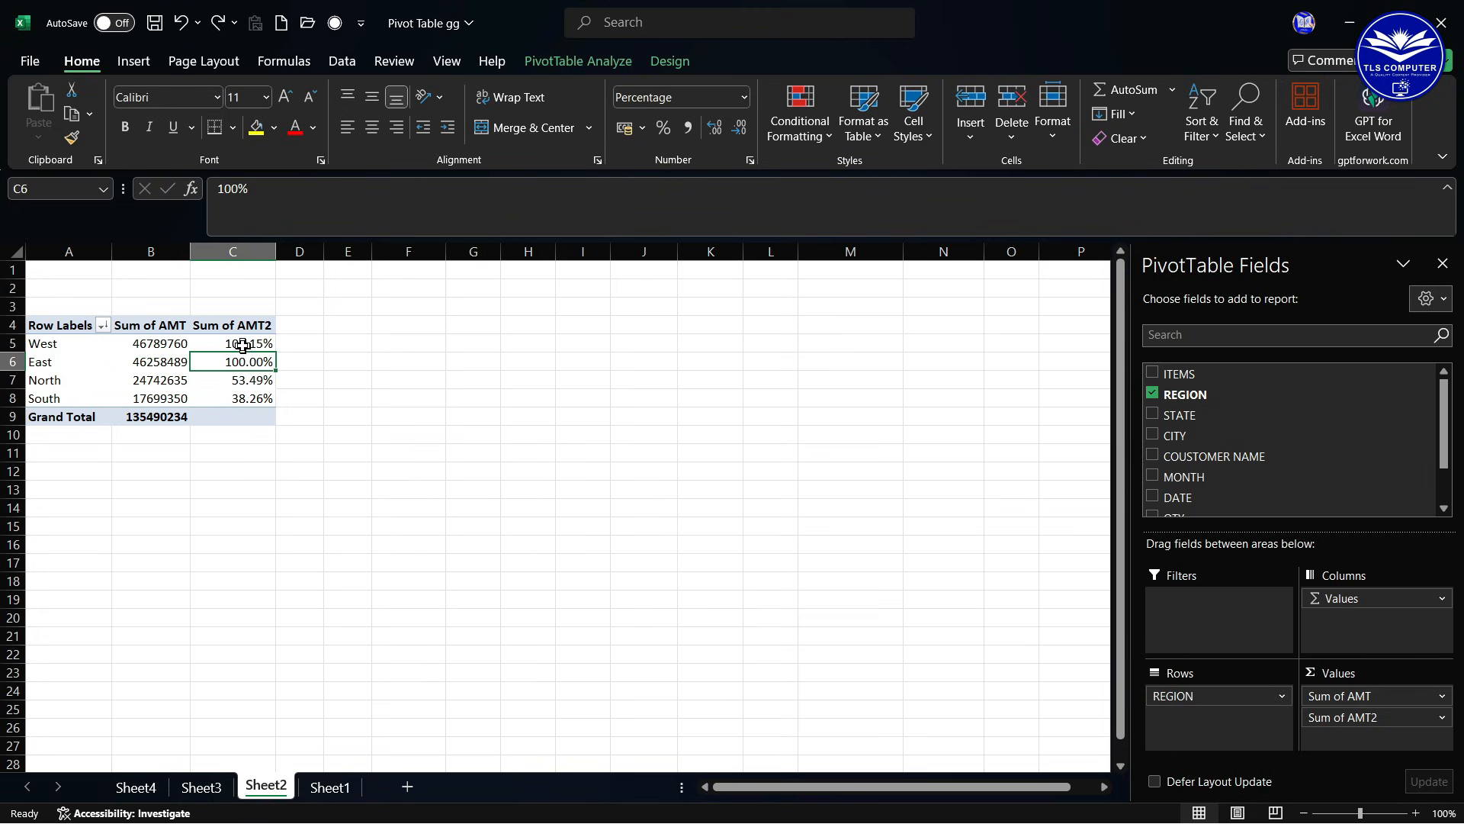
- Reset the Sum of AMT2 values to No Calculation
{"action": "right_click", "coordinate": [243, 345]}
{"action": "mouse_move", "coordinate": [369, 618]}
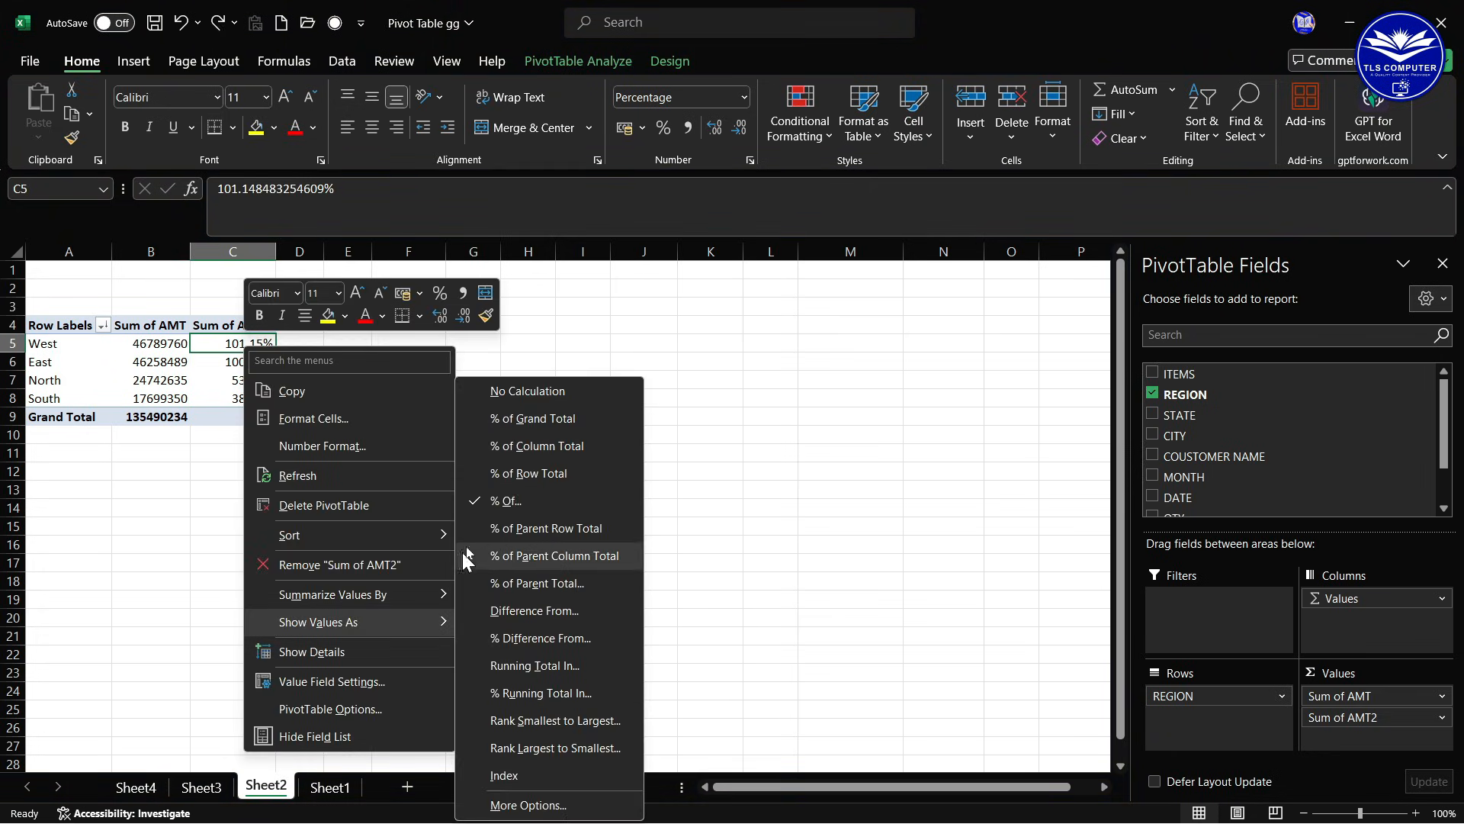
{"action": "left_click", "coordinate": [504, 395]}
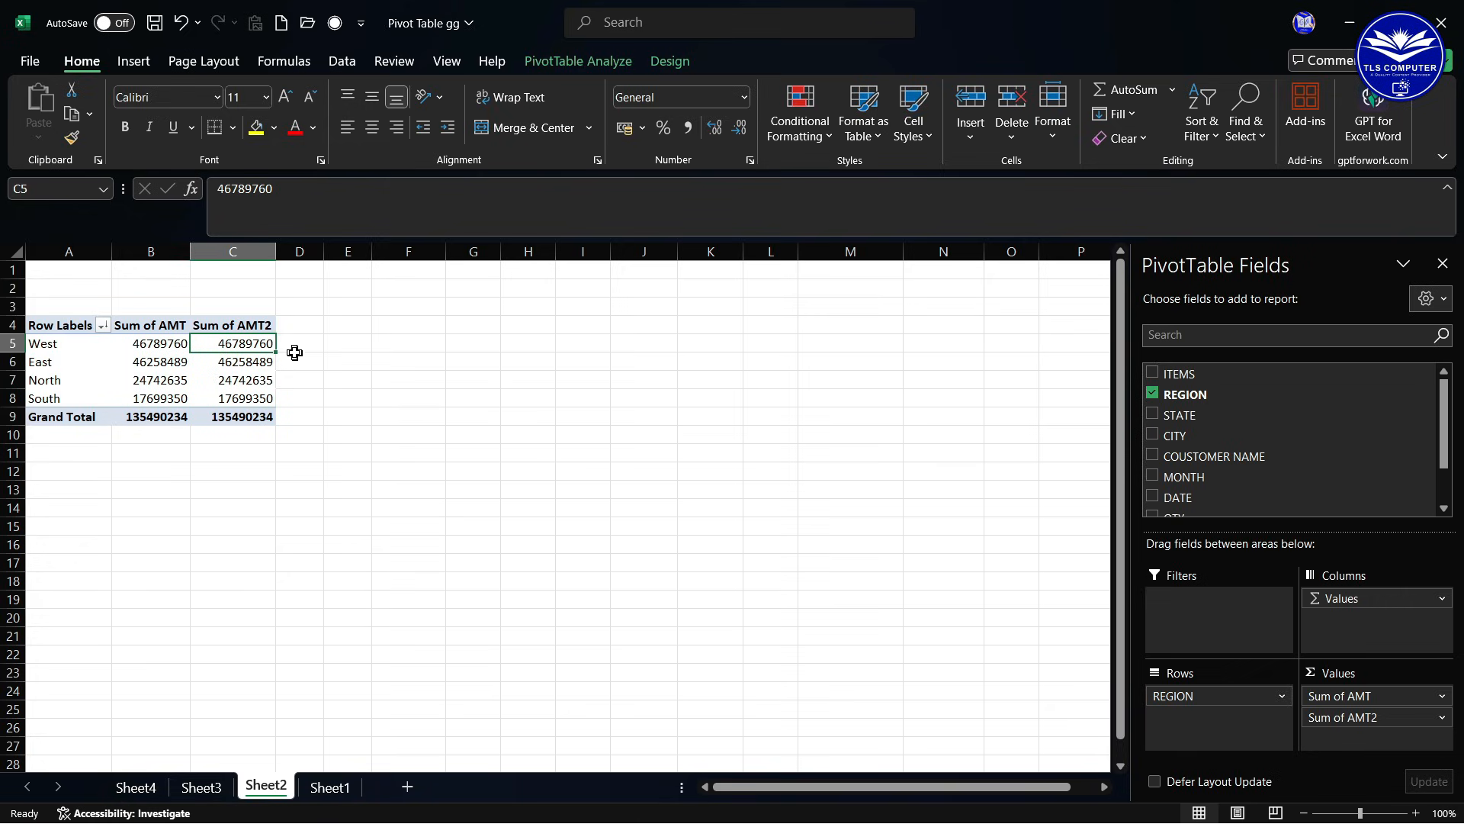
- Review the region amounts and sort the Sum of AMT values from largest to smallest
{"action": "mouse_move", "coordinate": [241, 366]}
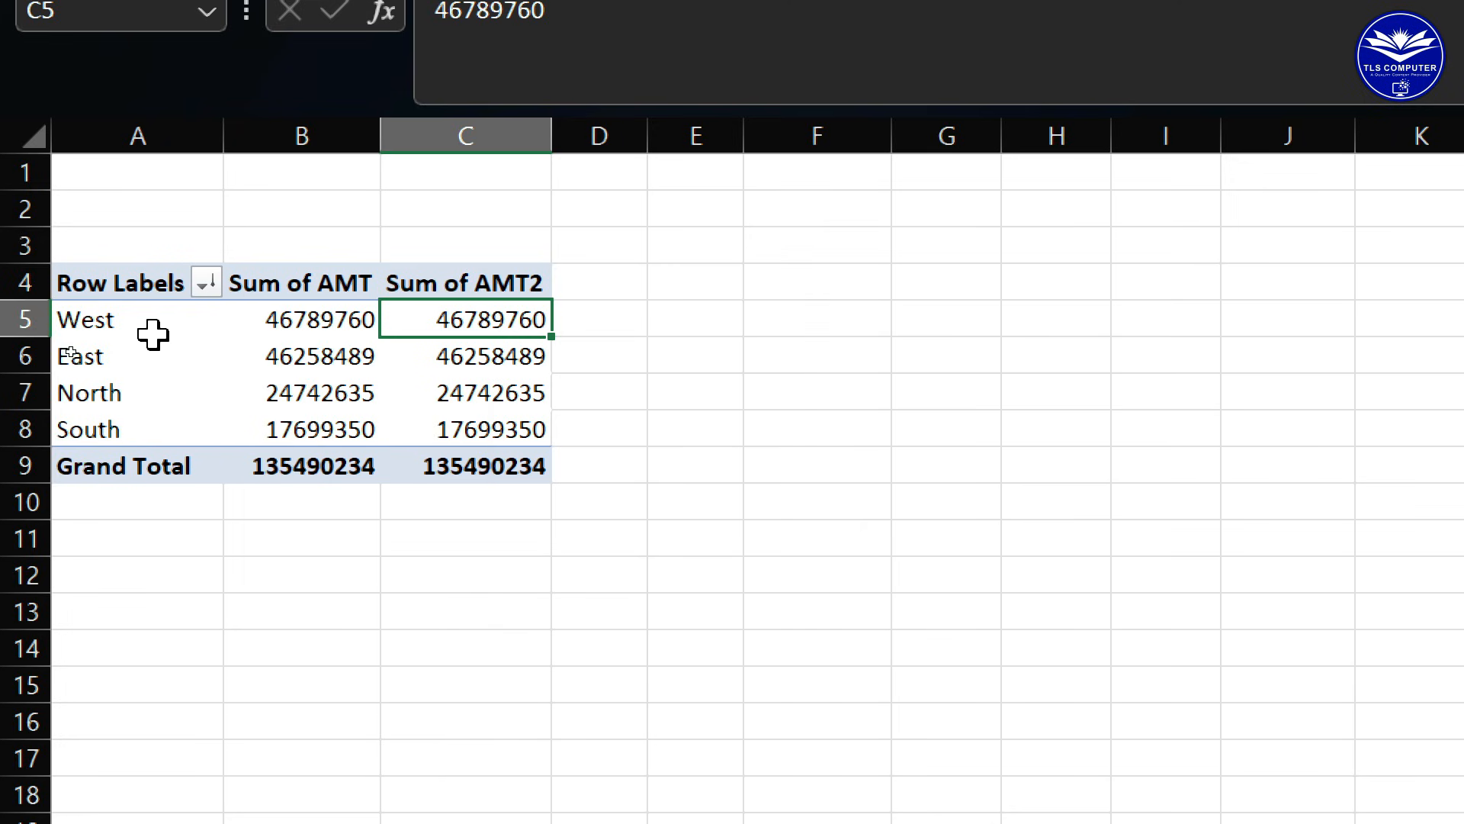
{"action": "left_click", "coordinate": [295, 318]}
{"action": "left_click_drag", "start_coordinate": [294, 319], "coordinate": [262, 410]}
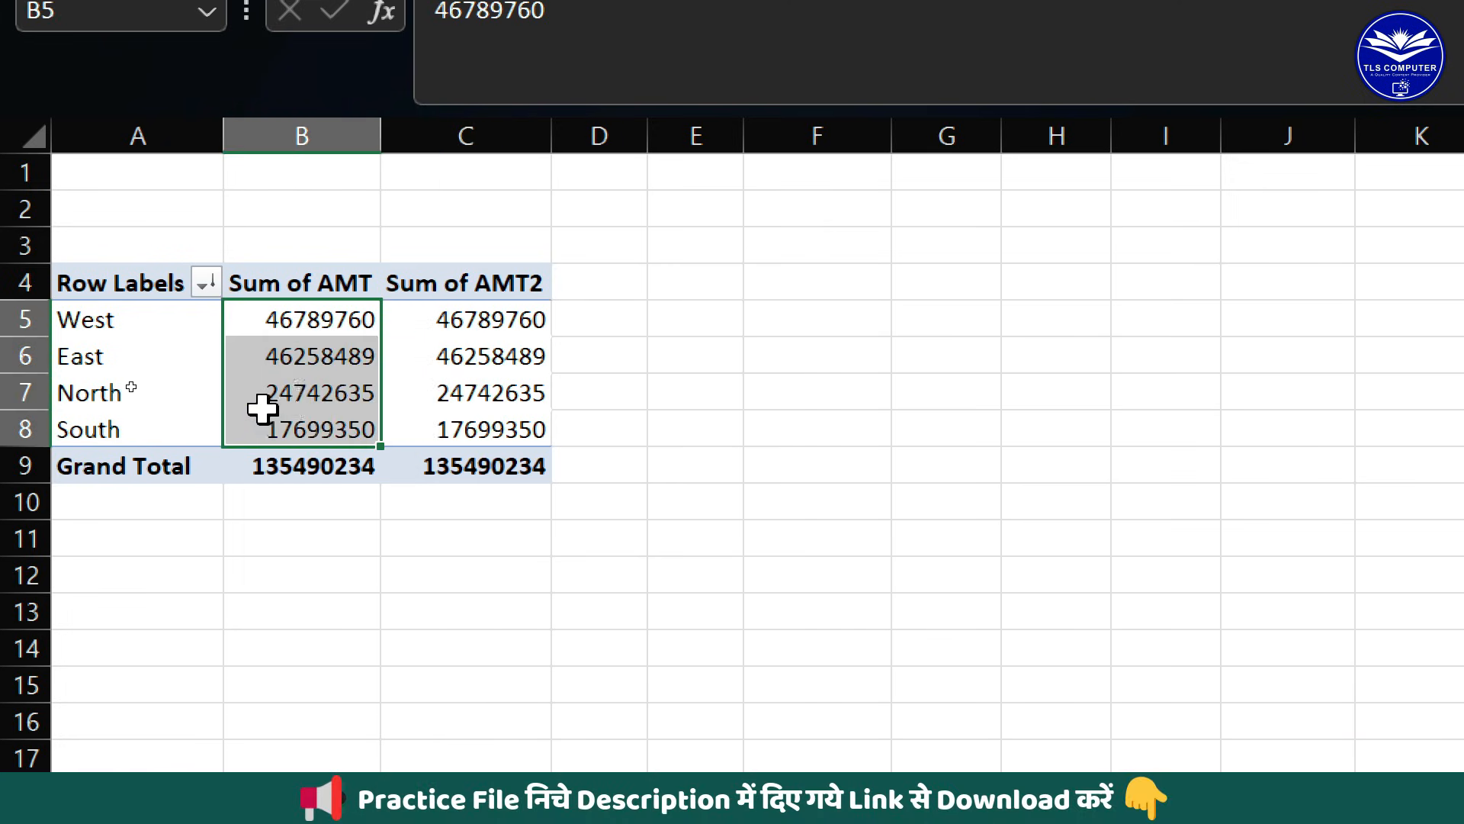
{"action": "left_click", "coordinate": [405, 319]}
{"action": "left_click", "coordinate": [347, 317]}
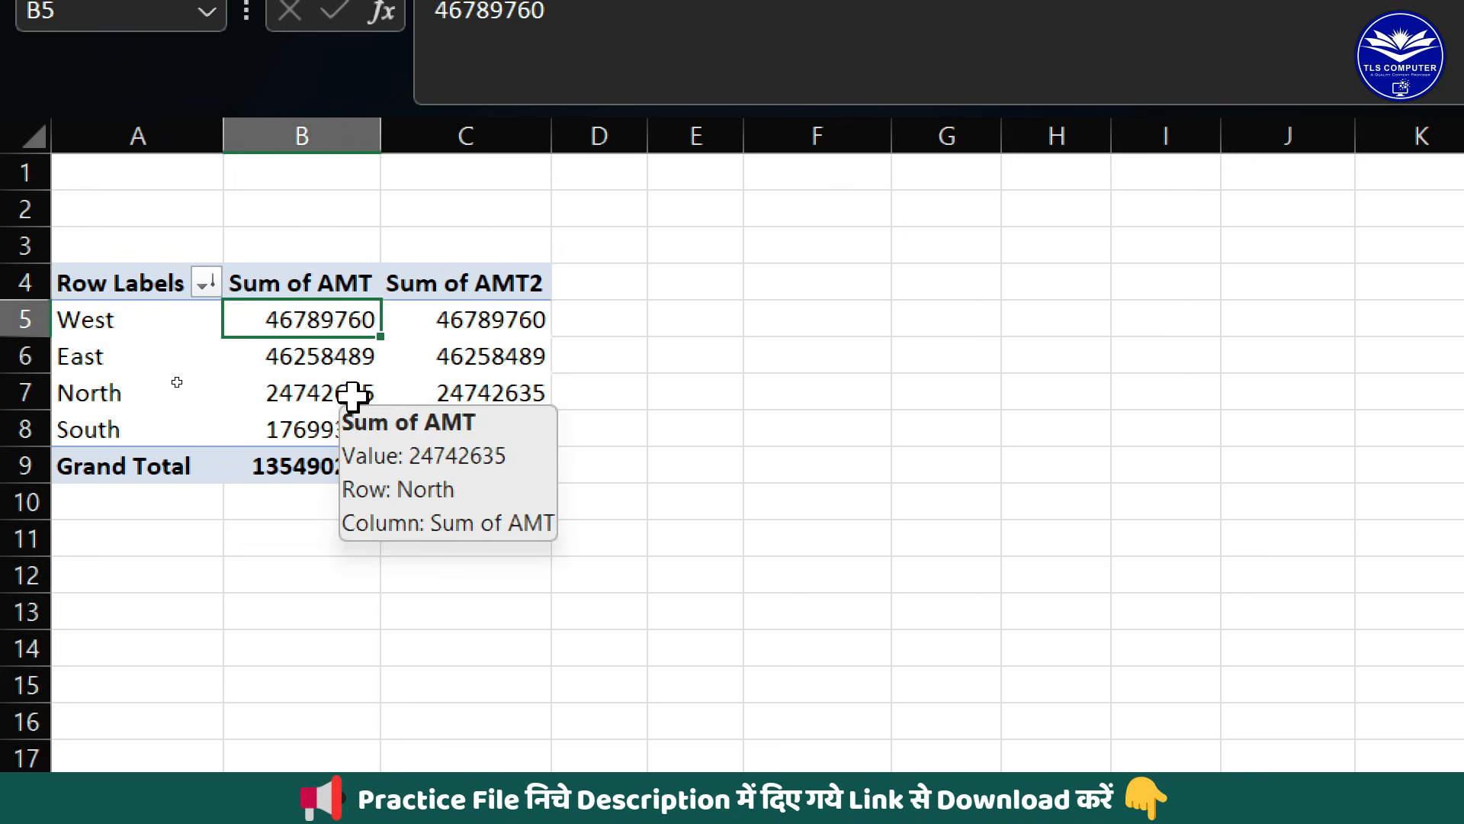
{"action": "mouse_move", "coordinate": [406, 370]}
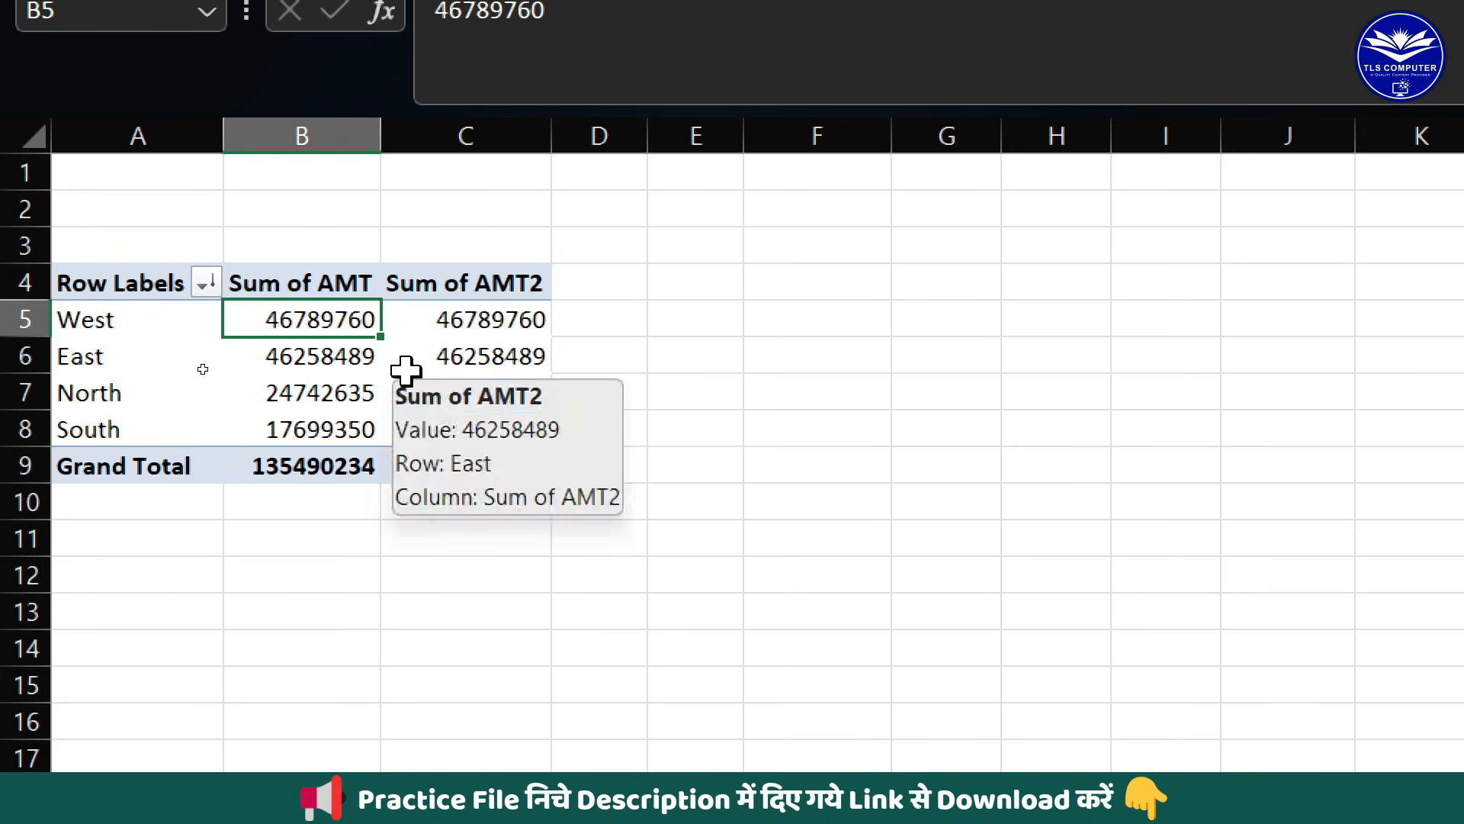
{"action": "right_click", "coordinate": [325, 326]}
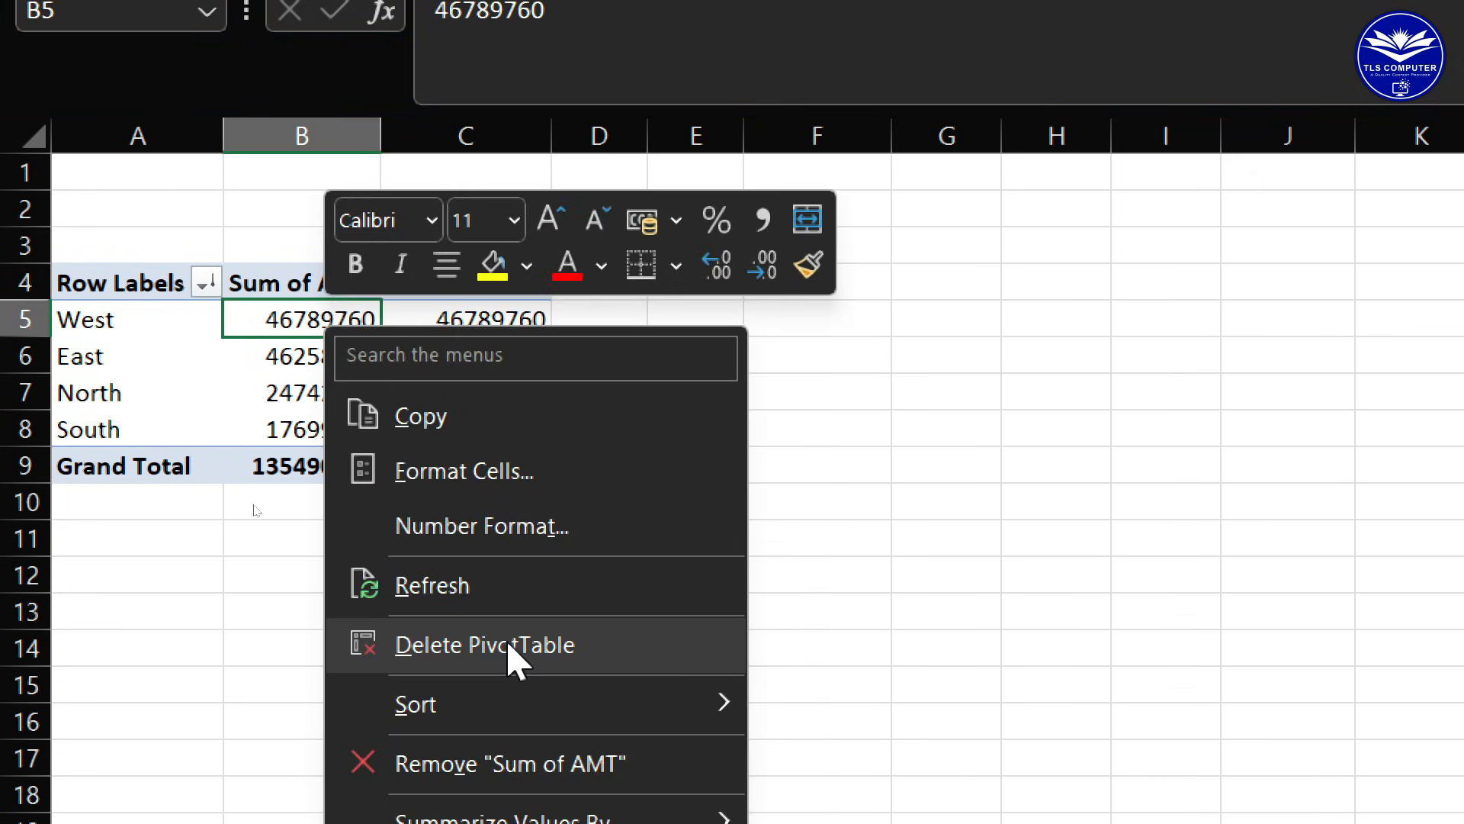
{"action": "mouse_move", "coordinate": [518, 713]}
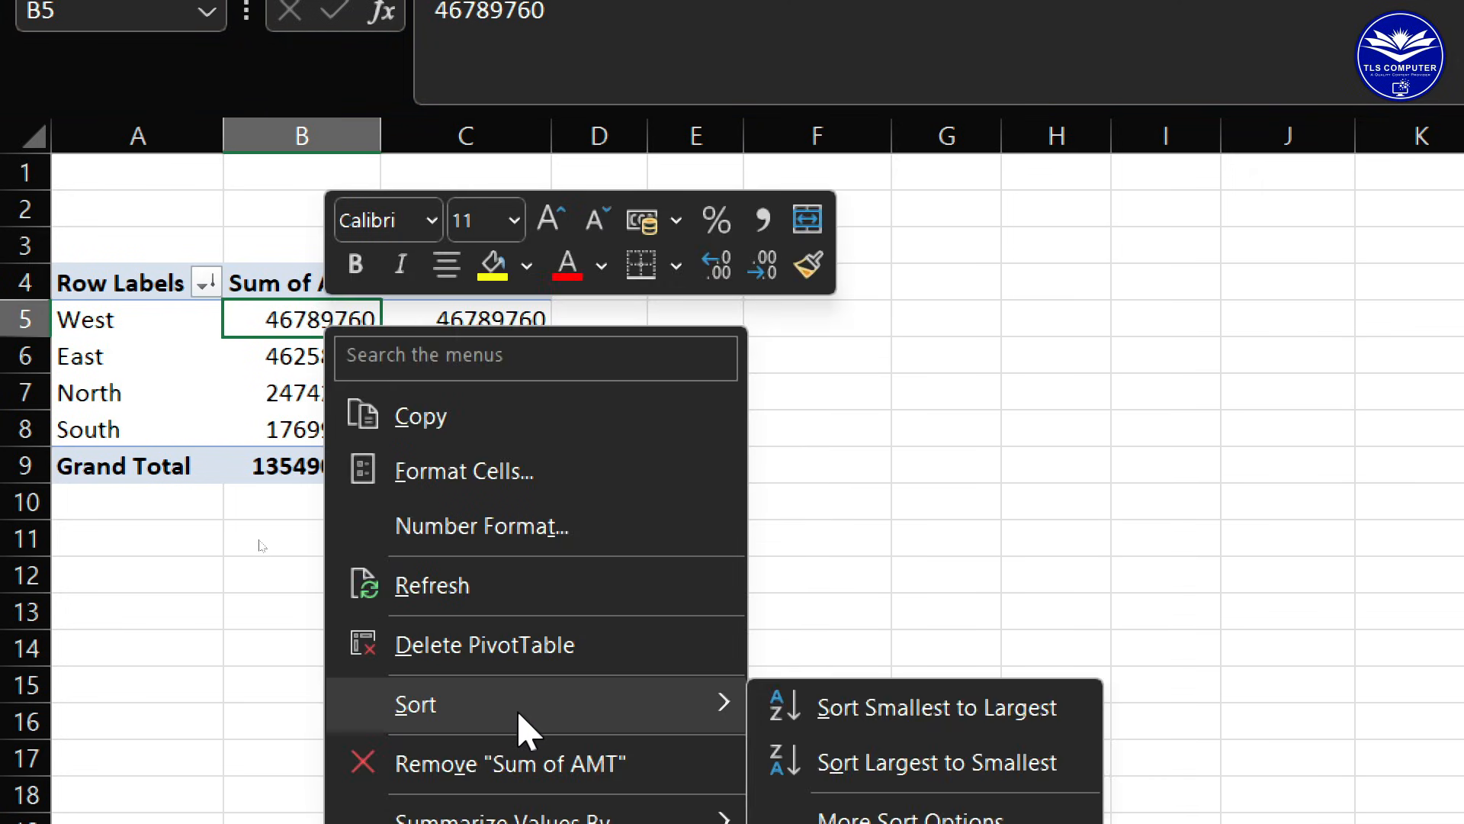
{"action": "left_click", "coordinate": [918, 763]}
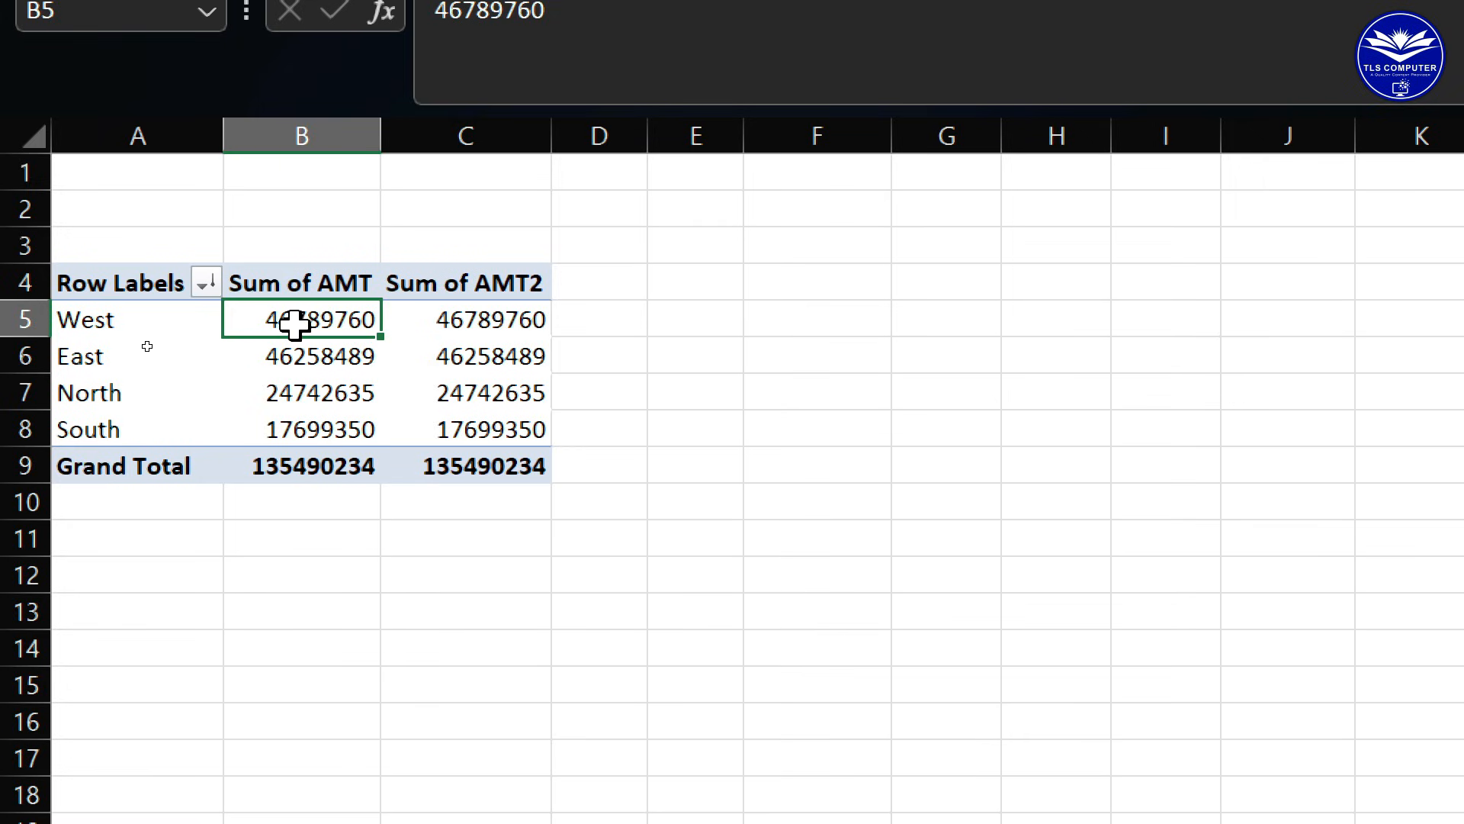
- Show the Sum of AMT2 values as Difference From with REGION as the base field and West as the base item
{"action": "mouse_move", "coordinate": [273, 321]}
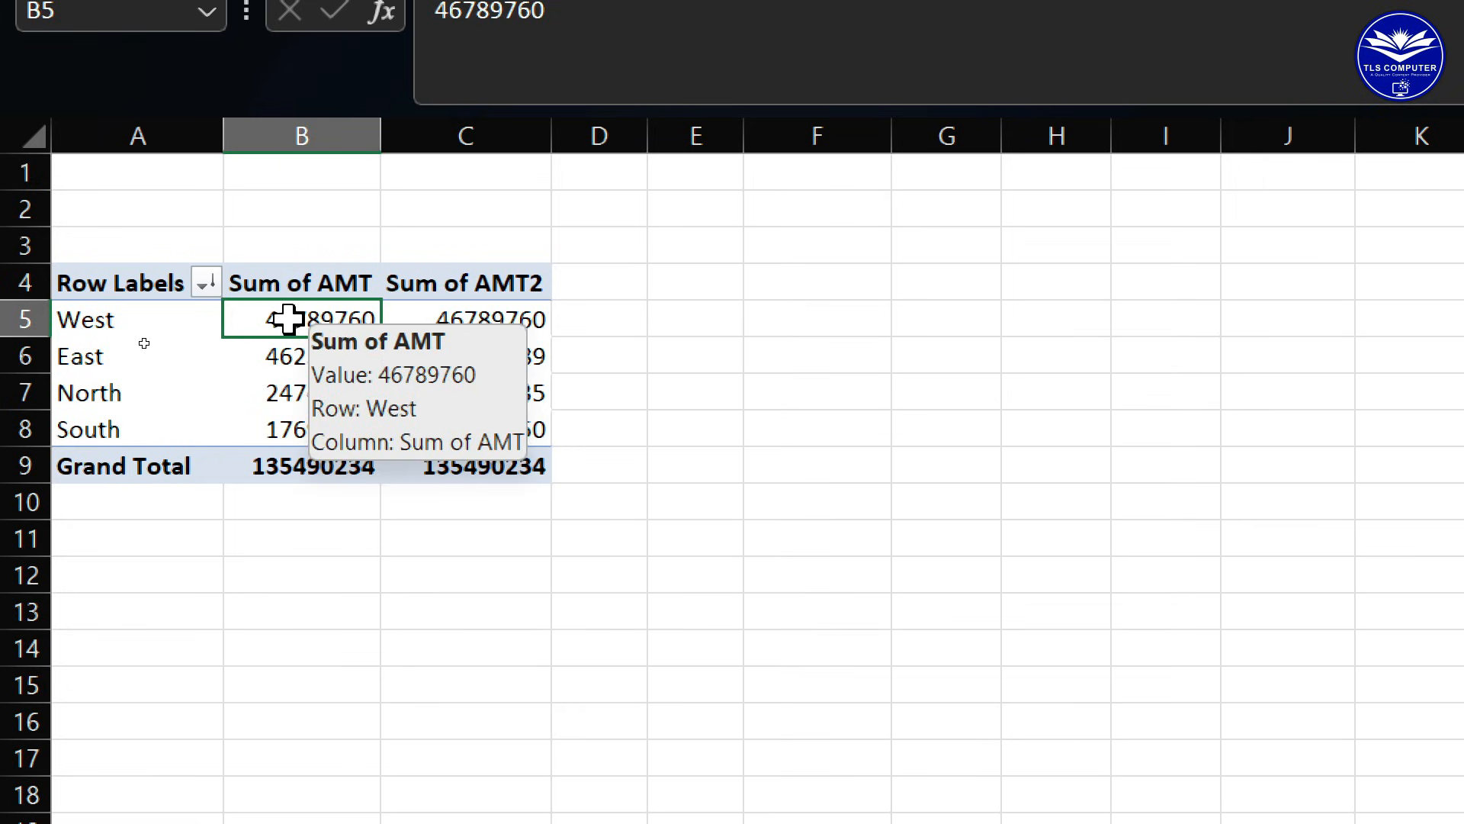
{"action": "left_click_drag", "start_coordinate": [284, 359], "coordinate": [297, 432]}
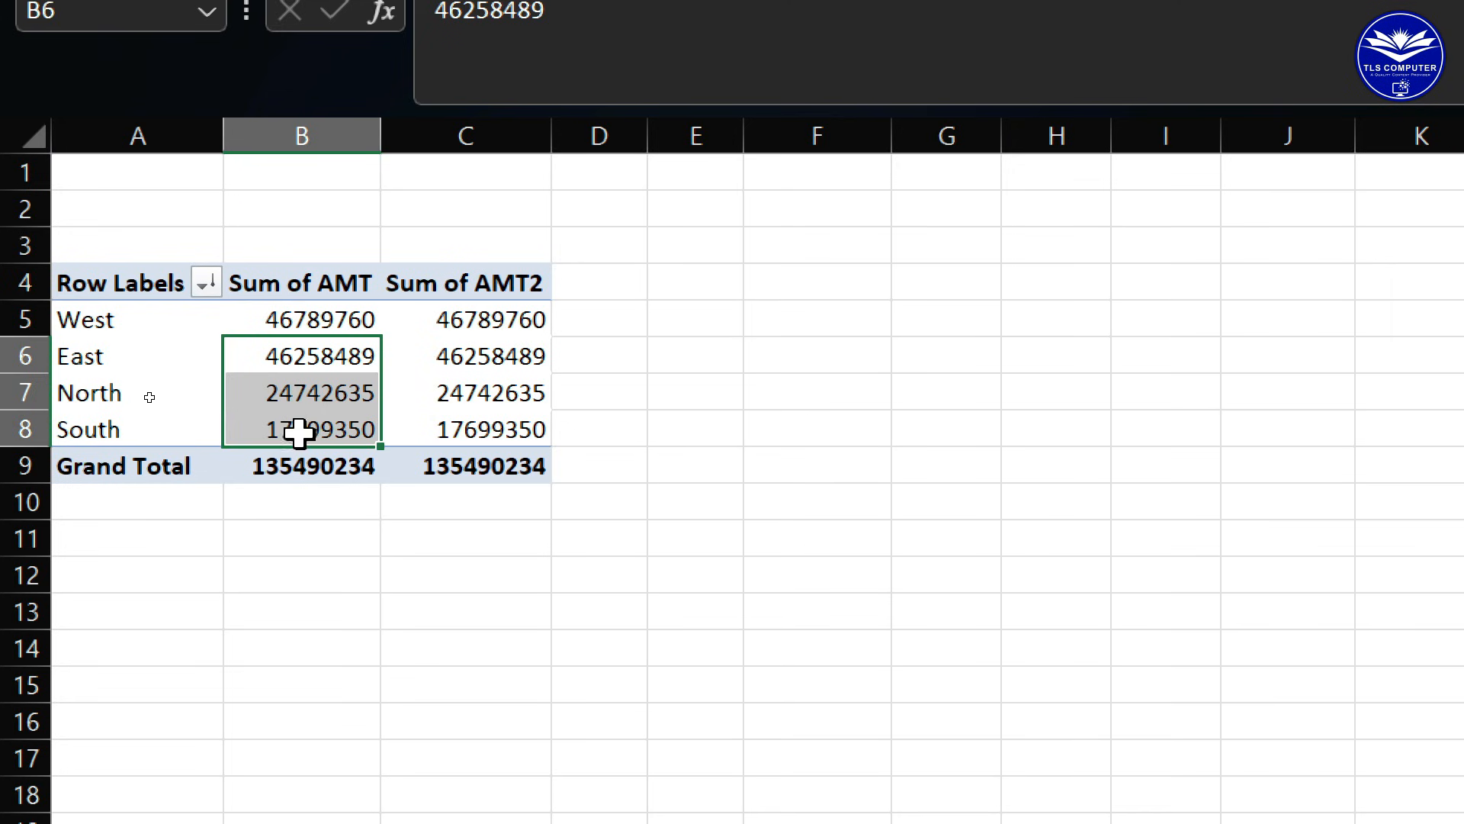
{"action": "left_click", "coordinate": [470, 320]}
{"action": "right_click", "coordinate": [476, 320]}
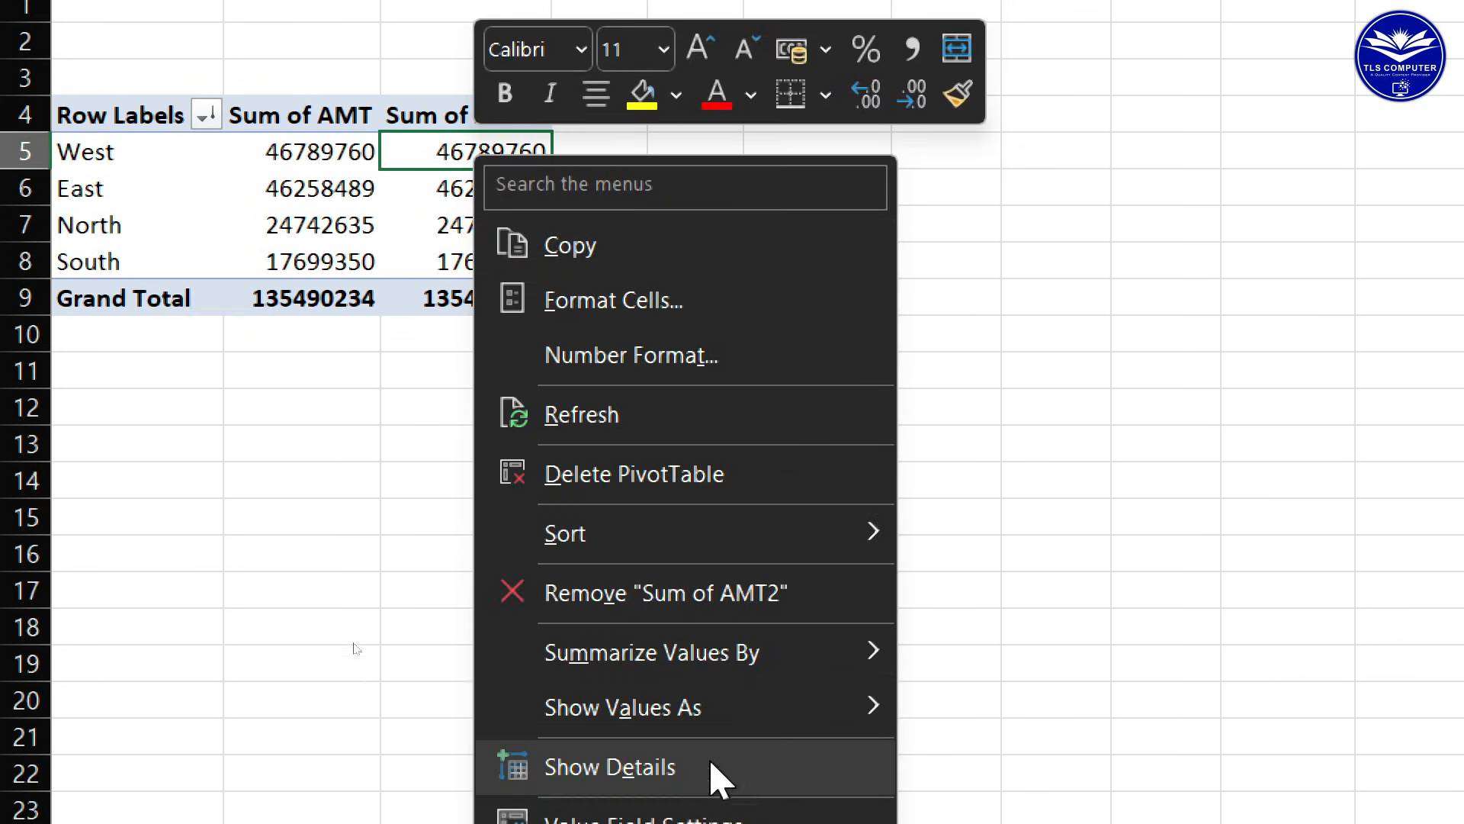
{"action": "mouse_move", "coordinate": [696, 712]}
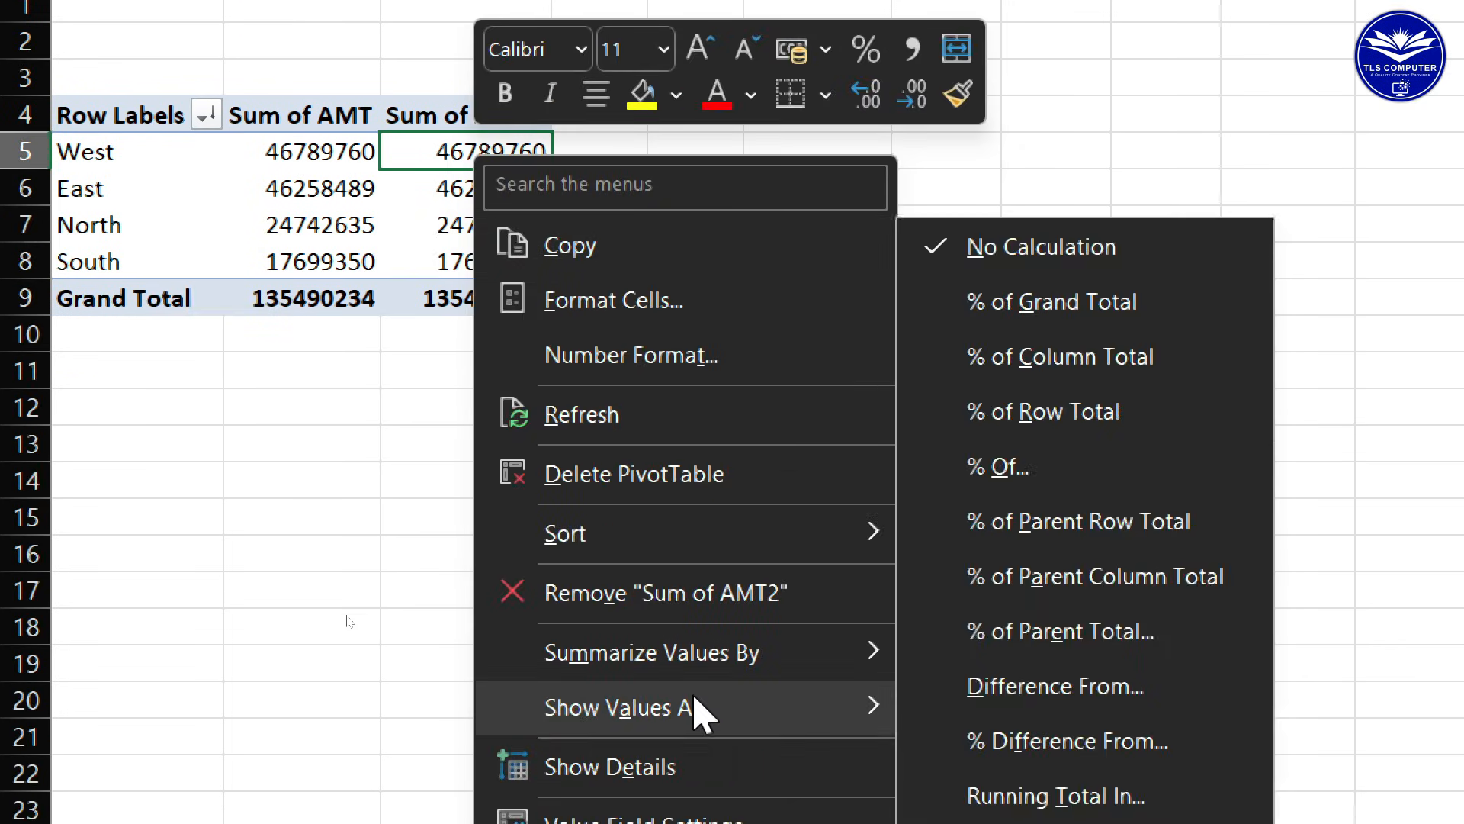
{"action": "left_click", "coordinate": [1081, 690]}
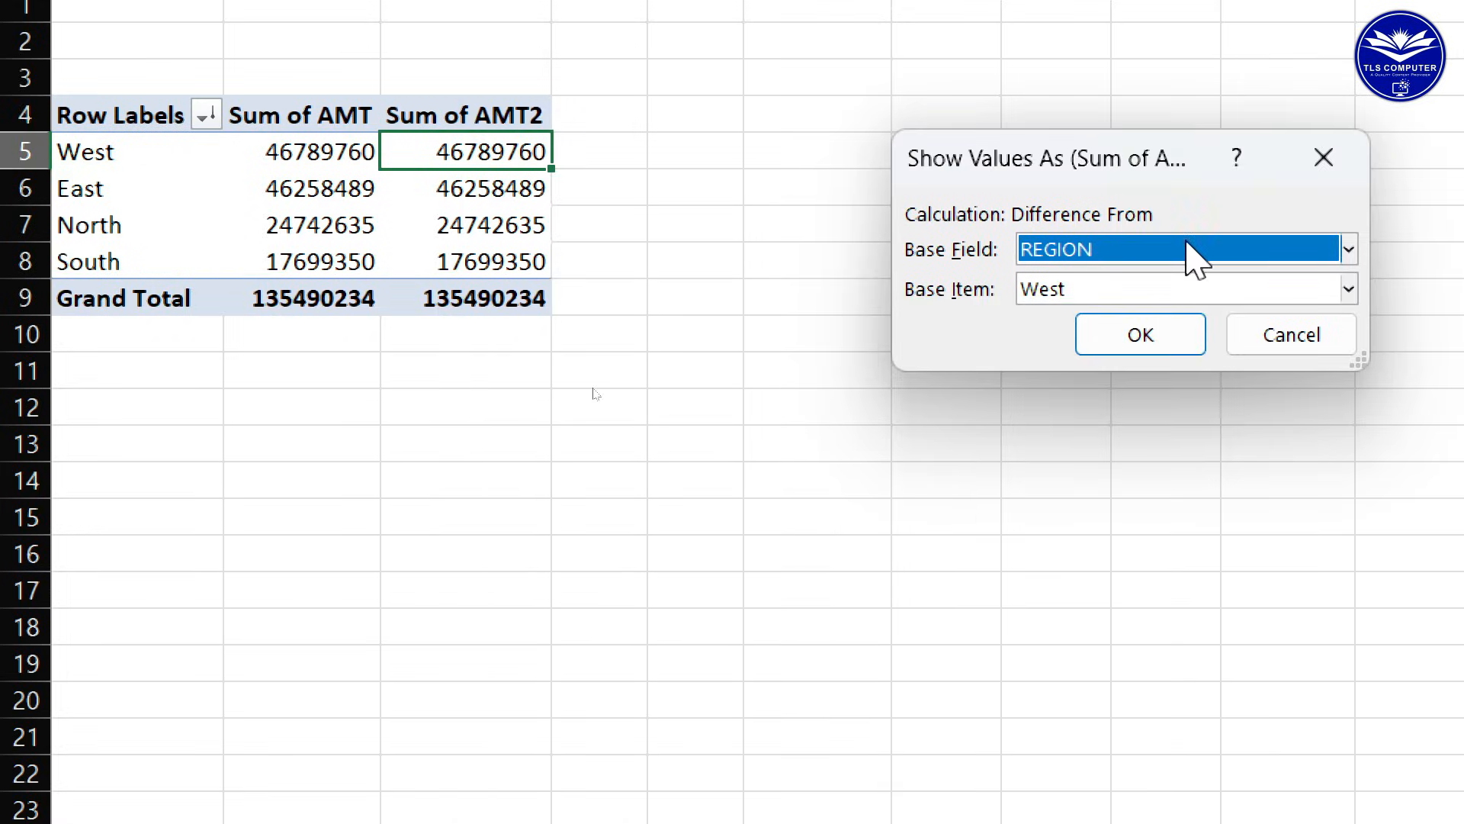
{"action": "left_click", "coordinate": [1304, 251]}
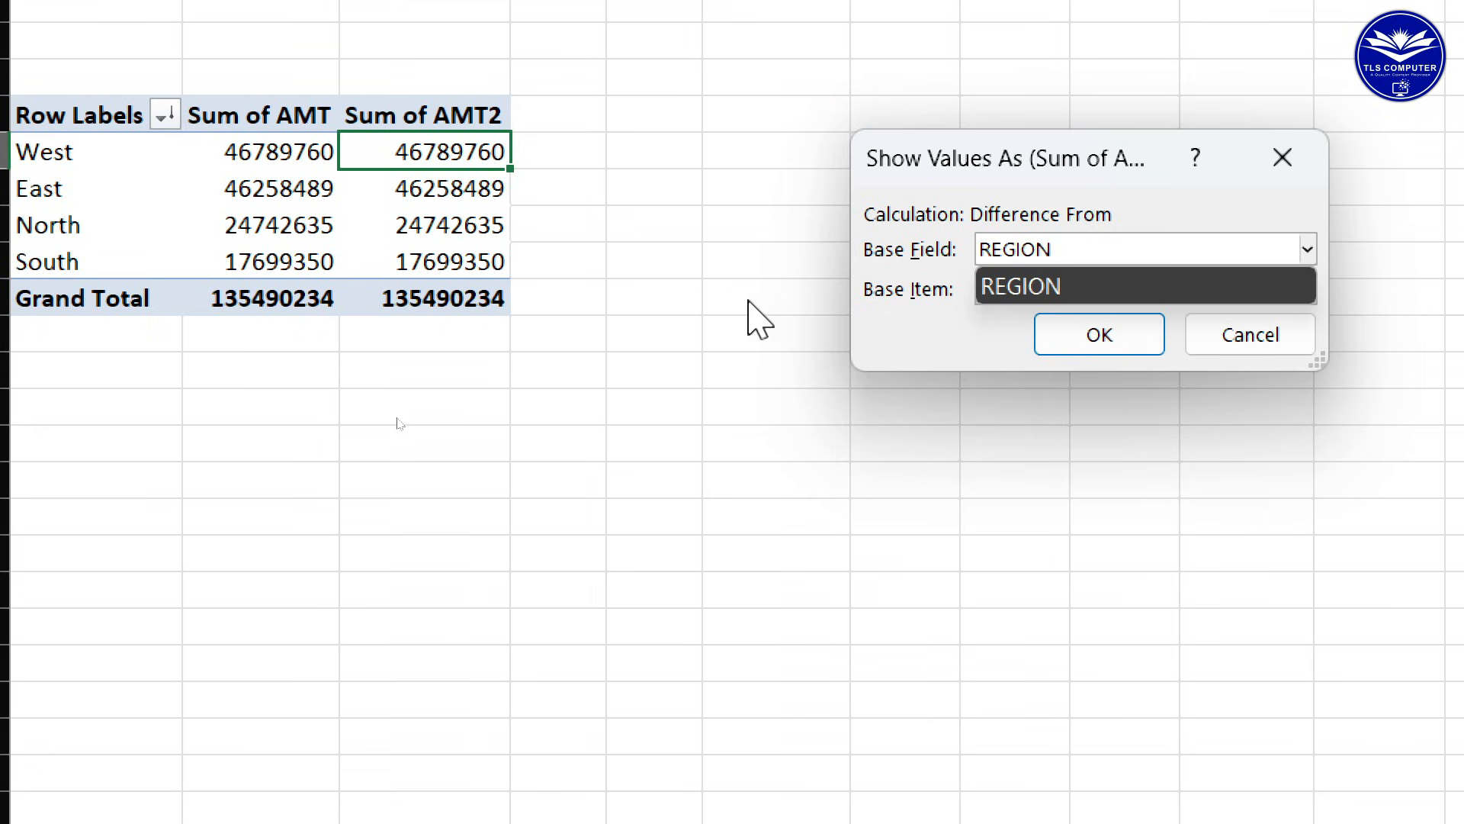
{"action": "left_click", "coordinate": [1151, 293]}
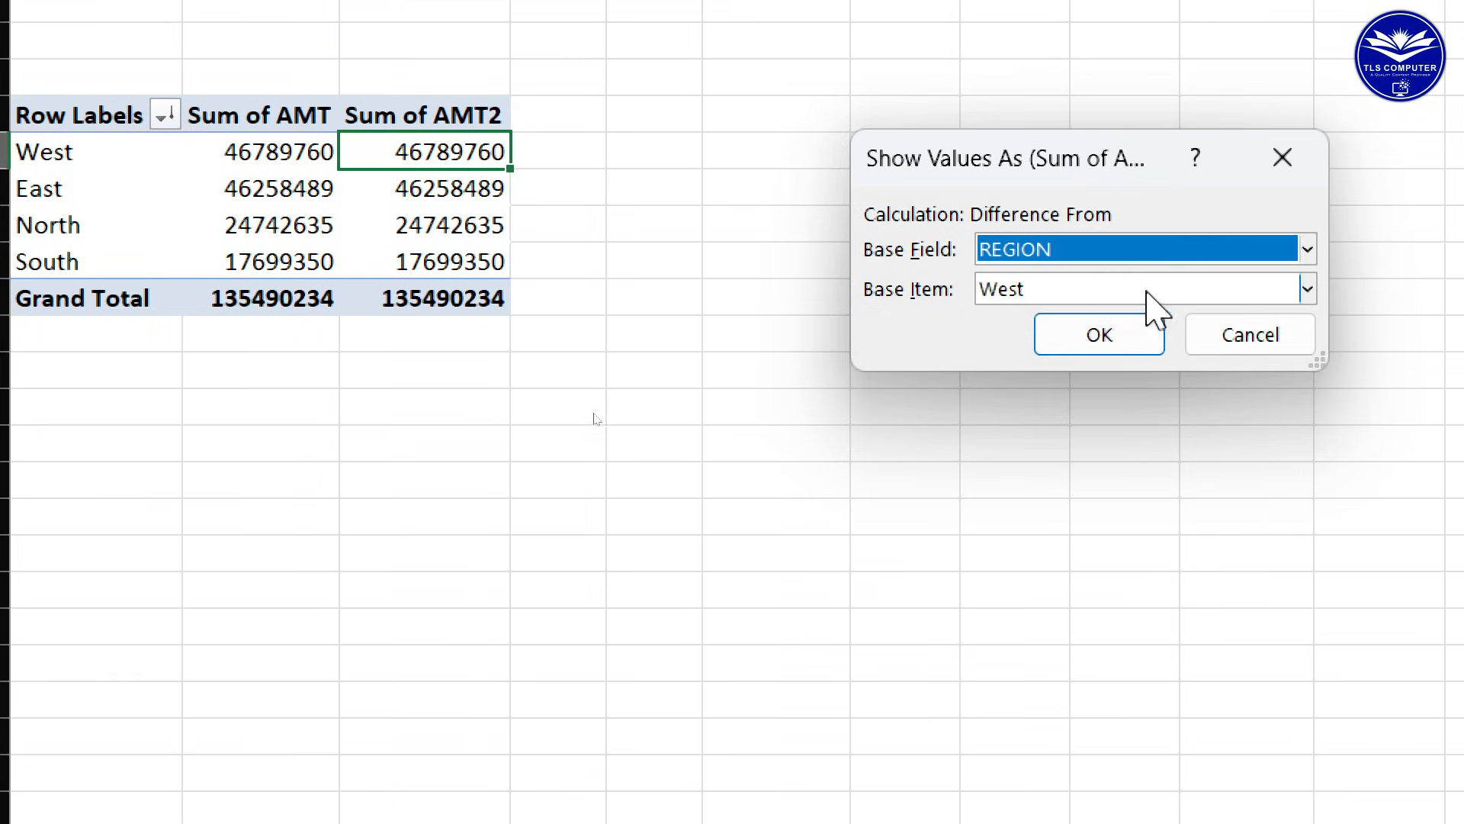
{"action": "left_click", "coordinate": [1307, 289]}
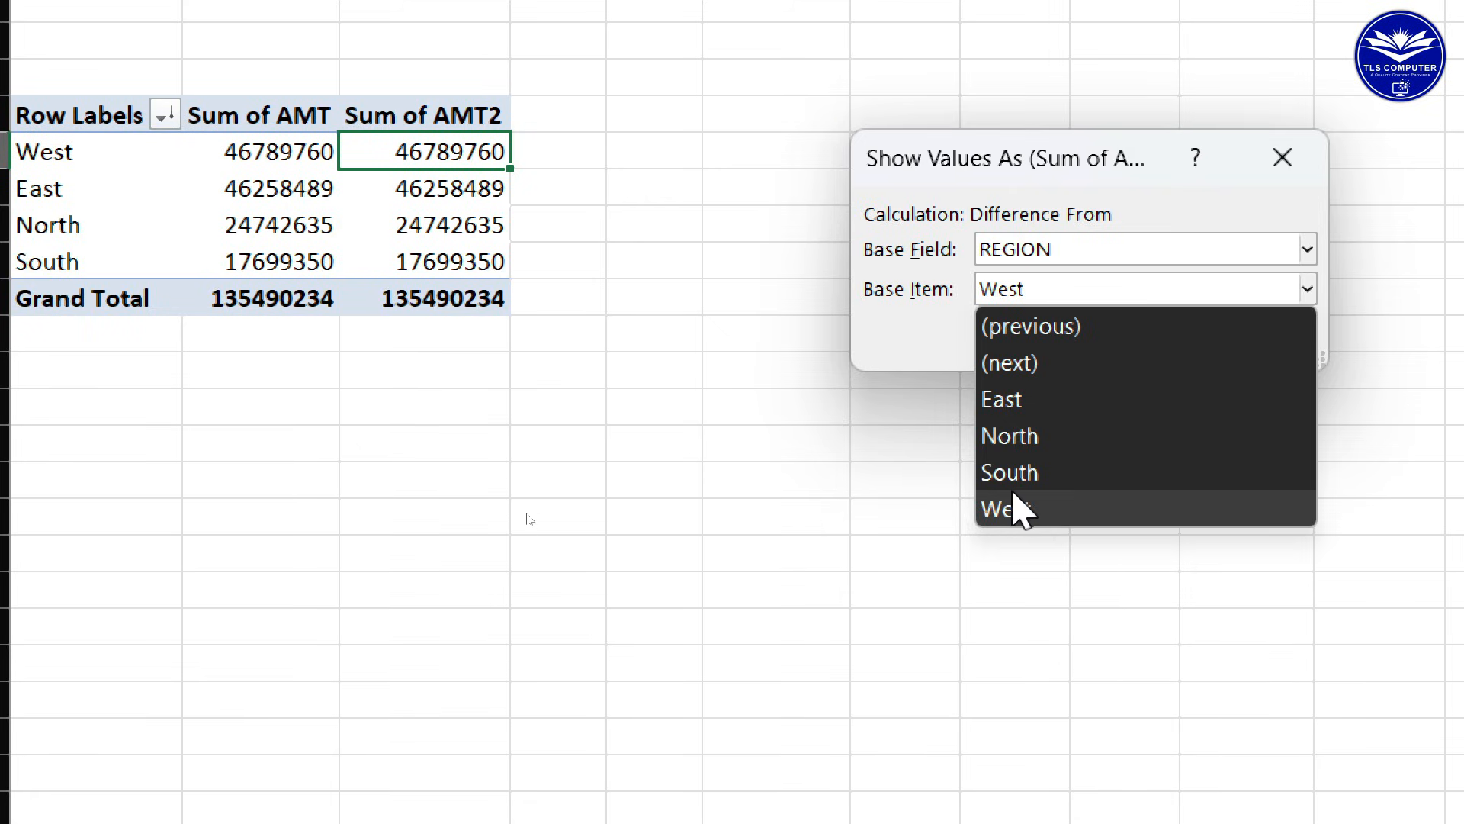
{"action": "left_click", "coordinate": [1013, 508]}
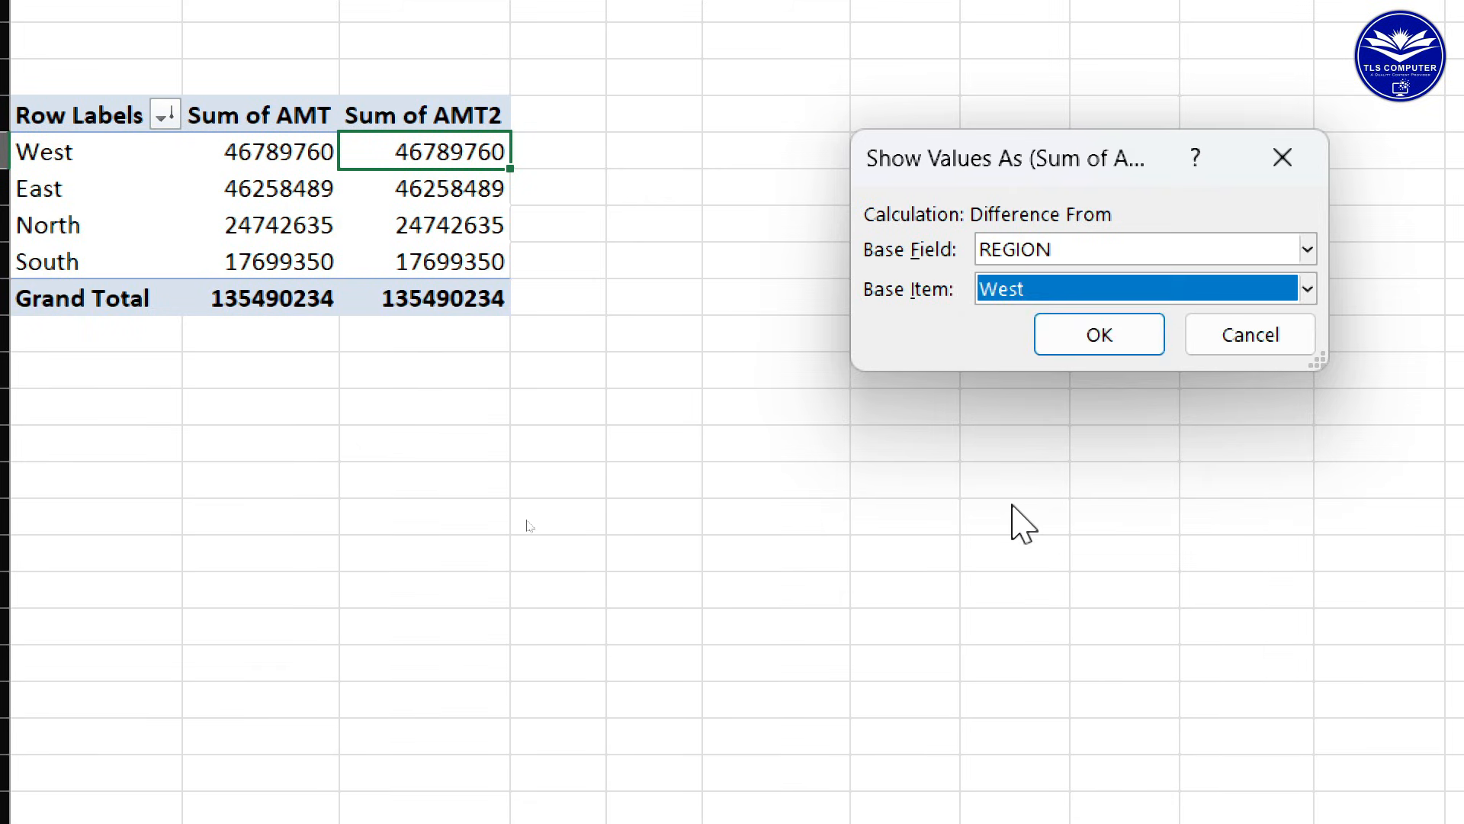
{"action": "left_click", "coordinate": [1119, 339]}
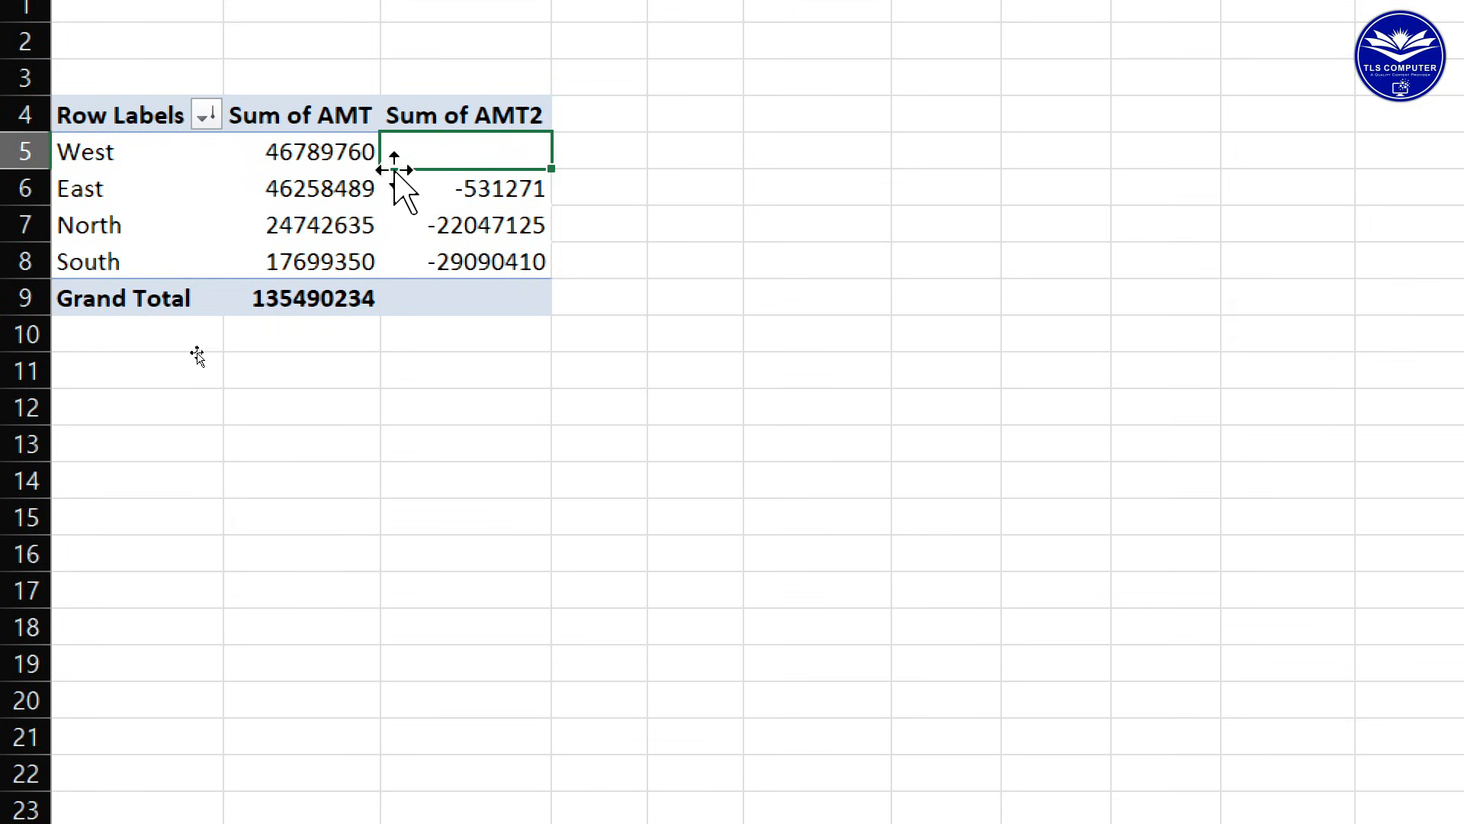
- Compare the East, North and South differences in Sum of AMT2 with the West amount
{"action": "left_click", "coordinate": [490, 195]}
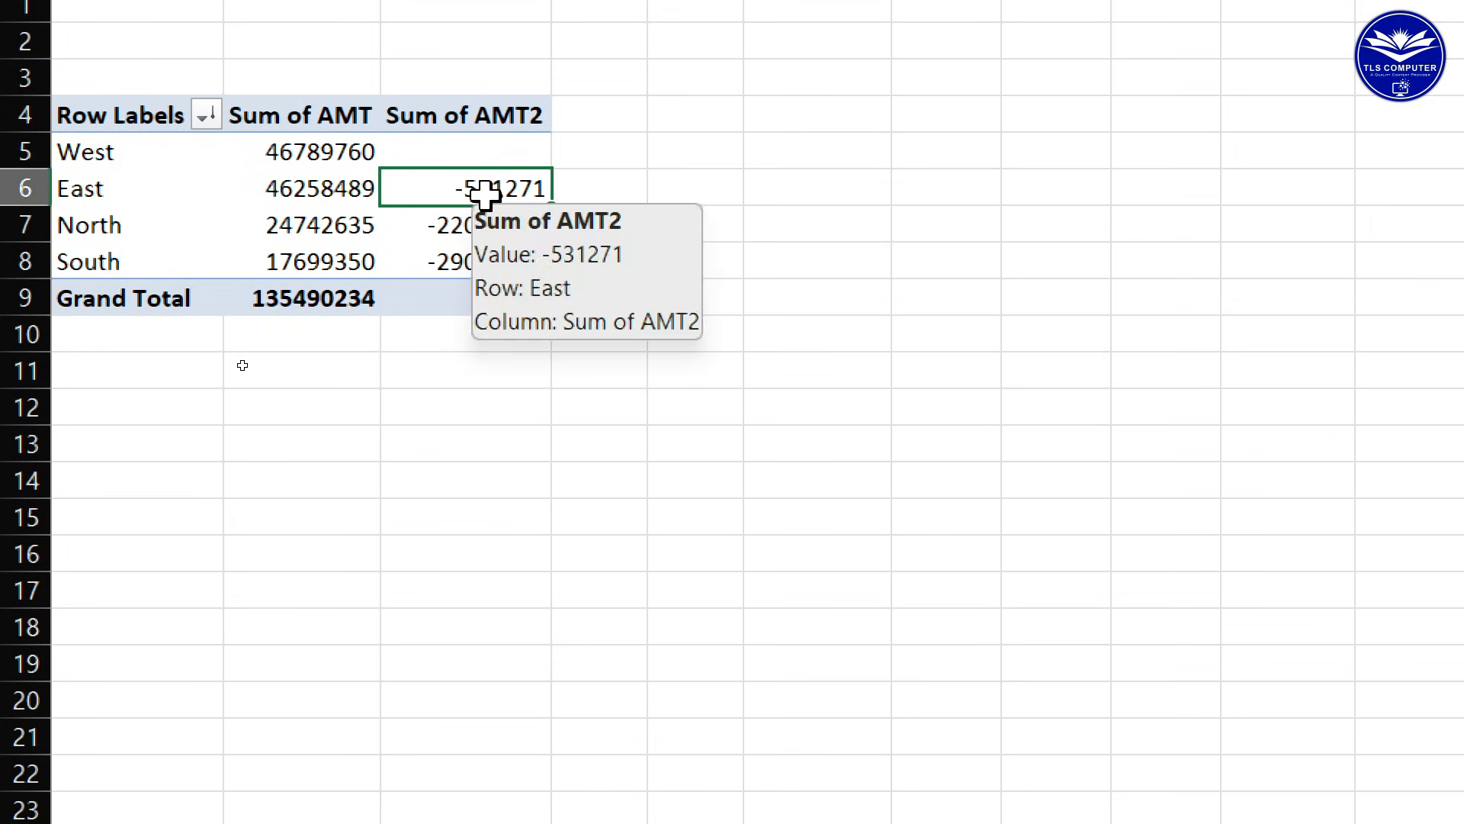
{"action": "left_click", "coordinate": [460, 222]}
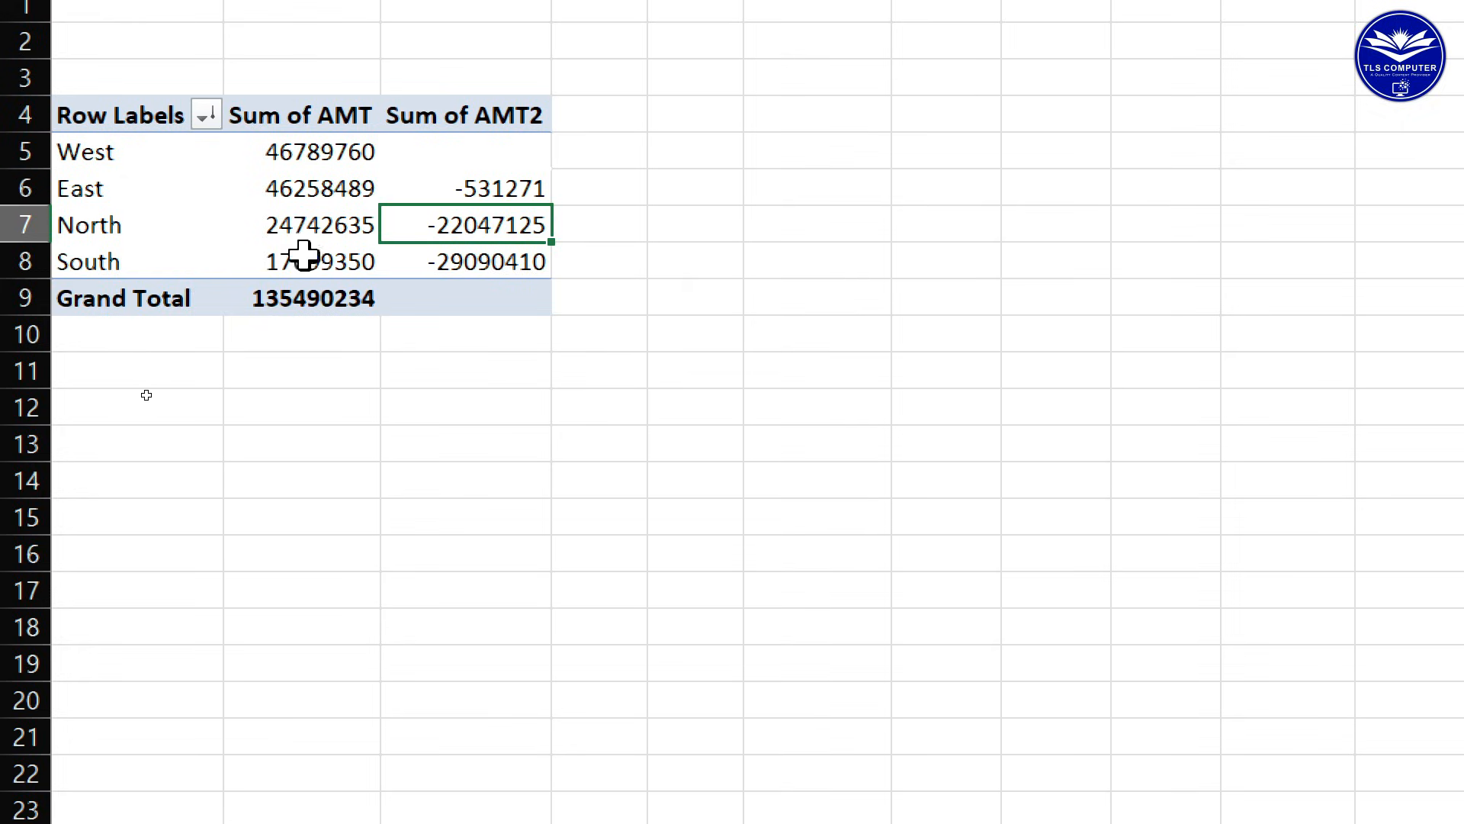
{"action": "left_click", "coordinate": [523, 262]}
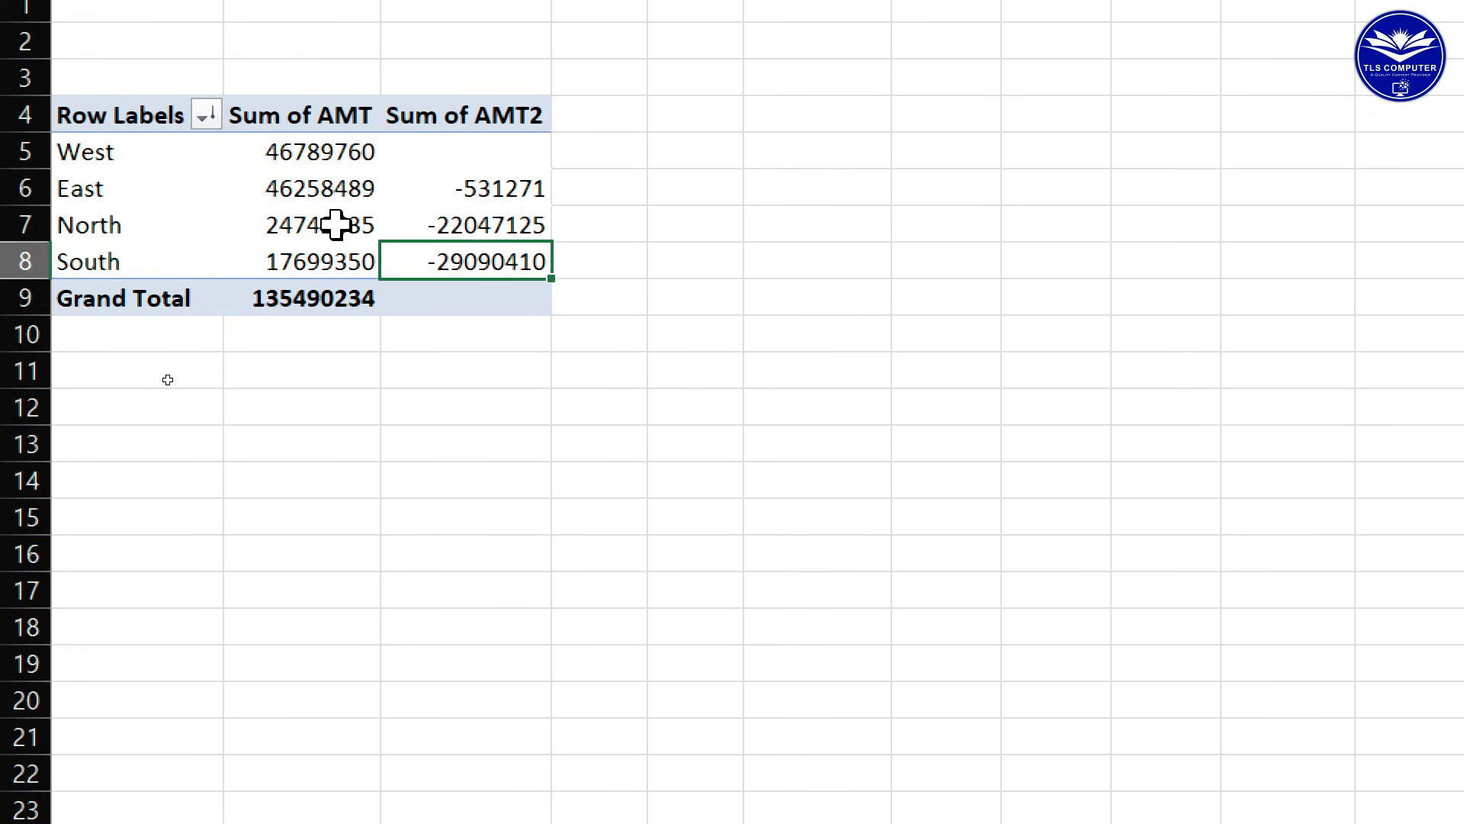
- Change the base item of the Sum of AMT2 Difference From calculation to East, keeping REGION as the base field
{"action": "right_click", "coordinate": [499, 219]}
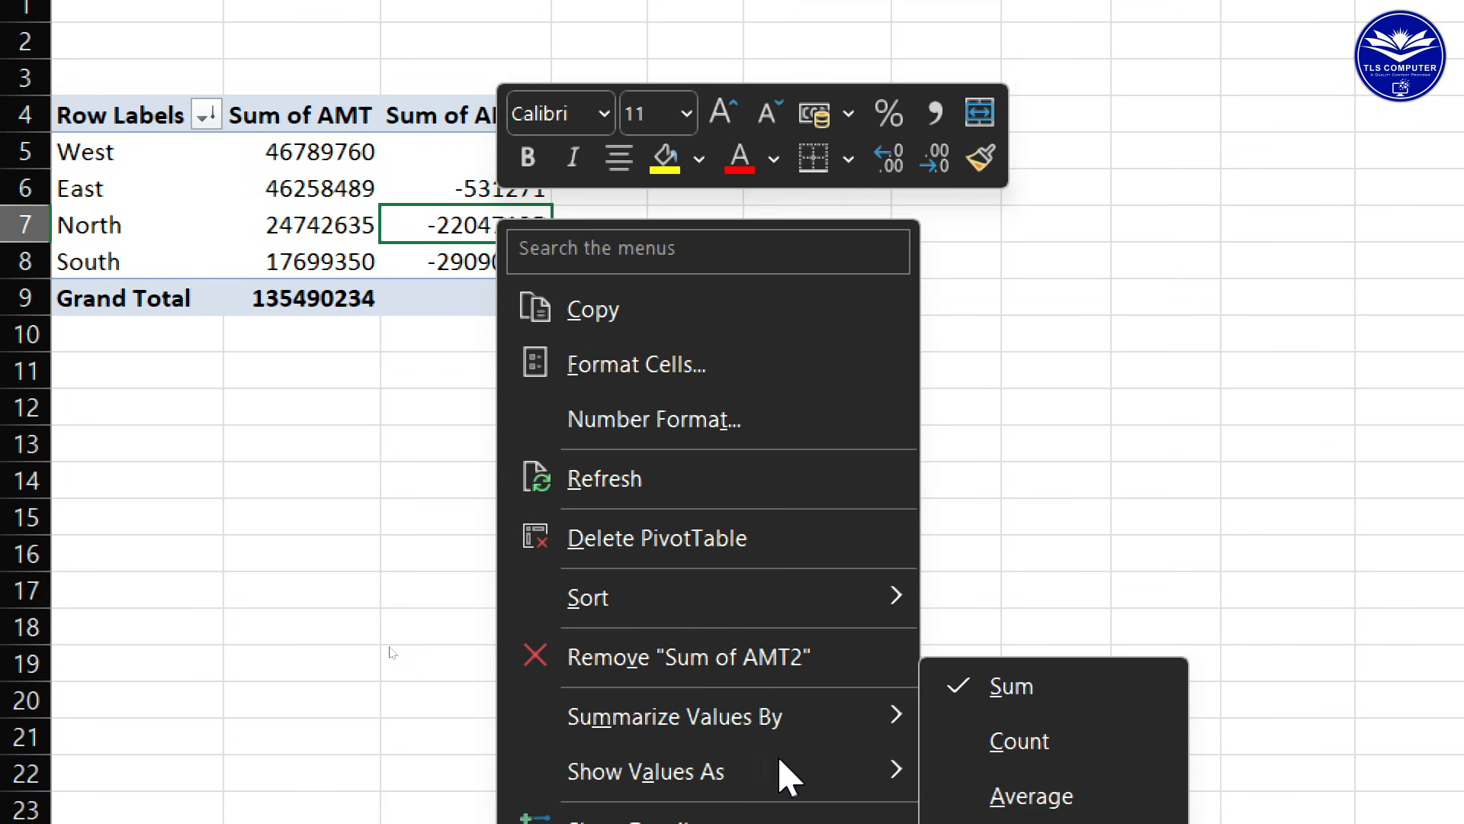
{"action": "mouse_move", "coordinate": [912, 785]}
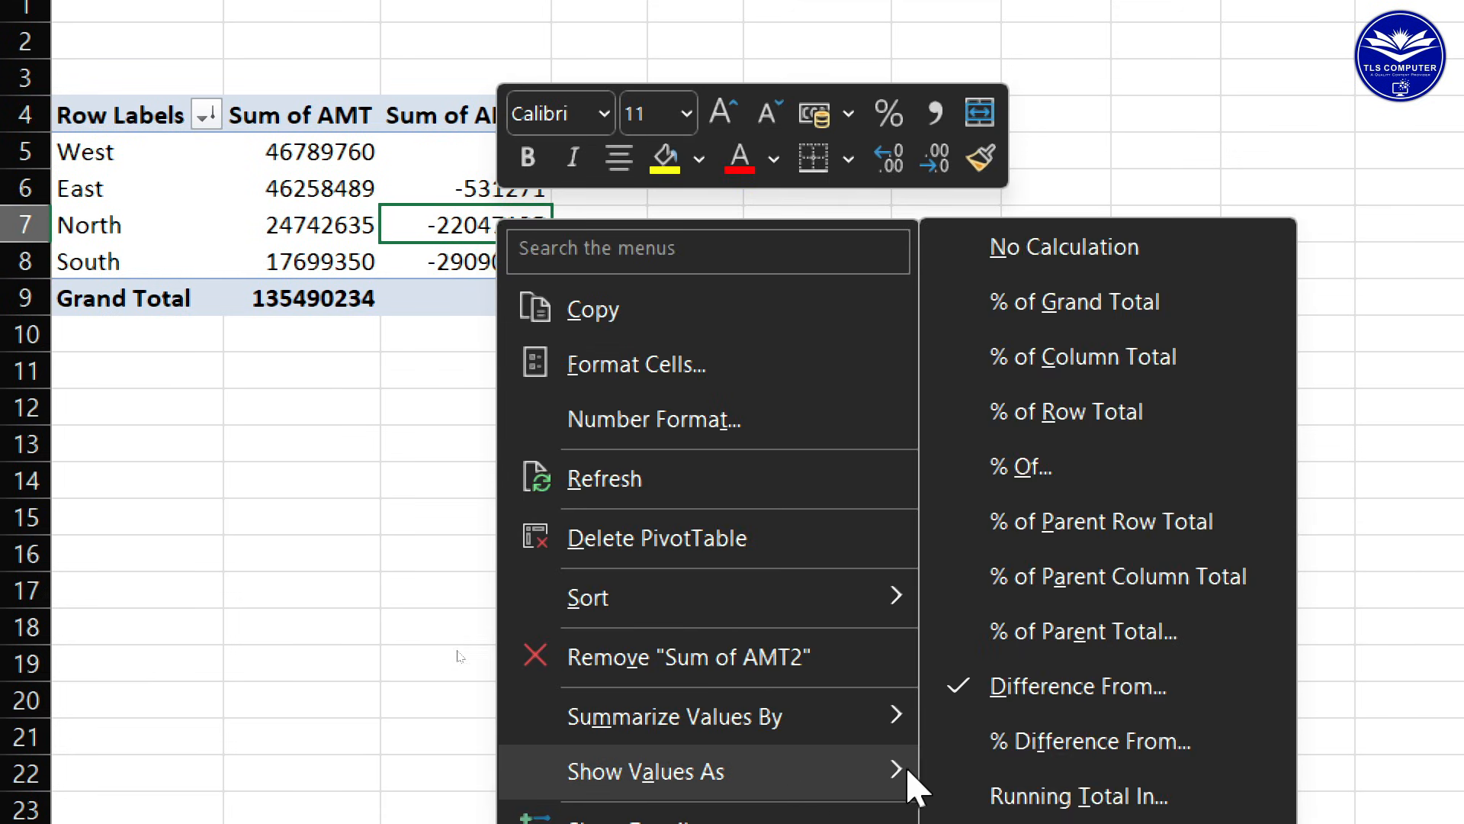
{"action": "left_click", "coordinate": [1064, 691]}
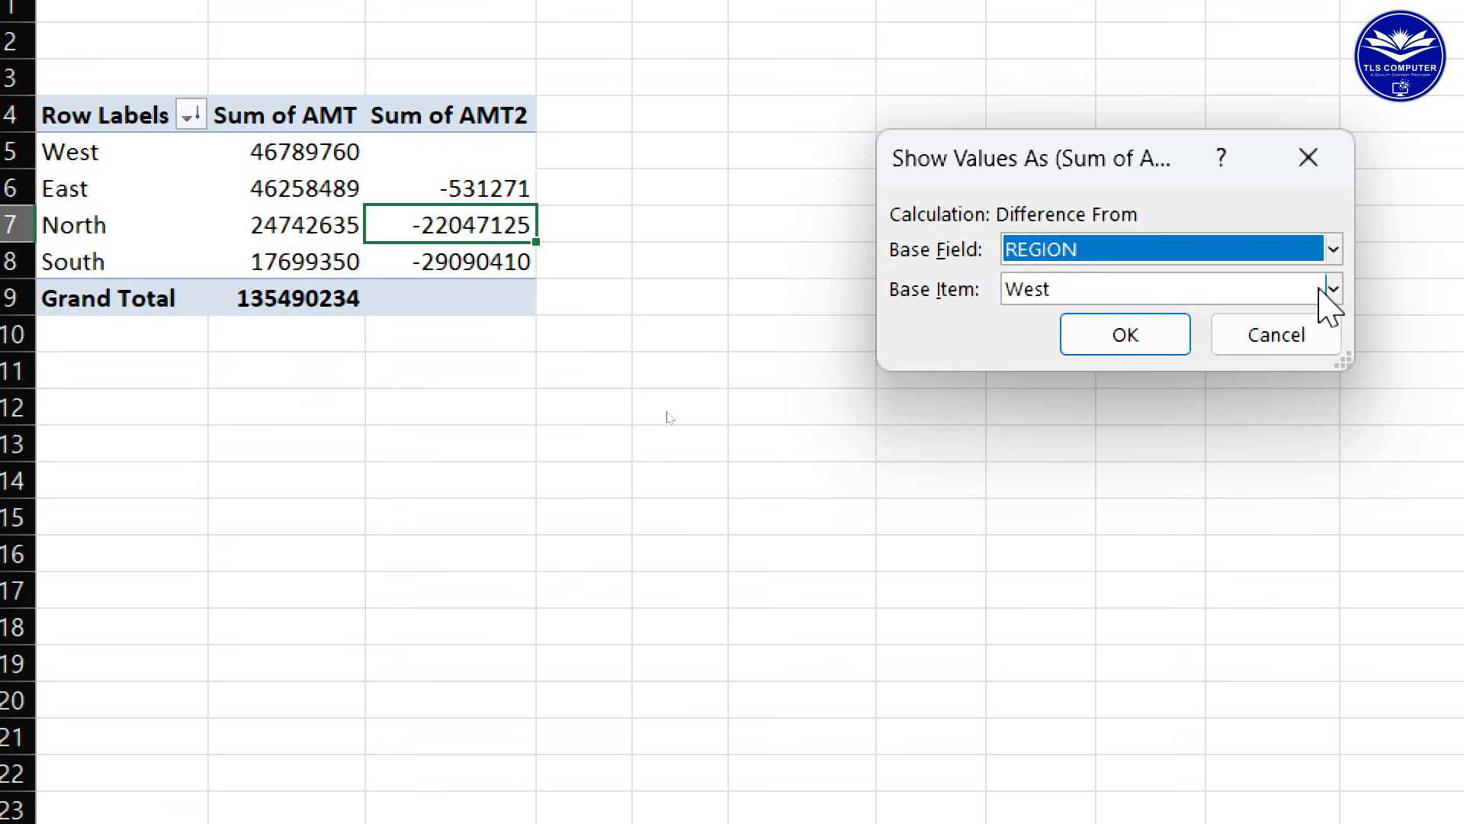
{"action": "left_click", "coordinate": [1327, 289]}
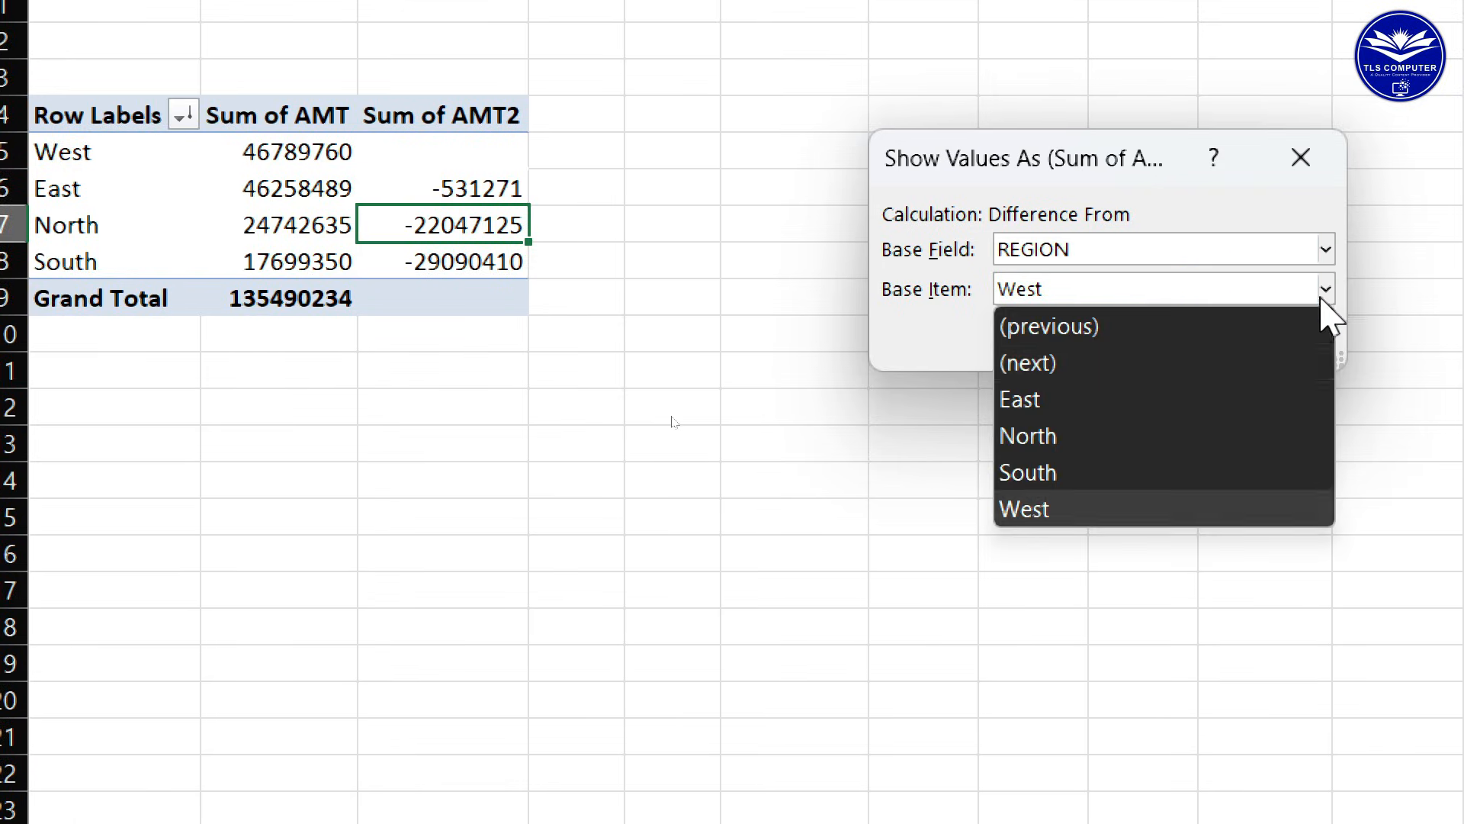
{"action": "left_click", "coordinate": [1071, 406]}
{"action": "left_click", "coordinate": [1127, 343]}
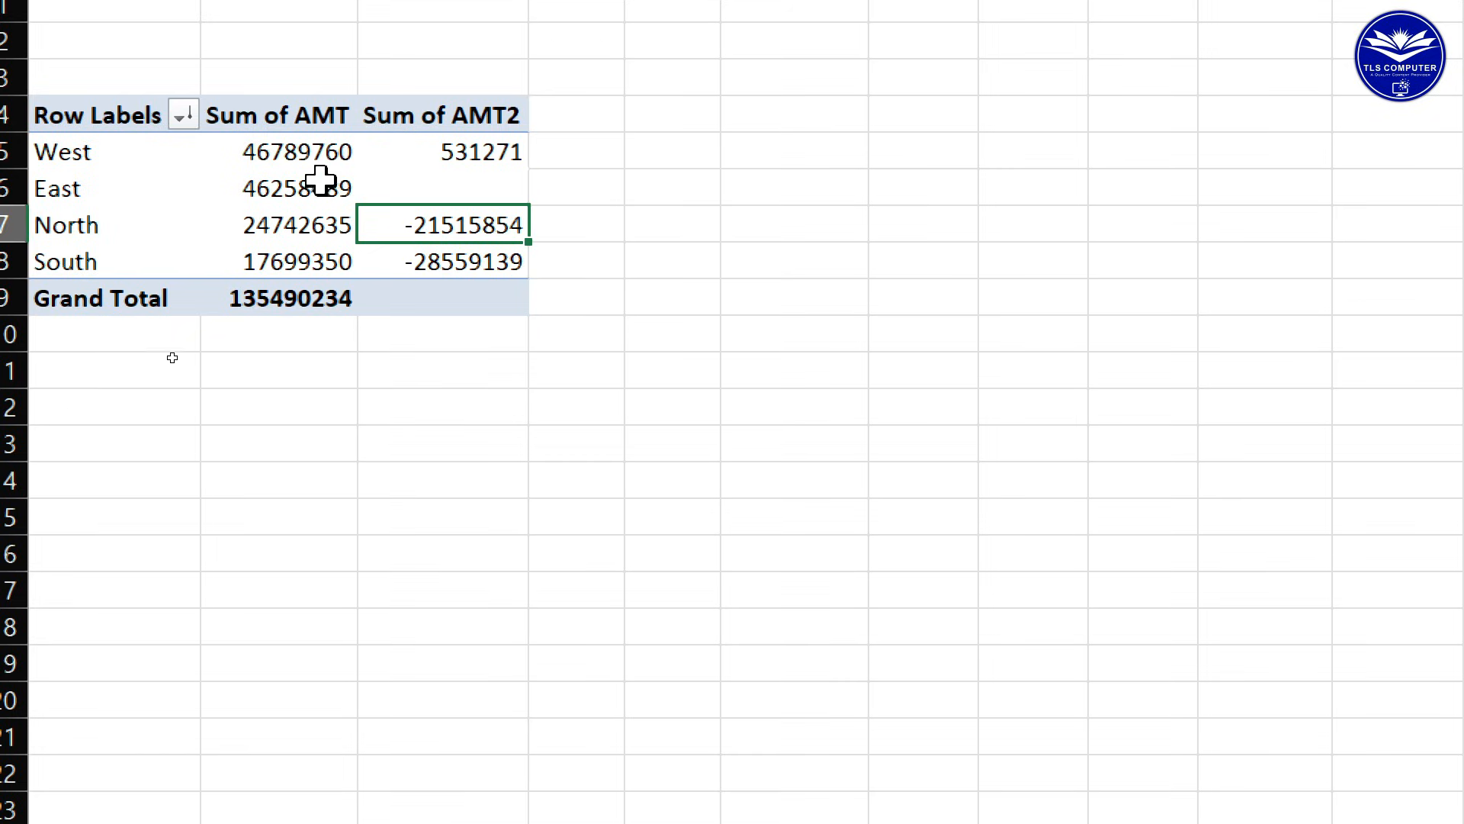
- Compare the West, North and South differences in Sum of AMT2 with the East base amount
{"action": "left_click", "coordinate": [422, 183]}
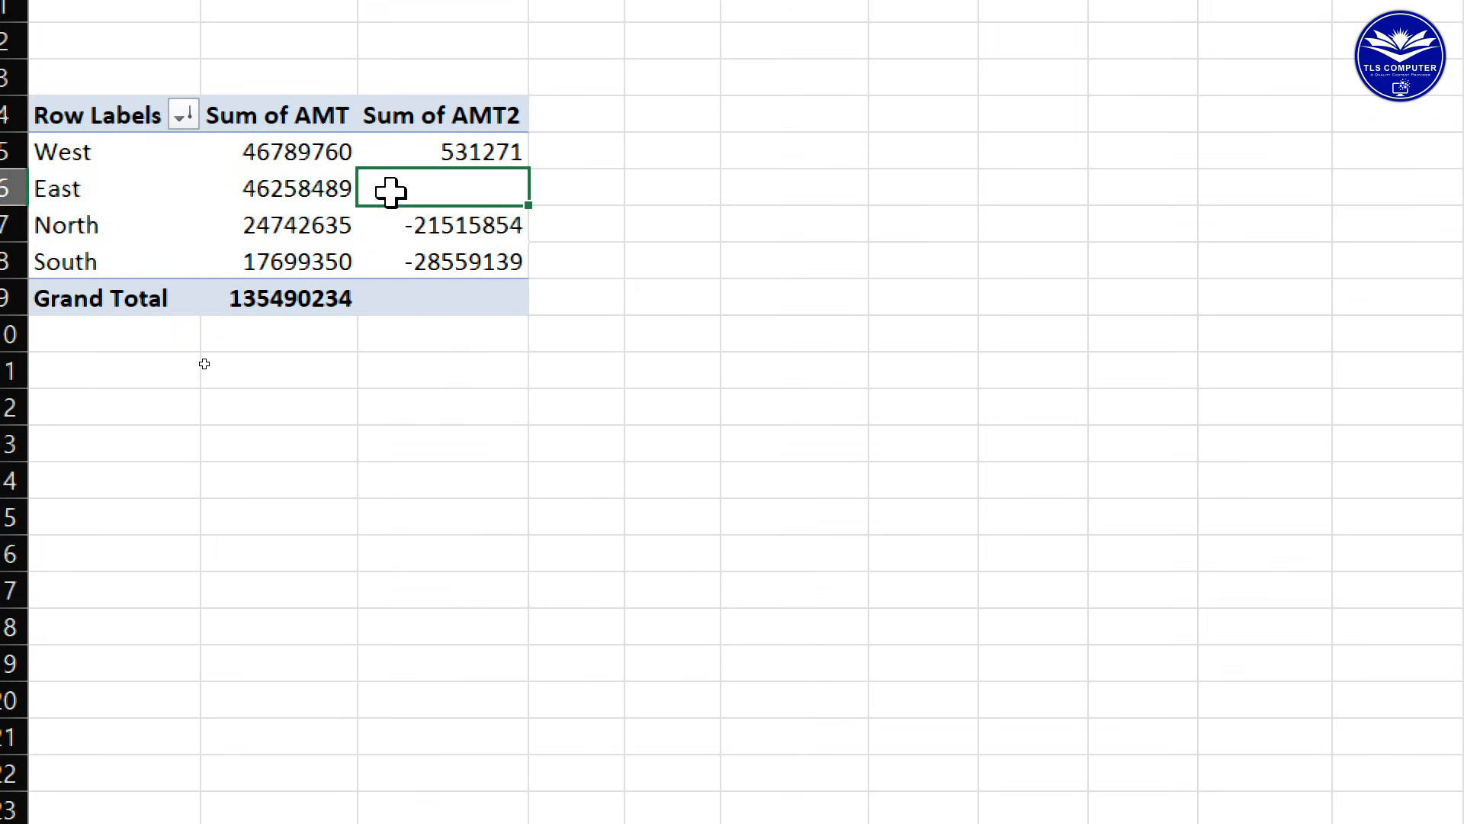
{"action": "left_click", "coordinate": [442, 145]}
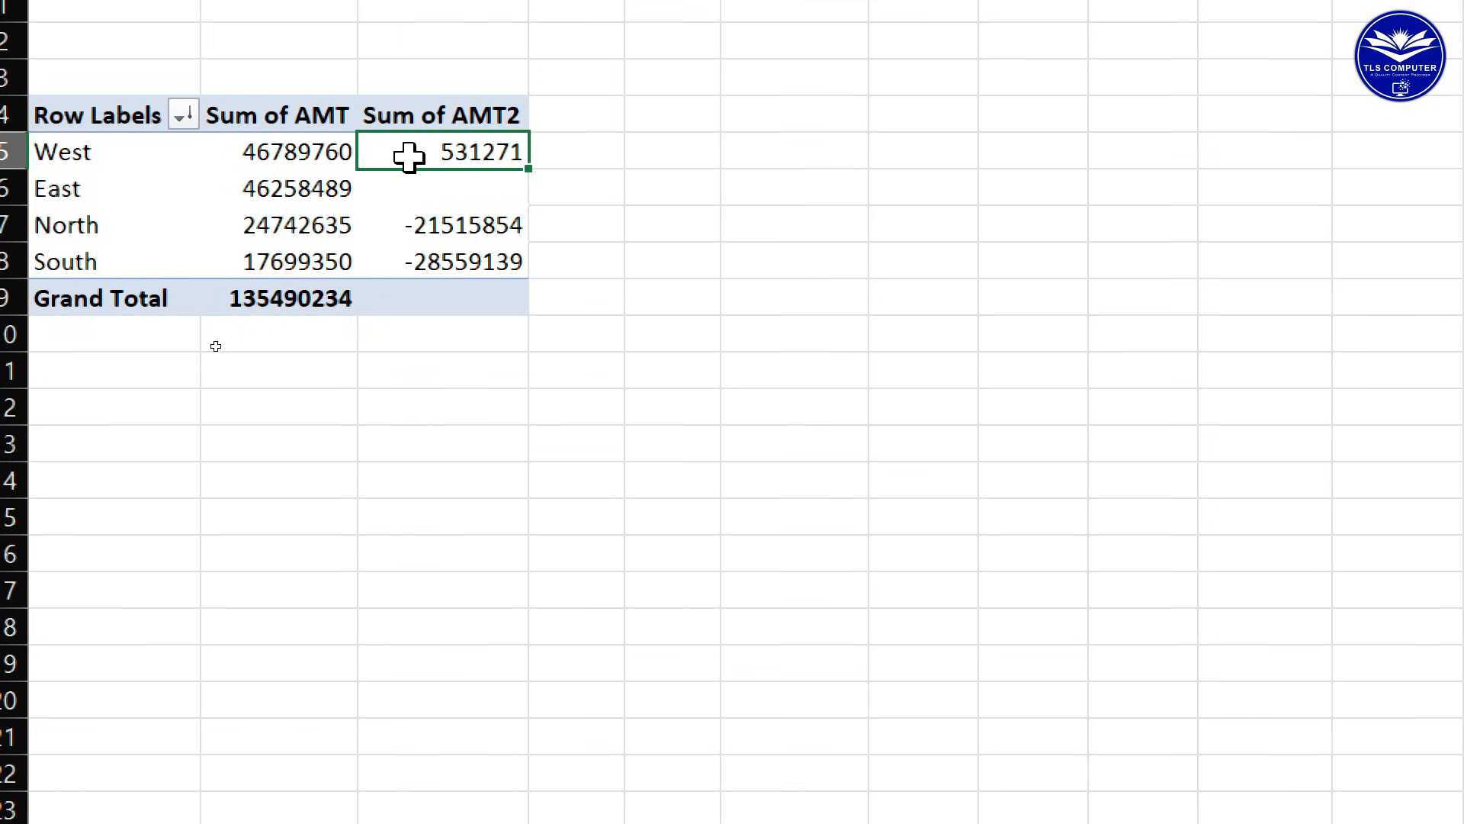
{"action": "left_click", "coordinate": [417, 225]}
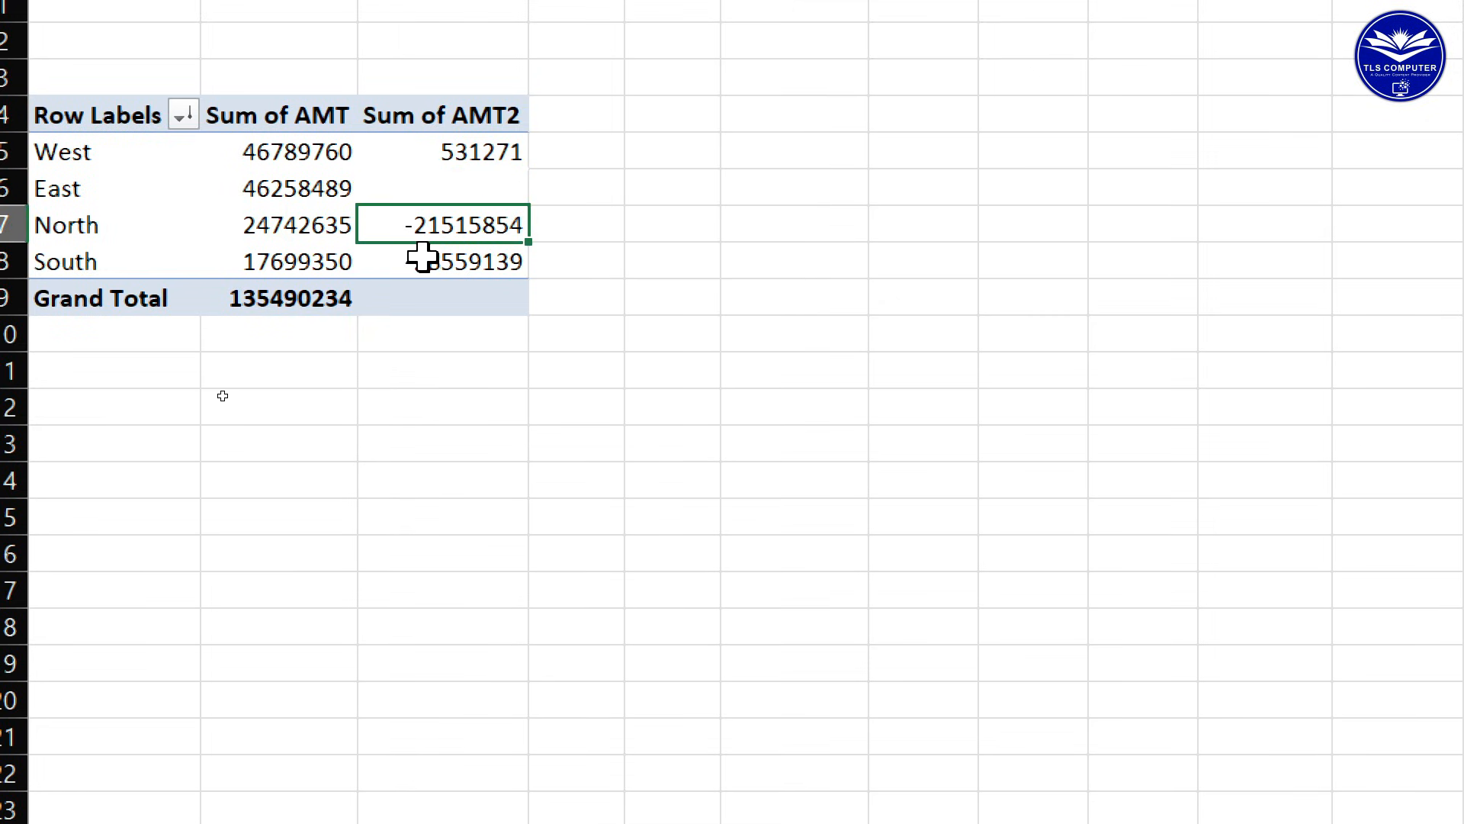
{"action": "left_click", "coordinate": [425, 258]}
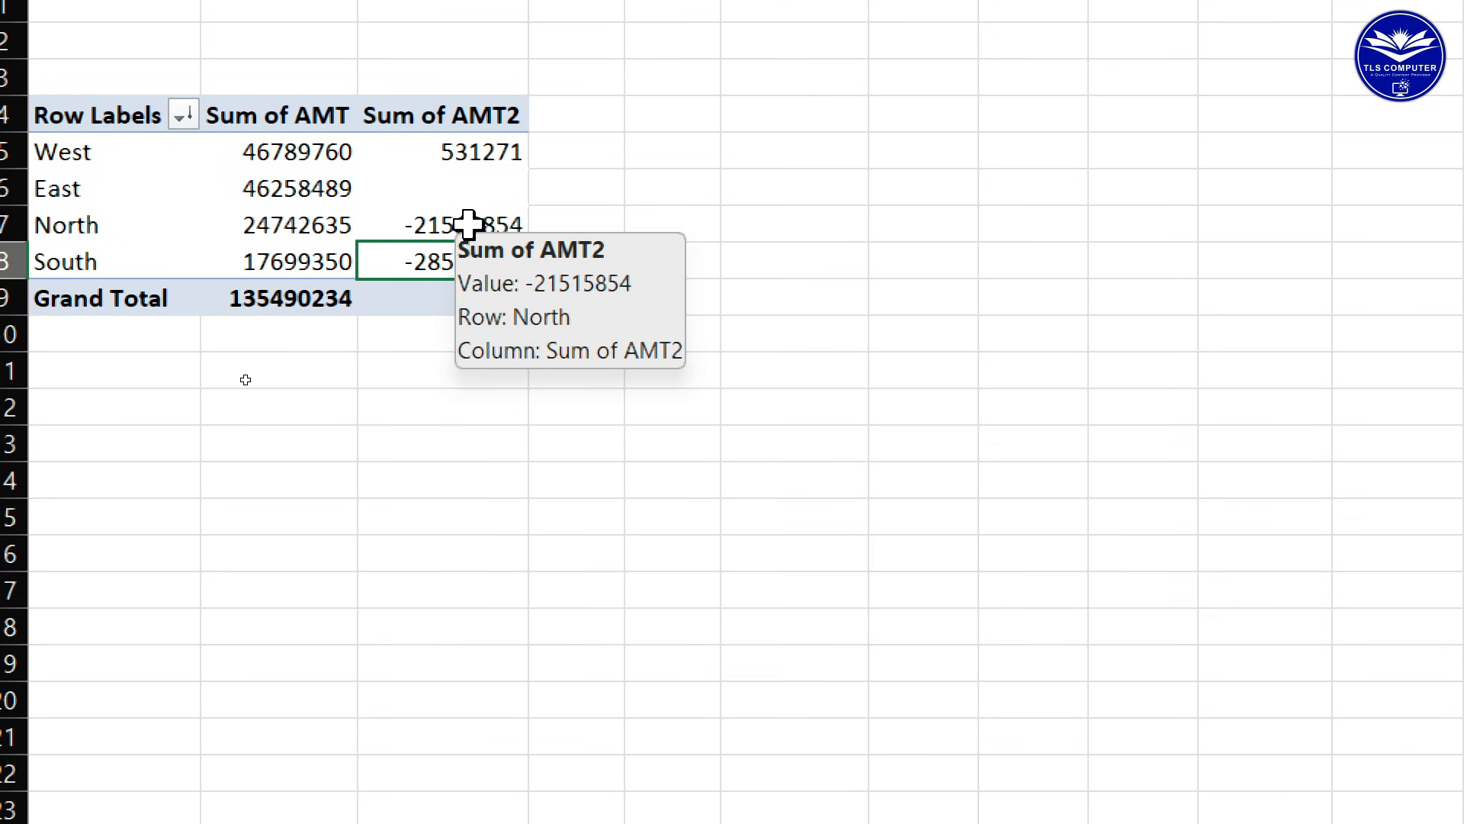
- Show the Sum of AMT2 values as % Difference From with REGION as the base field and West as the base item
{"action": "right_click", "coordinate": [472, 224]}
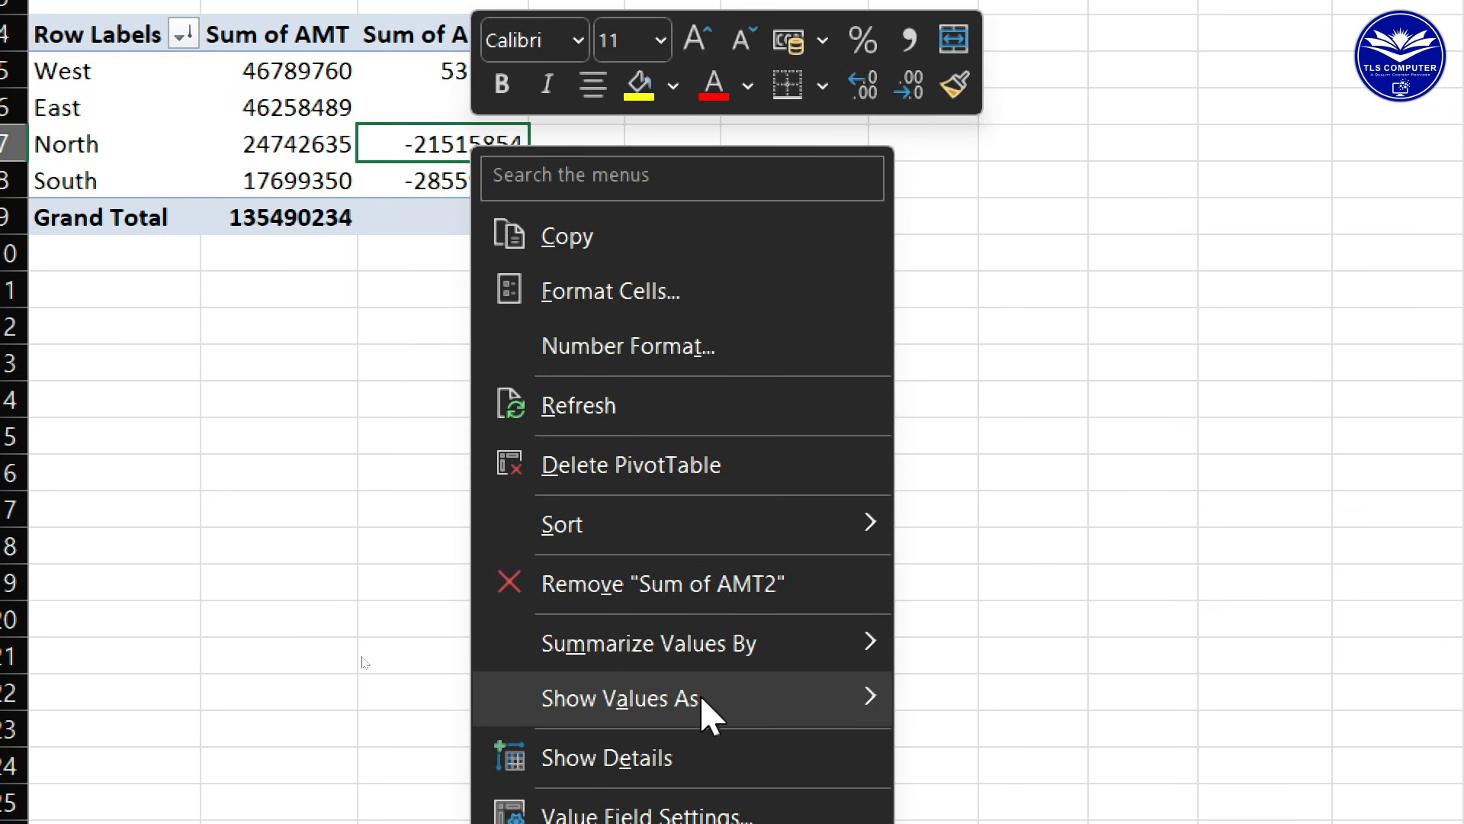
{"action": "mouse_move", "coordinate": [808, 700]}
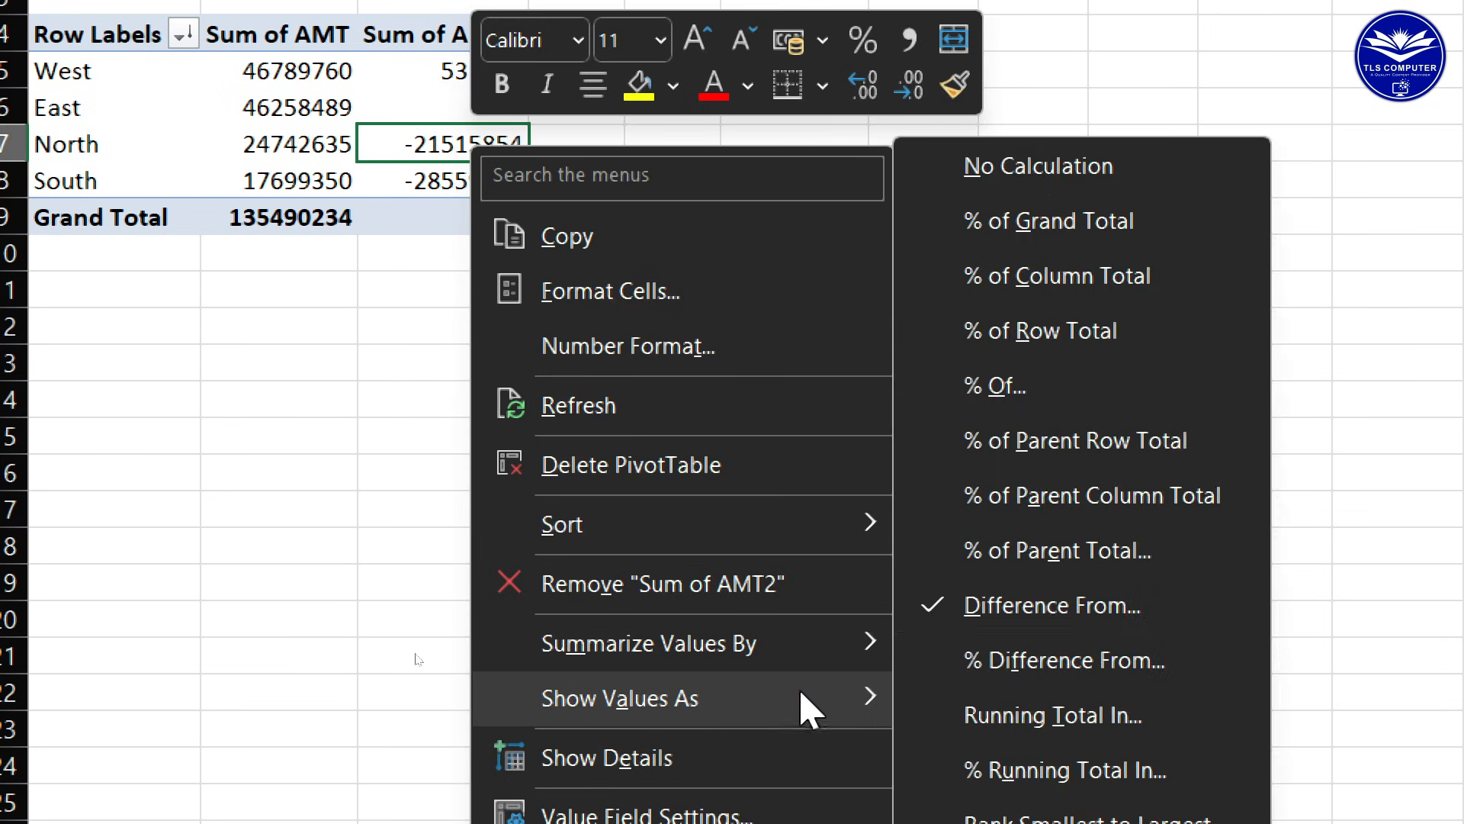
{"action": "left_click", "coordinate": [1092, 660]}
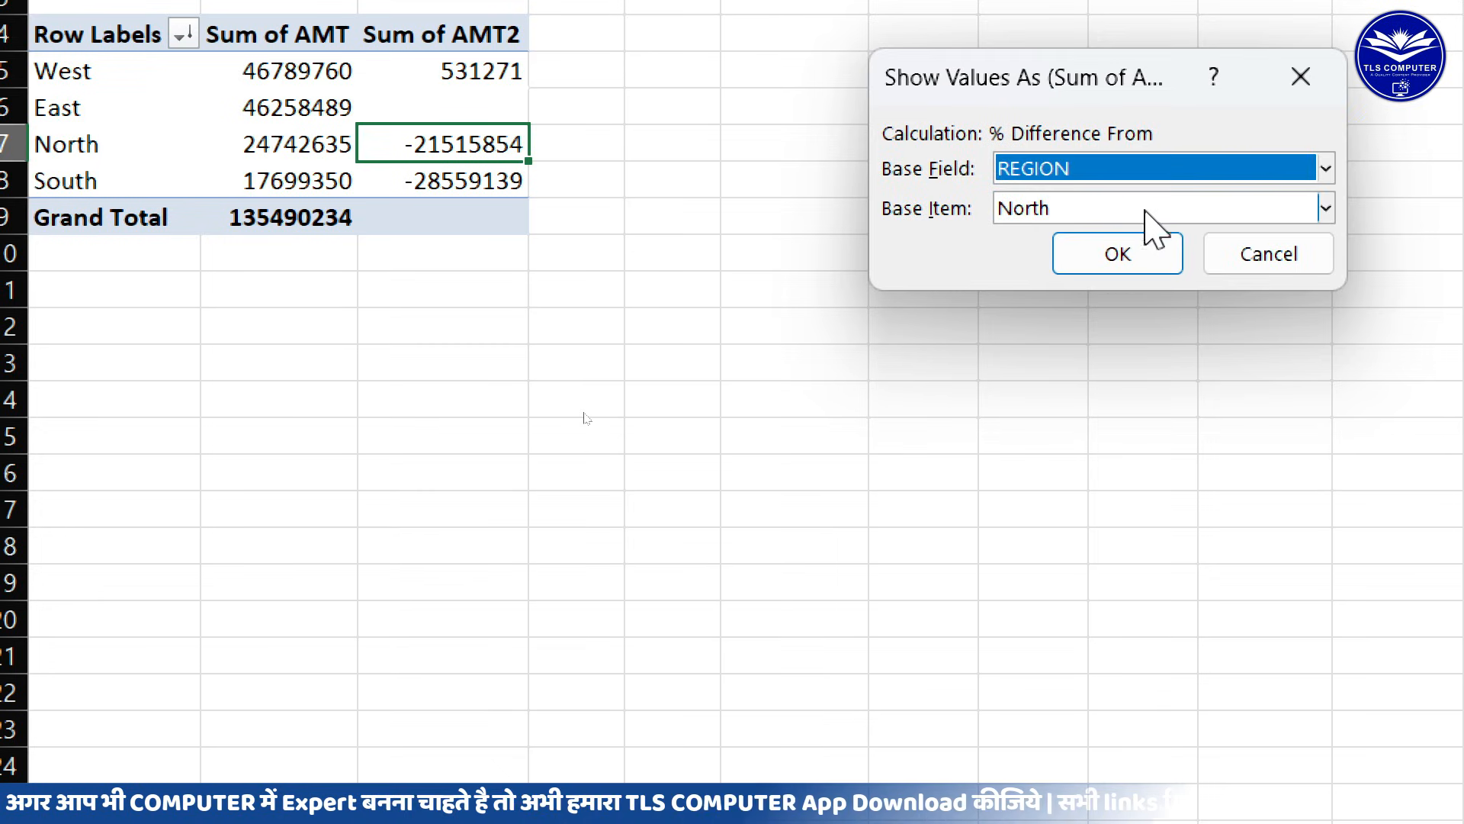
{"action": "left_click", "coordinate": [1305, 216]}
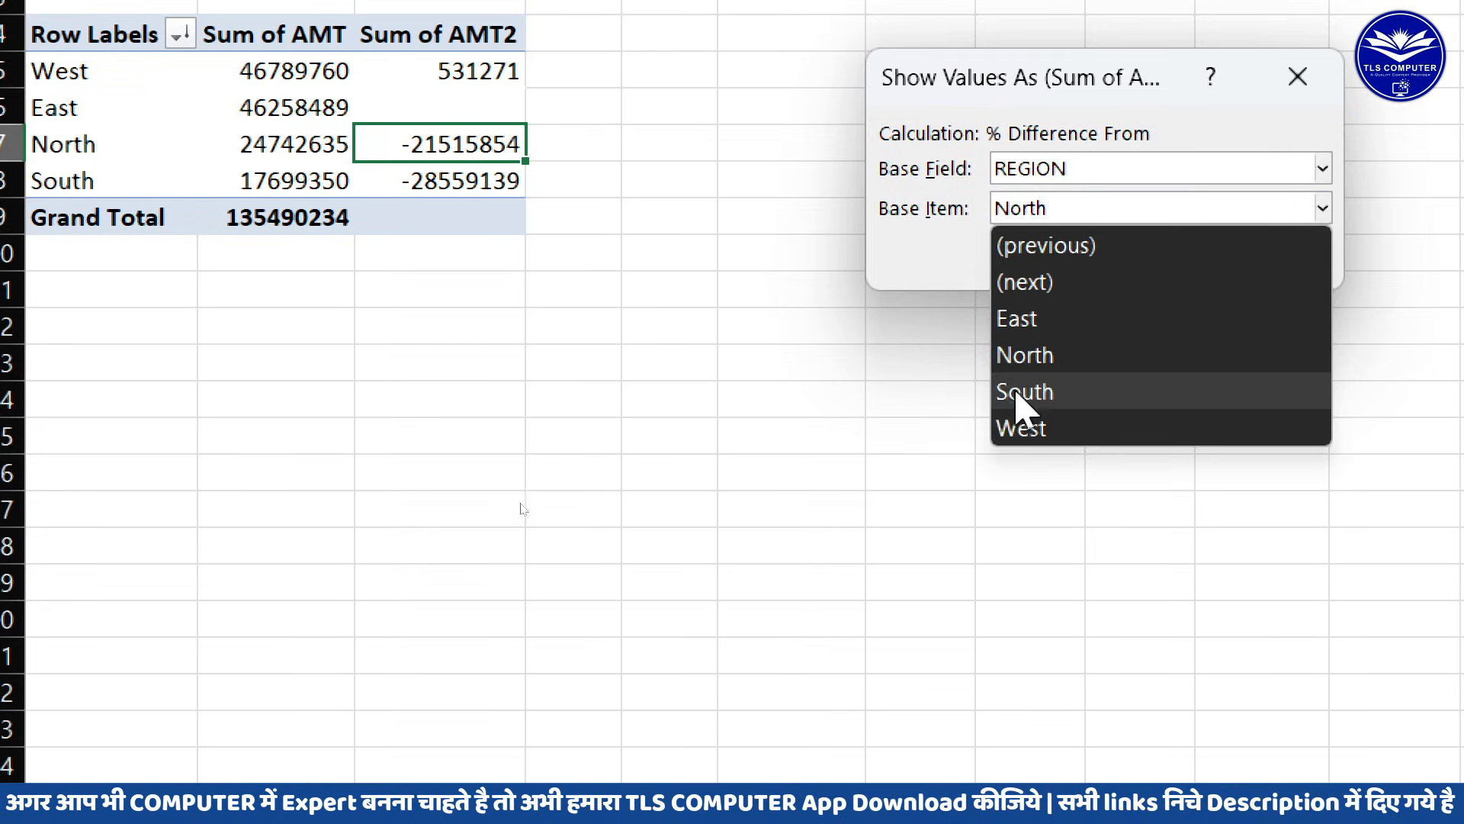
{"action": "left_click", "coordinate": [1050, 429]}
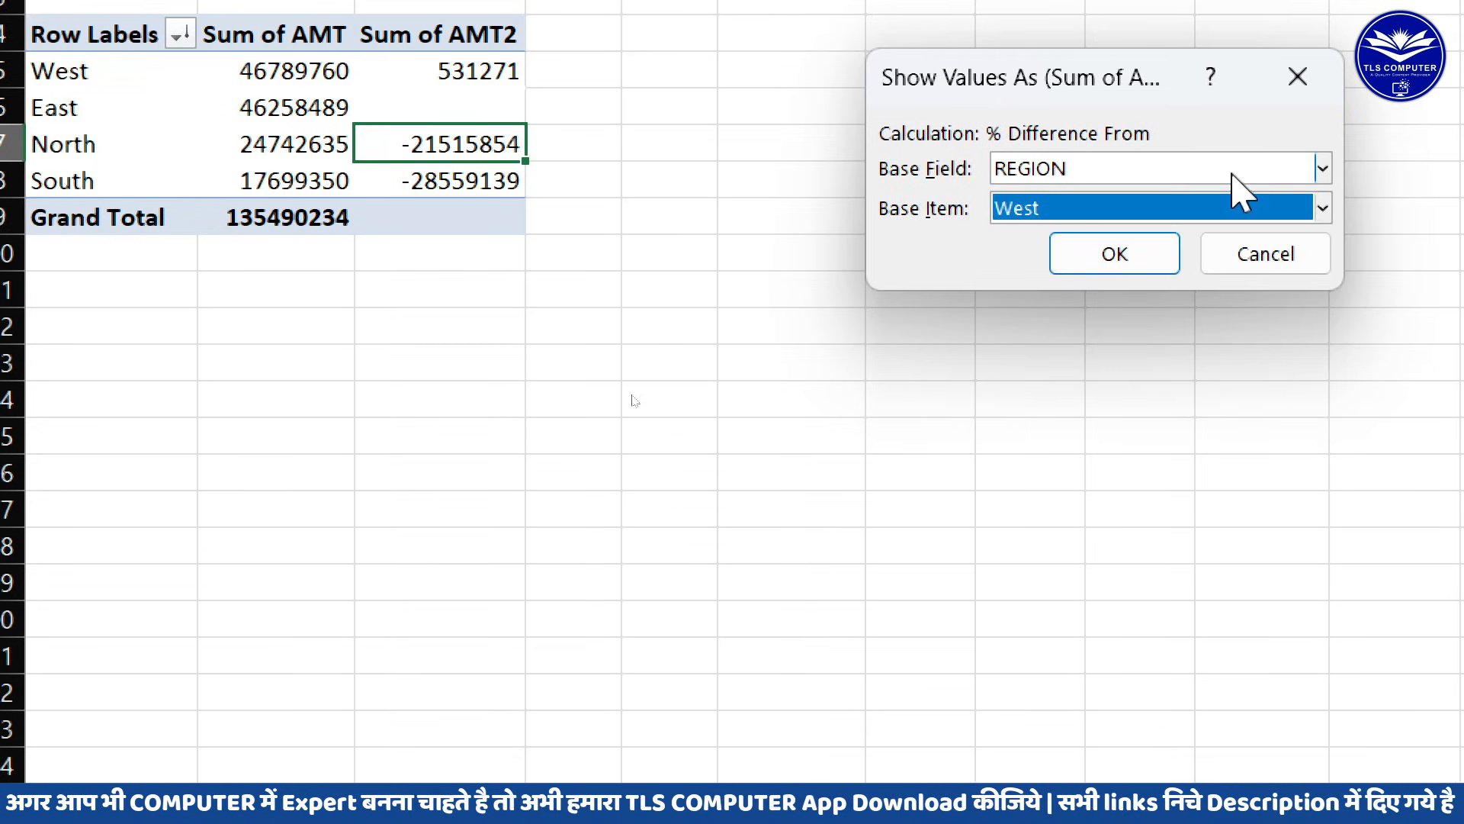
{"action": "left_click", "coordinate": [1322, 168]}
{"action": "left_click", "coordinate": [1060, 215]}
{"action": "left_click", "coordinate": [1096, 254]}
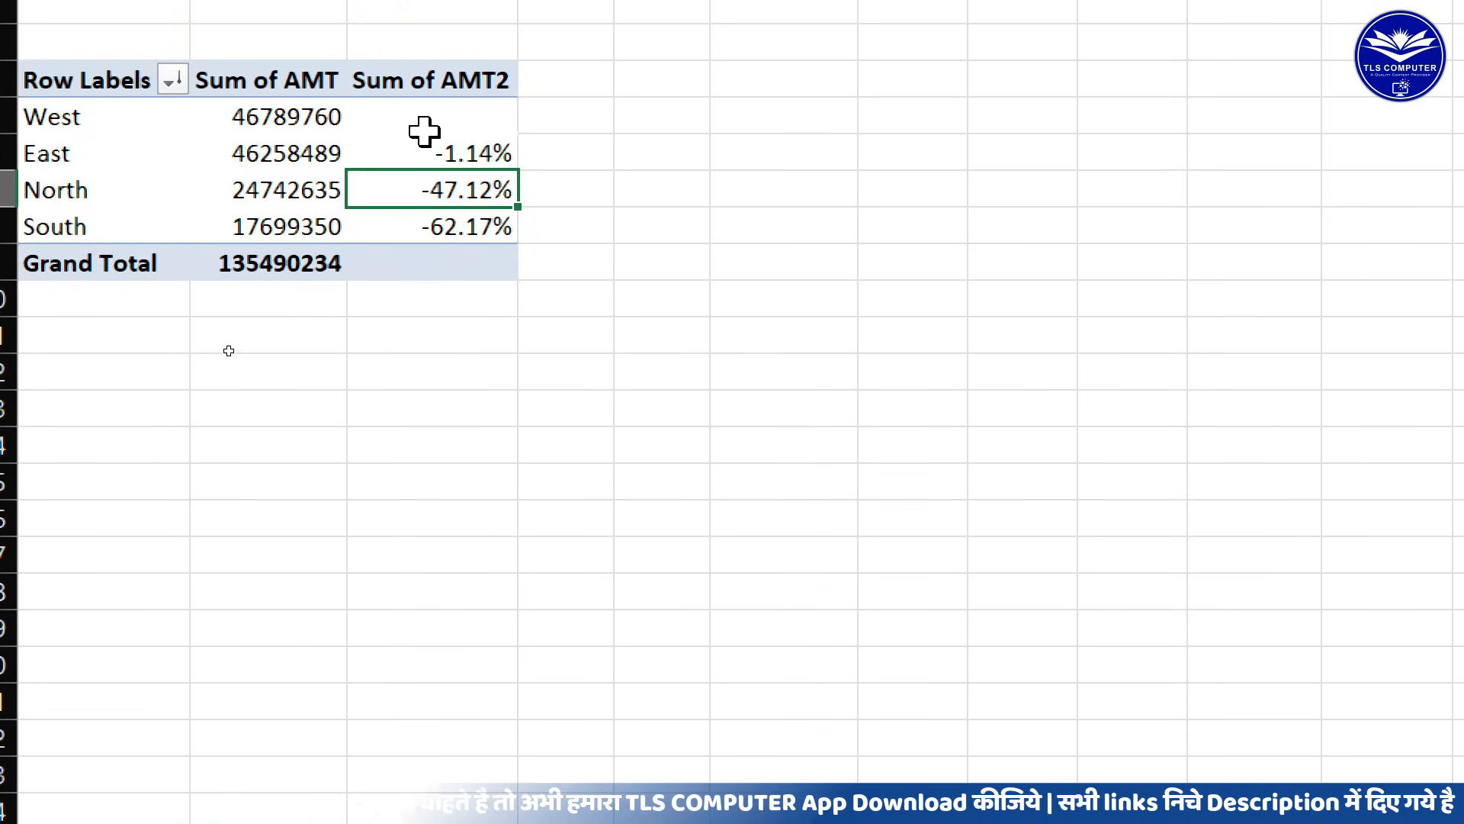
{"action": "right_click", "coordinate": [486, 195]}
{"action": "mouse_move", "coordinate": [705, 785]}
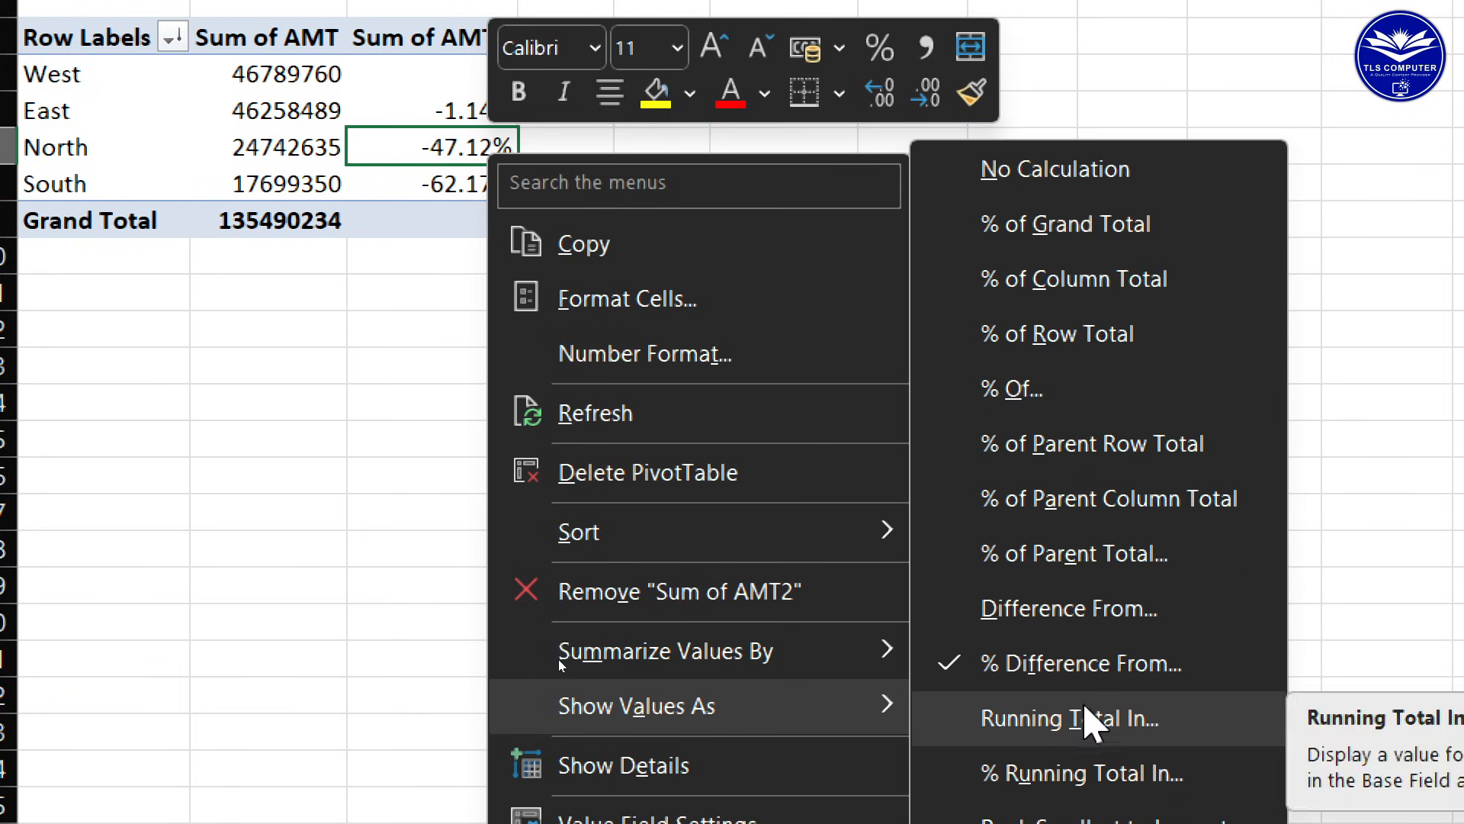
{"action": "left_click", "coordinate": [1388, 523]}
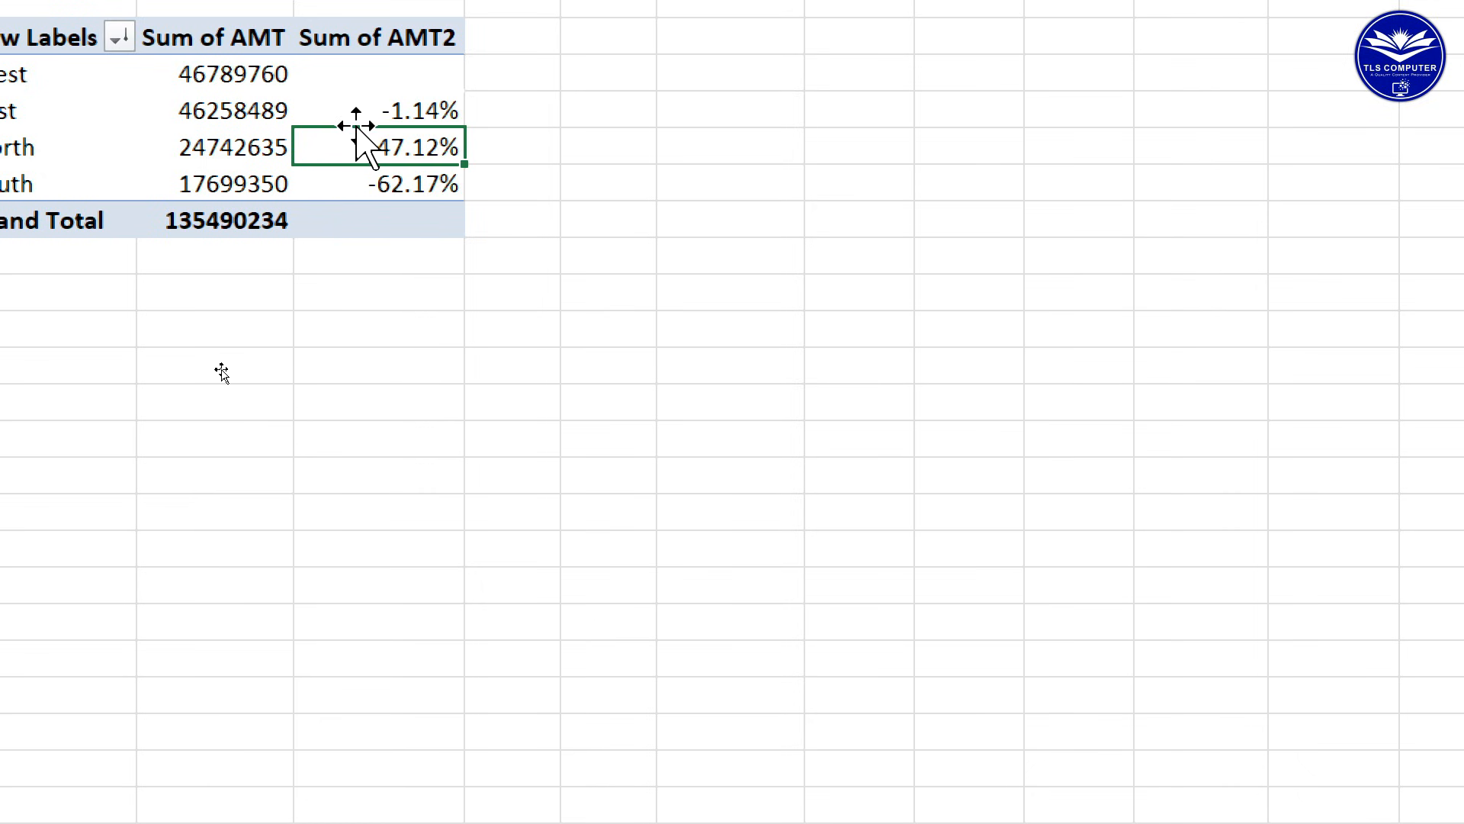
- Reset the Sum of AMT2 values to No Calculation
{"action": "right_click", "coordinate": [402, 150]}
{"action": "mouse_move", "coordinate": [596, 728]}
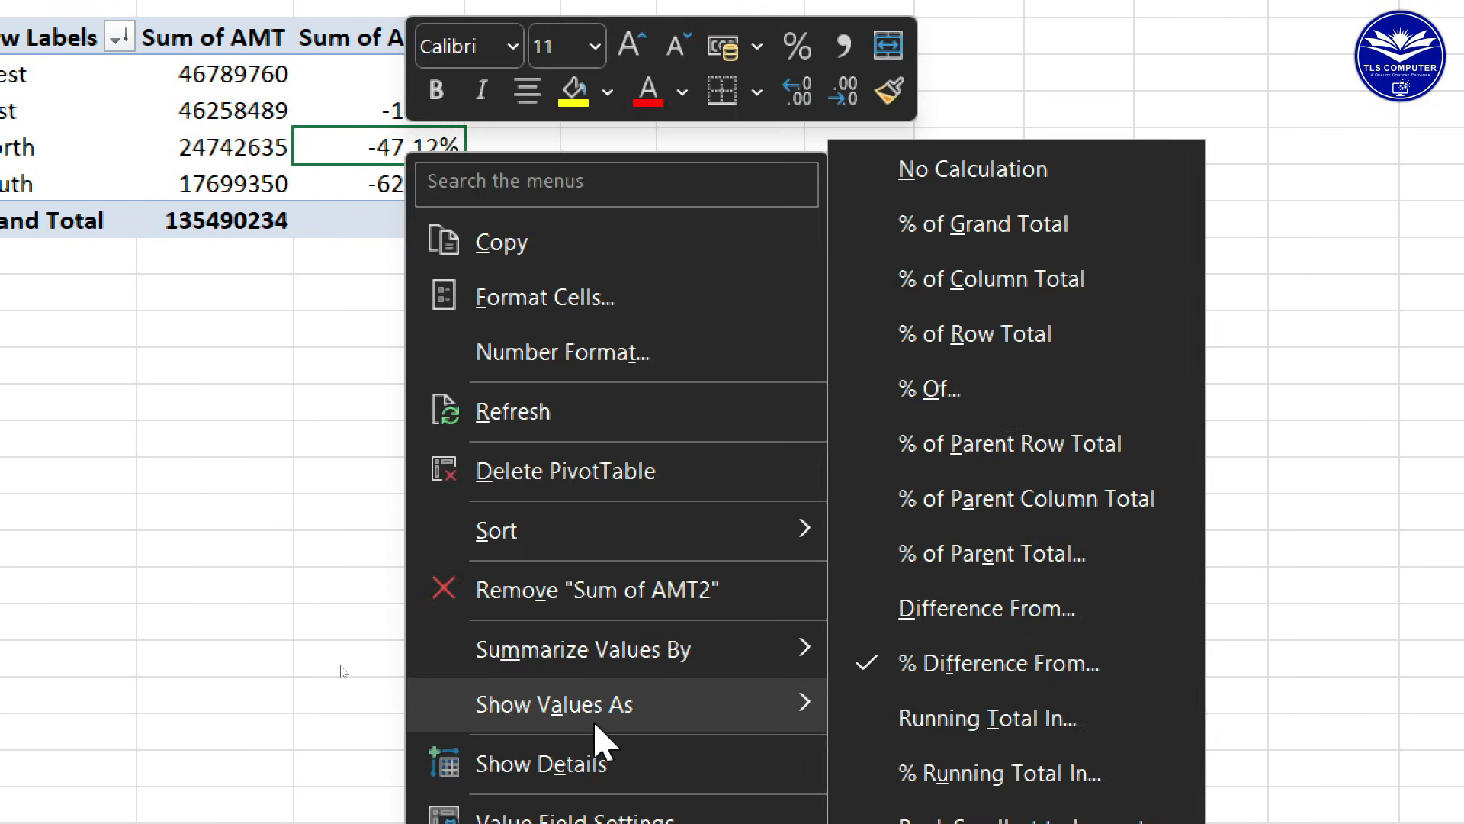
{"action": "left_click", "coordinate": [1102, 169]}
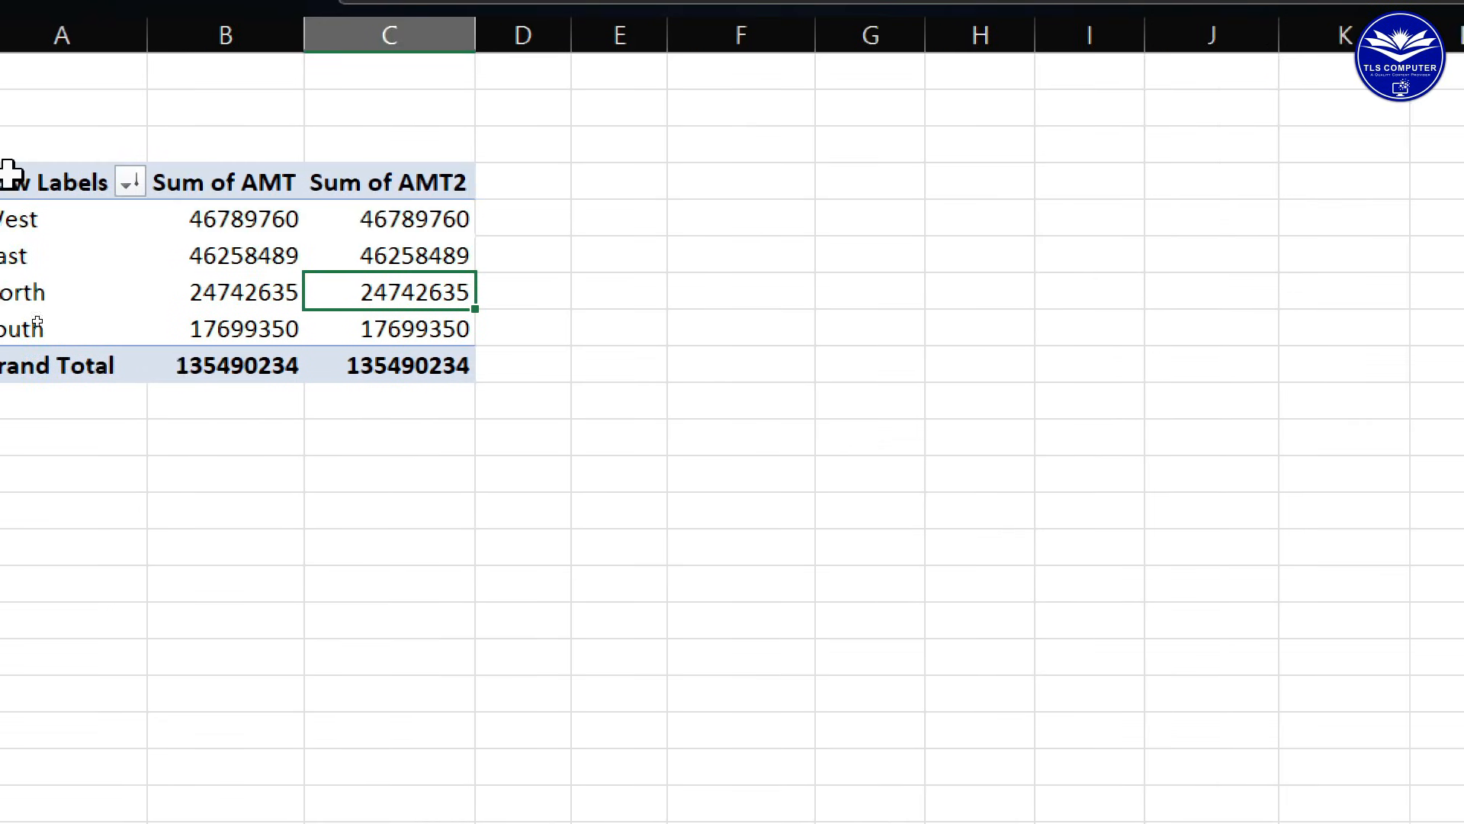
- Show the Sum of AMT2 values as Running Total In with REGION as the base field
{"action": "left_click", "coordinate": [251, 345]}
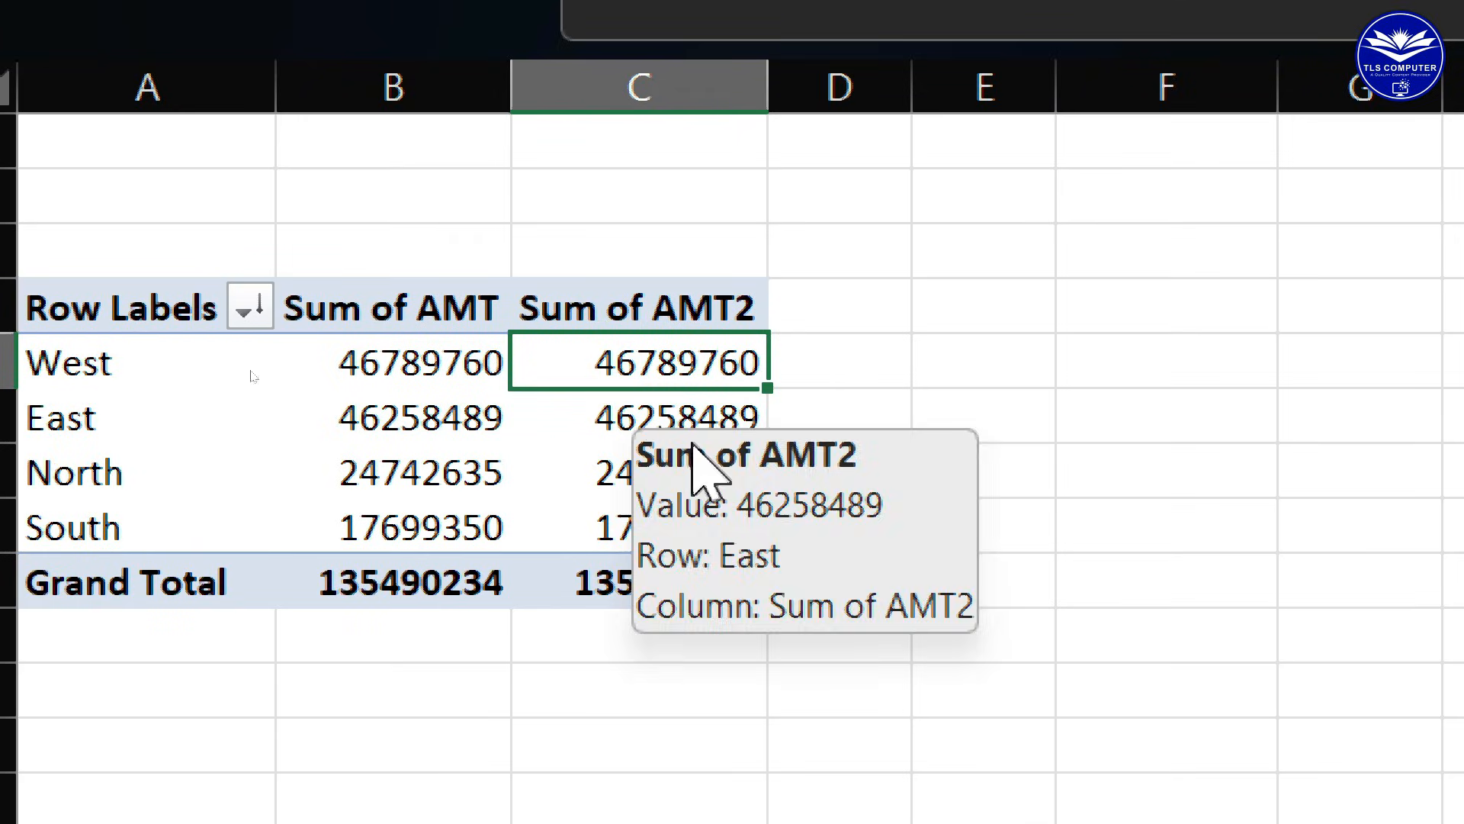
{"action": "left_click", "coordinate": [627, 417]}
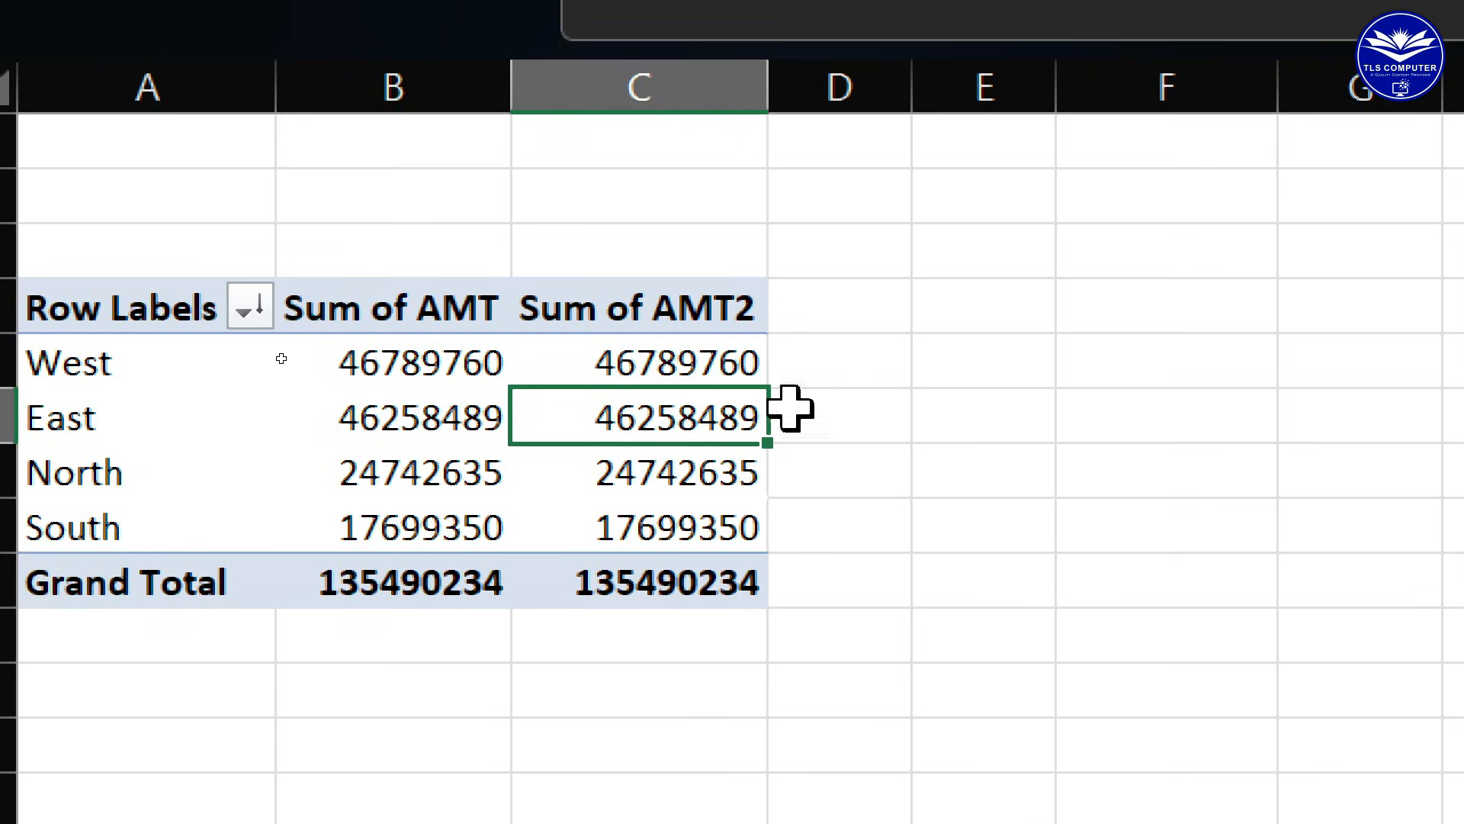
{"action": "right_click", "coordinate": [624, 417]}
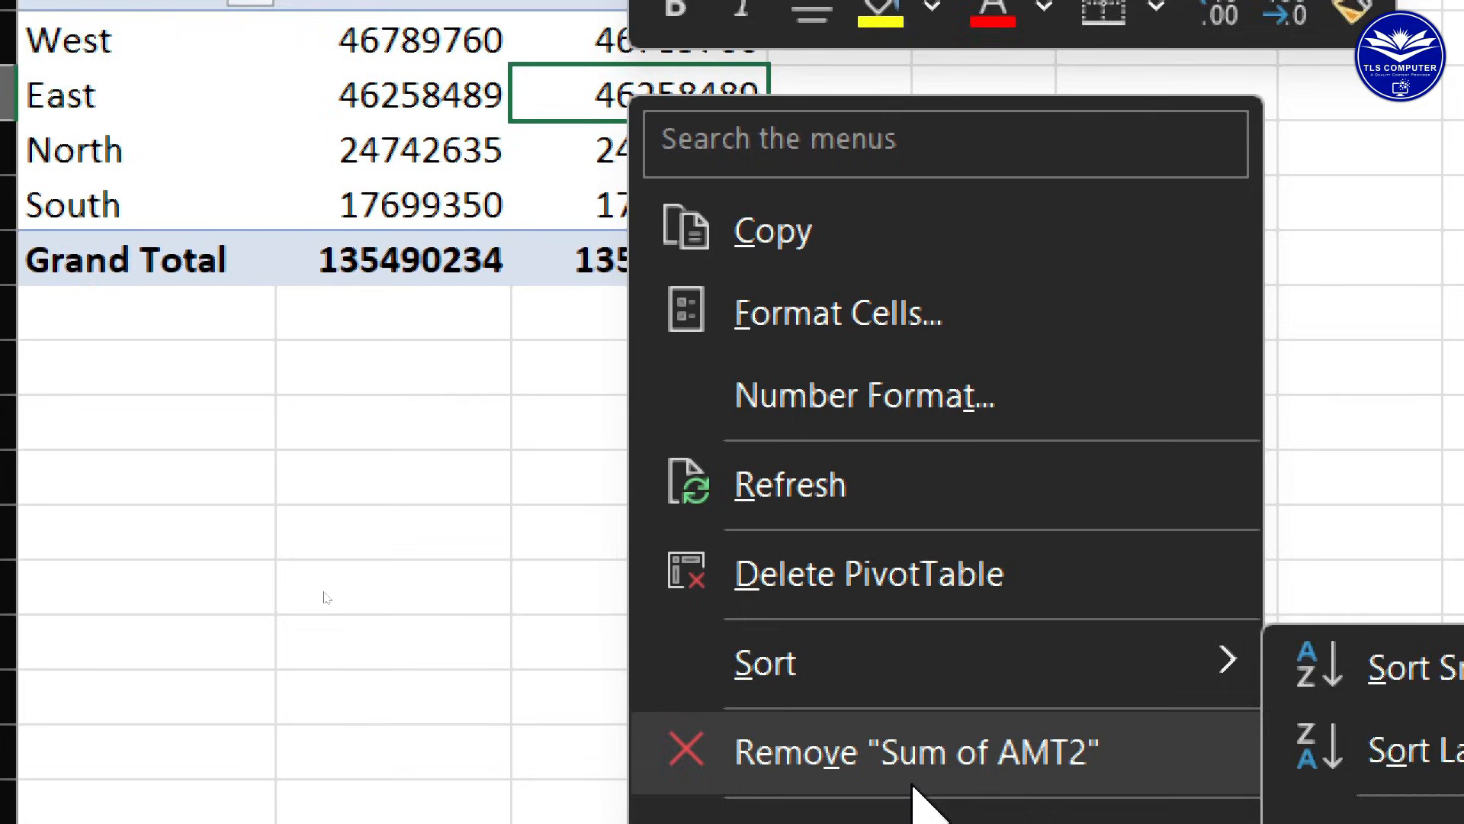
{"action": "mouse_move", "coordinate": [951, 762]}
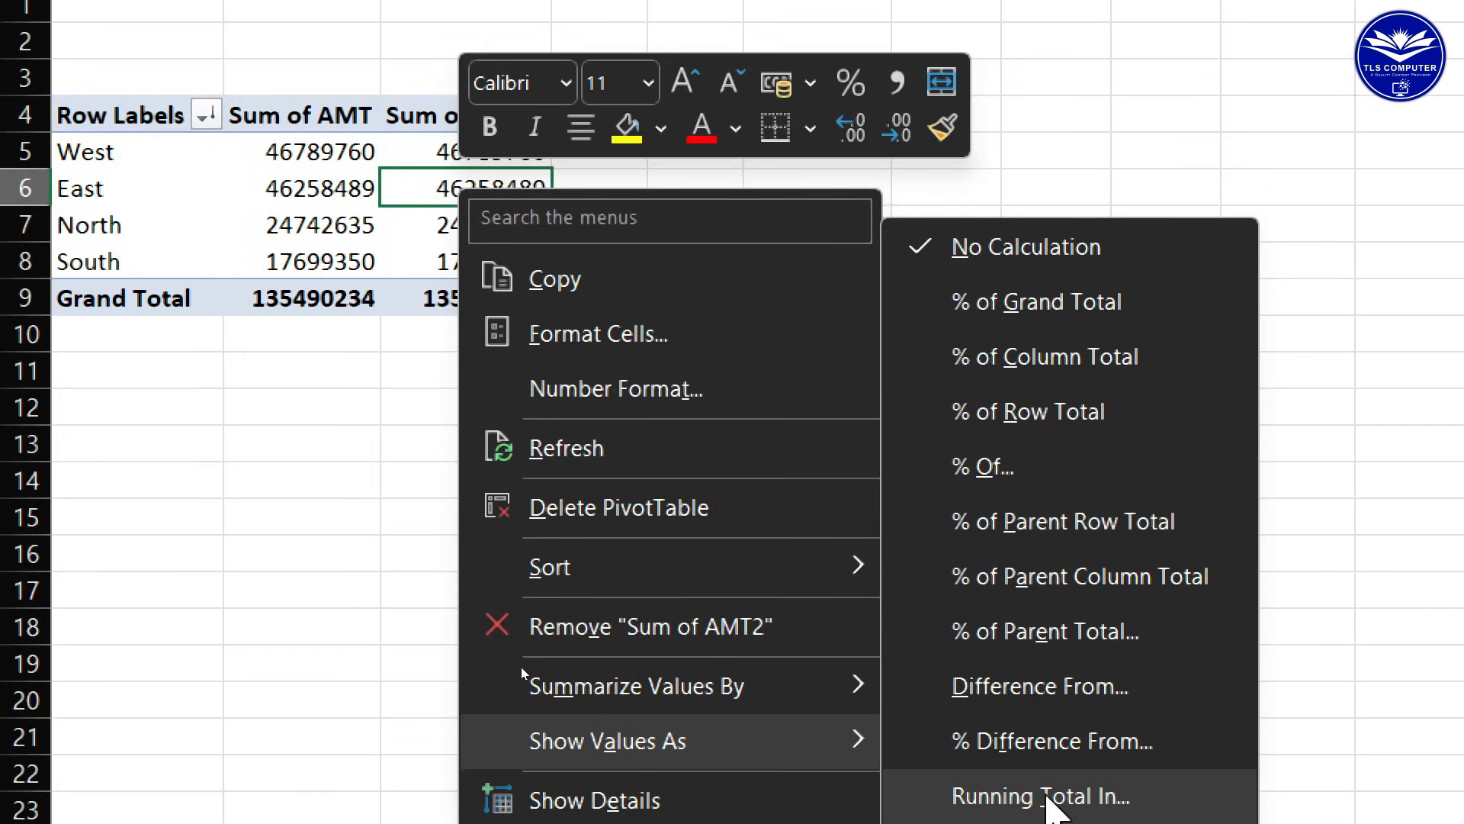
{"action": "left_click", "coordinate": [1046, 794]}
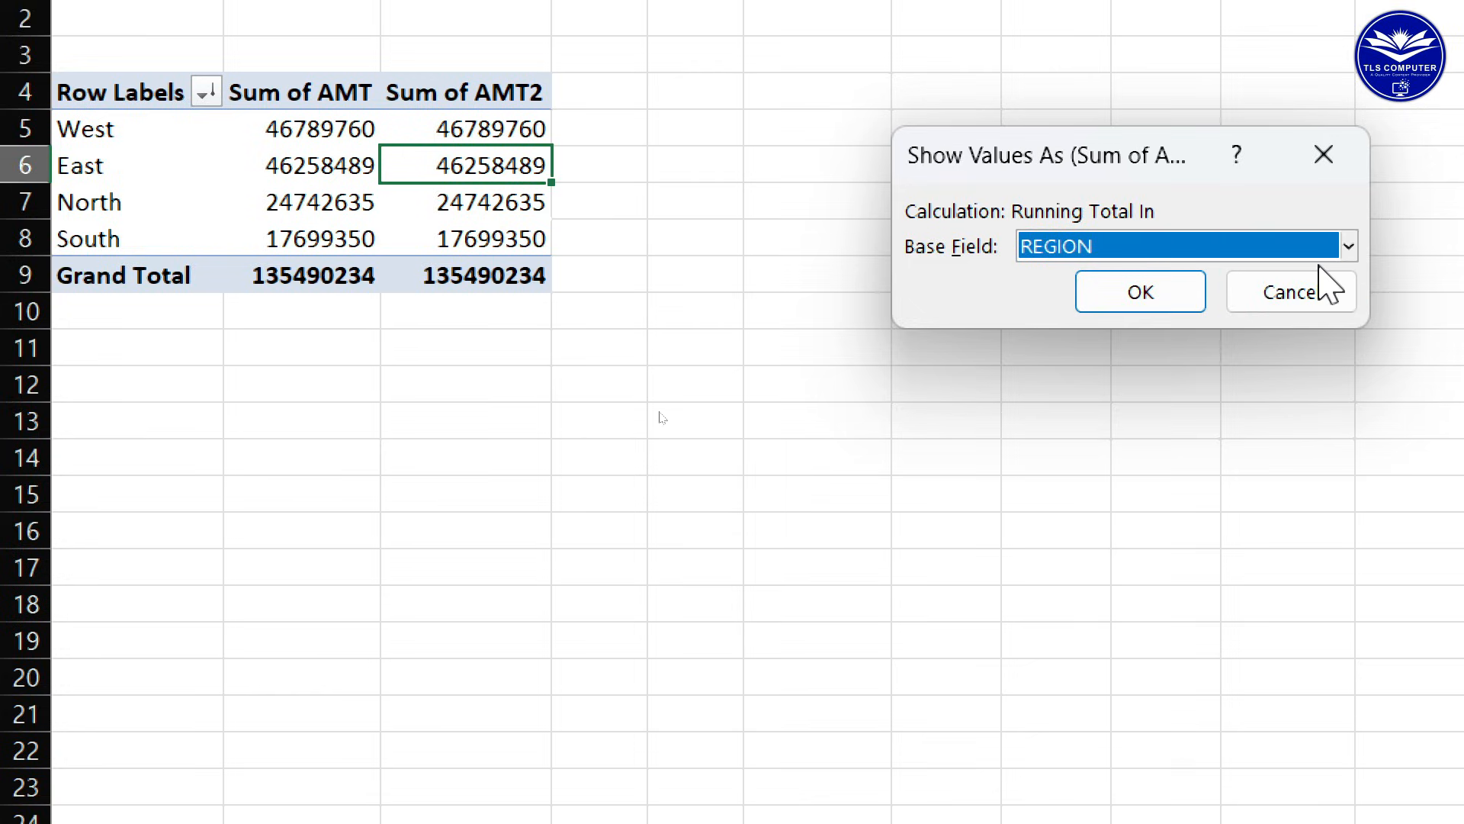
{"action": "left_click", "coordinate": [1349, 245]}
{"action": "left_click", "coordinate": [1277, 282]}
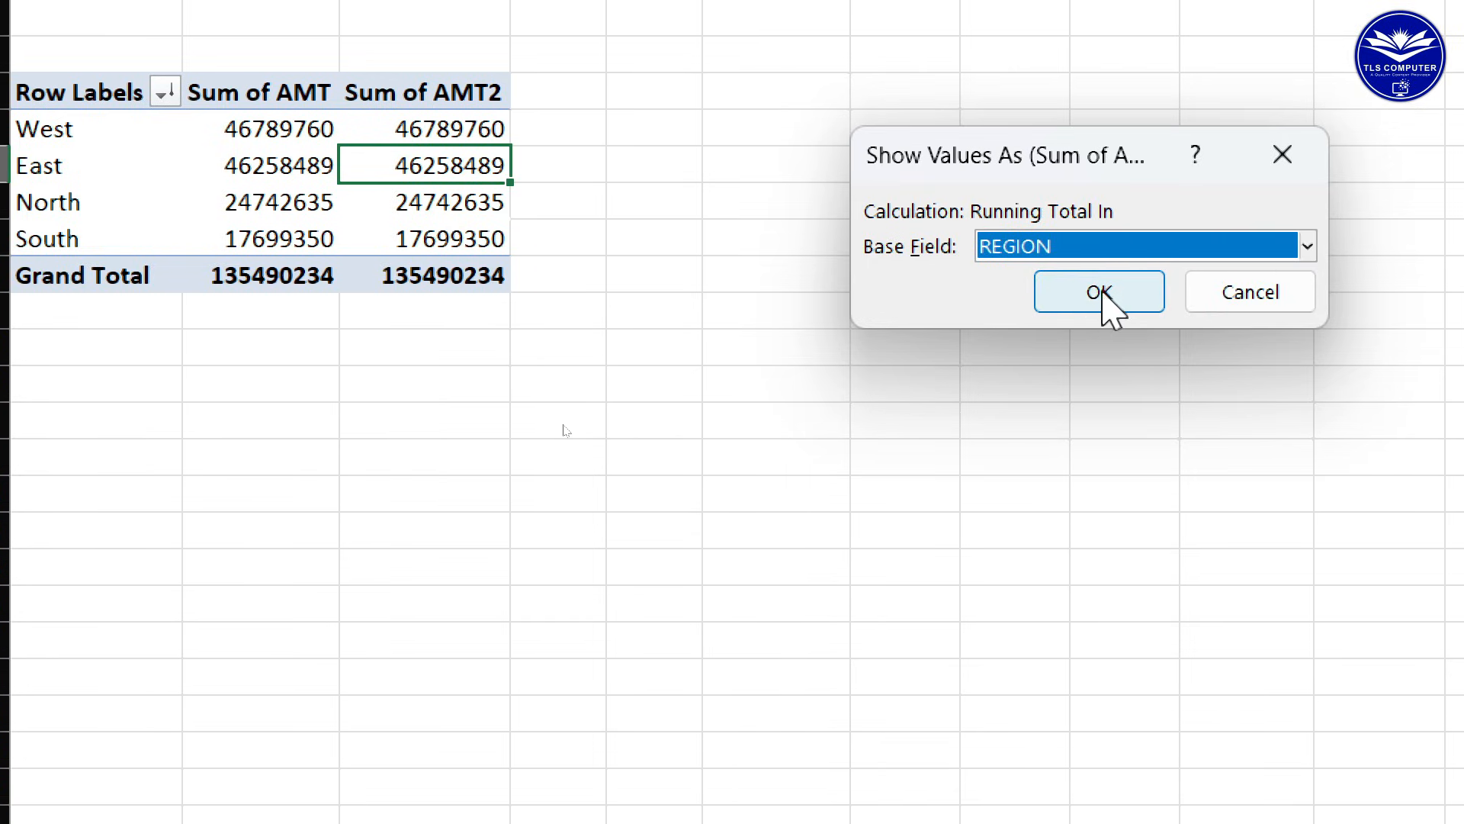
{"action": "left_click", "coordinate": [1087, 294]}
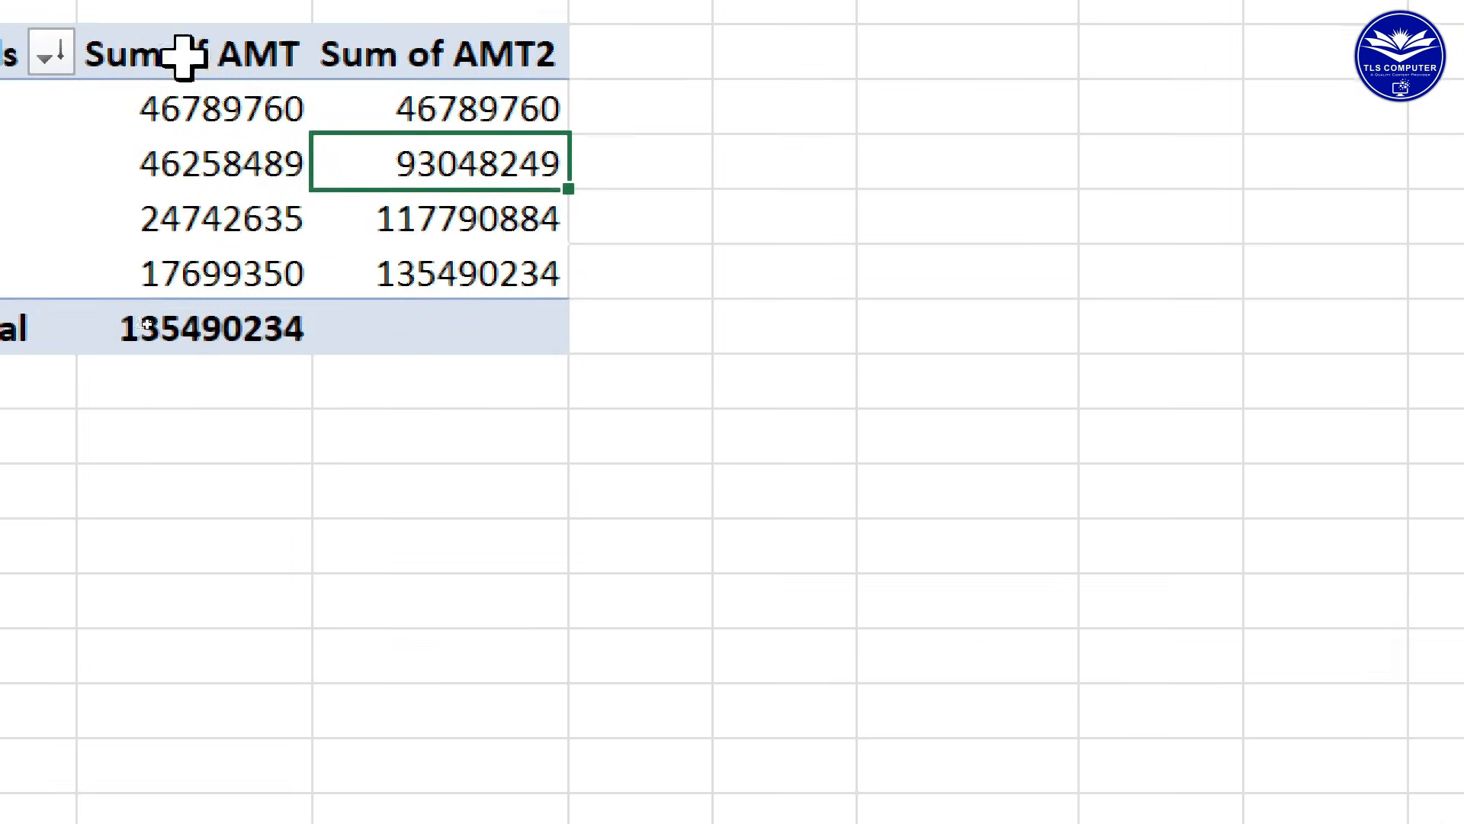
- Examine how the Sum of AMT2 running total builds up region by region from West to South
{"action": "left_click", "coordinate": [216, 360]}
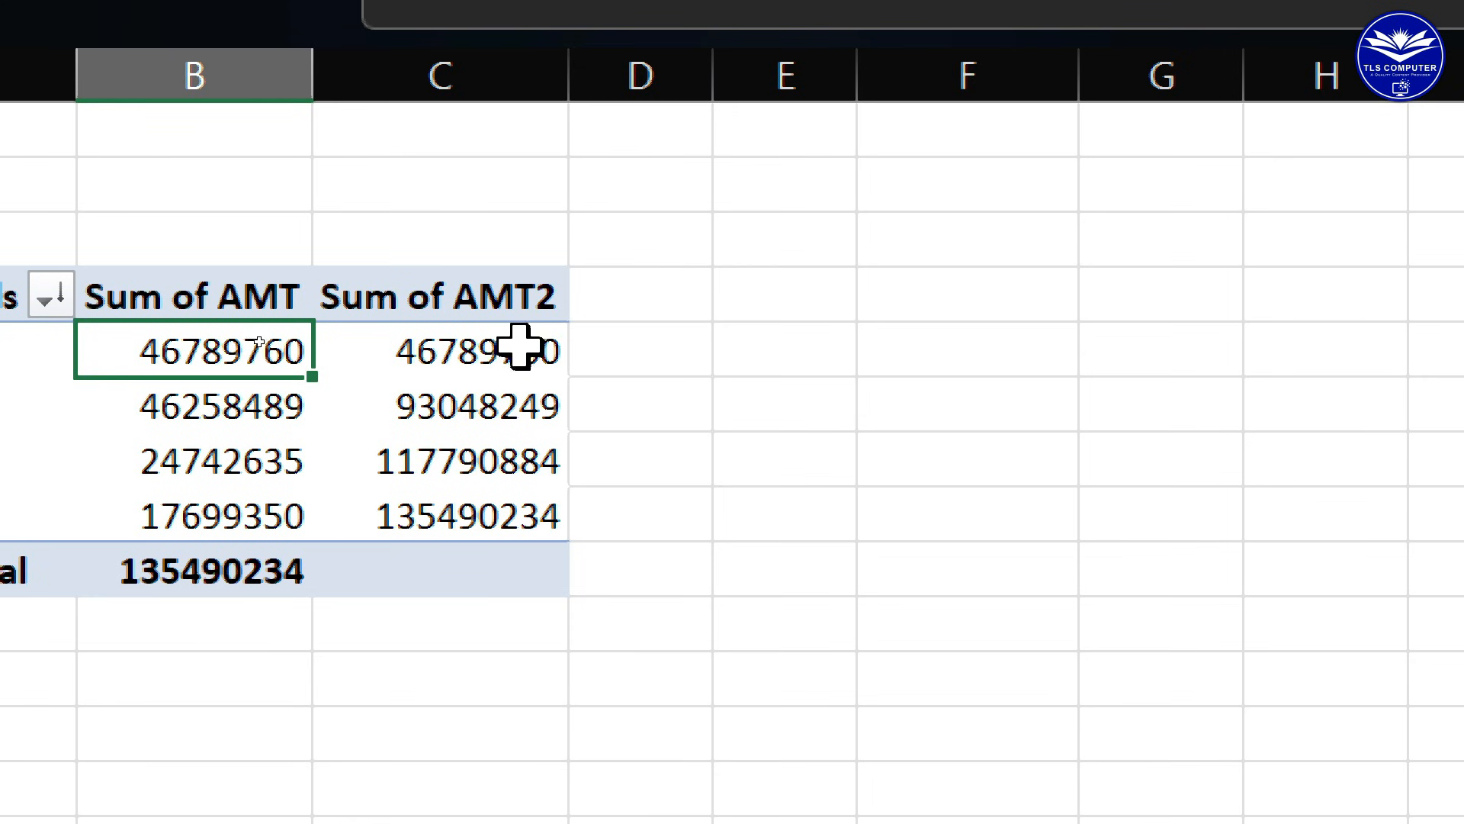
{"action": "left_click", "coordinate": [520, 347]}
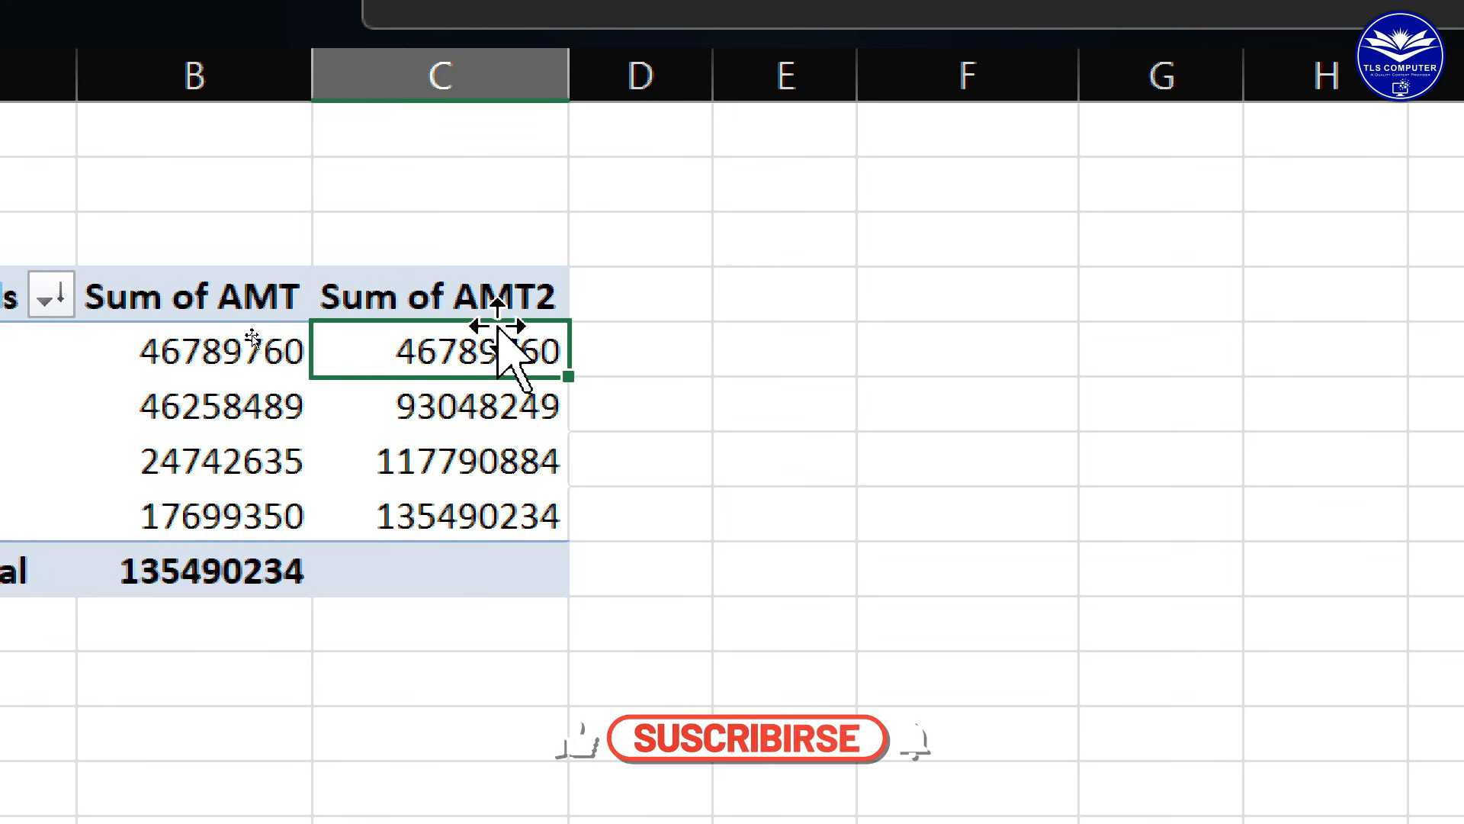
{"action": "left_click", "coordinate": [484, 404]}
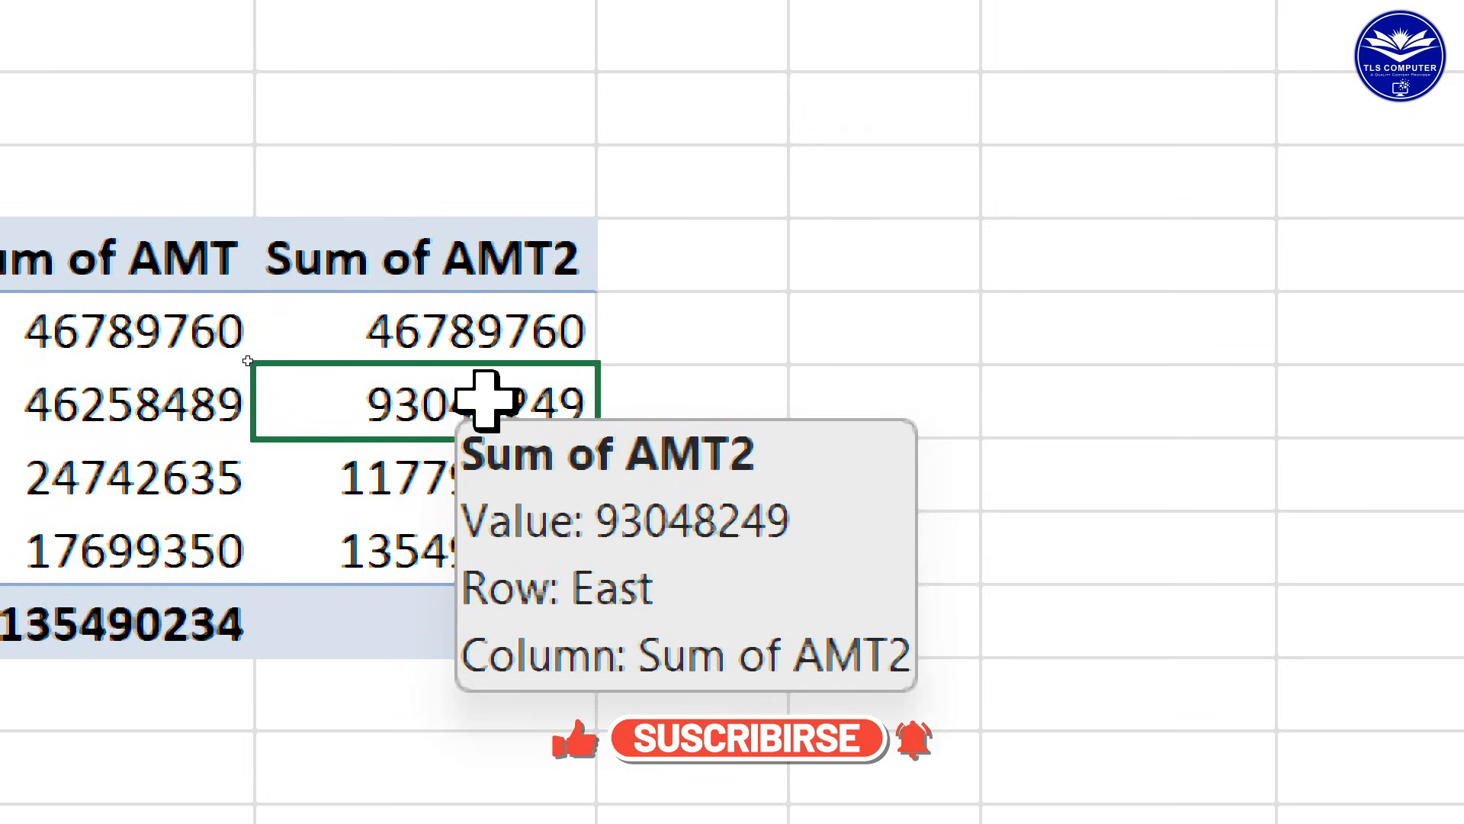
{"action": "left_click", "coordinate": [435, 324]}
{"action": "left_click", "coordinate": [367, 407]}
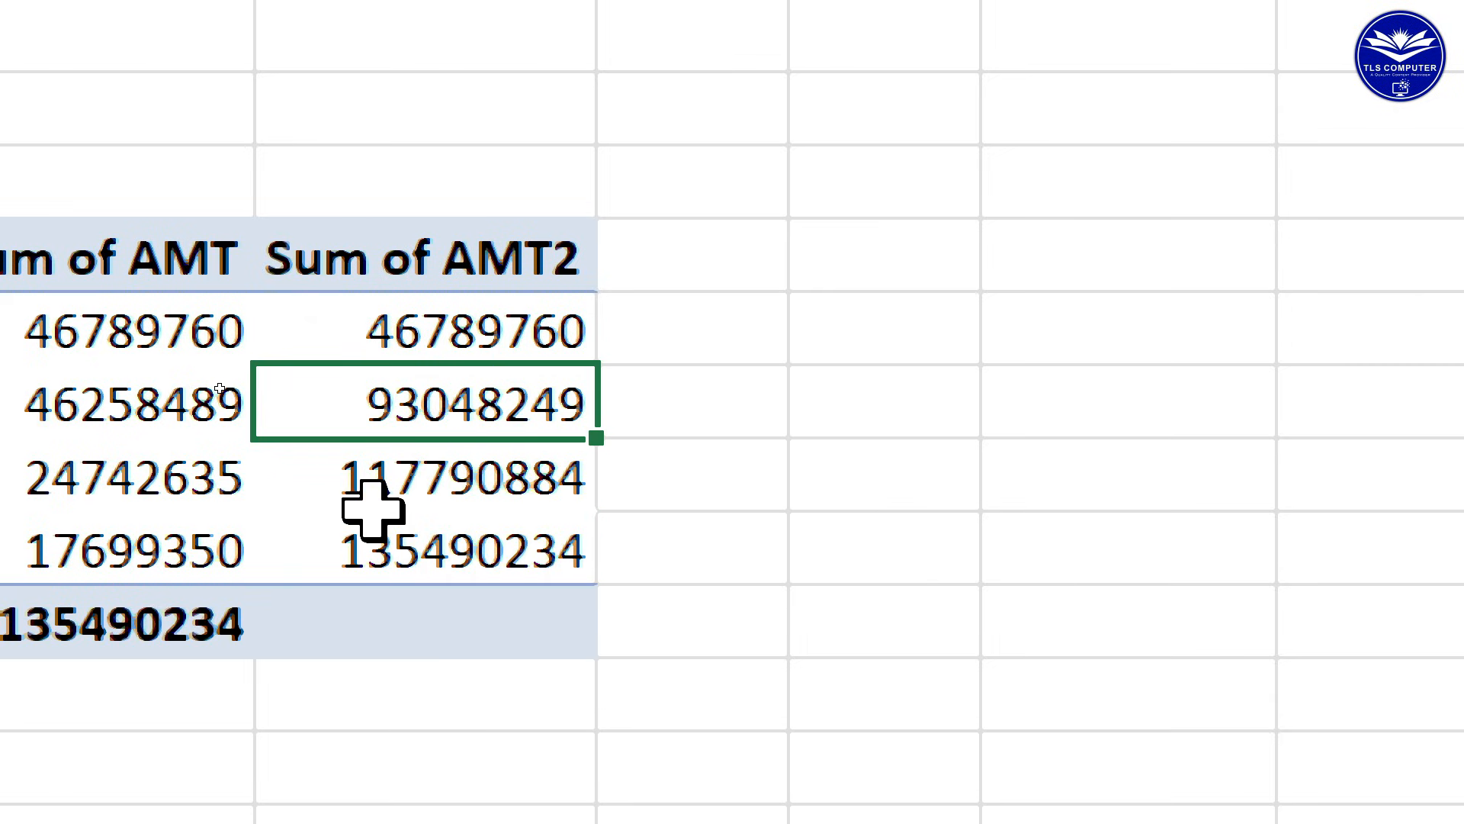
{"action": "left_click", "coordinate": [378, 499]}
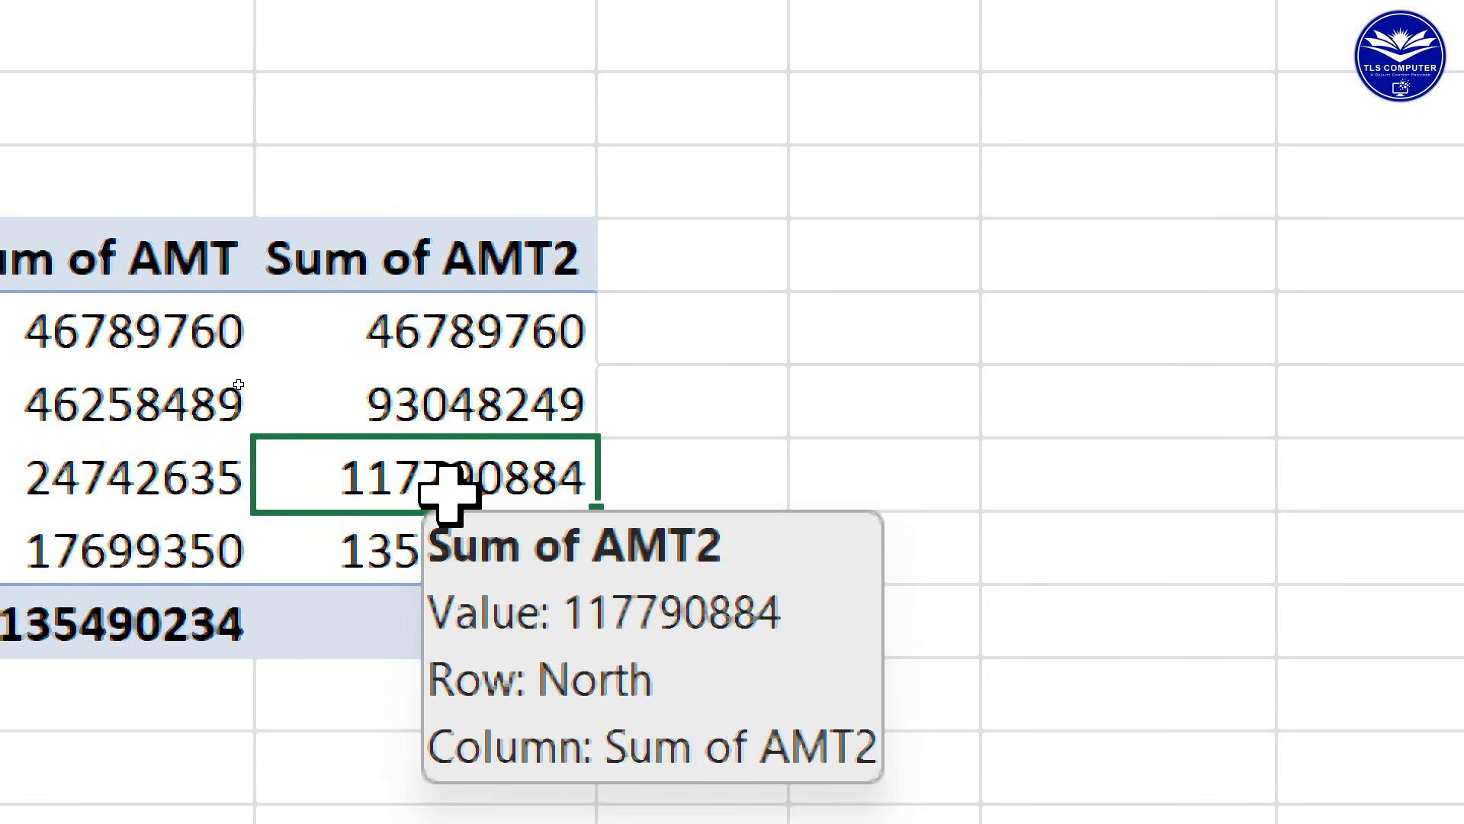
{"action": "left_click", "coordinate": [357, 555]}
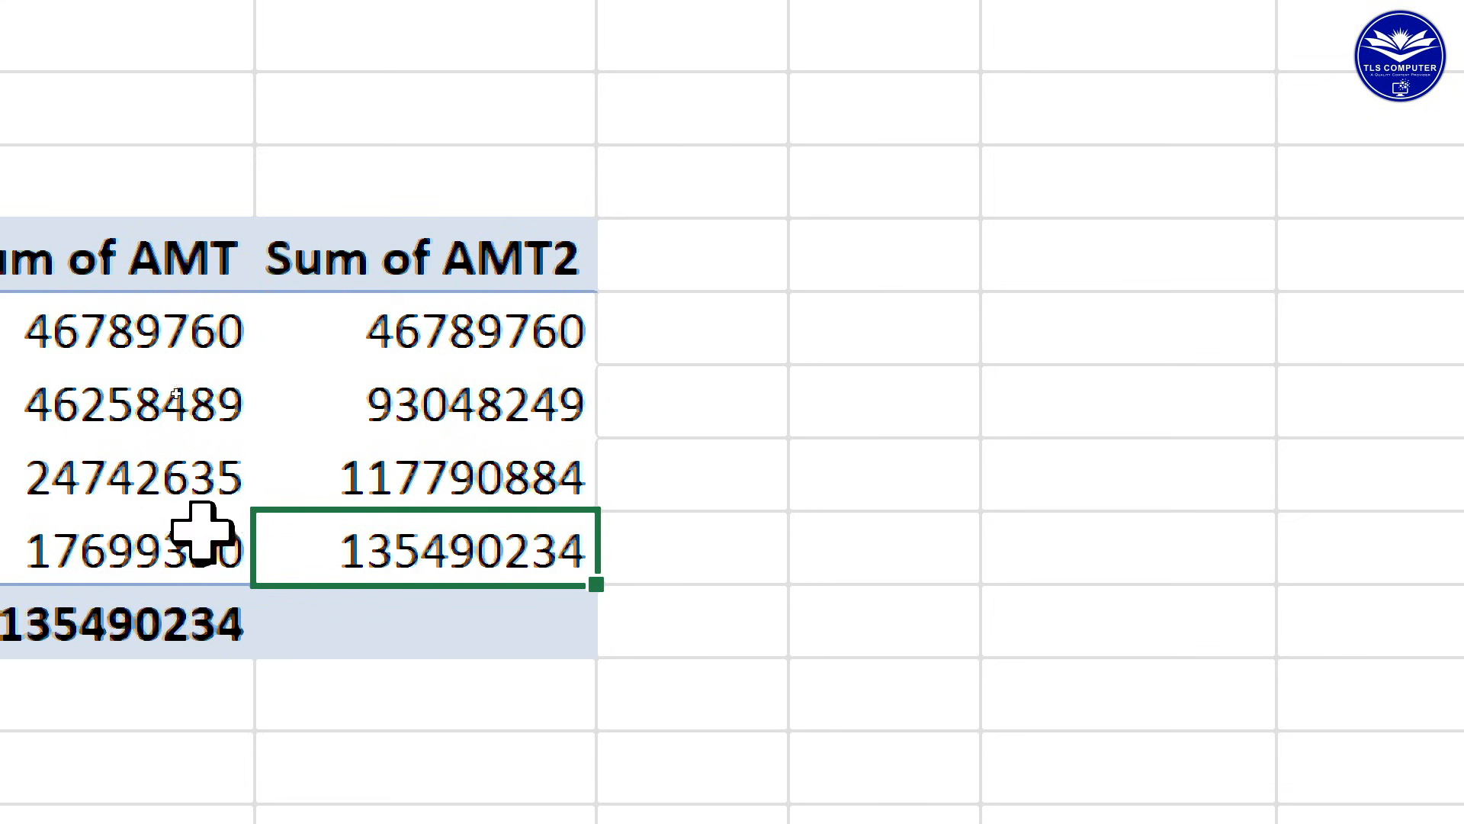
- Check each Sum of AMT2 running total against the cumulative Sum of AMT range from West down to the same region
{"action": "left_click", "coordinate": [240, 328]}
{"action": "left_click", "coordinate": [559, 334]}
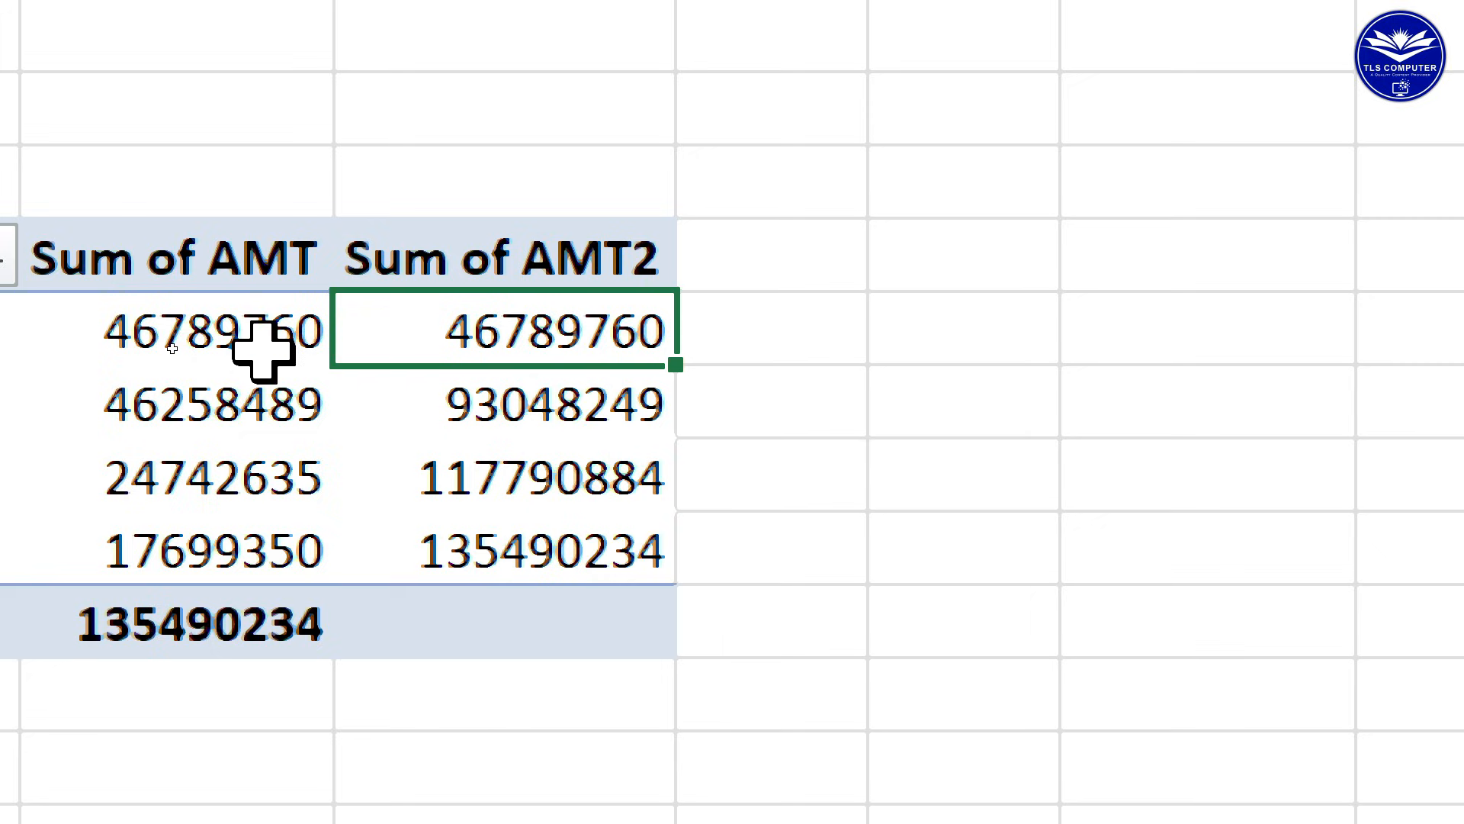
{"action": "left_click", "coordinate": [252, 335]}
{"action": "left_click", "coordinate": [509, 356]}
{"action": "left_click", "coordinate": [507, 406]}
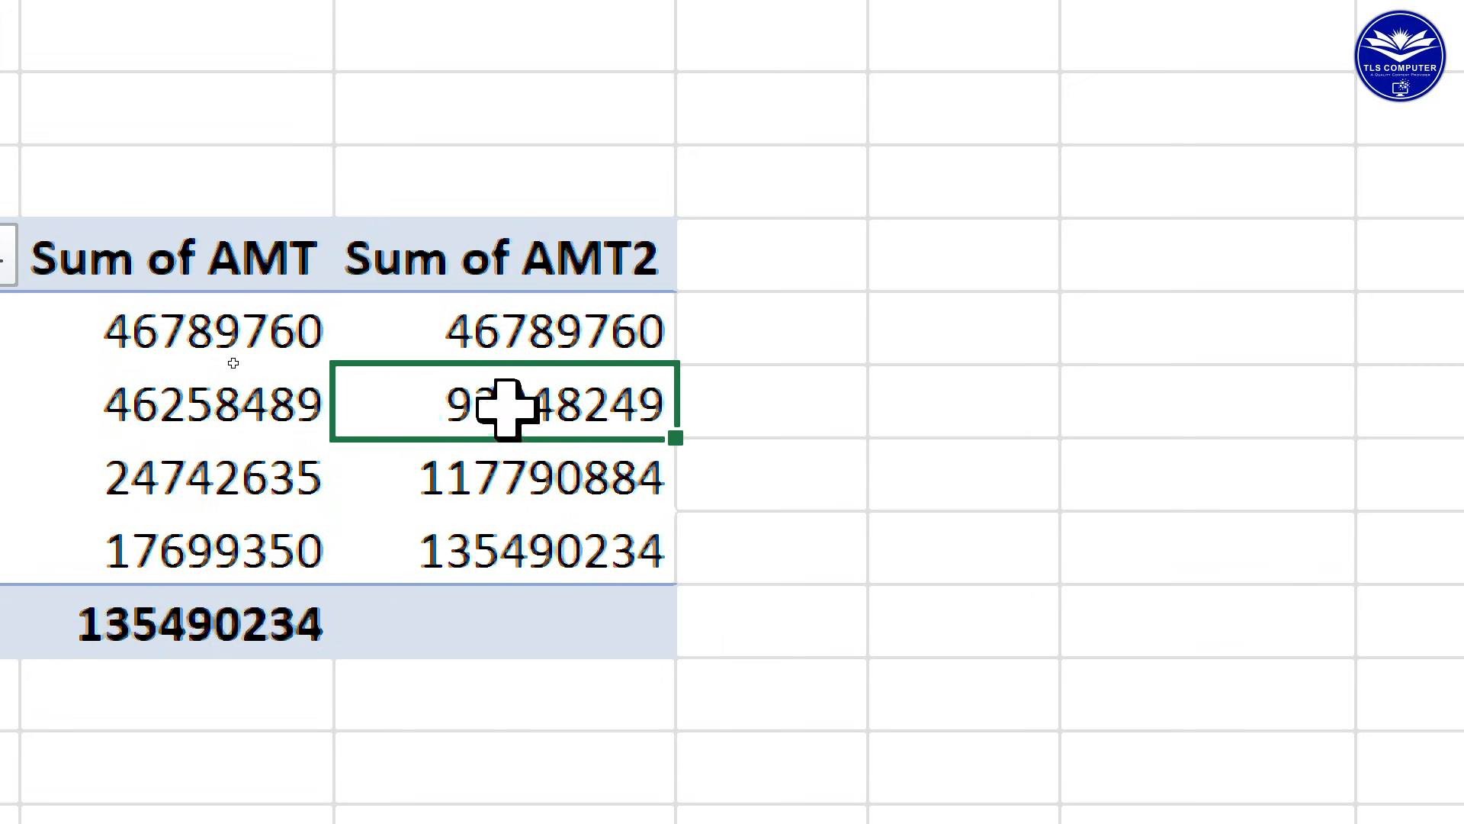
{"action": "left_click_drag", "start_coordinate": [229, 329], "coordinate": [305, 472]}
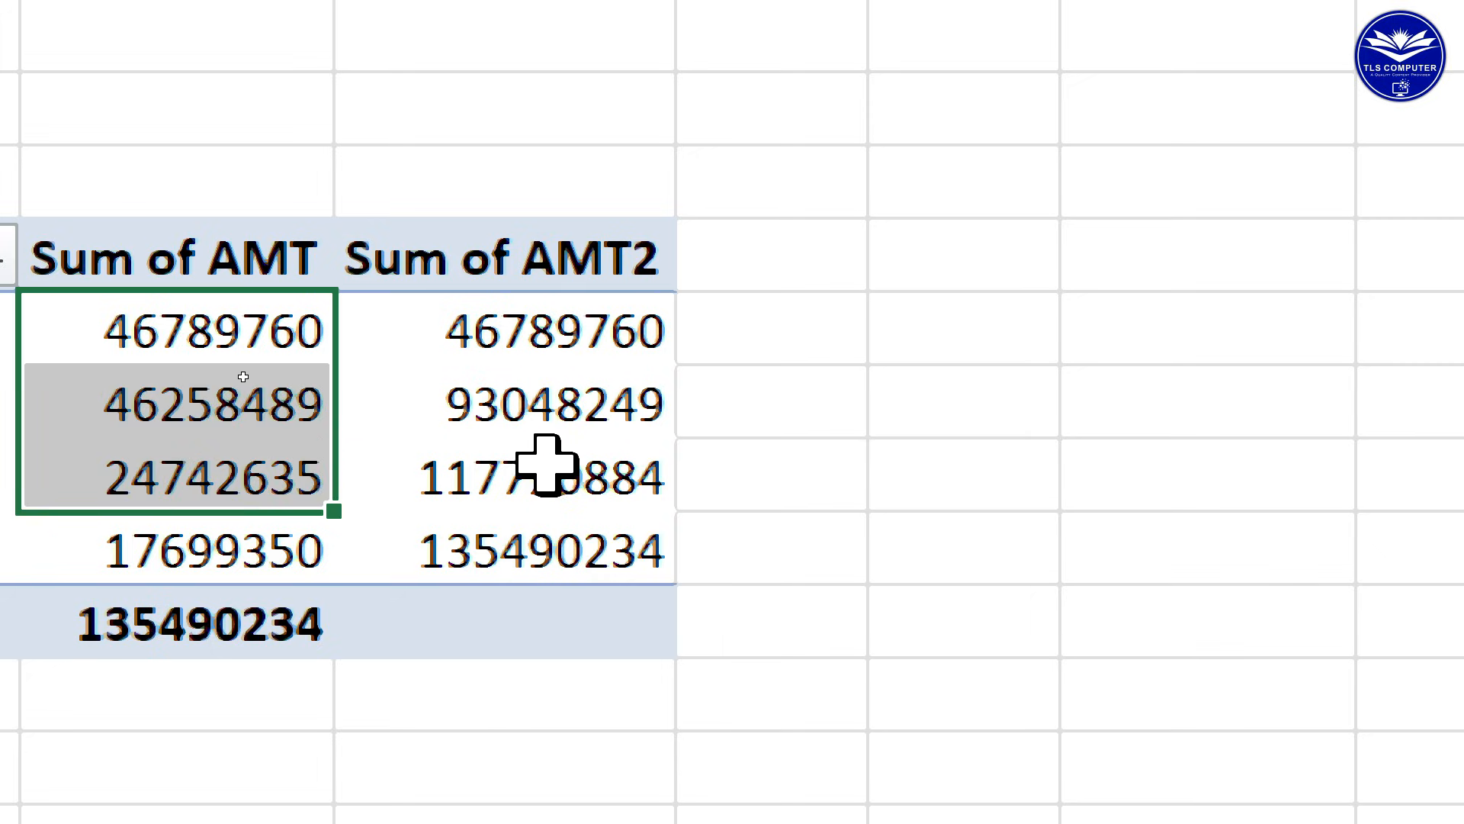
{"action": "left_click", "coordinate": [641, 458]}
{"action": "left_click", "coordinate": [269, 308]}
{"action": "left_click_drag", "start_coordinate": [269, 309], "coordinate": [392, 484]}
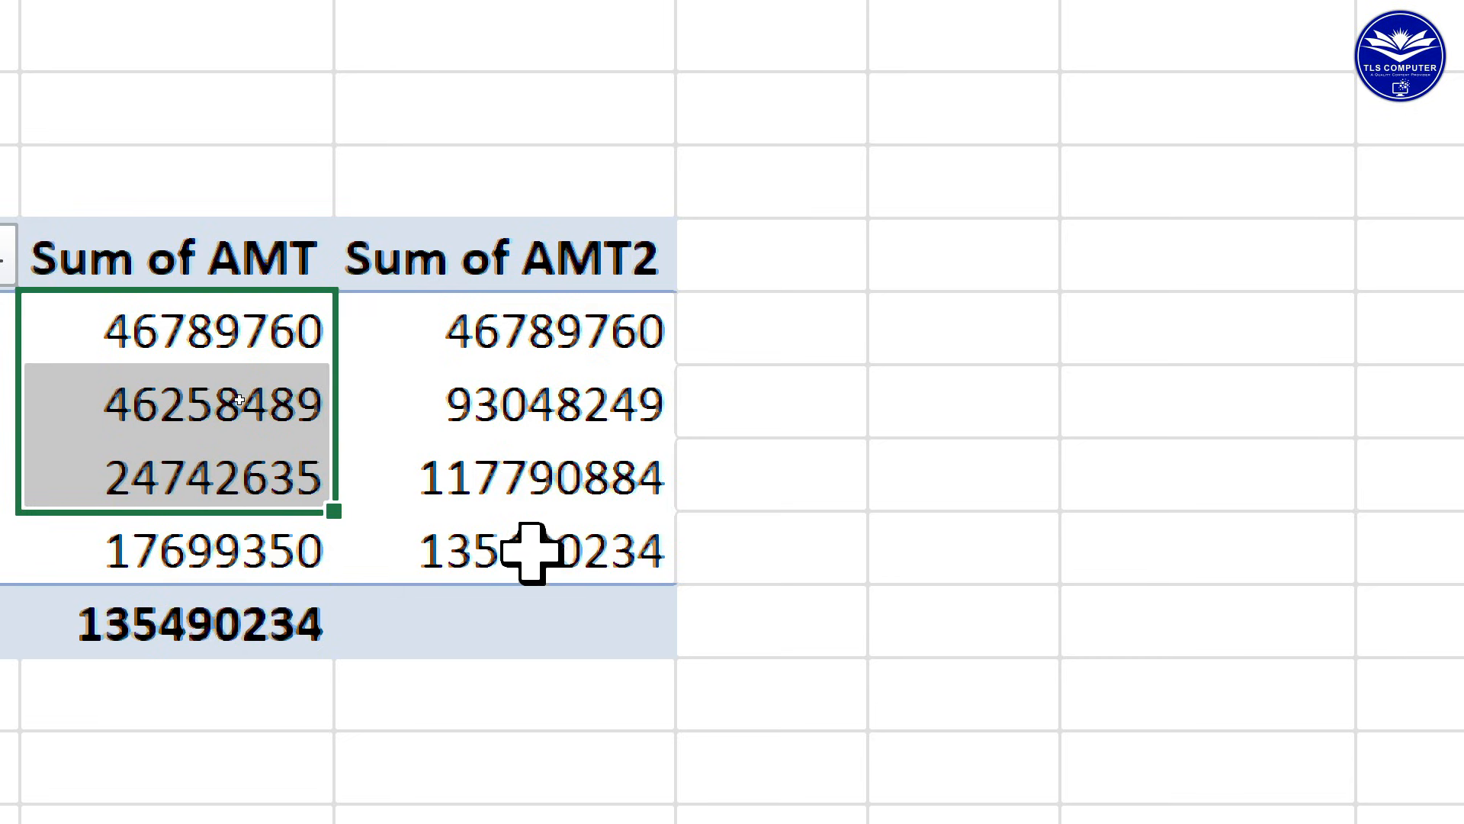
{"action": "left_click", "coordinate": [523, 549]}
{"action": "left_click", "coordinate": [163, 332]}
{"action": "left_click_drag", "start_coordinate": [168, 366], "coordinate": [289, 622]}
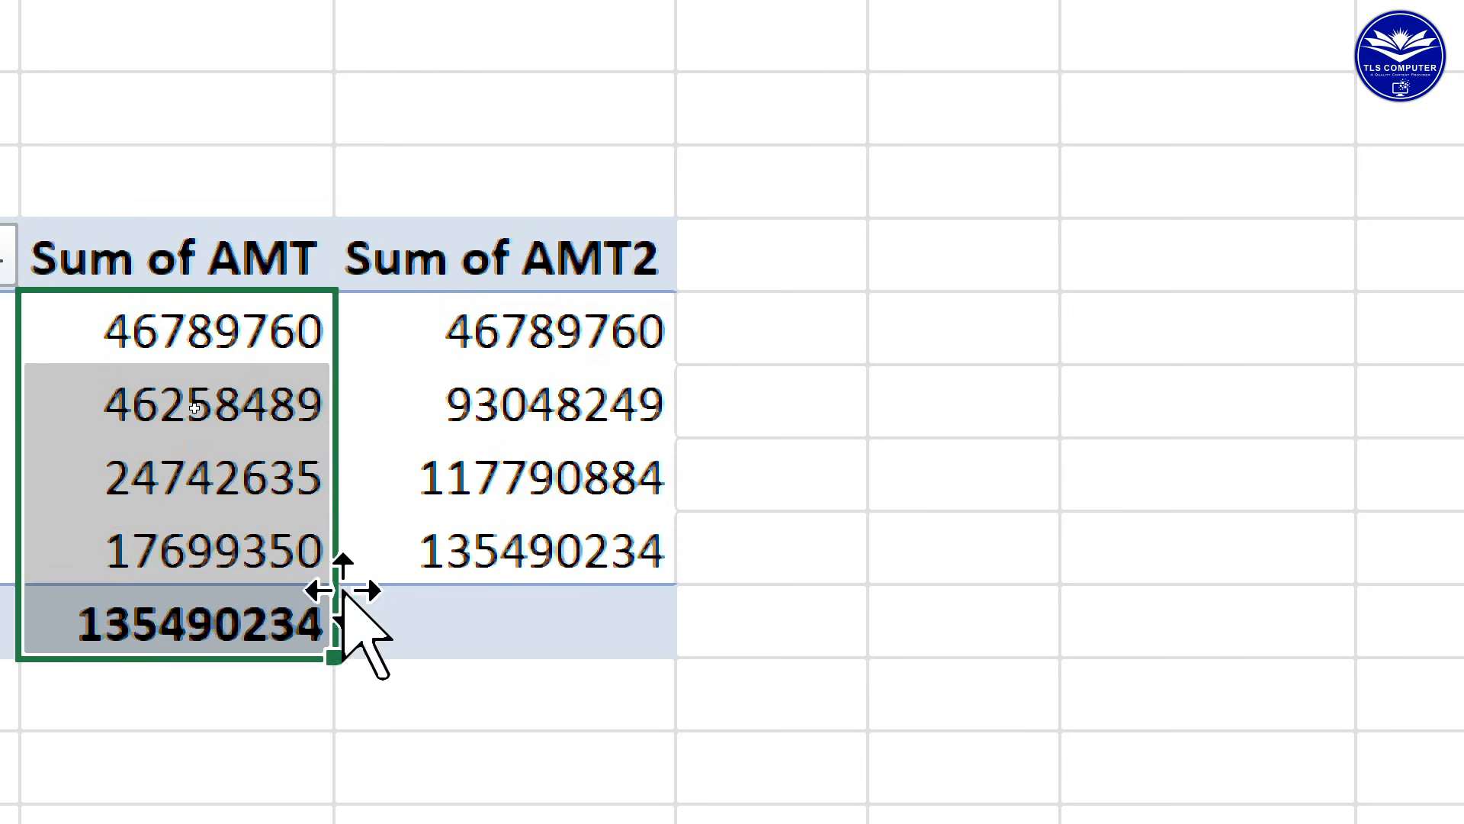
{"action": "left_click", "coordinate": [574, 546]}
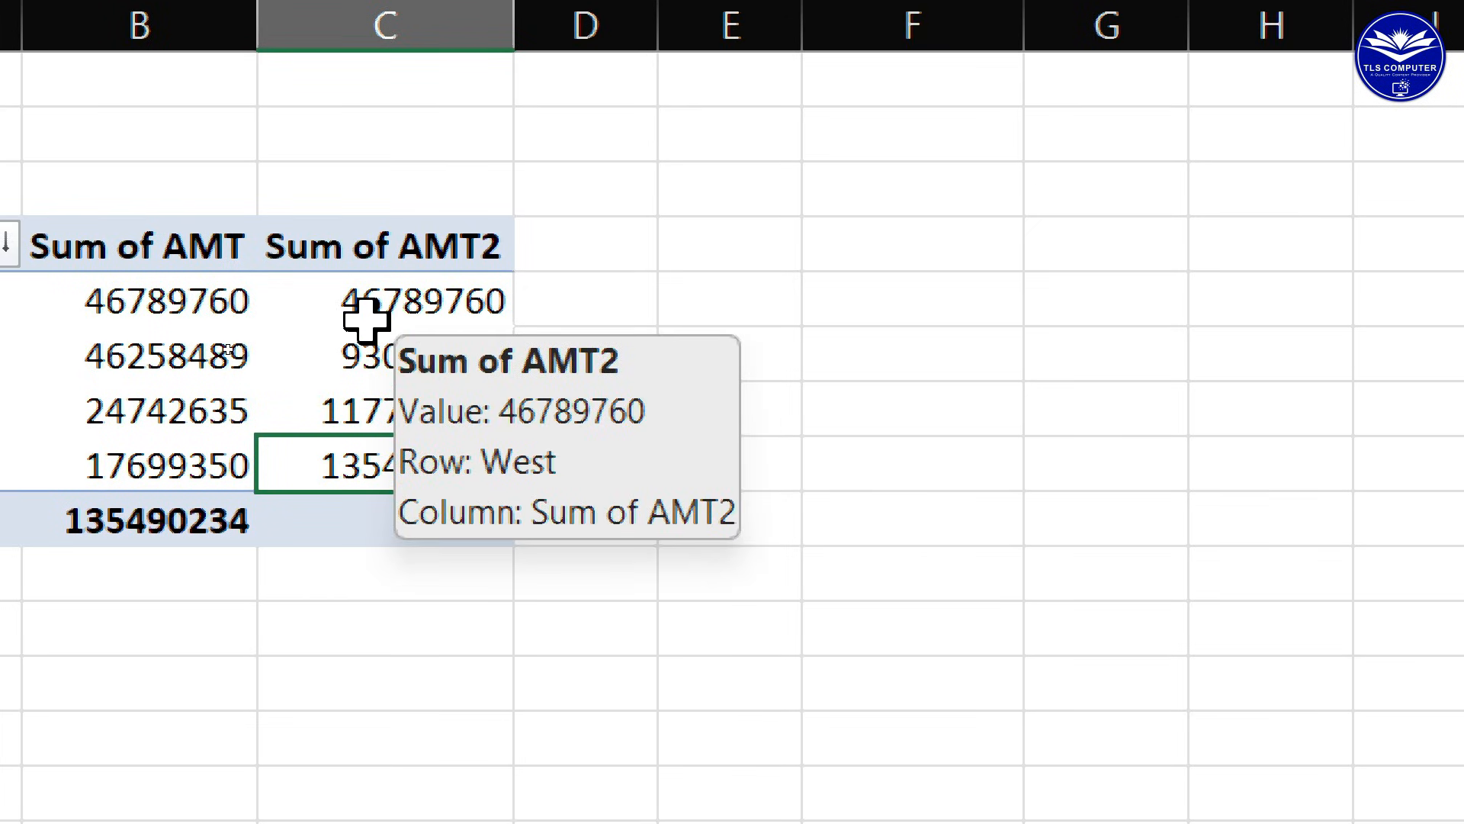
{"action": "left_click", "coordinate": [448, 307]}
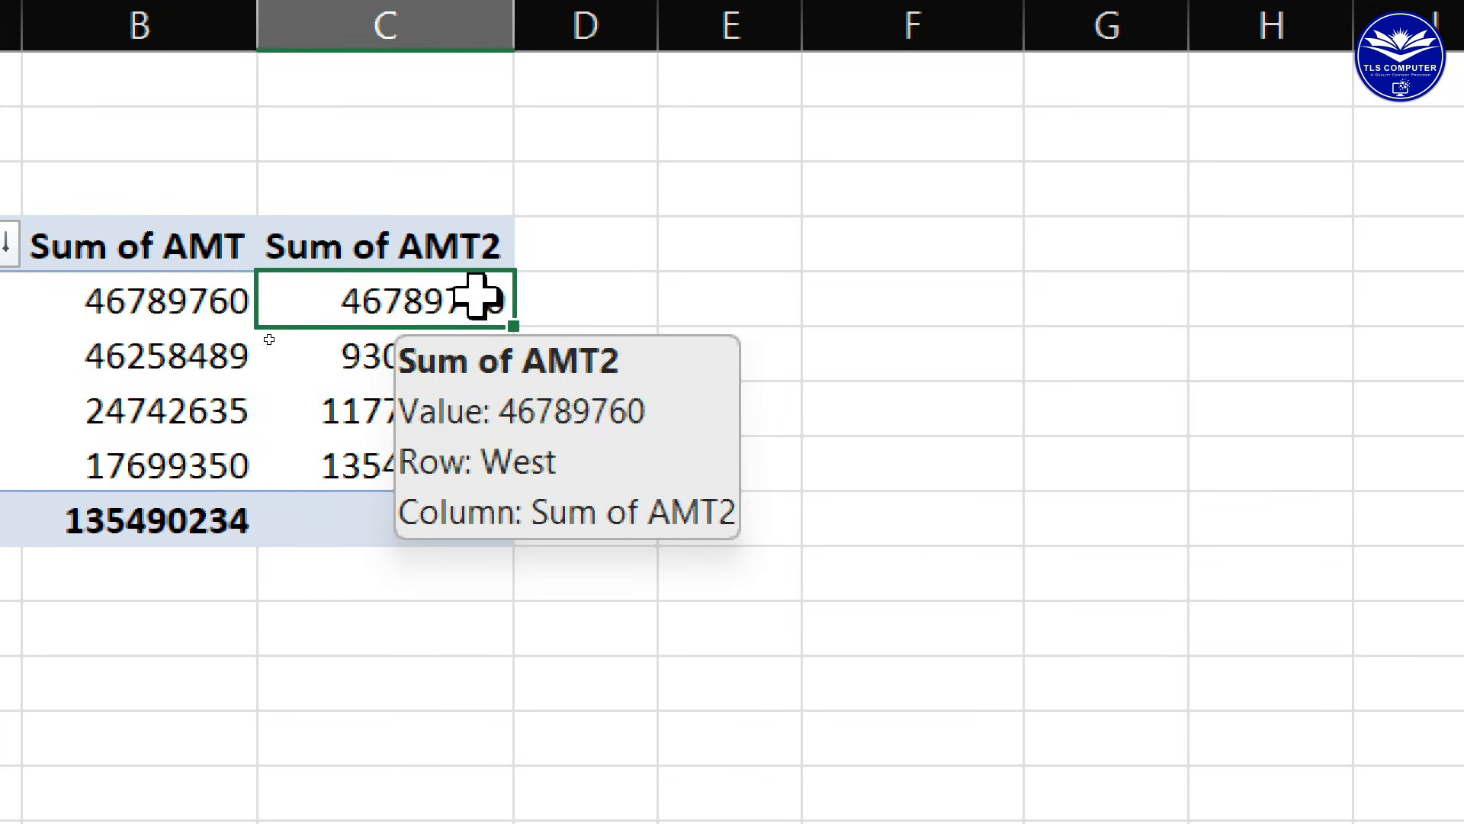
{"action": "left_click", "coordinate": [481, 357]}
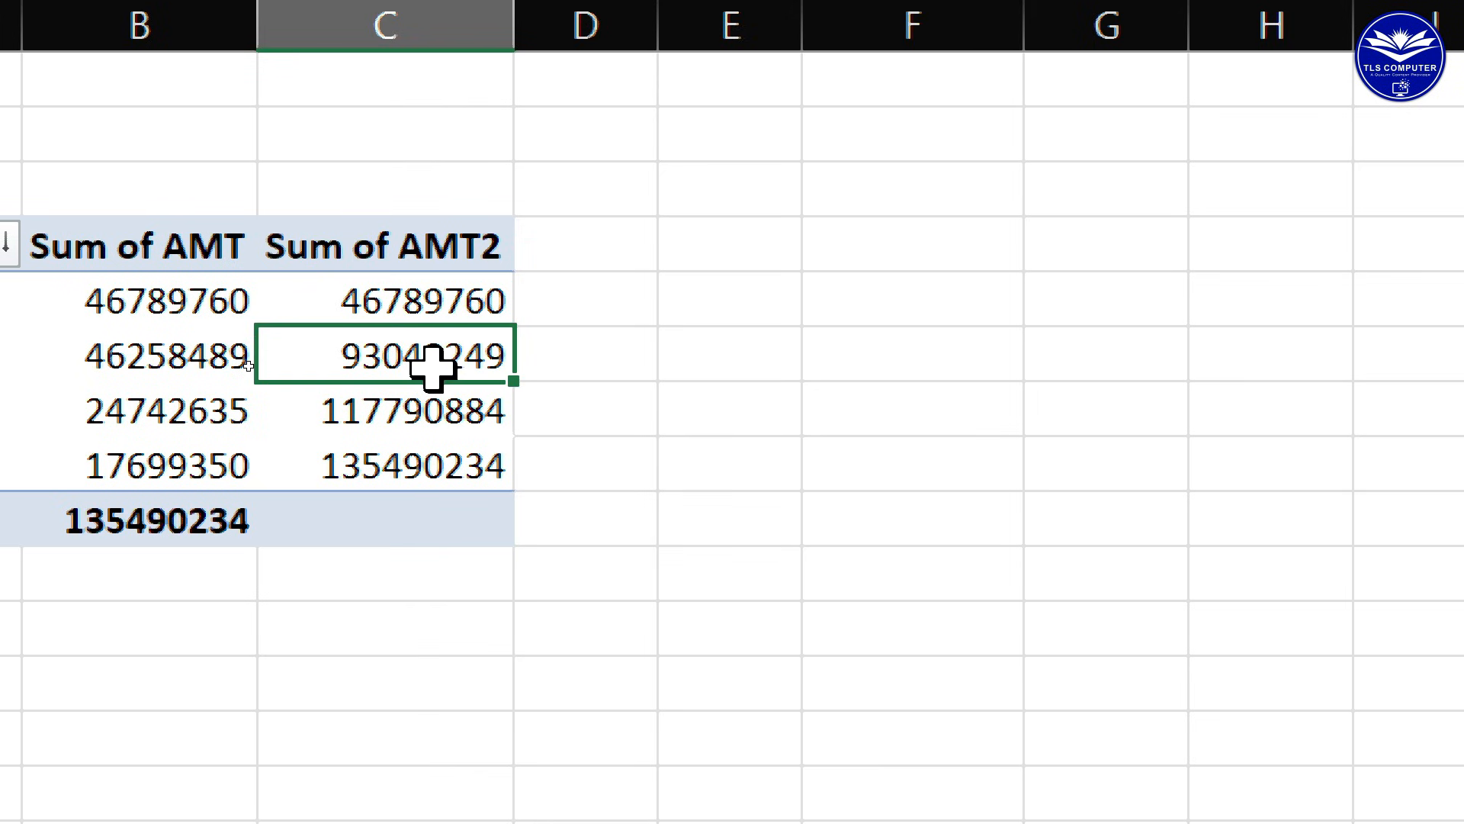
- Review the Sum of AMT2 running totals for North and South and the available Show Values As calculations
{"action": "left_click", "coordinate": [430, 431]}
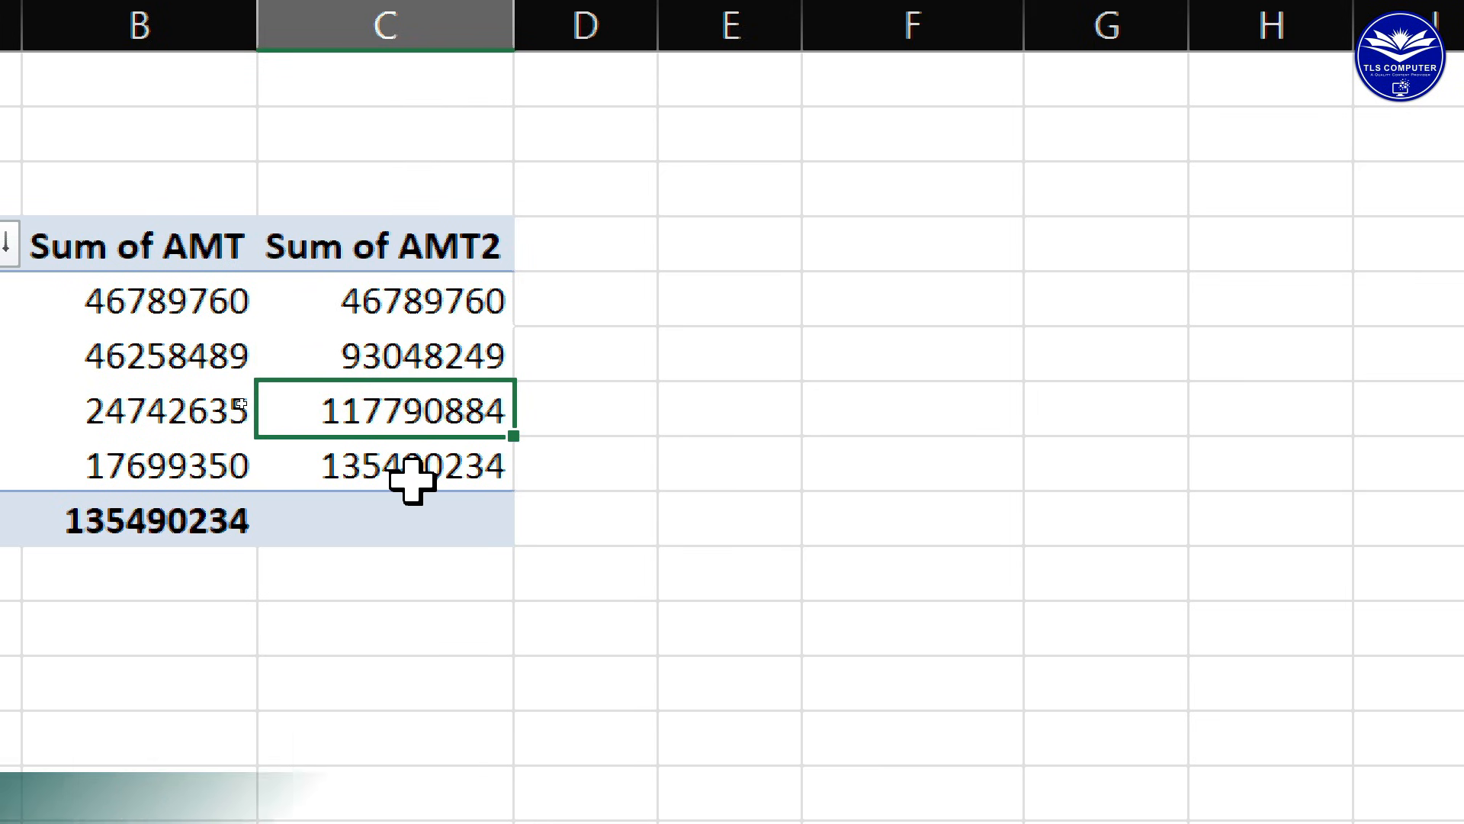
{"action": "left_click", "coordinate": [409, 469]}
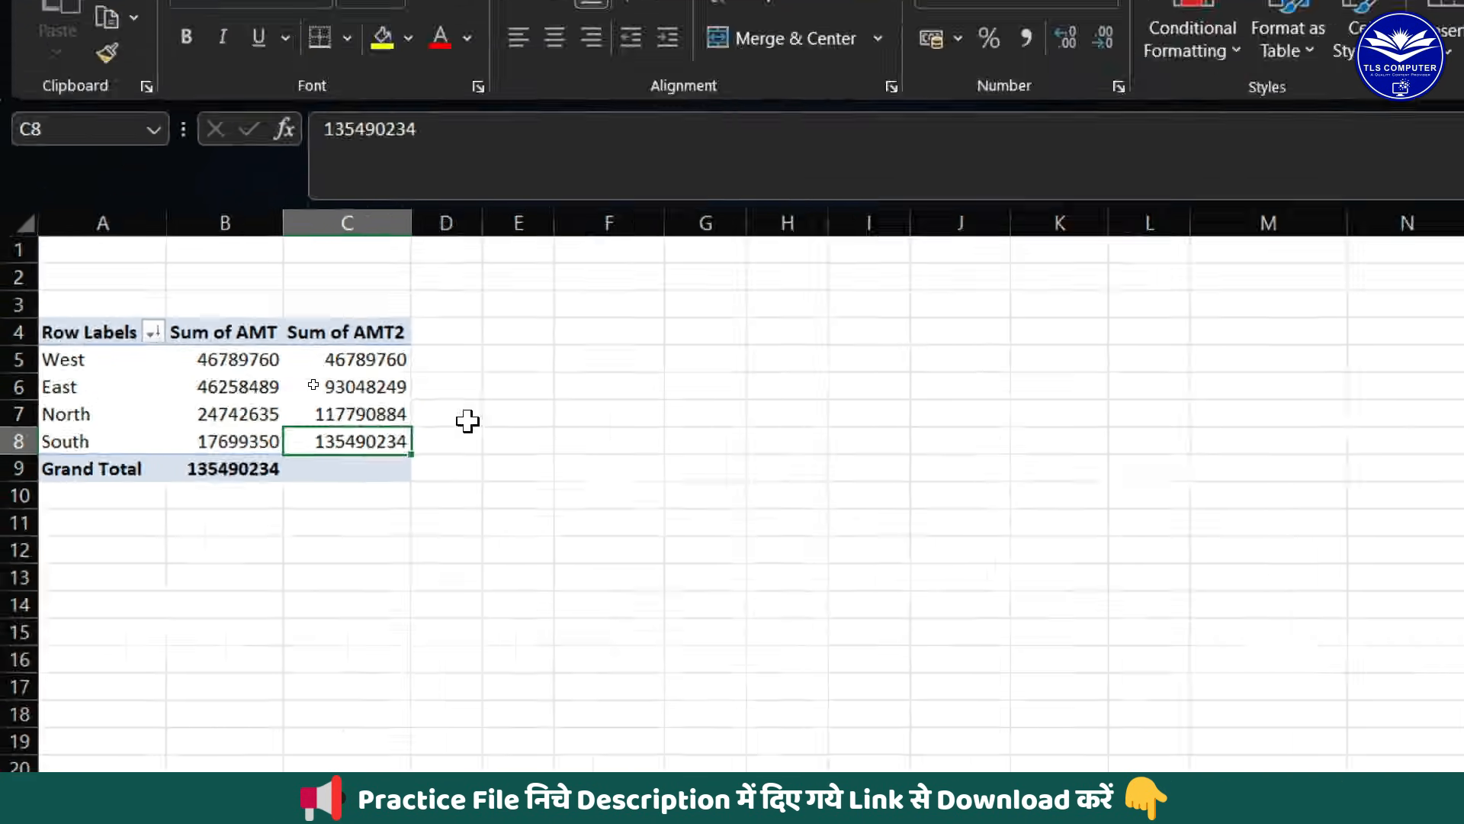
{"action": "right_click", "coordinate": [478, 412]}
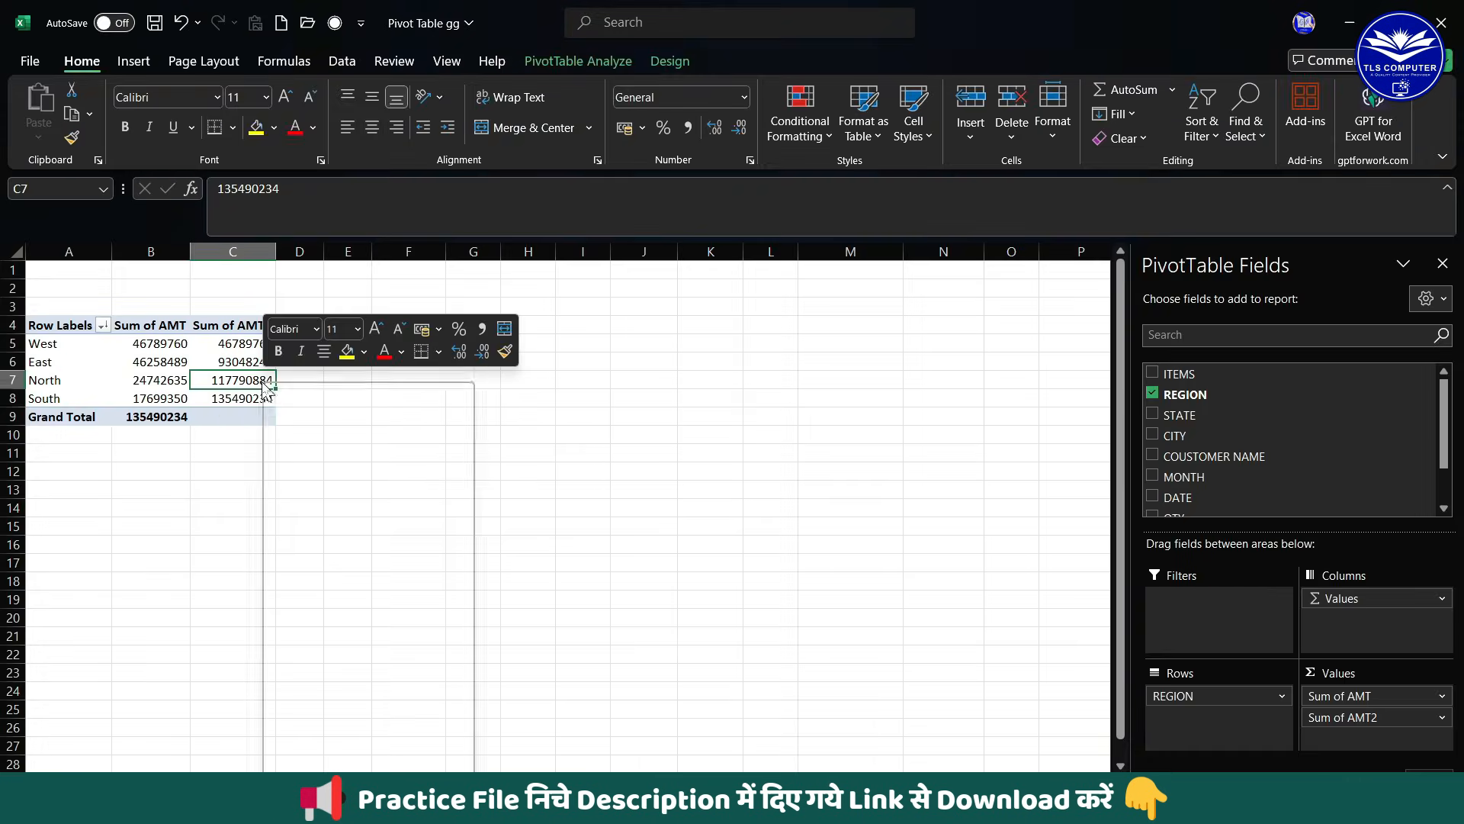
{"action": "mouse_move", "coordinate": [378, 660]}
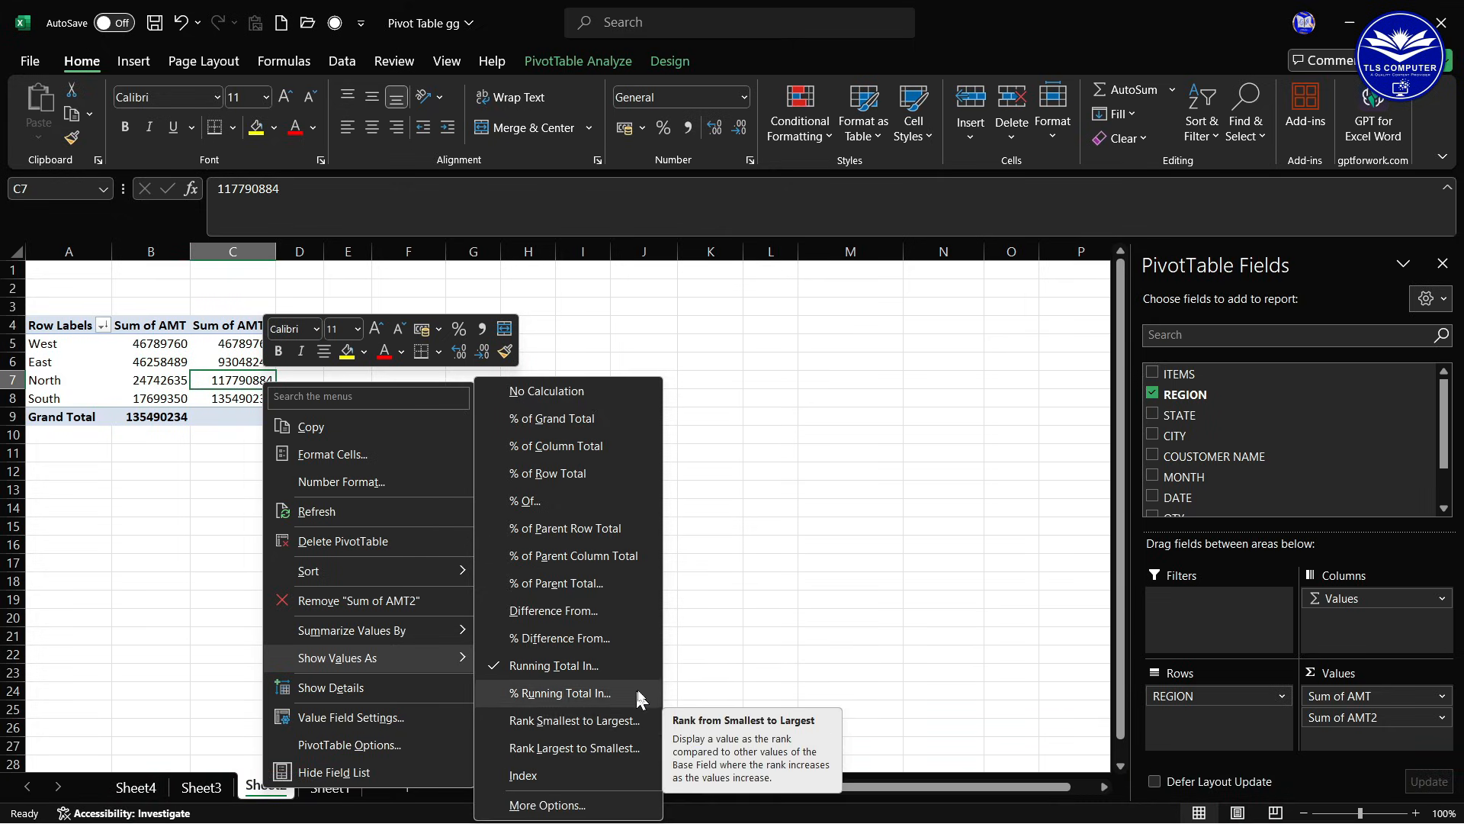
{"action": "key", "text": "Escape"}
{"action": "key", "text": "Escape"}
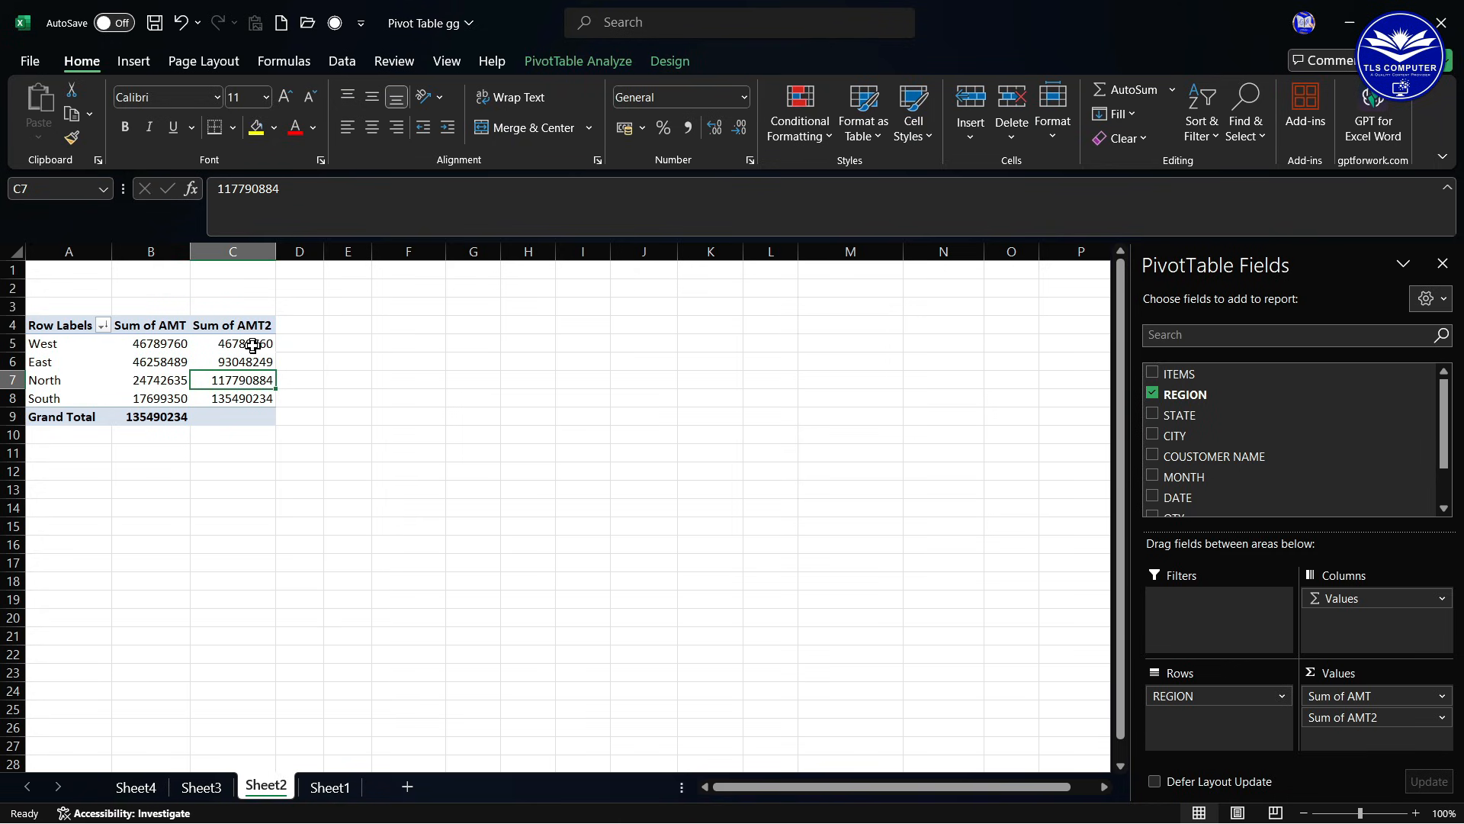
- Reset Sum of AMT2 to No Calculation and show it as Rank Smallest to Largest with REGION as the base field
{"action": "left_click", "coordinate": [253, 344]}
{"action": "right_click", "coordinate": [252, 345]}
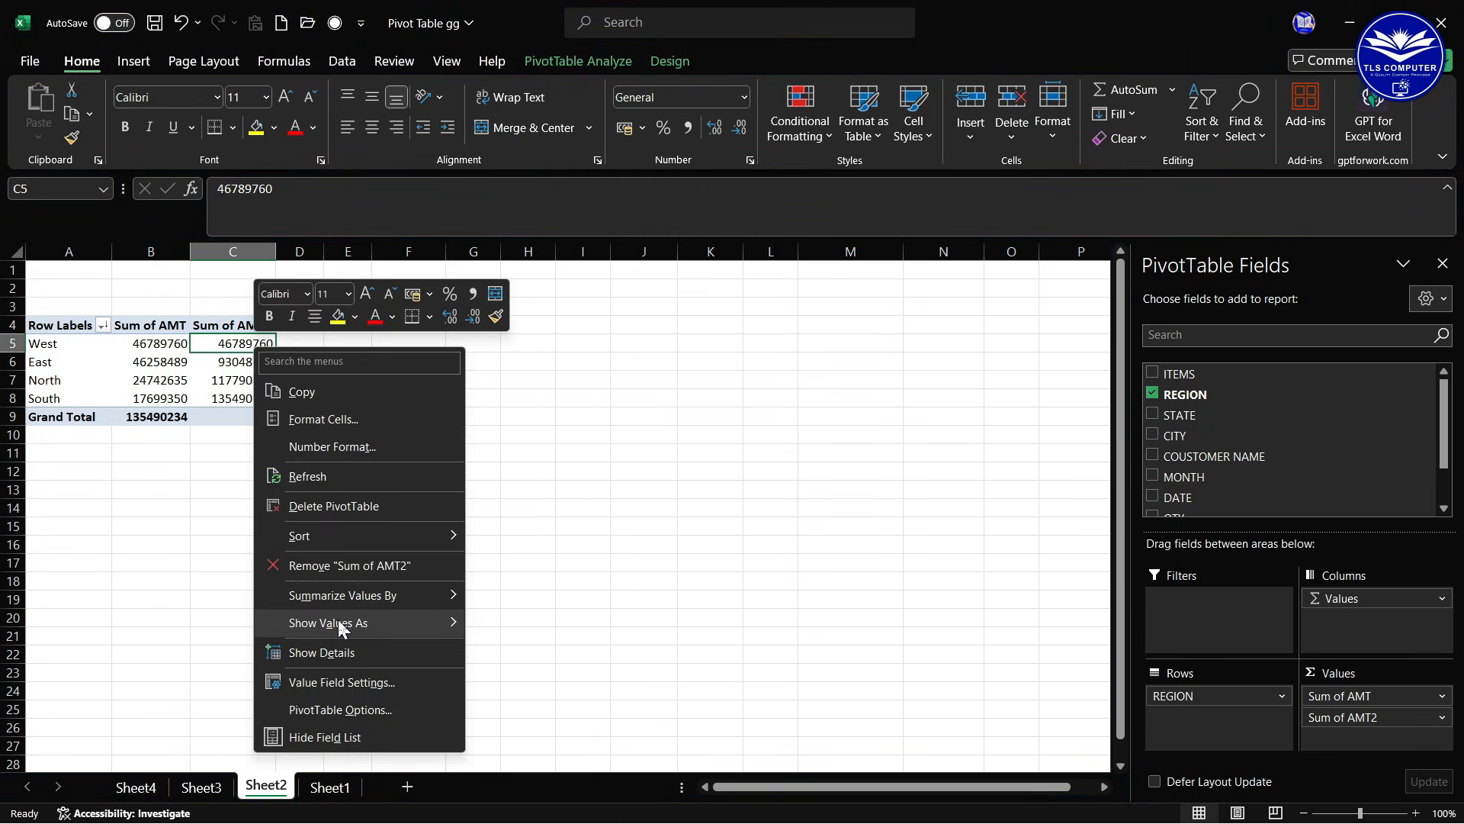
{"action": "mouse_move", "coordinate": [339, 626]}
{"action": "left_click", "coordinate": [523, 392]}
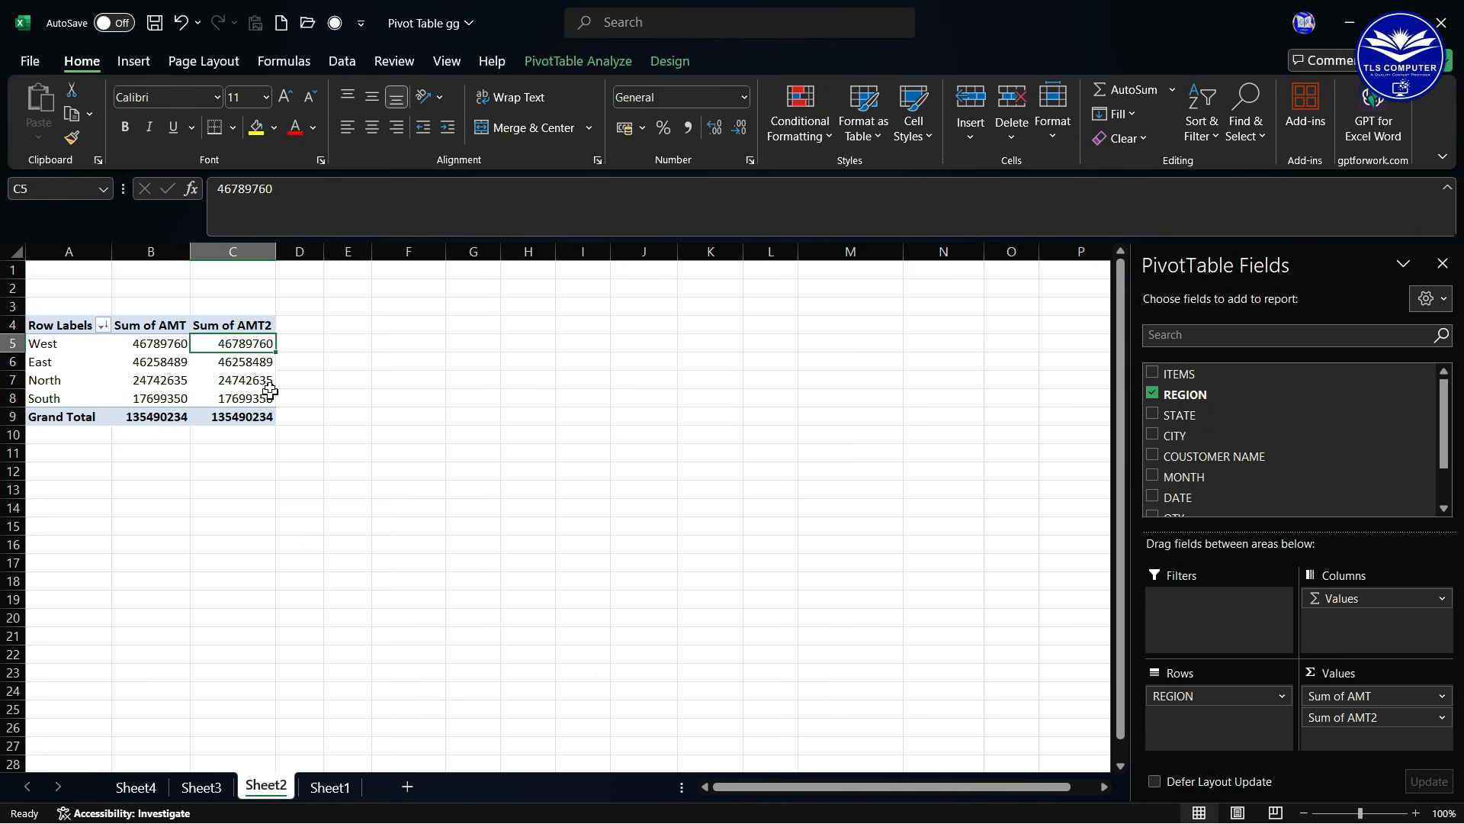
{"action": "right_click", "coordinate": [250, 344]}
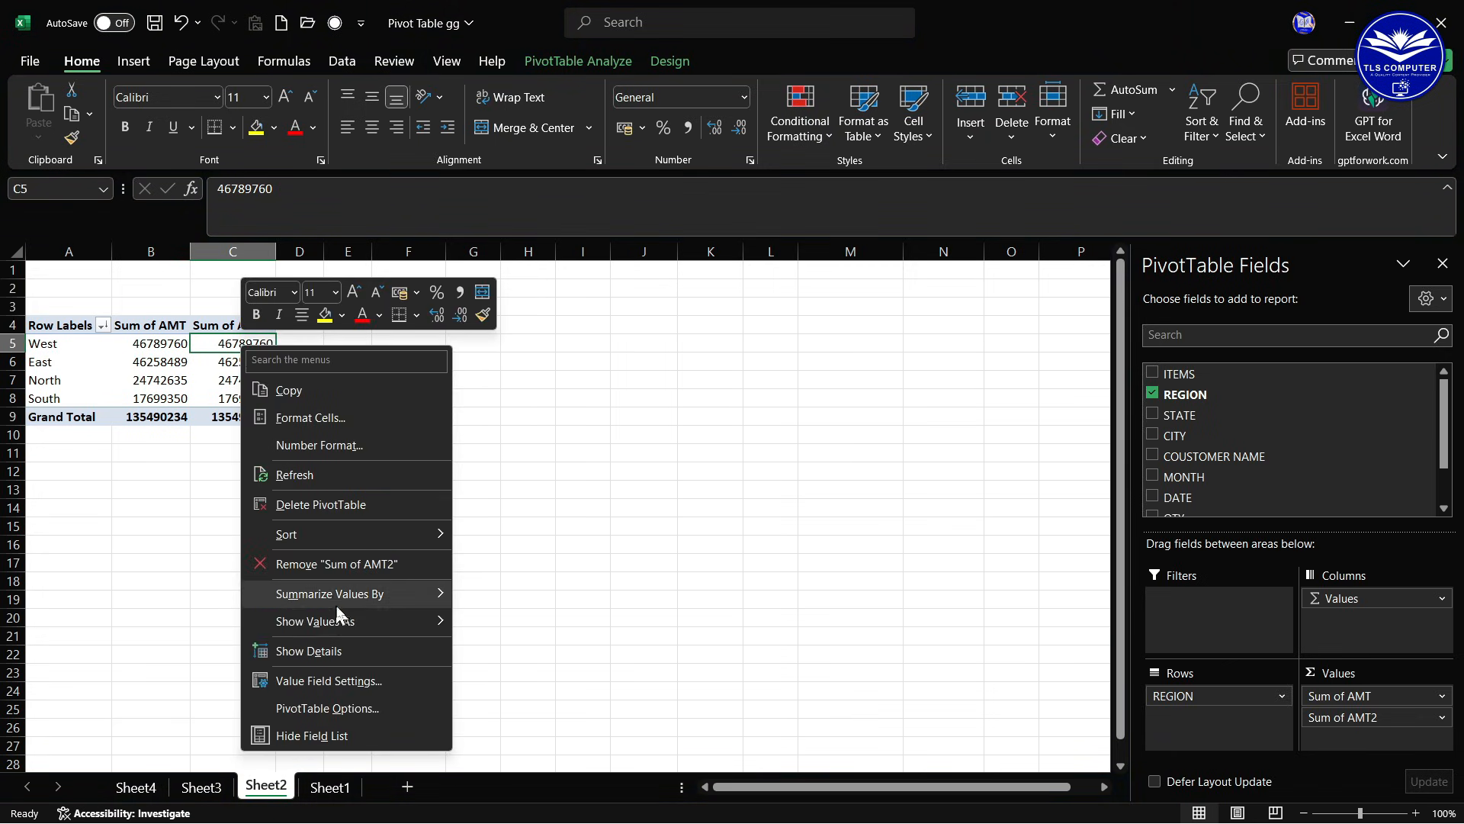
{"action": "mouse_move", "coordinate": [340, 624]}
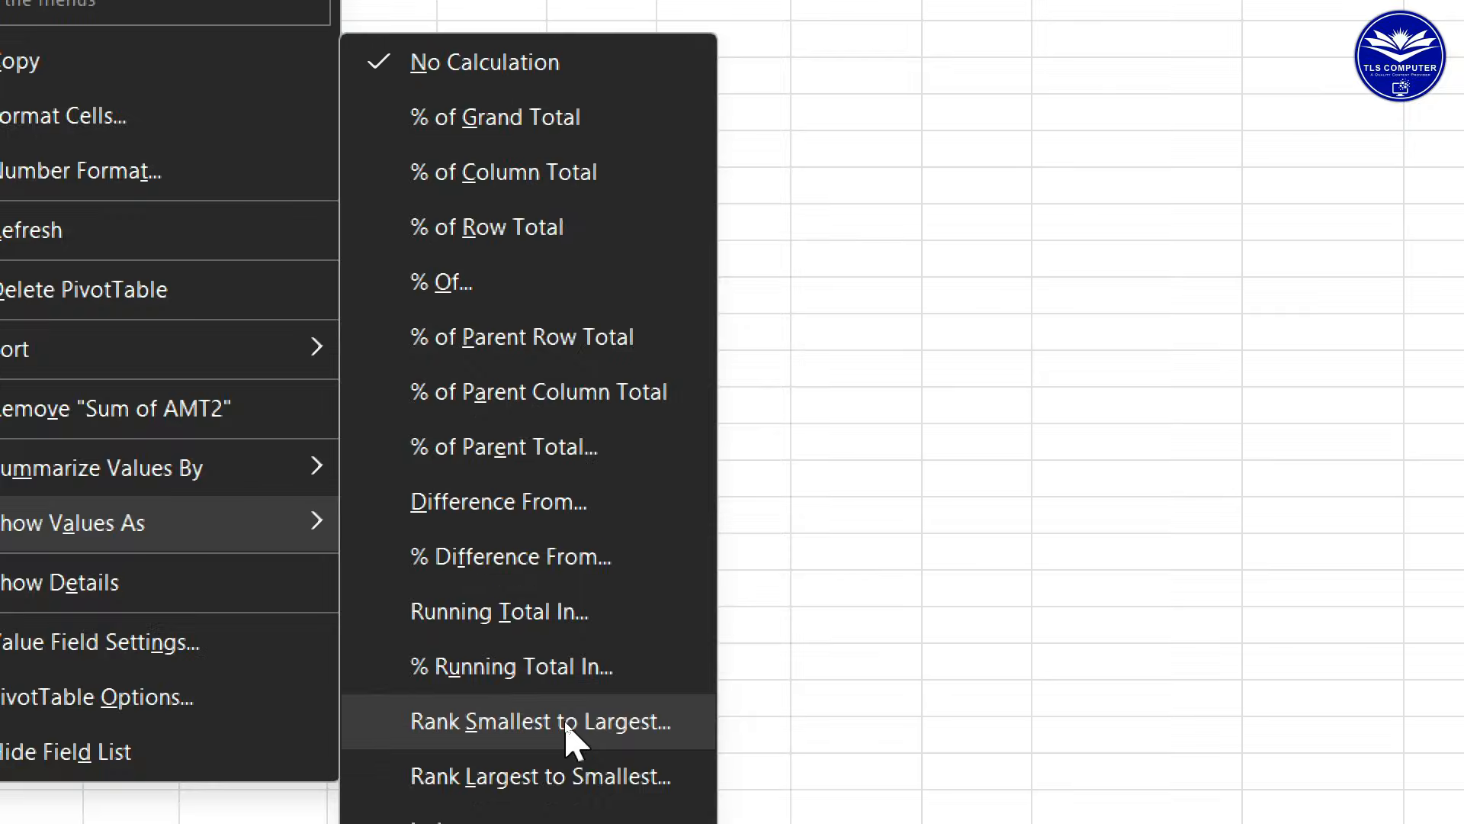
{"action": "left_click", "coordinate": [565, 721]}
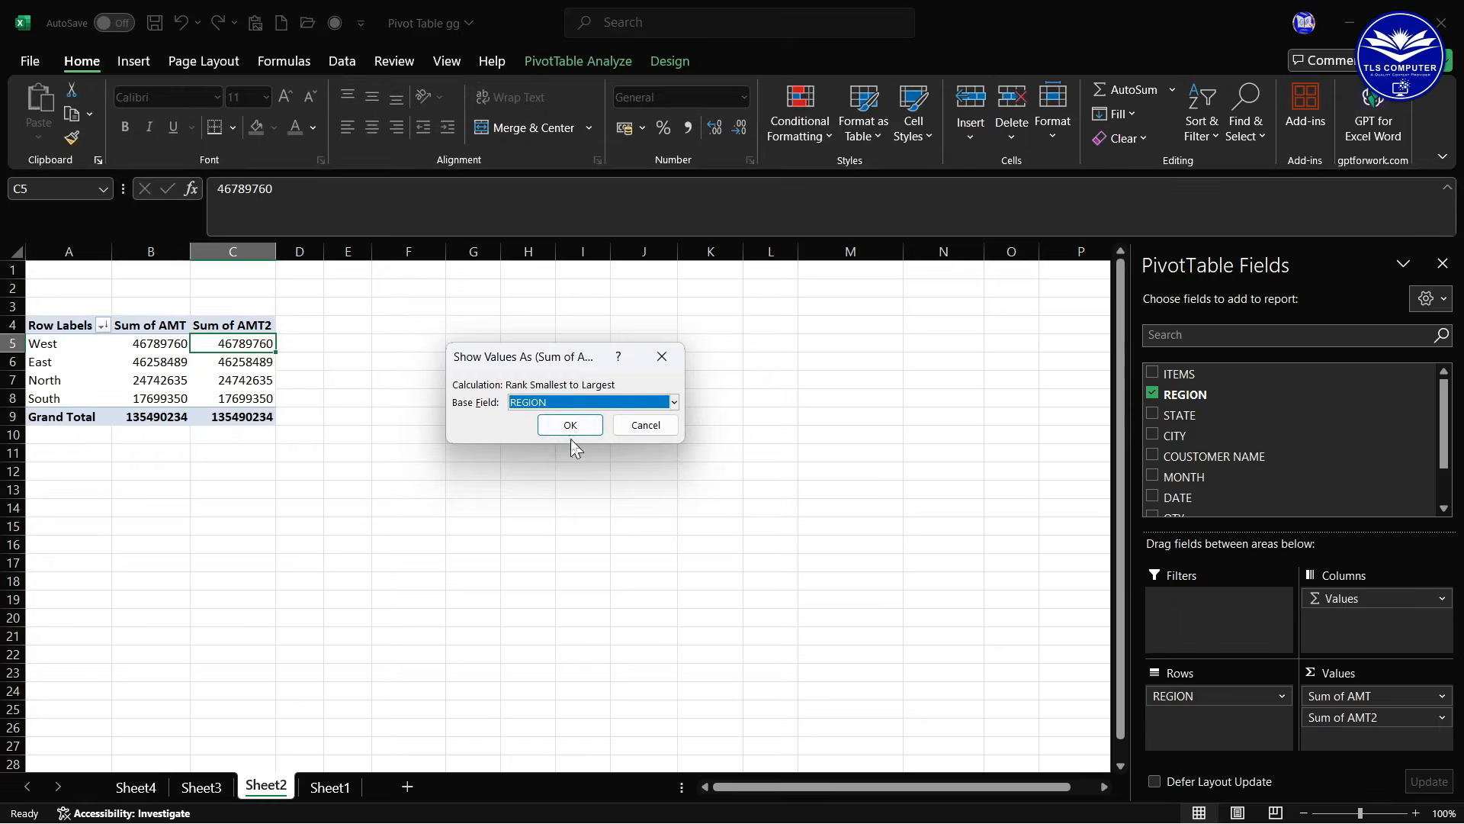
{"action": "left_click", "coordinate": [577, 134]}
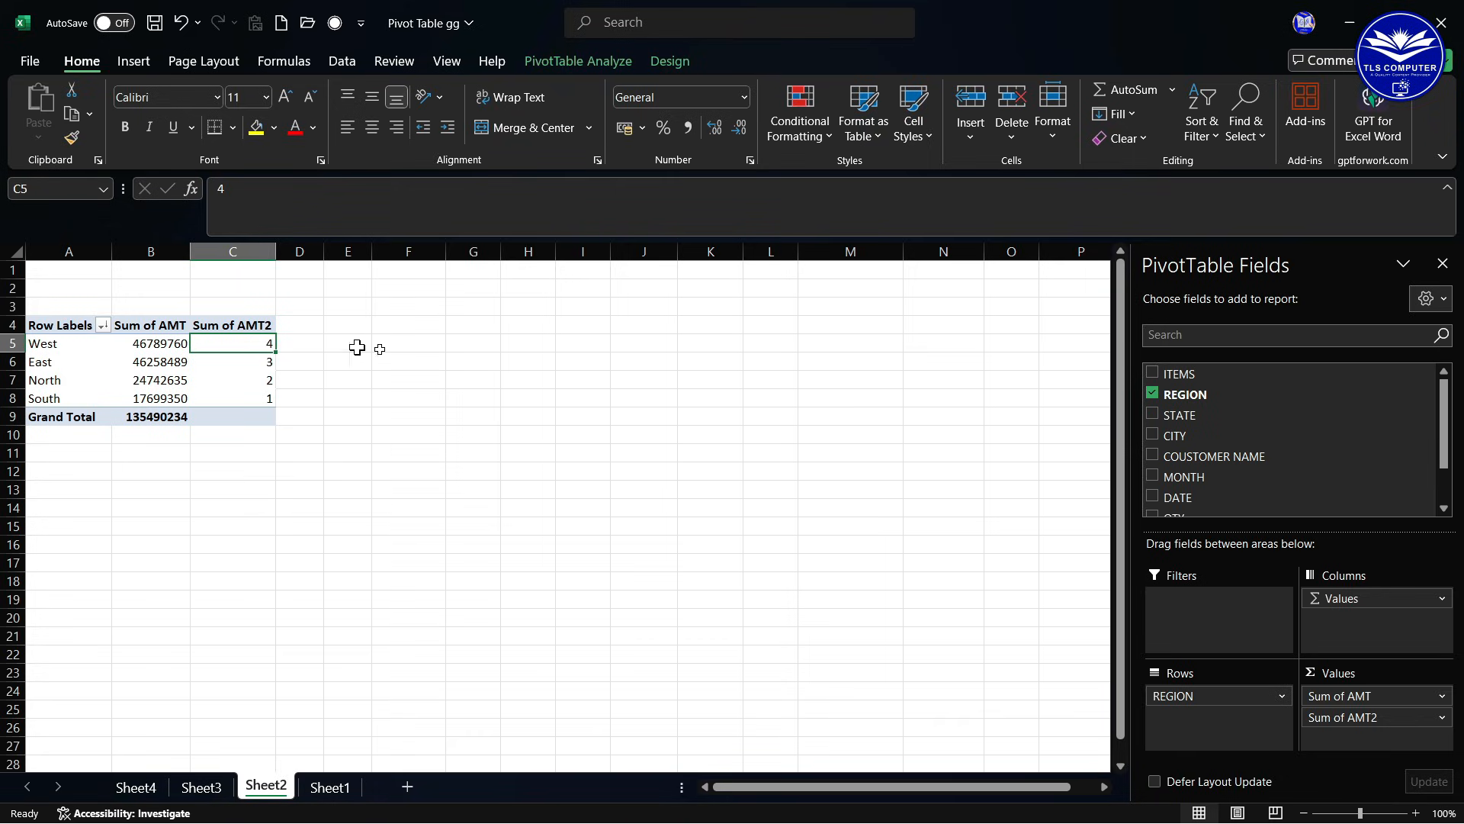
- Add the AMT field to the PivotTable values a third time
{"action": "scroll", "coordinate": [1189, 481], "scroll_direction": "down", "scroll_amount": 2}
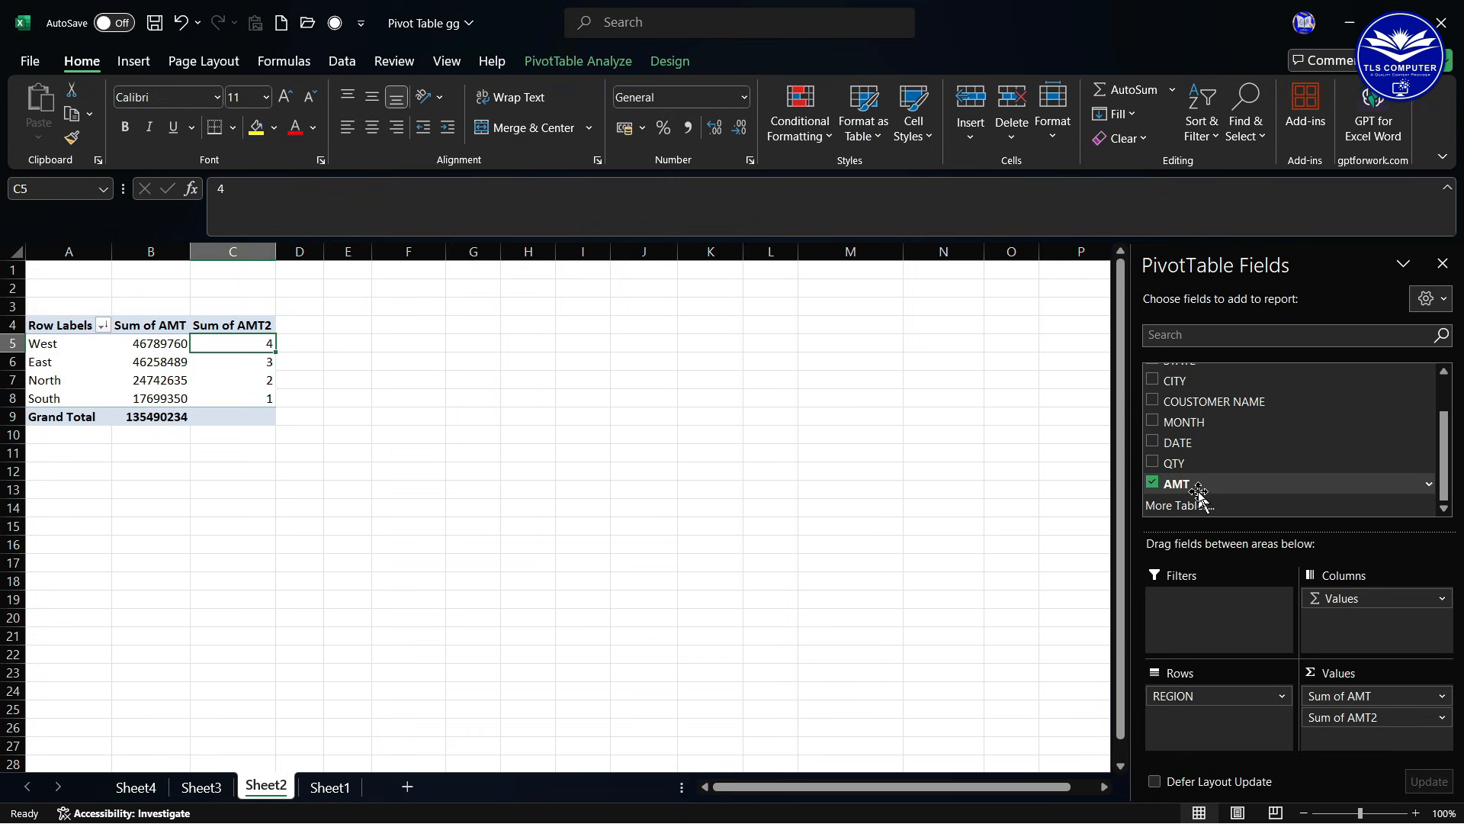
{"action": "left_click_drag", "start_coordinate": [1191, 482], "coordinate": [1348, 741]}
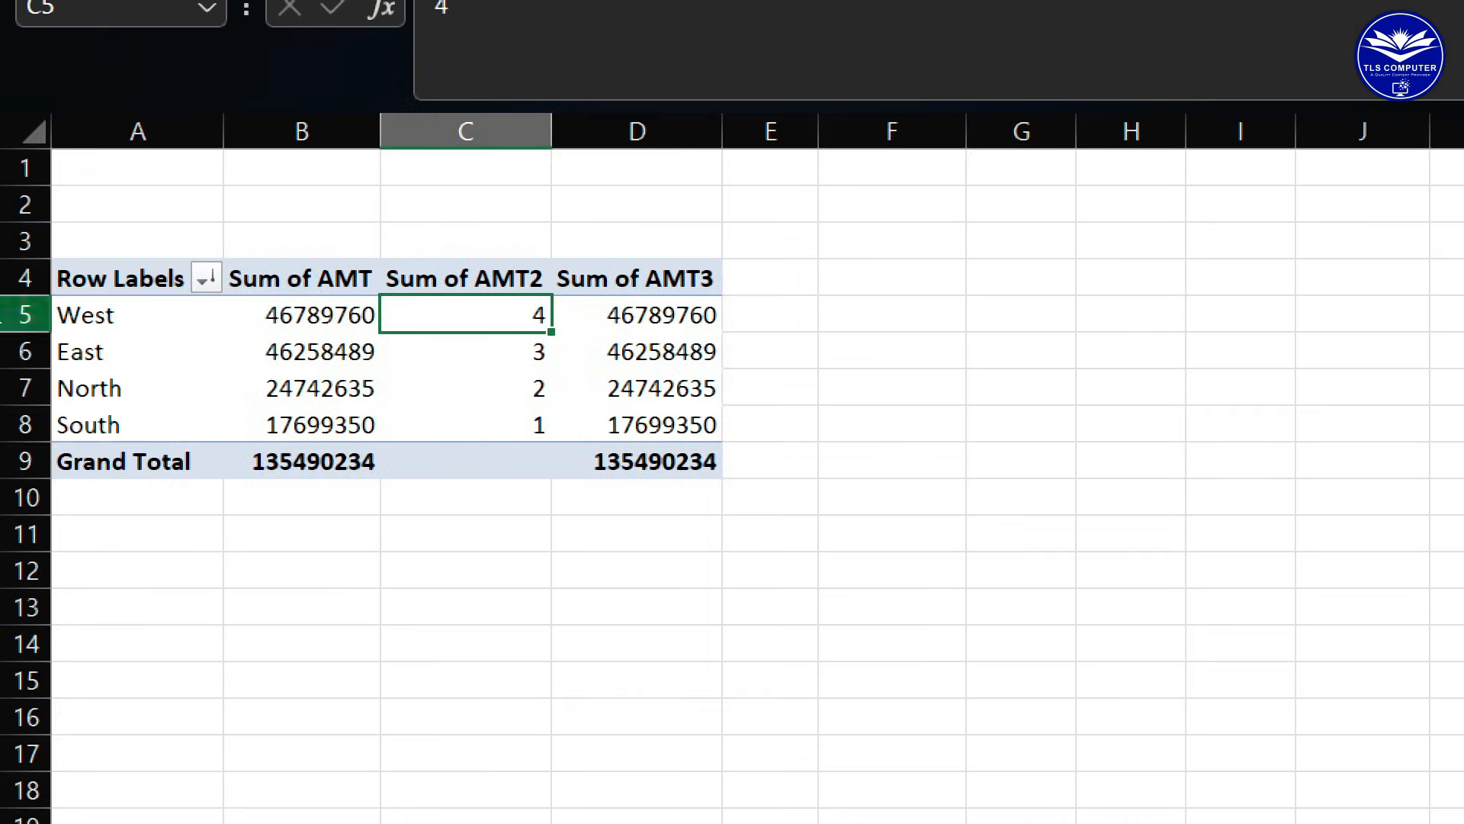
- Compare the West and East amounts in Sum of AMT with their smallest-to-largest ranks in Sum of AMT2
{"action": "left_click", "coordinate": [330, 317]}
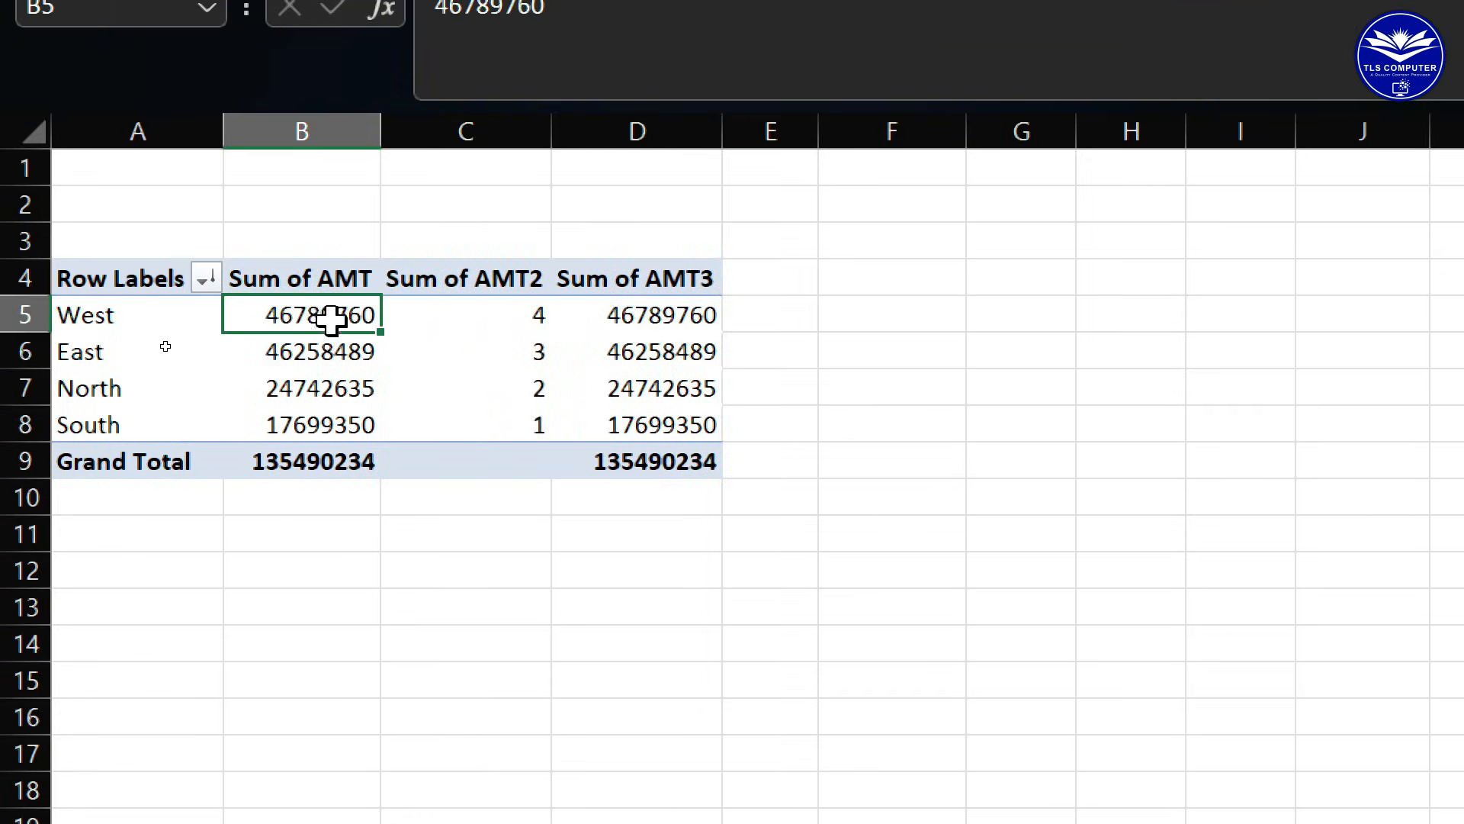
{"action": "left_click", "coordinate": [540, 317]}
{"action": "left_click", "coordinate": [272, 352]}
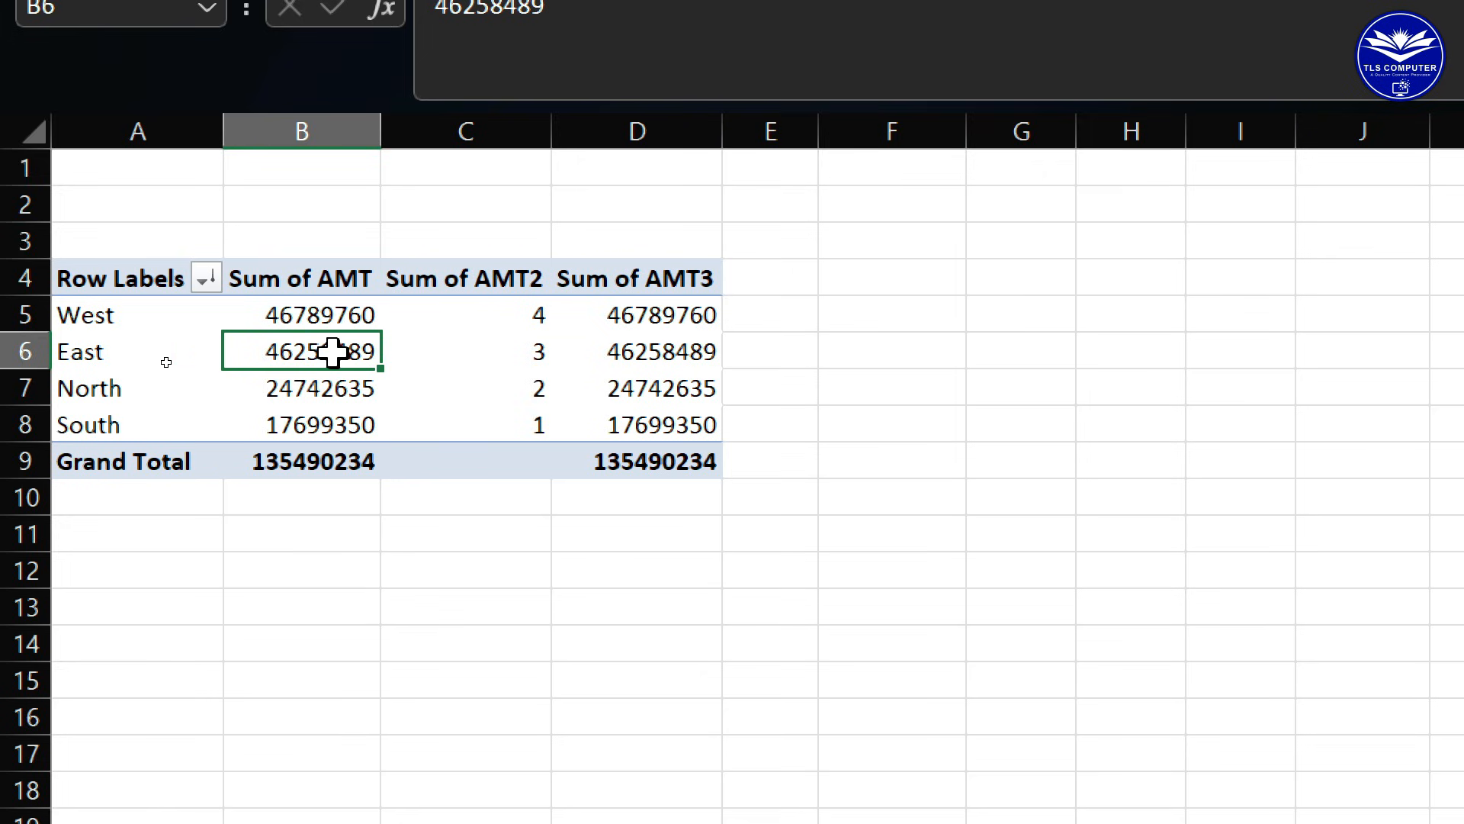
{"action": "mouse_move", "coordinate": [320, 351]}
{"action": "left_click", "coordinate": [534, 352]}
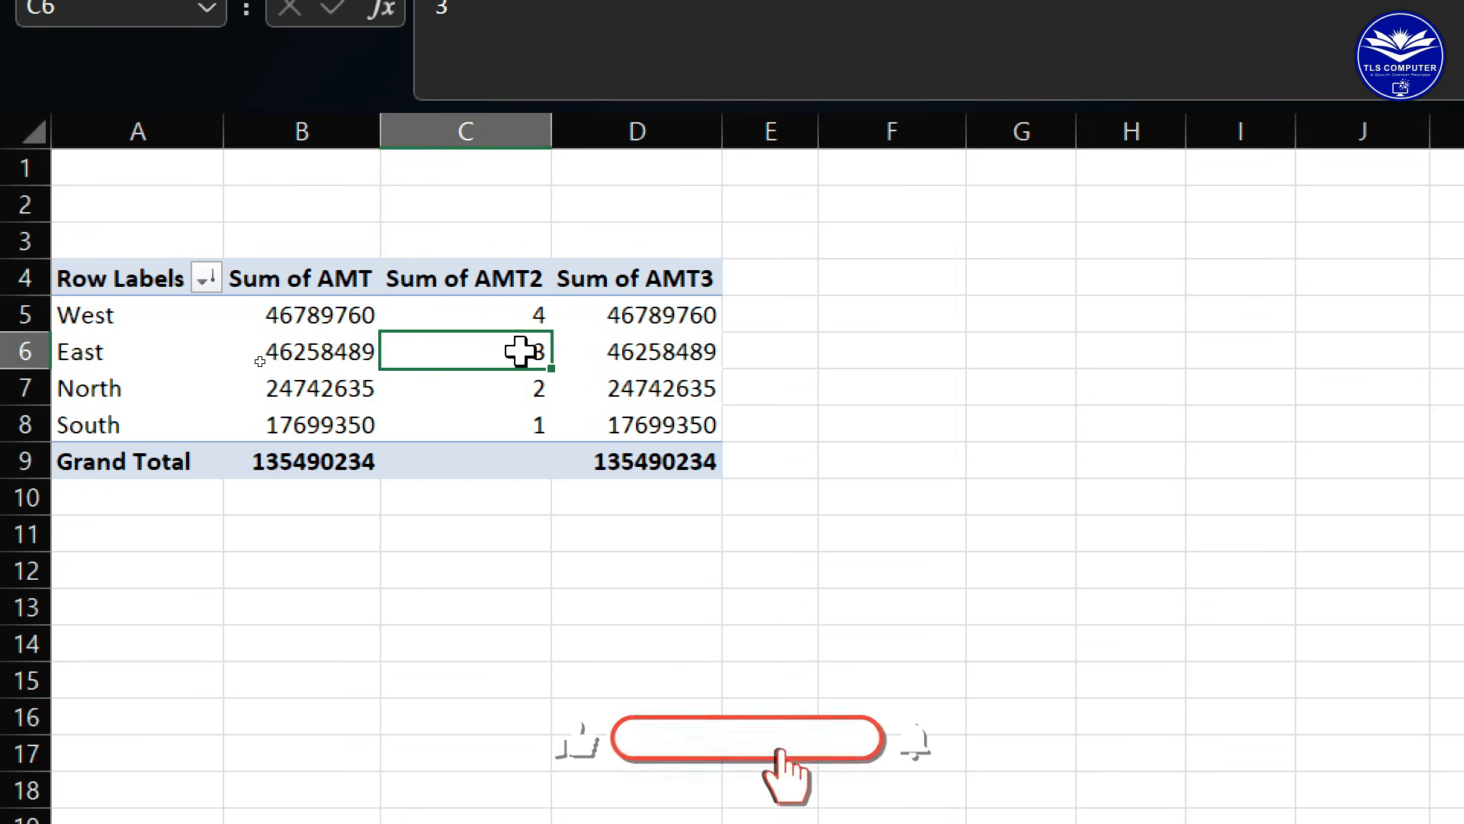
{"action": "left_click_drag", "start_coordinate": [506, 313], "coordinate": [509, 374]}
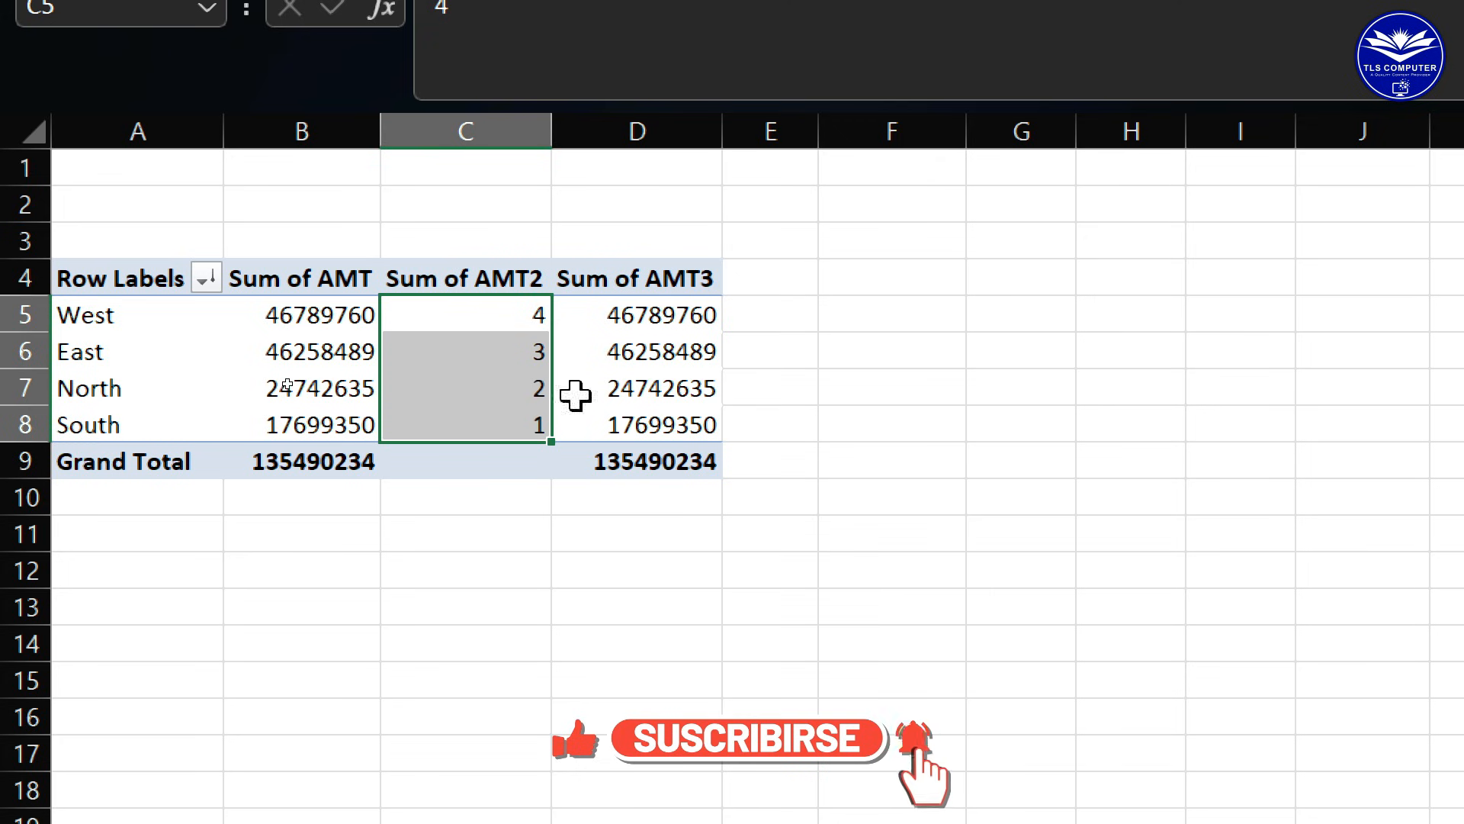
- Show the Sum of AMT3 values as Rank Largest to Smallest with REGION as the base field
{"action": "left_click_drag", "start_coordinate": [666, 321], "coordinate": [663, 385]}
{"action": "left_click", "coordinate": [670, 317]}
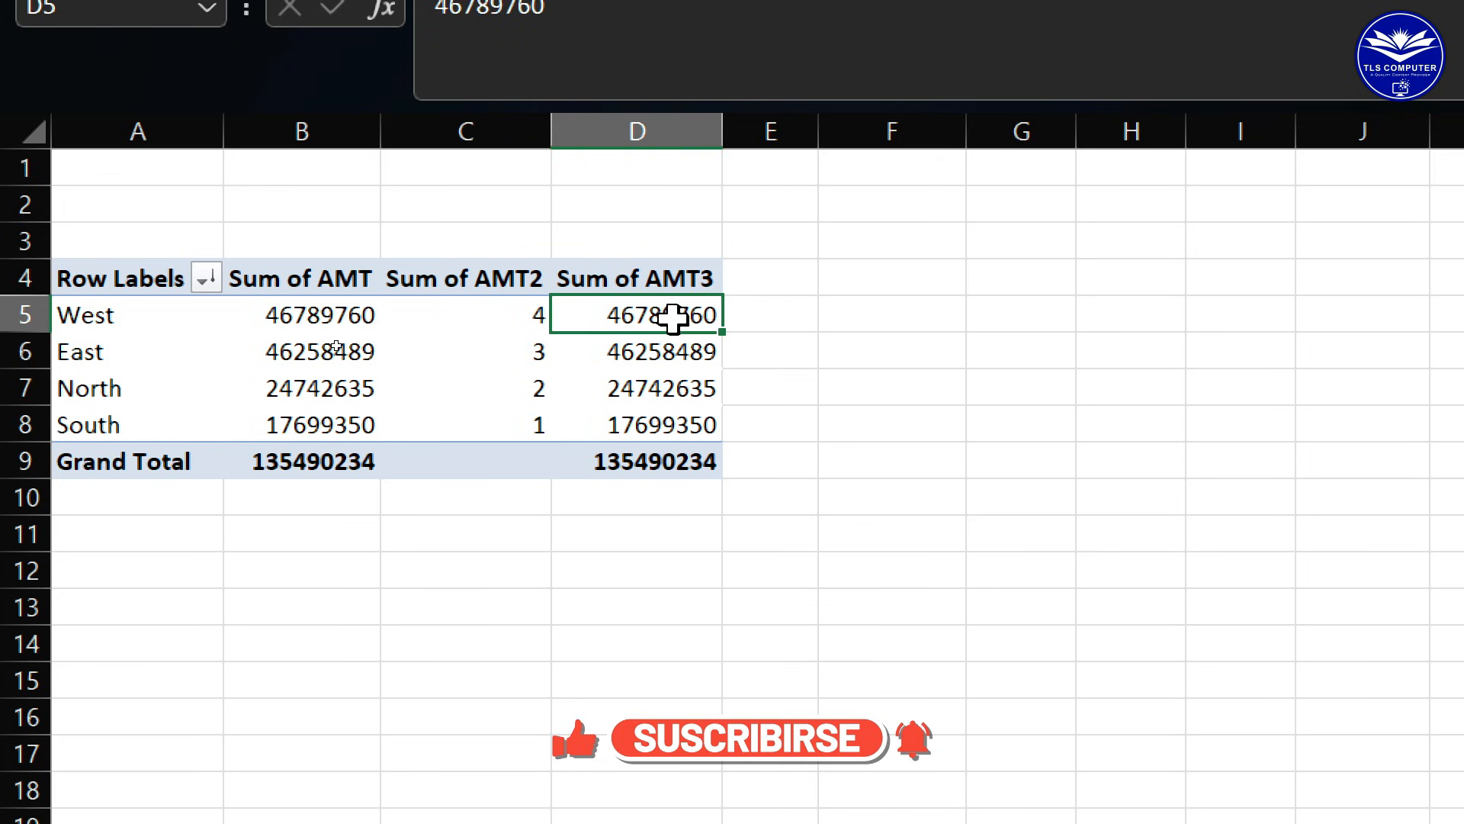
{"action": "right_click", "coordinate": [670, 317]}
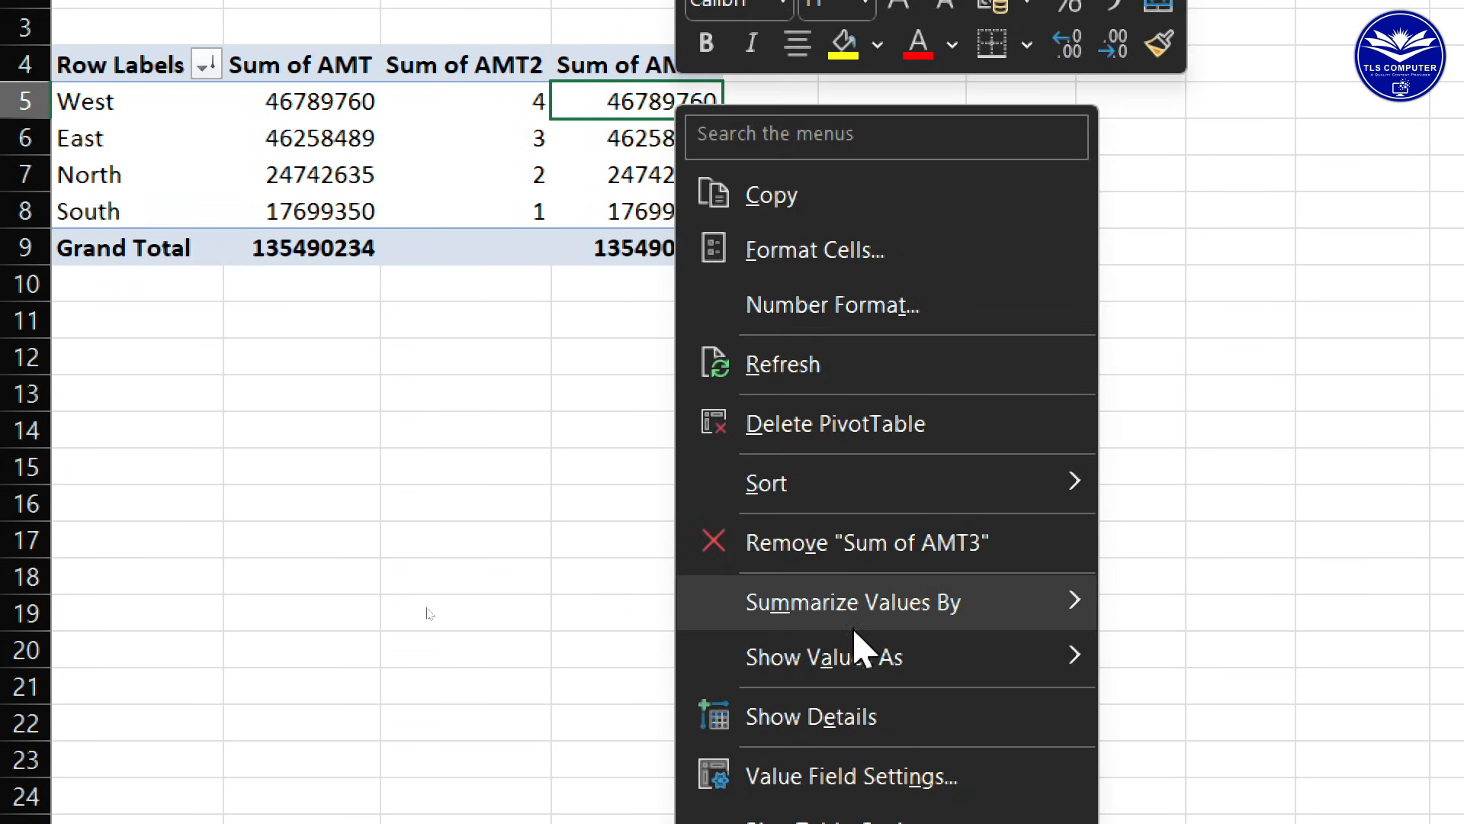
{"action": "mouse_move", "coordinate": [982, 656]}
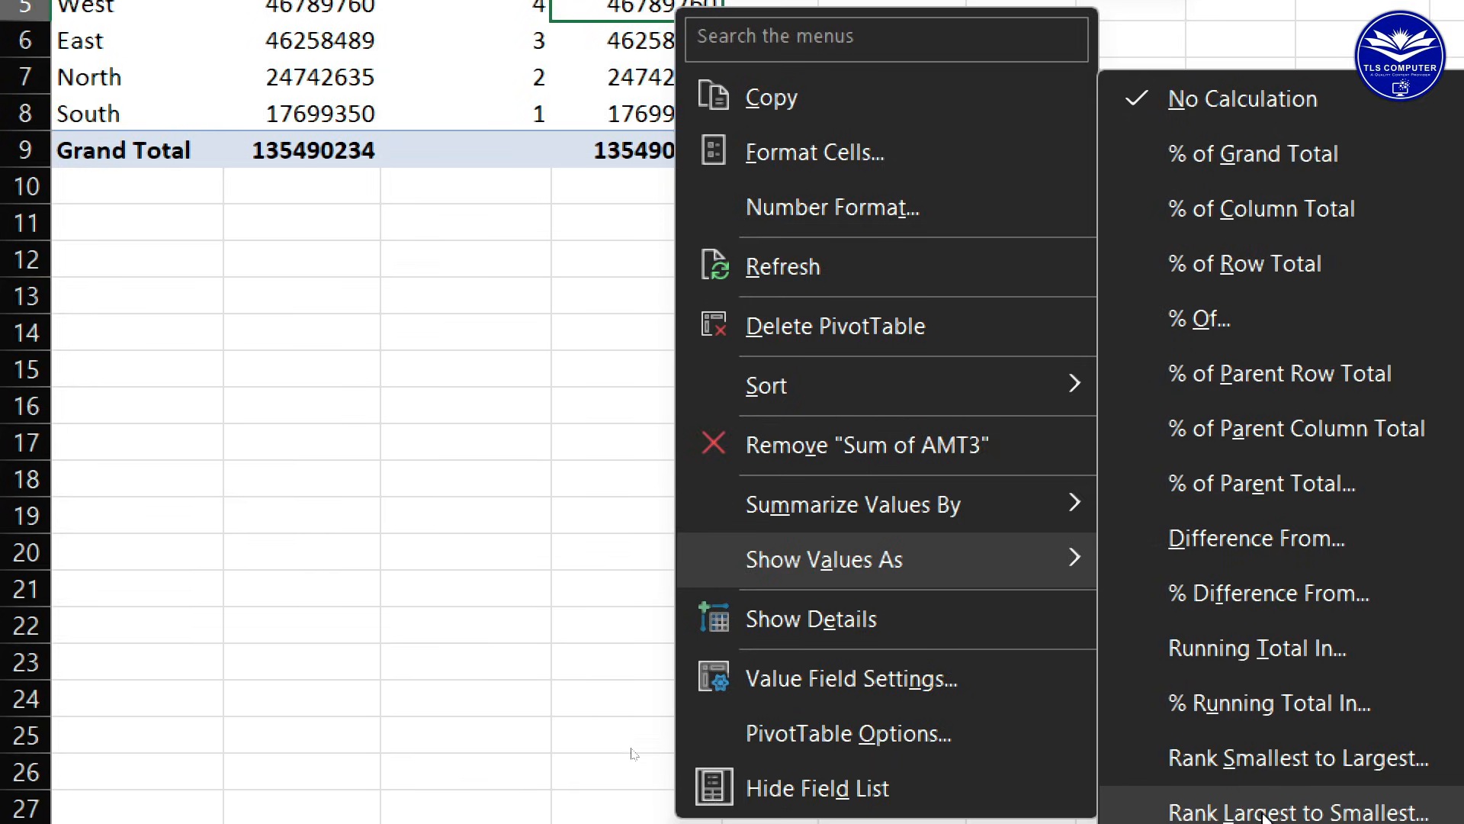
{"action": "left_click", "coordinate": [1273, 812]}
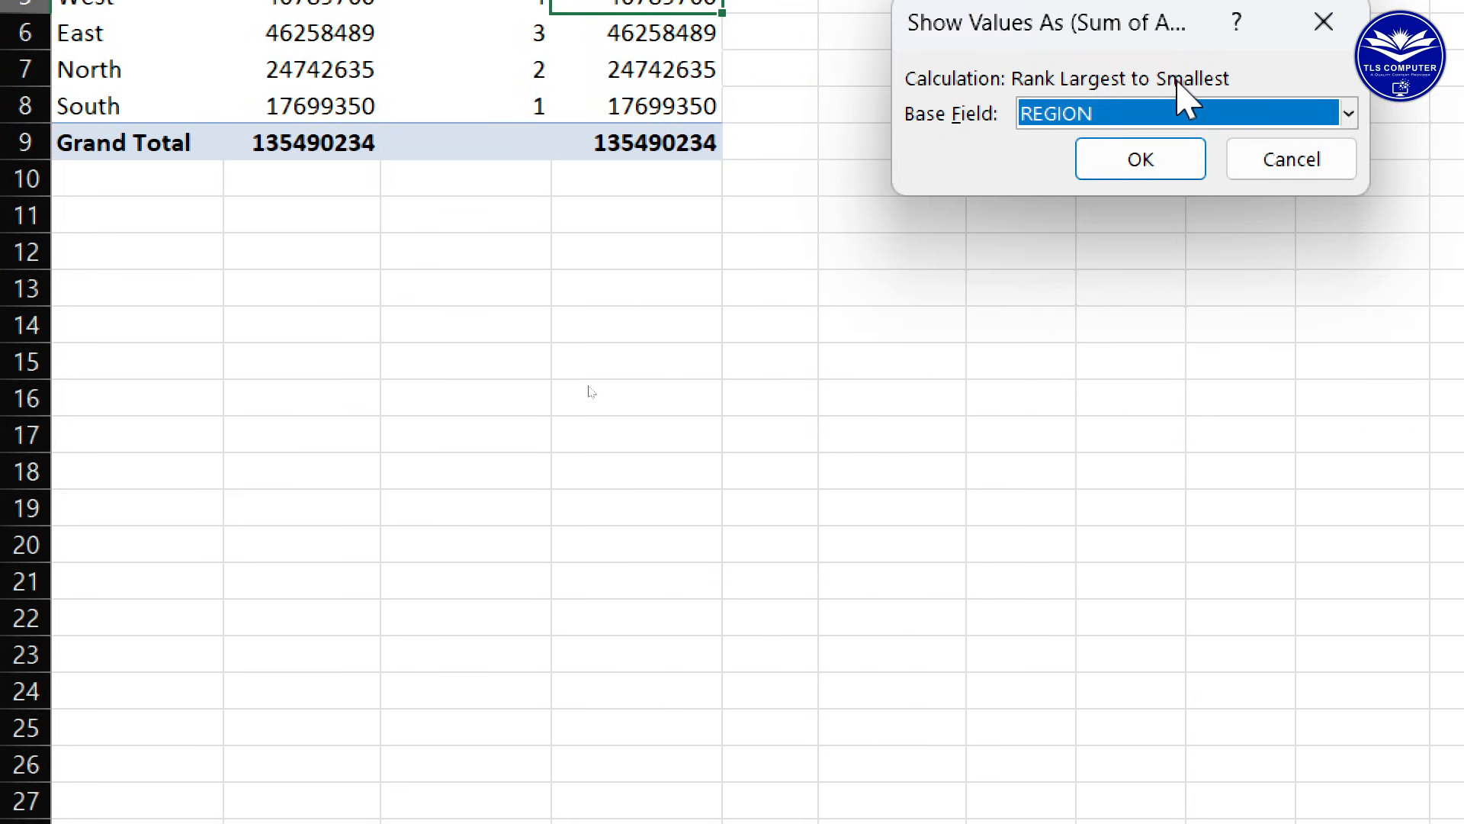
{"action": "left_click", "coordinate": [1144, 158]}
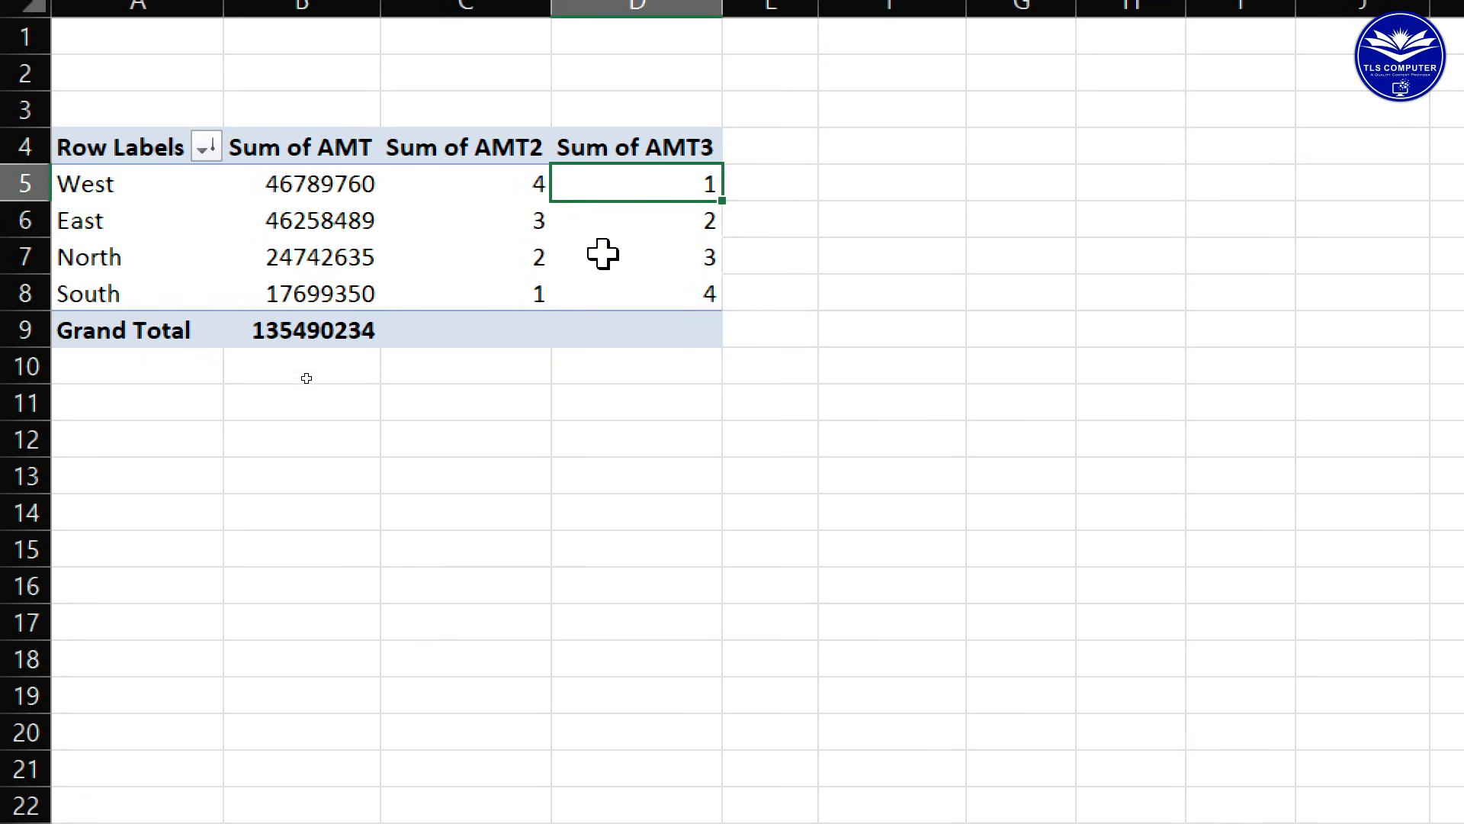
- Compare the ascending ranks in Sum of AMT2 with the descending ranks in Sum of AMT3 across the regions
{"action": "left_click_drag", "start_coordinate": [531, 190], "coordinate": [579, 275]}
{"action": "left_click_drag", "start_coordinate": [674, 163], "coordinate": [682, 292]}
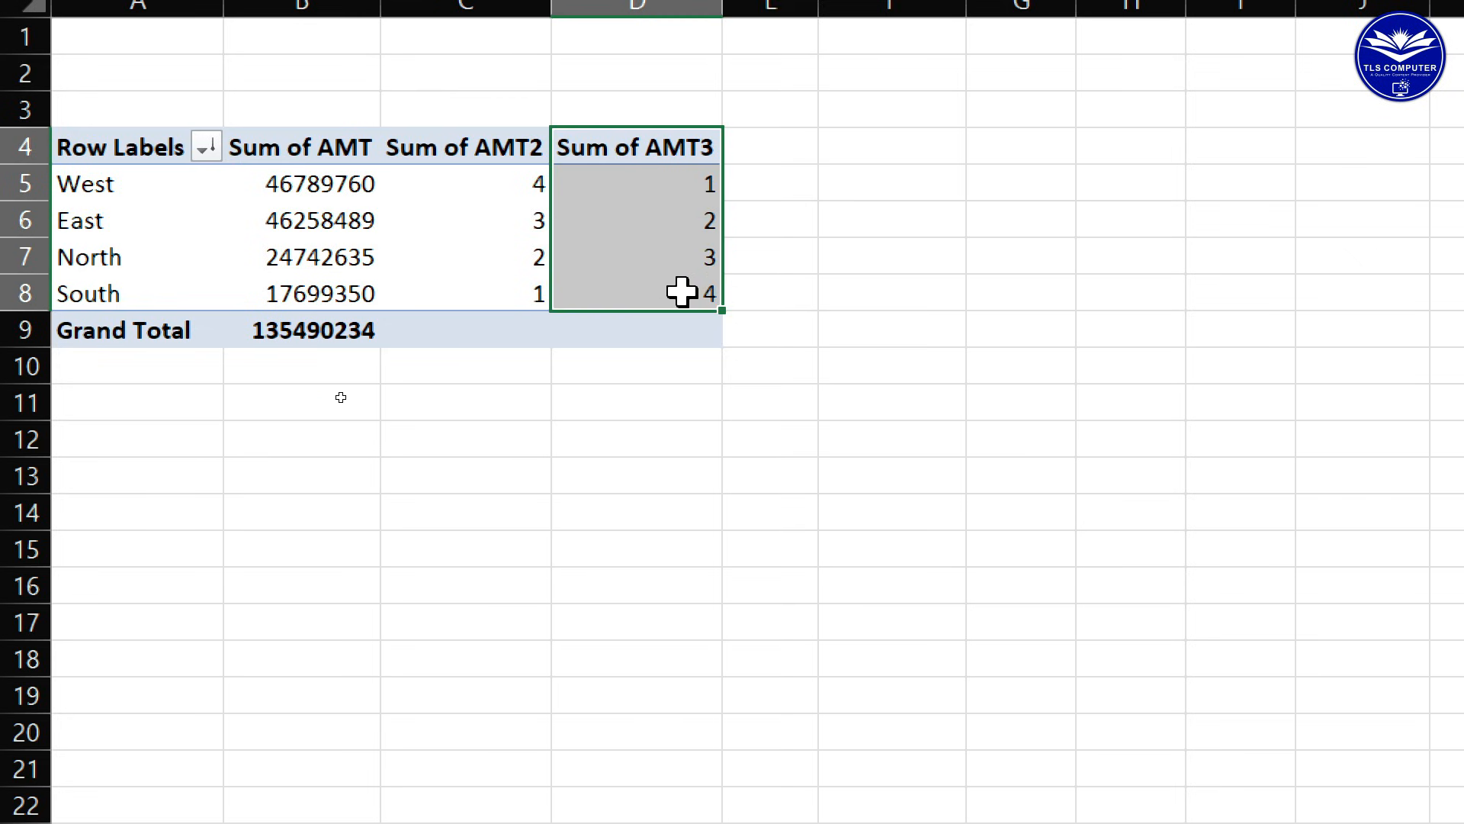
{"action": "left_click", "coordinate": [755, 243]}
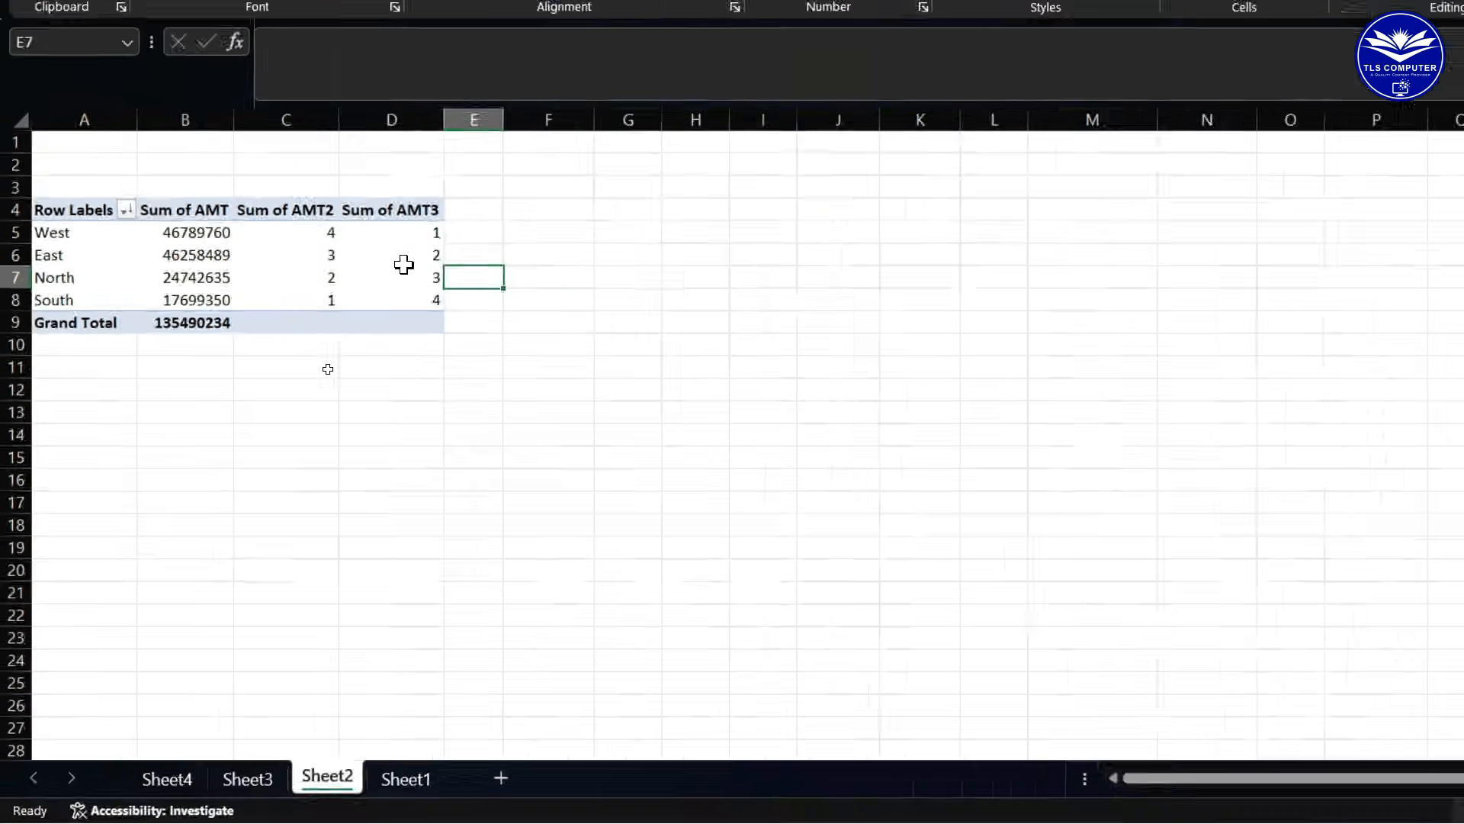
{"action": "left_click_drag", "start_coordinate": [361, 276], "coordinate": [362, 264]}
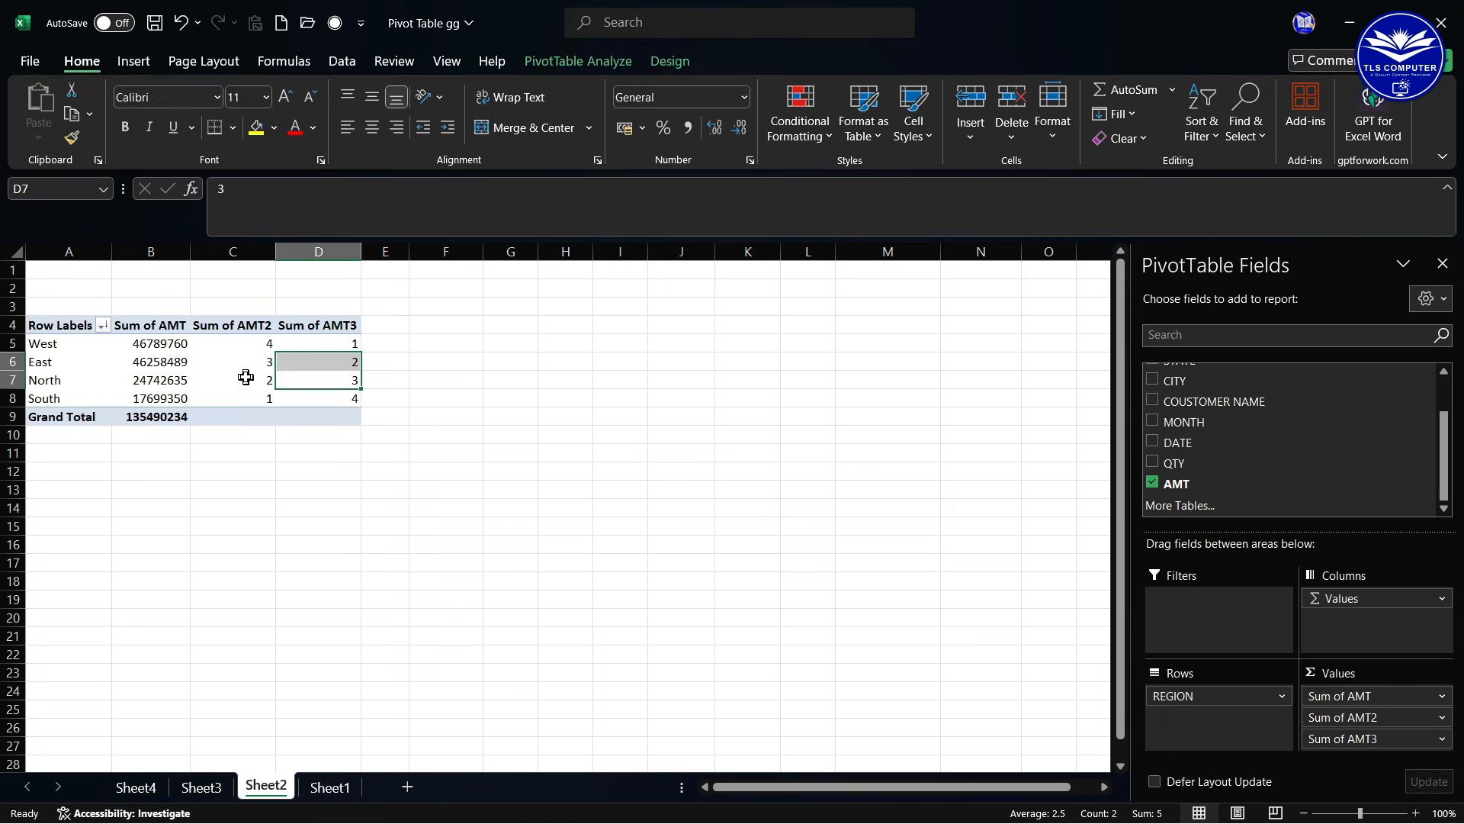